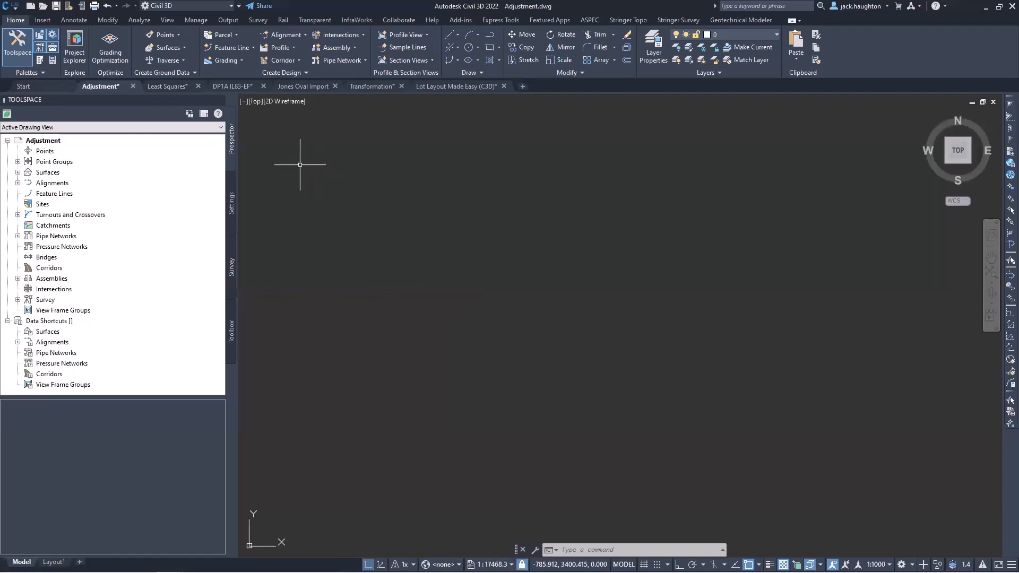
Open the point creation tools and look through the available point creation methods.
{"action": "left_click", "coordinate": [175, 36]}
{"action": "left_click", "coordinate": [190, 47]}
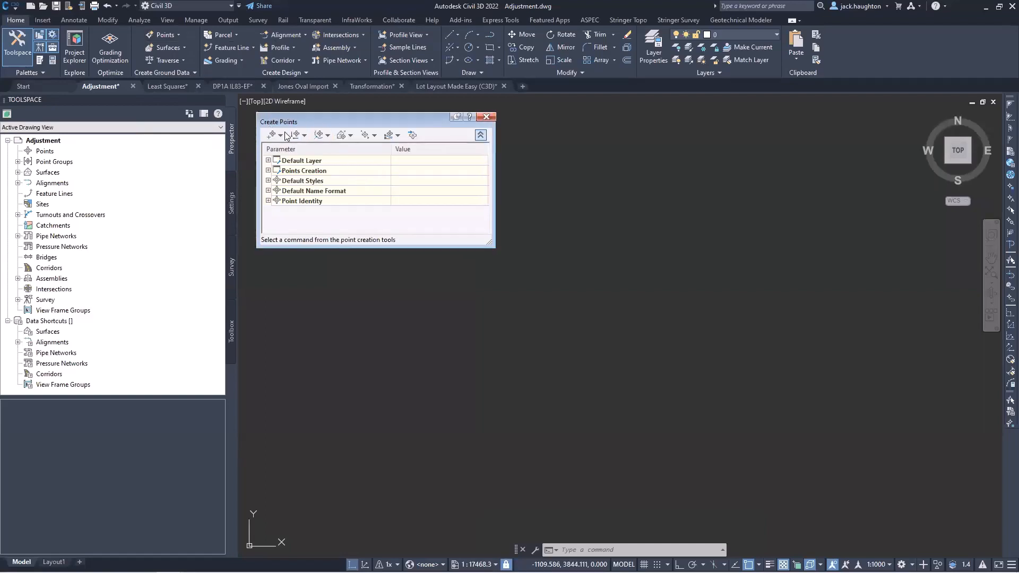
{"action": "left_click", "coordinate": [283, 135]}
{"action": "left_click", "coordinate": [304, 136]}
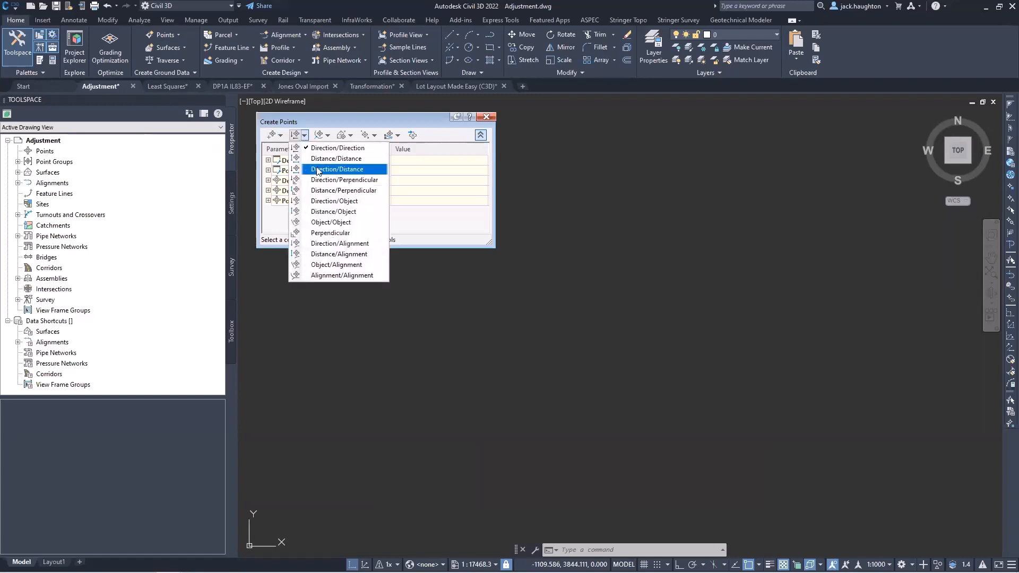
{"action": "left_click", "coordinate": [328, 136]}
{"action": "left_click", "coordinate": [350, 136]}
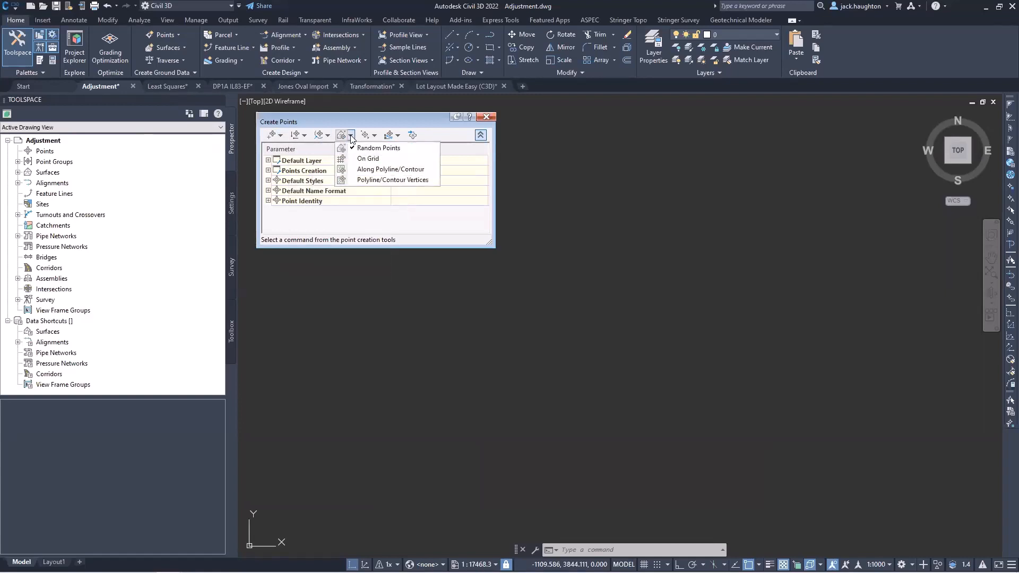
{"action": "left_click", "coordinate": [372, 120]}
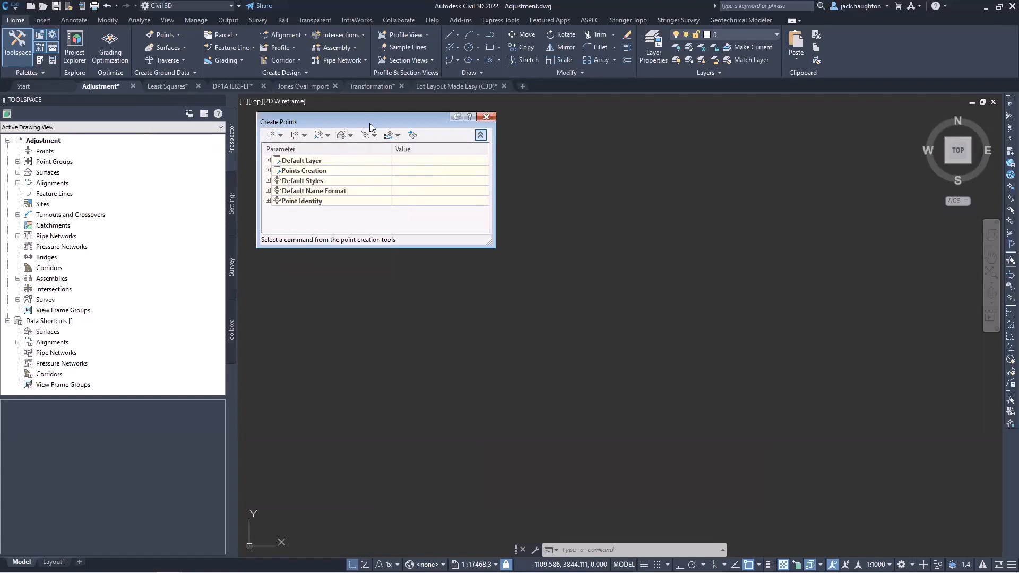
Set up a point import from Field Survey - Control Point Coordinates.csv using the PENZD (comma delimited) format.
{"action": "left_click", "coordinate": [411, 136]}
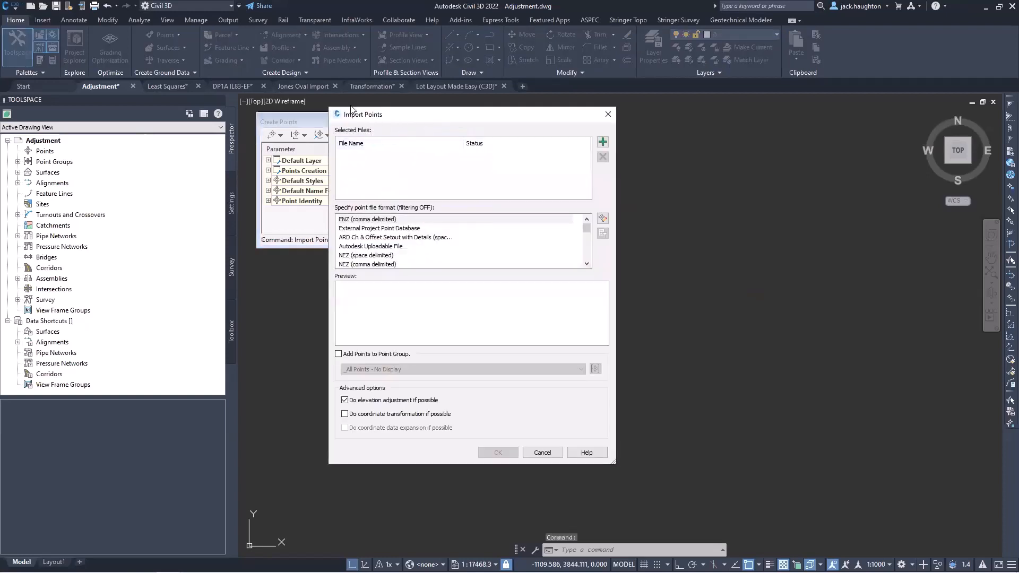
{"action": "left_click", "coordinate": [602, 142]}
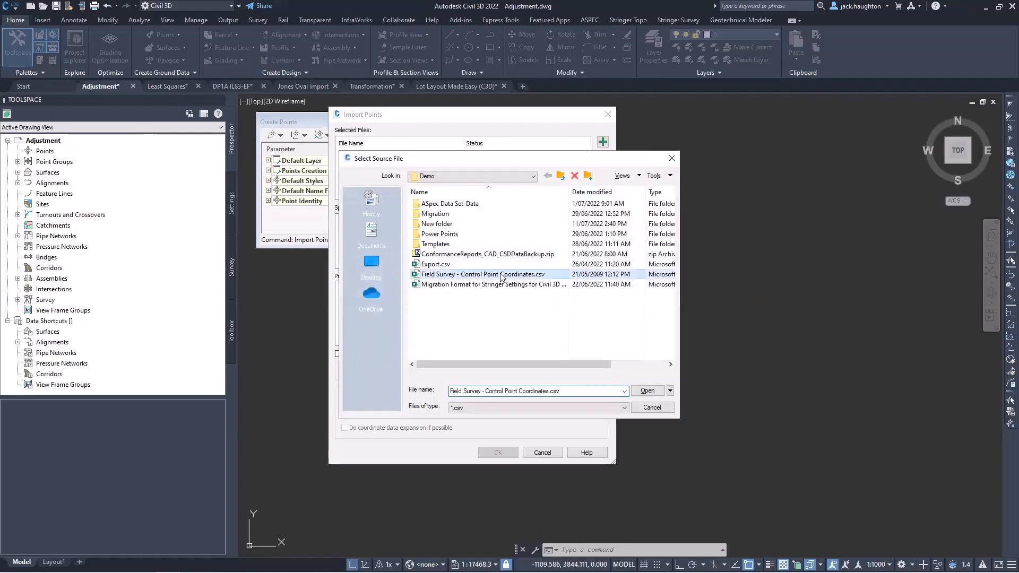
{"action": "double_click", "coordinate": [502, 274]}
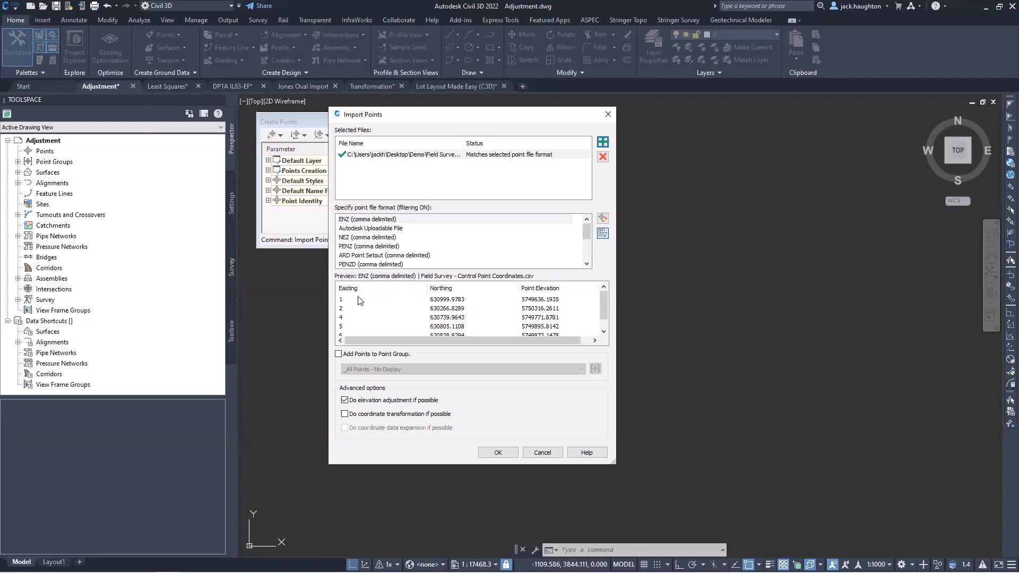
{"action": "left_click", "coordinate": [366, 264]}
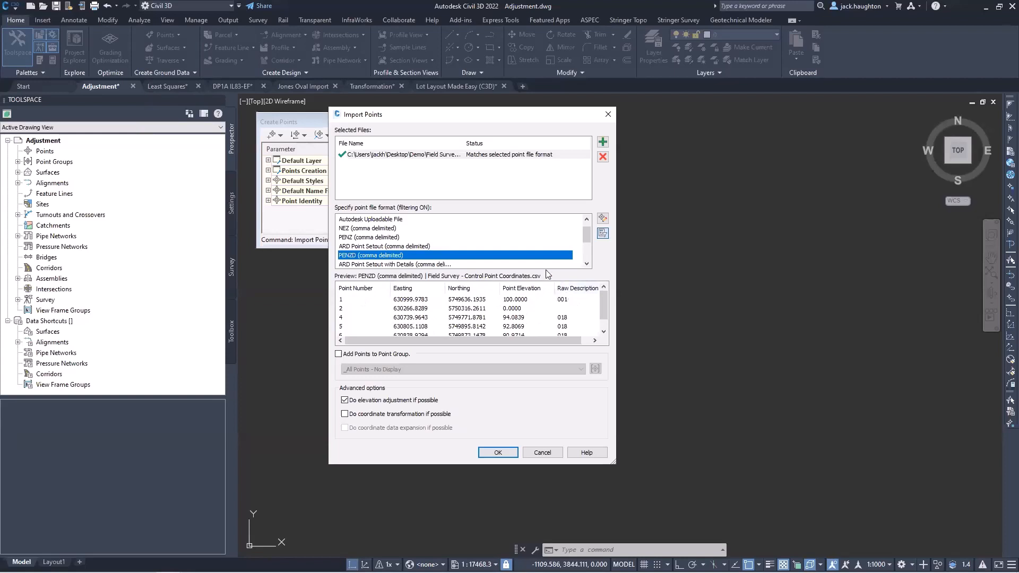
{"action": "scroll", "coordinate": [543, 239], "scroll_direction": "down", "scroll_amount": 2}
{"action": "scroll", "coordinate": [543, 238], "scroll_direction": "up", "scroll_amount": 1}
{"action": "scroll", "coordinate": [543, 239], "scroll_direction": "up", "scroll_amount": 1}
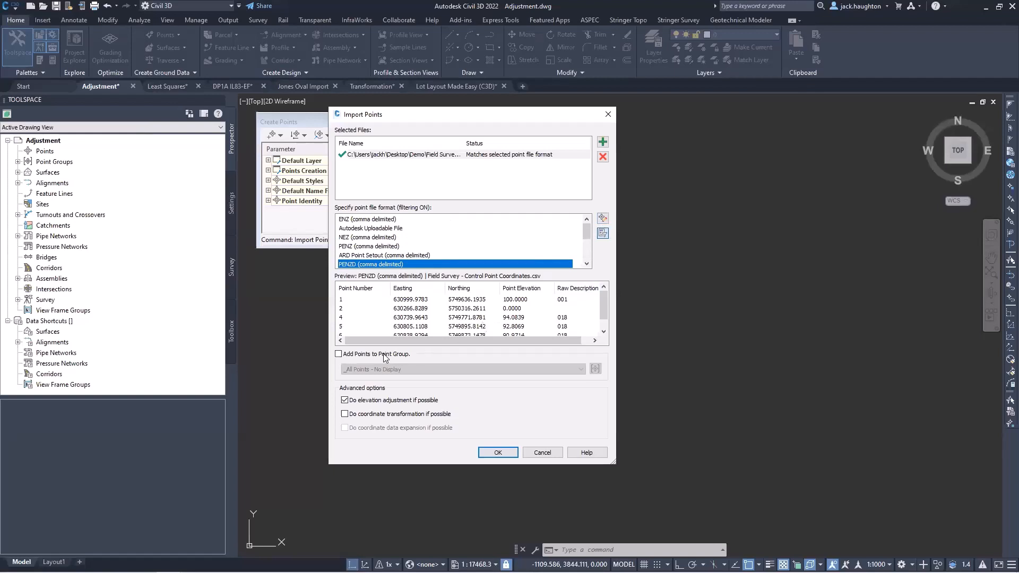
{"action": "left_click", "coordinate": [350, 357]}
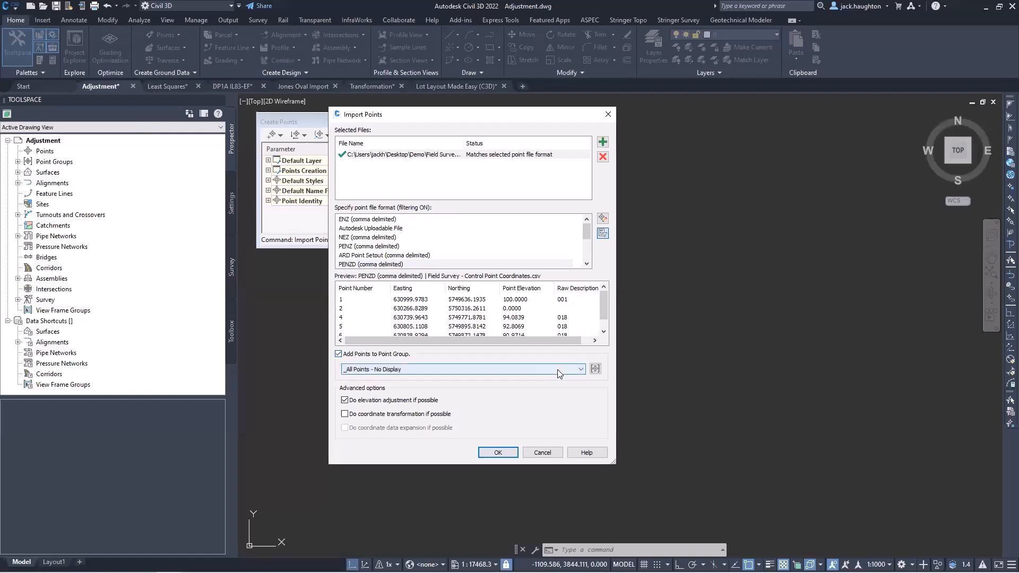
{"action": "left_click", "coordinate": [559, 370]}
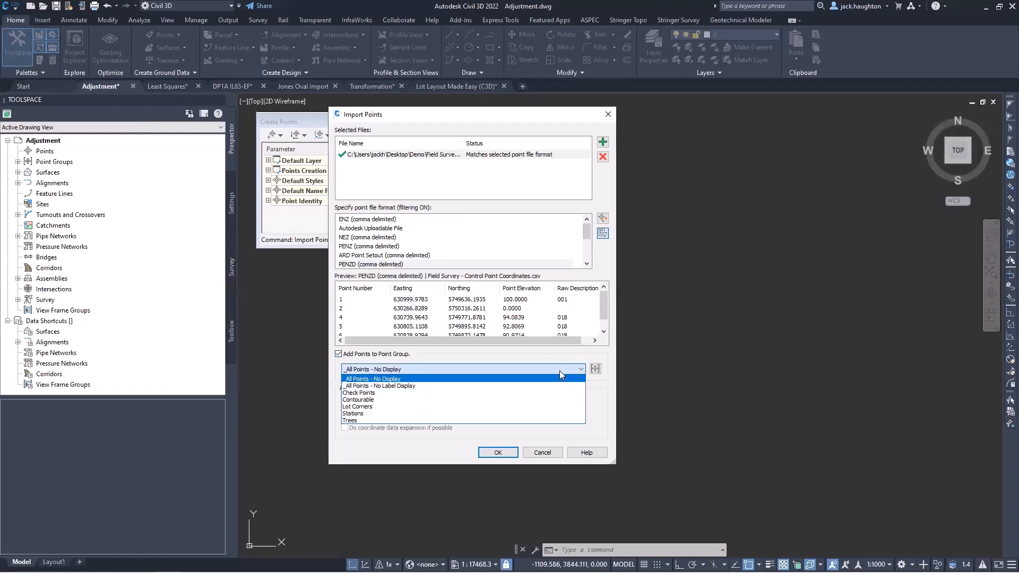
{"action": "left_click", "coordinate": [392, 367]}
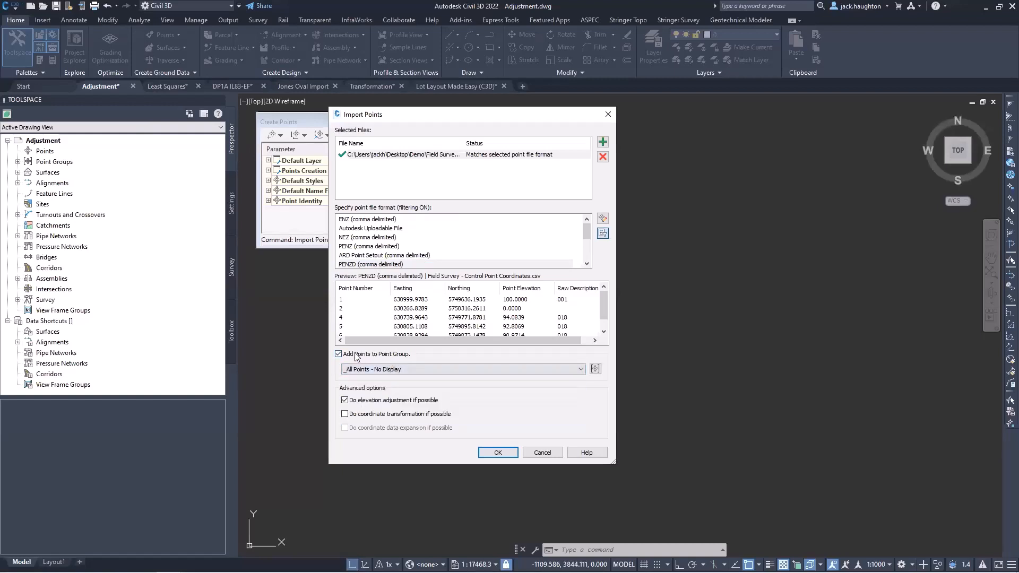
{"action": "left_click", "coordinate": [338, 354]}
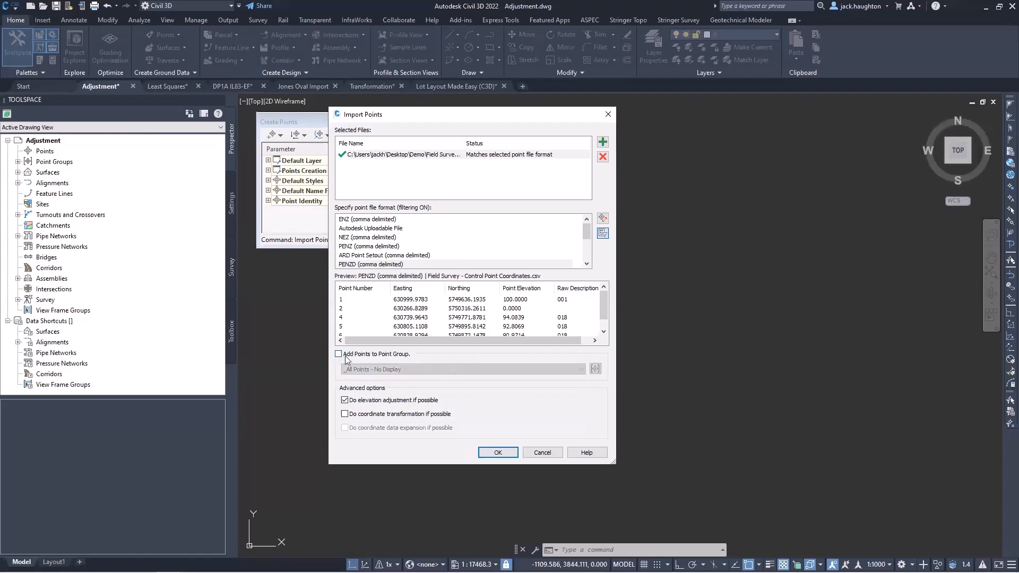
Import the control points without assigning them to a point group and close the point creation tools.
{"action": "left_click", "coordinate": [500, 453]}
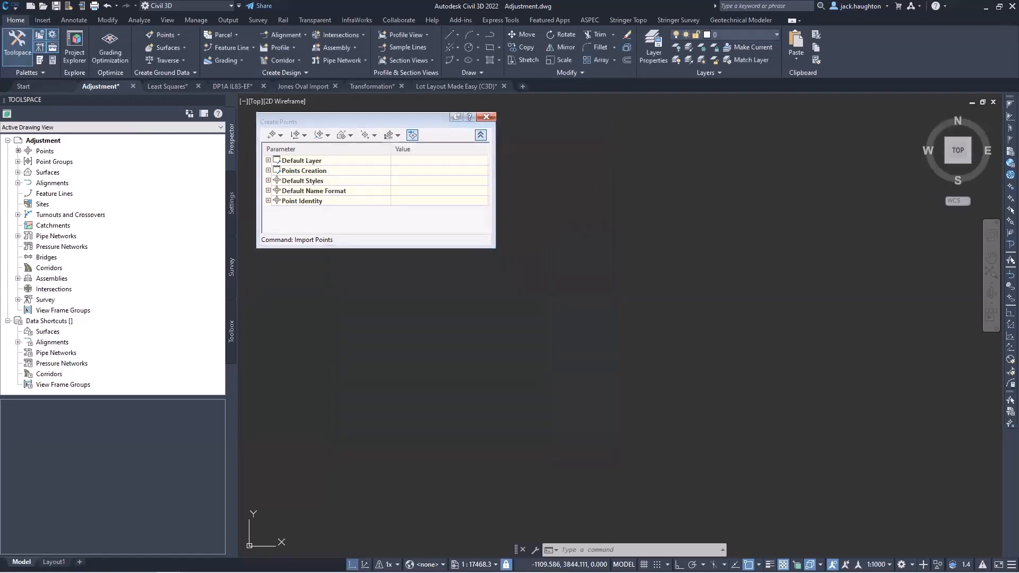
{"action": "middle_click", "coordinate": [560, 358]}
{"action": "middle_click", "coordinate": [560, 359]}
{"action": "middle_click_drag", "start_coordinate": [757, 424], "coordinate": [699, 341]}
{"action": "left_click", "coordinate": [486, 117]}
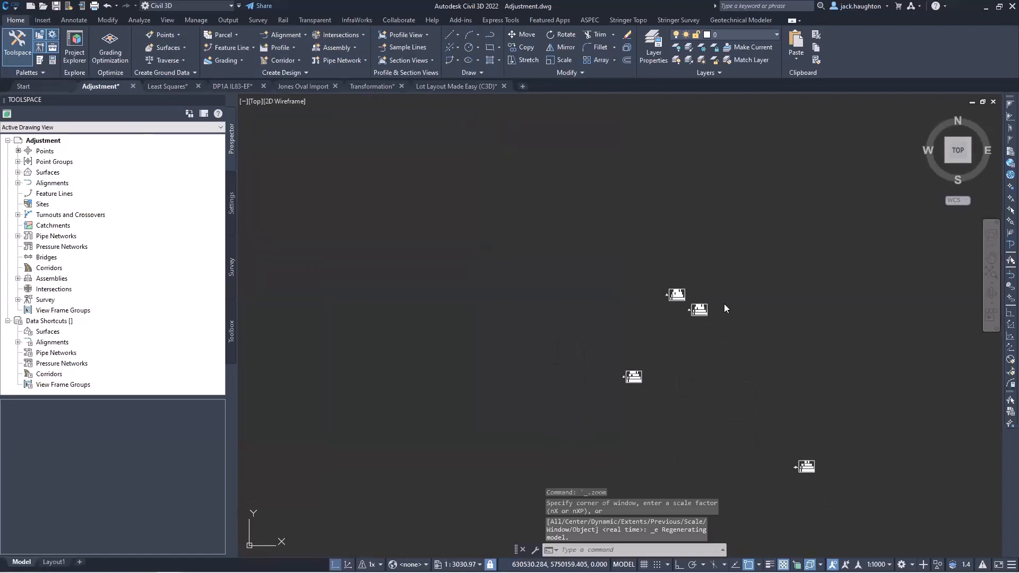
Open the properties of the SPIKE 5 point and examine its style and point label style.
{"action": "scroll", "coordinate": [673, 315], "scroll_direction": "up", "scroll_amount": 8}
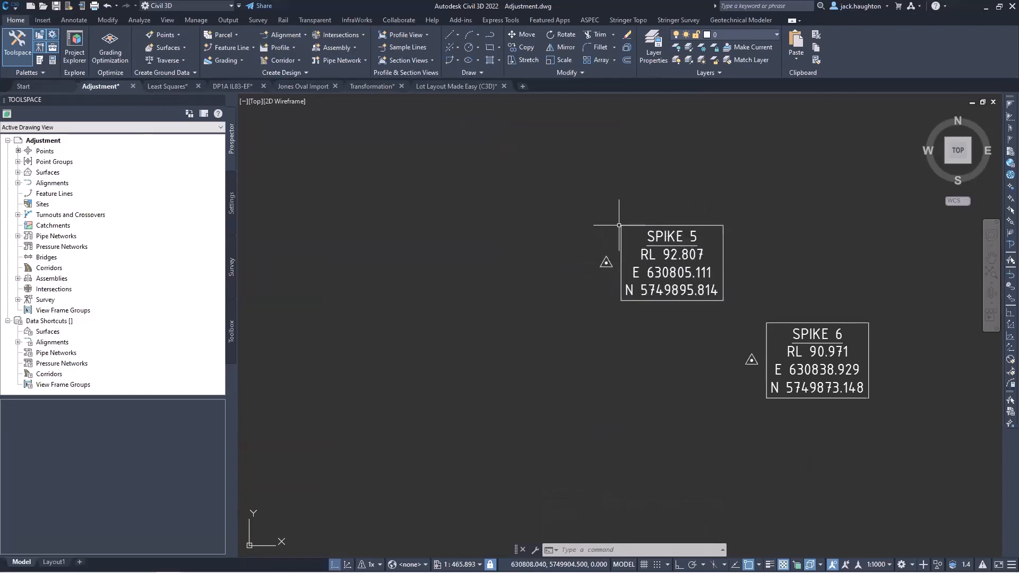
{"action": "left_click", "coordinate": [635, 287]}
{"action": "left_click", "coordinate": [589, 223]}
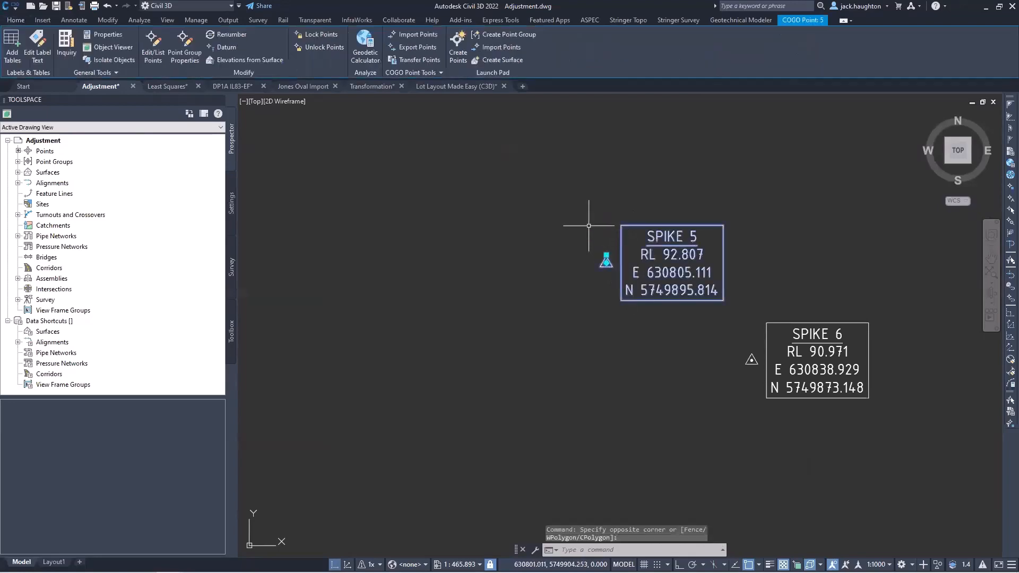
{"action": "type", "text": "PROP"}
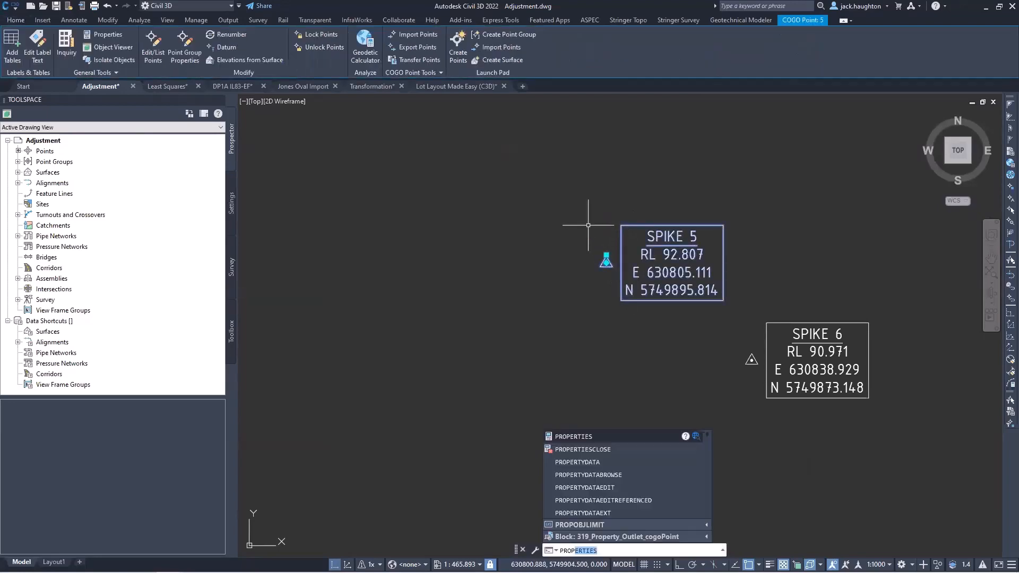
{"action": "key", "text": "Return"}
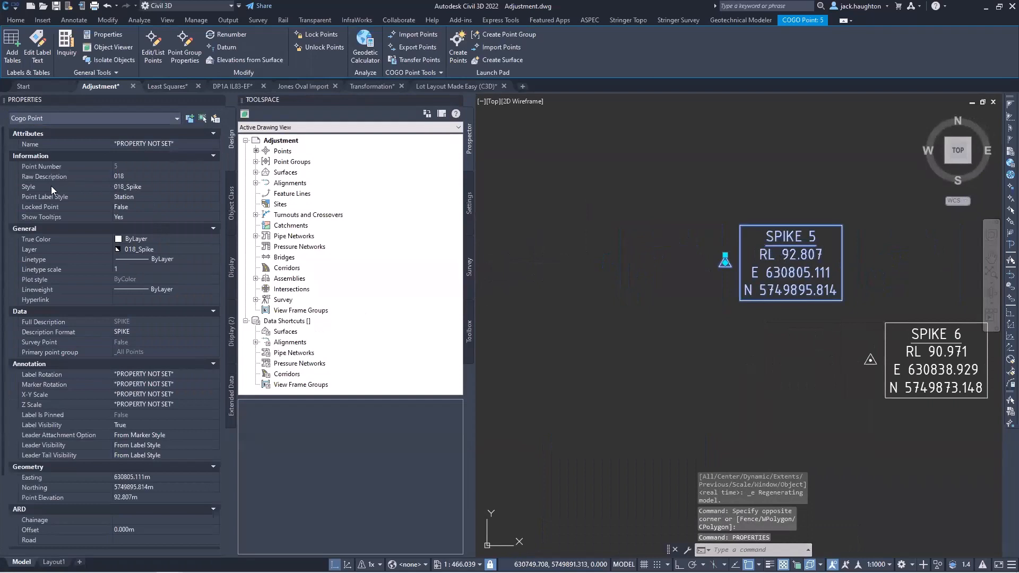
{"action": "left_click", "coordinate": [165, 186]}
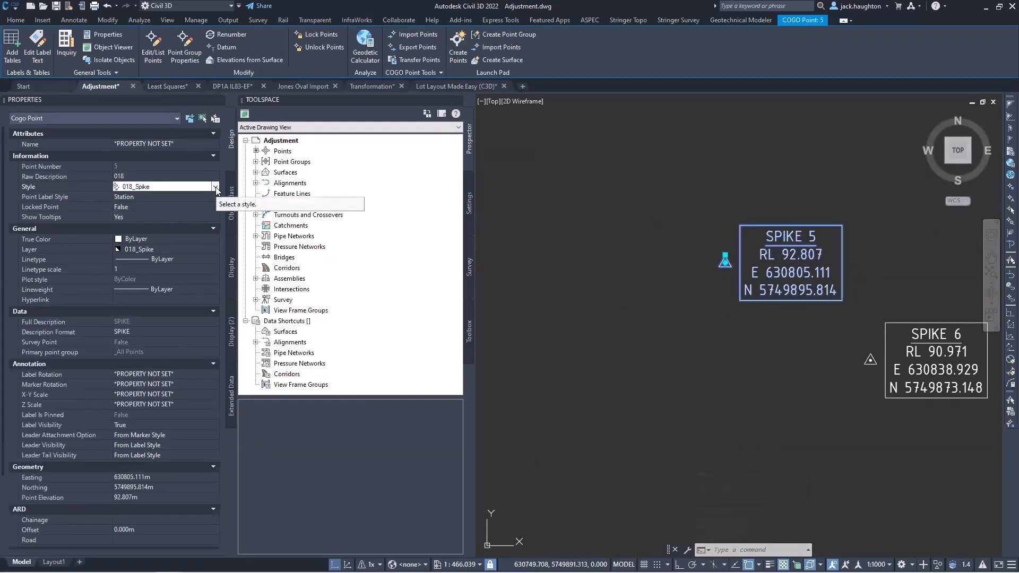
{"action": "left_click", "coordinate": [189, 196]}
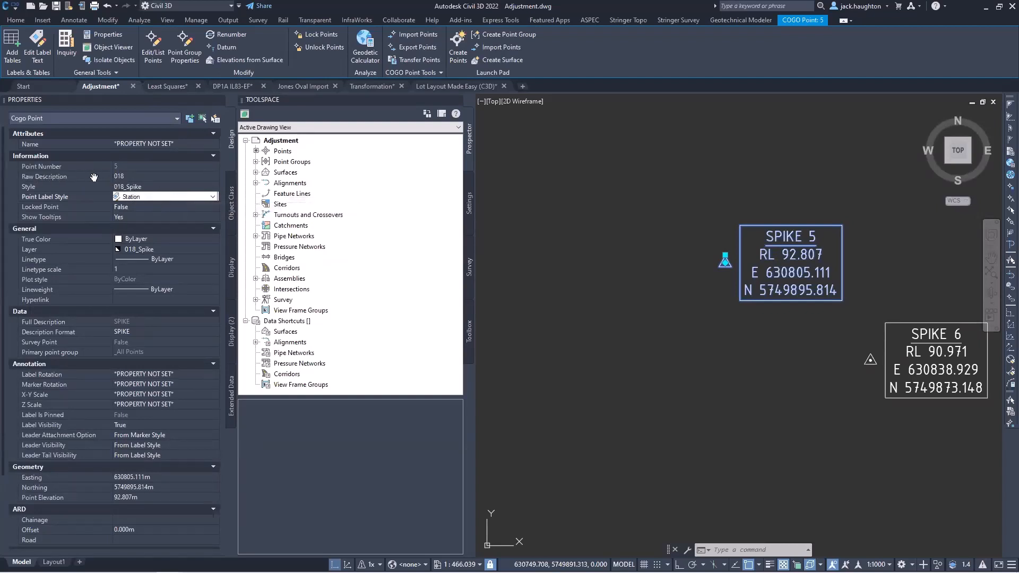
{"action": "left_click", "coordinate": [118, 187]}
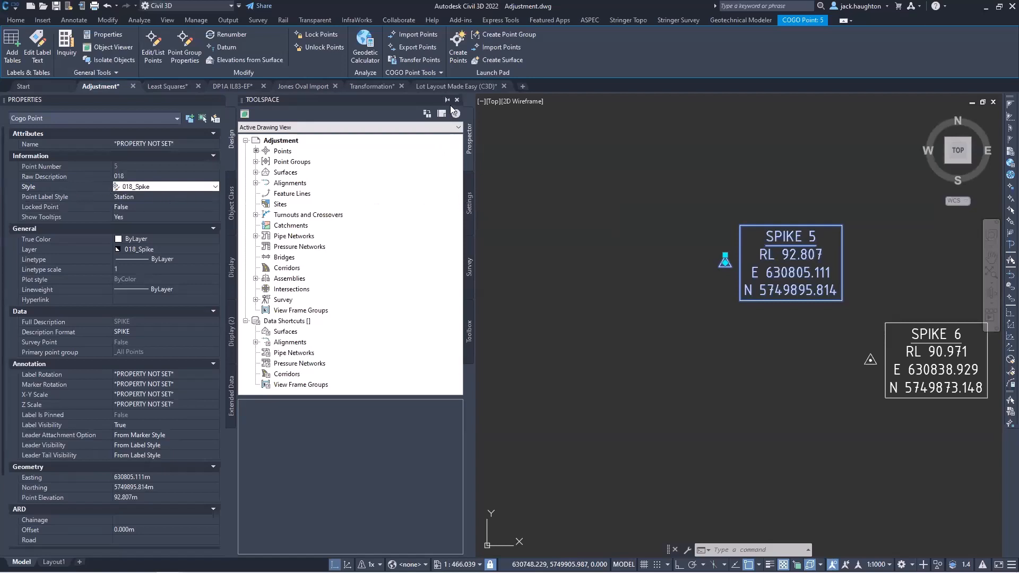
Close the Toolspace and reopen it with the TOOLSPACE command, and repeat the closing and reopening once more.
{"action": "left_click", "coordinate": [457, 100]}
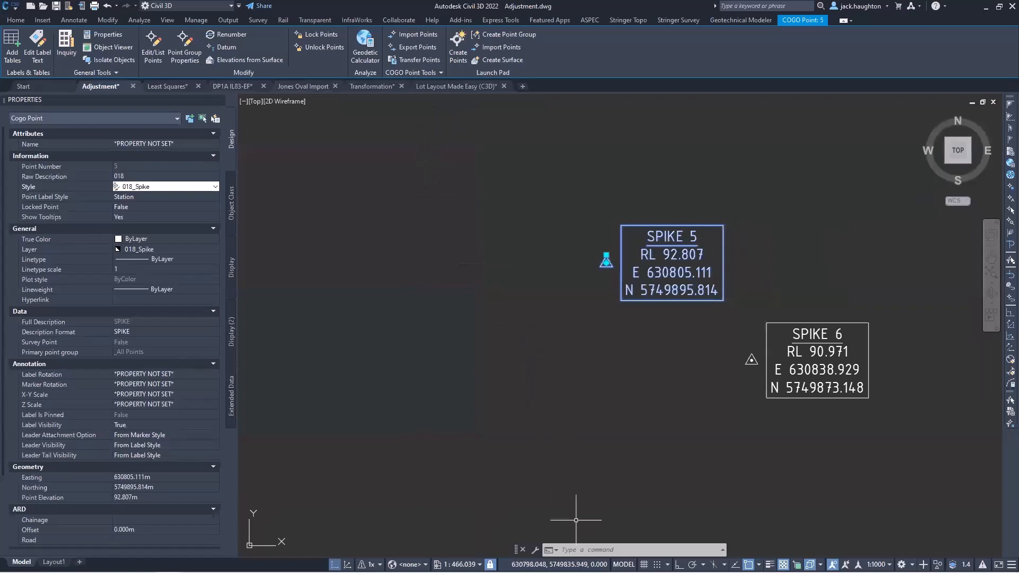
{"action": "left_click", "coordinate": [580, 548]}
{"action": "type", "text": "Toolspace"}
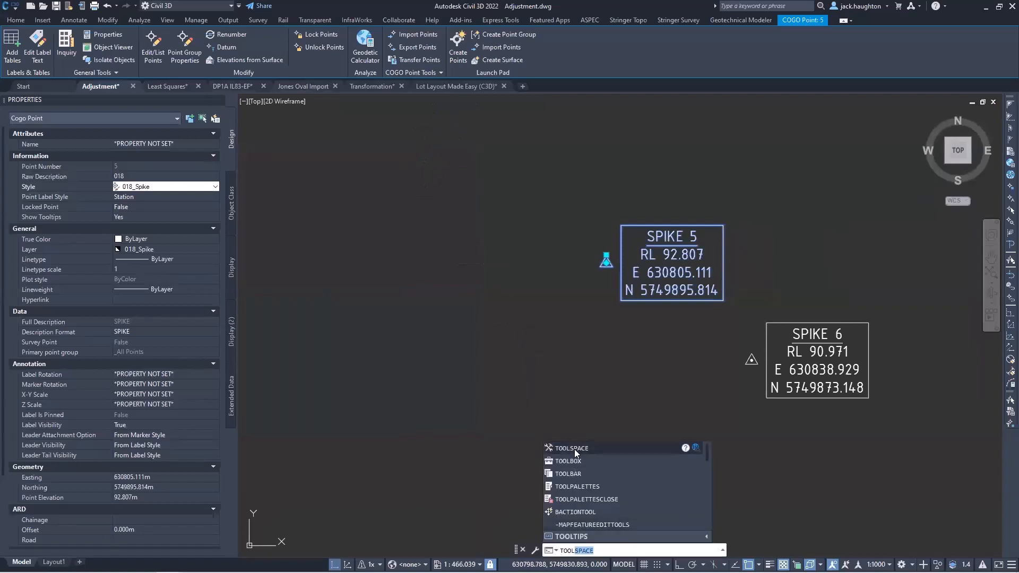
{"action": "key", "text": "Return"}
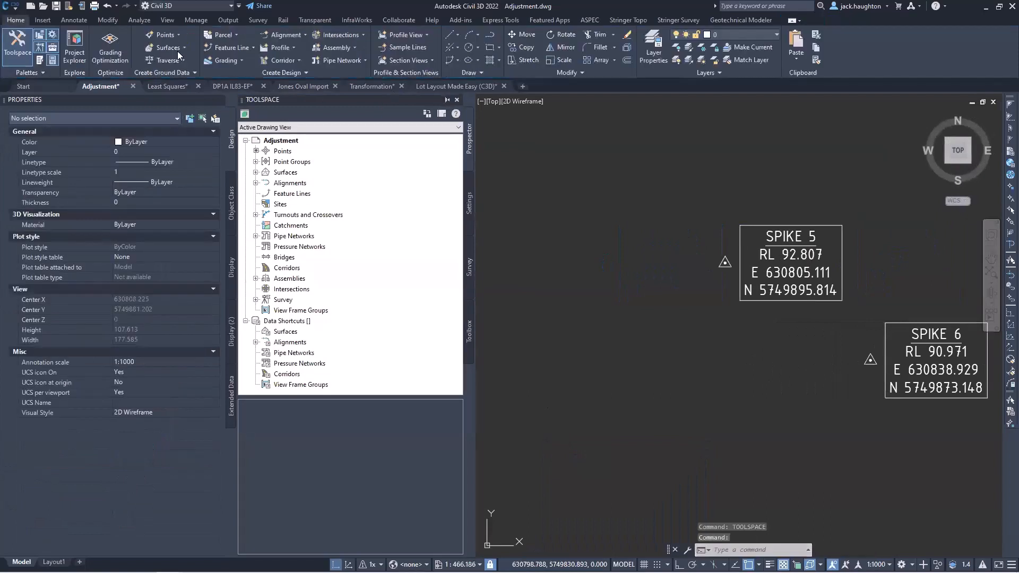
{"action": "left_click", "coordinate": [456, 100]}
{"action": "left_click", "coordinate": [23, 44]}
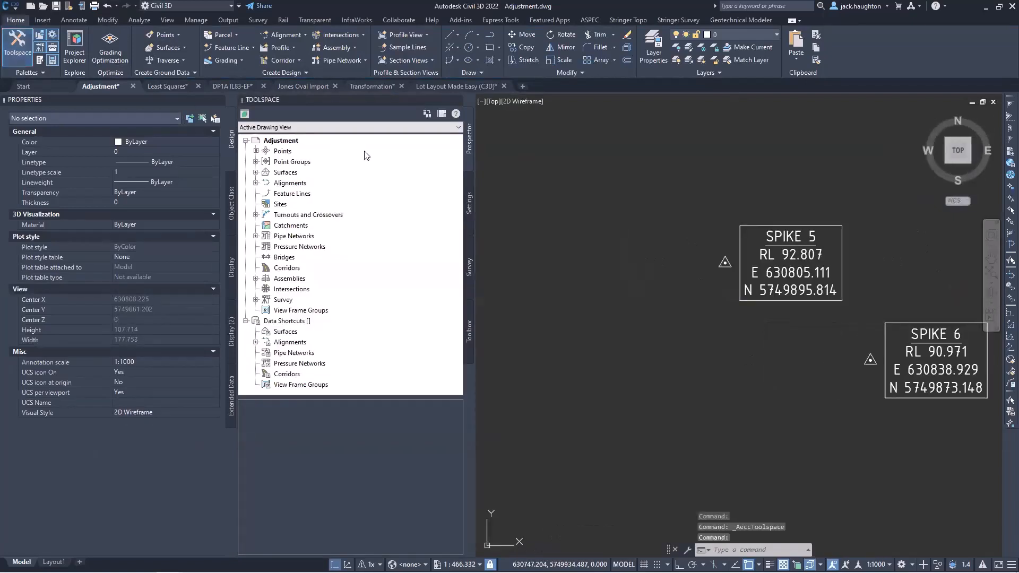
Expand the Point Styles collection in the drawing settings and look through the styles.
{"action": "left_click", "coordinate": [469, 190]}
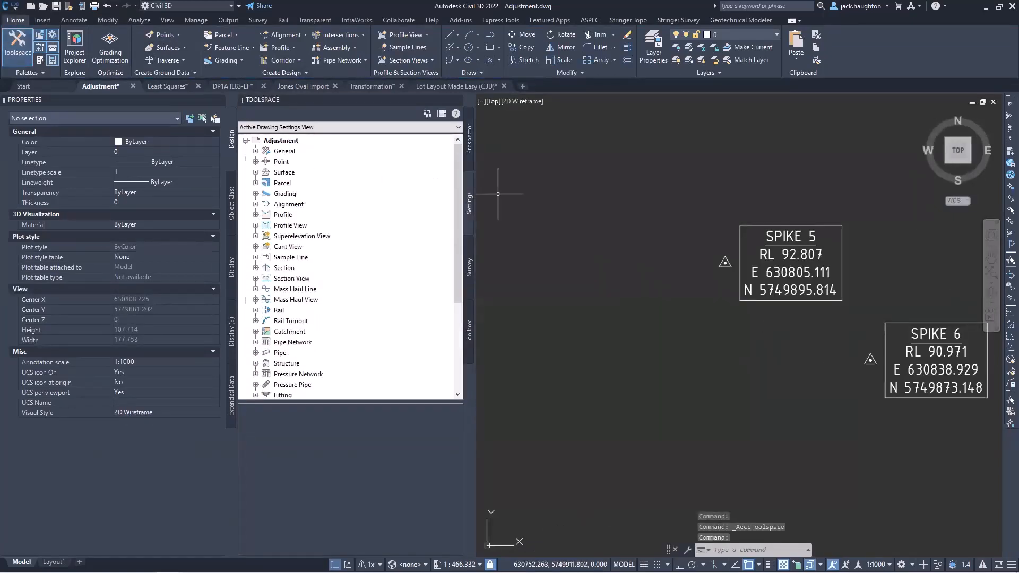
{"action": "left_click", "coordinate": [255, 161]}
{"action": "left_click", "coordinate": [267, 183]}
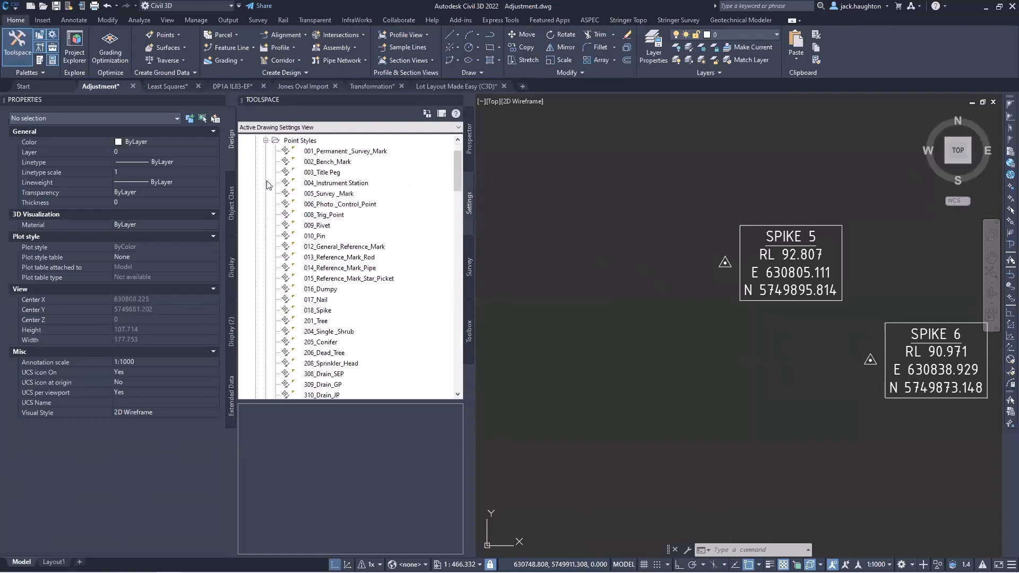
{"action": "scroll", "coordinate": [355, 181], "scroll_direction": "down", "scroll_amount": 3}
{"action": "scroll", "coordinate": [318, 206], "scroll_direction": "up", "scroll_amount": 6}
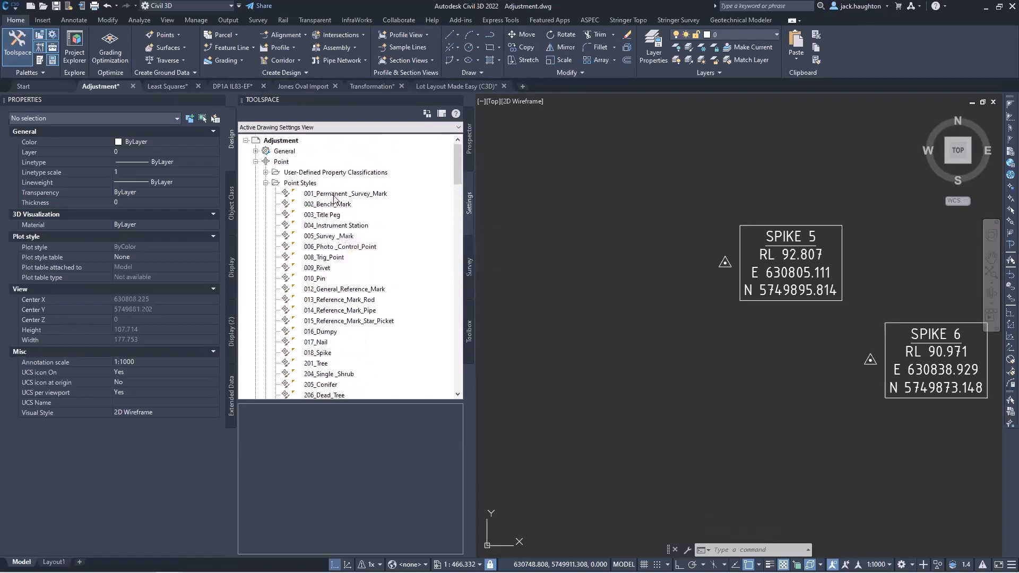
{"action": "left_click", "coordinate": [335, 194]}
{"action": "left_click", "coordinate": [338, 234]}
Open the 008_Trig_Point style for editing and select 404_Centre_of_Formation_cogoPoint as its marker block.
{"action": "left_click", "coordinate": [337, 258]}
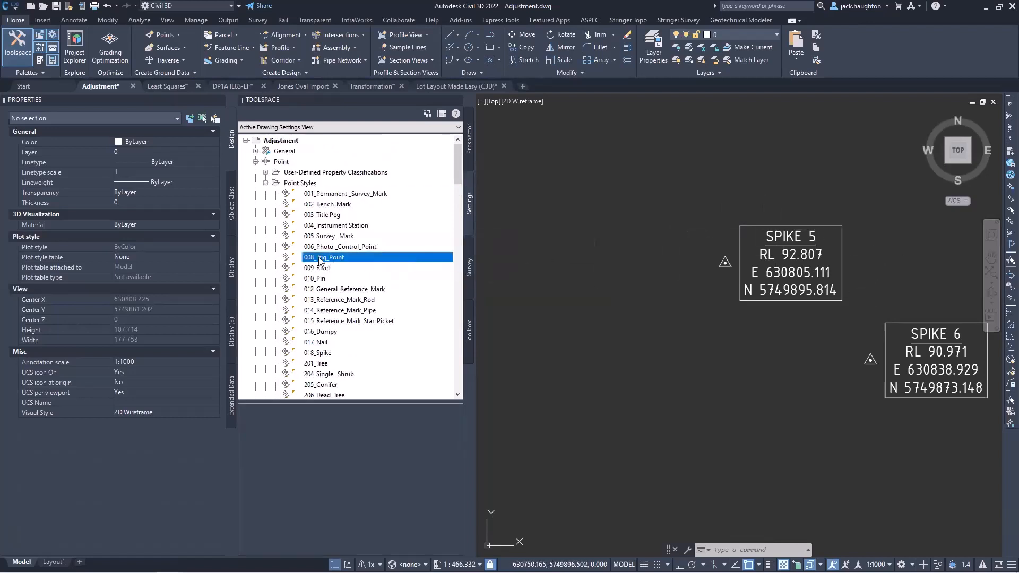
{"action": "right_click", "coordinate": [320, 259]}
{"action": "left_click", "coordinate": [349, 267]}
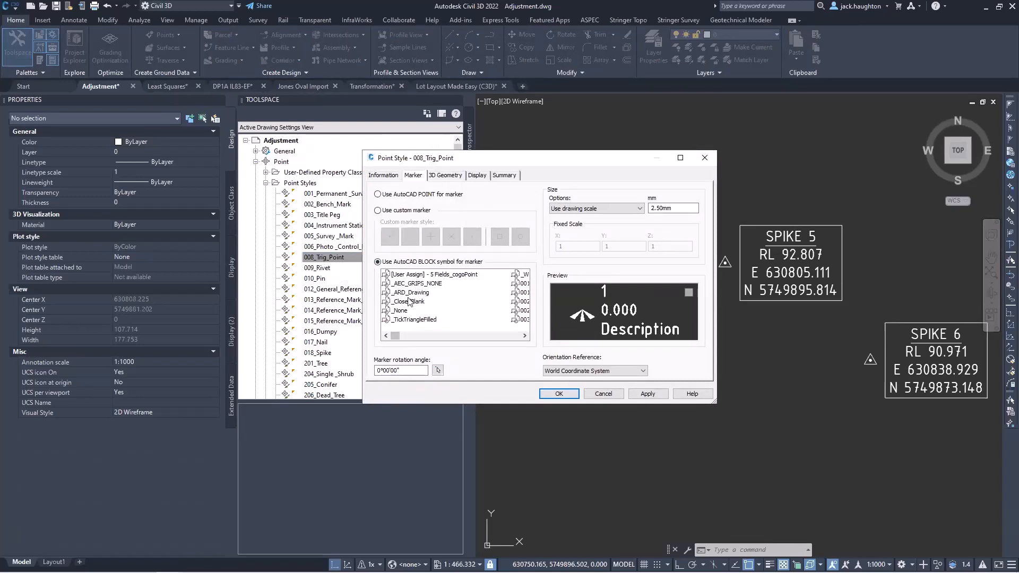
{"action": "left_click_drag", "start_coordinate": [397, 336], "coordinate": [422, 335]}
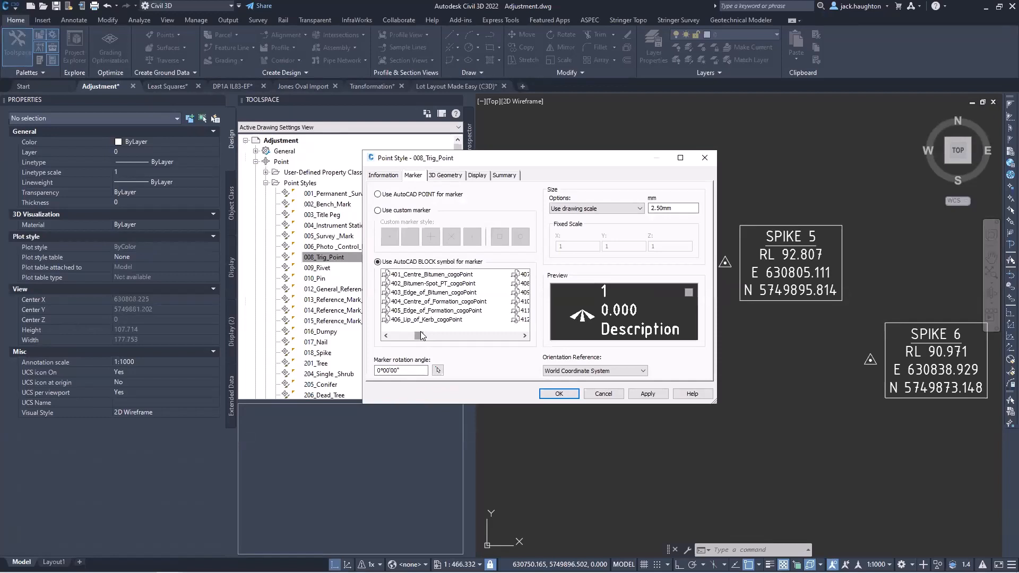
{"action": "left_click", "coordinate": [429, 302]}
Check where an external drawing can be browsed for as the marker block, without choosing a file.
{"action": "right_click", "coordinate": [429, 301]}
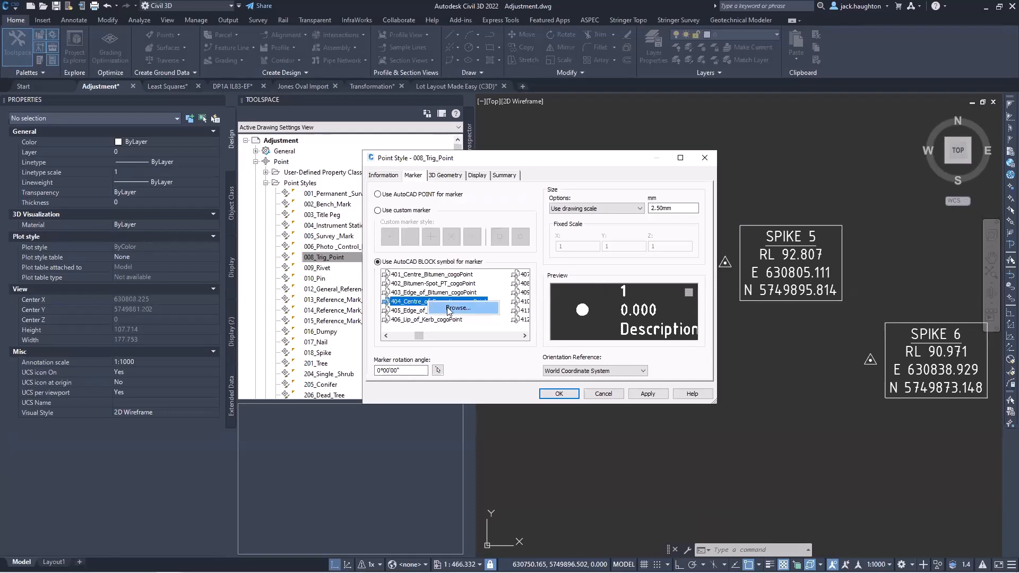
{"action": "left_click", "coordinate": [460, 306]}
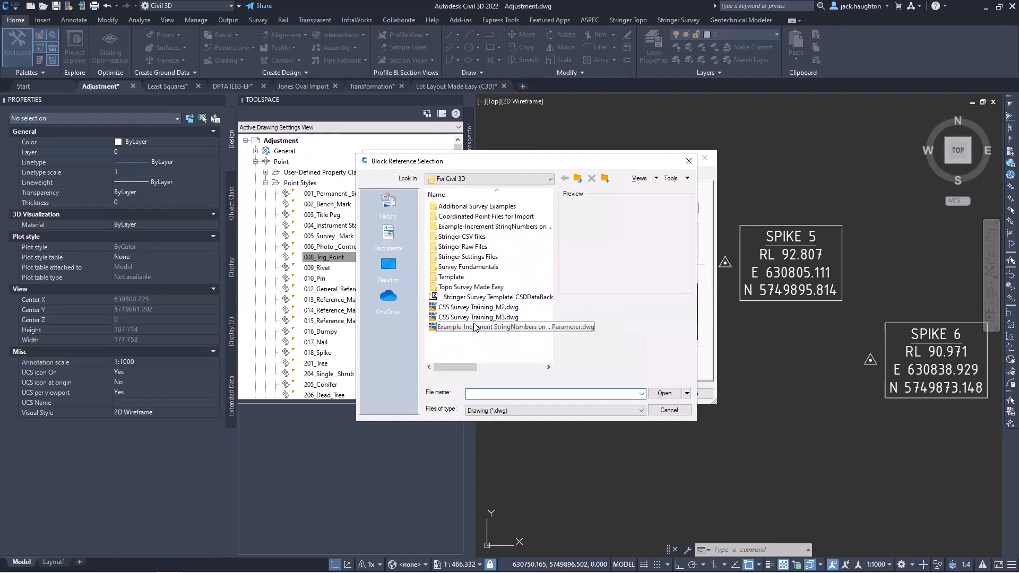
{"action": "left_click", "coordinate": [668, 409]}
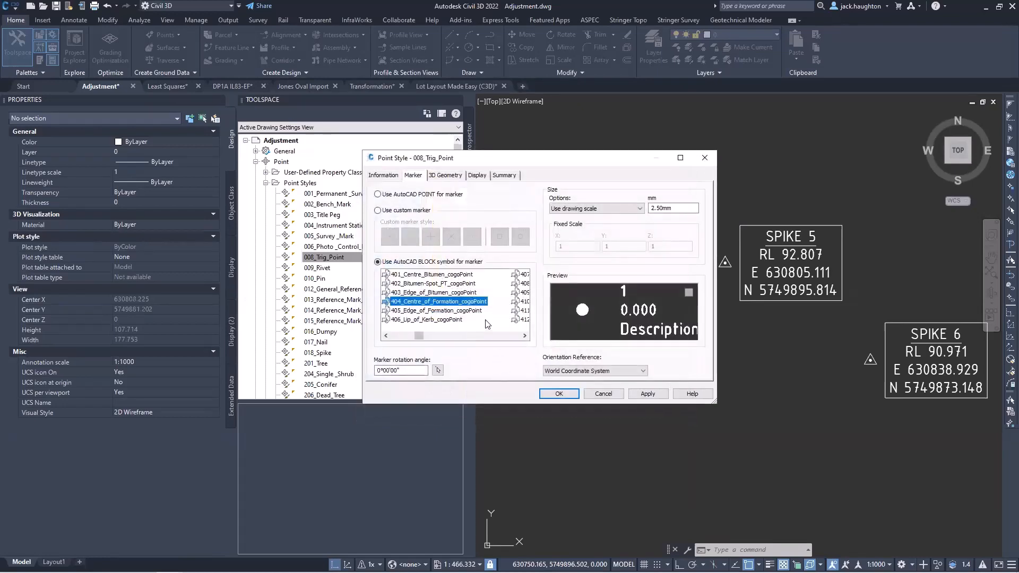
Accept the 008_Trig_Point style edit and check the options for creating a new point style or copying an existing one.
{"action": "left_click", "coordinate": [559, 393]}
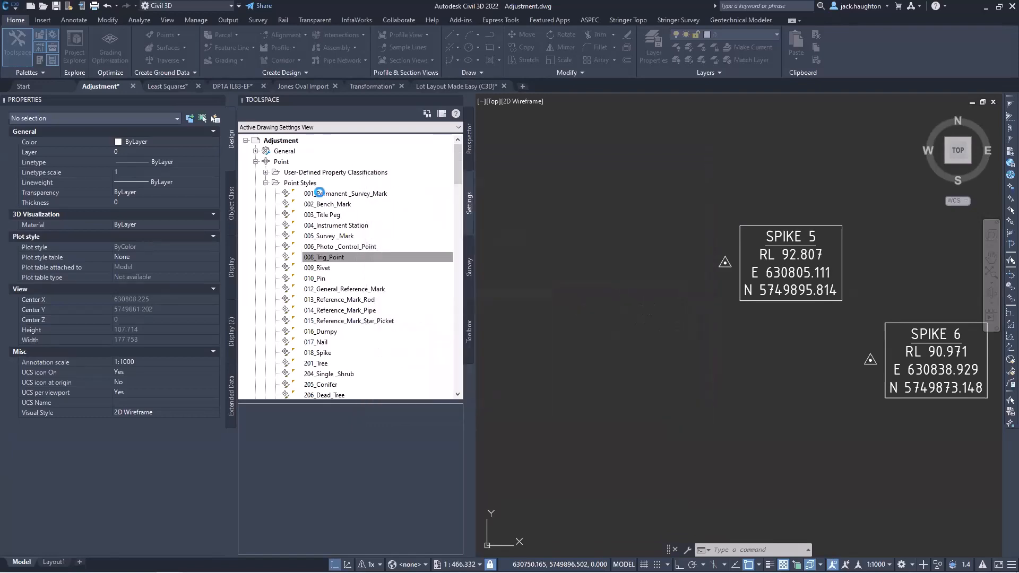
{"action": "left_click", "coordinate": [314, 184]}
{"action": "right_click", "coordinate": [314, 184]}
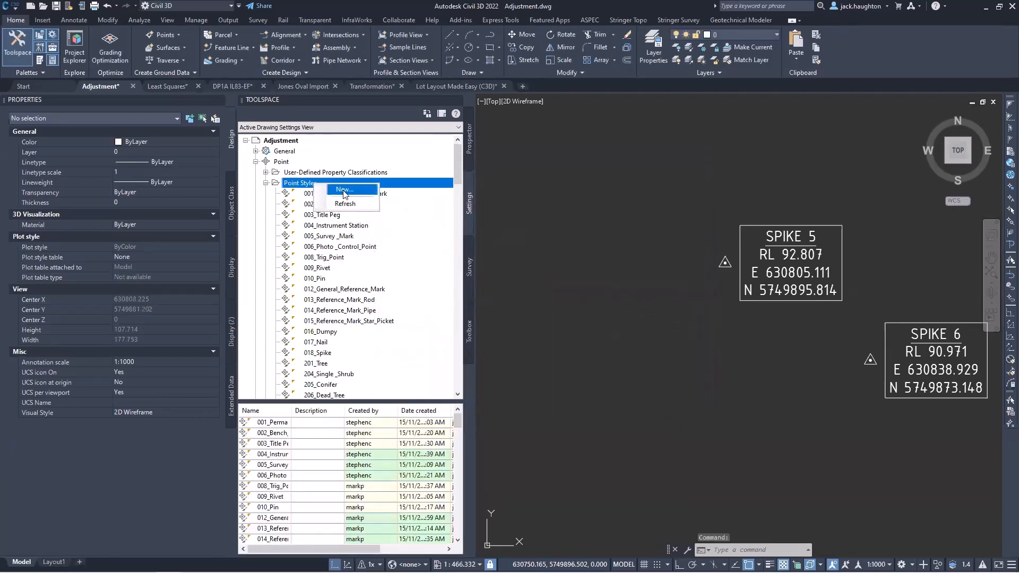
{"action": "right_click", "coordinate": [323, 247]}
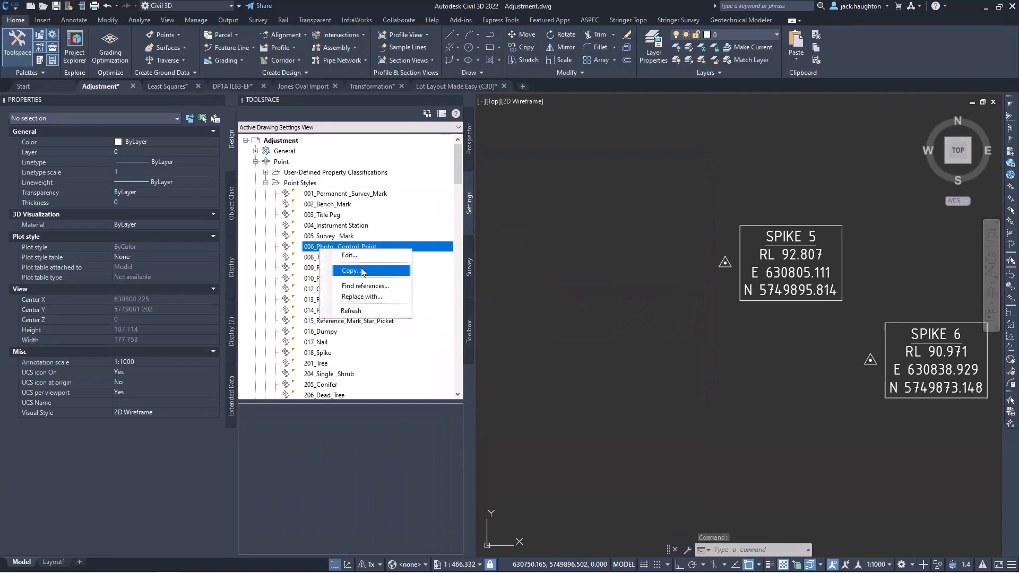
{"action": "left_click", "coordinate": [307, 184]}
{"action": "left_click", "coordinate": [306, 184]}
{"action": "left_click", "coordinate": [265, 183]}
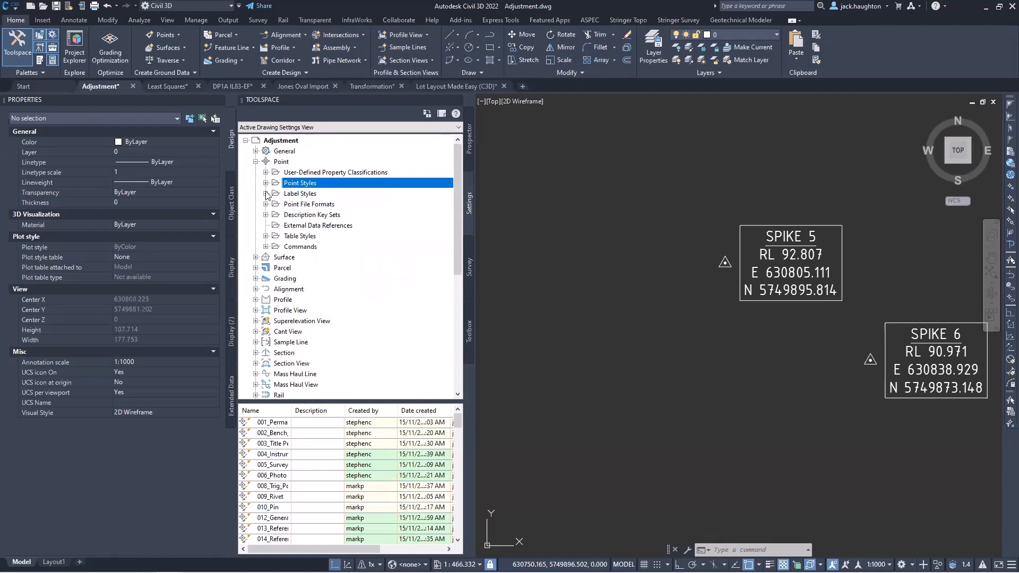
Open the Station point label style for editing, look over its general settings and preview, and close it without changes.
{"action": "left_click", "coordinate": [266, 193]}
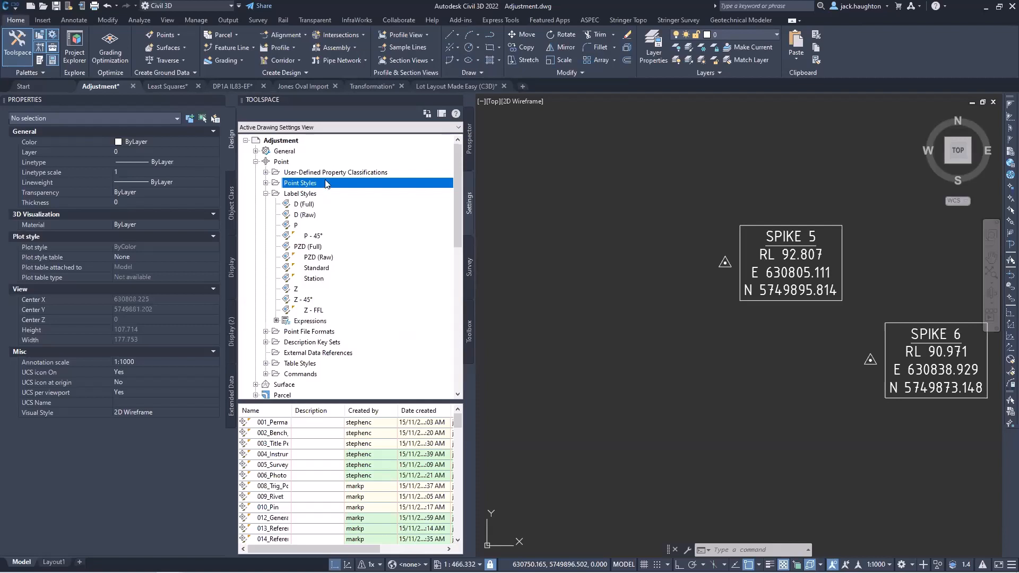
{"action": "left_click", "coordinate": [314, 278]}
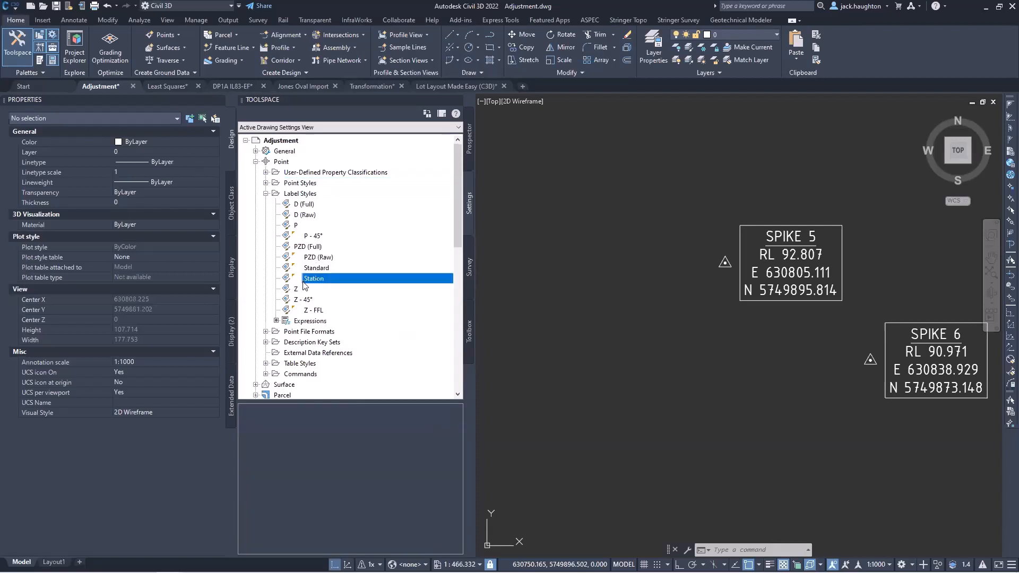
{"action": "right_click", "coordinate": [341, 282]}
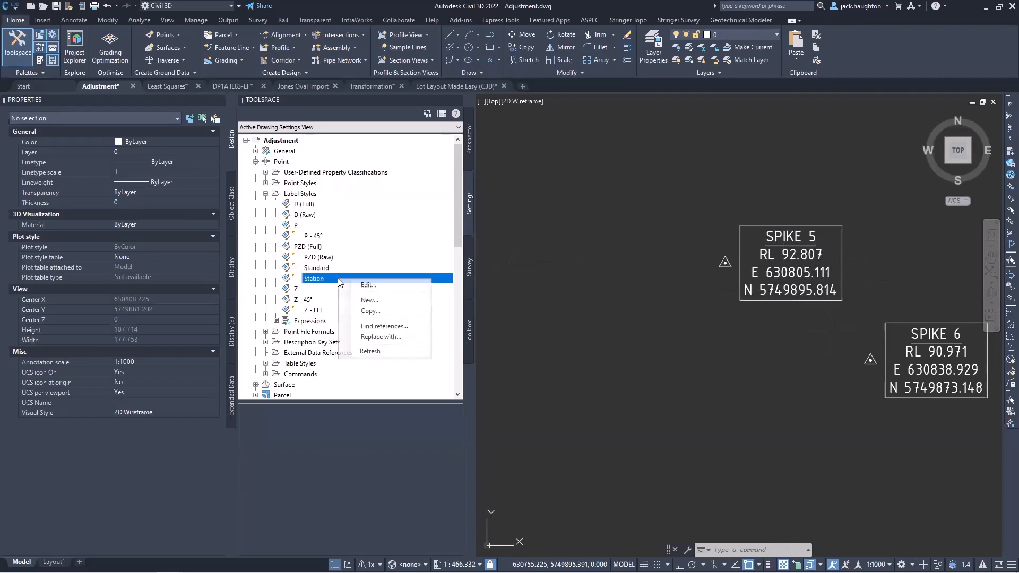
{"action": "left_click", "coordinate": [372, 286]}
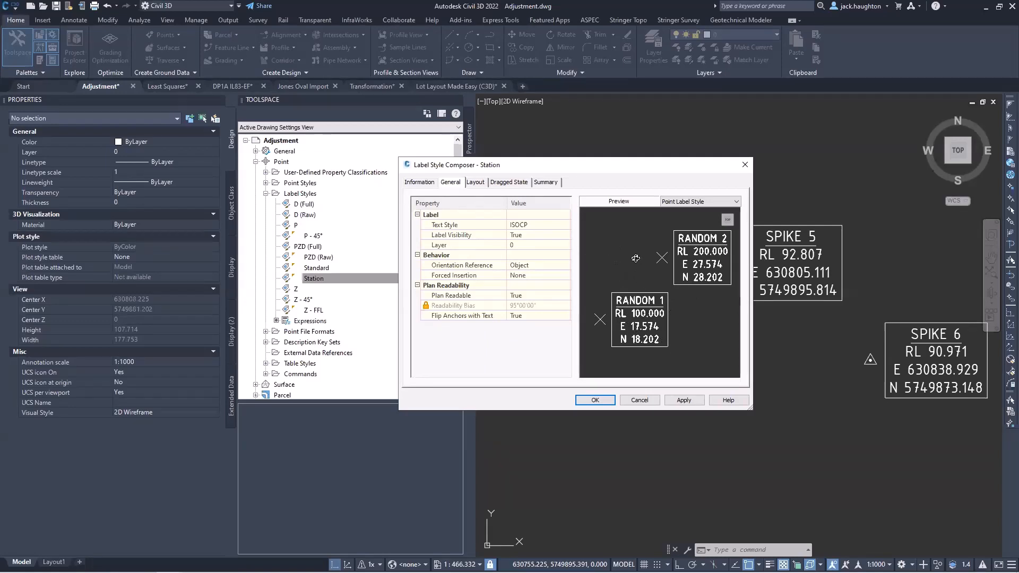
{"action": "left_click", "coordinate": [638, 401]}
{"action": "left_click", "coordinate": [265, 194]}
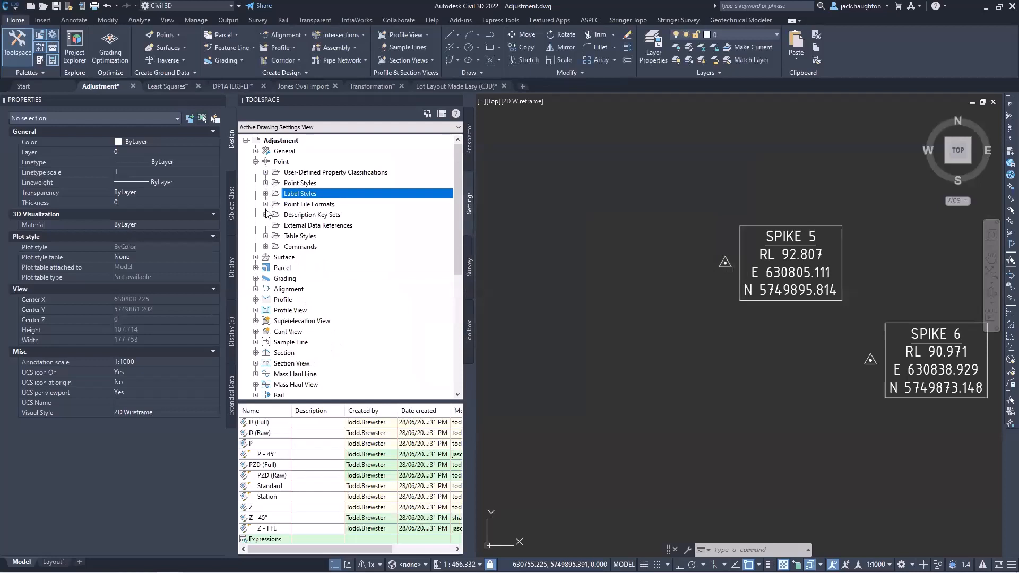
Open the keys of the Numeric description key set for editing and move the key editor clear of the drawing labels.
{"action": "left_click", "coordinate": [265, 215]}
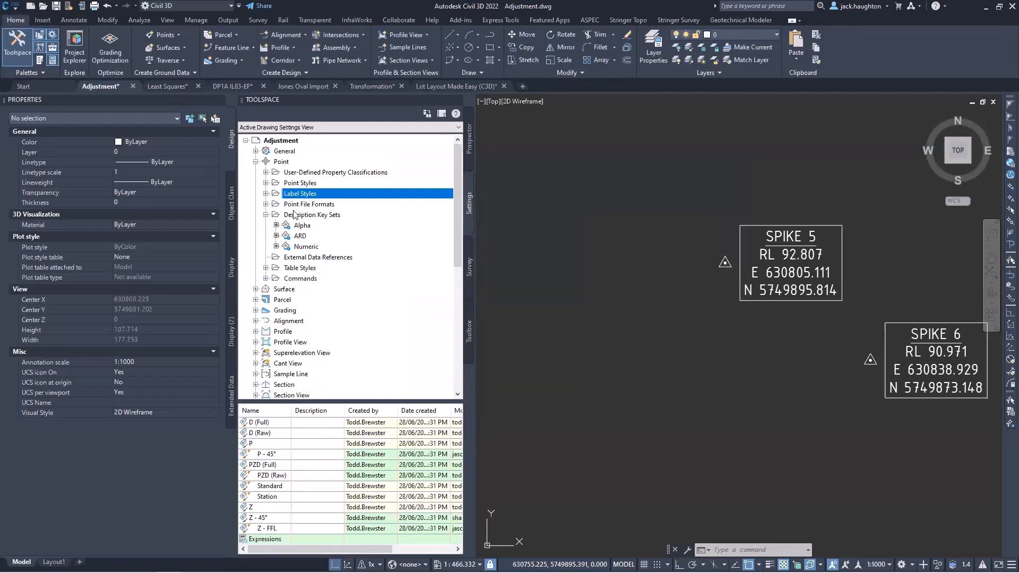
{"action": "left_click", "coordinate": [305, 246]}
{"action": "right_click", "coordinate": [306, 249]}
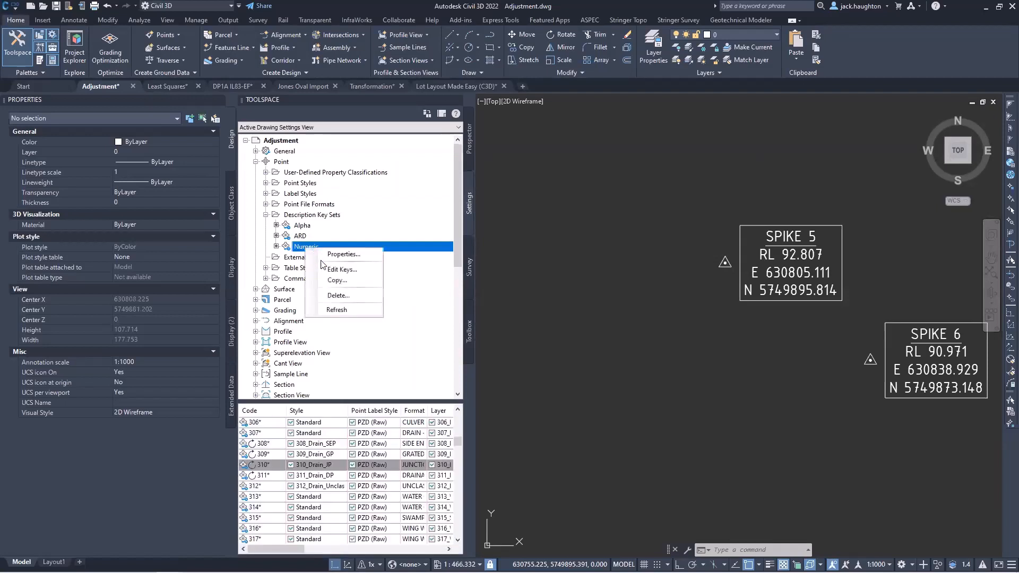
{"action": "left_click", "coordinate": [344, 269]}
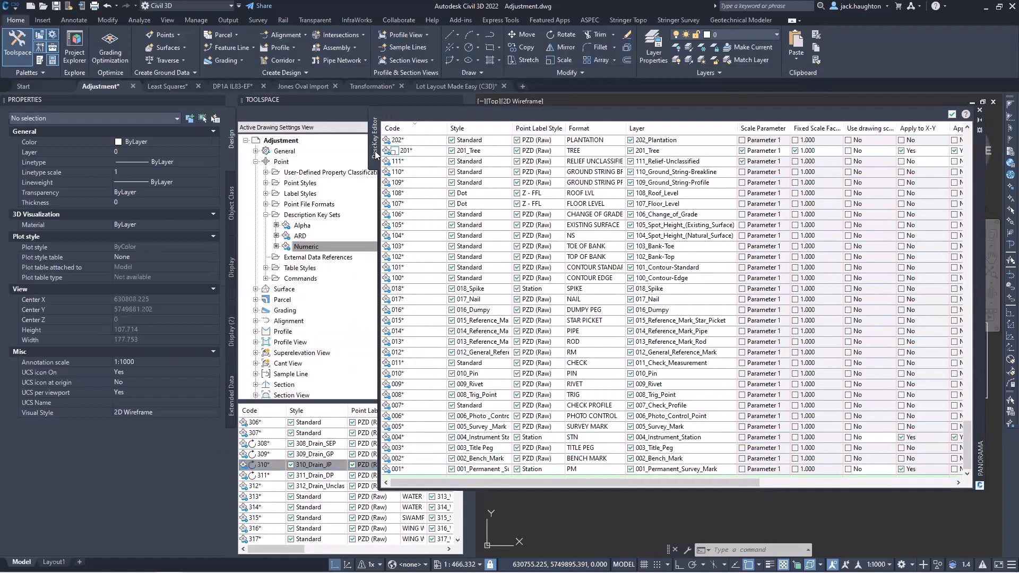
{"action": "mouse_move", "coordinate": [980, 212]}
{"action": "left_mouse_down"}
{"action": "mouse_move", "coordinate": [747, 257]}
{"action": "mouse_move", "coordinate": [691, 233]}
{"action": "left_mouse_up"}
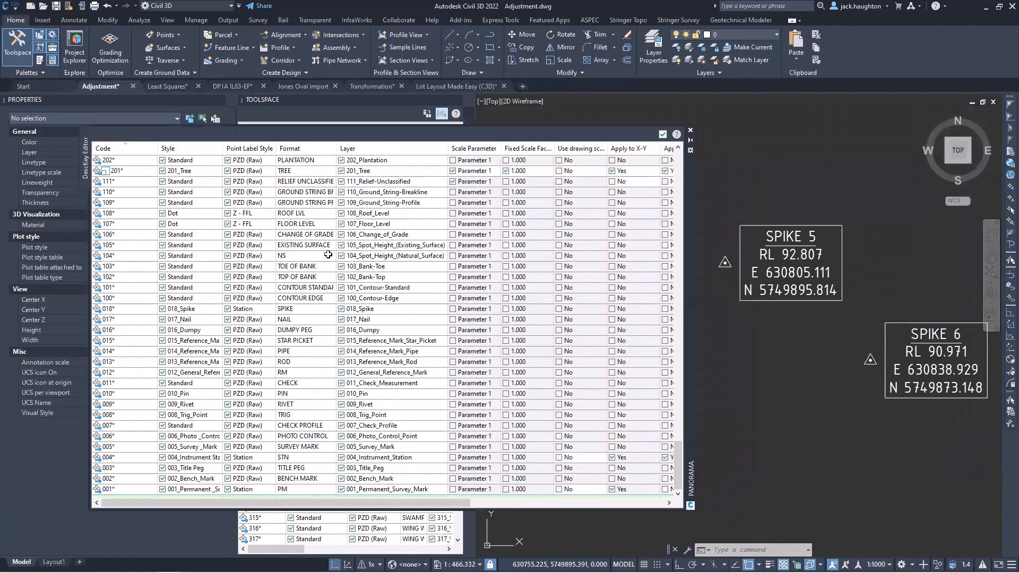
Examine the style, label style and layer assigned to the 018* spike key, and close the key editor.
{"action": "scroll", "coordinate": [328, 255], "scroll_direction": "up", "scroll_amount": 12}
{"action": "scroll", "coordinate": [369, 286], "scroll_direction": "down", "scroll_amount": 11}
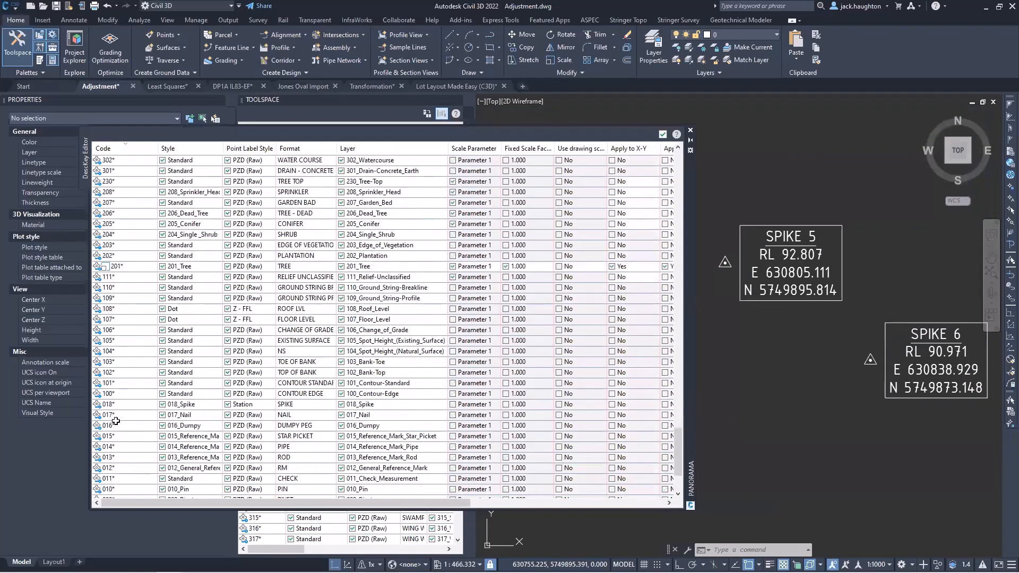
{"action": "left_click", "coordinate": [117, 406]}
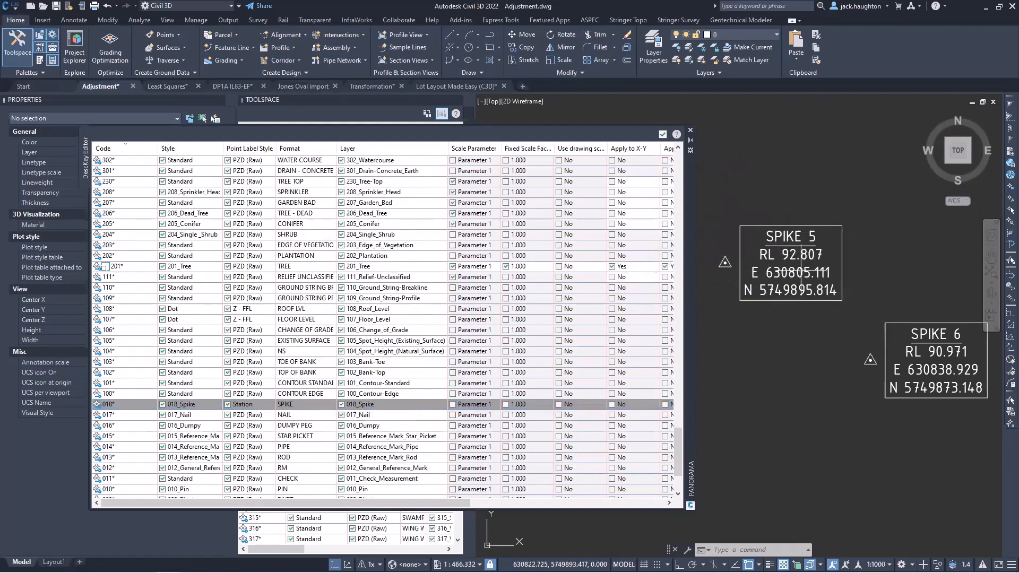
{"action": "left_click_drag", "start_coordinate": [691, 211], "coordinate": [658, 223]}
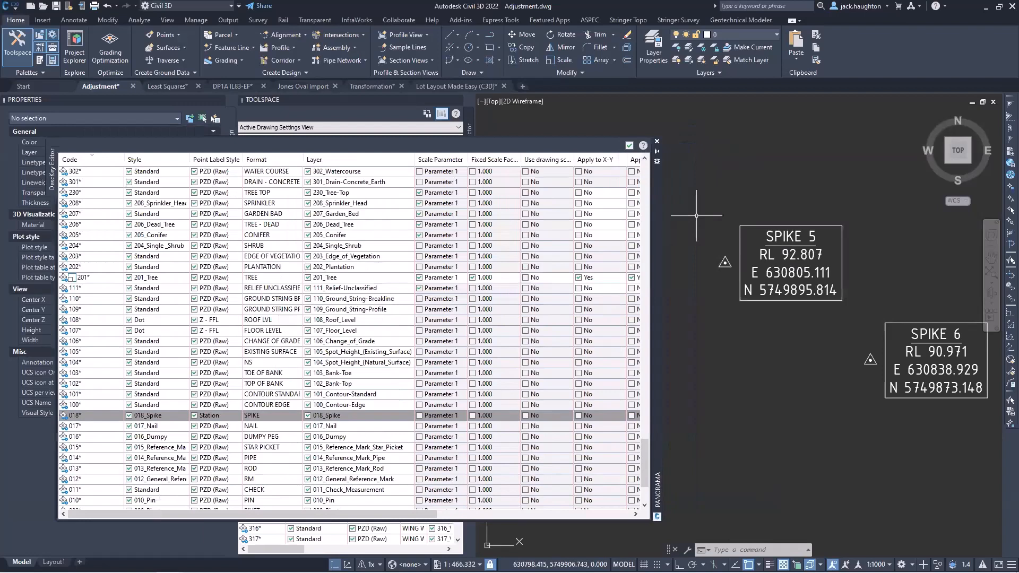
{"action": "left_click", "coordinate": [657, 141]}
Close the Toolspace and the Properties palette to free the drawing area around the control points.
{"action": "scroll", "coordinate": [645, 227], "scroll_direction": "down", "scroll_amount": 2}
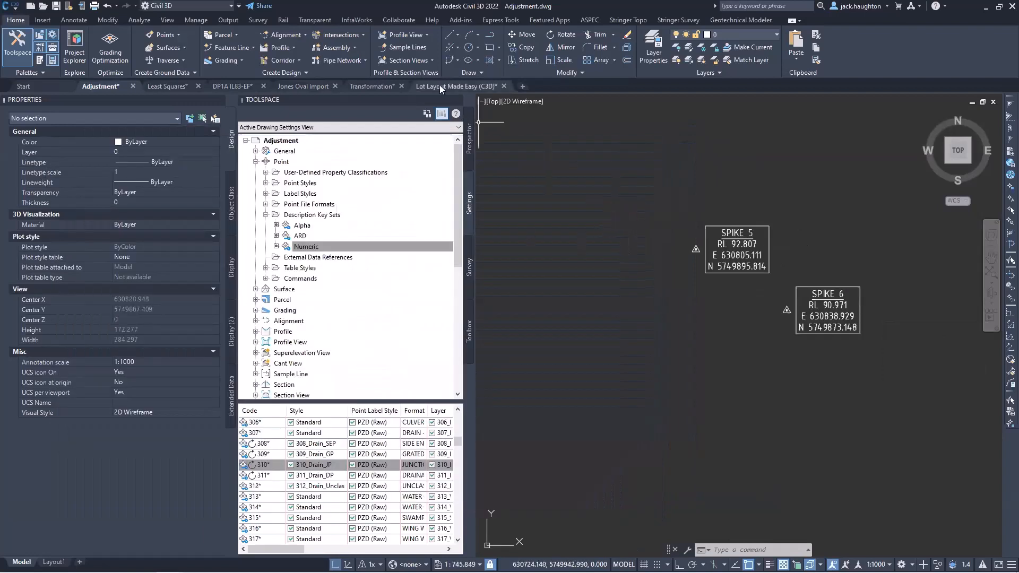
{"action": "left_click", "coordinate": [457, 100]}
{"action": "left_click", "coordinate": [223, 101]}
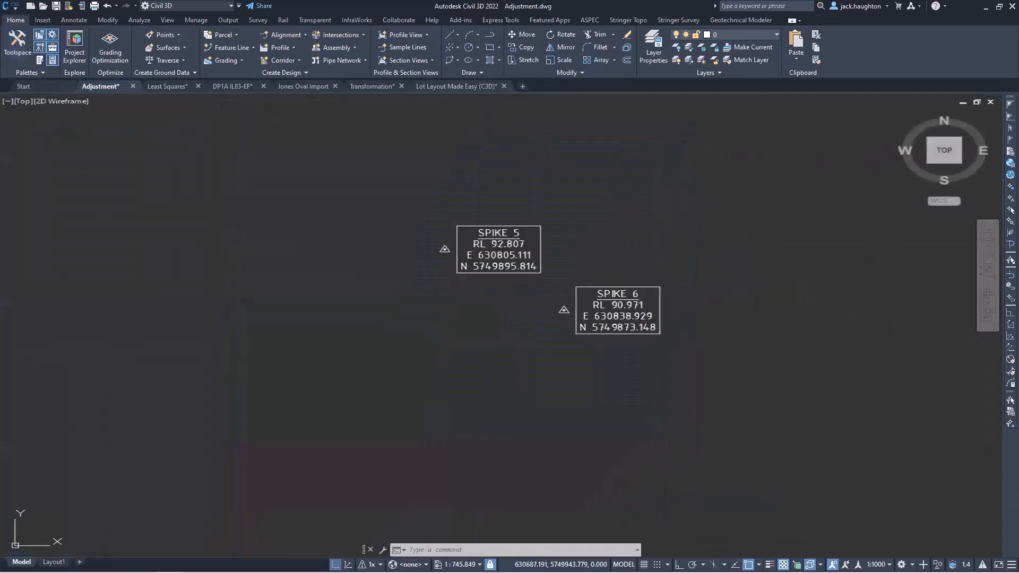
{"action": "scroll", "coordinate": [552, 300], "scroll_direction": "down", "scroll_amount": 2}
{"action": "scroll", "coordinate": [552, 301], "scroll_direction": "down", "scroll_amount": 4}
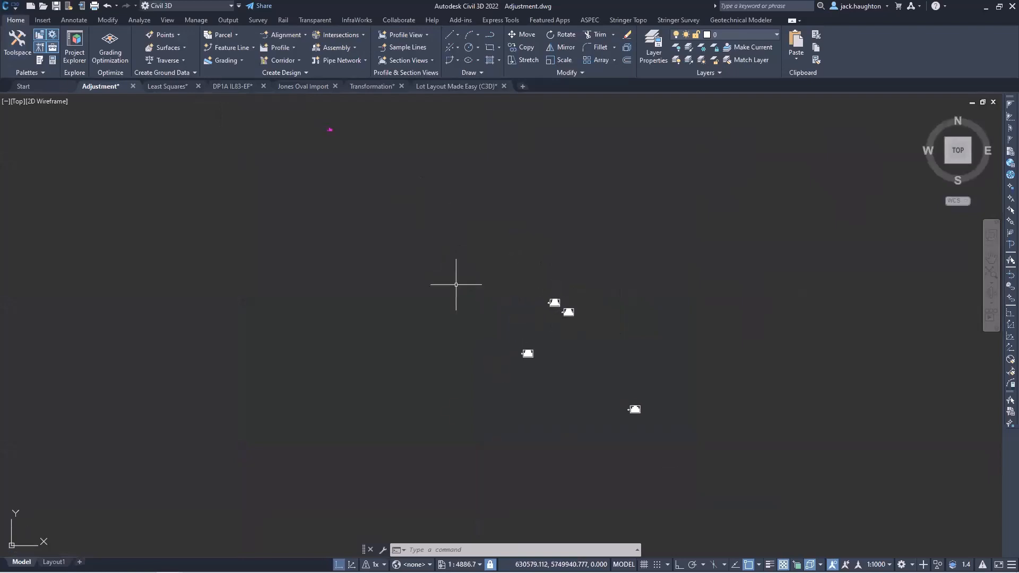
{"action": "scroll", "coordinate": [512, 292], "scroll_direction": "up", "scroll_amount": 2}
{"action": "middle_click_drag", "start_coordinate": [628, 421], "coordinate": [614, 403]}
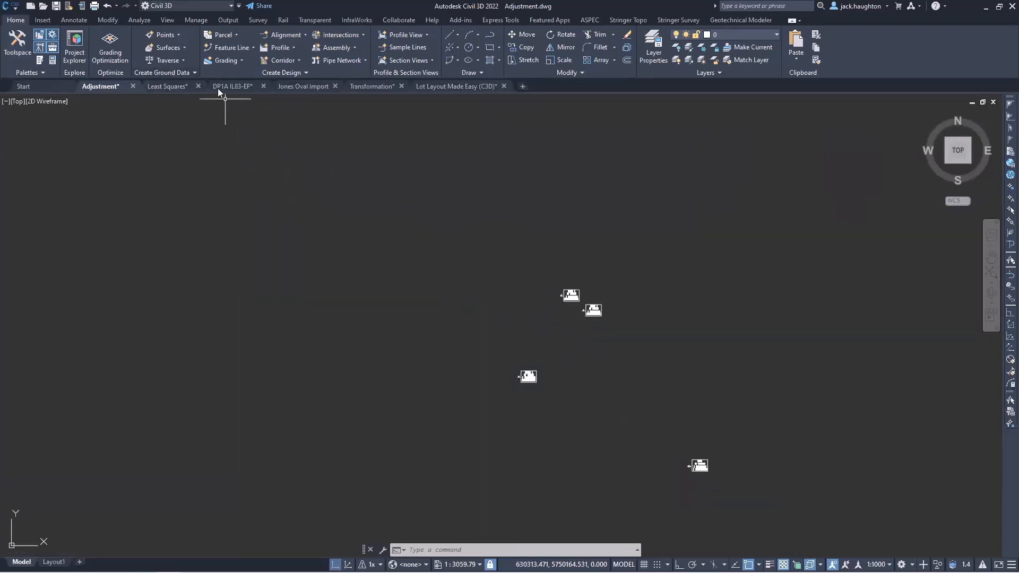
Start the Traverse Editor and set the PM 1 control point as the occupied point.
{"action": "left_click", "coordinate": [183, 61]}
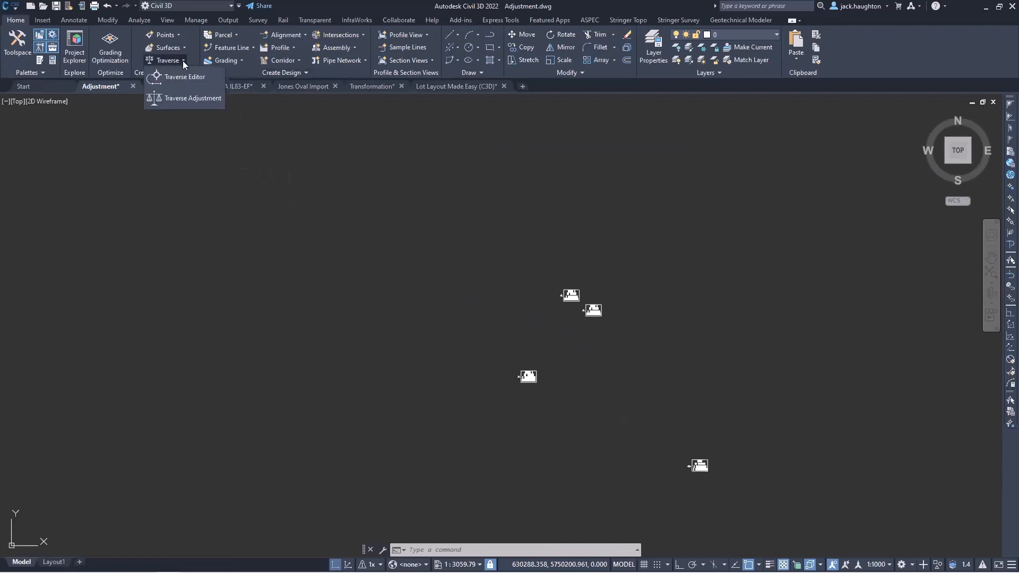
{"action": "left_click", "coordinate": [190, 79]}
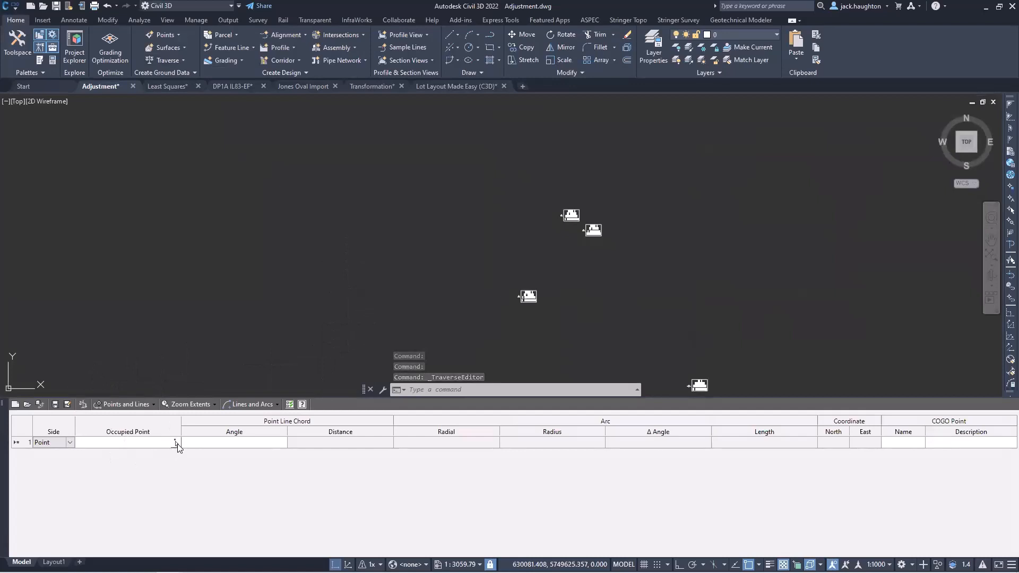
{"action": "left_click", "coordinate": [177, 443]}
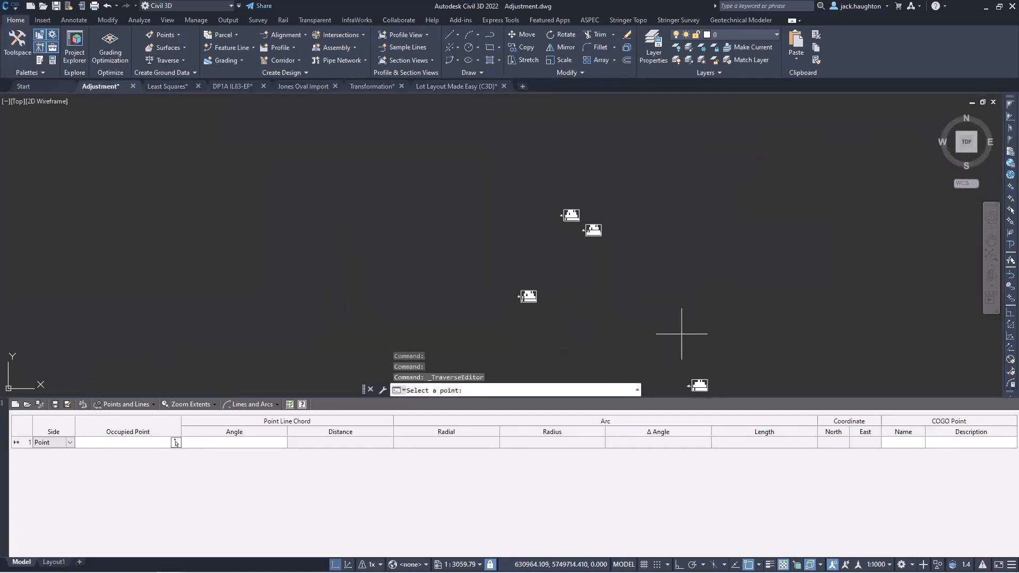
{"action": "scroll", "coordinate": [711, 364], "scroll_direction": "up", "scroll_amount": 4}
{"action": "middle_click_drag", "start_coordinate": [695, 365], "coordinate": [649, 229]}
{"action": "scroll", "coordinate": [613, 302], "scroll_direction": "up", "scroll_amount": 5}
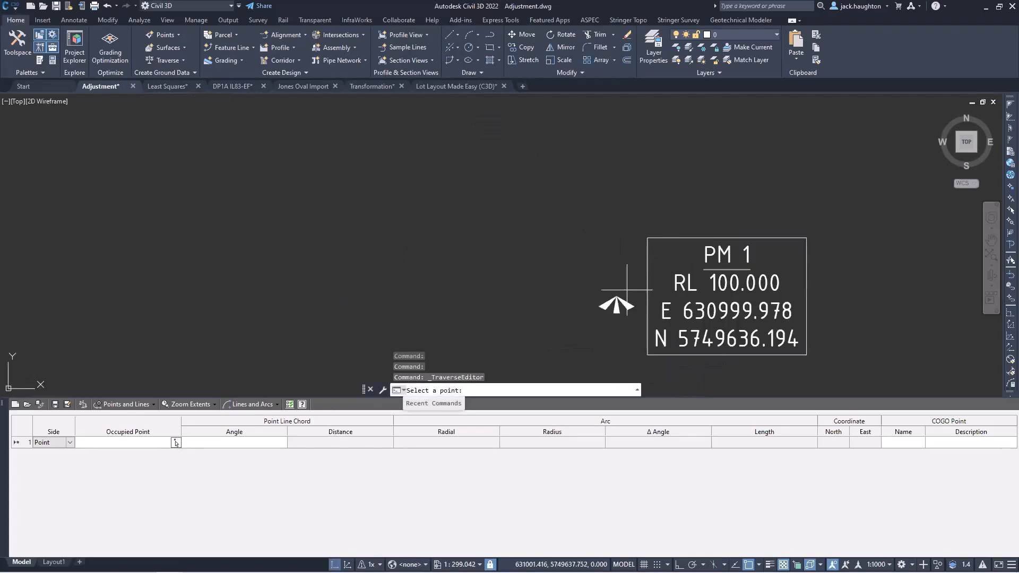
{"action": "left_click", "coordinate": [615, 305]}
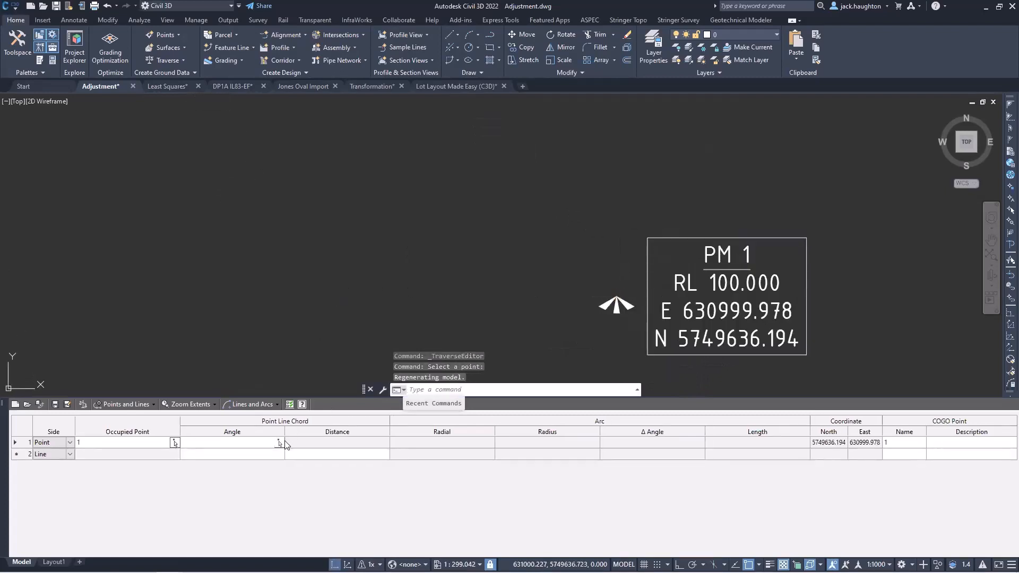
Set the initial backsight angle of the traverse by picking SPIKE 4 from PM 1.
{"action": "left_click", "coordinate": [280, 443]}
{"action": "scroll", "coordinate": [419, 223], "scroll_direction": "down", "scroll_amount": 6}
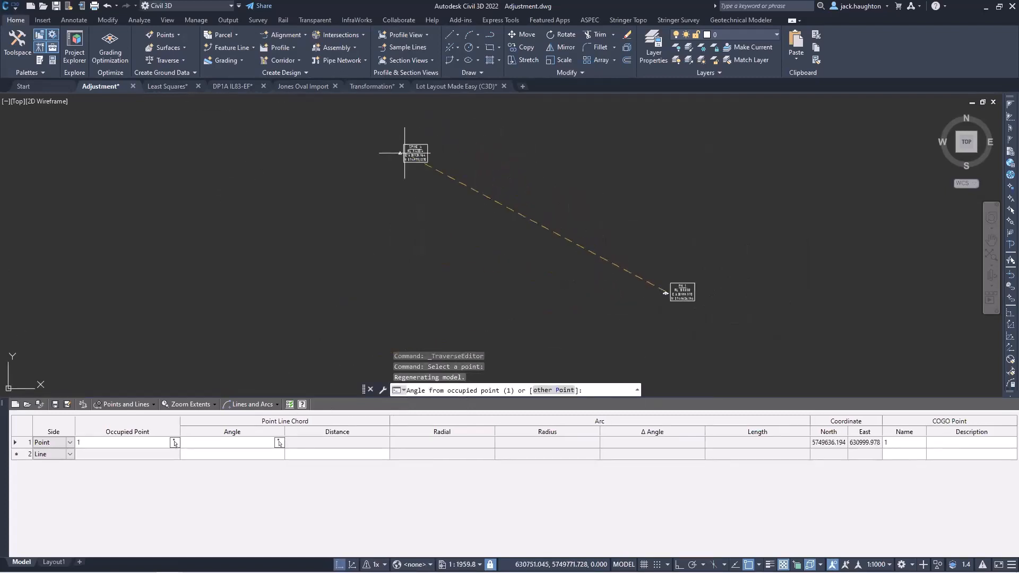
{"action": "scroll", "coordinate": [400, 153], "scroll_direction": "up", "scroll_amount": 8}
{"action": "key", "text": "Escape"}
{"action": "left_click", "coordinate": [658, 221]}
{"action": "scroll", "coordinate": [586, 275], "scroll_direction": "down", "scroll_amount": 8}
{"action": "mouse_move", "coordinate": [696, 318]}
{"action": "middle_mouse_down"}
{"action": "mouse_move", "coordinate": [677, 271]}
{"action": "mouse_move", "coordinate": [643, 240]}
{"action": "middle_mouse_up"}
Add the first traverse line from PM 1 to SPIKE 4.
{"action": "left_click", "coordinate": [279, 456]}
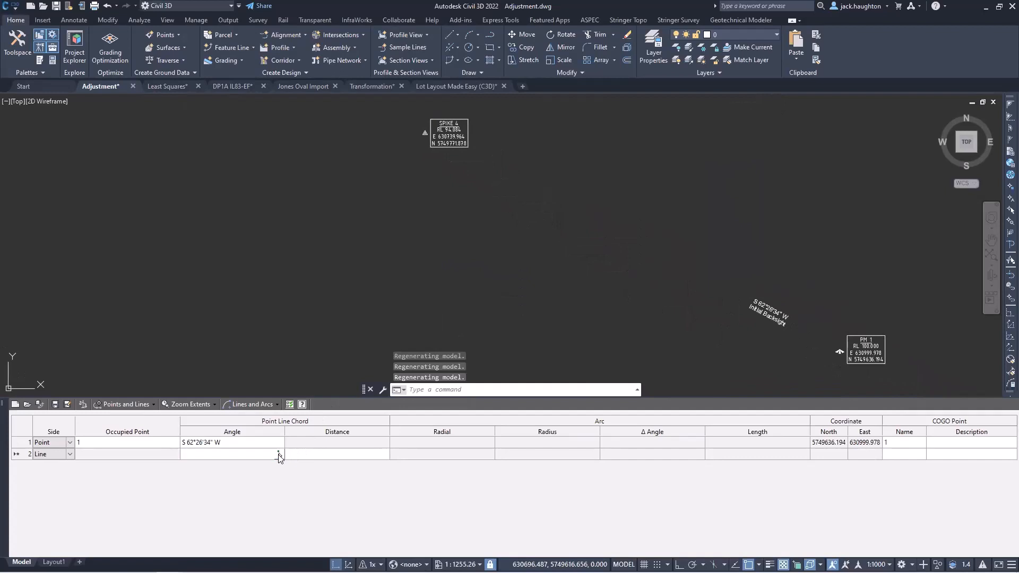
{"action": "left_click", "coordinate": [279, 455]}
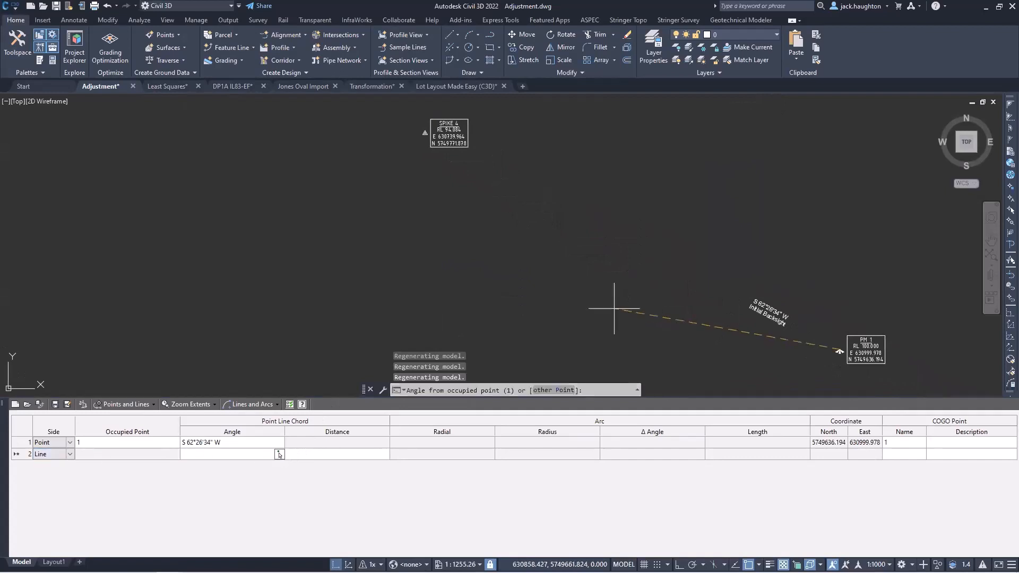
{"action": "scroll", "coordinate": [395, 121], "scroll_direction": "up", "scroll_amount": 6}
{"action": "left_click", "coordinate": [510, 168]}
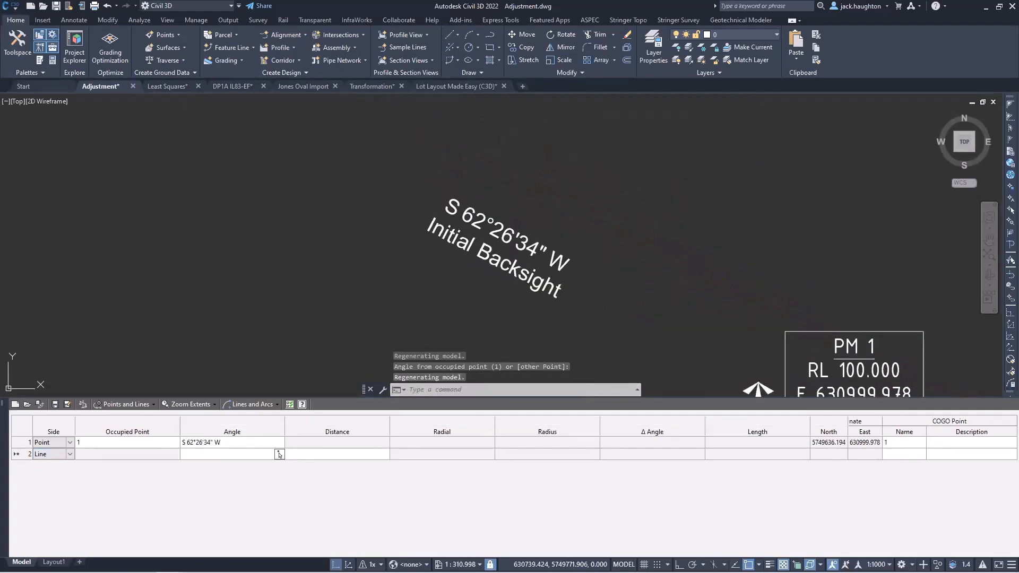
{"action": "scroll", "coordinate": [381, 158], "scroll_direction": "down", "scroll_amount": 4}
{"action": "middle_click_drag", "start_coordinate": [355, 143], "coordinate": [372, 166]}
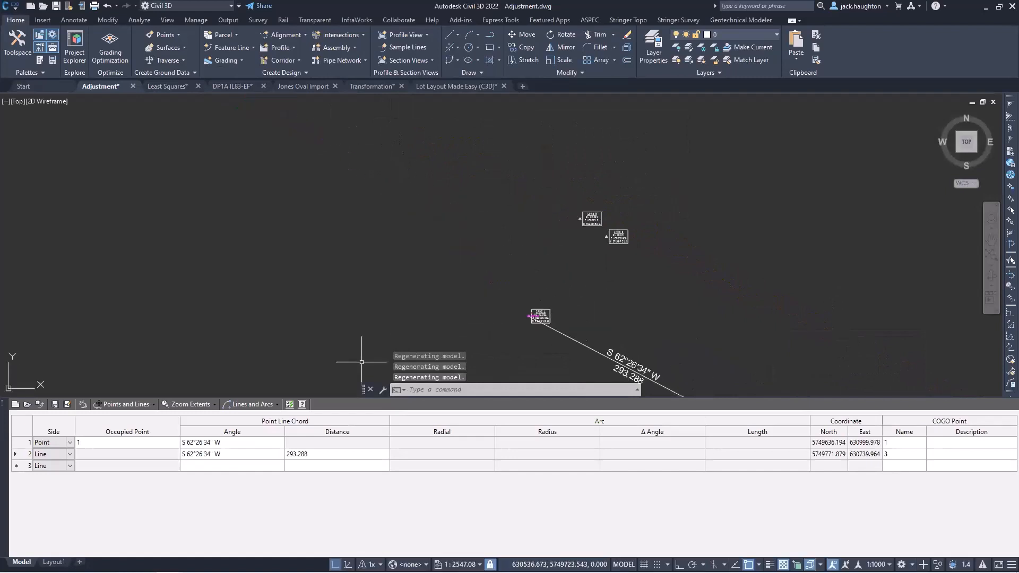
Add the second traverse line from SPIKE 4 to the magenta point 2 in the far northwest.
{"action": "left_click", "coordinate": [281, 466]}
{"action": "left_click", "coordinate": [279, 465]}
{"action": "scroll", "coordinate": [410, 200], "scroll_direction": "up", "scroll_amount": 5}
{"action": "scroll", "coordinate": [431, 196], "scroll_direction": "up", "scroll_amount": 10}
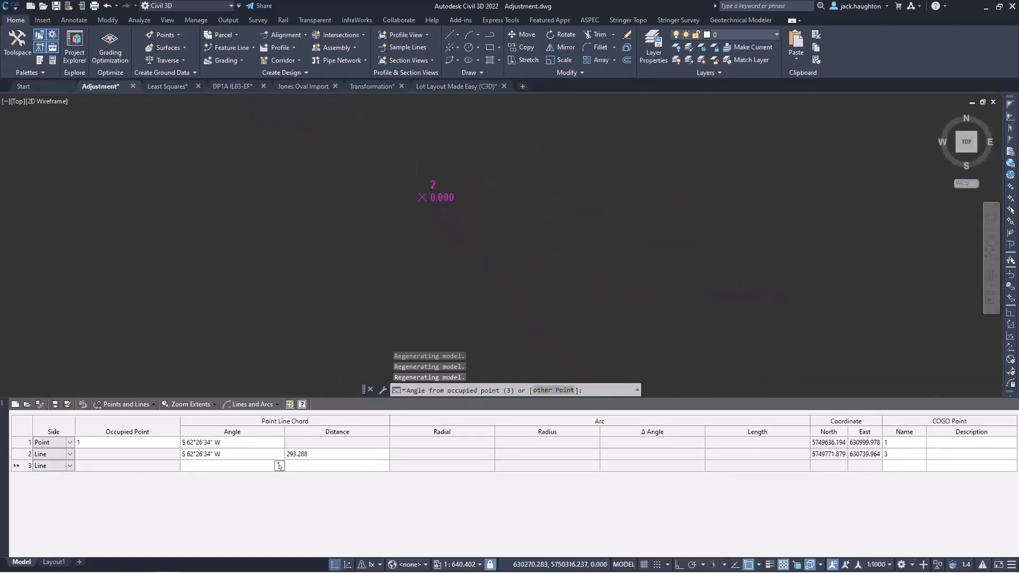
{"action": "left_click", "coordinate": [368, 192]}
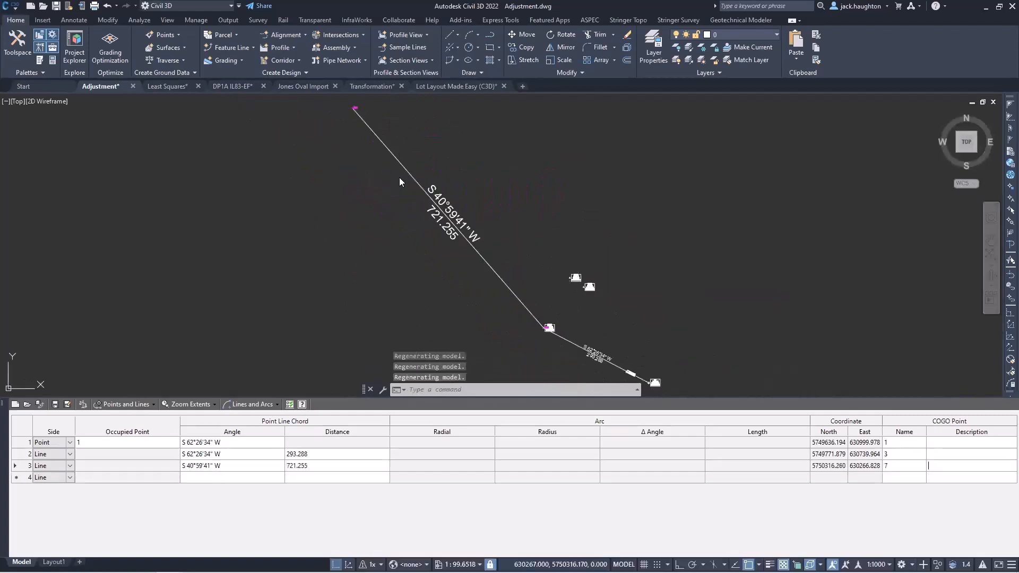
Add the third traverse line to SPIKE 5 and the fourth from SPIKE 5 to SPIKE 6.
{"action": "left_click", "coordinate": [279, 477]}
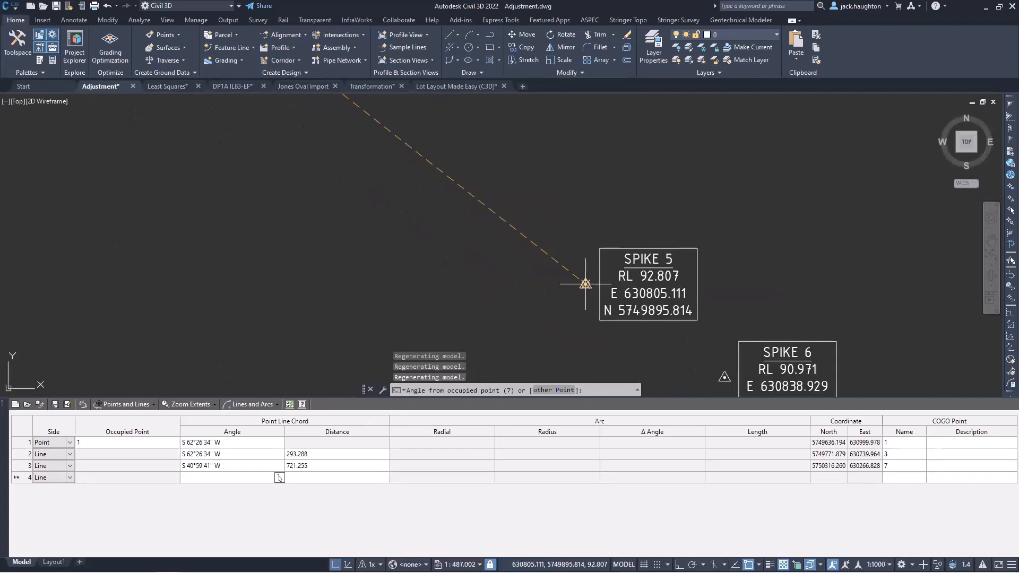
{"action": "left_click", "coordinate": [586, 285]}
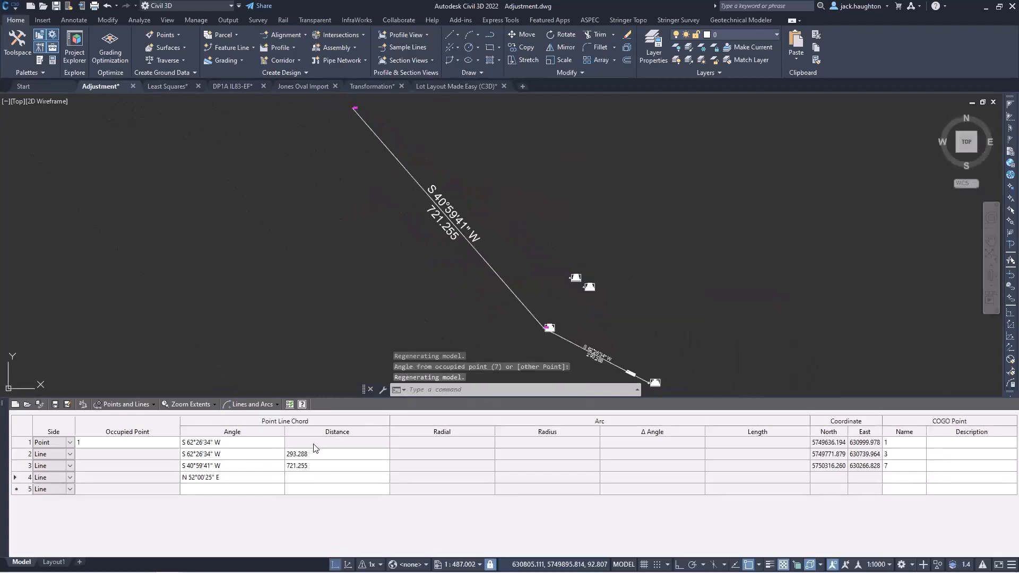
{"action": "left_click", "coordinate": [279, 489]}
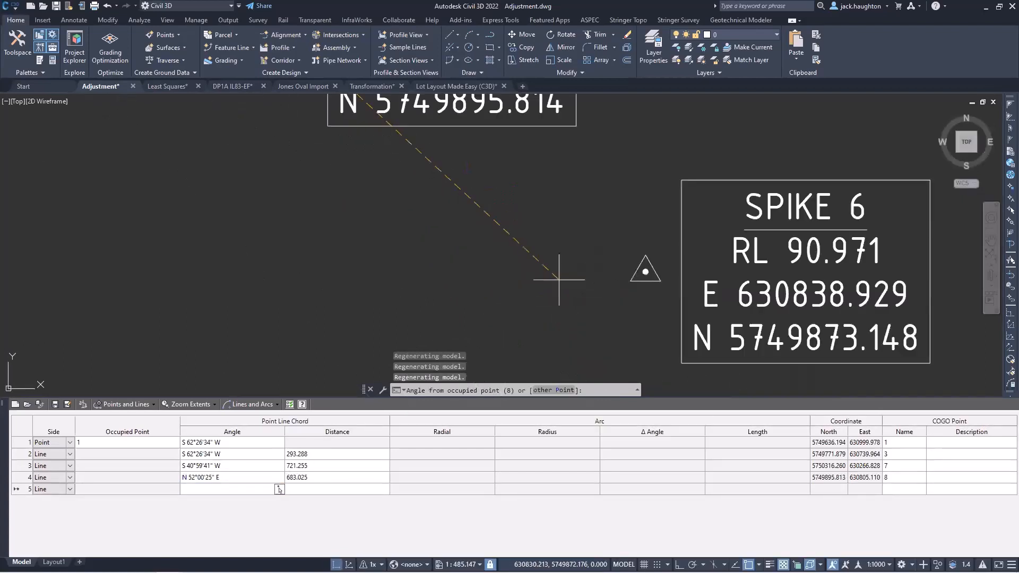
{"action": "left_click", "coordinate": [645, 272]}
Add the fifth traverse line from SPIKE 6 to the observed closing point beside PM 1.
{"action": "left_click", "coordinate": [285, 501]}
{"action": "left_click", "coordinate": [279, 500]}
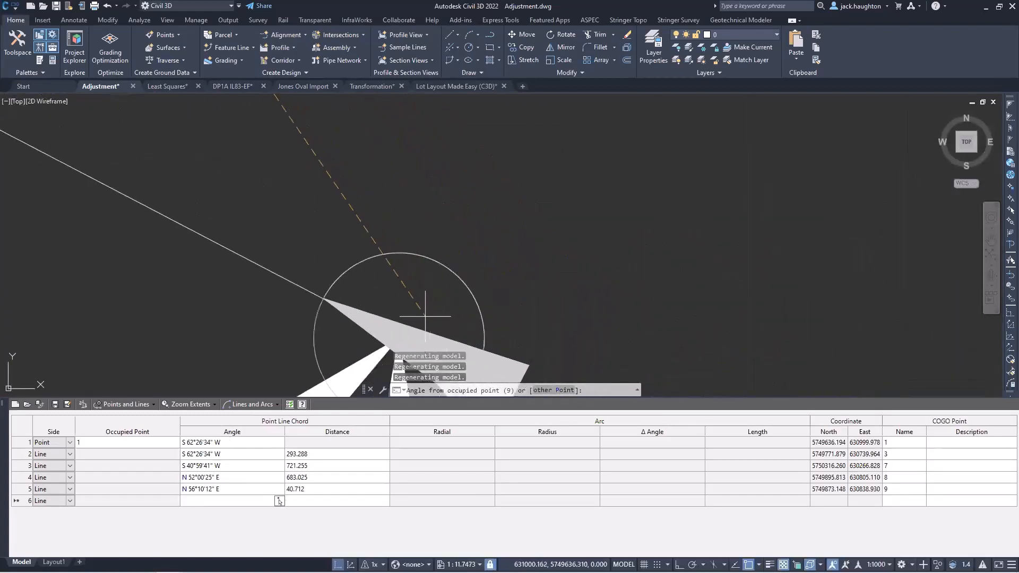
{"action": "left_click", "coordinate": [433, 324]}
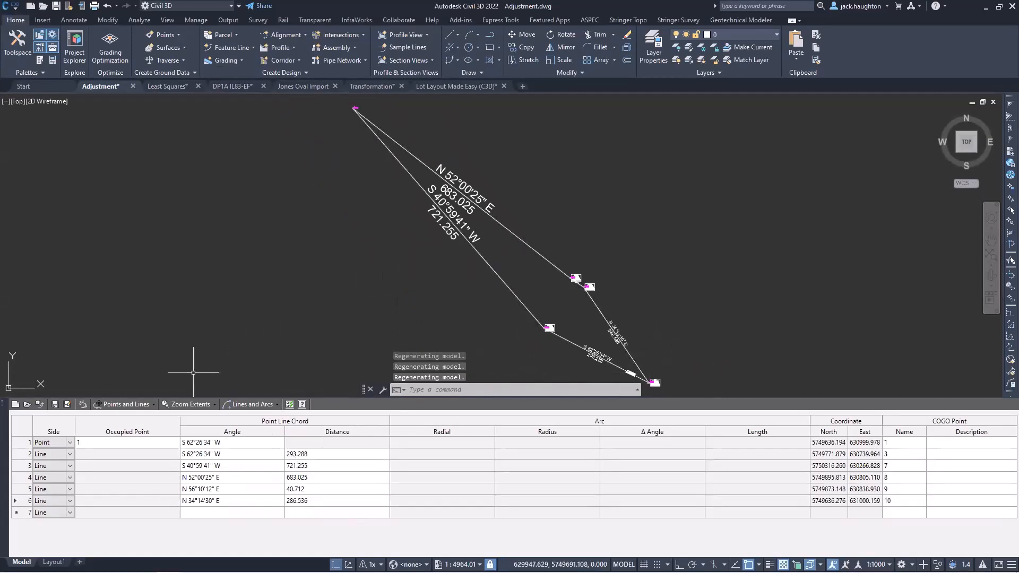
Save the traverse on the Desktop as Traverse.trv2, replacing the existing file.
{"action": "left_click", "coordinate": [66, 405]}
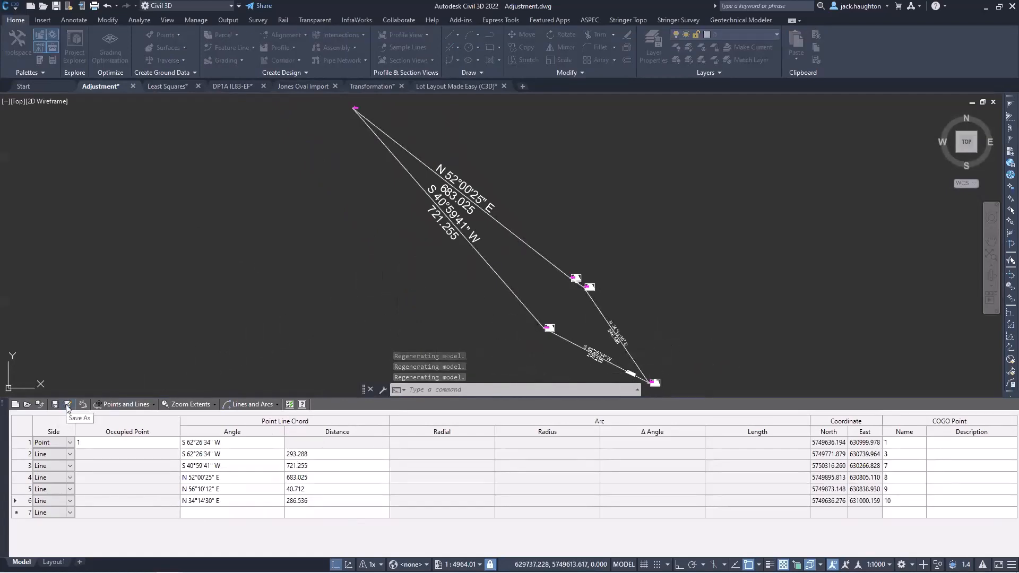
{"action": "scroll", "coordinate": [376, 239], "scroll_direction": "up", "scroll_amount": 5}
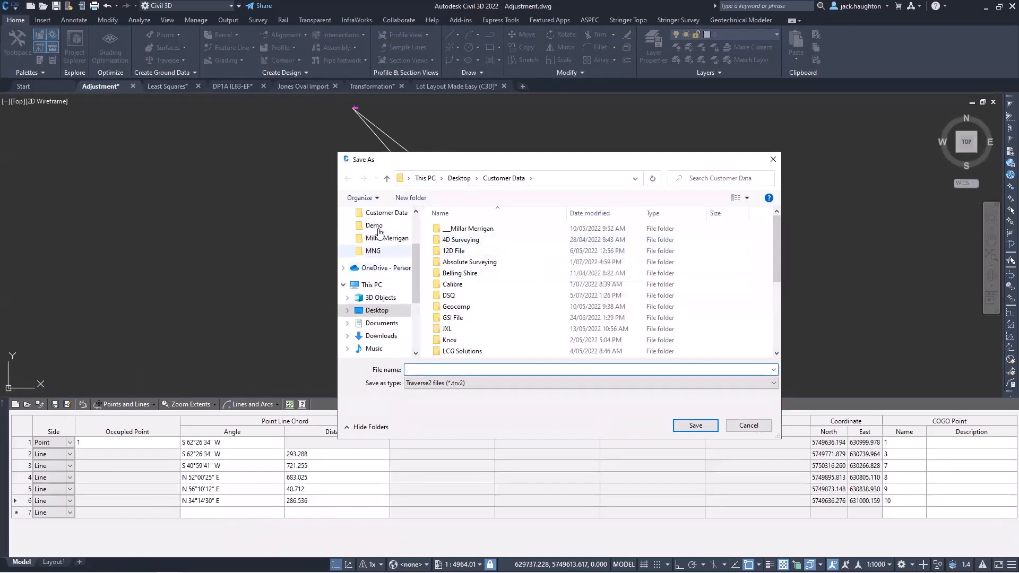
{"action": "left_click", "coordinate": [376, 238]}
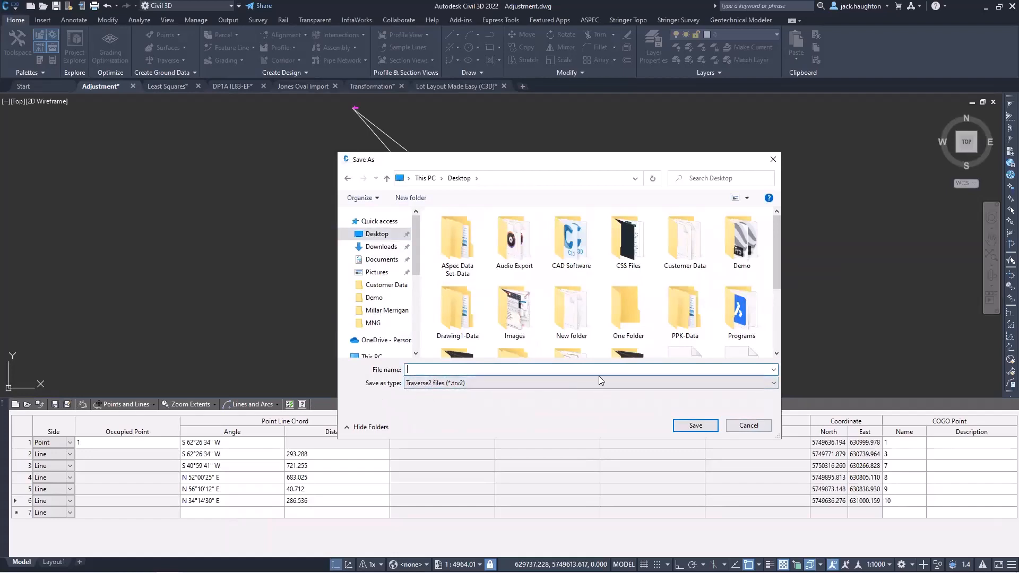
{"action": "scroll", "coordinate": [684, 340], "scroll_direction": "down", "scroll_amount": 1}
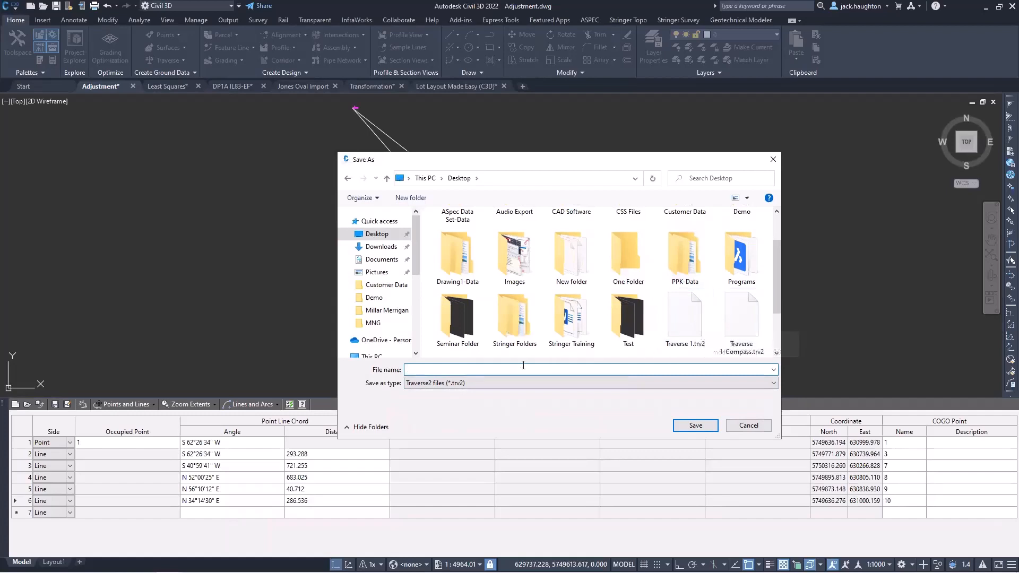
{"action": "type", "text": "Traverse"}
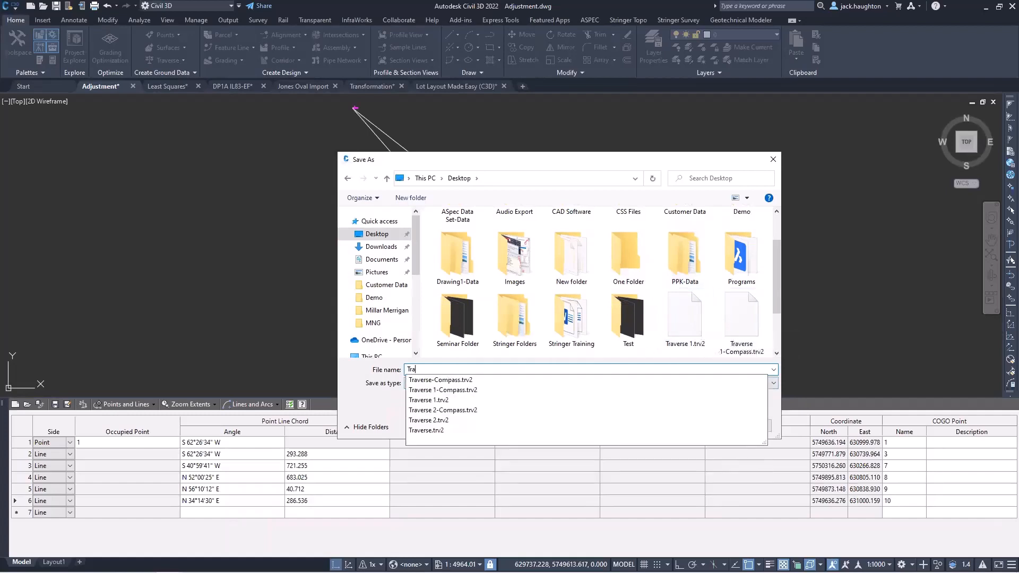
{"action": "left_click", "coordinate": [374, 412]}
{"action": "left_click", "coordinate": [707, 426]}
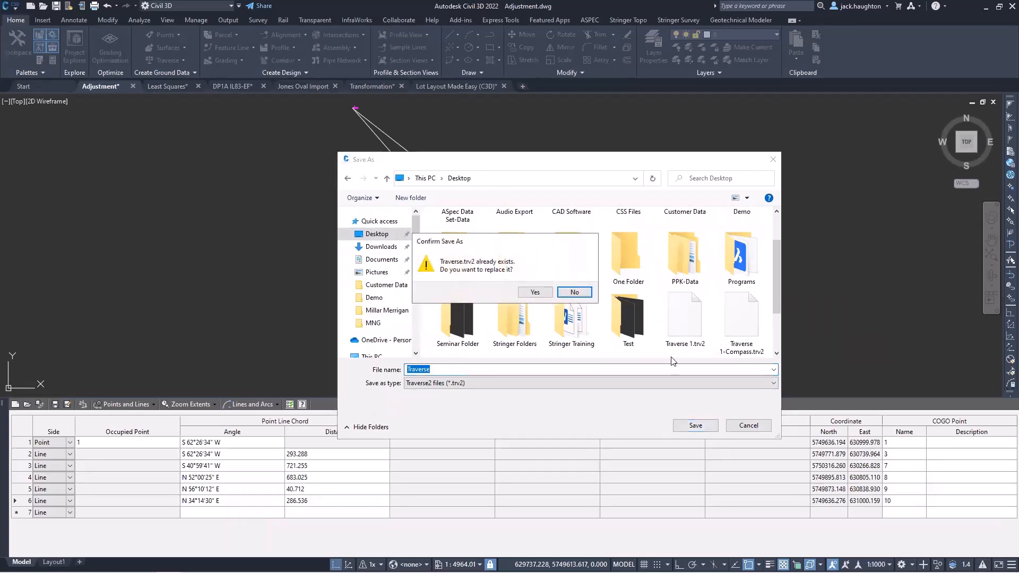
{"action": "left_click", "coordinate": [572, 291]}
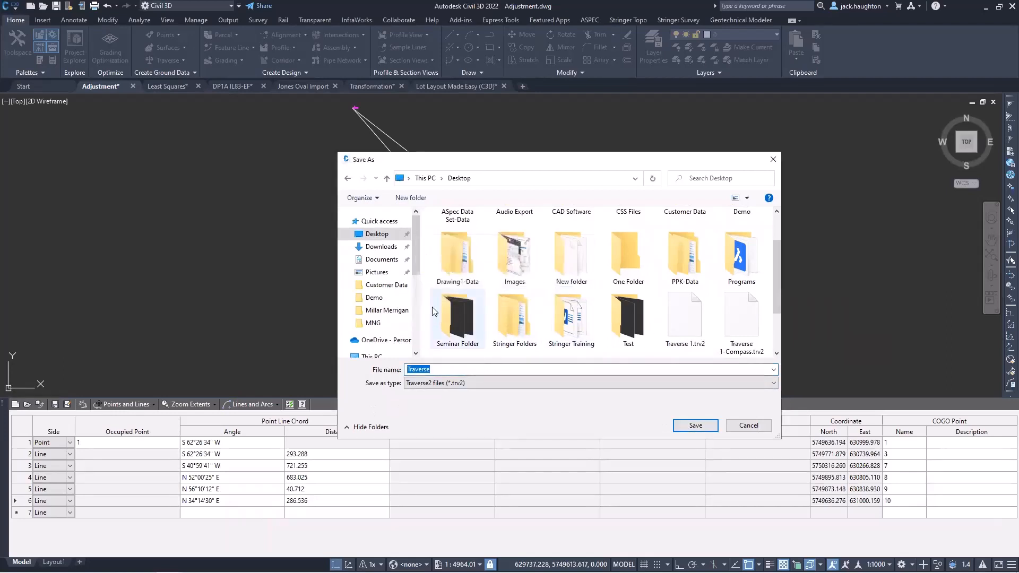
{"action": "left_click", "coordinate": [695, 424]}
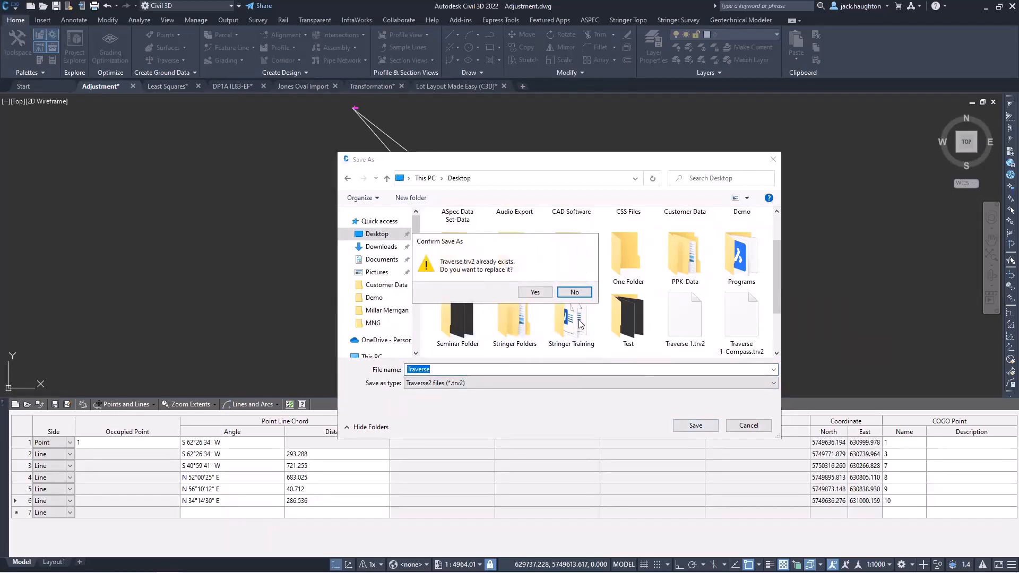
{"action": "left_click", "coordinate": [534, 292]}
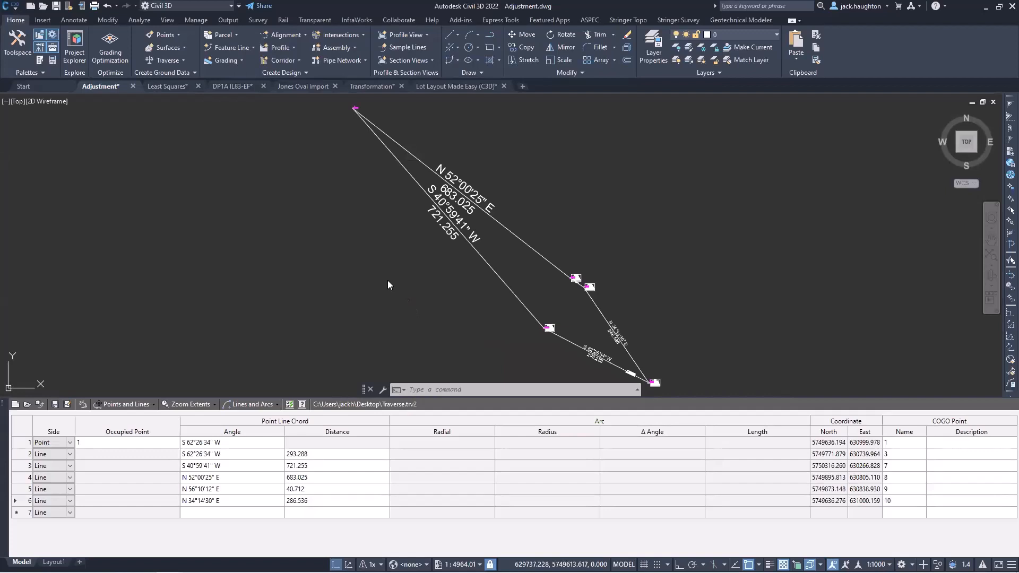
Close the Traverse Editor and start Traverse Adjustment.
{"action": "type", "text": "1"}
{"action": "left_click", "coordinate": [4, 405]}
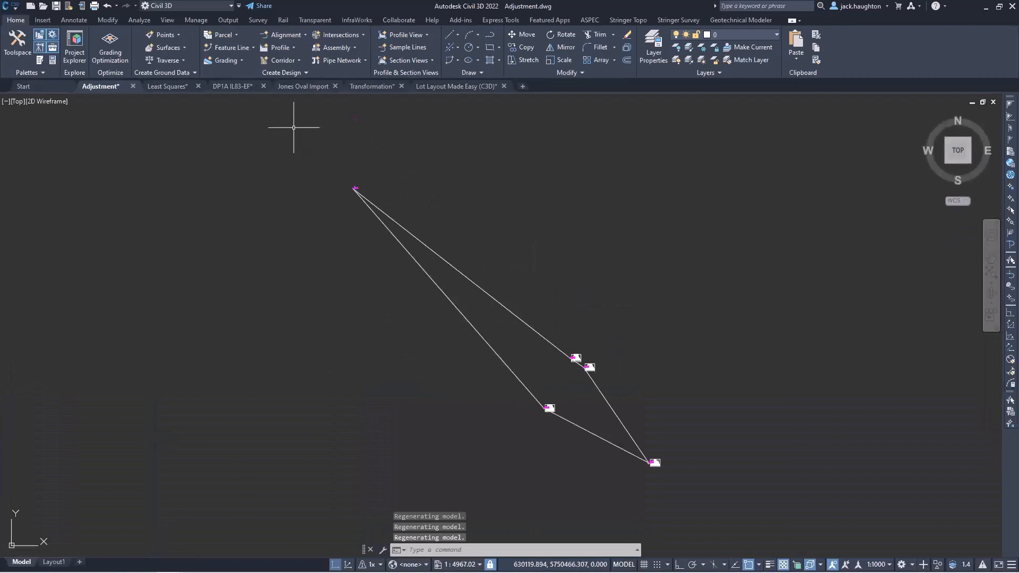
{"action": "left_click", "coordinate": [179, 62]}
{"action": "left_click", "coordinate": [192, 97]}
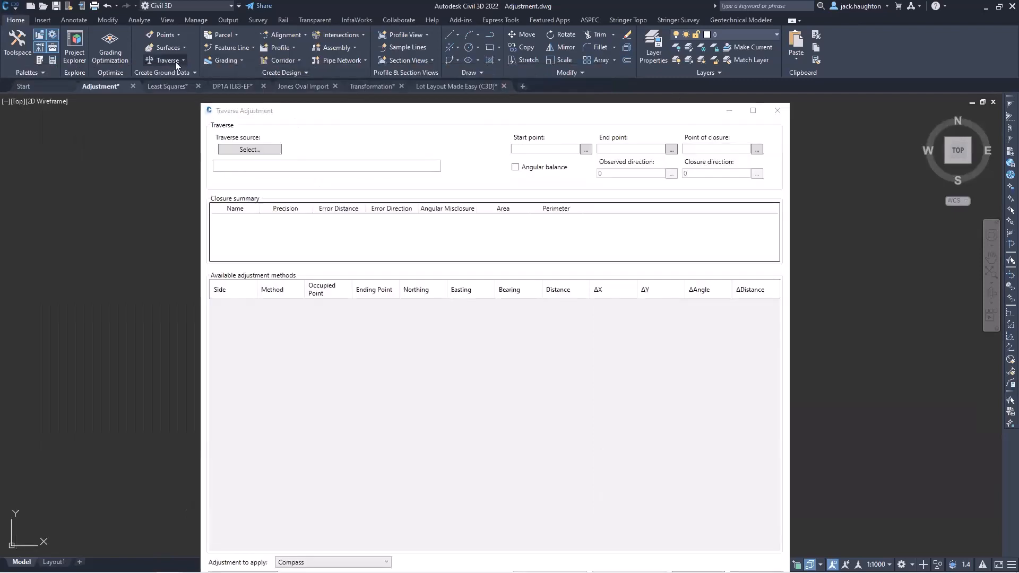
{"action": "left_click", "coordinate": [180, 61]}
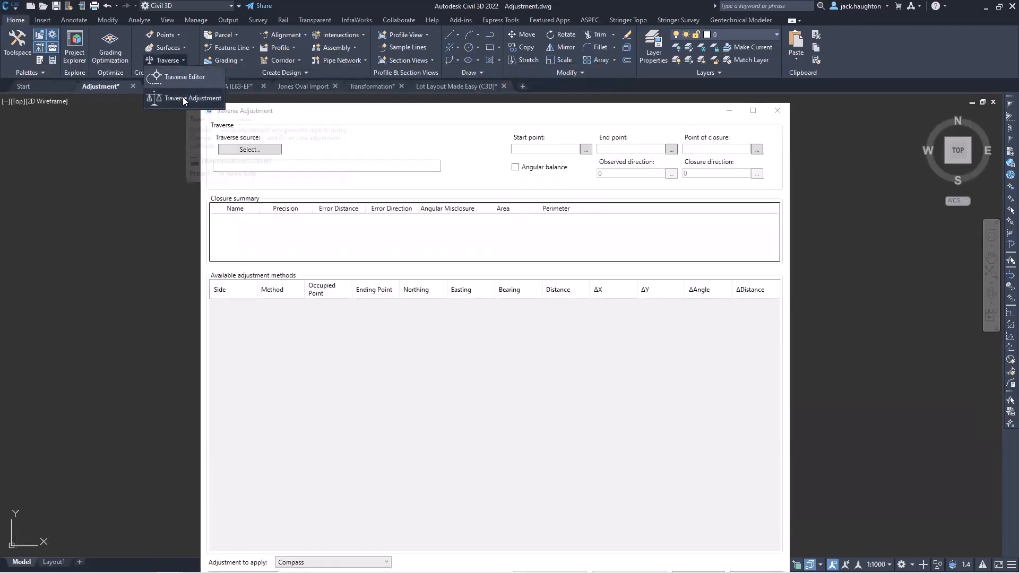
{"action": "left_click", "coordinate": [331, 121]}
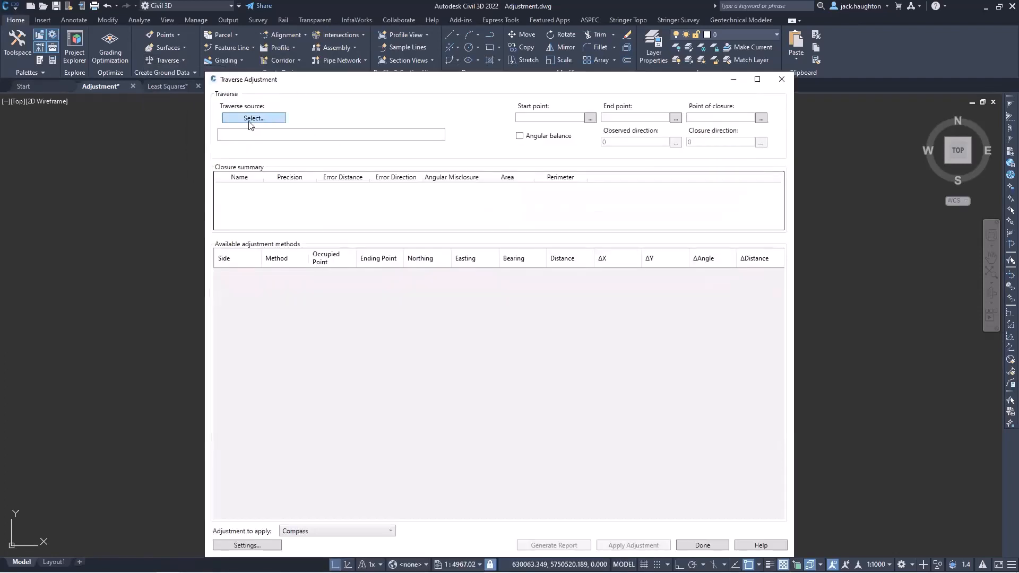
Load Traverse.trv2 from the Desktop as the traverse source for the adjustment.
{"action": "left_click", "coordinate": [249, 118]}
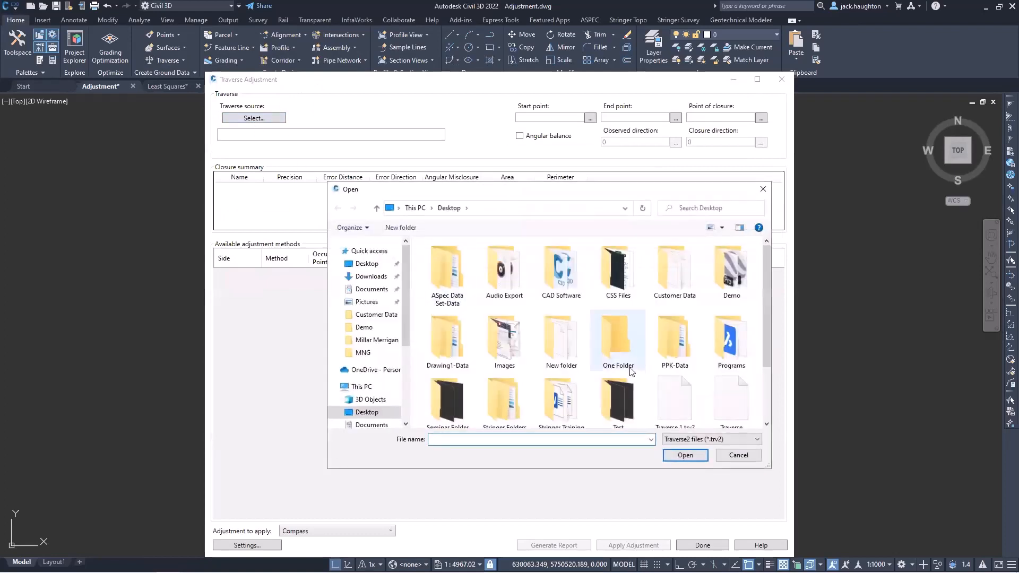
{"action": "scroll", "coordinate": [631, 367], "scroll_direction": "down", "scroll_amount": 2}
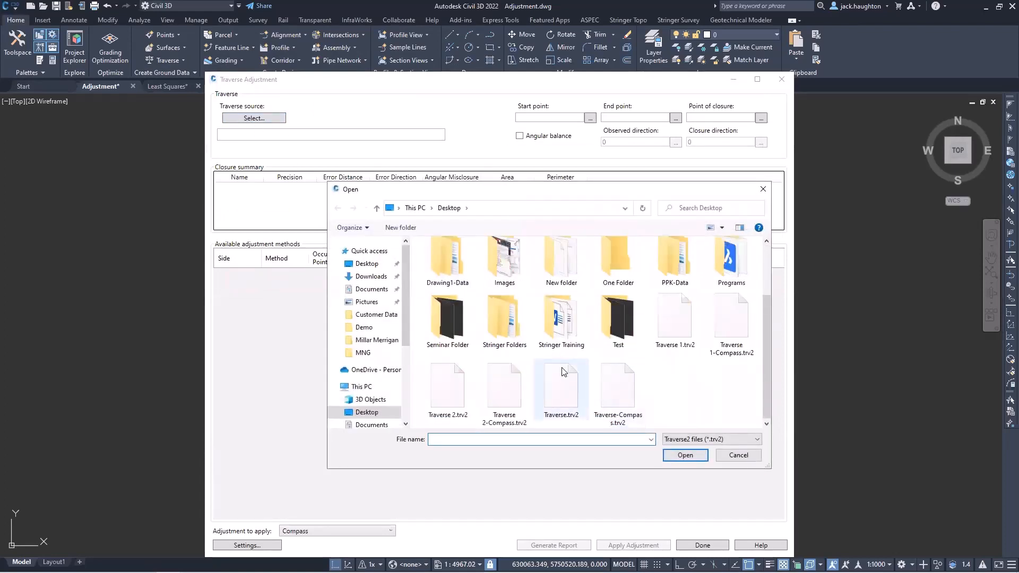
{"action": "left_click", "coordinate": [566, 390]}
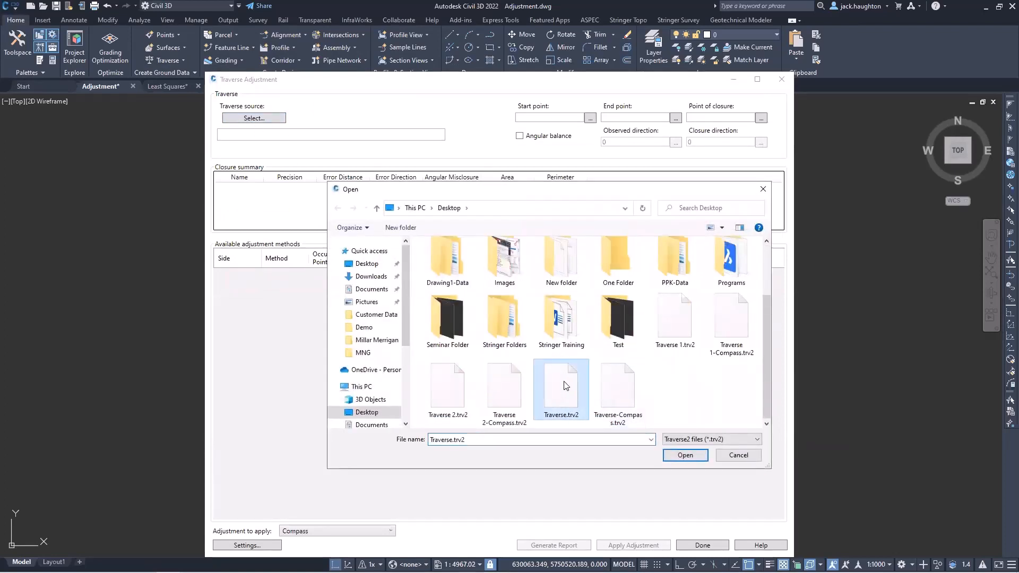
{"action": "double_click", "coordinate": [565, 386]}
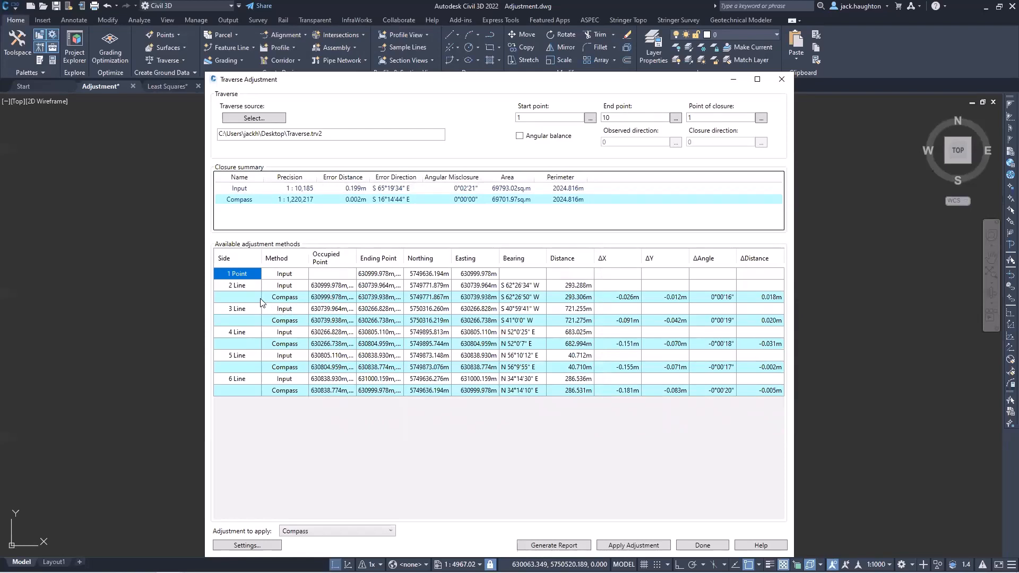
Include the Transit, Crandall and Grant Line methods alongside Compass in the COGO adjustment settings.
{"action": "left_click", "coordinate": [255, 546]}
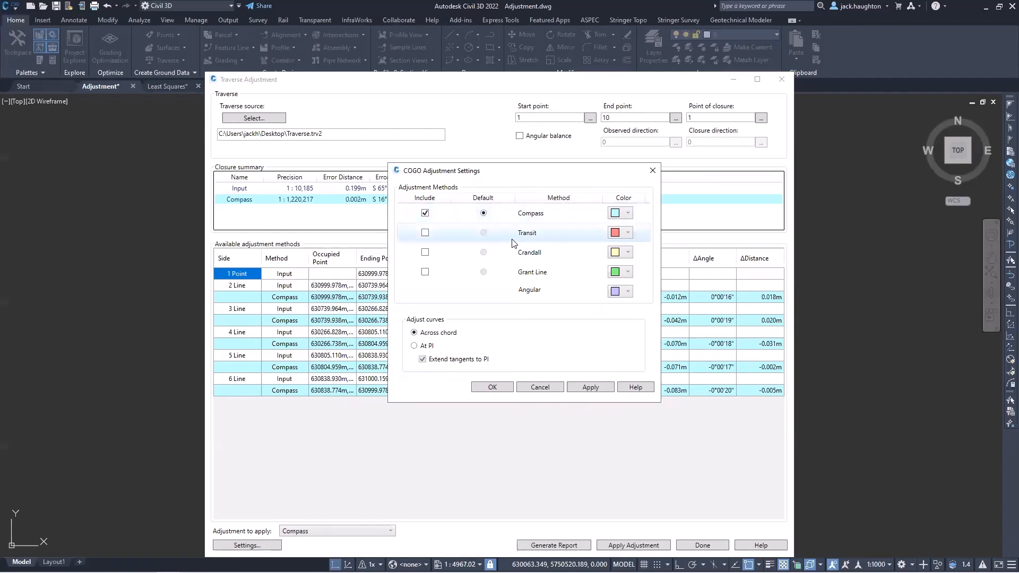
{"action": "left_click", "coordinate": [424, 252]}
{"action": "left_click", "coordinate": [425, 272]}
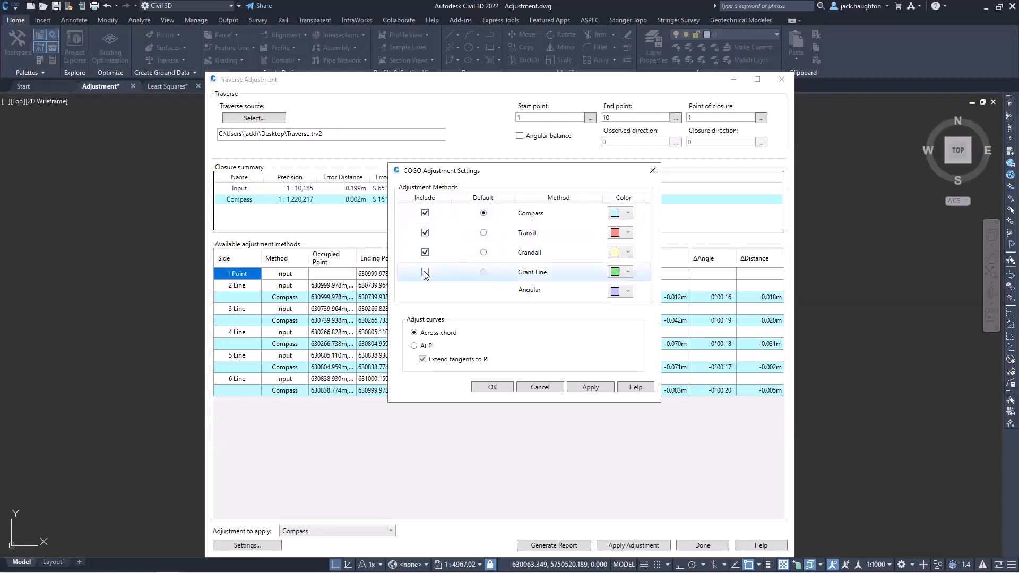
{"action": "left_click", "coordinate": [588, 390]}
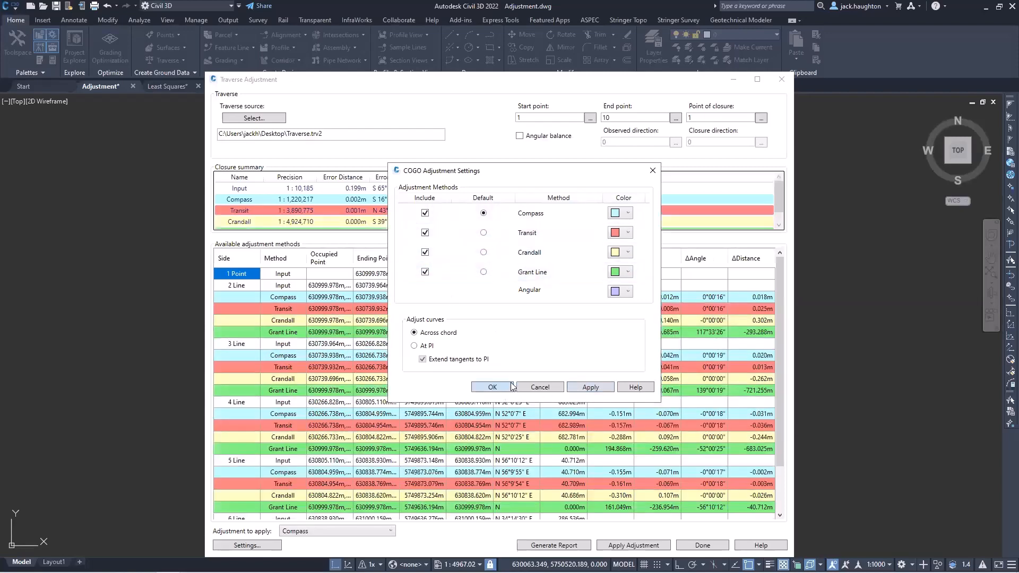
{"action": "left_click", "coordinate": [491, 386]}
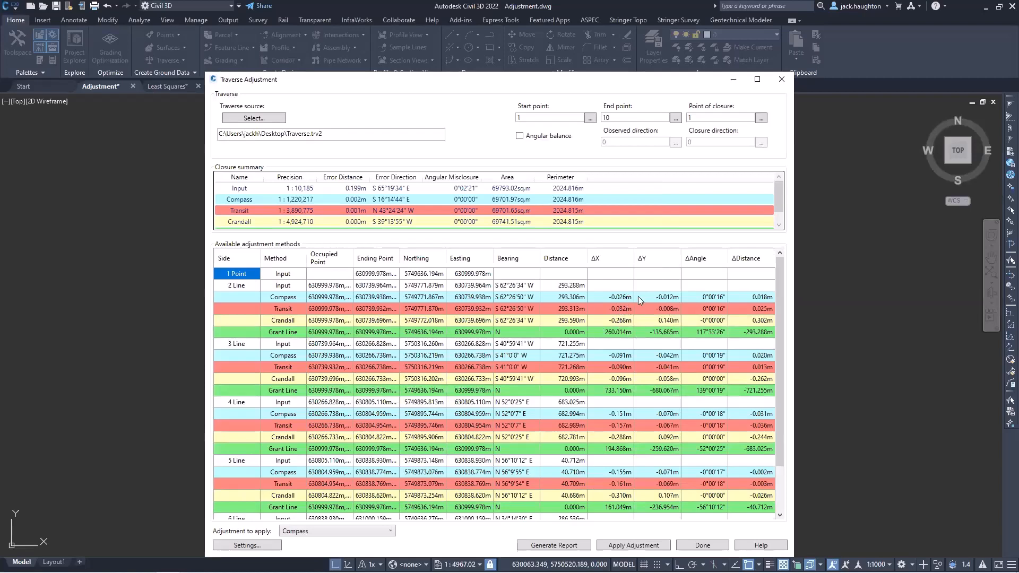
Compare the results of the four adjustment methods and keep Compass as the adjustment to apply.
{"action": "scroll", "coordinate": [571, 333], "scroll_direction": "down", "scroll_amount": 1}
{"action": "scroll", "coordinate": [601, 339], "scroll_direction": "down", "scroll_amount": 1}
{"action": "scroll", "coordinate": [601, 364], "scroll_direction": "up", "scroll_amount": 2}
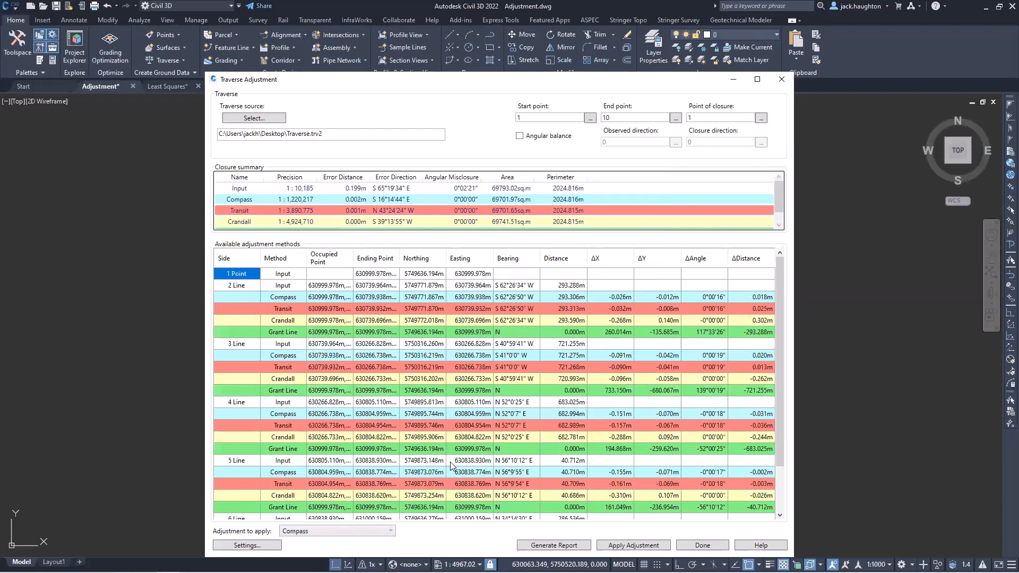
{"action": "left_click", "coordinate": [378, 532]}
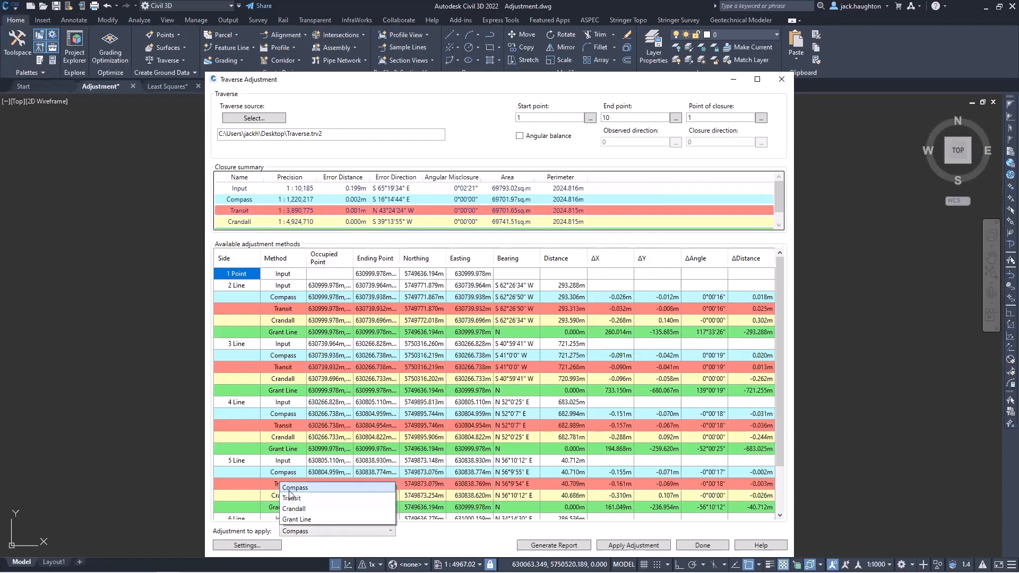
{"action": "left_click", "coordinate": [312, 489]}
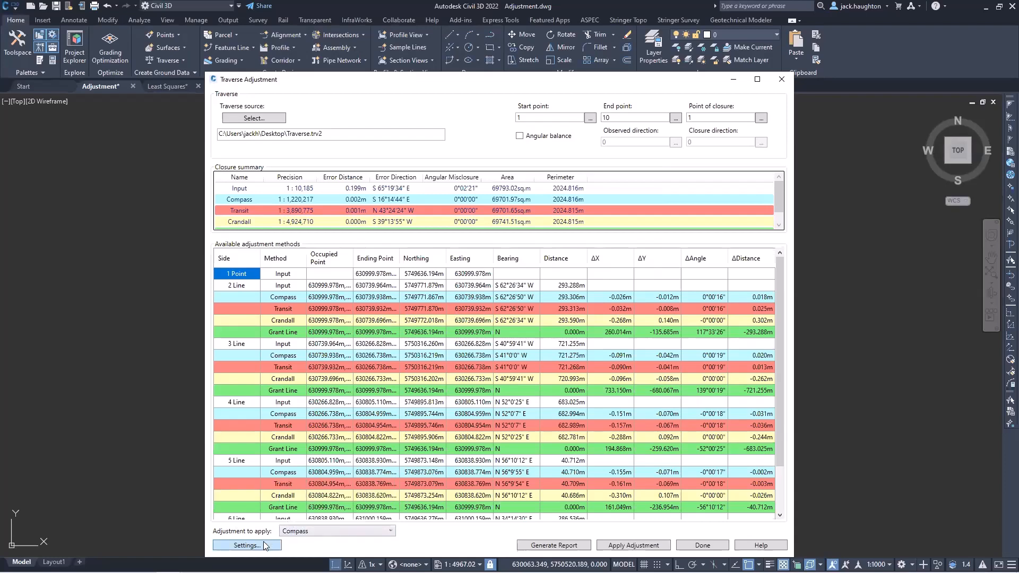
Exclude the Grant Line, Crandall and Transit methods in the COGO adjustment settings, leaving only Compass.
{"action": "left_click", "coordinate": [425, 272]}
{"action": "left_click", "coordinate": [425, 253]}
{"action": "left_click", "coordinate": [425, 233]}
{"action": "left_click", "coordinate": [590, 387]}
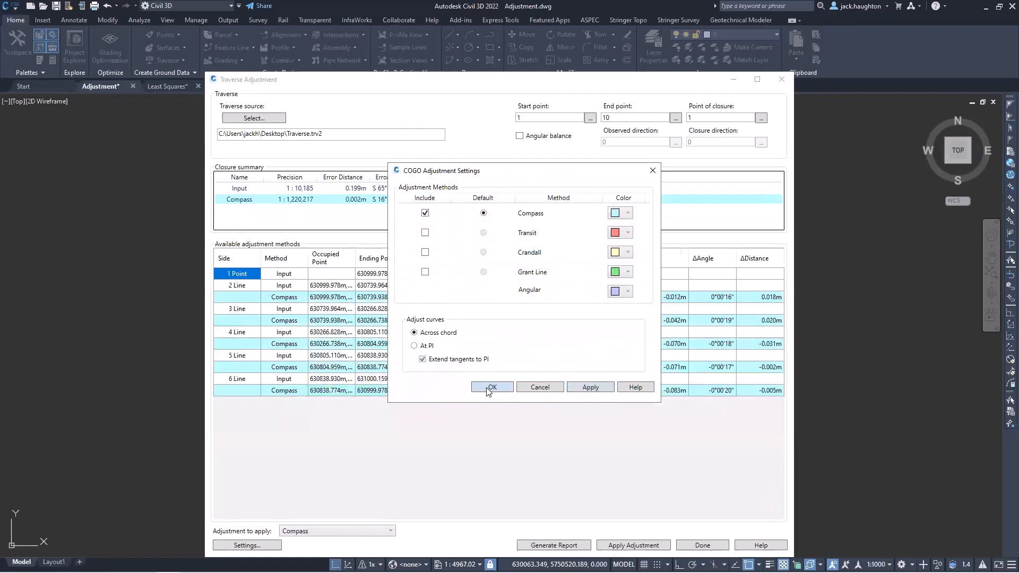
{"action": "left_click", "coordinate": [491, 387]}
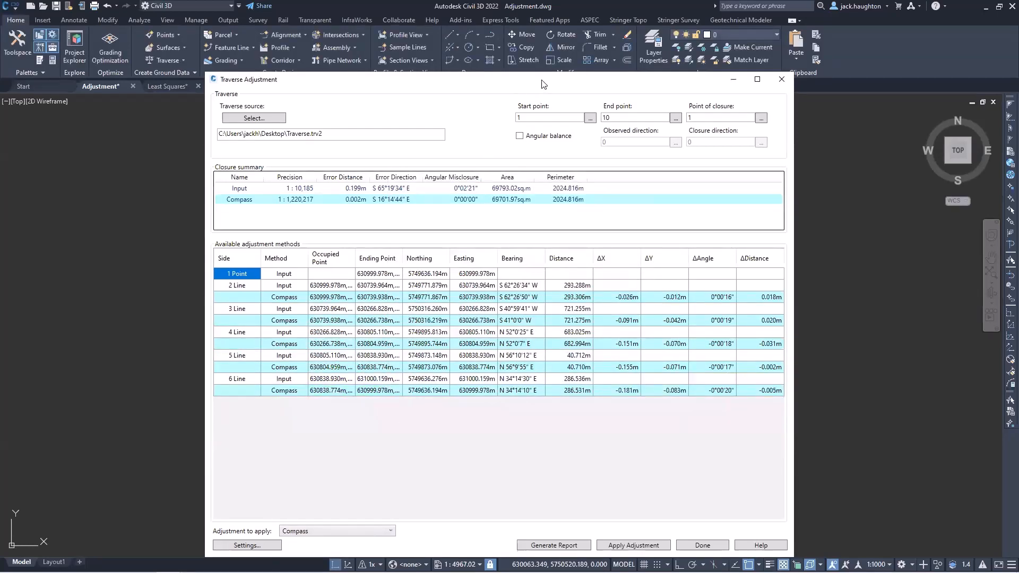
Apply the Compass adjustment to the traverse and save the adjusted file on the Desktop as Traverse-Compass3.trv2.
{"action": "left_click_drag", "start_coordinate": [543, 83], "coordinate": [287, 81]}
{"action": "scroll", "coordinate": [719, 419], "scroll_direction": "up", "scroll_amount": 3}
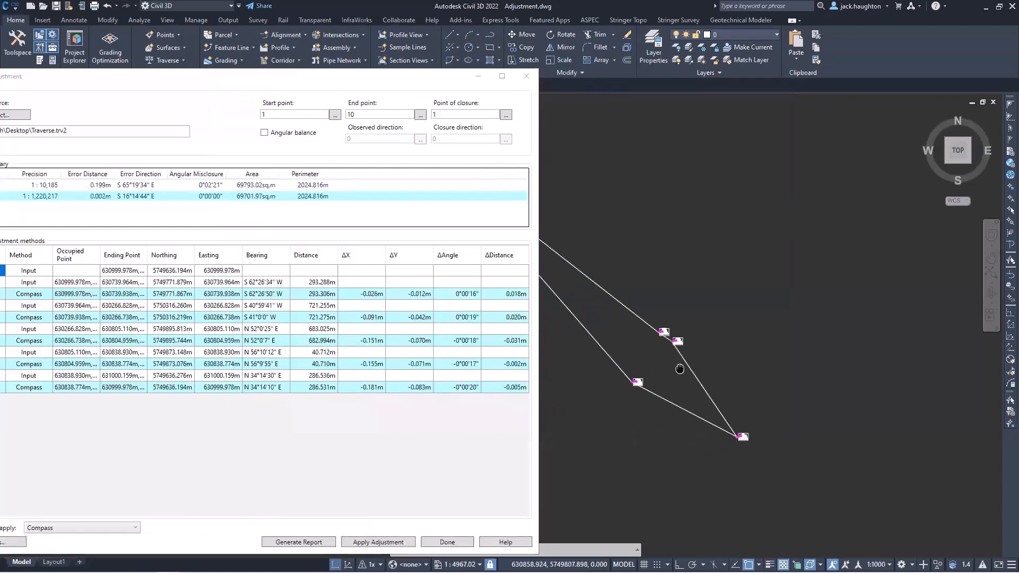
{"action": "left_click_drag", "start_coordinate": [392, 77], "coordinate": [395, 77]}
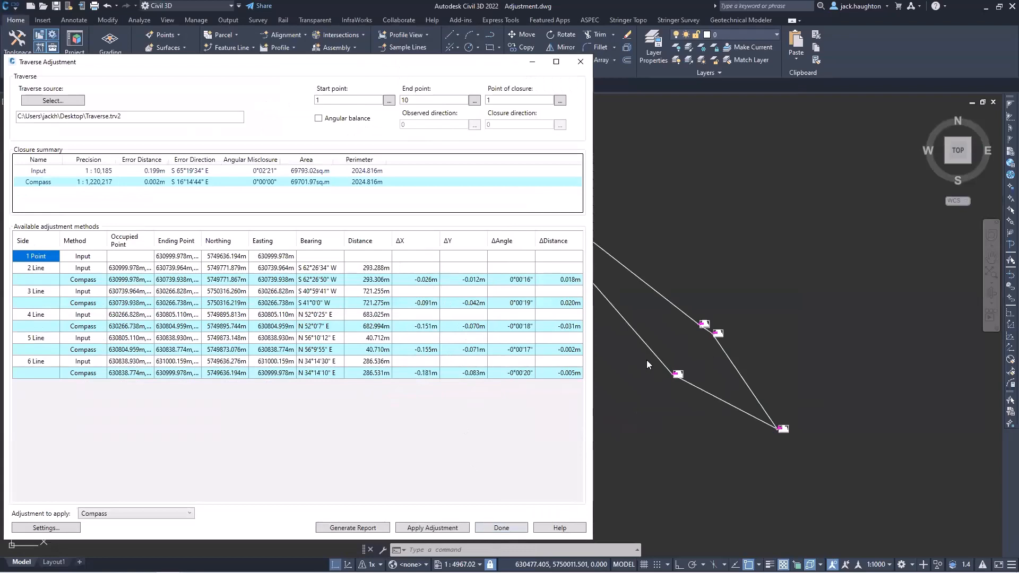
{"action": "left_click", "coordinate": [434, 528]}
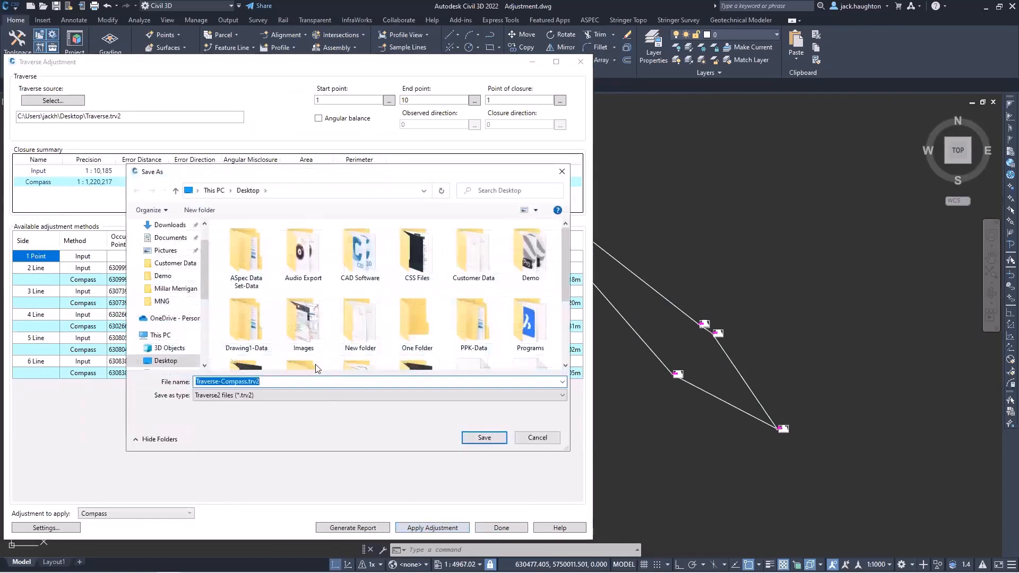
{"action": "left_click", "coordinate": [247, 381]}
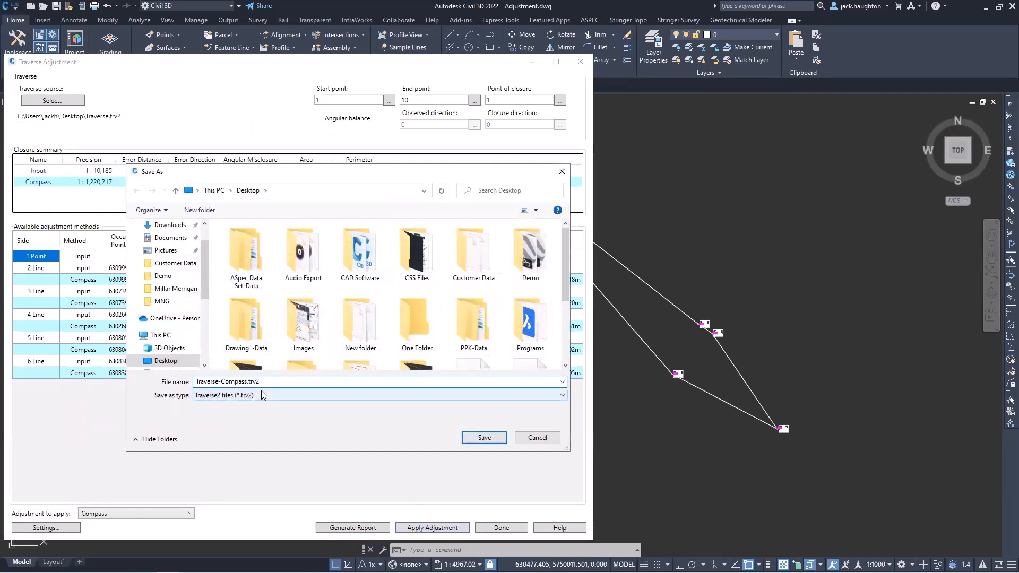
{"action": "type", "text": "2"}
{"action": "key", "text": "BackSpace"}
{"action": "type", "text": "3"}
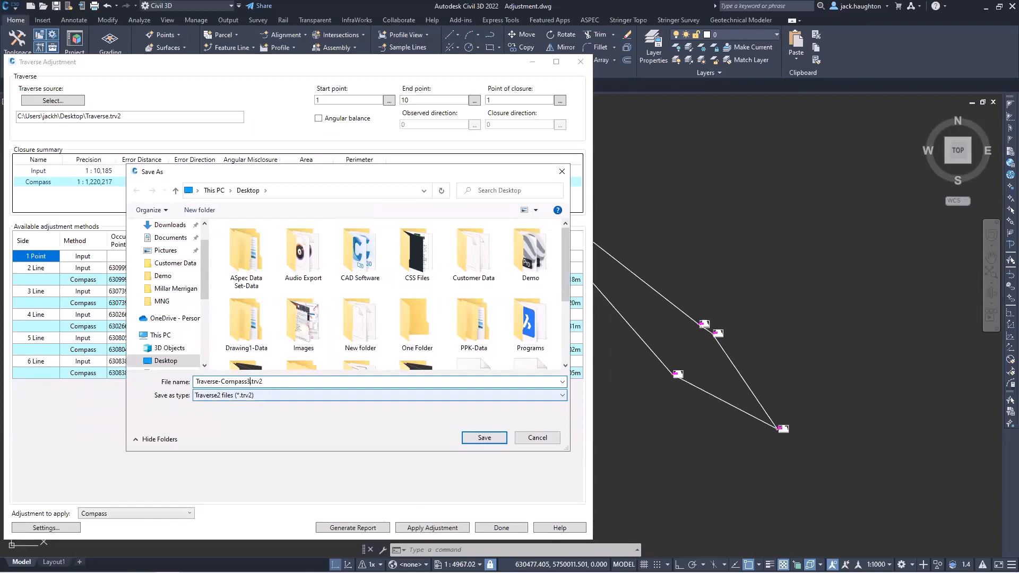
{"action": "left_click", "coordinate": [484, 439]}
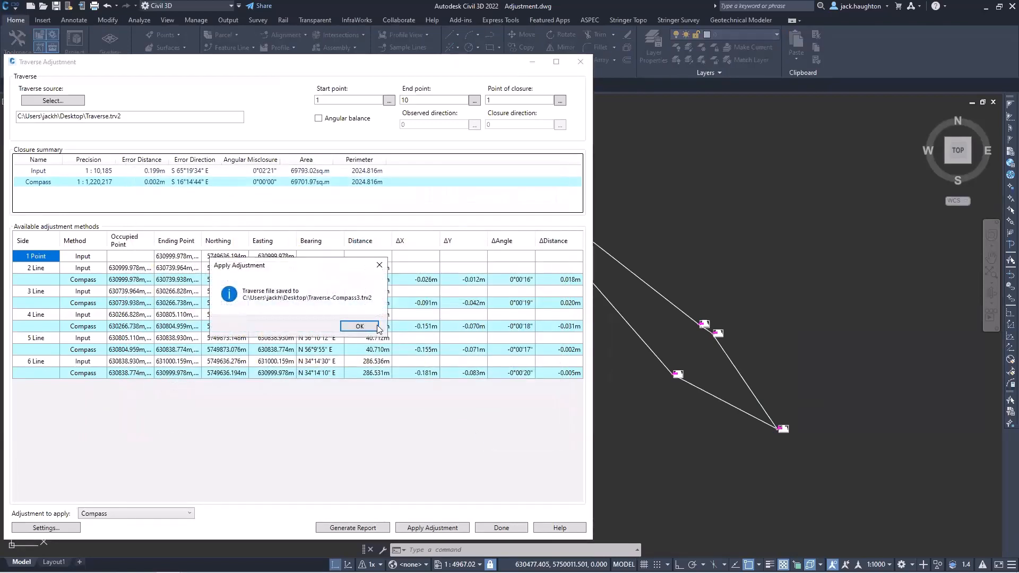
{"action": "left_click", "coordinate": [360, 327]}
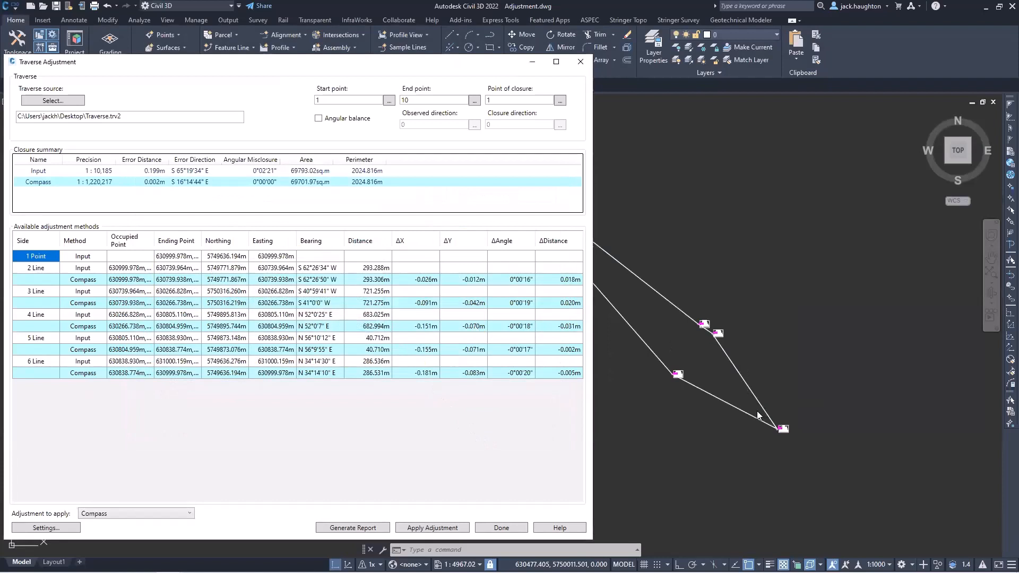
Examine the closure of the traverse lines around point 10 at close range.
{"action": "scroll", "coordinate": [851, 423], "scroll_direction": "up", "scroll_amount": 15}
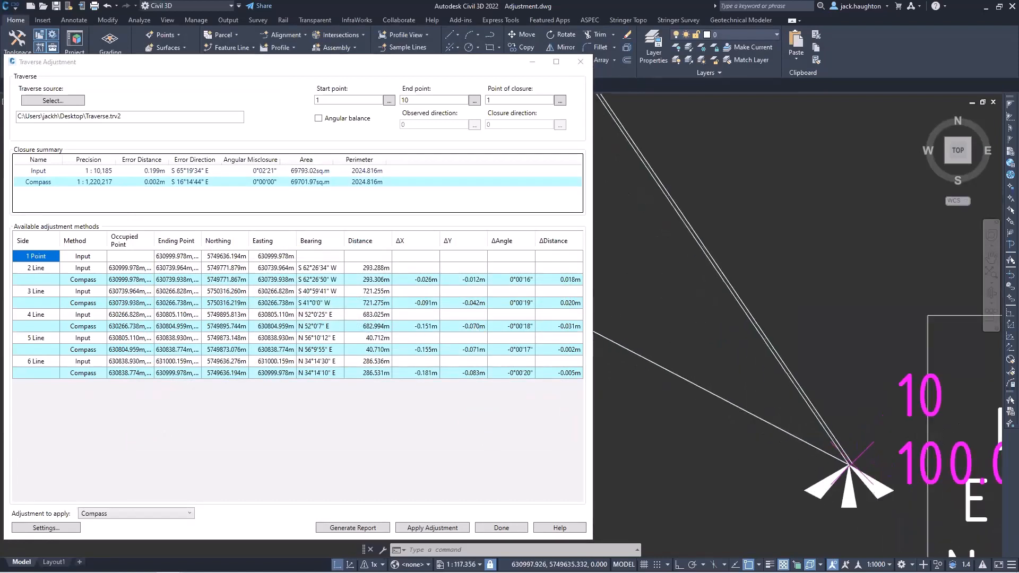
{"action": "scroll", "coordinate": [849, 430], "scroll_direction": "up", "scroll_amount": 5}
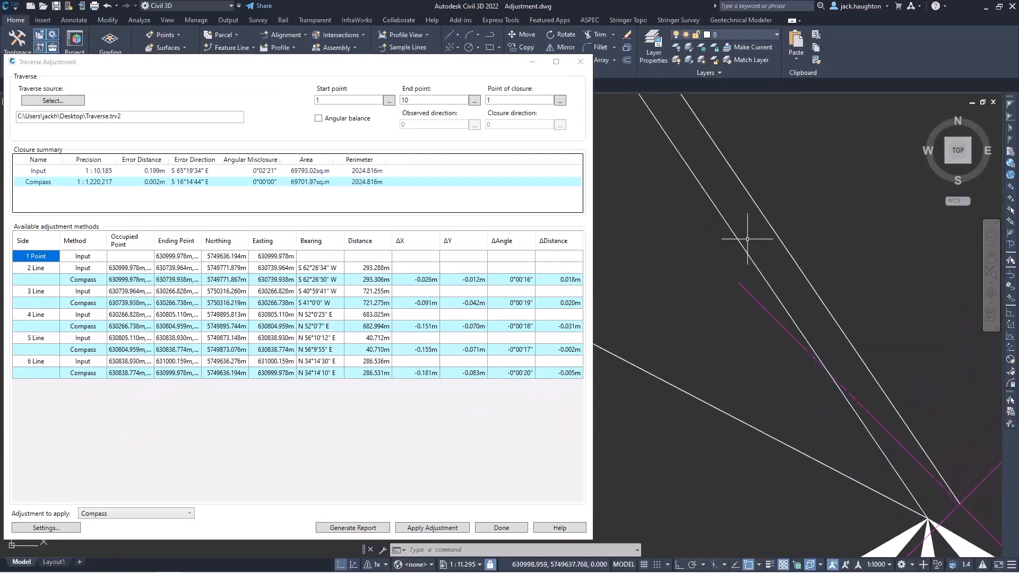
{"action": "scroll", "coordinate": [754, 260], "scroll_direction": "down", "scroll_amount": 8}
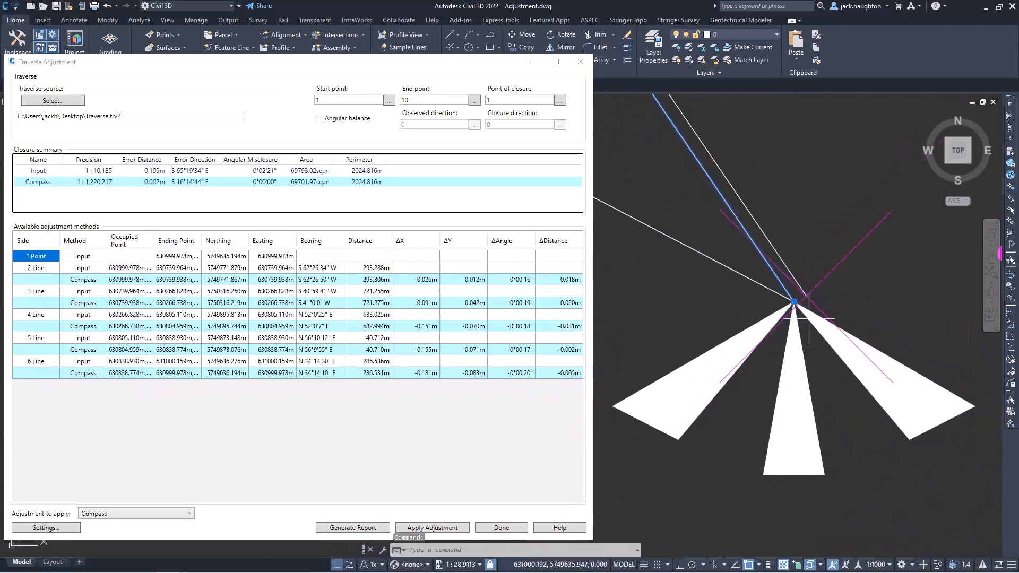
{"action": "middle_click_drag", "start_coordinate": [751, 230], "coordinate": [786, 275]}
{"action": "middle_click_drag", "start_coordinate": [715, 186], "coordinate": [738, 216]}
{"action": "key", "text": "Escape"}
Close the Traverse Adjustment window and the Adjustment drawing without saving the drawing's changes.
{"action": "left_click", "coordinate": [586, 62]}
{"action": "scroll", "coordinate": [708, 225], "scroll_direction": "down", "scroll_amount": 6}
{"action": "middle_click_drag", "start_coordinate": [708, 225], "coordinate": [789, 432]}
{"action": "scroll", "coordinate": [600, 233], "scroll_direction": "down", "scroll_amount": 8}
{"action": "middle_click_drag", "start_coordinate": [539, 186], "coordinate": [603, 280]}
{"action": "middle_click_drag", "start_coordinate": [540, 210], "coordinate": [560, 262]}
{"action": "middle_click_drag", "start_coordinate": [638, 346], "coordinate": [603, 321]}
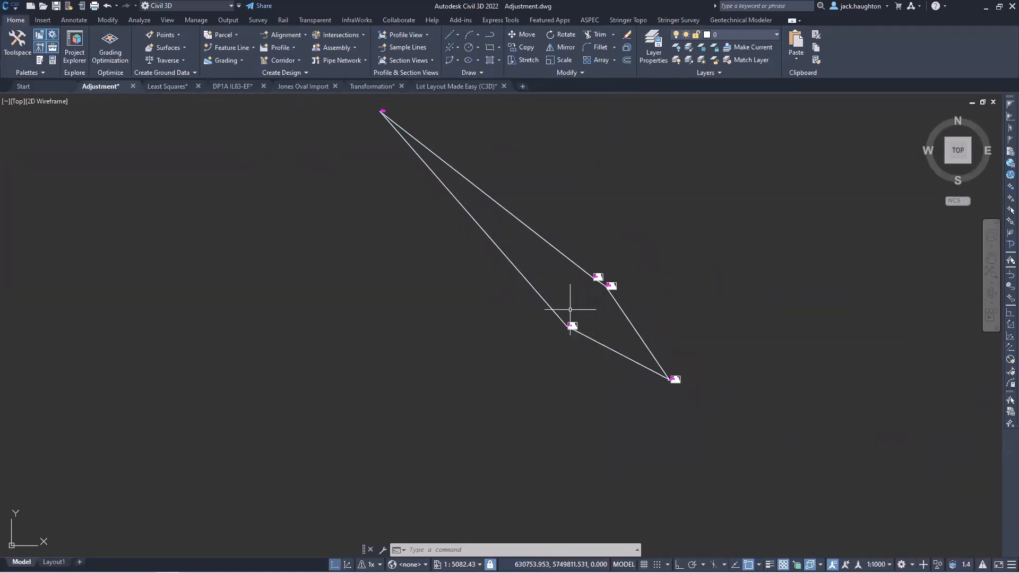
{"action": "mouse_move", "coordinate": [572, 291]}
{"action": "middle_mouse_down"}
{"action": "mouse_move", "coordinate": [560, 280]}
{"action": "mouse_move", "coordinate": [530, 284]}
{"action": "middle_mouse_up"}
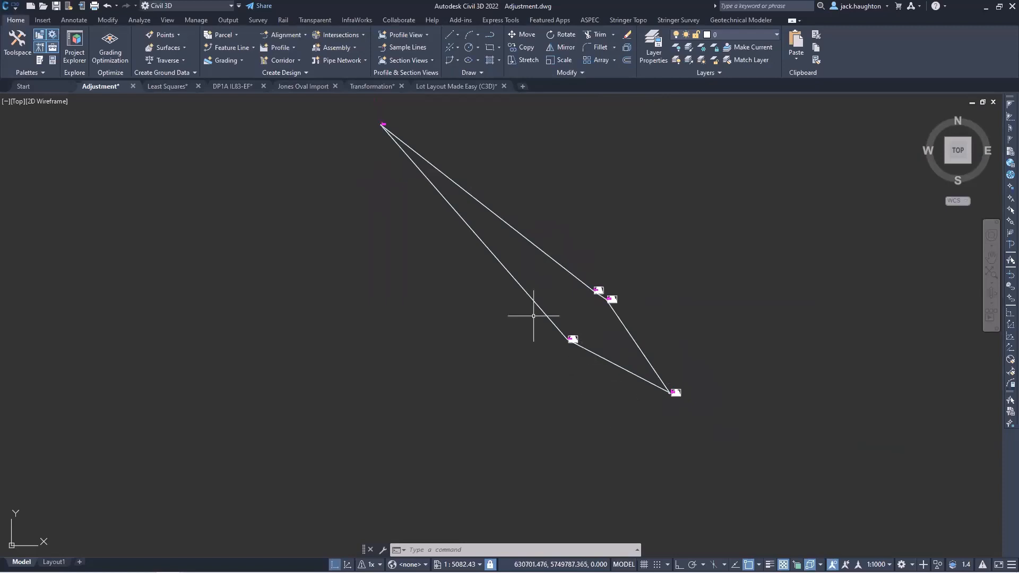
{"action": "left_click", "coordinate": [133, 87]}
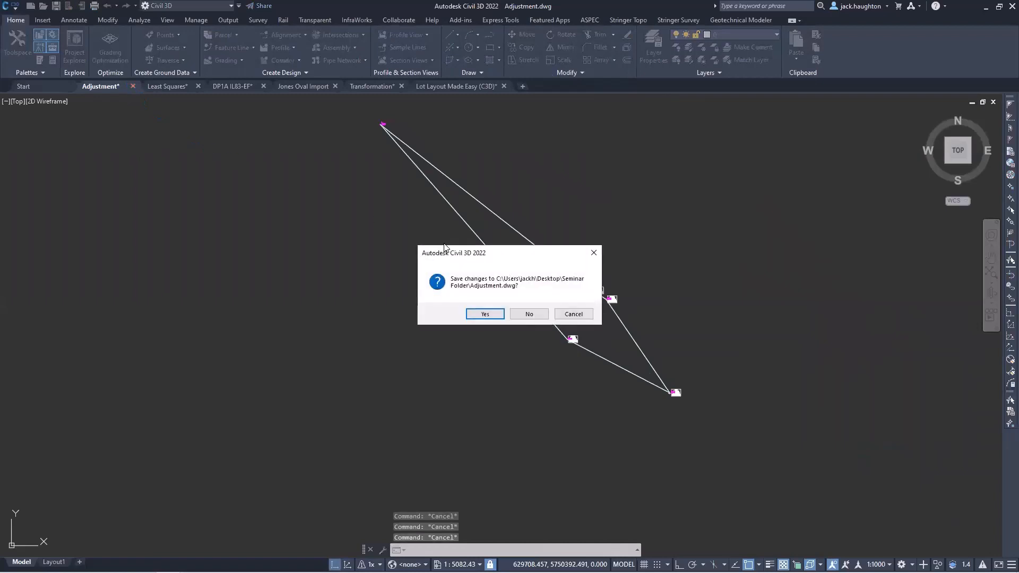
{"action": "left_click", "coordinate": [539, 314]}
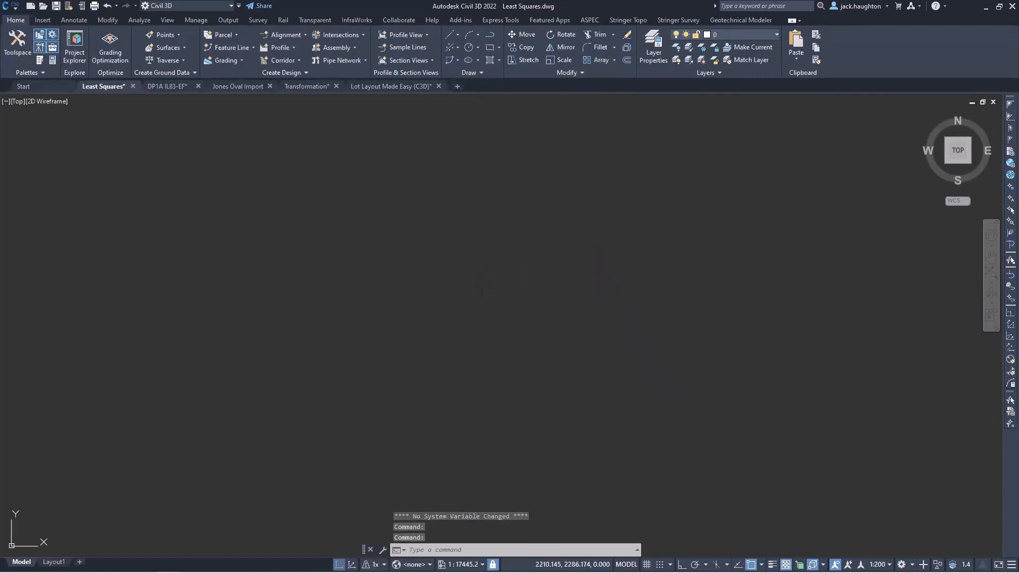
Open the Toolspace in the Least Squares drawing and display its survey databases.
{"action": "left_click", "coordinate": [523, 292]}
{"action": "left_click", "coordinate": [482, 346]}
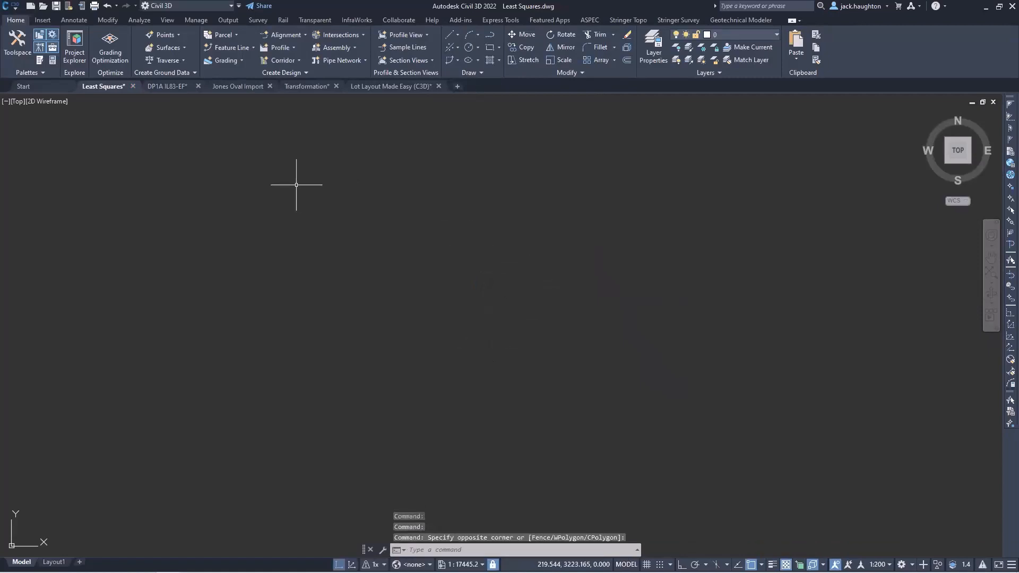
{"action": "left_click", "coordinate": [18, 45]}
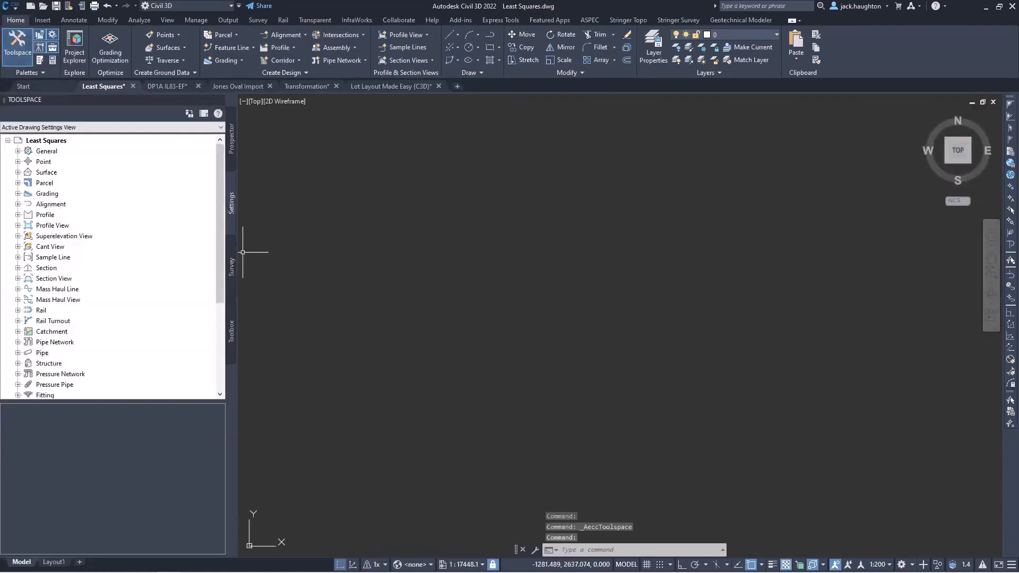
{"action": "left_click", "coordinate": [228, 147]}
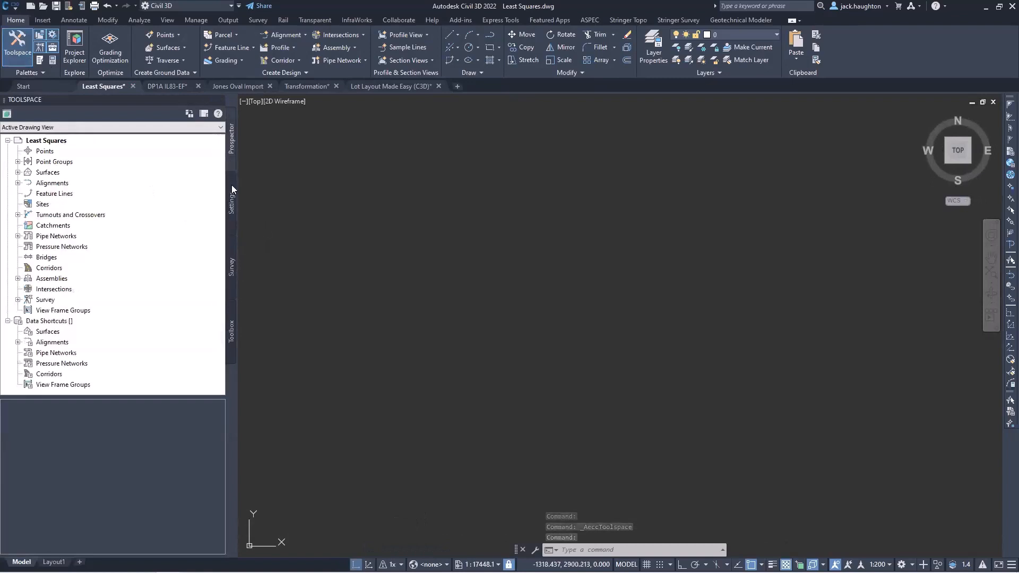
{"action": "left_click", "coordinate": [232, 326]}
{"action": "left_click", "coordinate": [7, 160]}
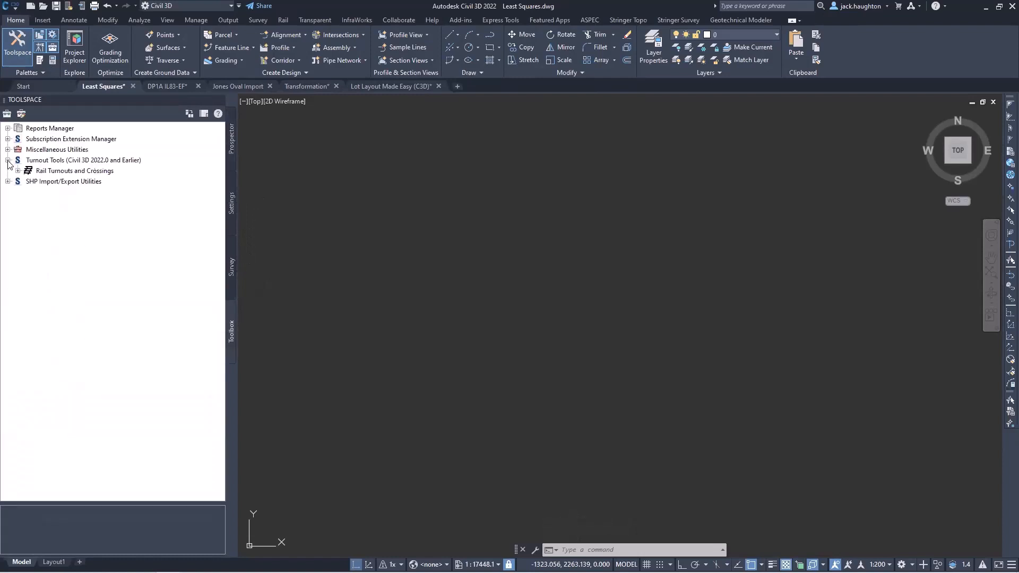
{"action": "left_click", "coordinate": [7, 160]}
{"action": "left_click", "coordinate": [7, 149]}
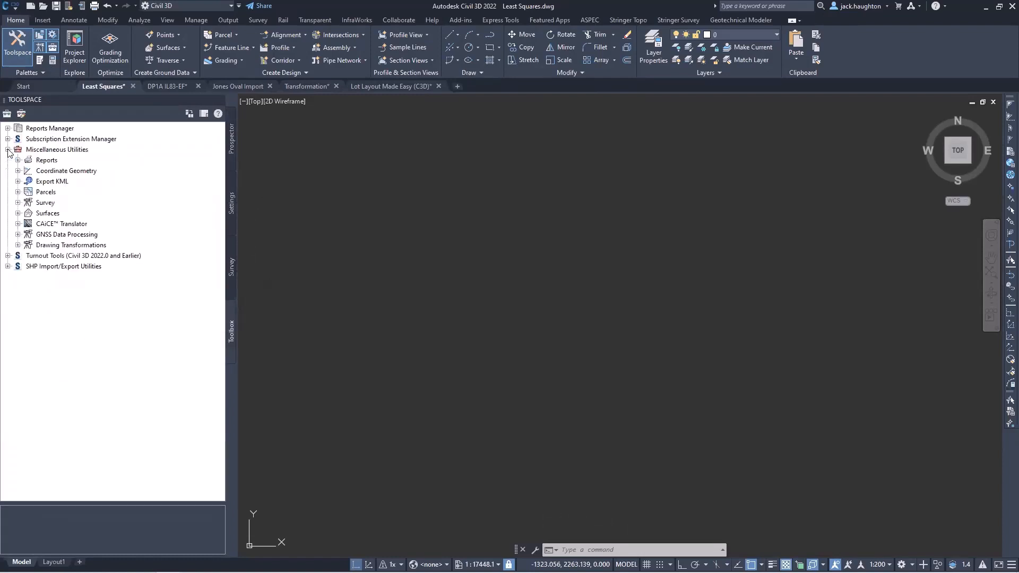
{"action": "left_click", "coordinate": [230, 268]}
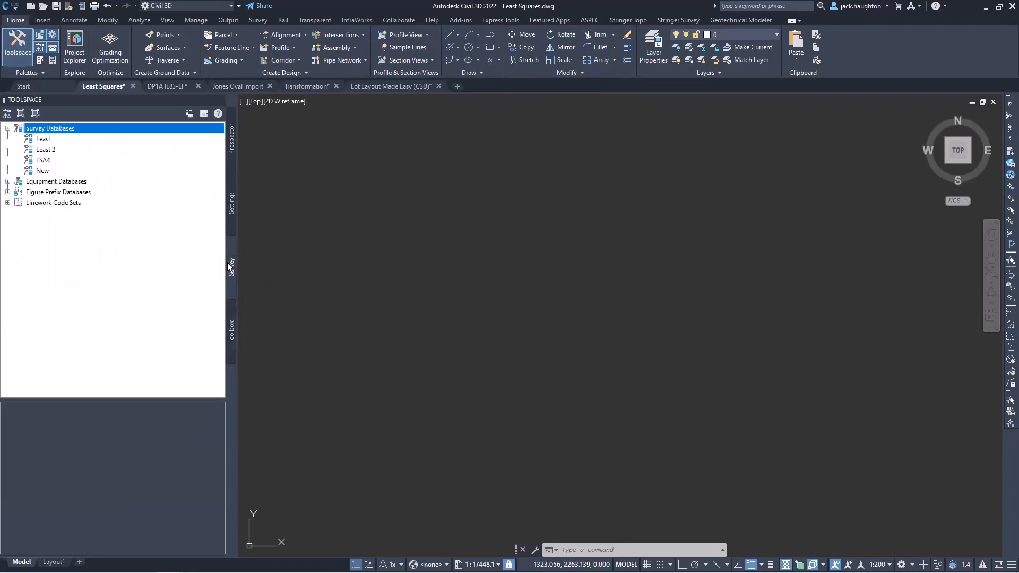
Create a new local survey database named LSA.
{"action": "right_click", "coordinate": [84, 131]}
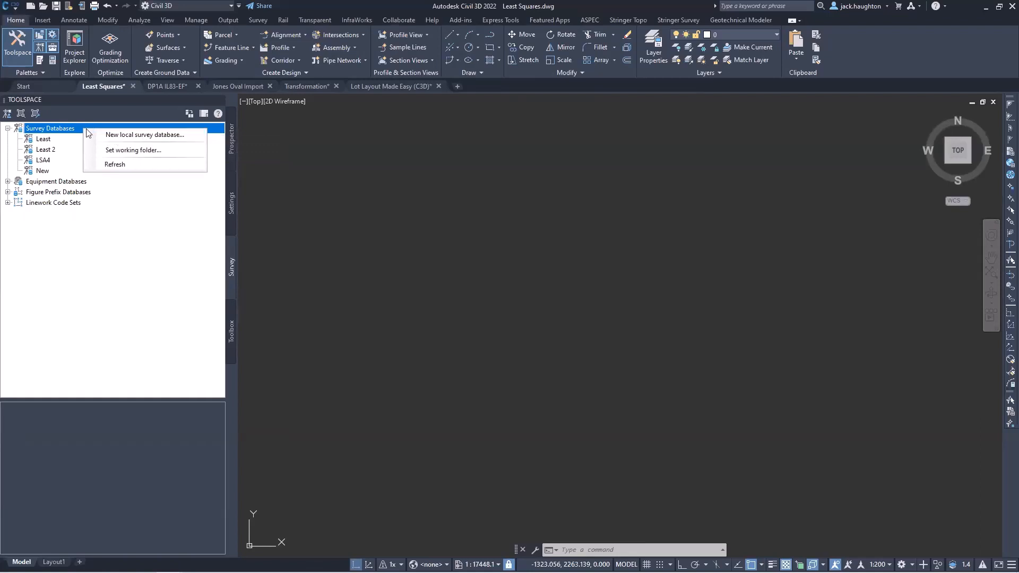
{"action": "left_click", "coordinate": [131, 136]}
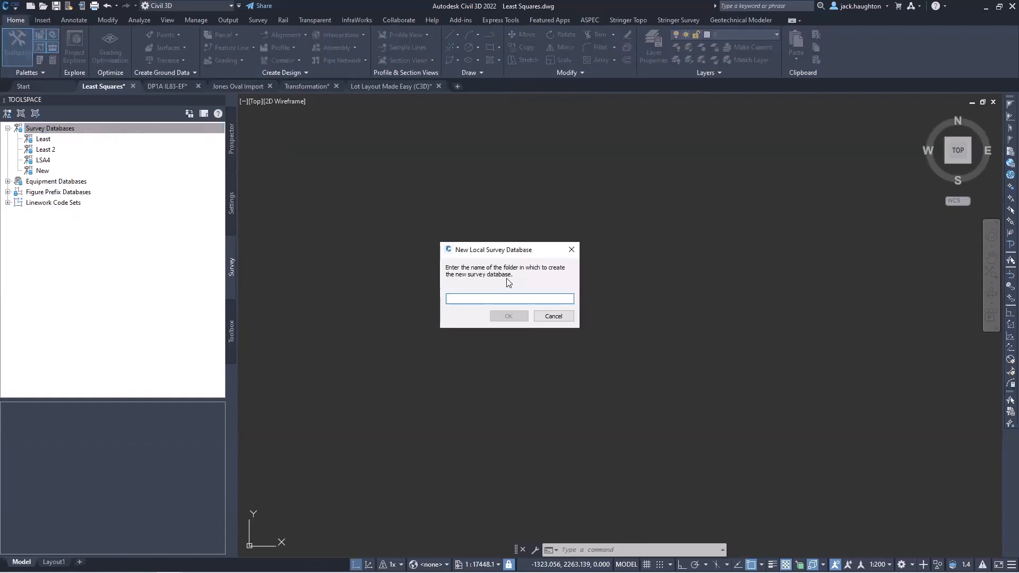
{"action": "type", "text": "LSA"}
{"action": "left_click", "coordinate": [518, 316]}
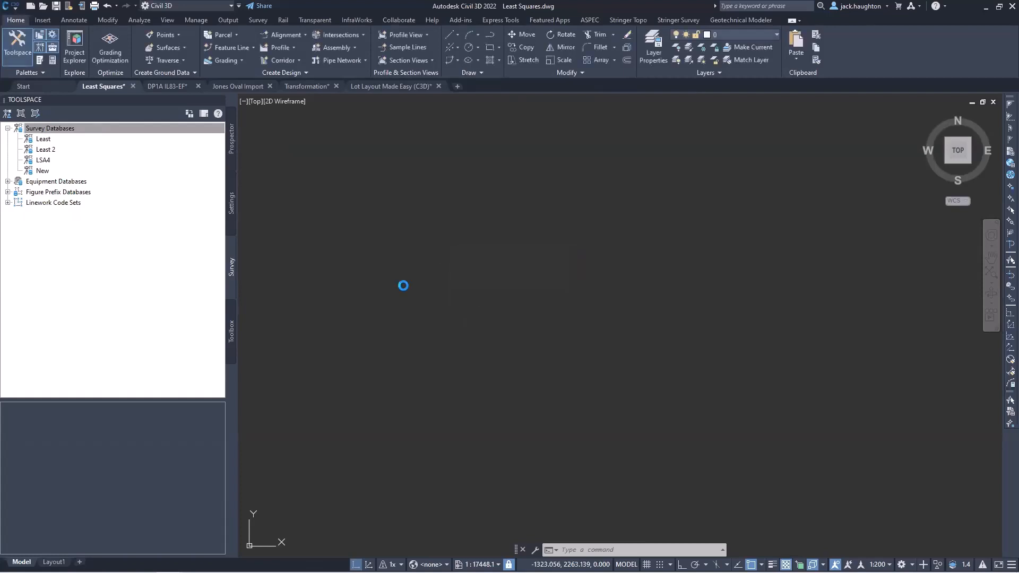
Start a survey data import into the LSA database with the field book file Survey-1.fbk as the data source.
{"action": "left_click", "coordinate": [66, 172]}
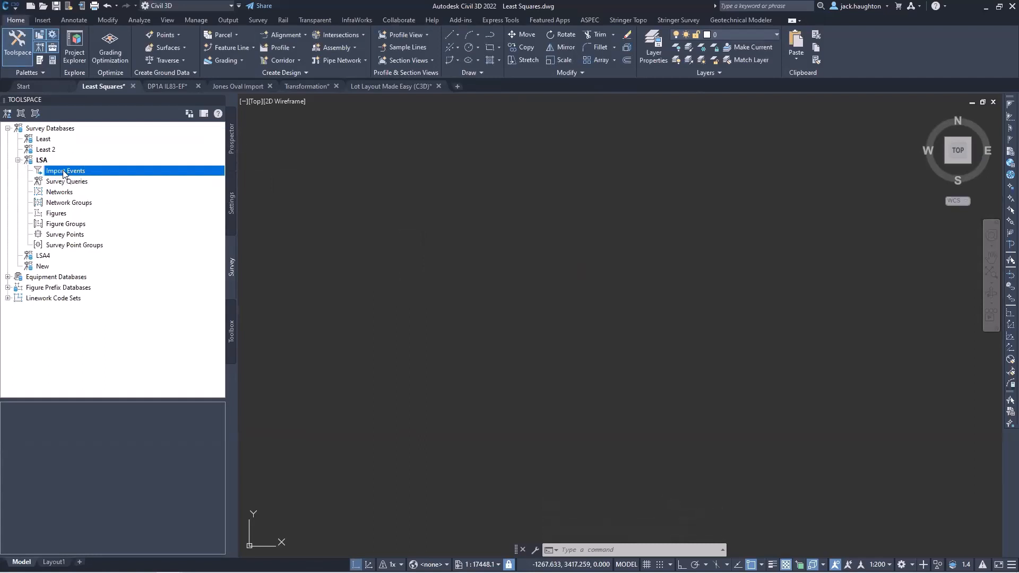
{"action": "right_click", "coordinate": [63, 171]}
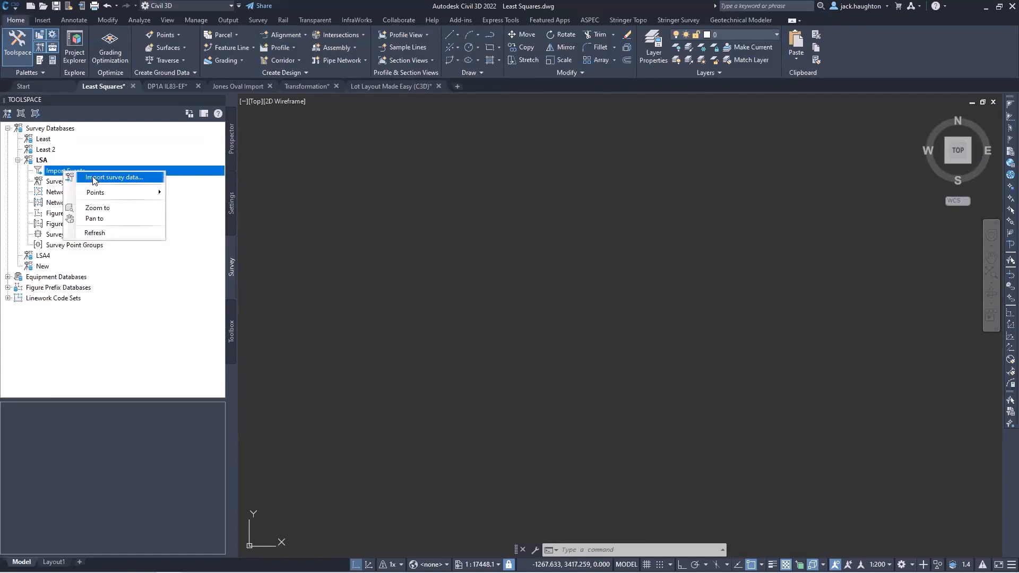
{"action": "left_click", "coordinate": [109, 178]}
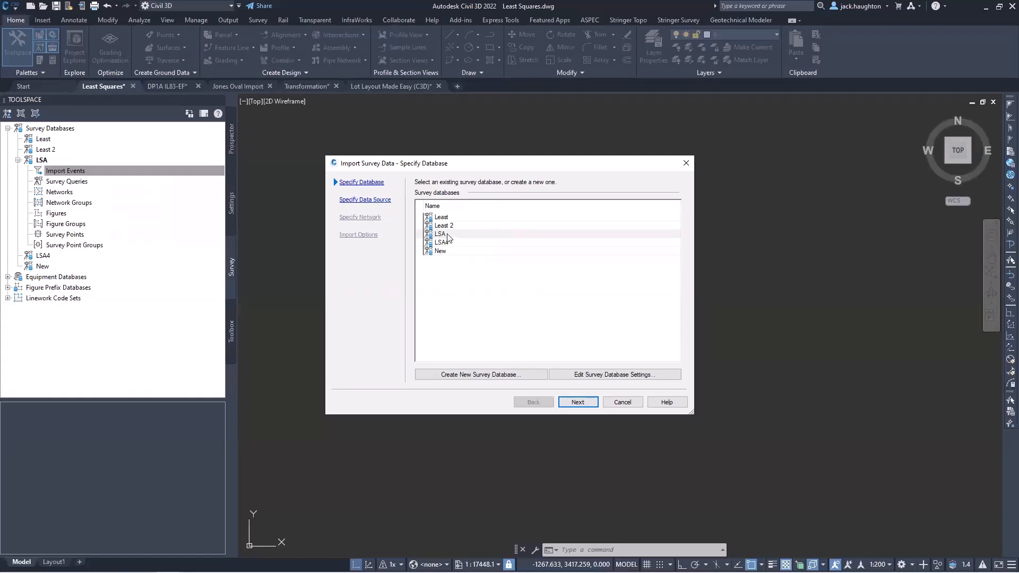
{"action": "left_click", "coordinate": [386, 202]}
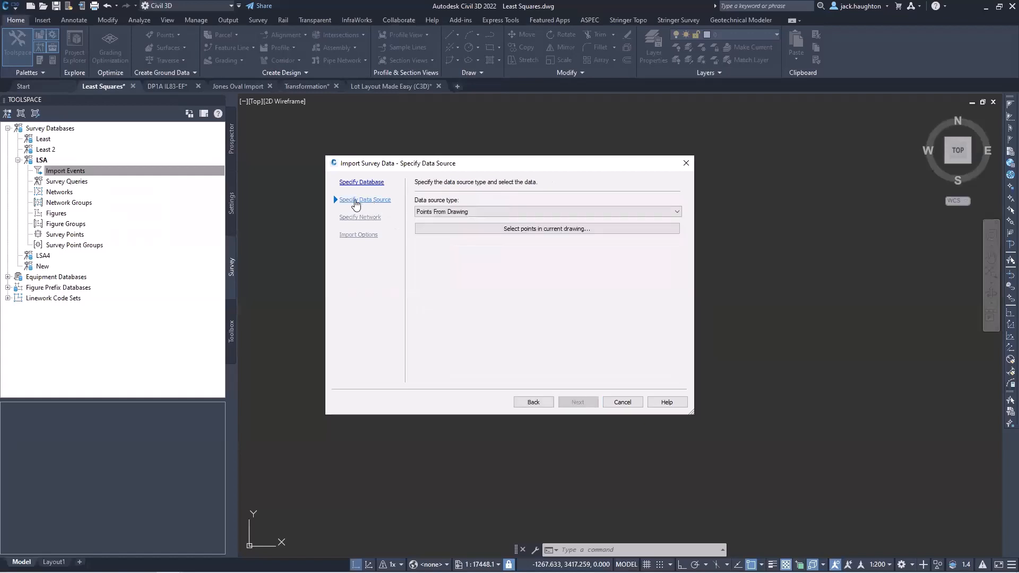
{"action": "left_click", "coordinate": [514, 210]}
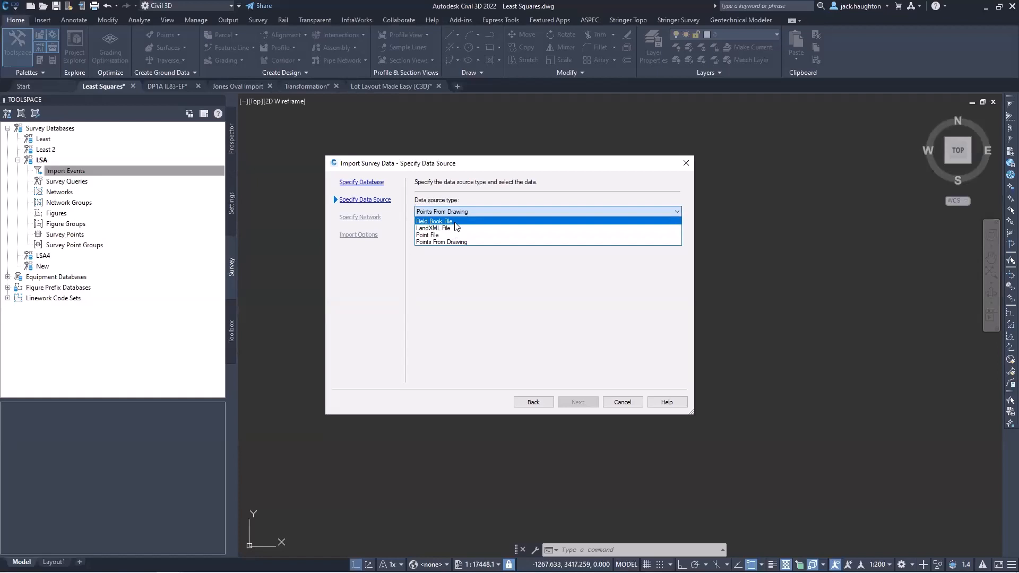
{"action": "left_click", "coordinate": [455, 221]}
{"action": "left_click", "coordinate": [675, 236]}
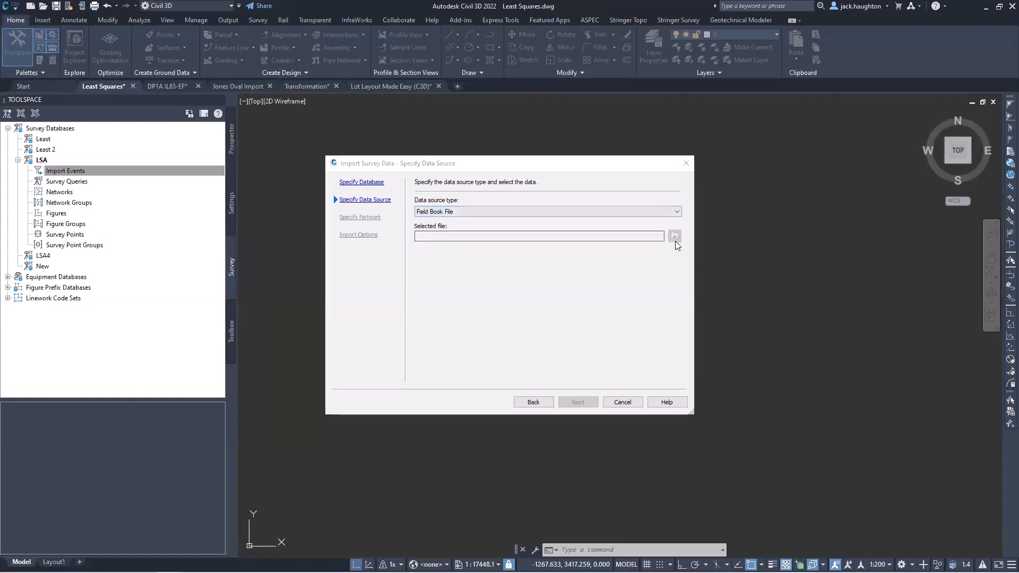
{"action": "double_click", "coordinate": [487, 243]}
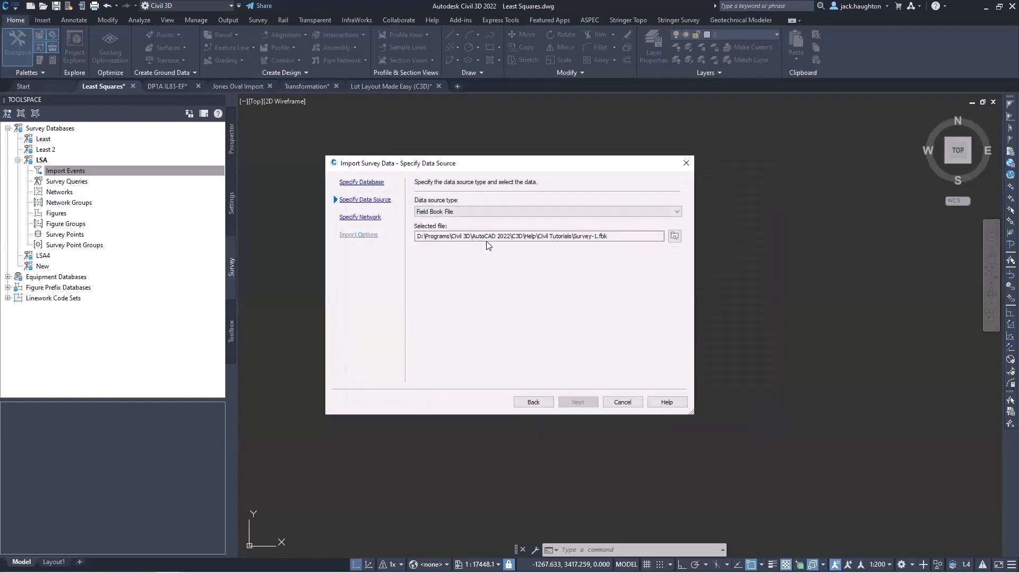
{"action": "left_click", "coordinate": [578, 402]}
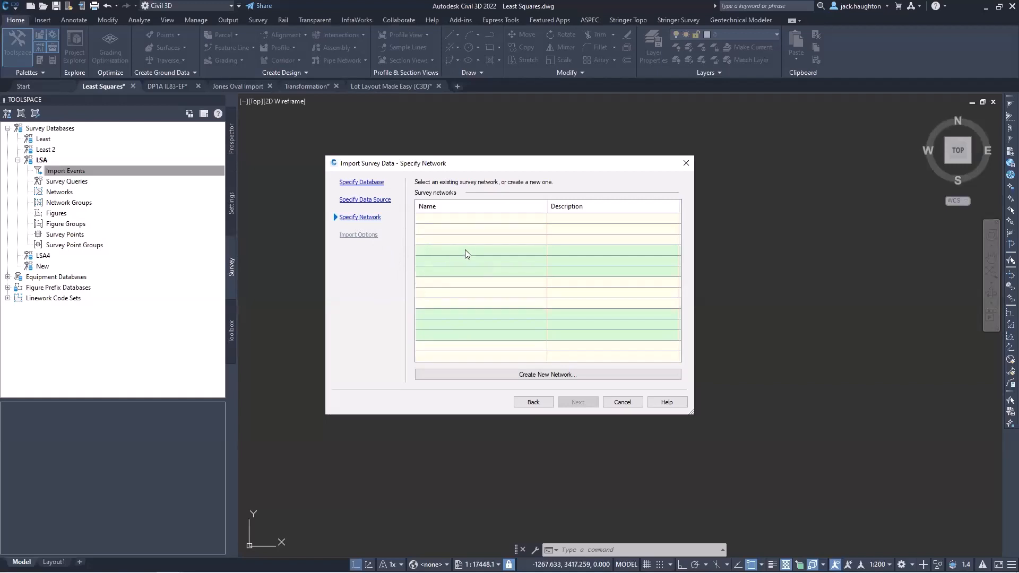
Create a survey network with the name and description Network for the import, and proceed to the import options.
{"action": "left_click", "coordinate": [572, 374]}
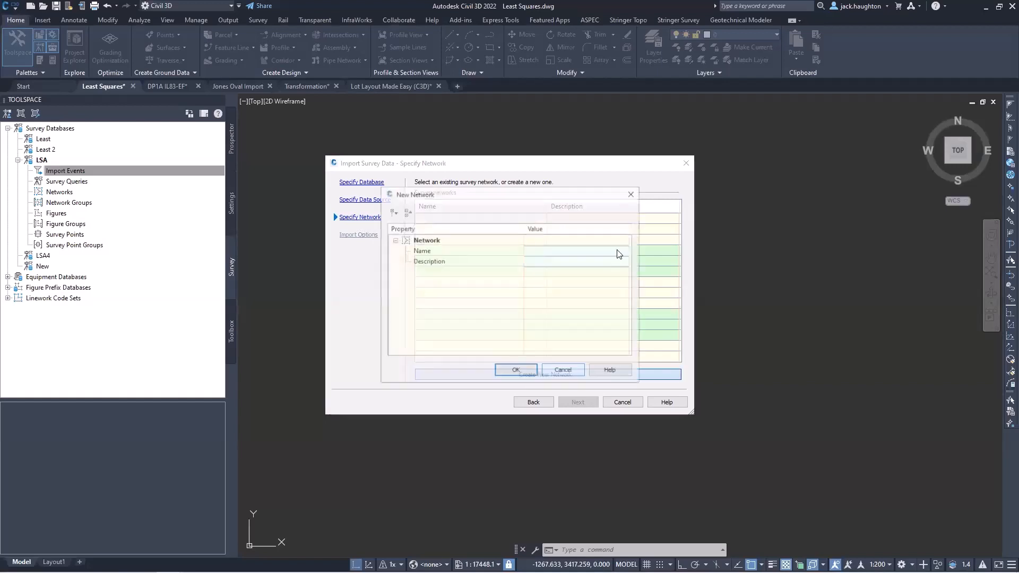
{"action": "type", "text": "Network"}
{"action": "key", "text": "Return"}
{"action": "left_click", "coordinate": [555, 260]}
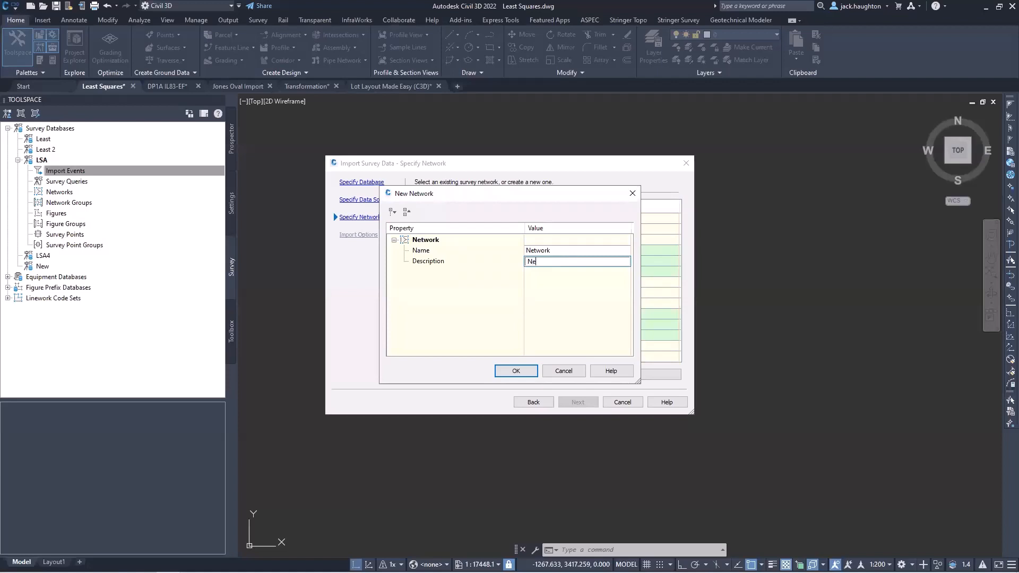
{"action": "type", "text": "Network"}
{"action": "left_click", "coordinate": [515, 370]}
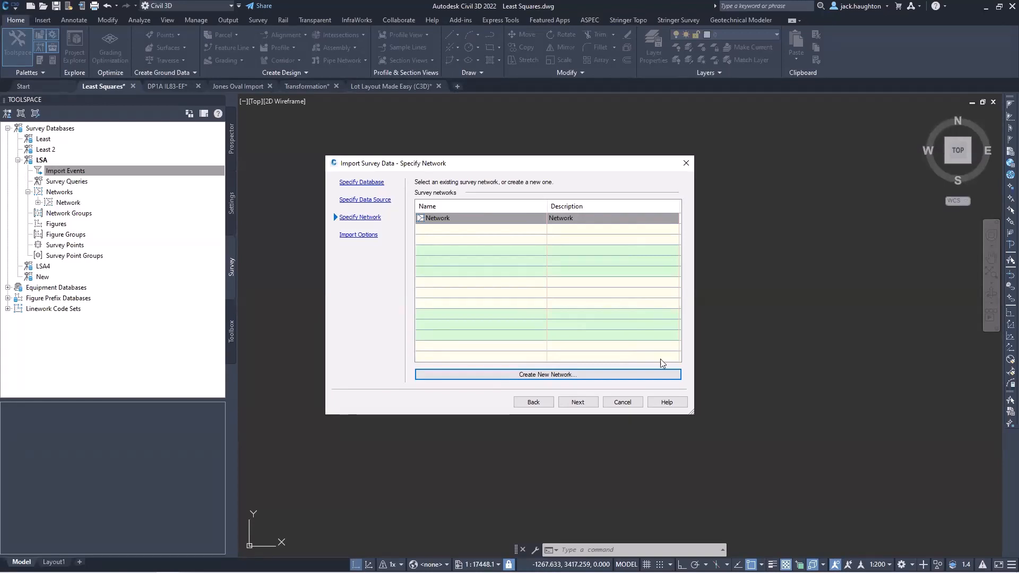
{"action": "left_click", "coordinate": [579, 402]}
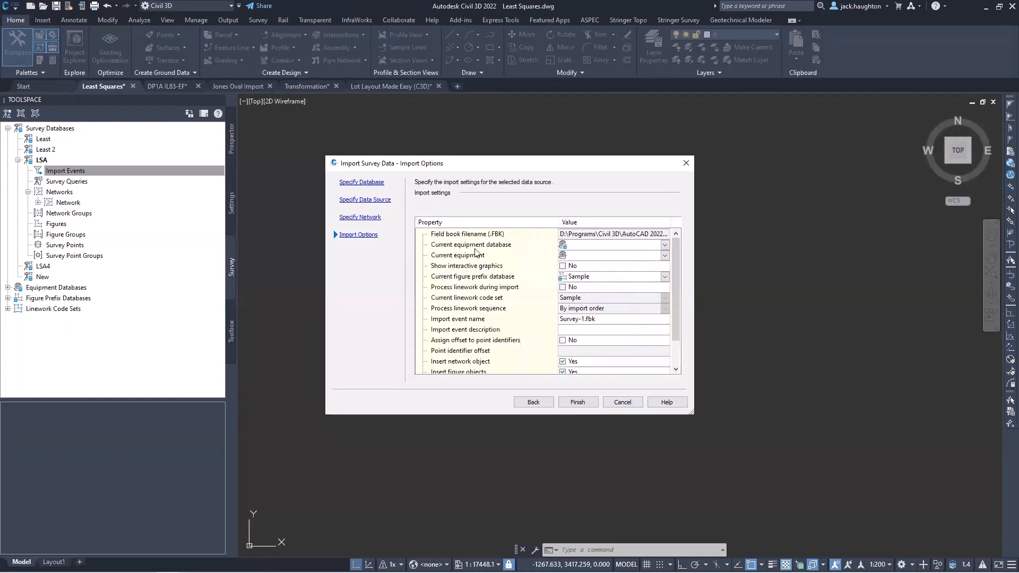
Import the field book with the default import options, declining to abort the import process.
{"action": "scroll", "coordinate": [525, 309], "scroll_direction": "down", "scroll_amount": 1}
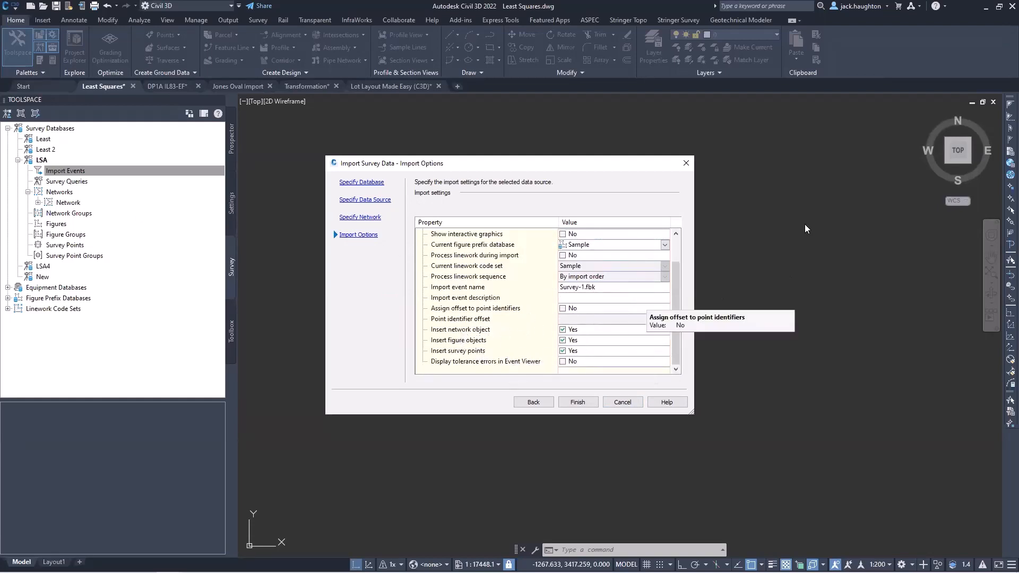
{"action": "left_click", "coordinate": [577, 402]}
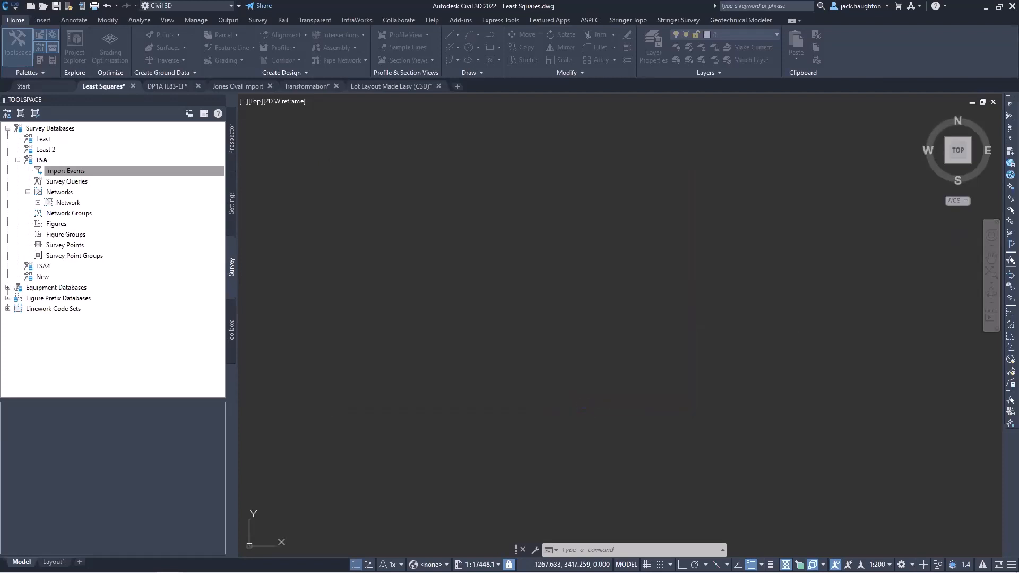
{"action": "key", "text": "Escape"}
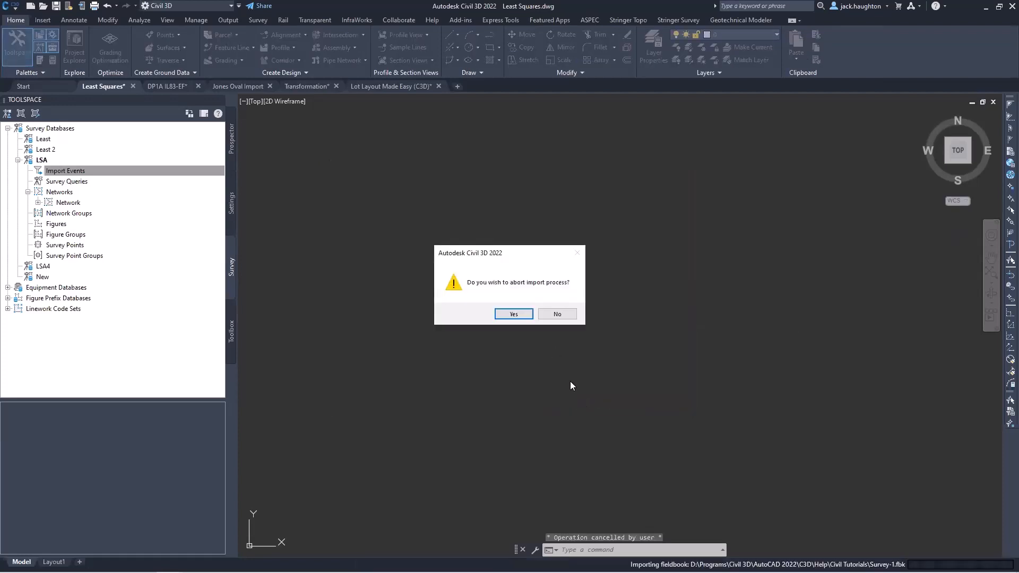
{"action": "left_click", "coordinate": [557, 314]}
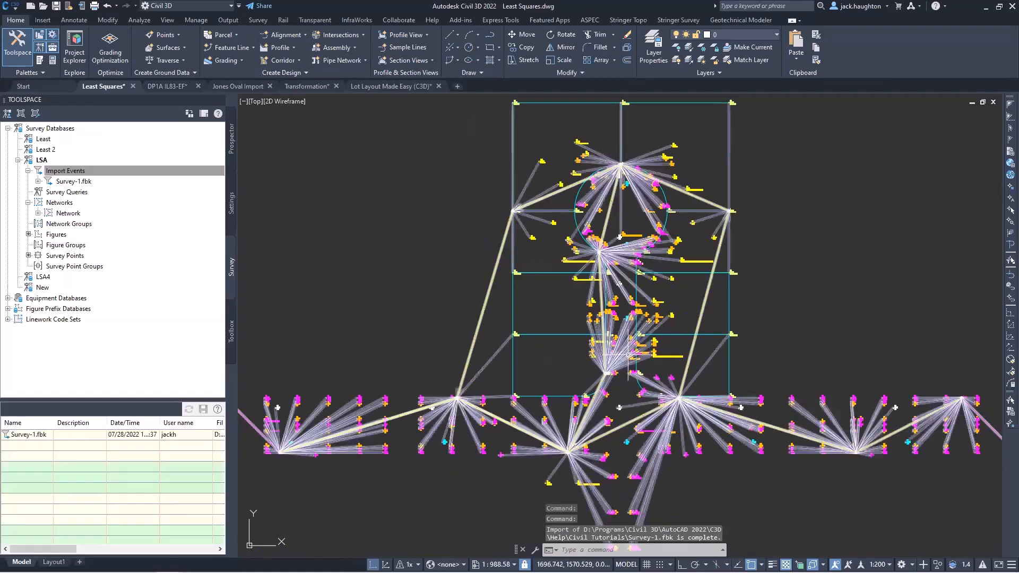
Review the imported network's control points, directions and setups.
{"action": "left_click", "coordinate": [38, 213]}
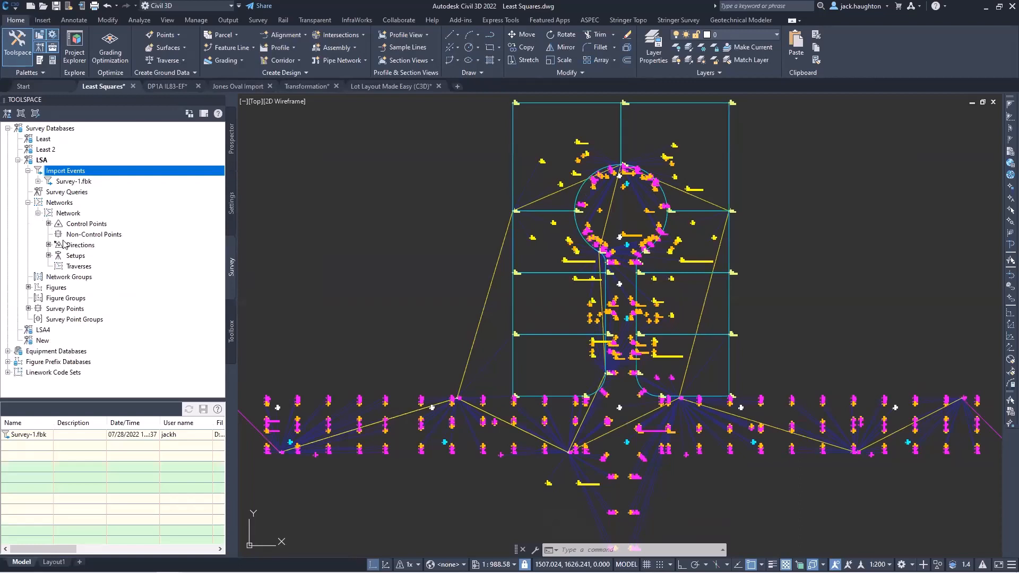
{"action": "left_click", "coordinate": [78, 225]}
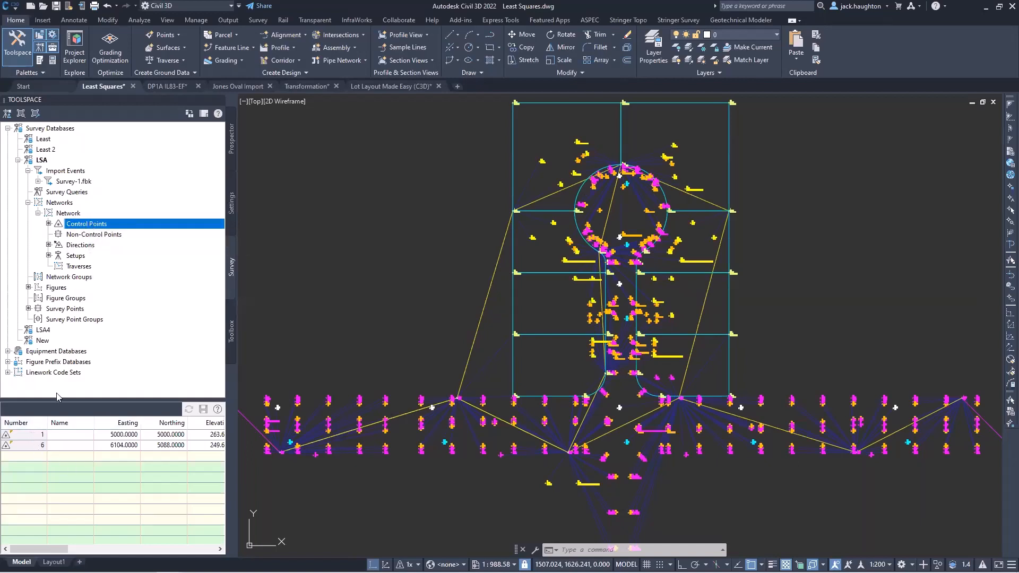
{"action": "left_click", "coordinate": [88, 245]}
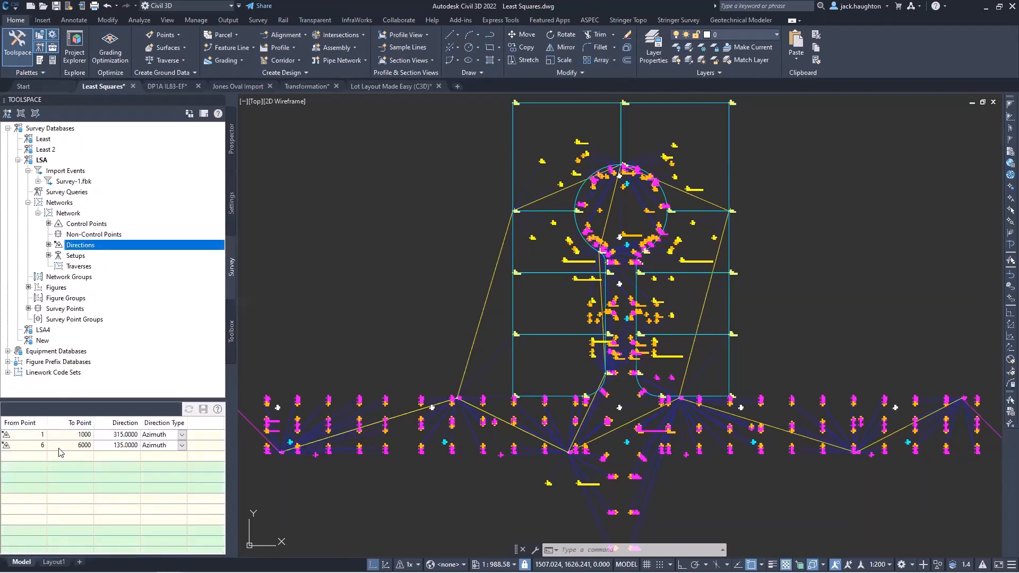
{"action": "left_click", "coordinate": [76, 256]}
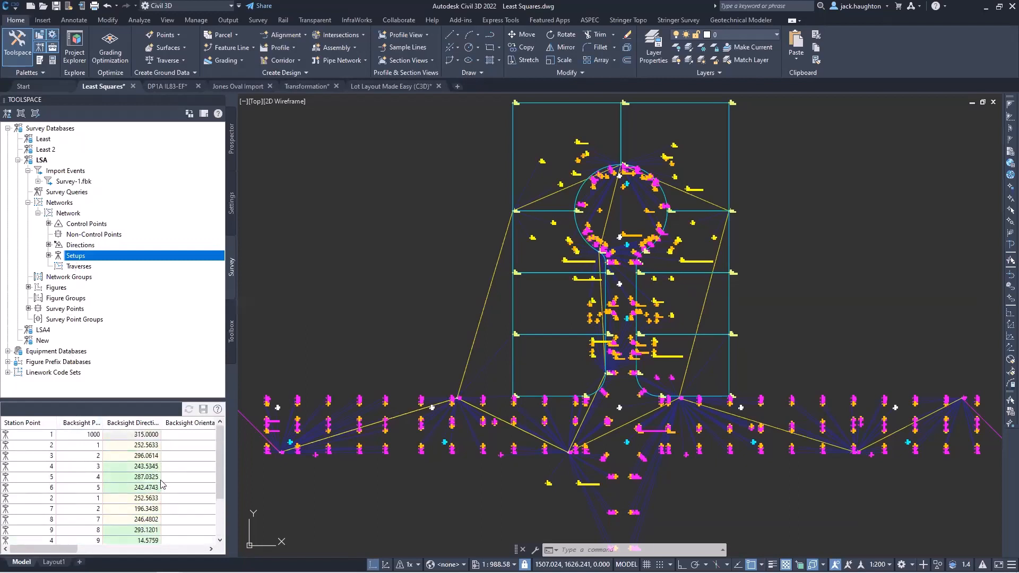
Create a traverse with name and description Trav, initial station 1, initial backsight 1000, stations 2-6 and final foresight 6000.
{"action": "left_click", "coordinate": [79, 267]}
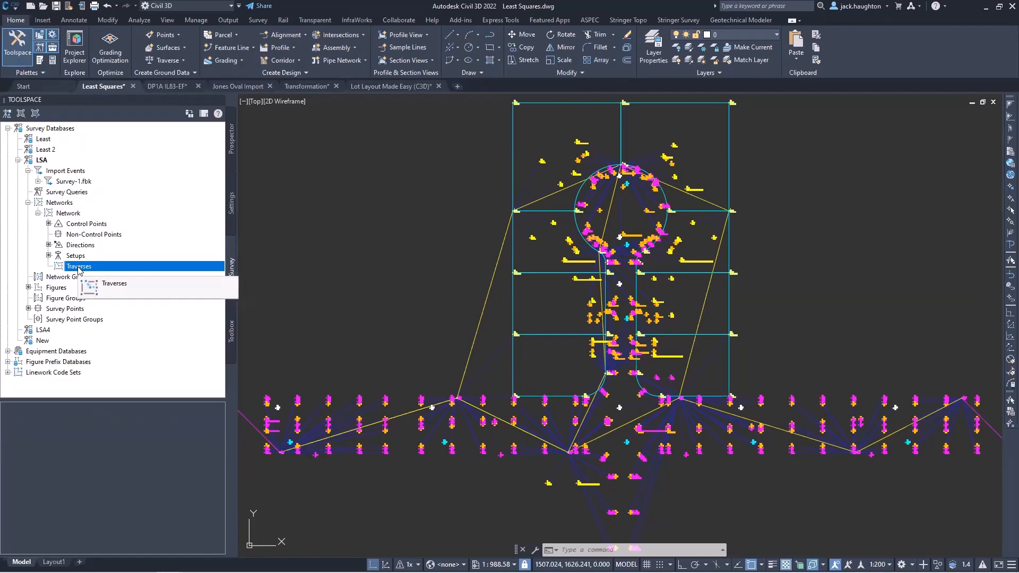
{"action": "right_click", "coordinate": [79, 271]}
{"action": "left_click", "coordinate": [98, 276]}
{"action": "left_click", "coordinate": [355, 200]}
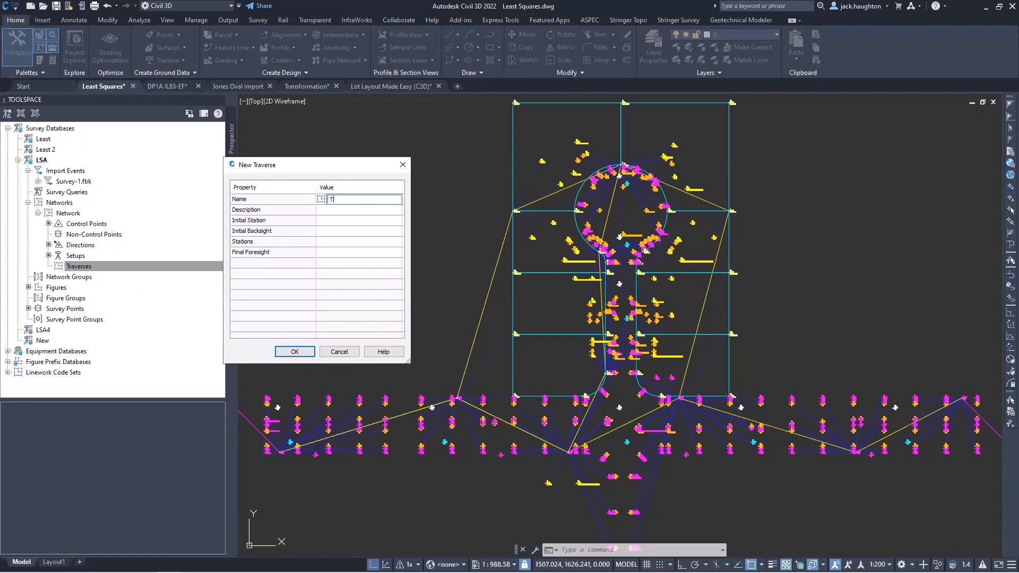
{"action": "left_click", "coordinate": [369, 210]}
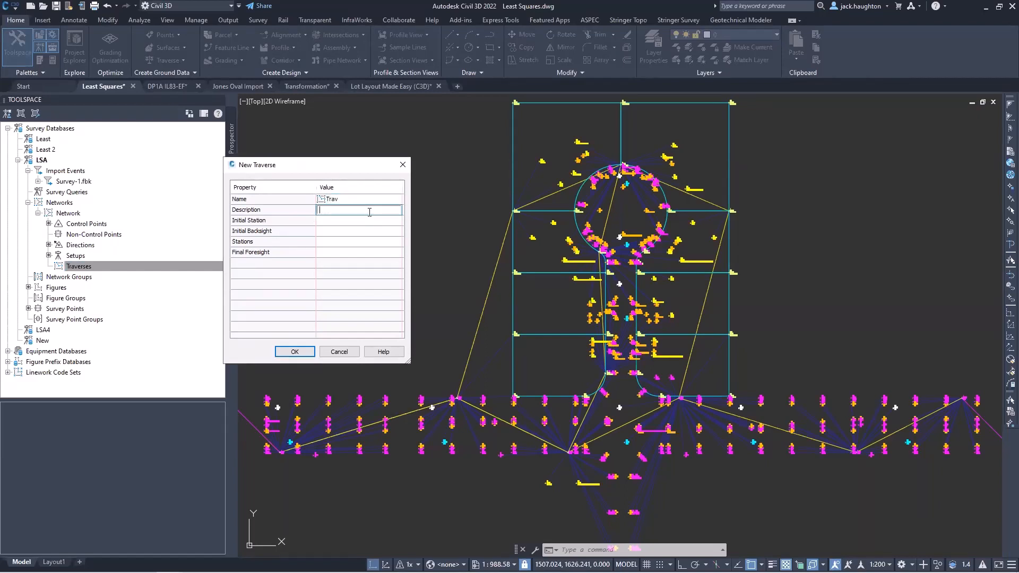
{"action": "left_click", "coordinate": [365, 220]}
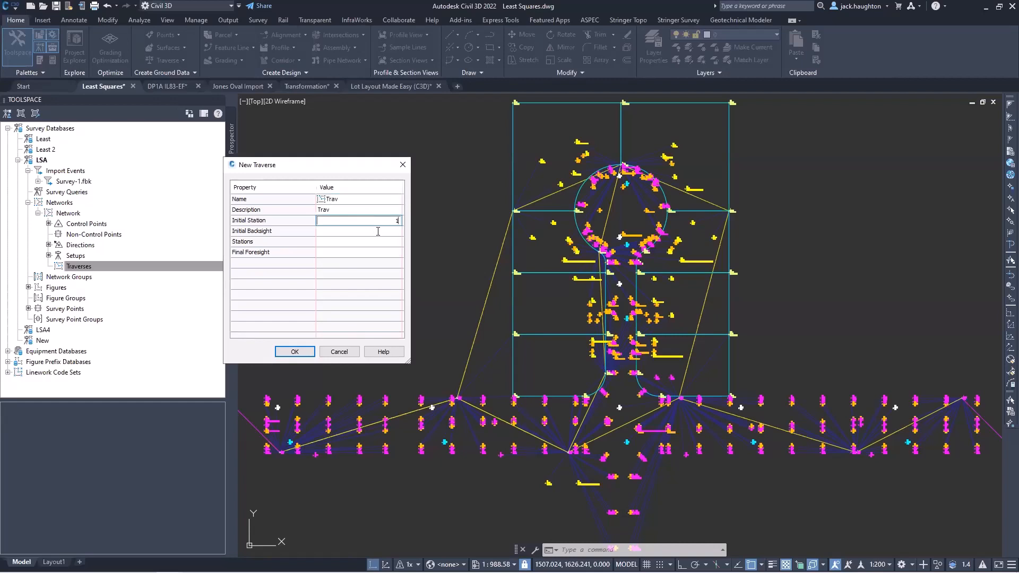
{"action": "left_click", "coordinate": [377, 231]}
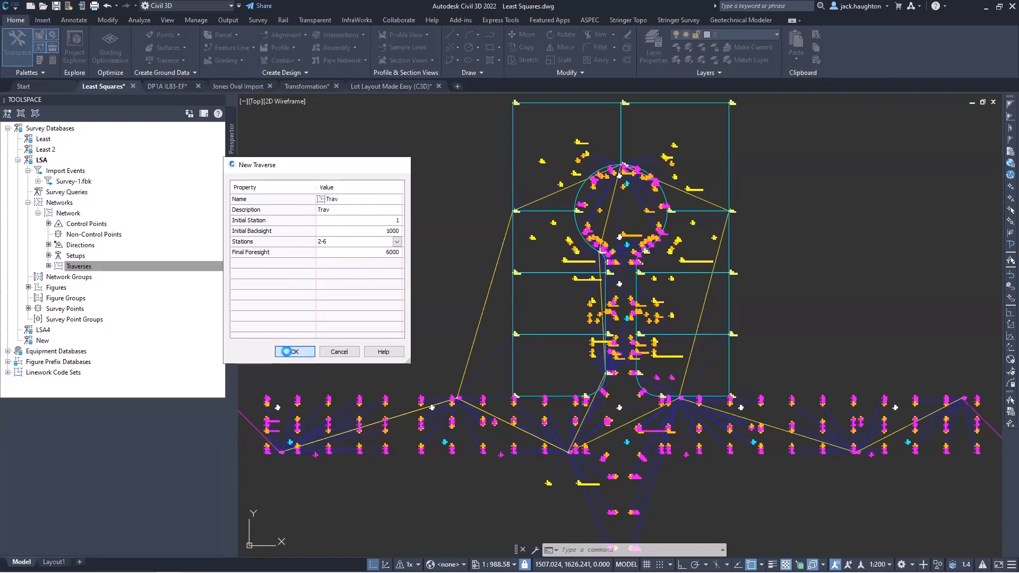
{"action": "left_click", "coordinate": [293, 351]}
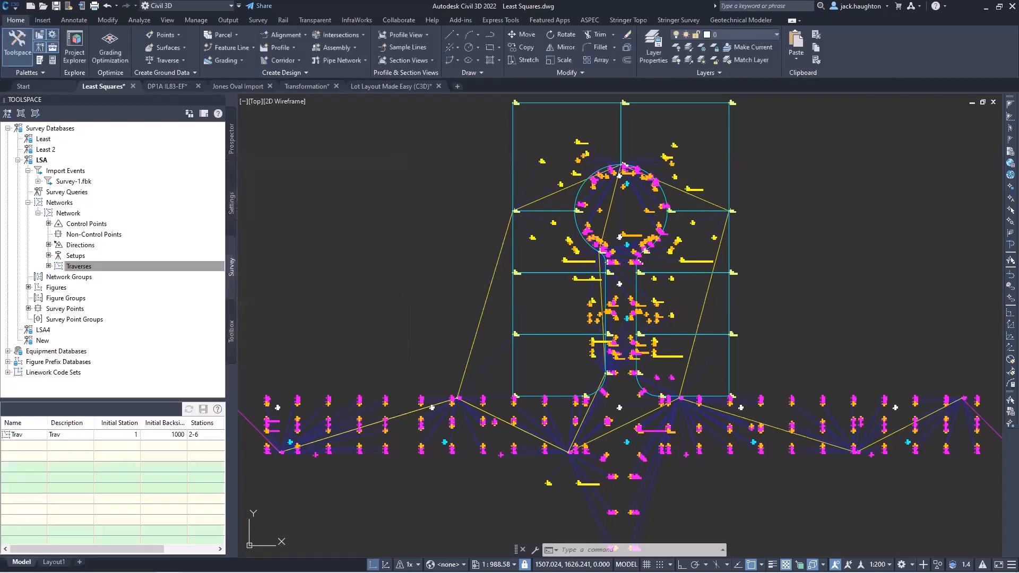
Run a least squares analysis on the network with 3-Dimensional adjustment, 8 maximum iterations, 95% confidence, blunder detection and survey database update.
{"action": "left_click", "coordinate": [77, 214]}
{"action": "right_click", "coordinate": [78, 214]}
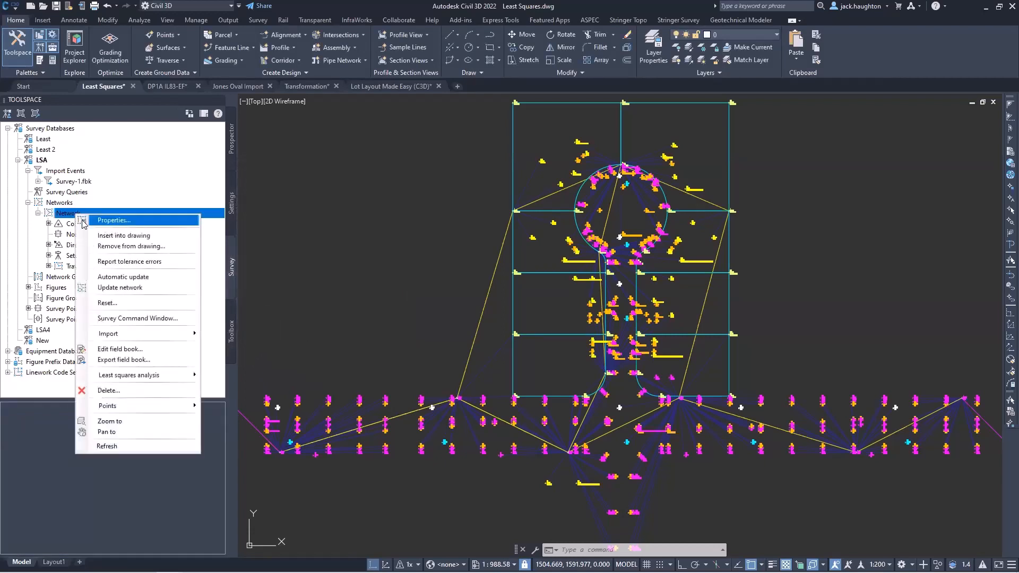
{"action": "mouse_move", "coordinate": [146, 375]}
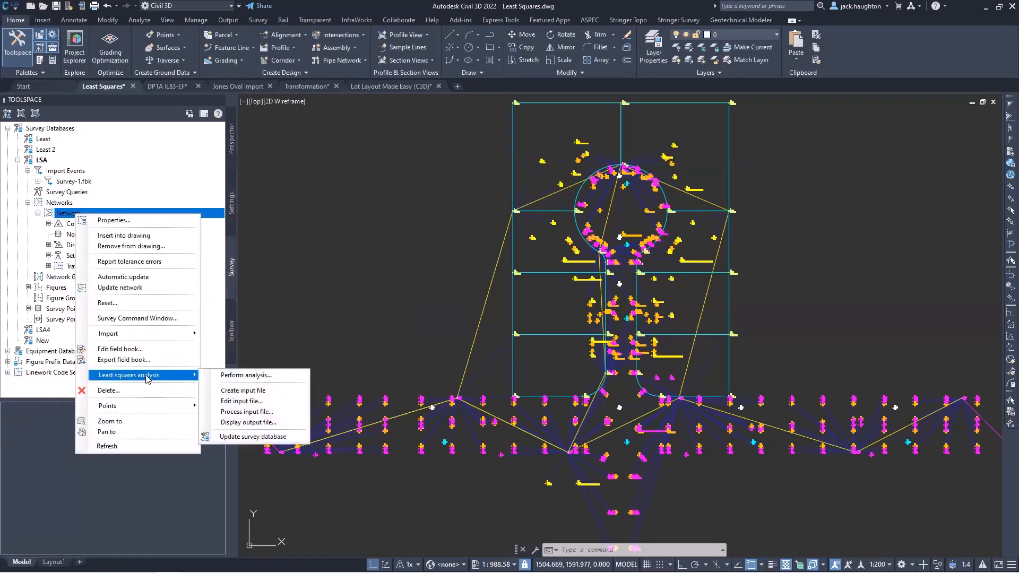
{"action": "left_click", "coordinate": [268, 376]}
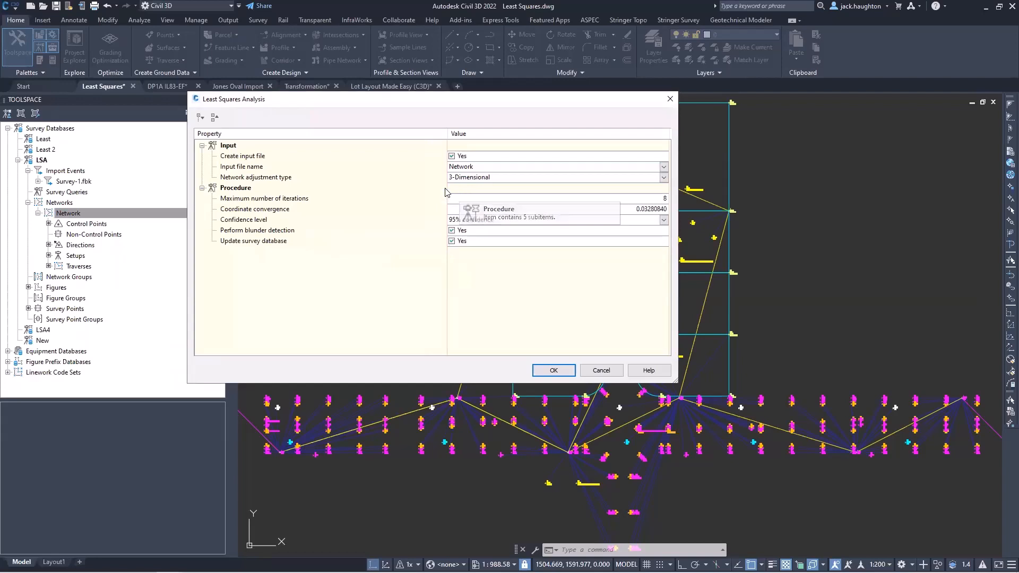
{"action": "left_click", "coordinate": [665, 167]}
{"action": "left_click", "coordinate": [666, 168]}
{"action": "left_click", "coordinate": [665, 168]}
{"action": "left_click", "coordinate": [664, 180]}
{"action": "left_click", "coordinate": [665, 181]}
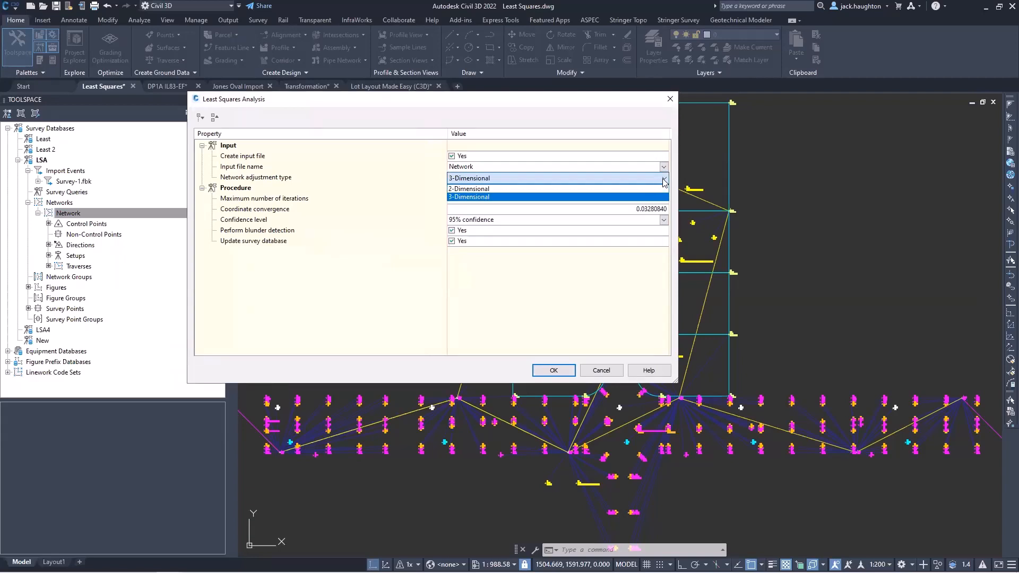
{"action": "left_click", "coordinate": [662, 180]}
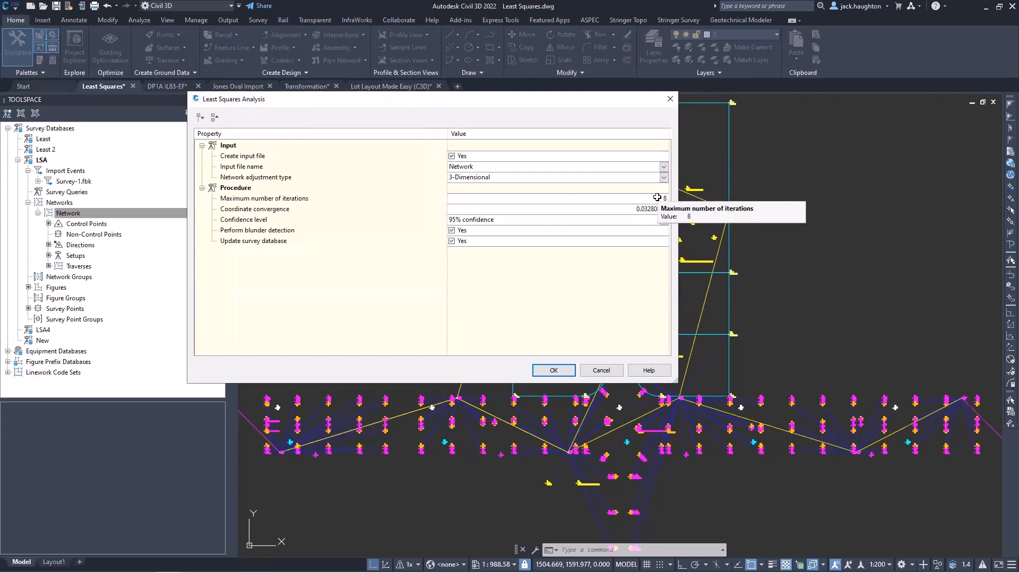
{"action": "left_click", "coordinate": [636, 210]}
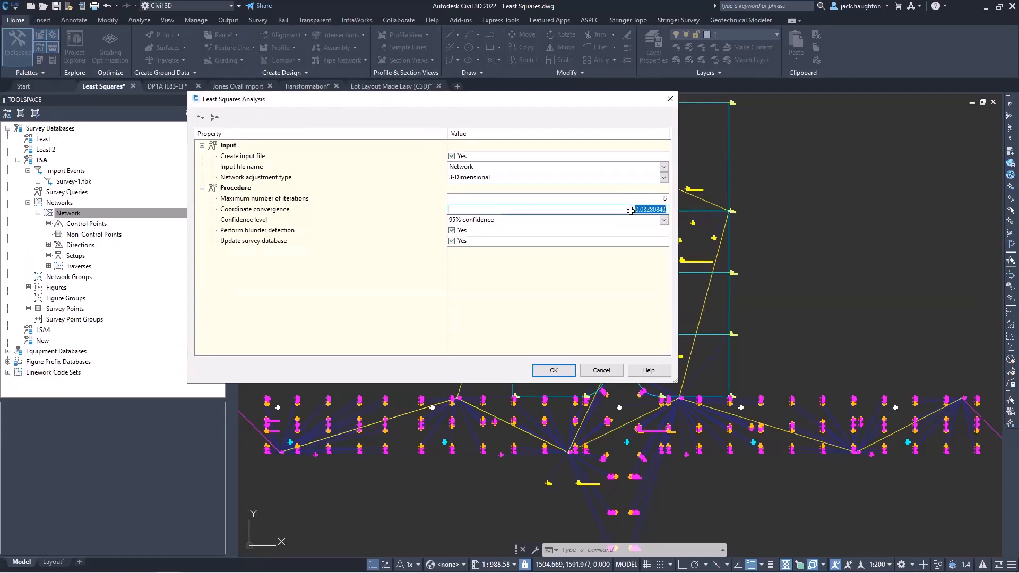
{"action": "left_click", "coordinate": [663, 221]}
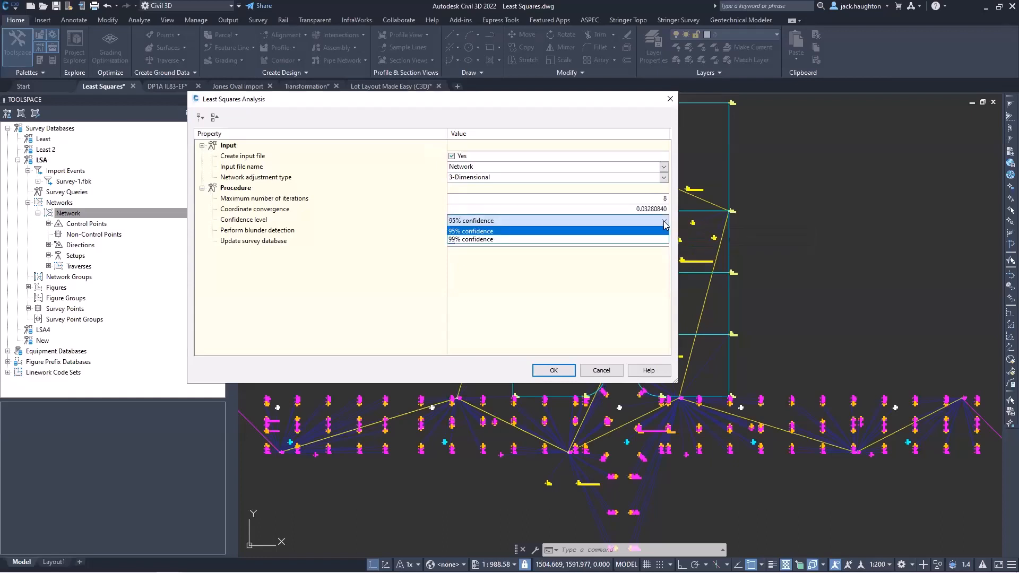
{"action": "left_click", "coordinate": [661, 220]}
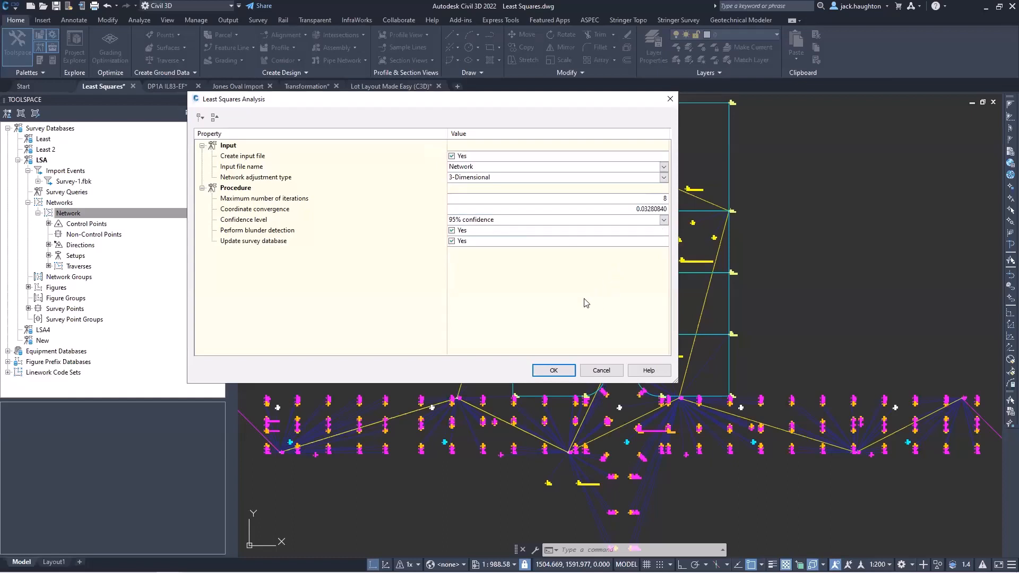
{"action": "left_click", "coordinate": [564, 369]}
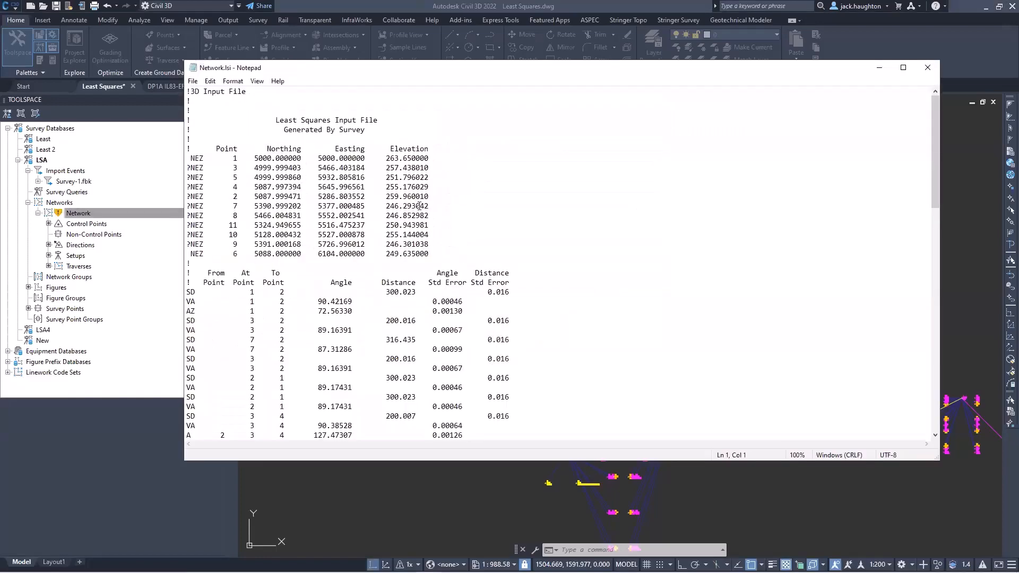
Examine the point coordinates, observations and standard errors in the input file Network.lsi, and close the file.
{"action": "scroll", "coordinate": [489, 212], "scroll_direction": "down", "scroll_amount": 4}
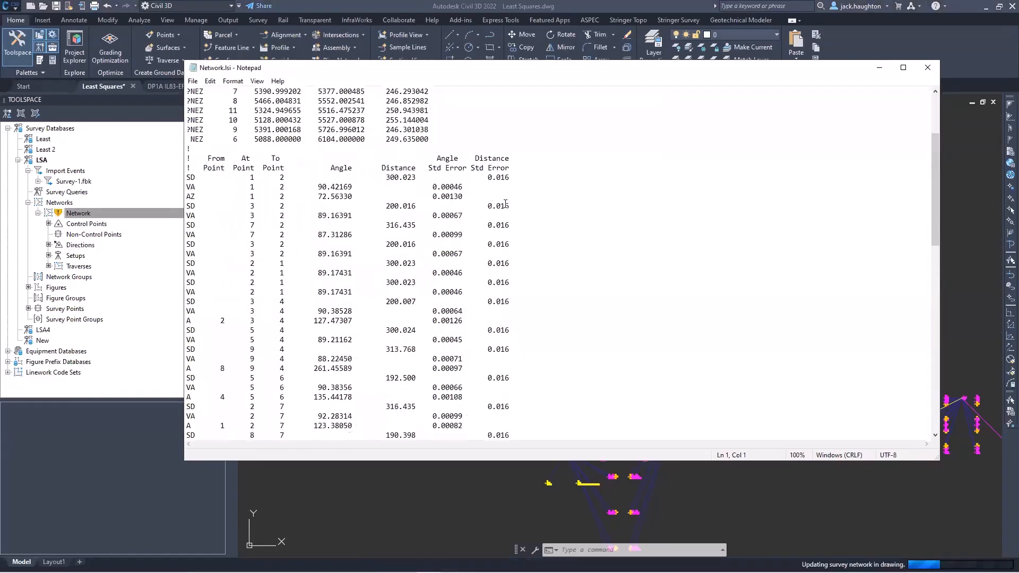
{"action": "scroll", "coordinate": [502, 200], "scroll_direction": "down", "scroll_amount": 10}
{"action": "scroll", "coordinate": [518, 223], "scroll_direction": "up", "scroll_amount": 12}
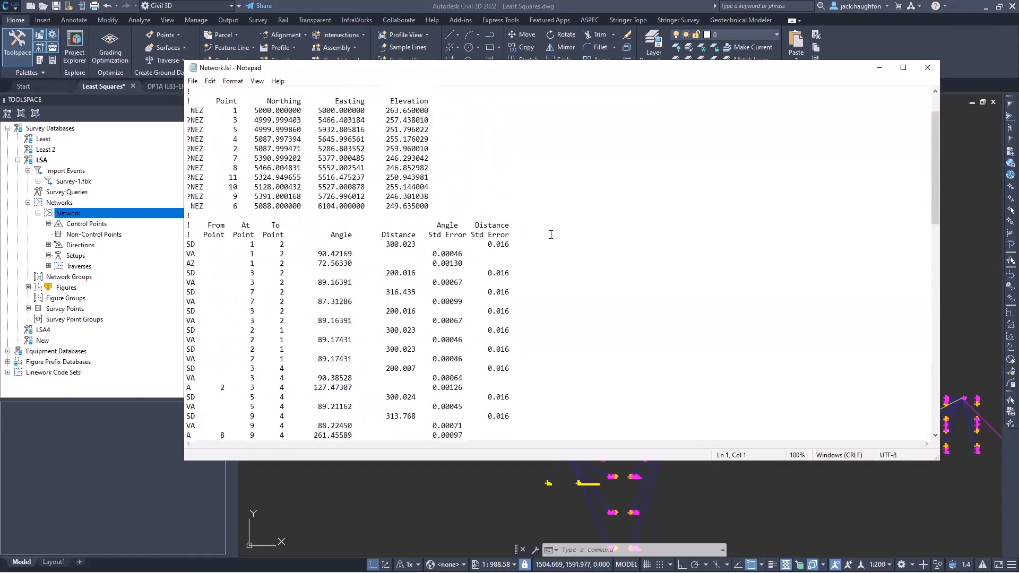
{"action": "scroll", "coordinate": [550, 234], "scroll_direction": "up", "scroll_amount": 2}
{"action": "left_click", "coordinate": [928, 67]}
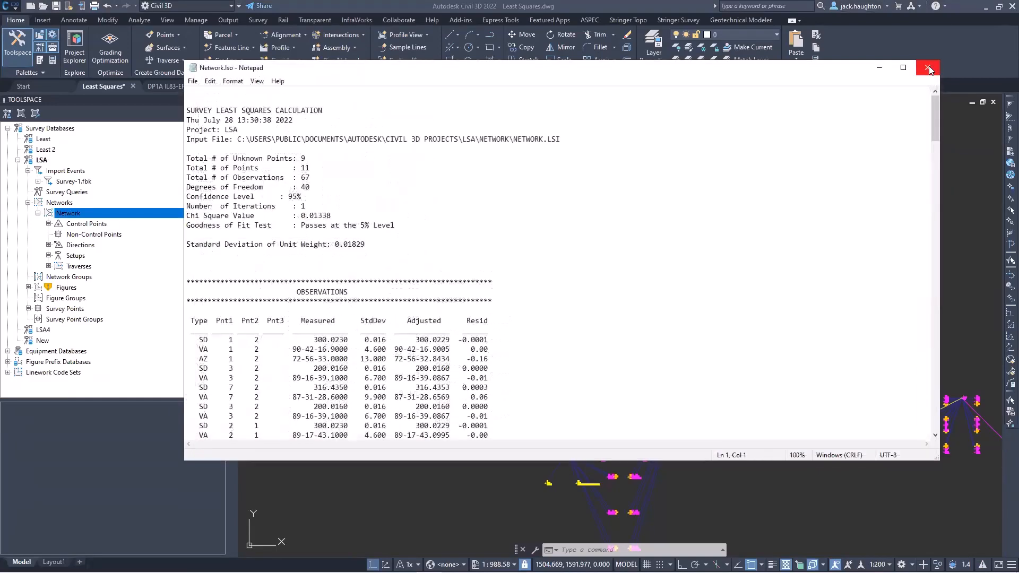
Close the output file Network.lso and the Least Squares drawing without saving changes.
{"action": "left_click", "coordinate": [928, 67]}
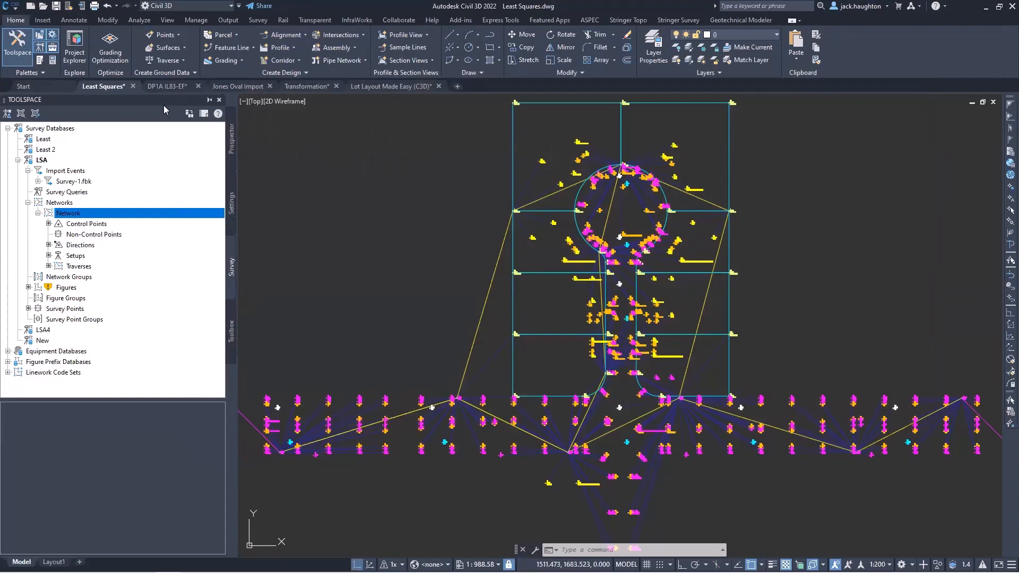
{"action": "left_click", "coordinate": [133, 86]}
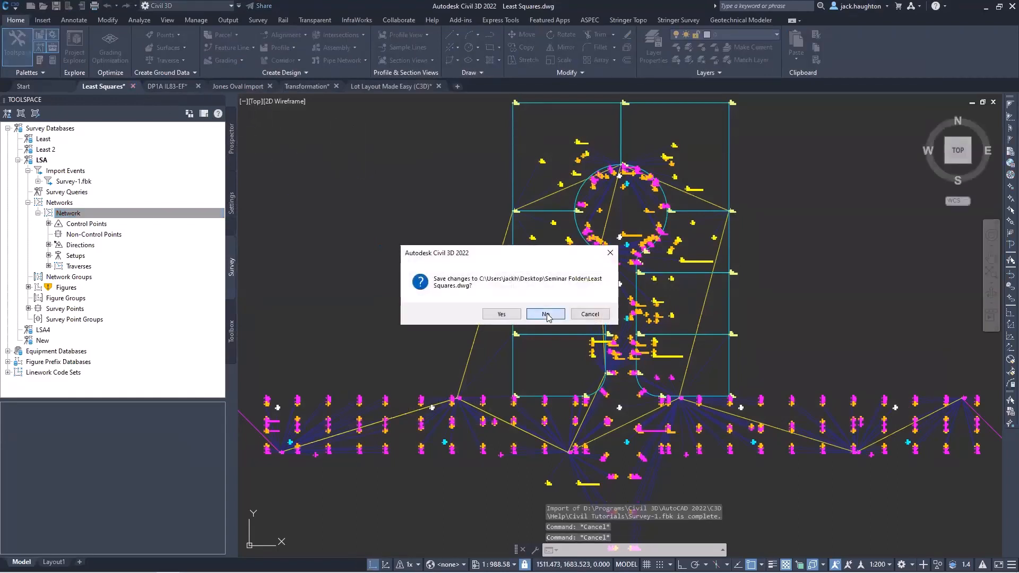
{"action": "left_click", "coordinate": [546, 314]}
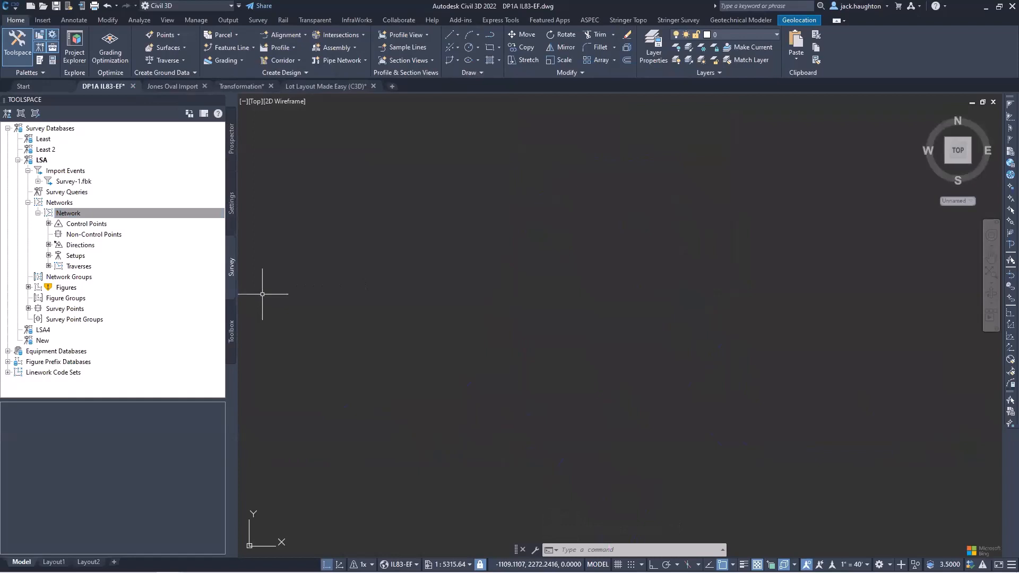
Launch the Post Process Kinematic Survey tool from the GNSS Data Processing utilities.
{"action": "left_click", "coordinate": [232, 324]}
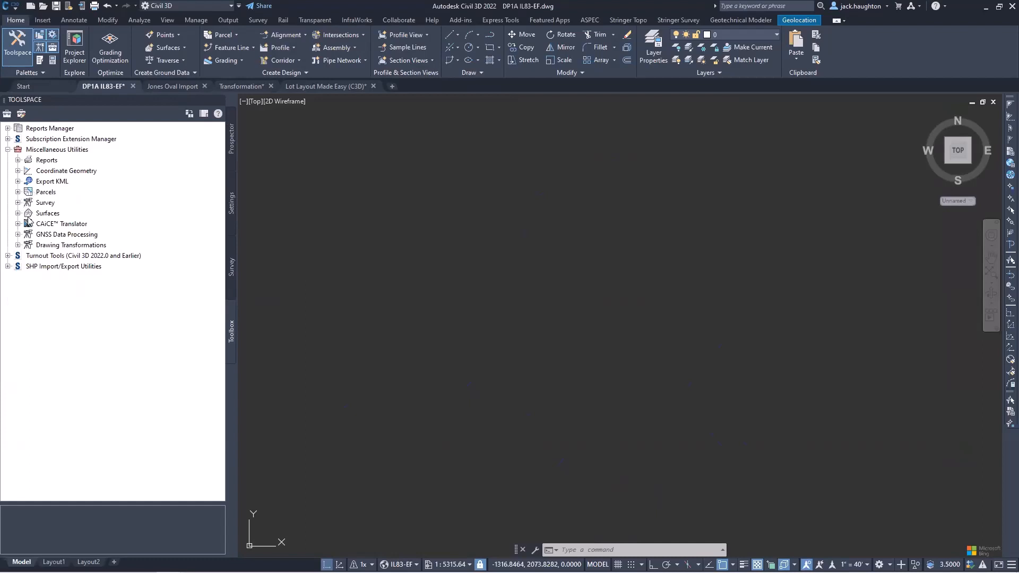
{"action": "left_click", "coordinate": [18, 234]}
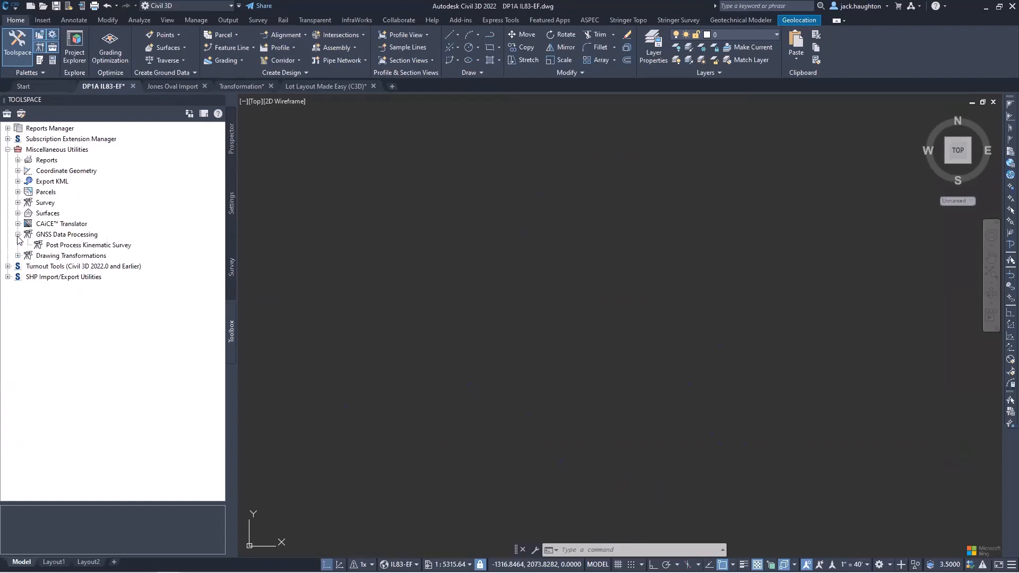
{"action": "left_click", "coordinate": [53, 246]}
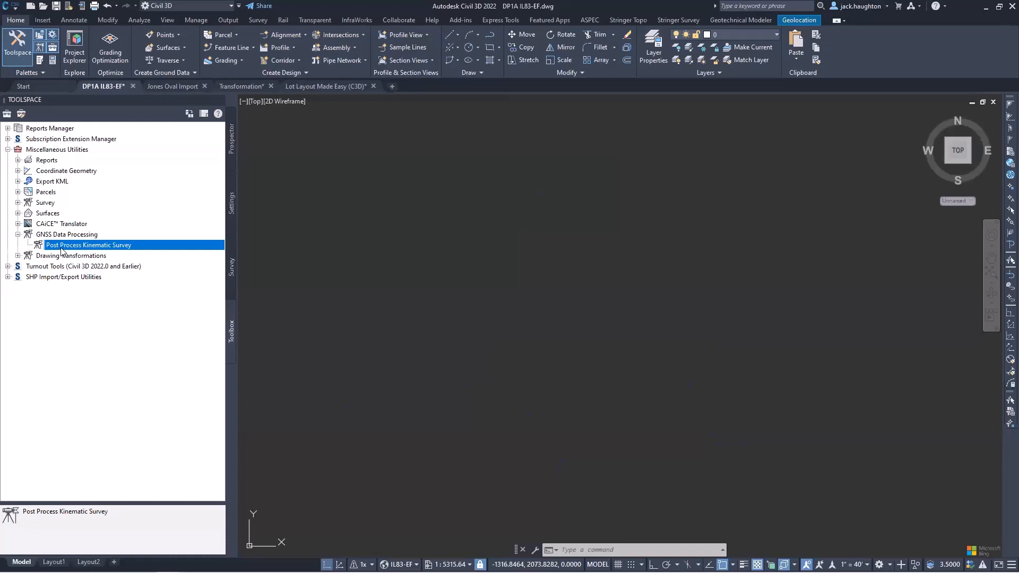
{"action": "right_click", "coordinate": [66, 246]}
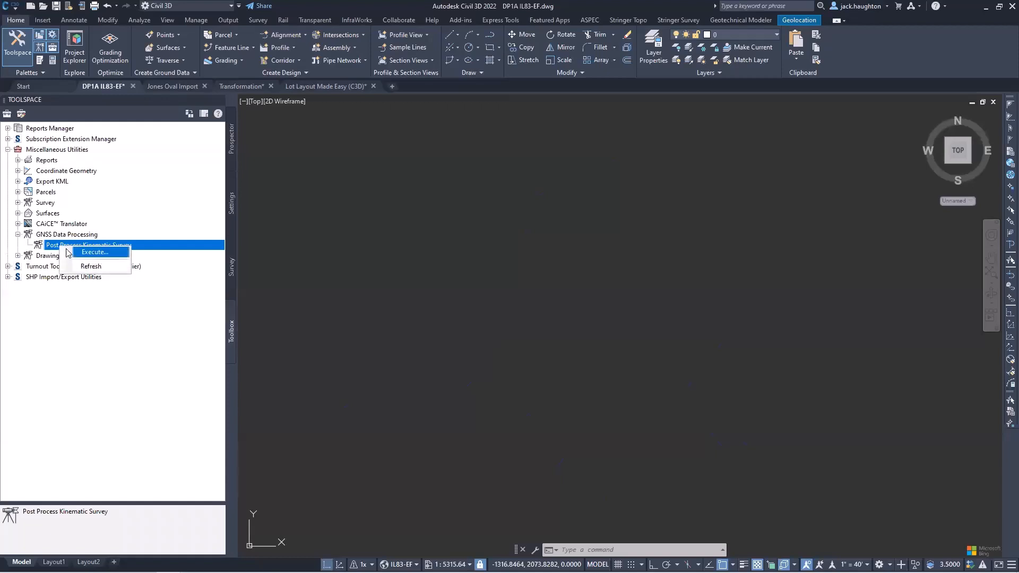
{"action": "left_click", "coordinate": [91, 253]}
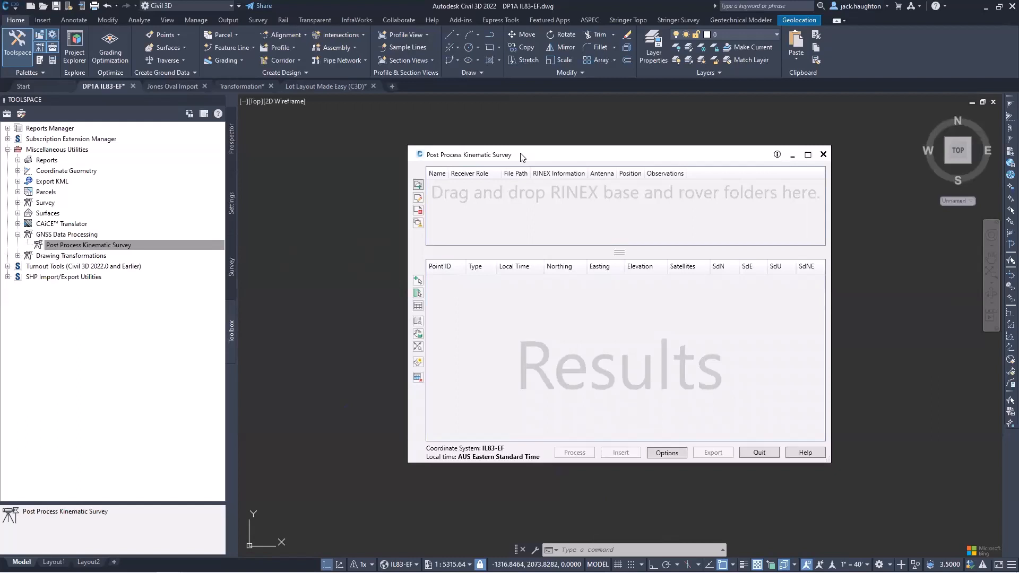
Load the base RINEX files dp1a0070.20g, dp1a0070.20n and dp1a0070.20o from the DP1A IL83-EF Base folder.
{"action": "left_click", "coordinate": [418, 184]}
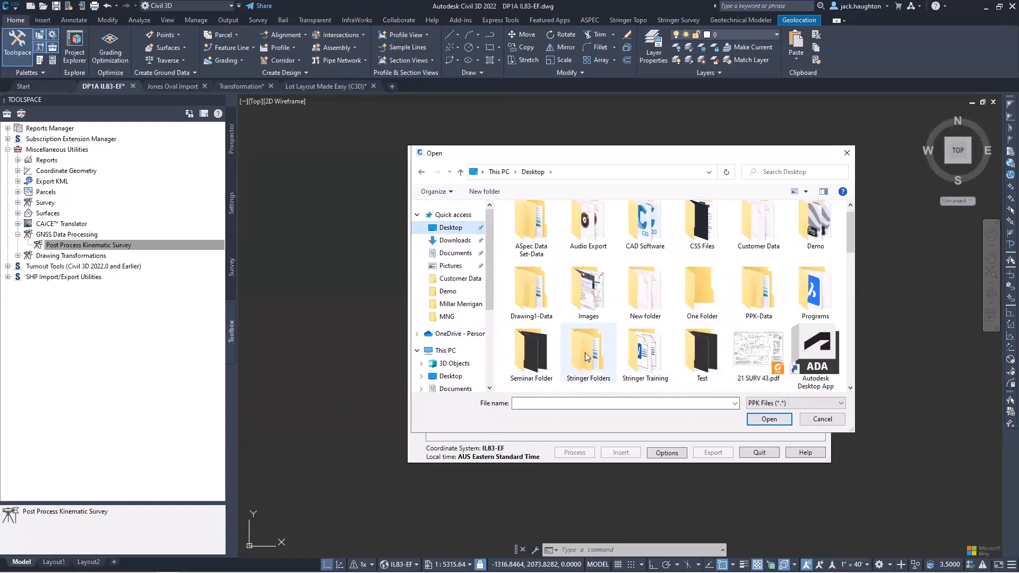
{"action": "double_click", "coordinate": [530, 353]}
{"action": "double_click", "coordinate": [546, 244]}
{"action": "left_click", "coordinate": [547, 225]}
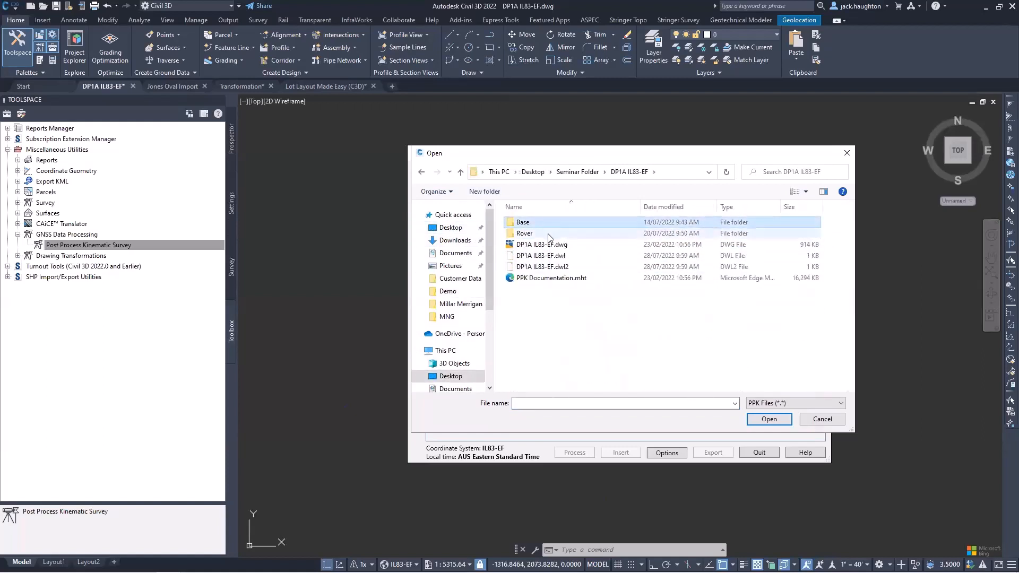
{"action": "left_click", "coordinate": [546, 233]}
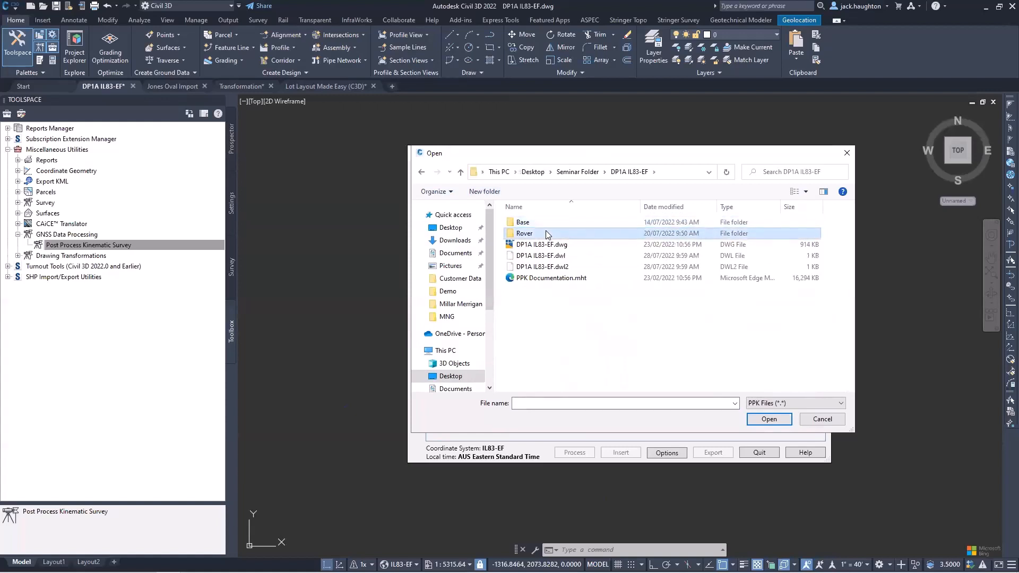
{"action": "double_click", "coordinate": [543, 222]}
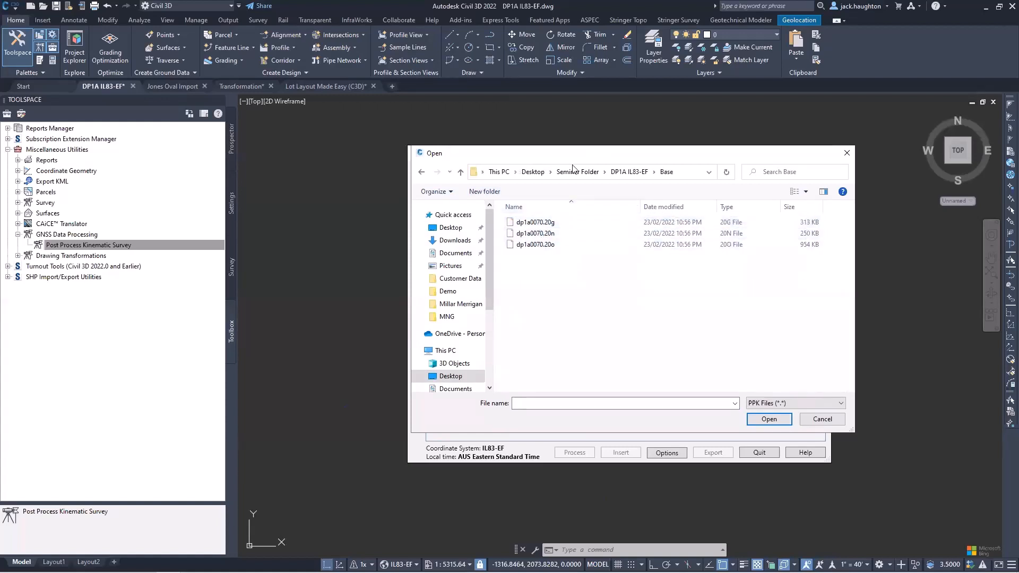
{"action": "left_click_drag", "start_coordinate": [539, 213], "coordinate": [558, 260]}
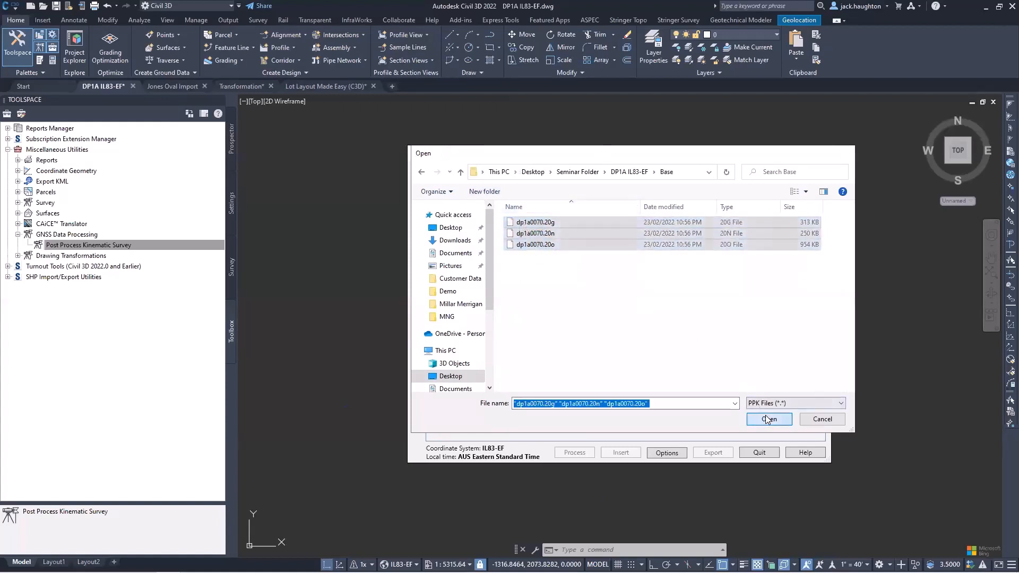
{"action": "left_click", "coordinate": [768, 419]}
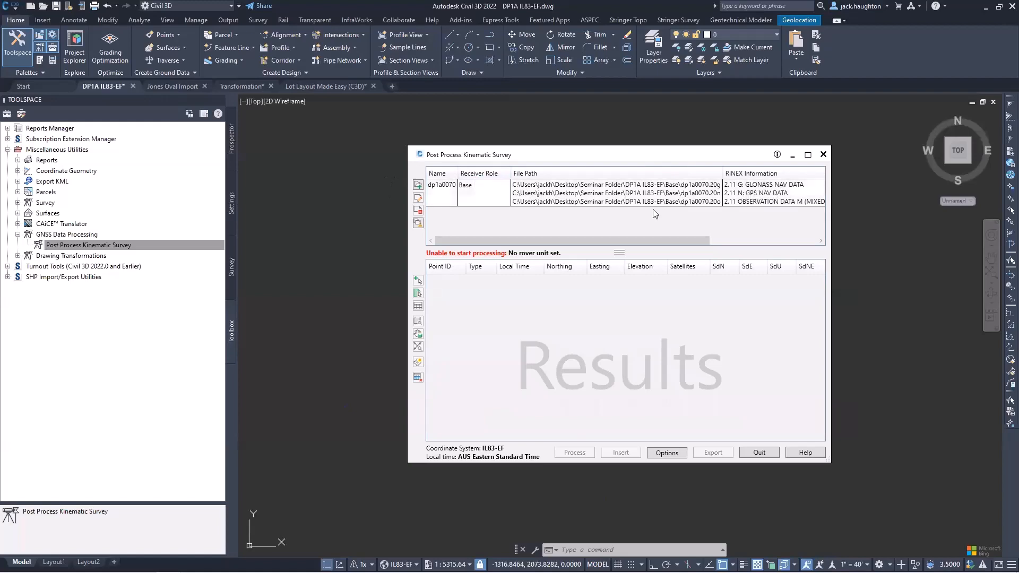
Load the rover RINEX files 59620070.20g, 59620070.20n and 59620070.20o from the DP1A IL83-EF Rover folder.
{"action": "left_click", "coordinate": [418, 185]}
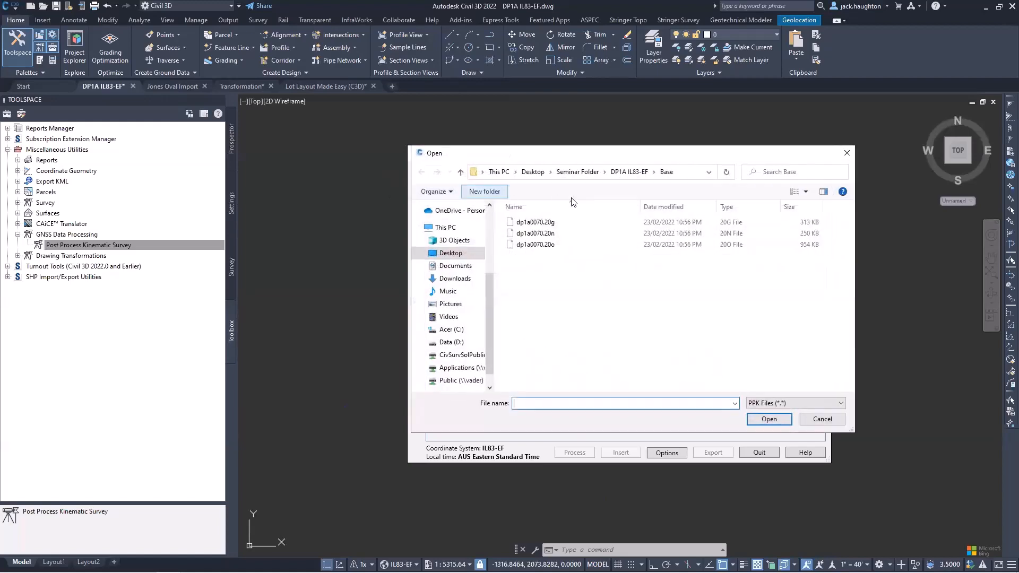
{"action": "left_click", "coordinate": [630, 171]}
{"action": "double_click", "coordinate": [530, 233]}
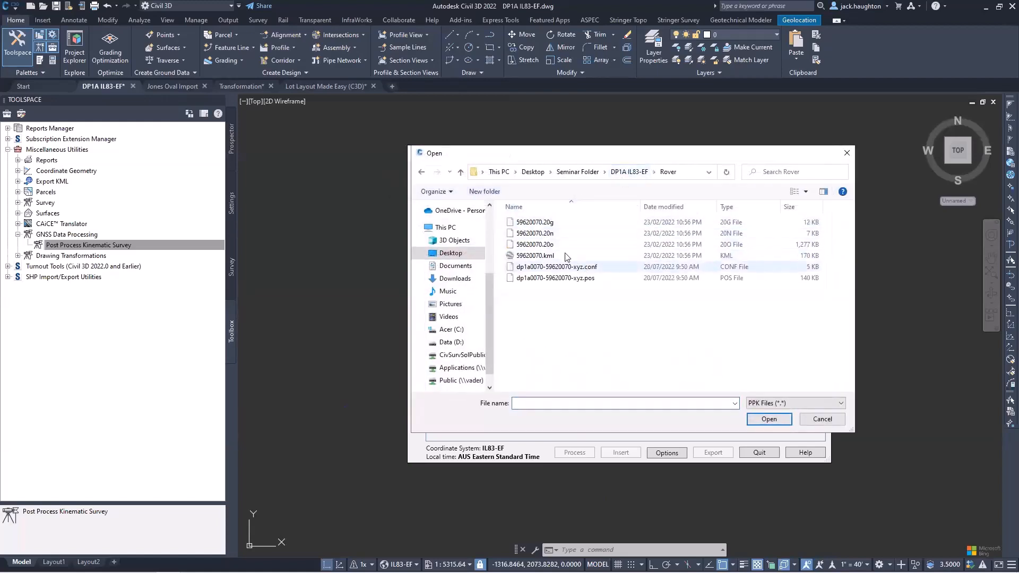
{"action": "left_click", "coordinate": [557, 222]}
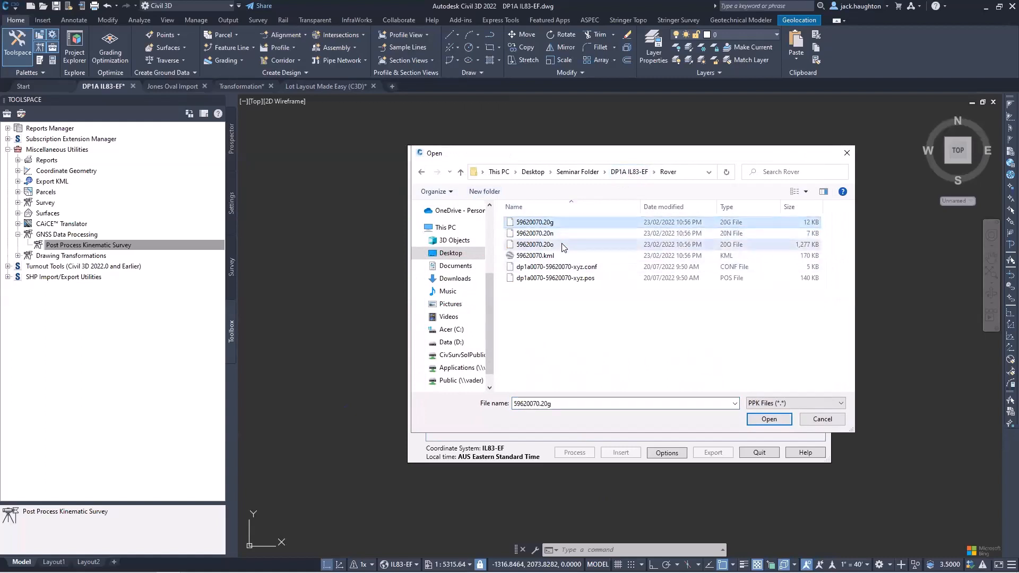
{"action": "left_click", "coordinate": [563, 245], "text": "shift"}
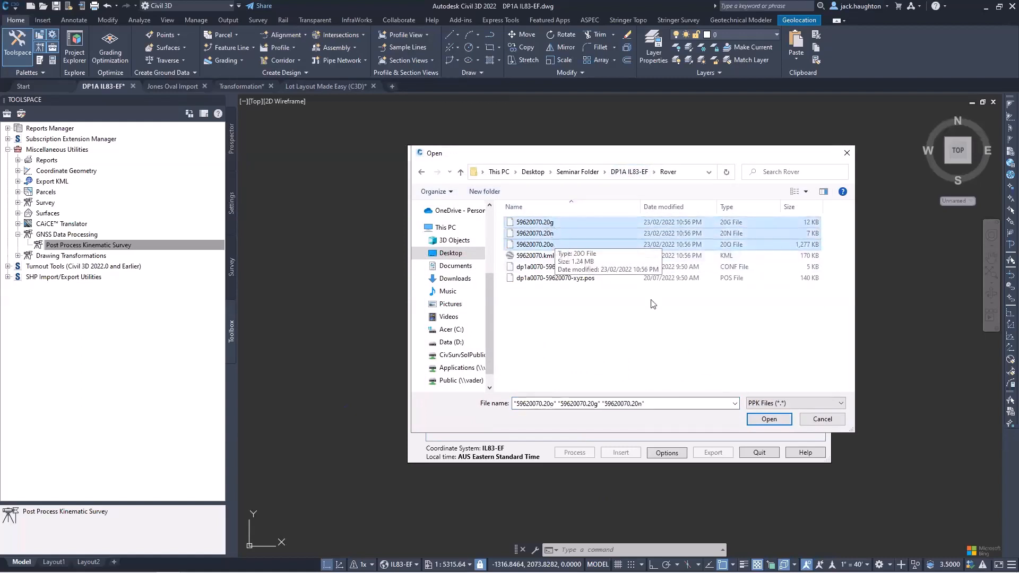
{"action": "left_click", "coordinate": [768, 419]}
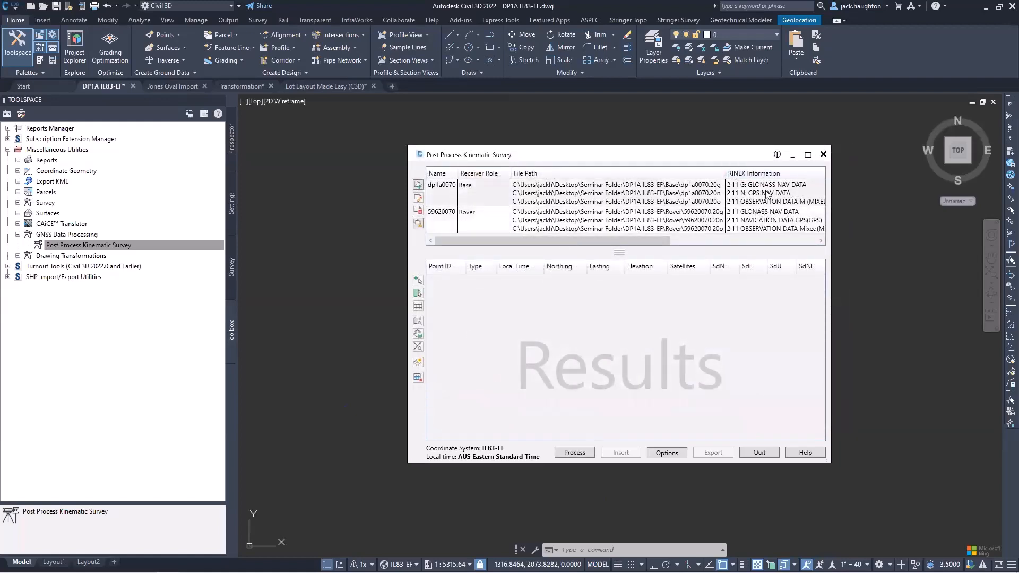
Process the base and rover observations and inspect the kinematic path plotted over the aerial image.
{"action": "left_click", "coordinate": [575, 455]}
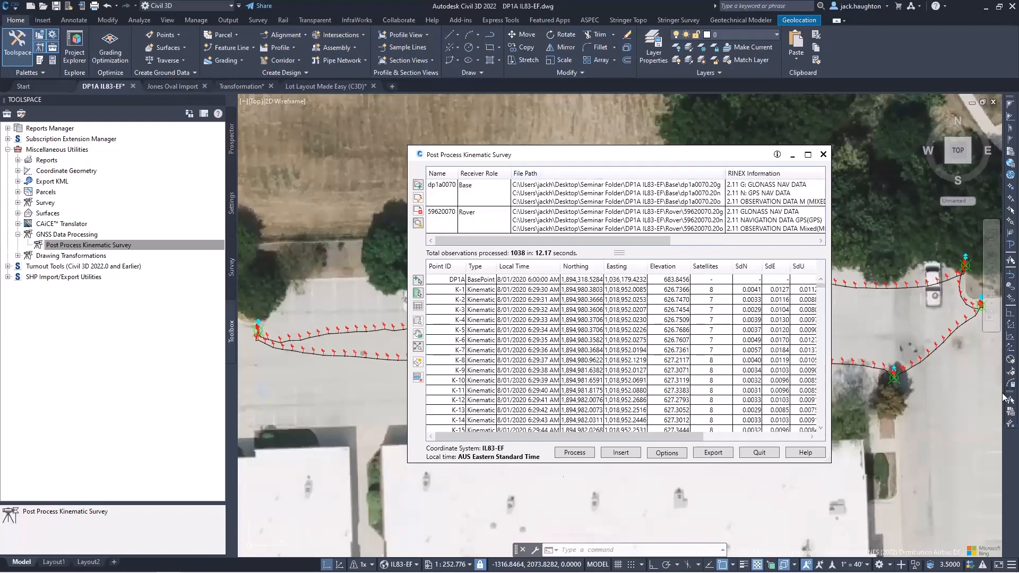
{"action": "left_click_drag", "start_coordinate": [606, 150], "coordinate": [242, 141]}
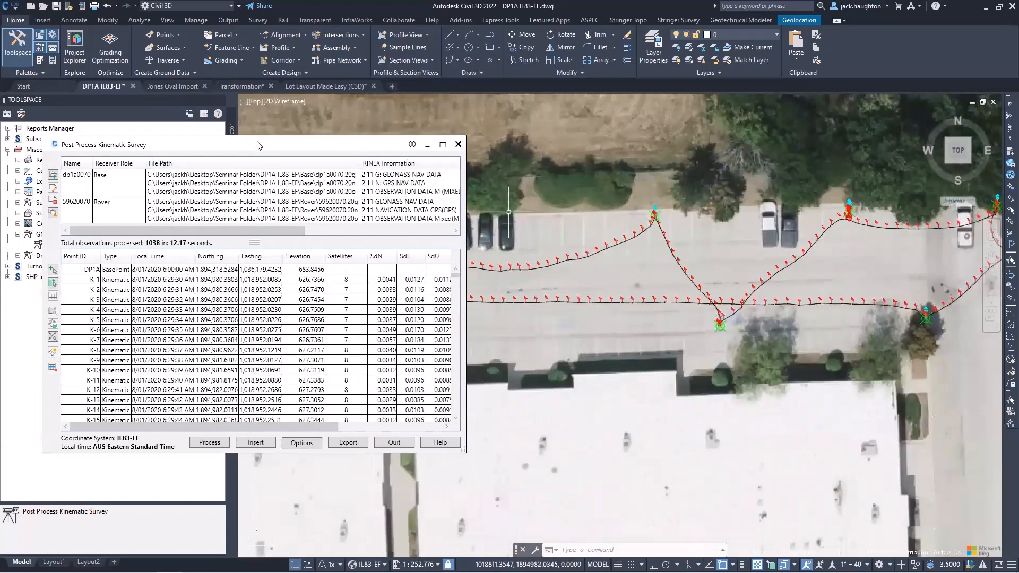
{"action": "left_click_drag", "start_coordinate": [301, 145], "coordinate": [803, 173]}
{"action": "scroll", "coordinate": [370, 290], "scroll_direction": "up", "scroll_amount": 6}
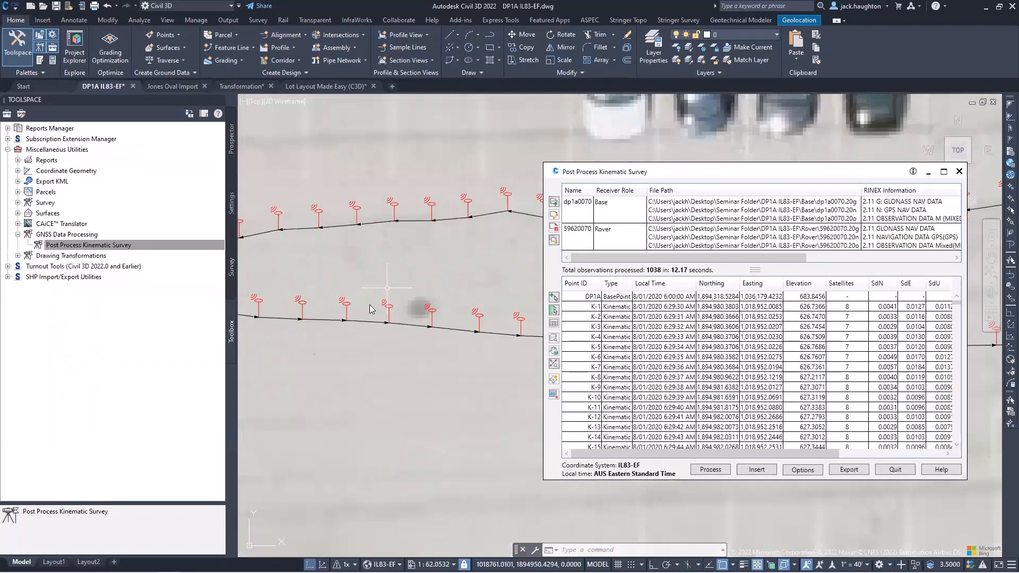
{"action": "middle_click_drag", "start_coordinate": [371, 290], "coordinate": [540, 278]}
{"action": "scroll", "coordinate": [330, 264], "scroll_direction": "down", "scroll_amount": 3}
{"action": "mouse_move", "coordinate": [330, 264]}
{"action": "middle_mouse_down"}
{"action": "mouse_move", "coordinate": [440, 265]}
{"action": "mouse_move", "coordinate": [352, 277]}
{"action": "middle_mouse_up"}
{"action": "scroll", "coordinate": [323, 212], "scroll_direction": "up", "scroll_amount": 2}
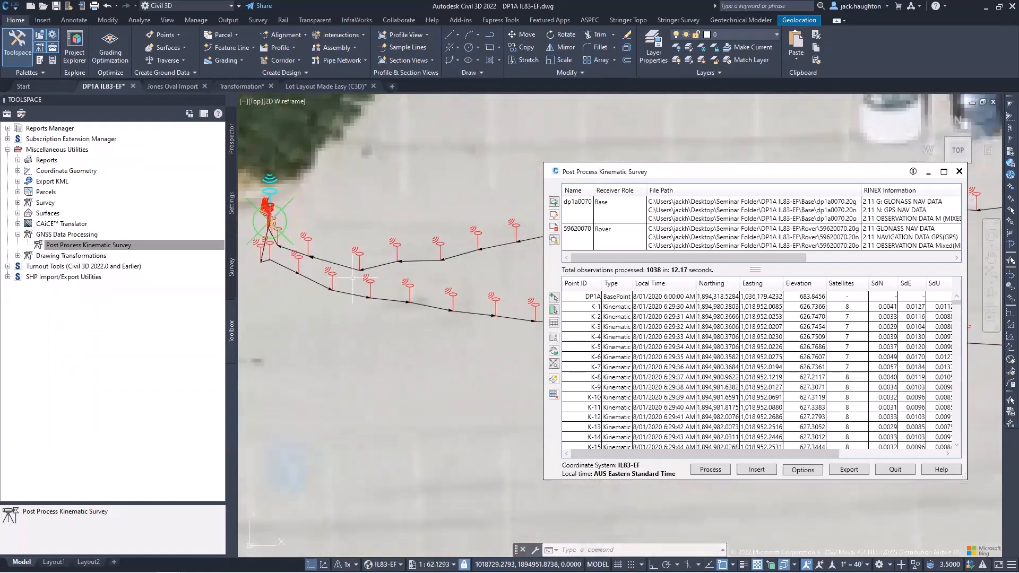
Review the point style and data grid options and the coordinate export preview, without changing or saving anything.
{"action": "left_click", "coordinate": [800, 470]}
{"action": "left_click", "coordinate": [726, 213]}
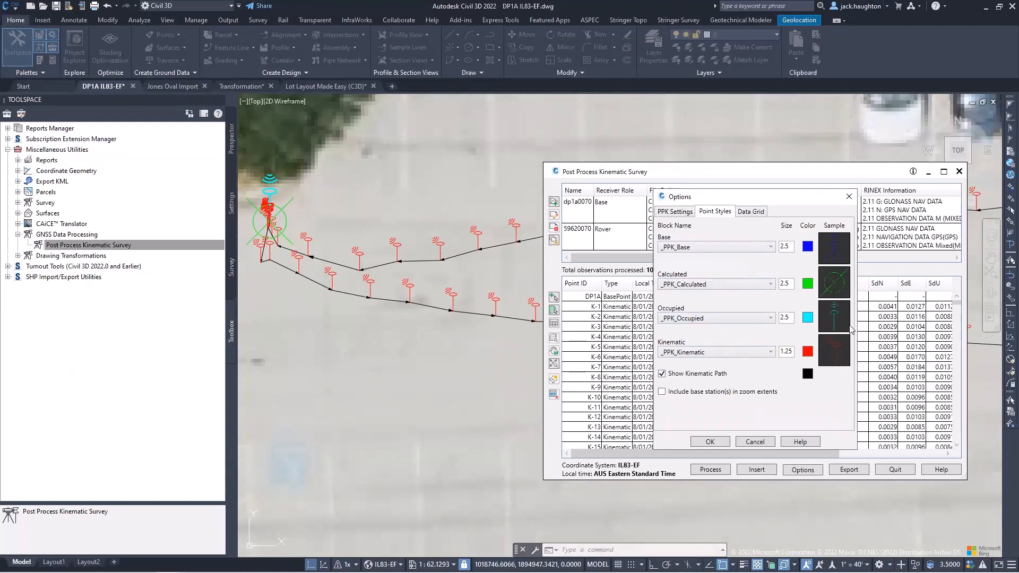
{"action": "left_click", "coordinate": [751, 212]}
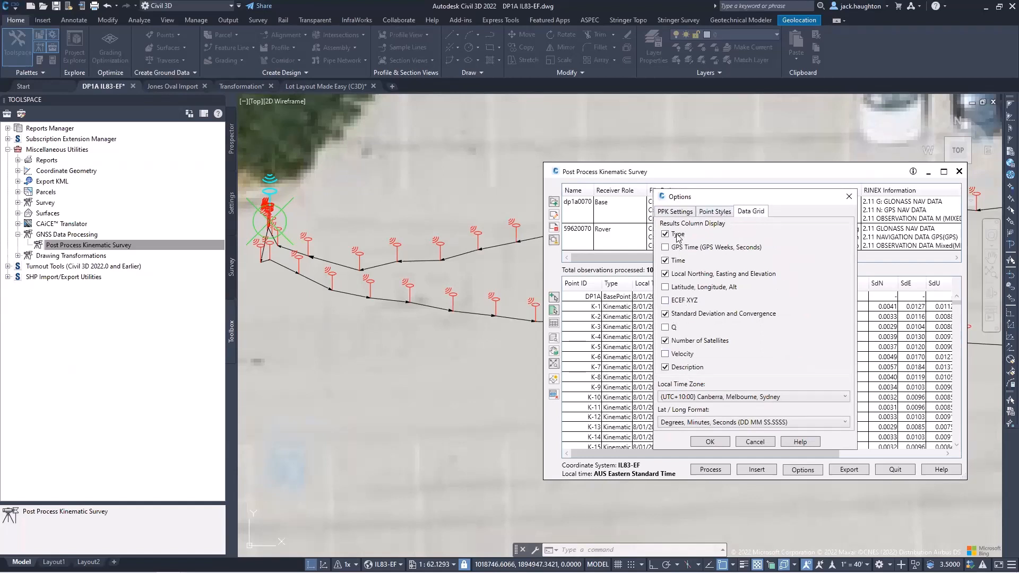
{"action": "left_click_drag", "start_coordinate": [713, 197], "coordinate": [320, 208]}
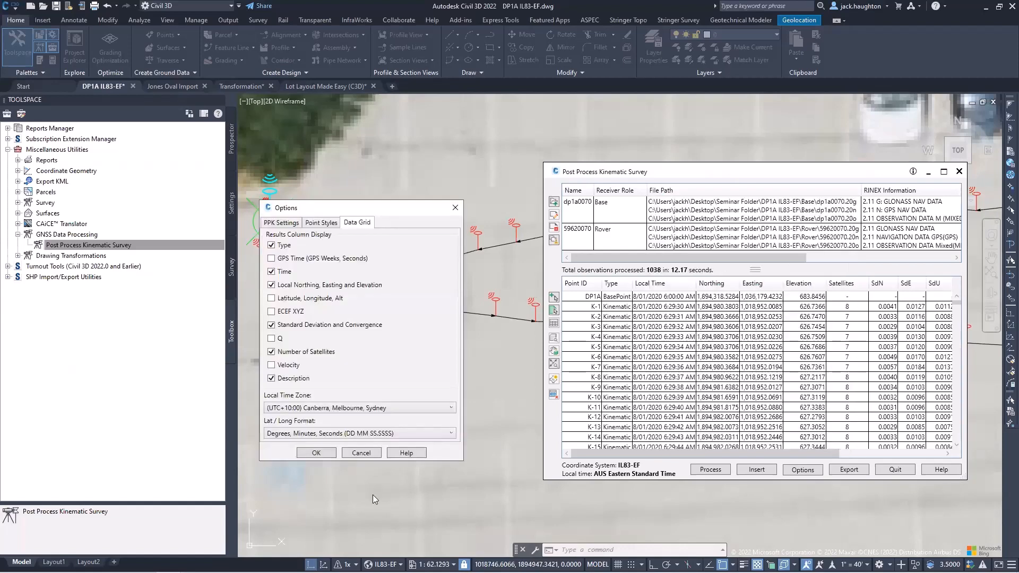
{"action": "left_click", "coordinate": [366, 454]}
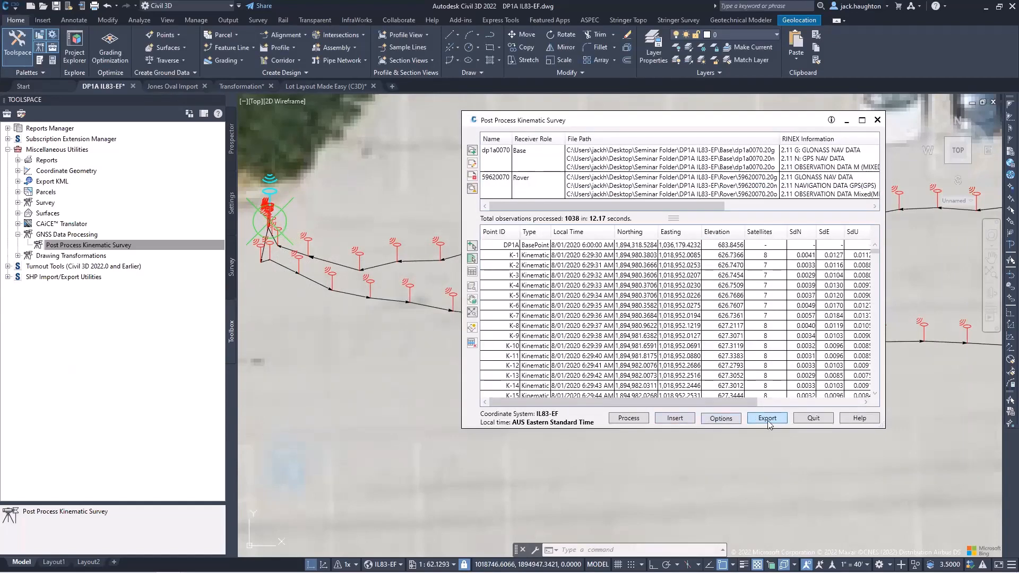
{"action": "left_click", "coordinate": [767, 418]}
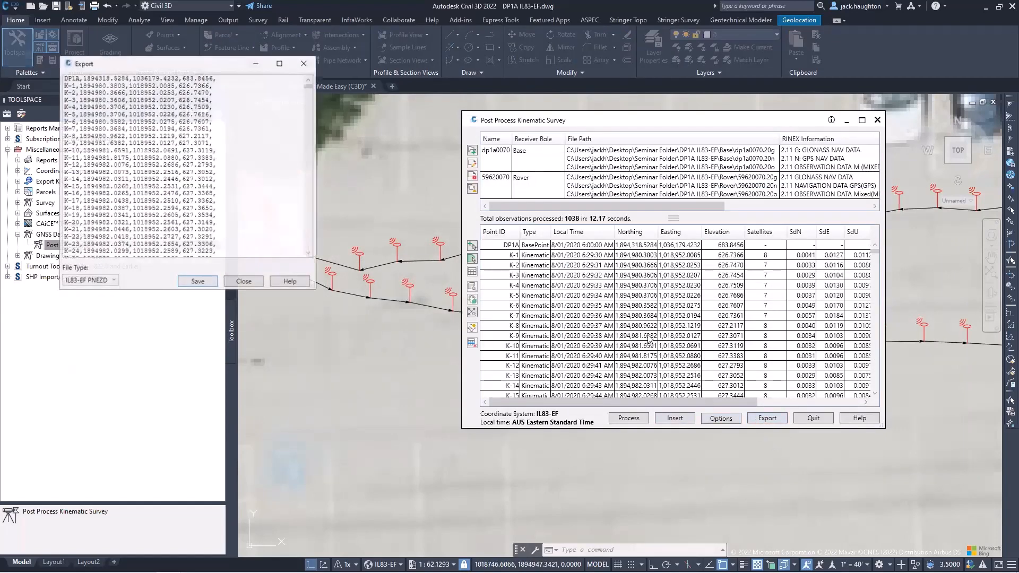
{"action": "left_click", "coordinate": [240, 281]}
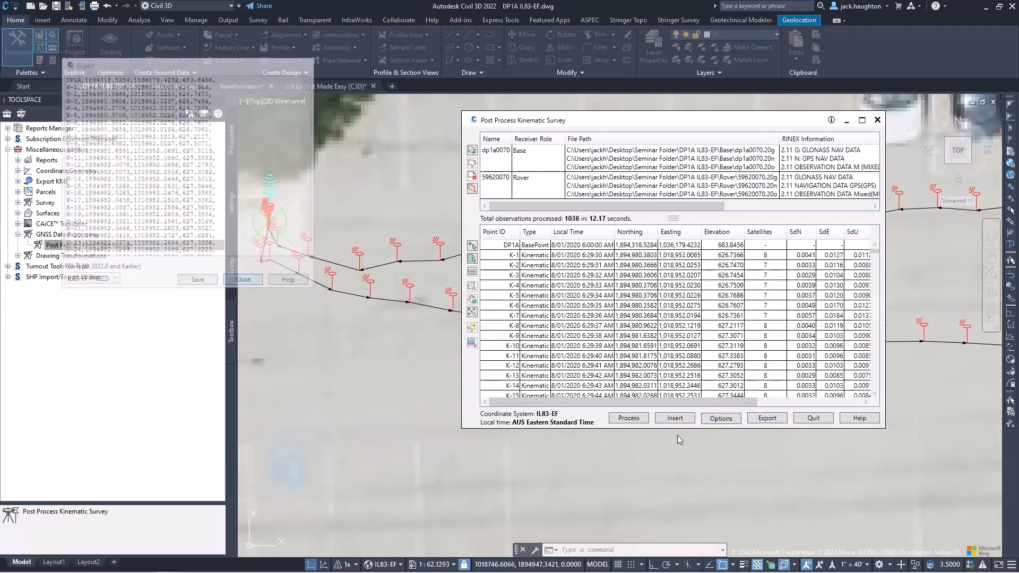
Insert the base, calculated, occupied and kinematic points as Standard-style COGO points in point group PointGroupName, and close the processing tool.
{"action": "left_click", "coordinate": [674, 418]}
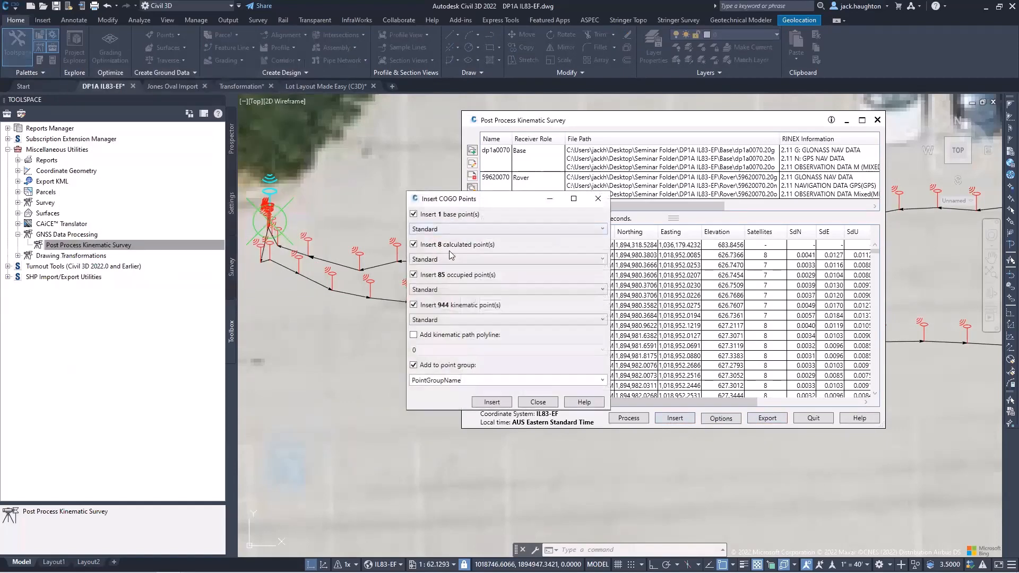
{"action": "left_click", "coordinate": [496, 401]}
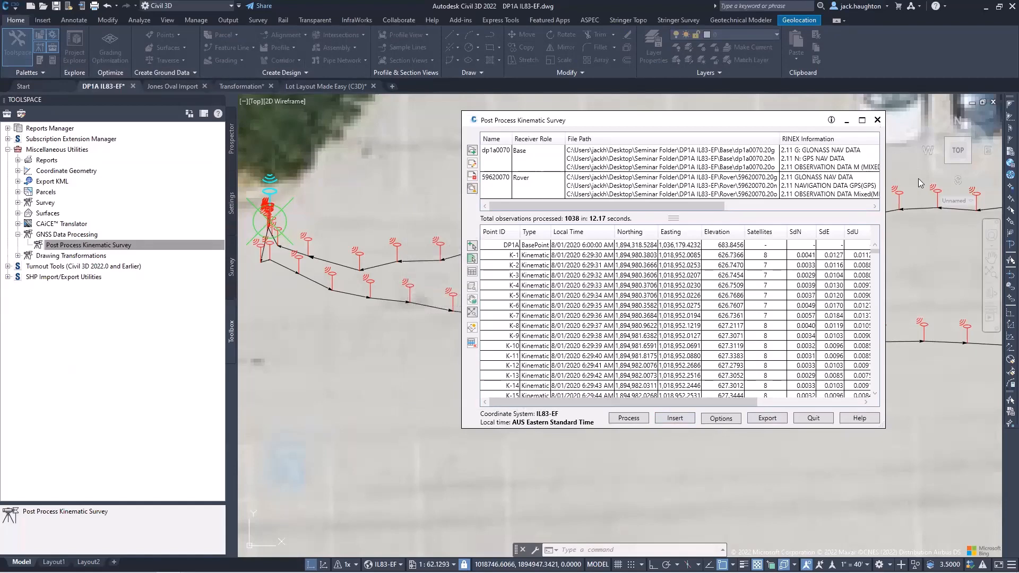
{"action": "left_click", "coordinate": [714, 291]}
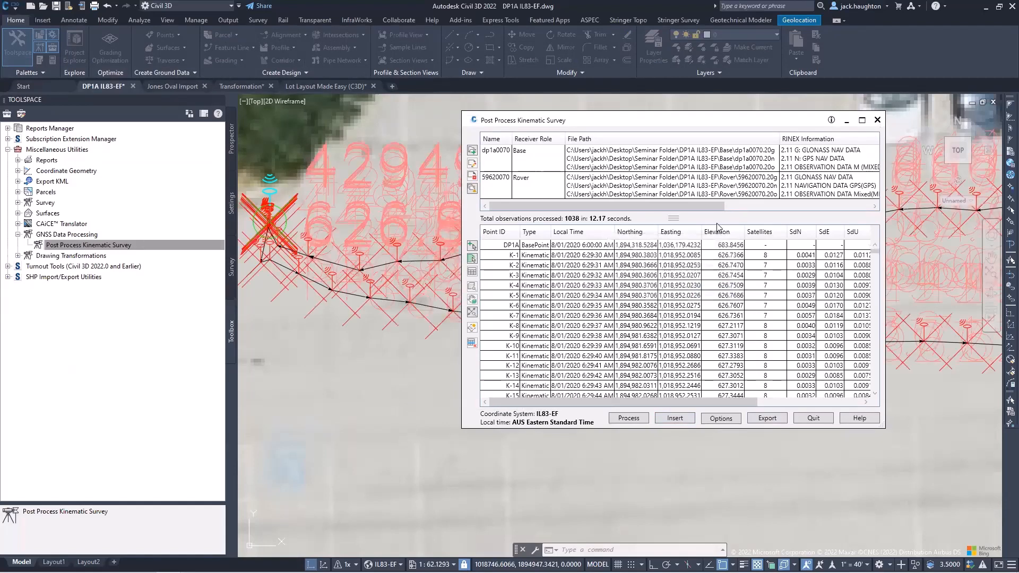
{"action": "left_click", "coordinate": [877, 120]}
{"action": "scroll", "coordinate": [659, 257], "scroll_direction": "down", "scroll_amount": 2}
{"action": "mouse_move", "coordinate": [818, 248]}
{"action": "middle_mouse_down"}
{"action": "mouse_move", "coordinate": [527, 256]}
{"action": "mouse_move", "coordinate": [667, 240]}
{"action": "mouse_move", "coordinate": [556, 251]}
{"action": "mouse_move", "coordinate": [757, 246]}
{"action": "middle_mouse_up"}
{"action": "scroll", "coordinate": [568, 265], "scroll_direction": "down", "scroll_amount": 1}
{"action": "mouse_move", "coordinate": [411, 238]}
{"action": "middle_mouse_down"}
{"action": "mouse_move", "coordinate": [420, 245]}
{"action": "mouse_move", "coordinate": [360, 276]}
{"action": "middle_mouse_up"}
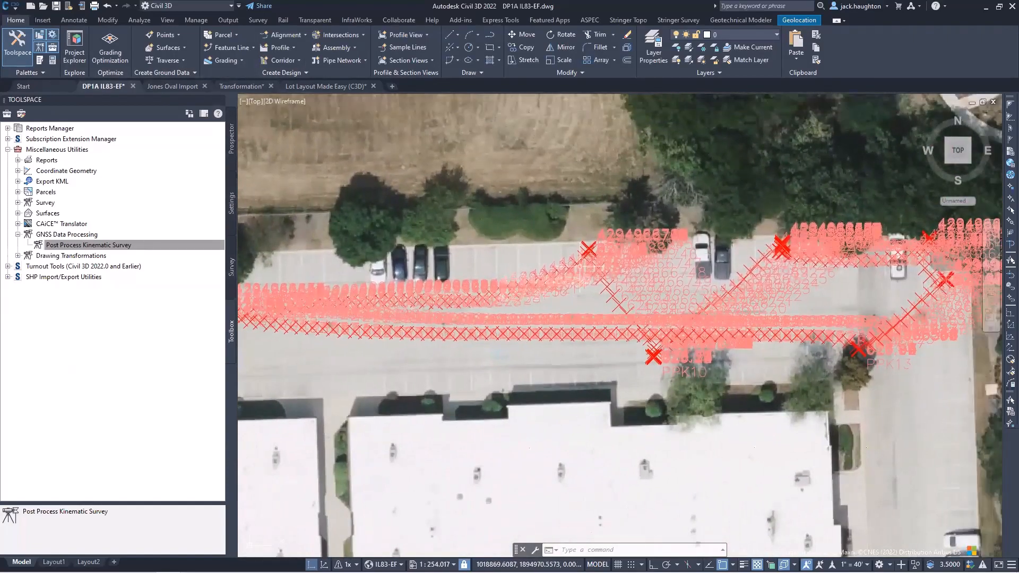
{"action": "middle_click_drag", "start_coordinate": [485, 249], "coordinate": [483, 254]}
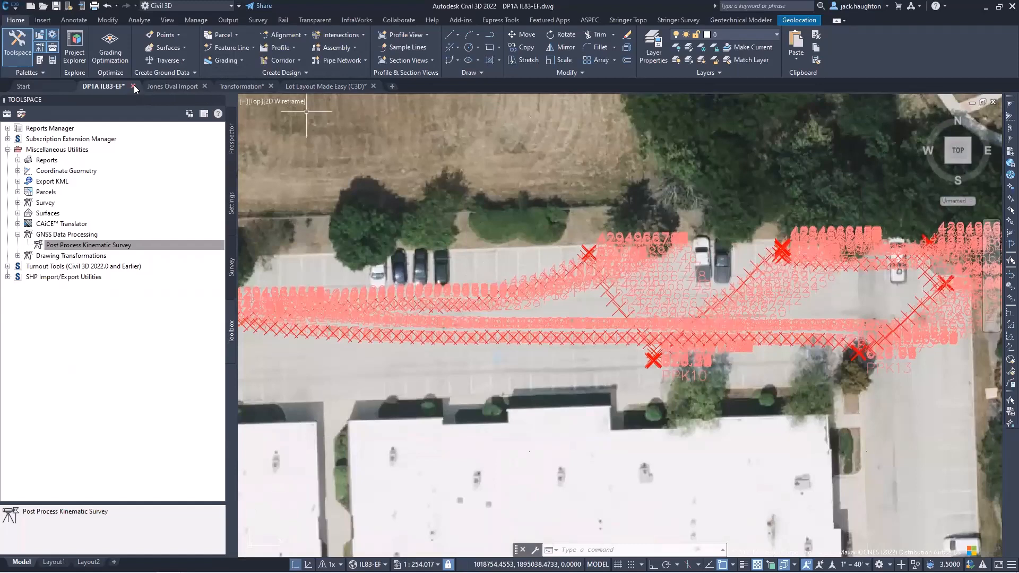
Close the DP1A IL83-EF drawing without saving, dismiss the data folder notice and bring up the Stringer Survey tools for Jones Oval Import.
{"action": "left_click", "coordinate": [133, 87]}
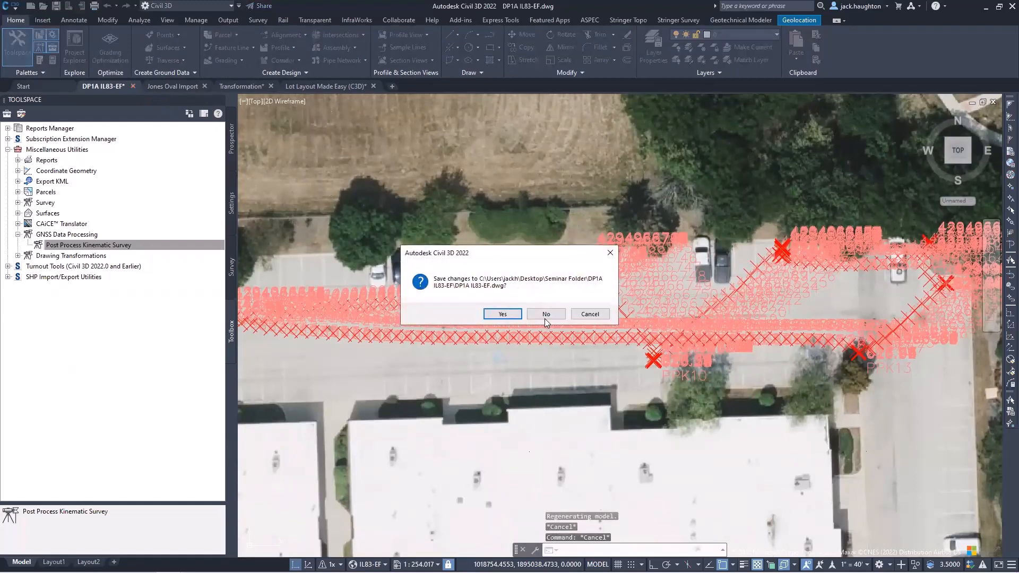
{"action": "left_click", "coordinate": [546, 315]}
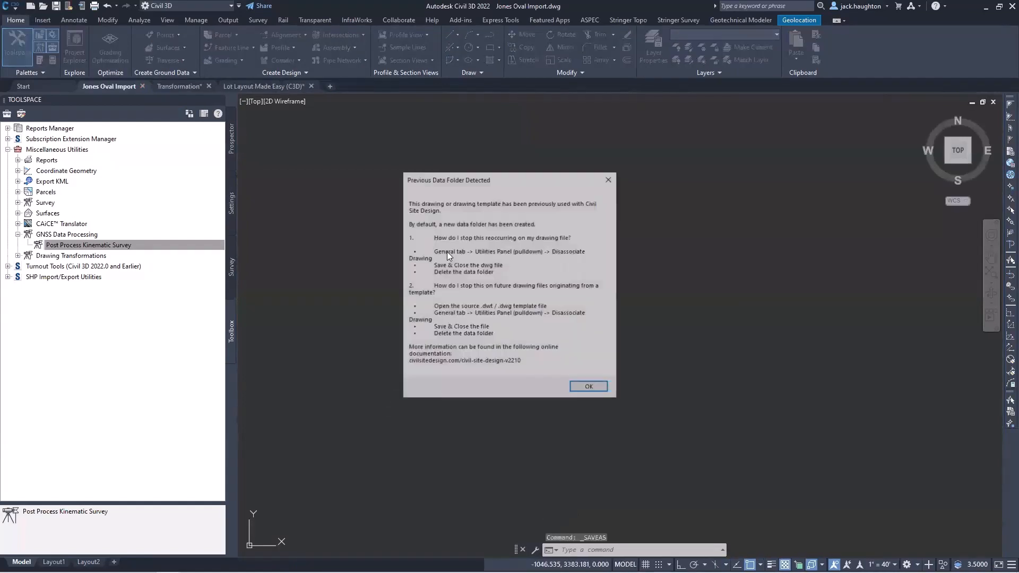
{"action": "left_click", "coordinate": [589, 388]}
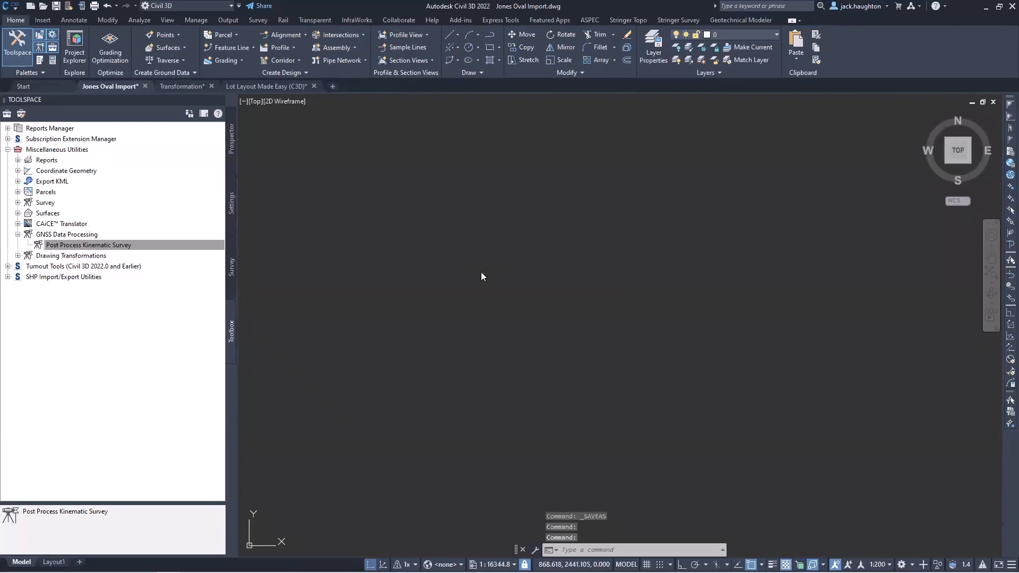
{"action": "left_click", "coordinate": [665, 19]}
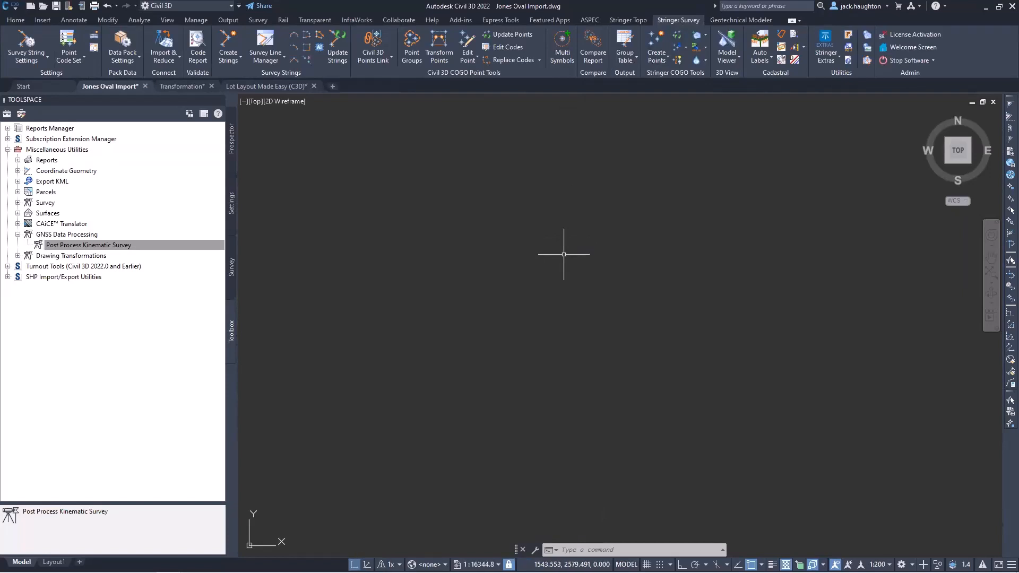
Look through the drawing's Prospector contents and the description key sets in the point settings of Jones Oval Import.
{"action": "left_click", "coordinate": [232, 133]}
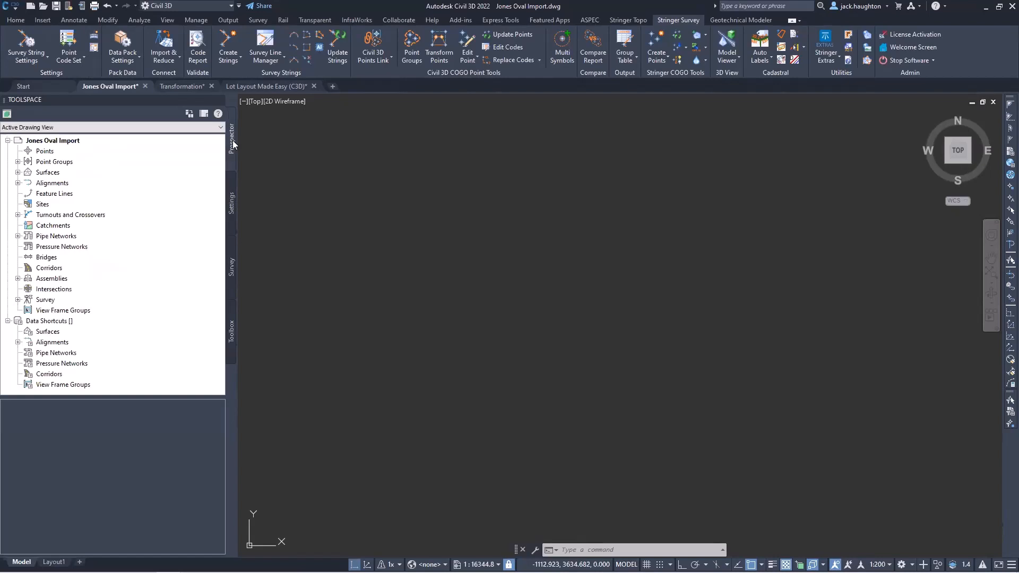
{"action": "left_click", "coordinate": [231, 187]}
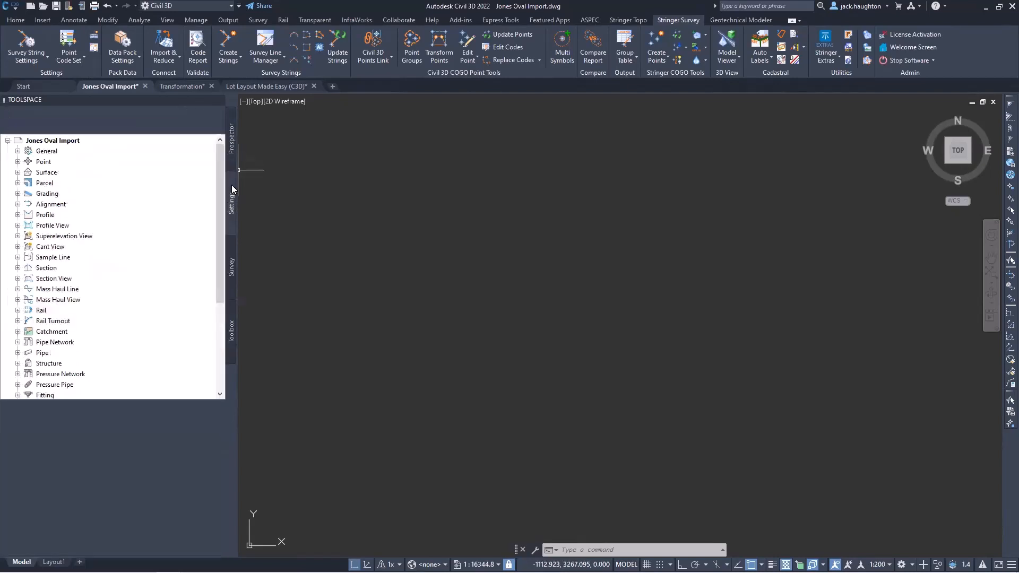
{"action": "left_click", "coordinate": [18, 162]}
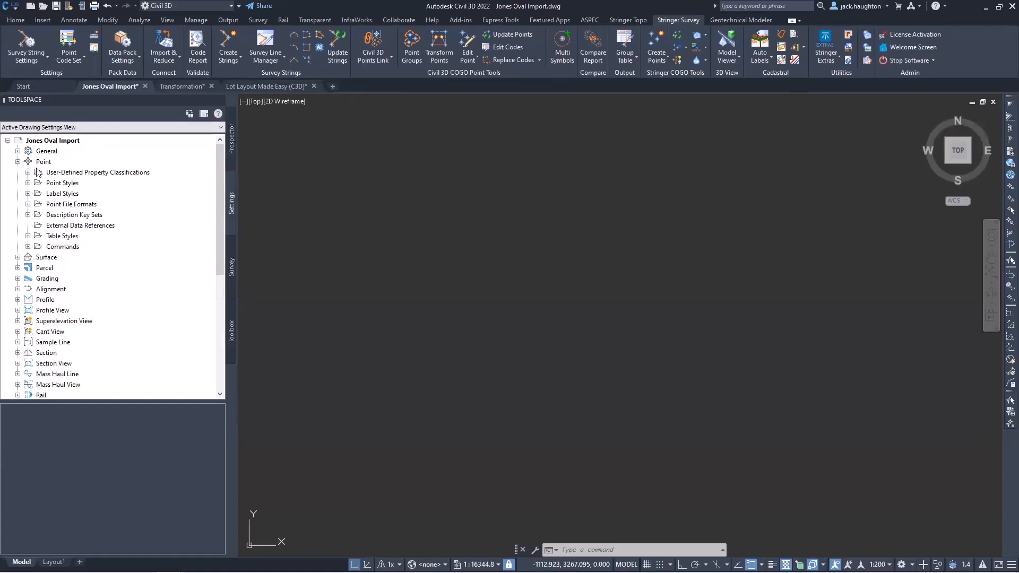
{"action": "left_click", "coordinate": [28, 214]}
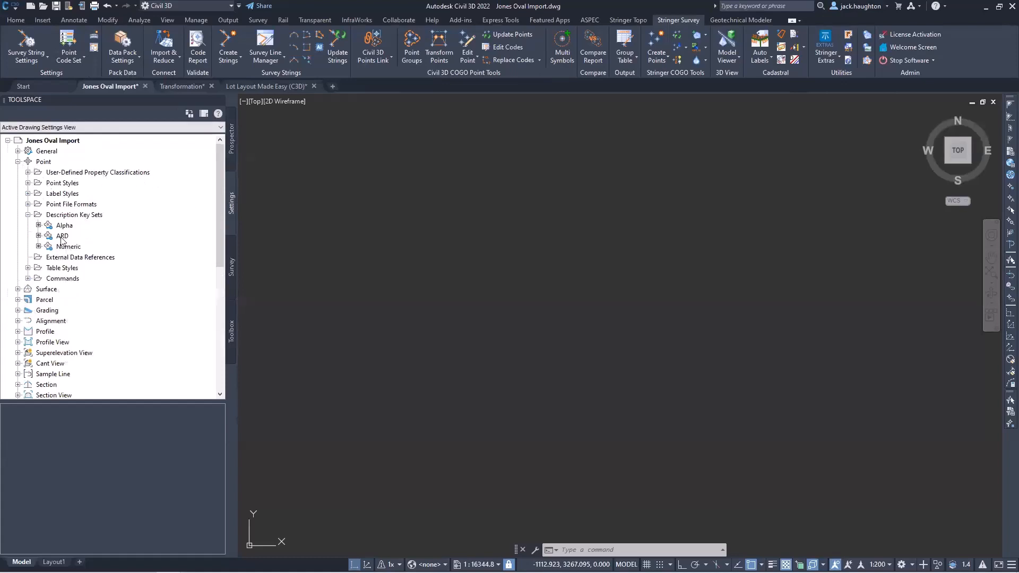
{"action": "left_click", "coordinate": [28, 215]}
{"action": "left_click", "coordinate": [17, 162]}
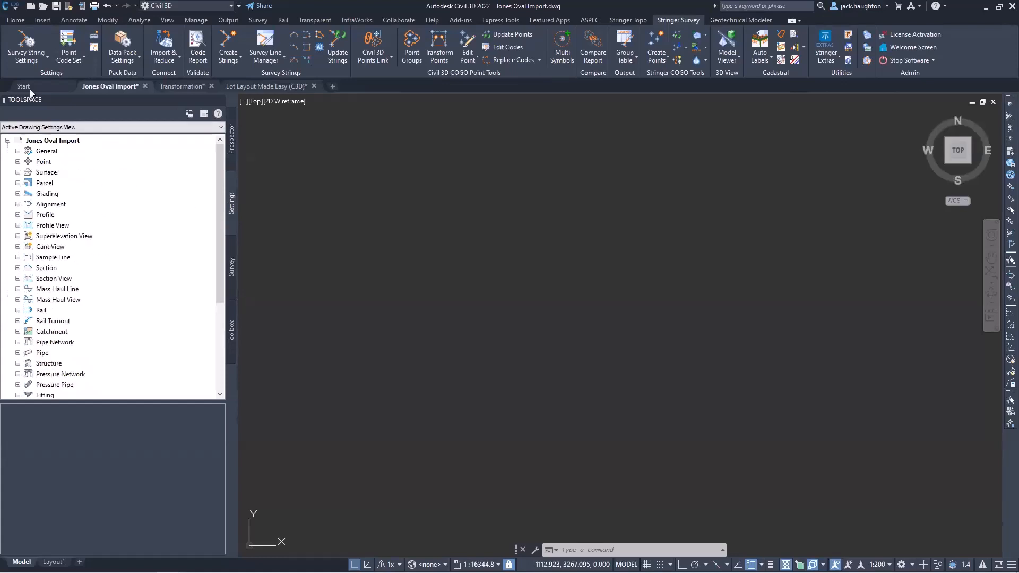
Review the 2D and 3D linework and layer options for code 001* in the Numeric (Individual Layers) survey line table, and apply the tables.
{"action": "left_click", "coordinate": [35, 42]}
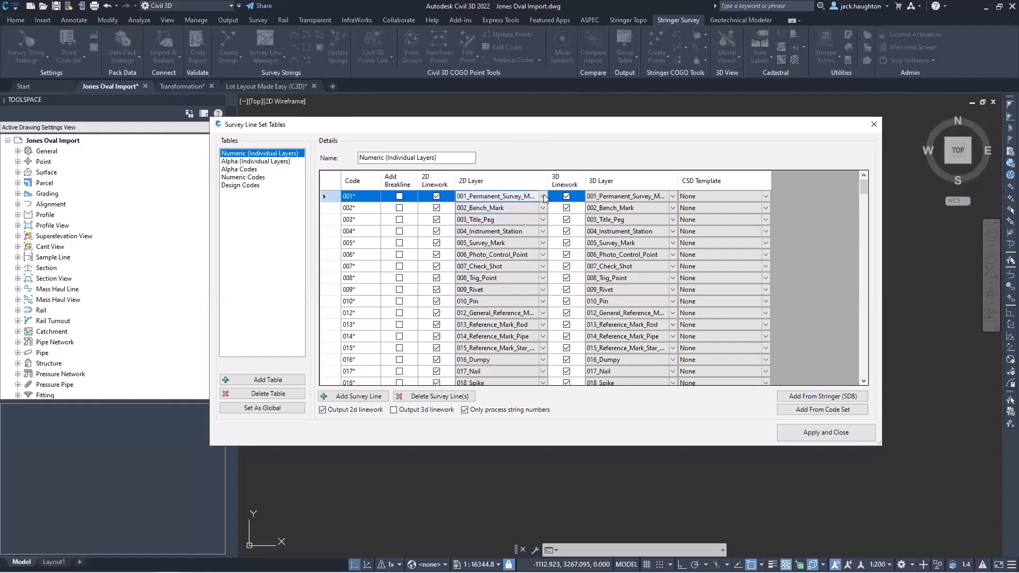
{"action": "left_click", "coordinate": [543, 196]}
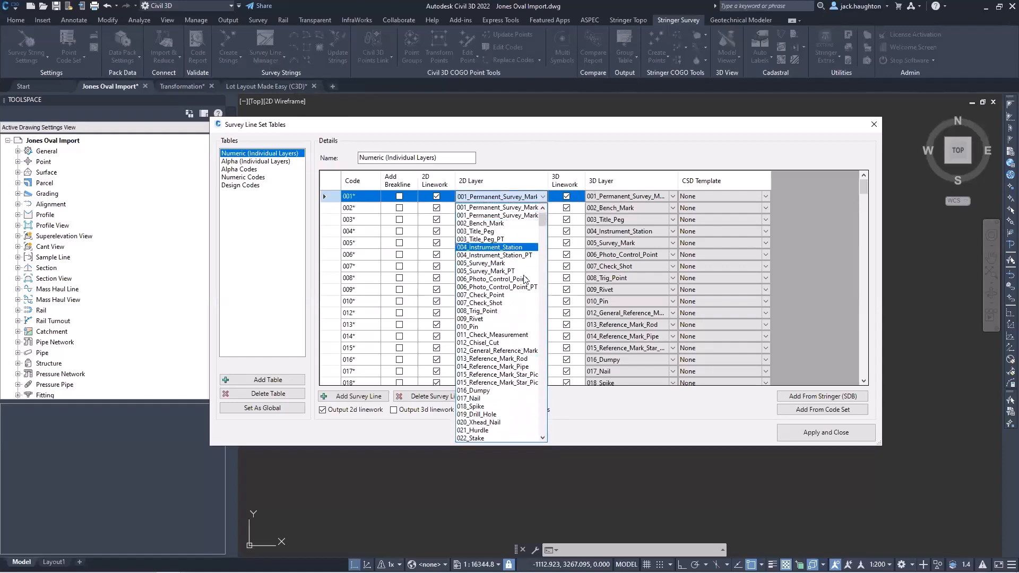
{"action": "left_click", "coordinate": [530, 151]}
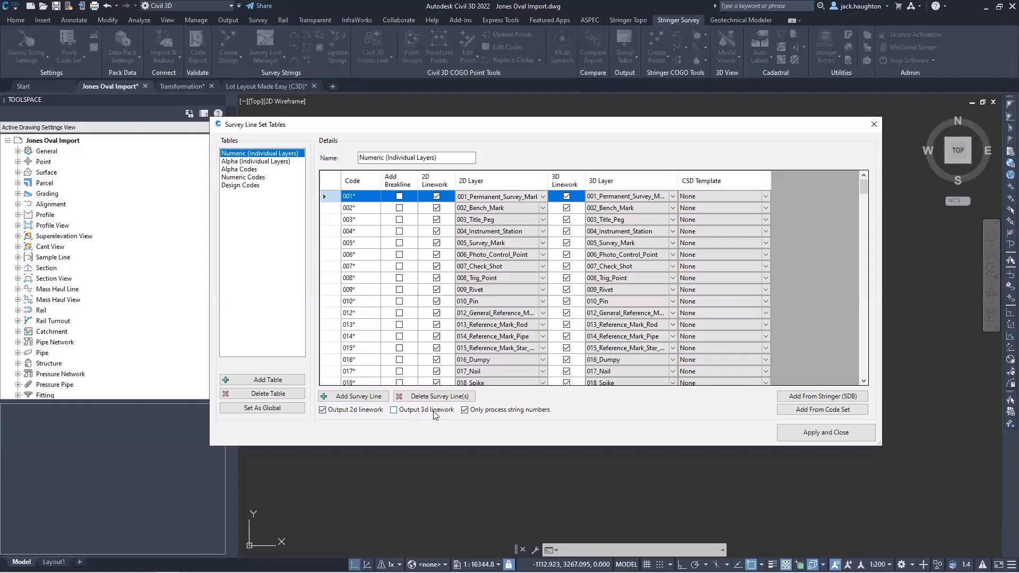
{"action": "left_click", "coordinate": [566, 196]}
{"action": "left_click", "coordinate": [815, 434]}
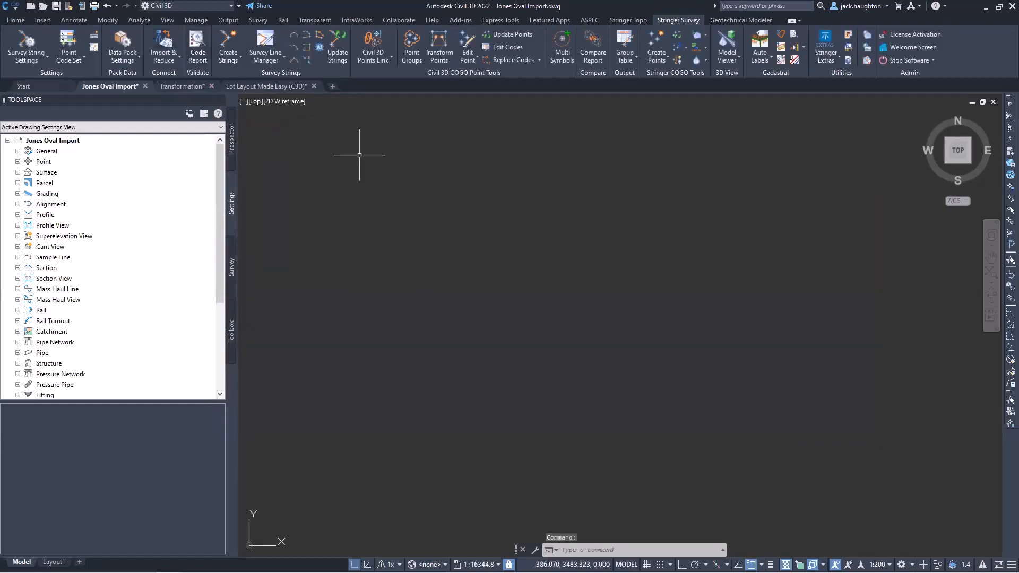
Switch to Stringer Connect and create a project named Jones Oval using Civil 3D Cogo Points, checking its advanced settings.
{"action": "left_click", "coordinate": [171, 51]}
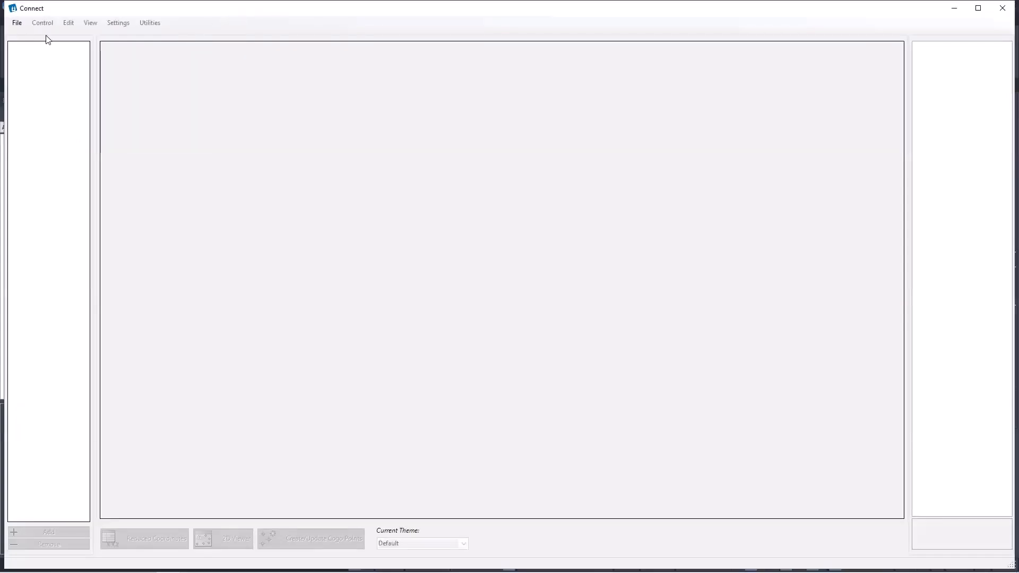
{"action": "left_click", "coordinate": [18, 23]}
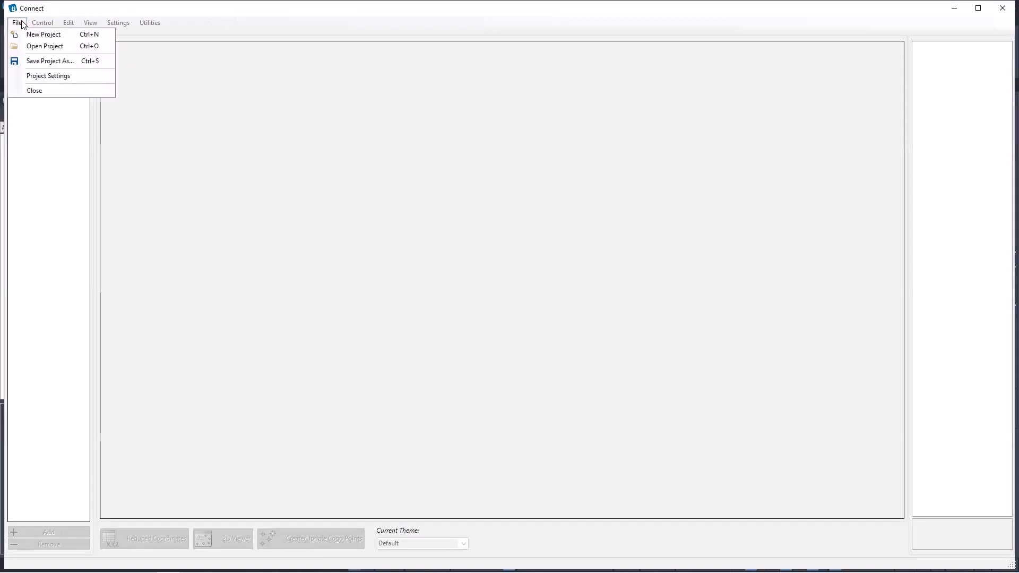
{"action": "left_click", "coordinate": [40, 35]}
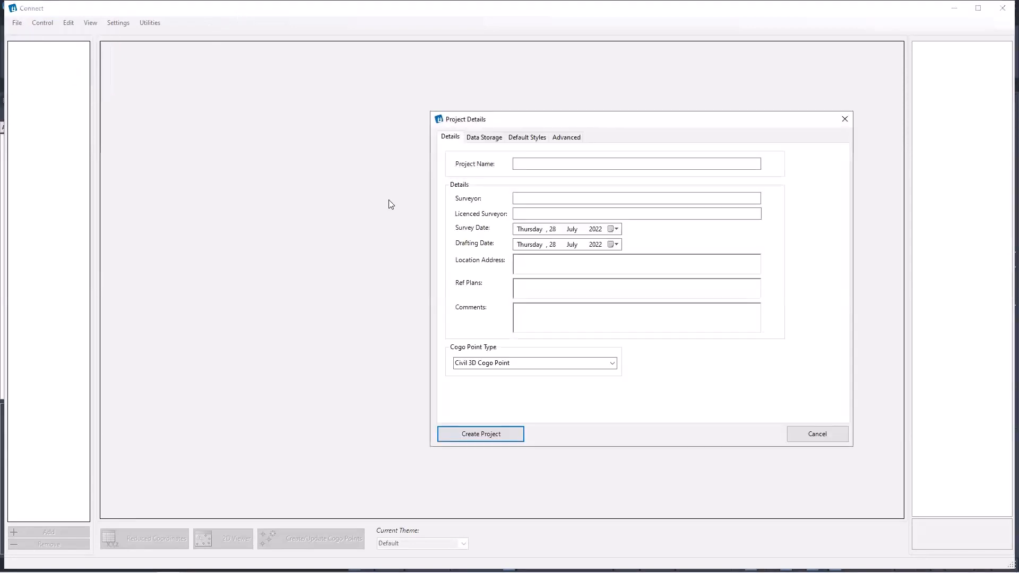
{"action": "left_click", "coordinate": [516, 164]}
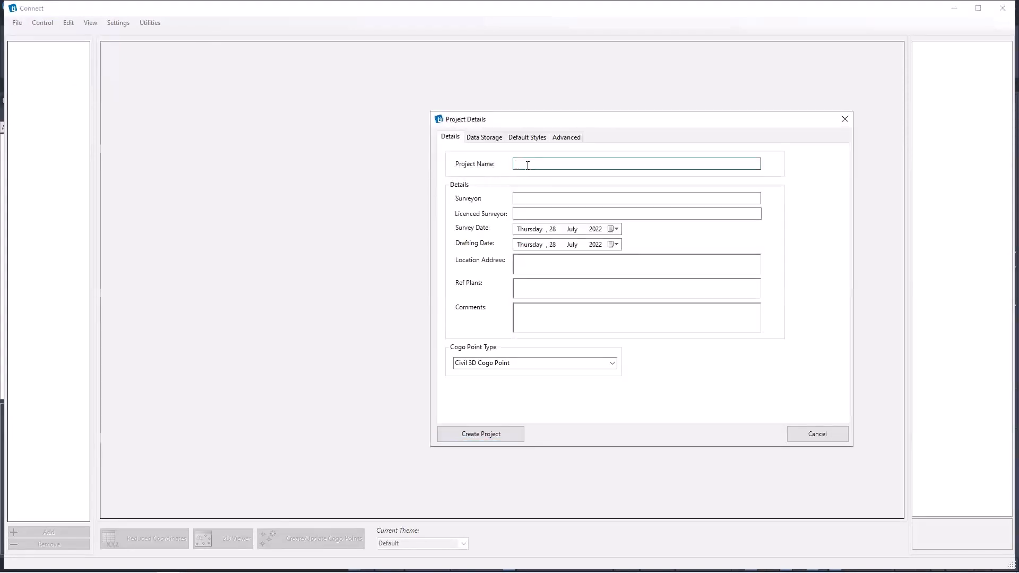
{"action": "type", "text": "Jones Oval"}
{"action": "left_click", "coordinate": [575, 139]}
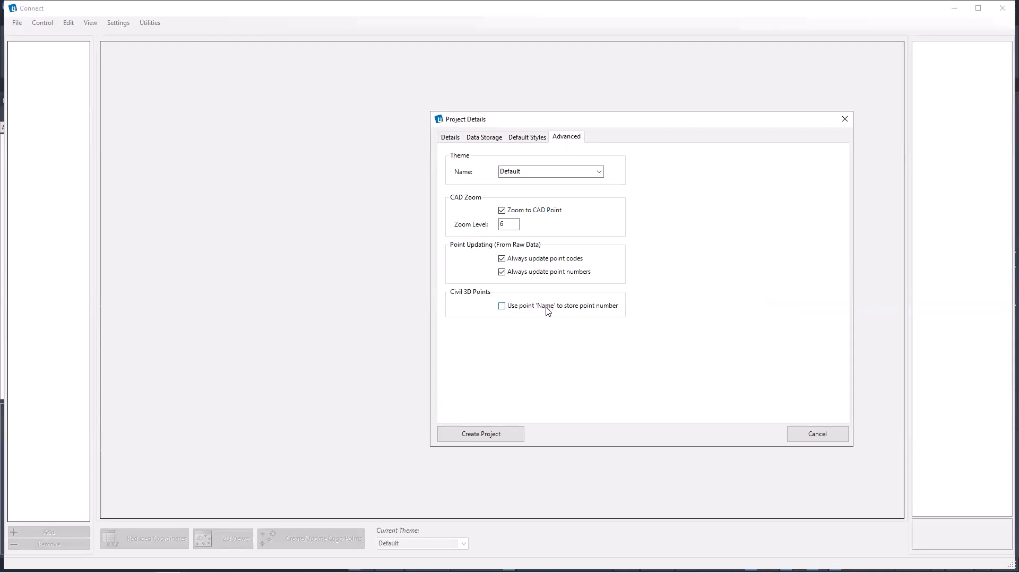
{"action": "left_click", "coordinate": [446, 137]}
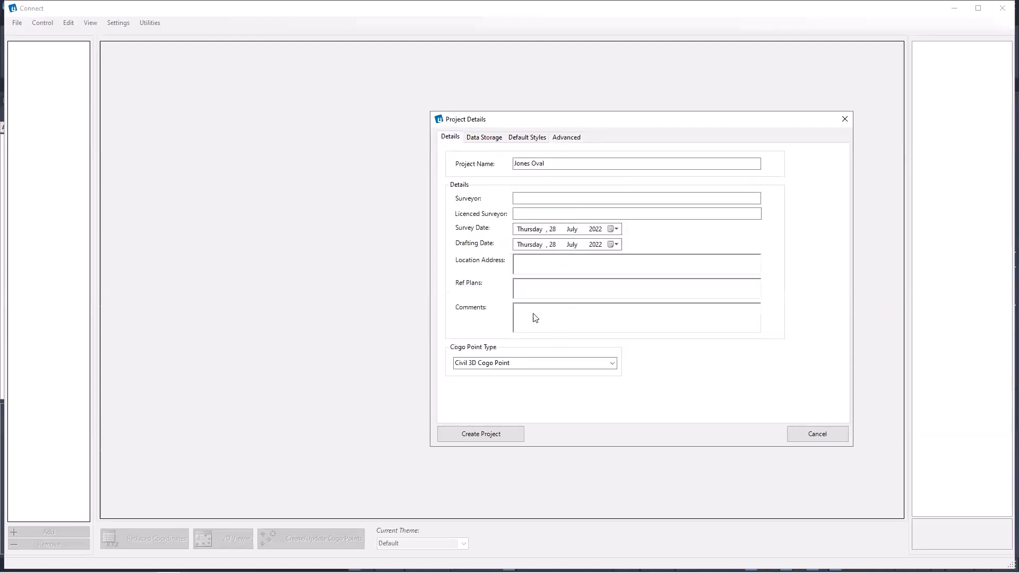
{"action": "left_click", "coordinate": [509, 430]}
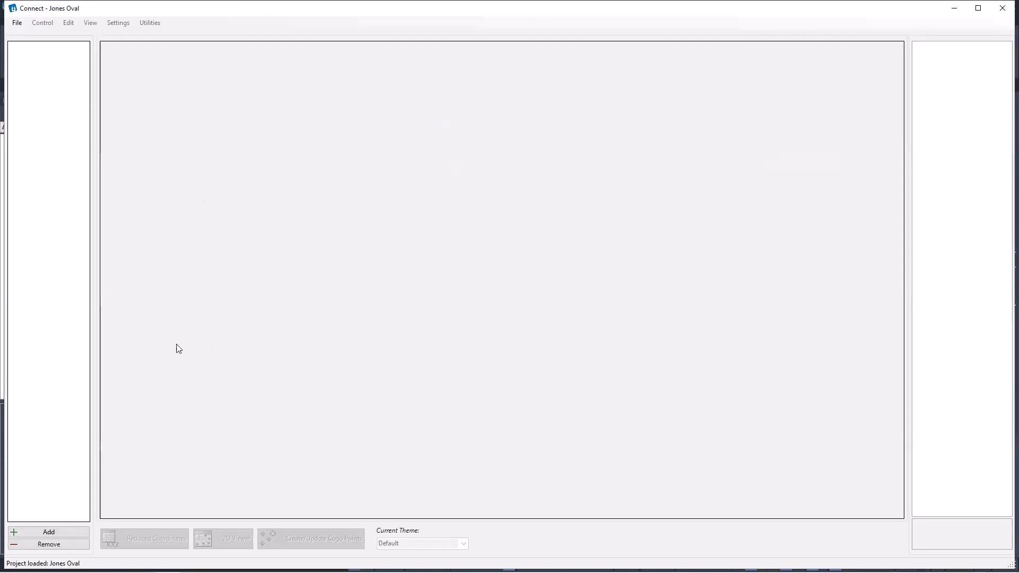
Add the SDR Sokkia file Field Survey.SDR from the Demo folder as raw data named Day 1.
{"action": "left_click", "coordinate": [68, 533]}
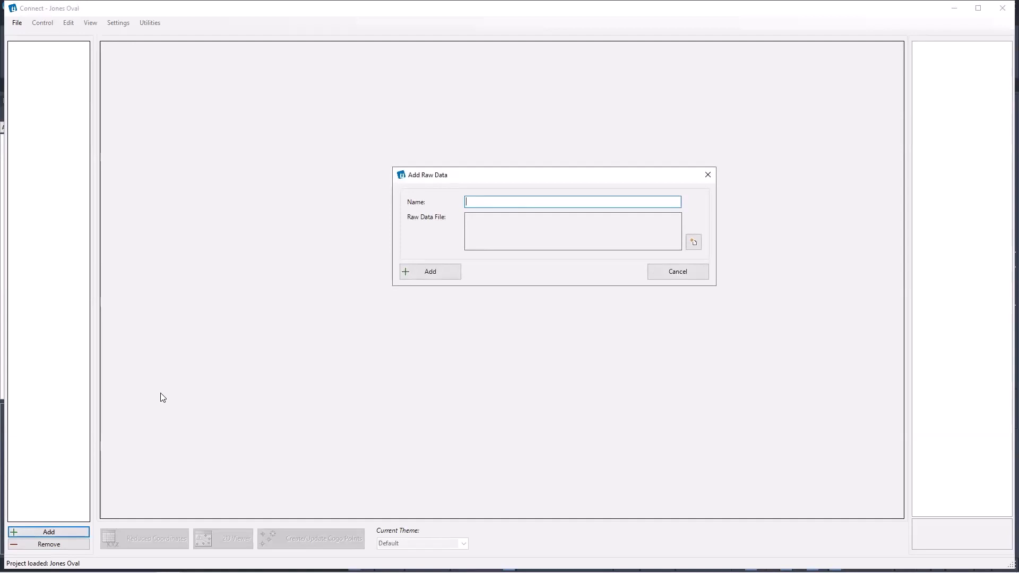
{"action": "type", "text": "Day 1"}
{"action": "left_click", "coordinate": [695, 245]}
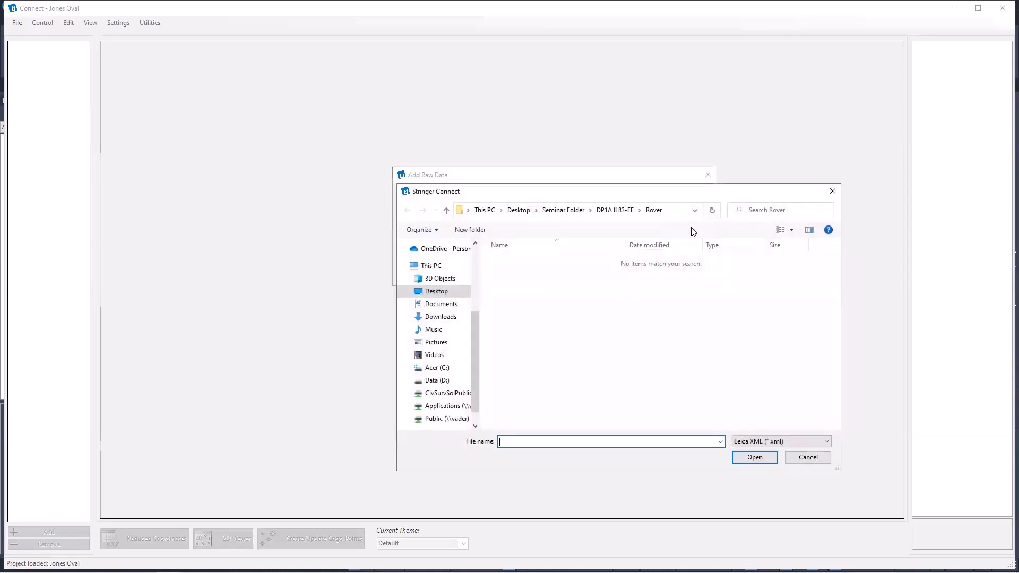
{"action": "scroll", "coordinate": [435, 281], "scroll_direction": "up", "scroll_amount": 3}
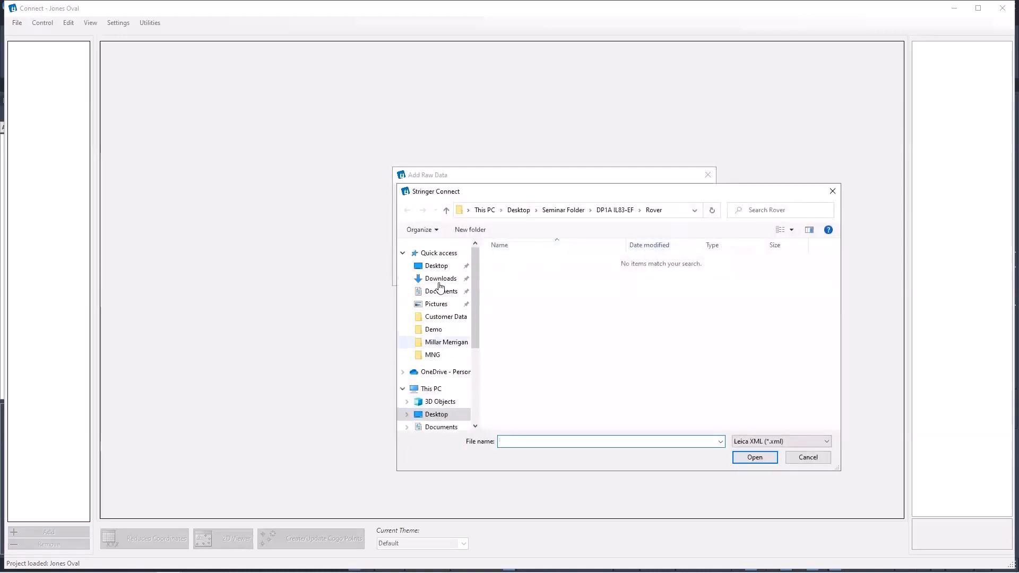
{"action": "left_click", "coordinate": [444, 330]}
{"action": "left_click", "coordinate": [804, 442]}
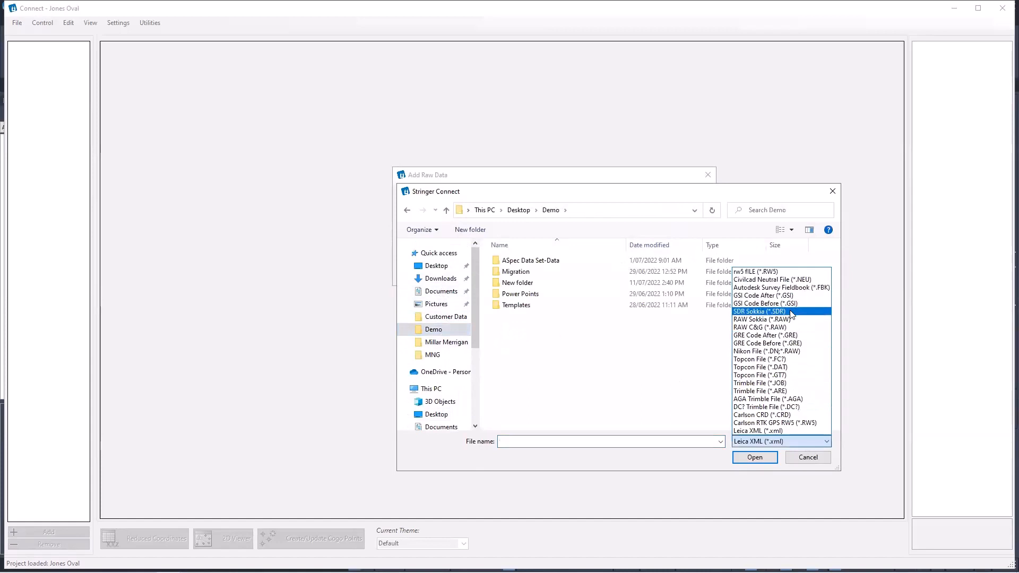
{"action": "left_click", "coordinate": [791, 312]}
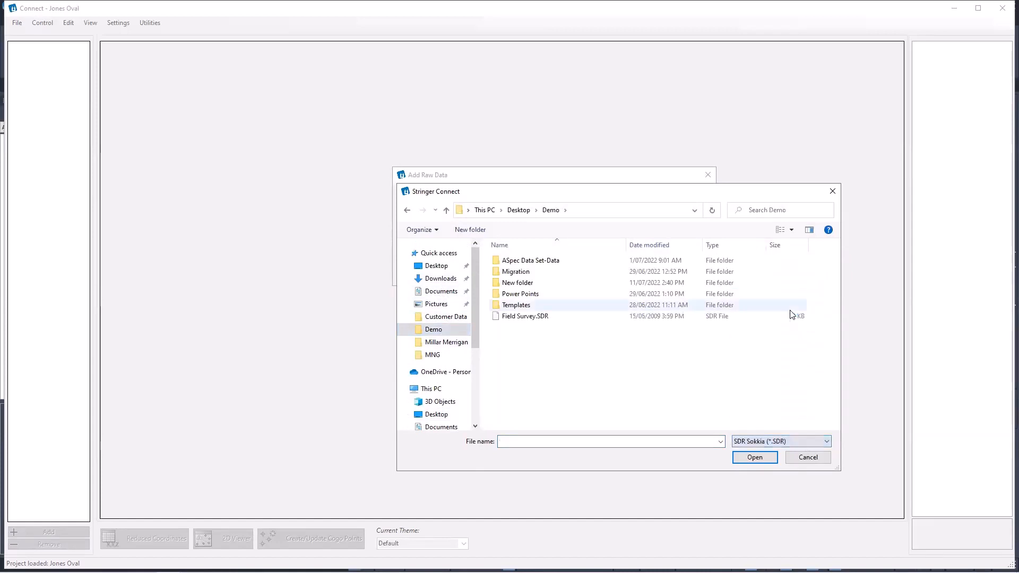
{"action": "double_click", "coordinate": [662, 316]}
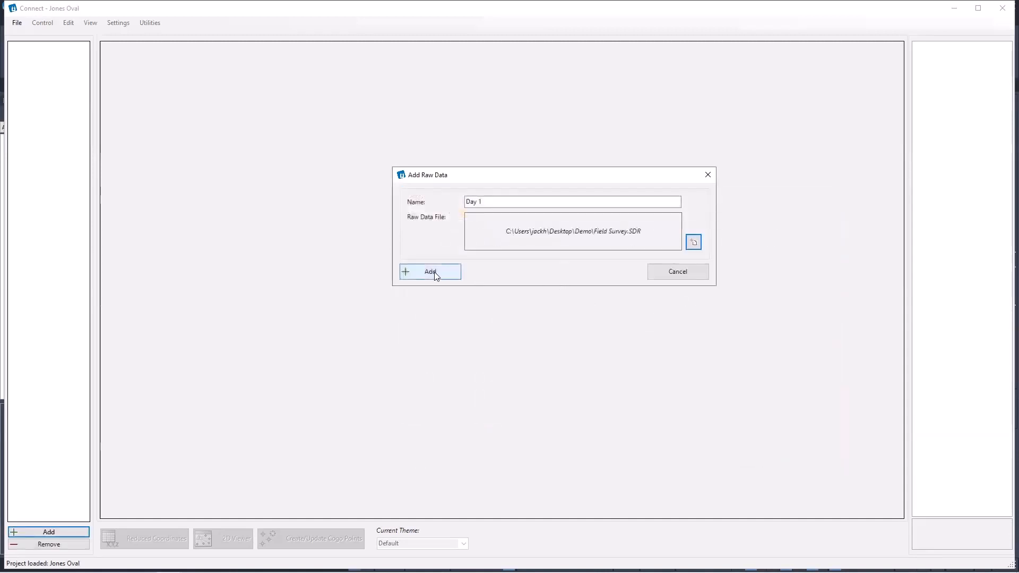
{"action": "left_click", "coordinate": [434, 271]}
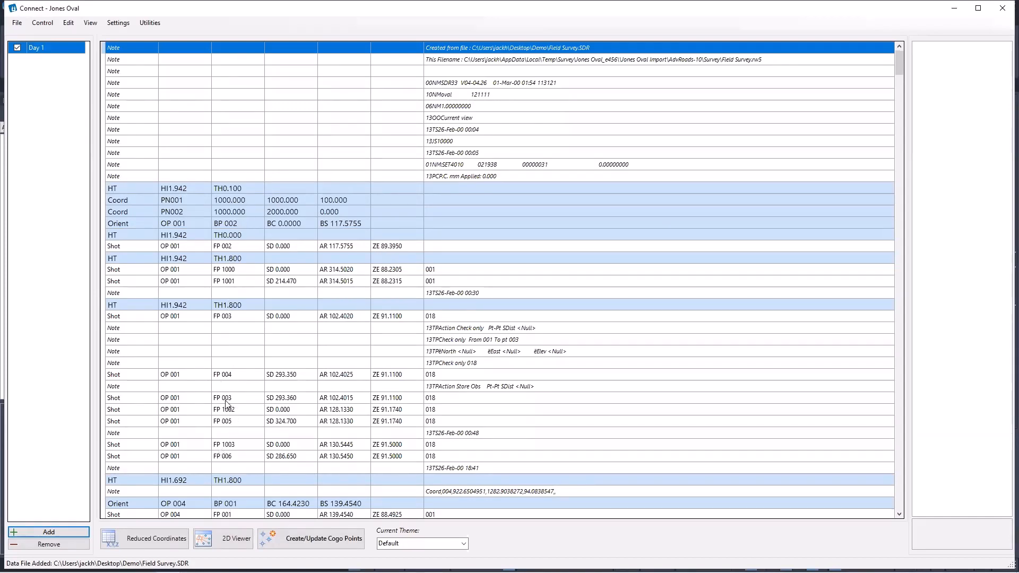
Set the slope distance of the shot from station 004 to point 1008 to 178.160.
{"action": "scroll", "coordinate": [227, 407], "scroll_direction": "down", "scroll_amount": 1}
{"action": "scroll", "coordinate": [212, 383], "scroll_direction": "down", "scroll_amount": 1}
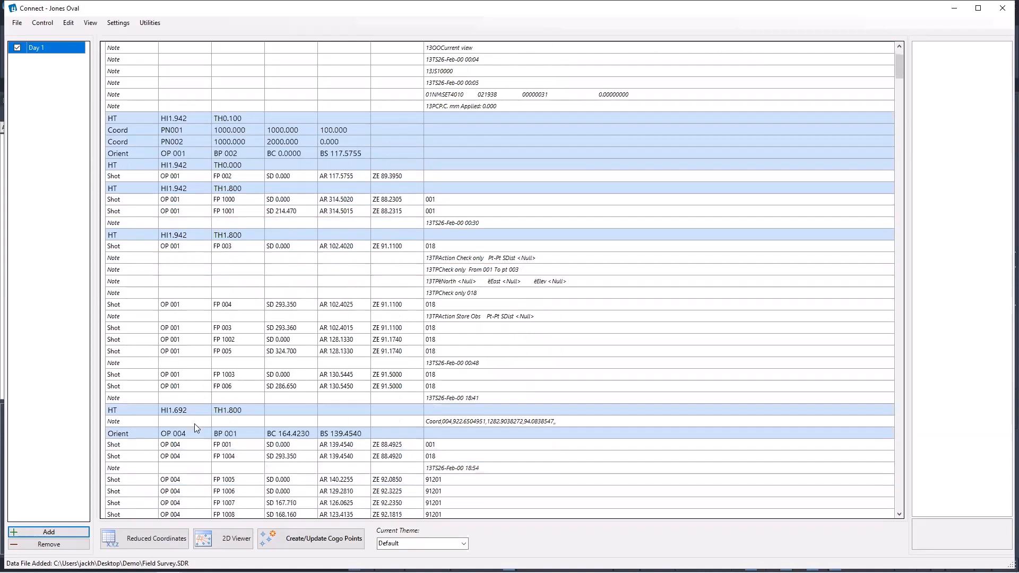
{"action": "scroll", "coordinate": [195, 419], "scroll_direction": "down", "scroll_amount": 1}
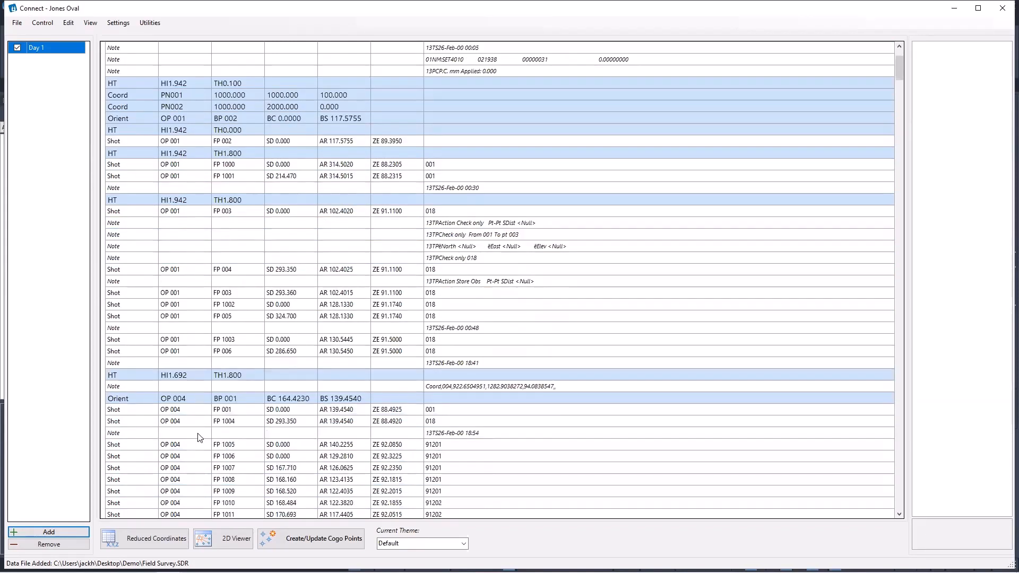
{"action": "left_click", "coordinate": [190, 481]}
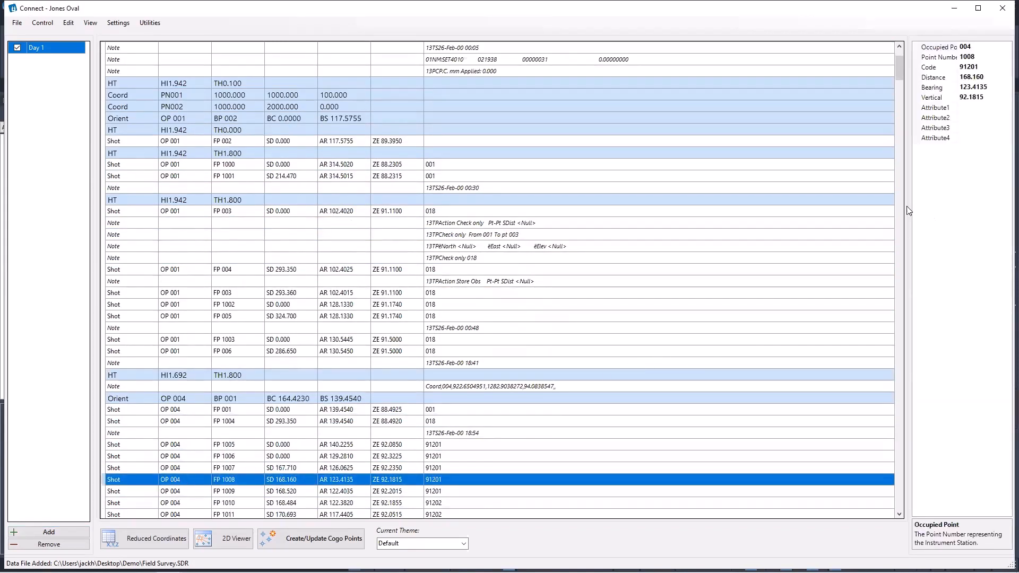
{"action": "left_click", "coordinate": [963, 79]}
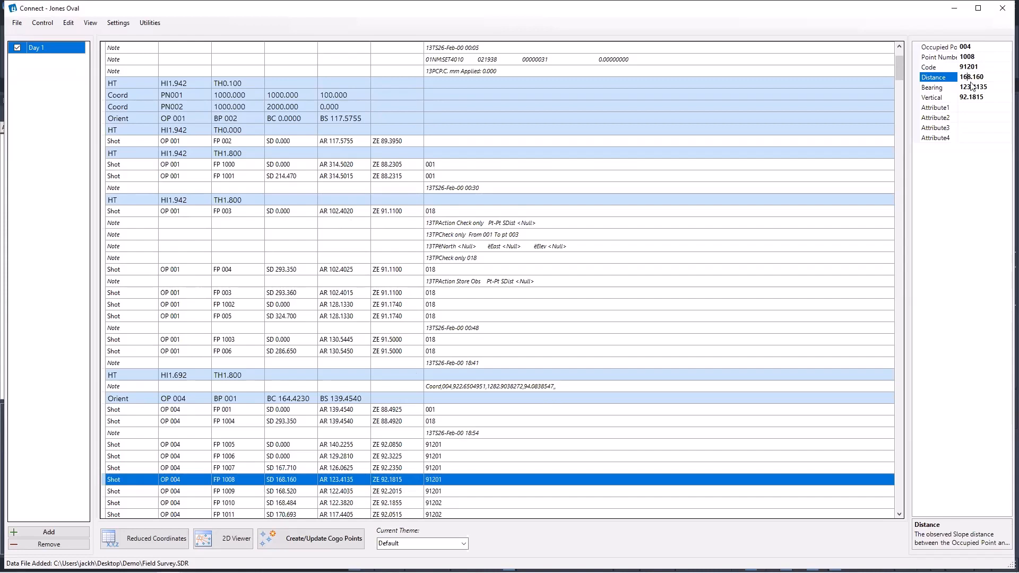
{"action": "key", "text": "BackSpace"}
{"action": "type", "text": "7"}
{"action": "left_click", "coordinate": [154, 488]}
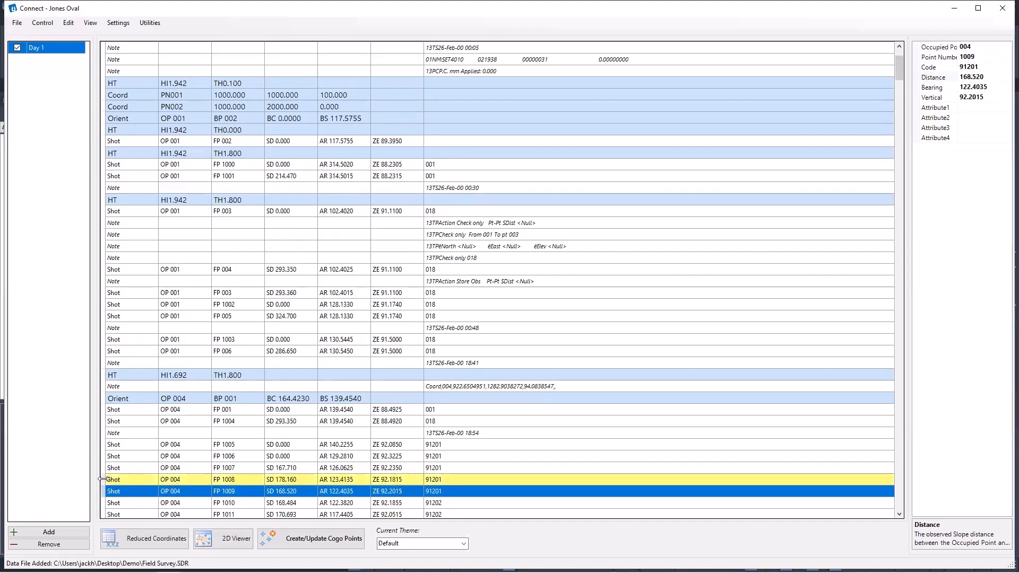
Reset the edited shot to point 1008 to its original raw data values and check its row in the observations.
{"action": "left_click", "coordinate": [467, 483]}
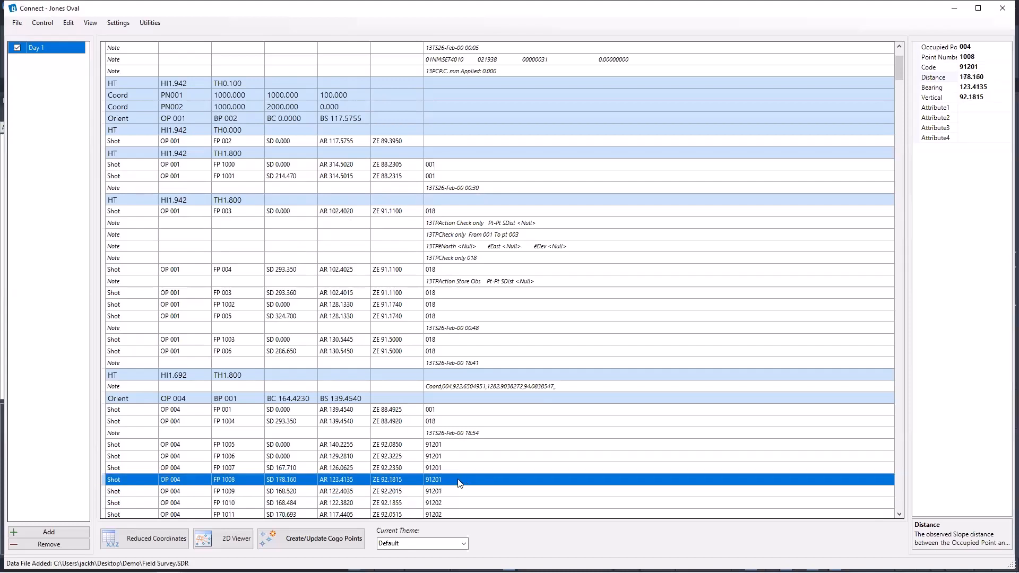
{"action": "right_click", "coordinate": [459, 483]}
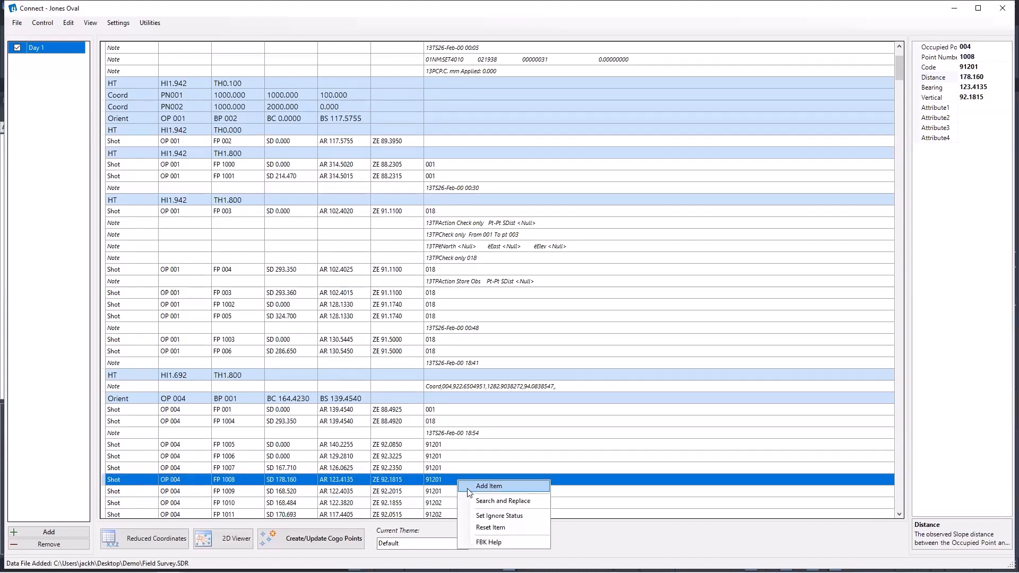
{"action": "left_click", "coordinate": [490, 526]}
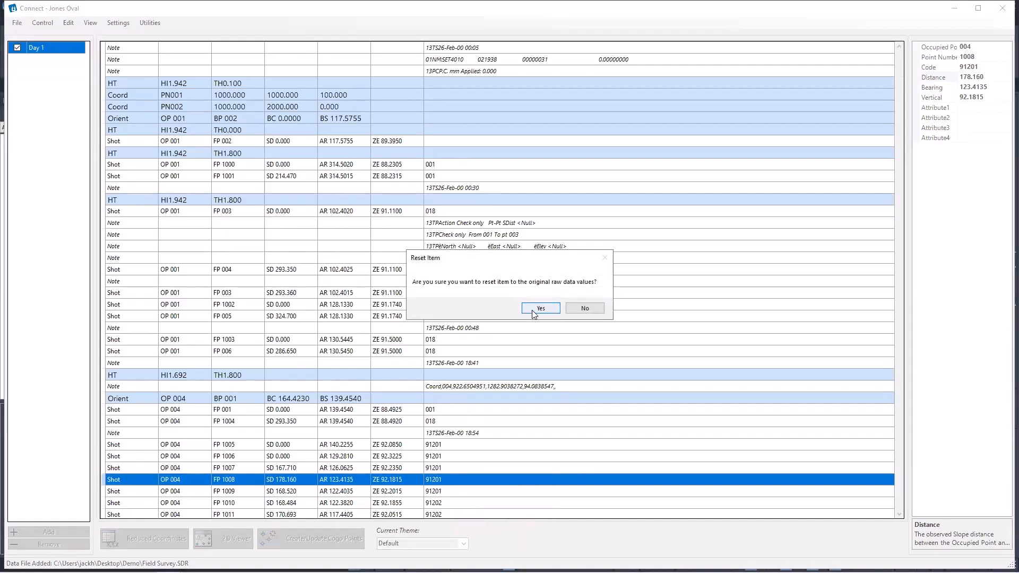
{"action": "left_click", "coordinate": [534, 315]}
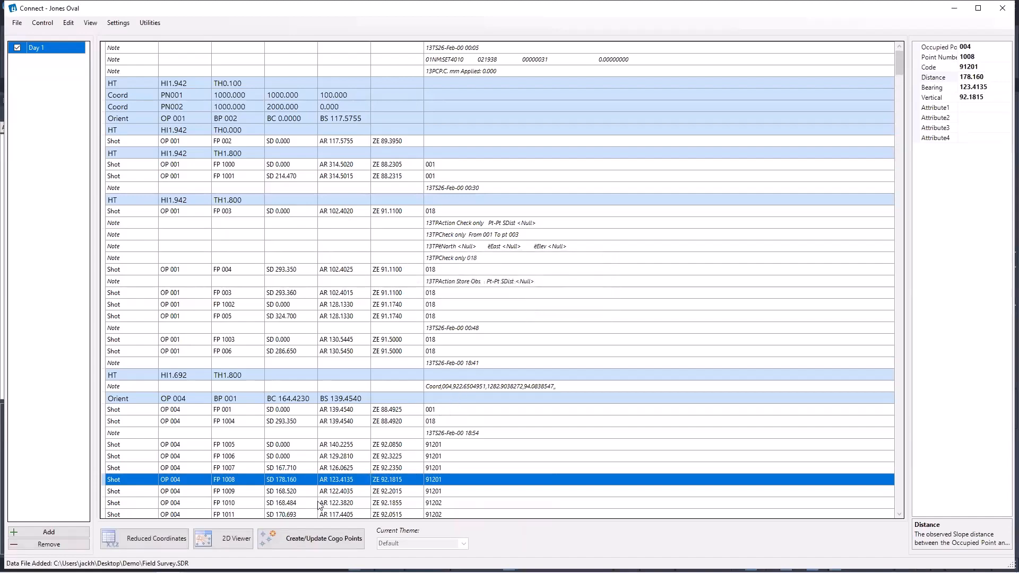
{"action": "scroll", "coordinate": [463, 336], "scroll_direction": "down", "scroll_amount": 1}
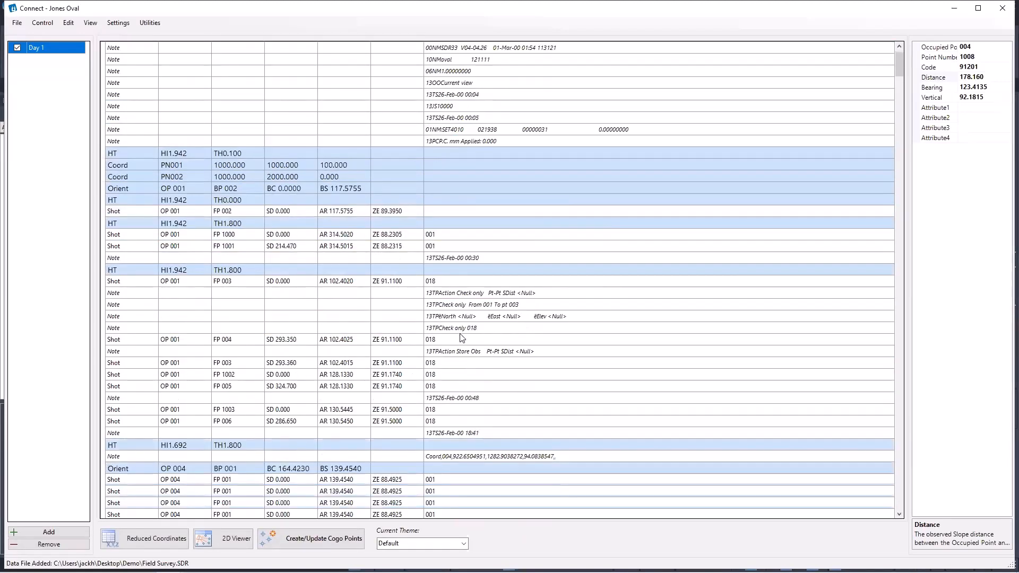
{"action": "scroll", "coordinate": [462, 335], "scroll_direction": "down", "scroll_amount": 9}
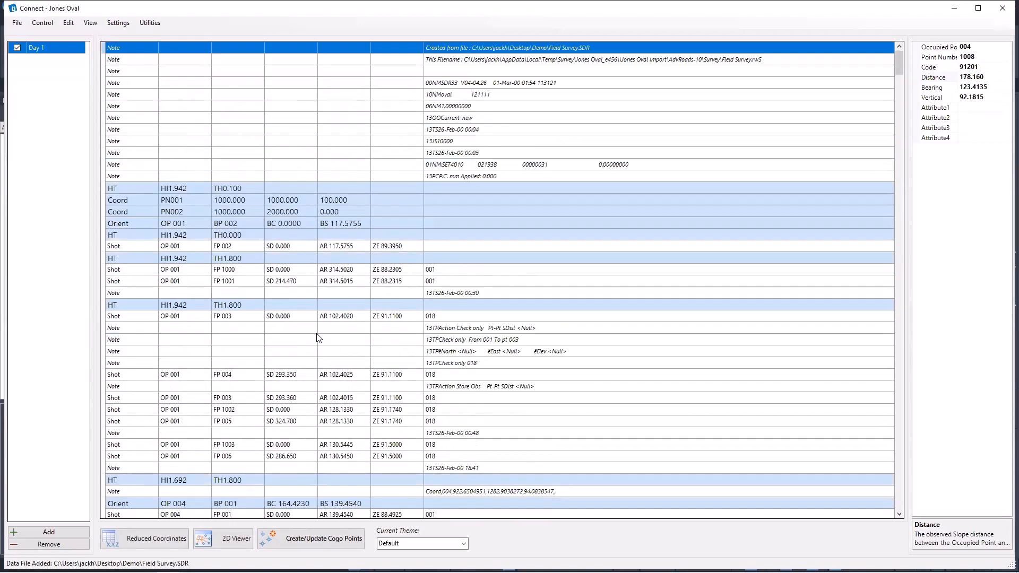
{"action": "scroll", "coordinate": [282, 328], "scroll_direction": "down", "scroll_amount": 9}
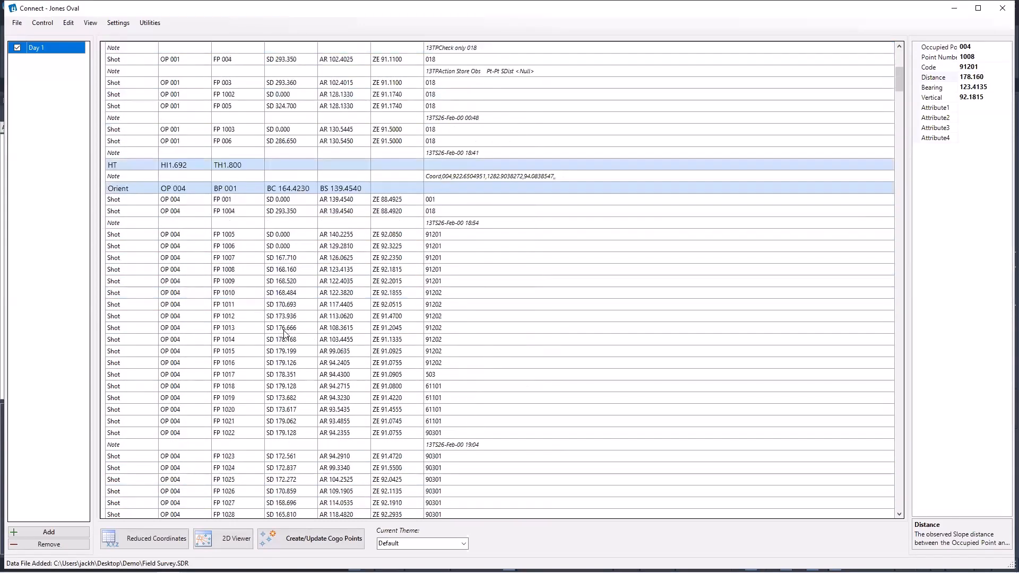
{"action": "left_click", "coordinate": [74, 24]}
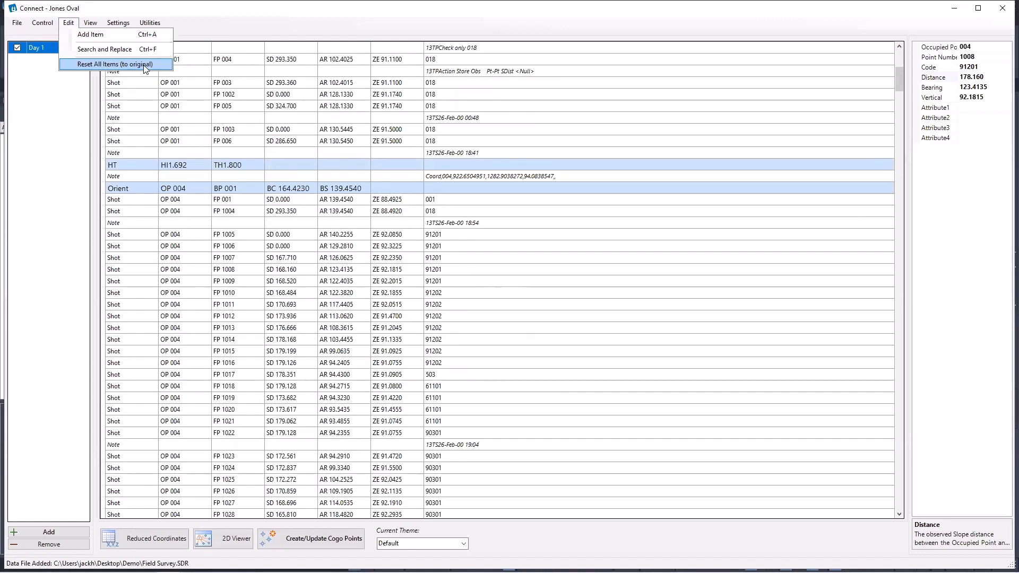
{"action": "left_click", "coordinate": [235, 21]}
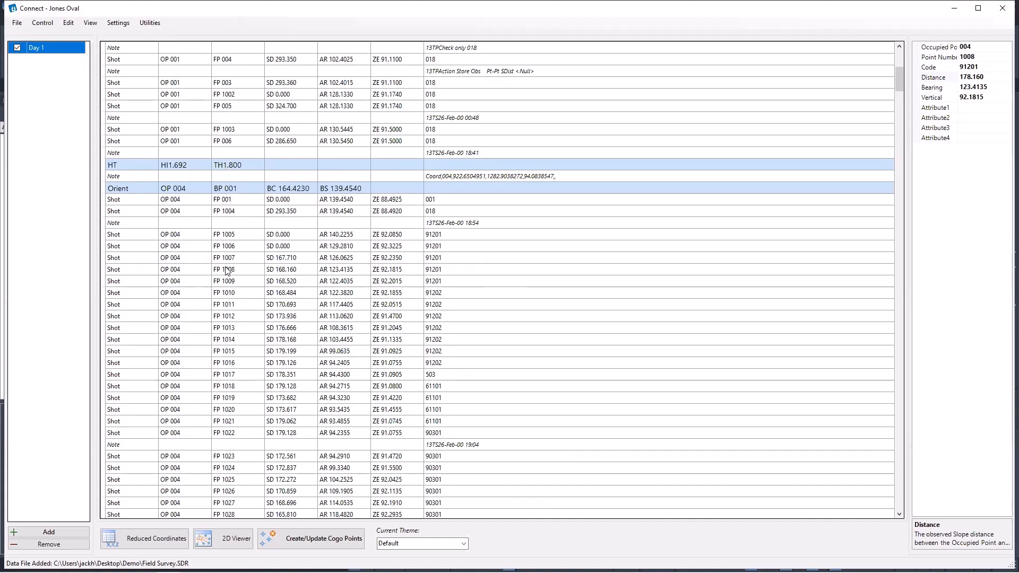
Add an Instrument Height record after the shot to point 1007 with instrument 1.60 and target 1.55.
{"action": "left_click", "coordinate": [138, 259]}
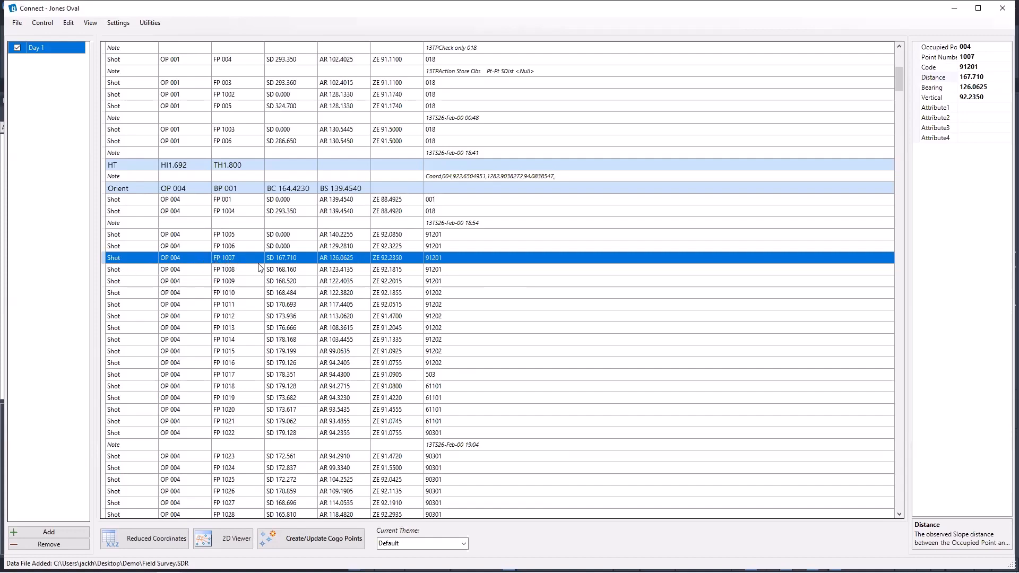
{"action": "right_click", "coordinate": [133, 258]}
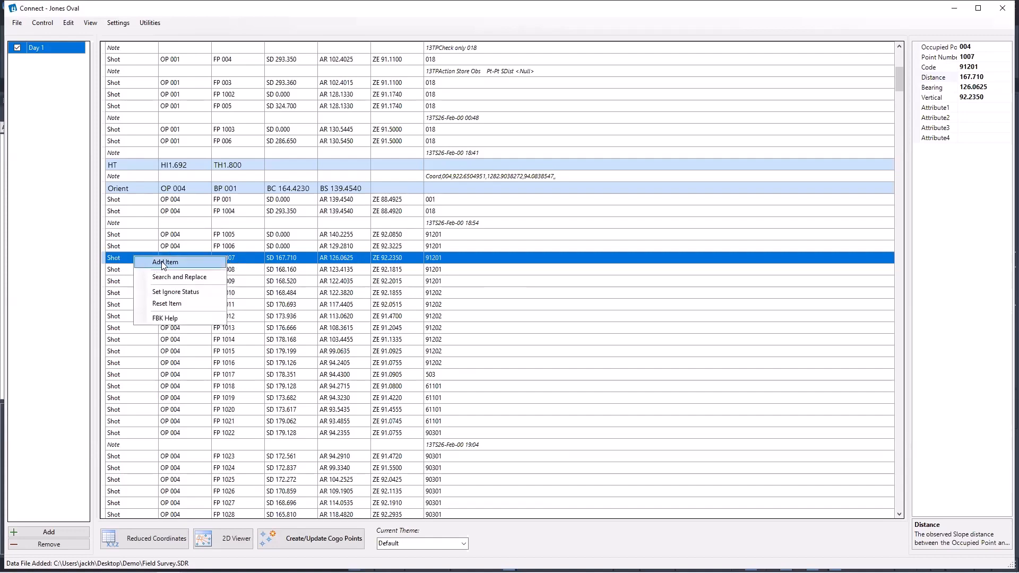
{"action": "left_click", "coordinate": [163, 264]}
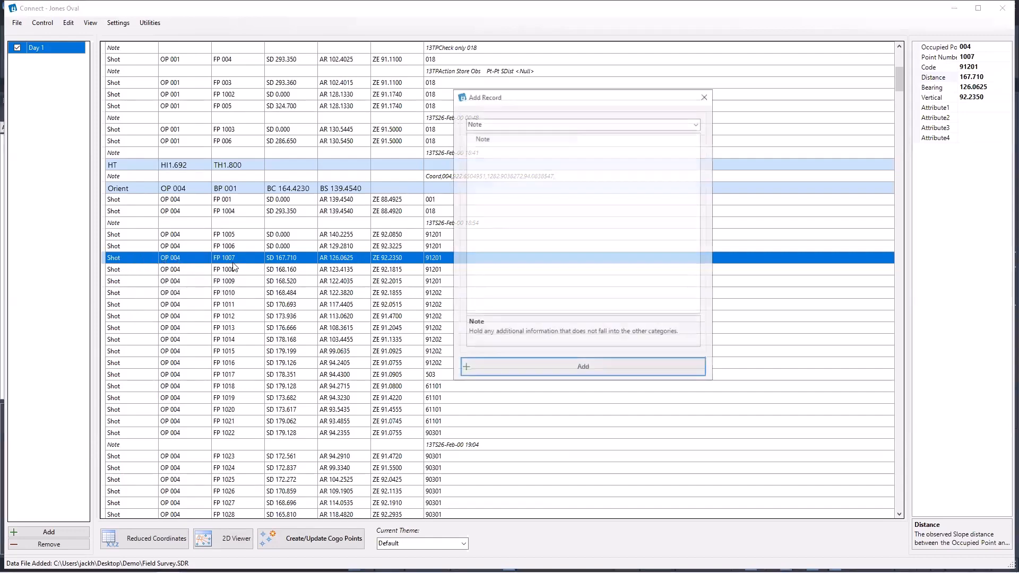
{"action": "left_click", "coordinate": [693, 125]}
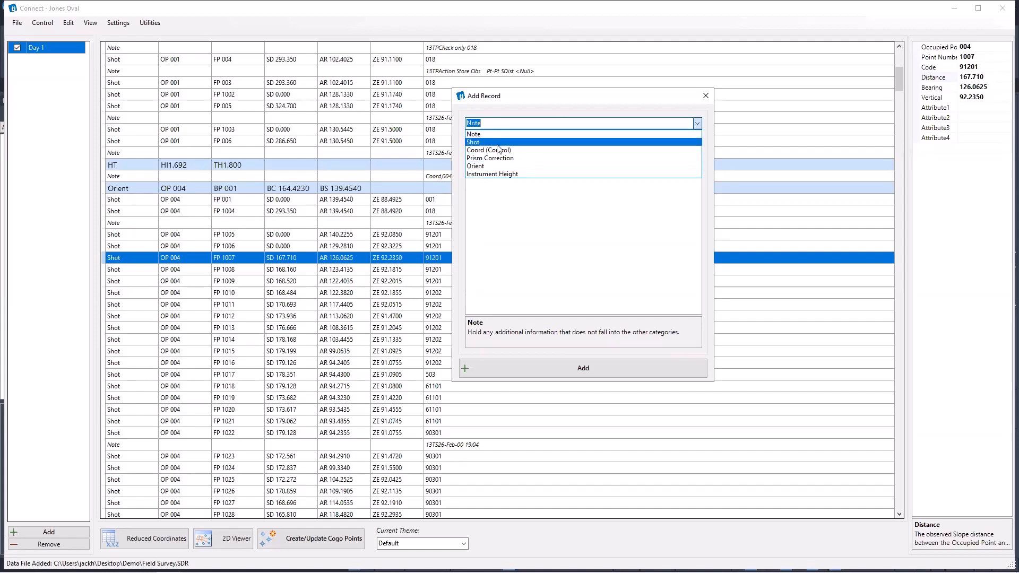
{"action": "left_click", "coordinate": [498, 175]}
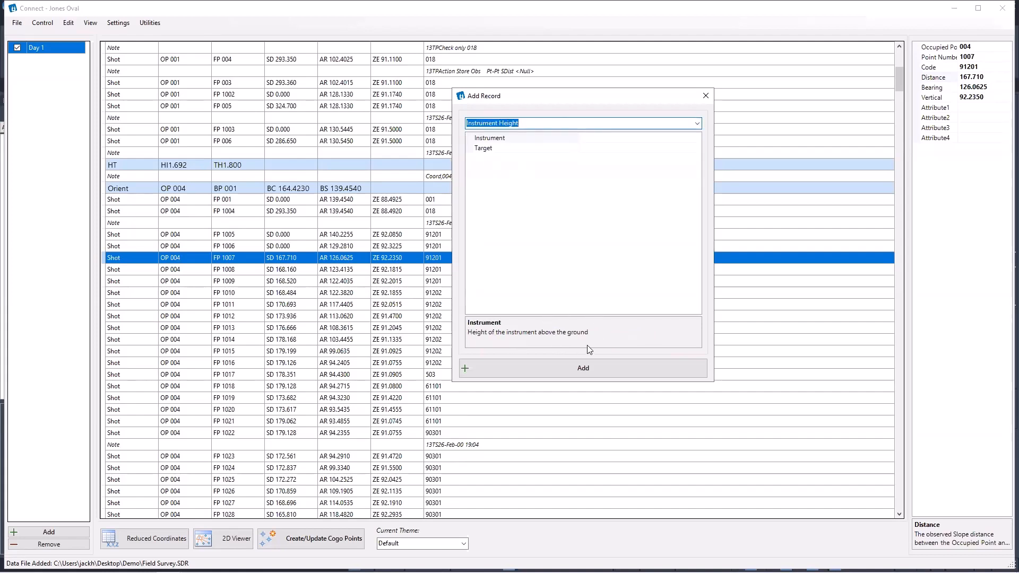
{"action": "left_click", "coordinate": [565, 138]}
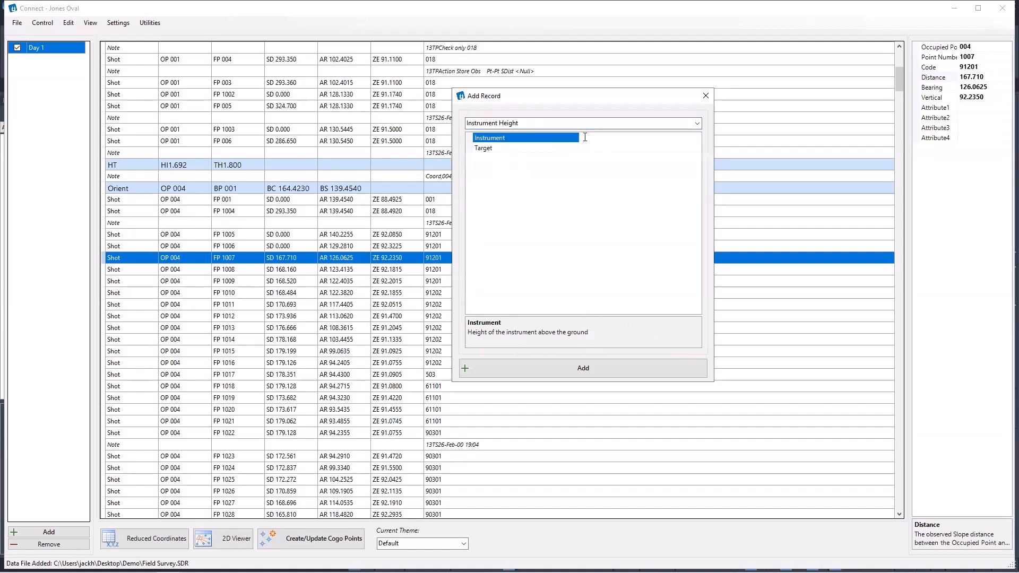
{"action": "type", "text": "1.60"}
{"action": "left_click", "coordinate": [592, 143]}
{"action": "type", "text": "1.55"}
{"action": "left_click", "coordinate": [607, 367]}
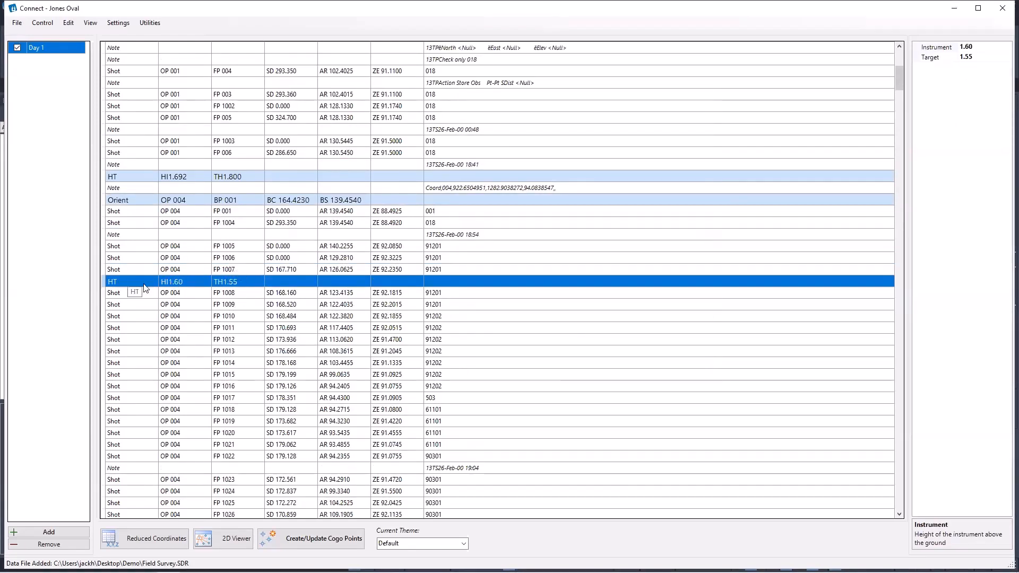
{"action": "left_click", "coordinate": [124, 293]}
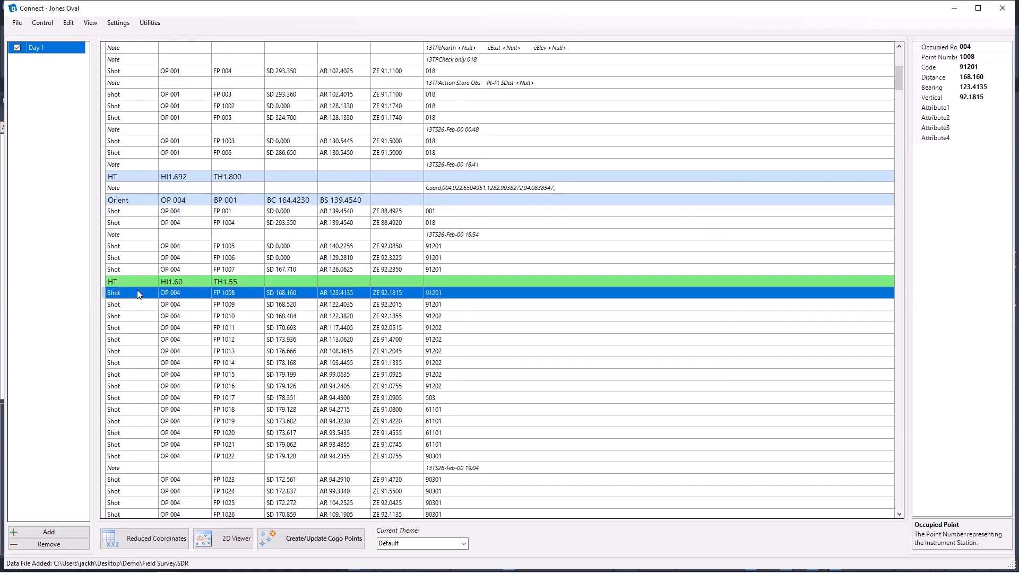
Set the added height record below the shot to point 1007 to ignored.
{"action": "left_click", "coordinate": [323, 277]}
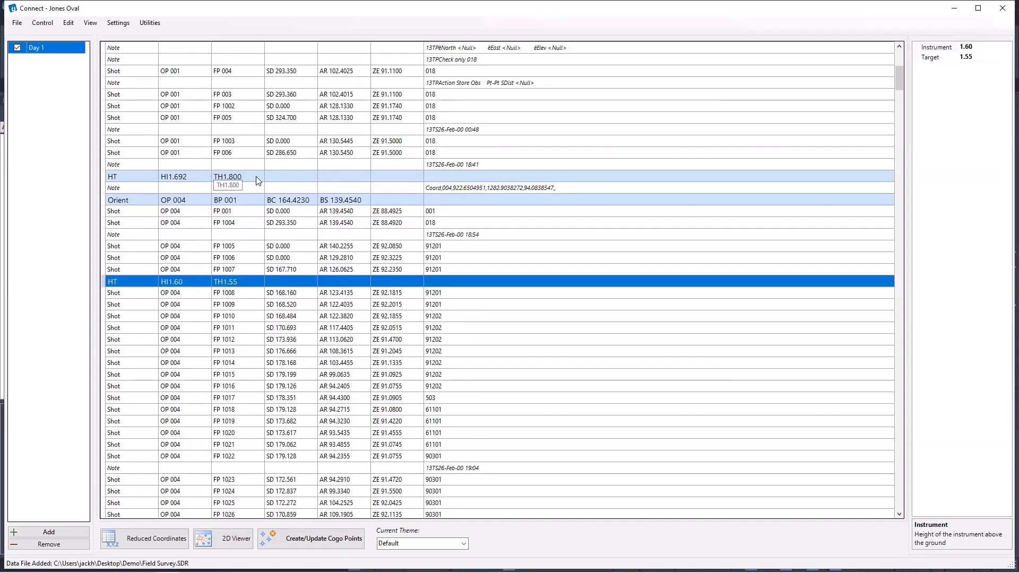
{"action": "right_click", "coordinate": [284, 285]}
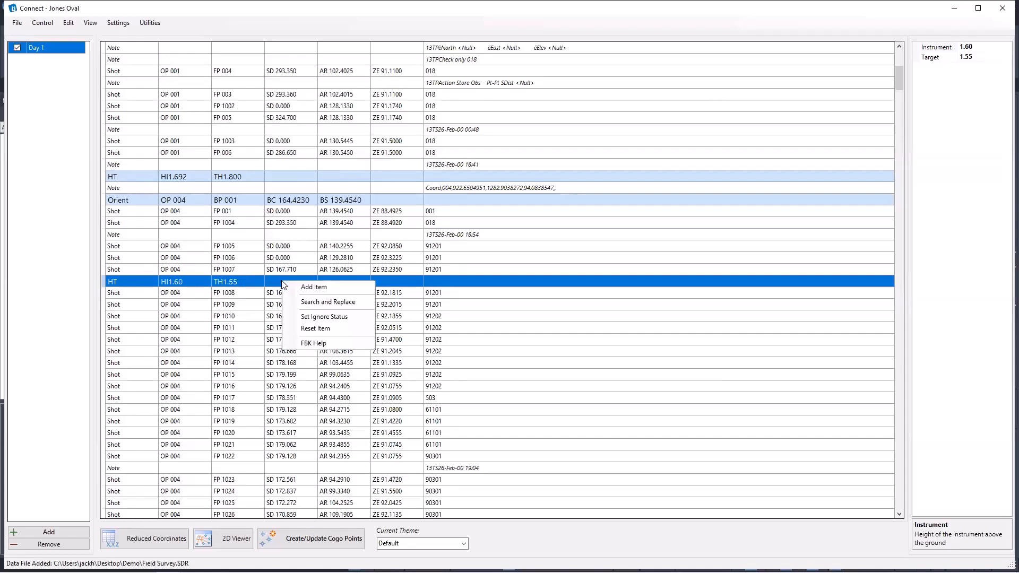
{"action": "left_click", "coordinate": [320, 316]}
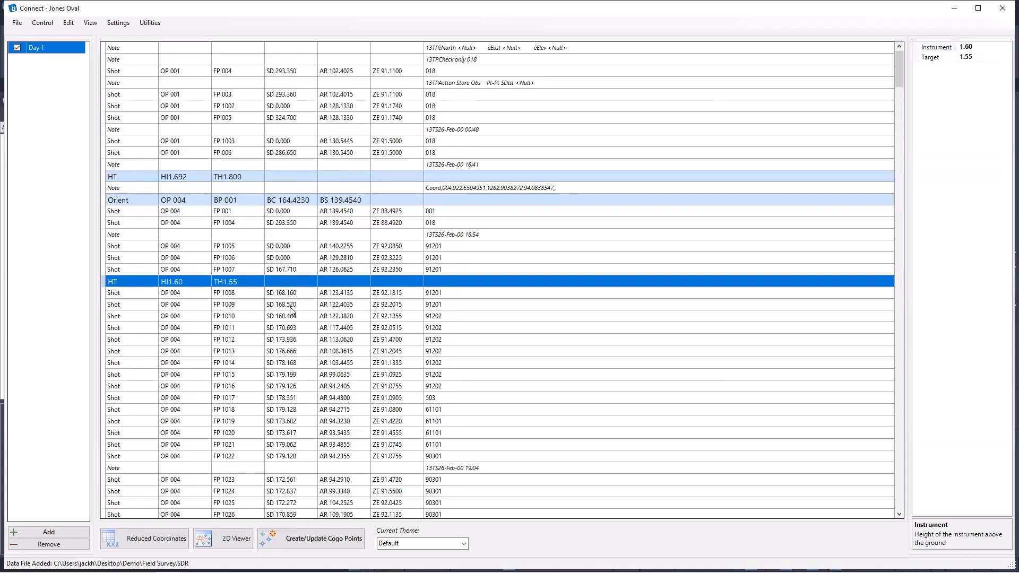
{"action": "left_click", "coordinate": [143, 295]}
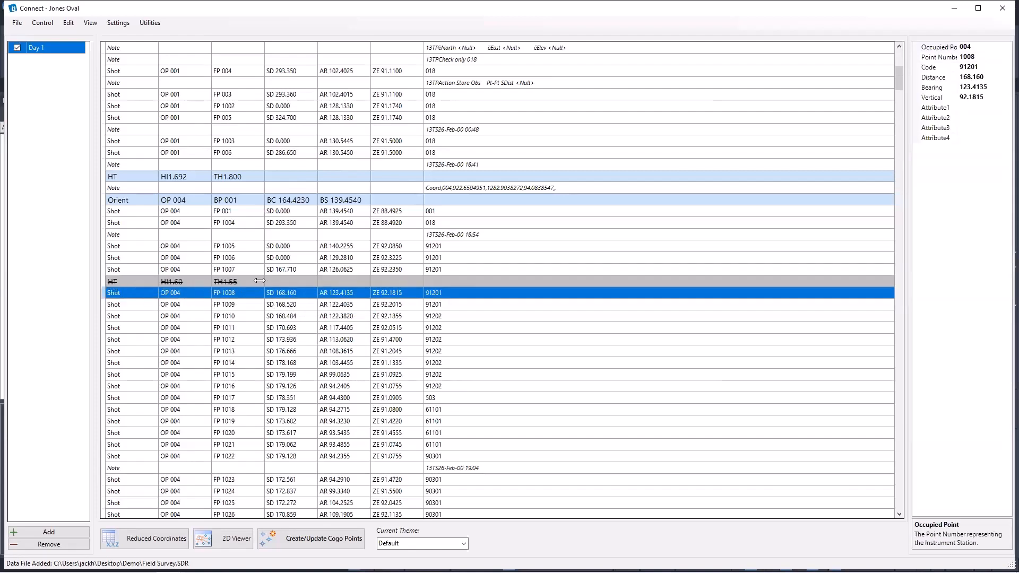
Remove the ignore status from the added height record so it counts in the reduction.
{"action": "left_click", "coordinate": [146, 281]}
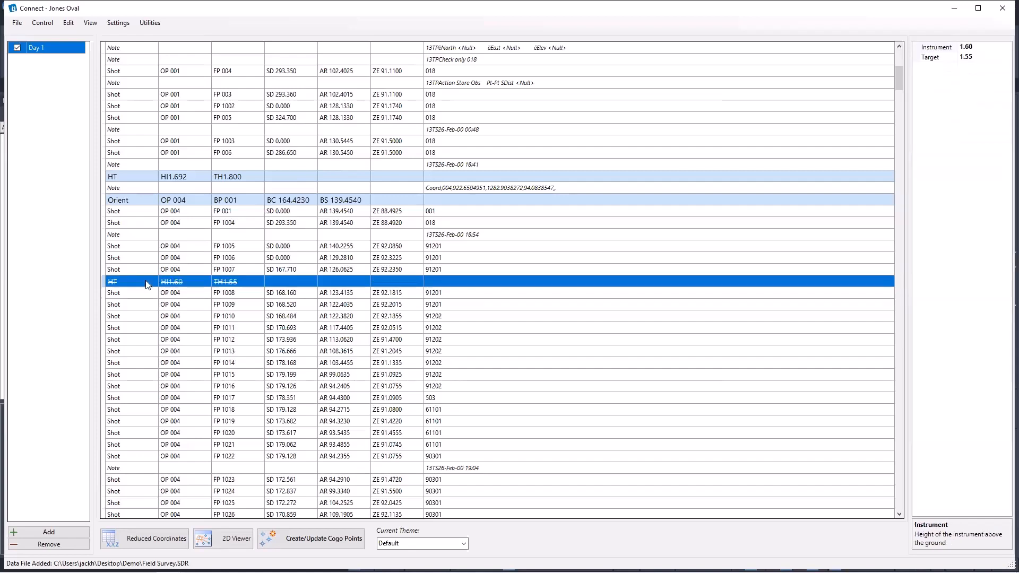
{"action": "right_click", "coordinate": [146, 280]}
{"action": "left_click", "coordinate": [199, 313]}
{"action": "left_click", "coordinate": [129, 295]}
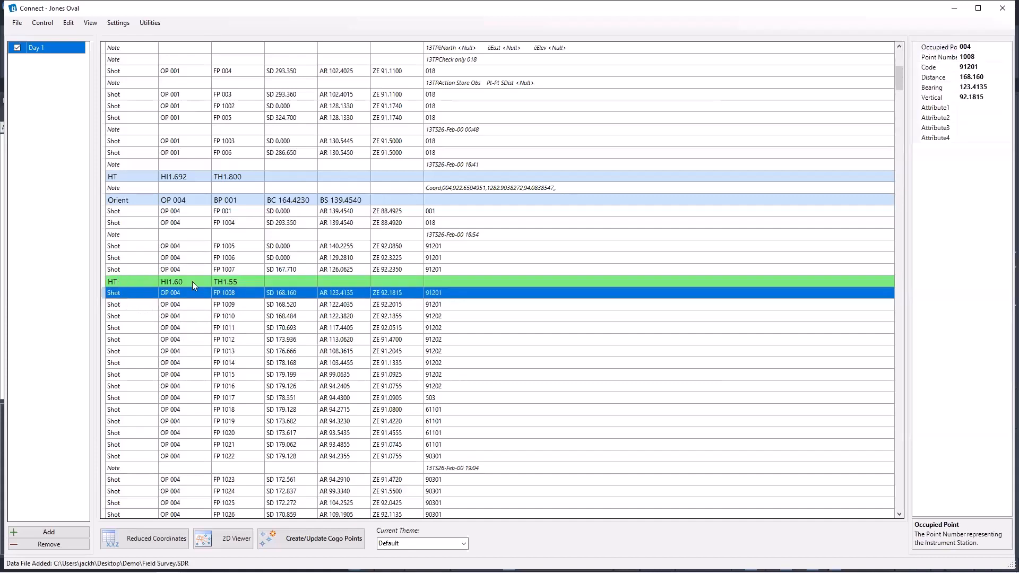
Ignore the added instrument and target height record once more.
{"action": "left_click", "coordinate": [143, 281]}
{"action": "right_click", "coordinate": [144, 280]}
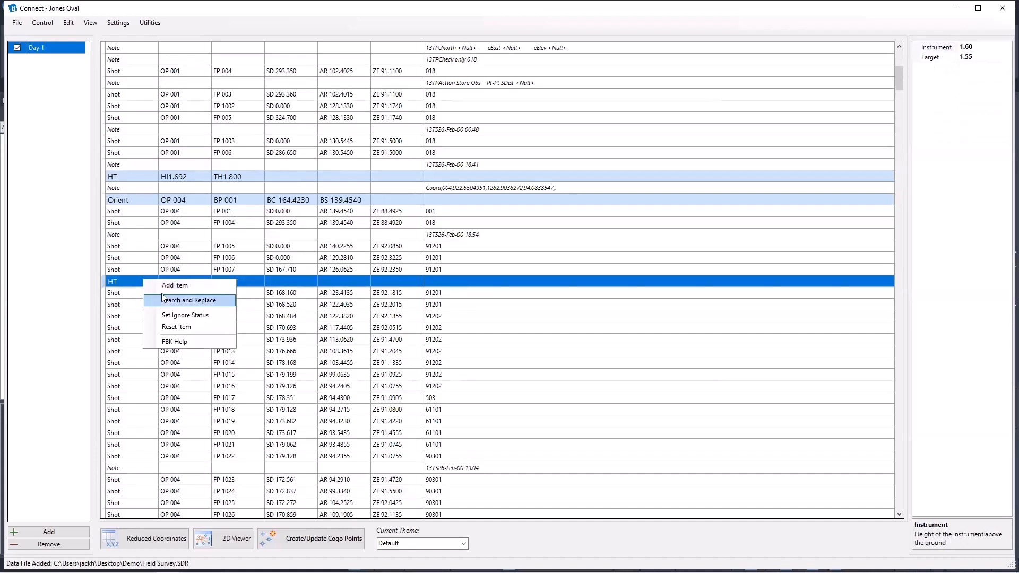
{"action": "left_click", "coordinate": [192, 313]}
{"action": "left_click", "coordinate": [132, 269]}
Open the project's control data and review the options for setting the selected control point's coordinates.
{"action": "scroll", "coordinate": [233, 260], "scroll_direction": "up", "scroll_amount": 7}
{"action": "scroll", "coordinate": [232, 265], "scroll_direction": "up", "scroll_amount": 2}
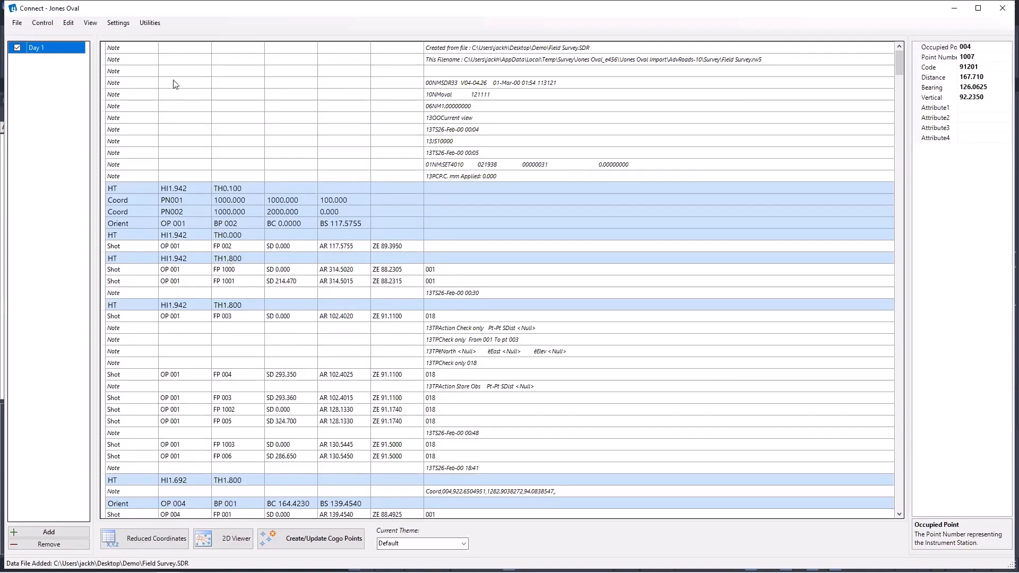
{"action": "left_click", "coordinate": [34, 23]}
{"action": "left_click", "coordinate": [48, 34]}
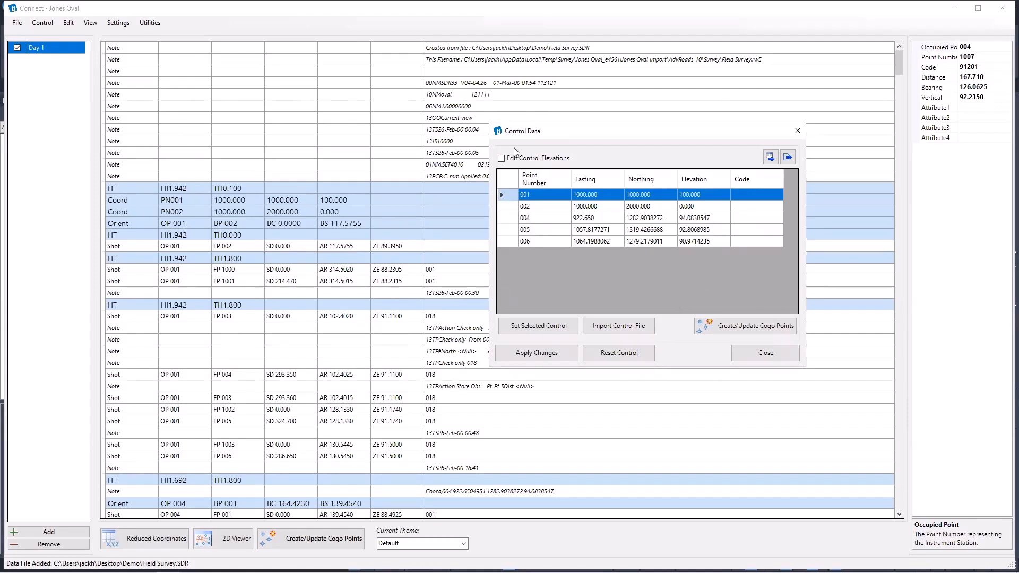
{"action": "left_click", "coordinate": [545, 331]}
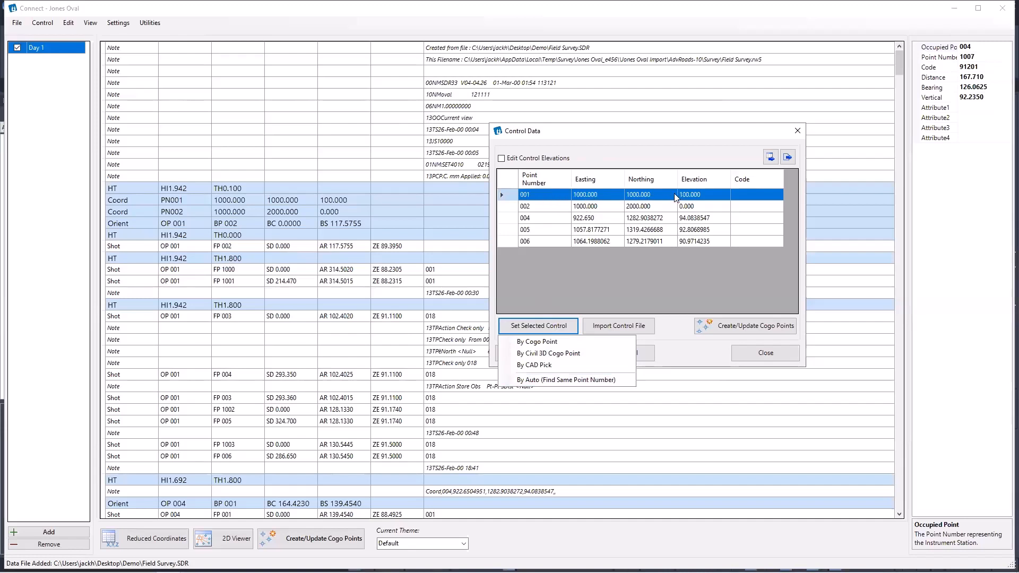
{"action": "left_click", "coordinate": [663, 283]}
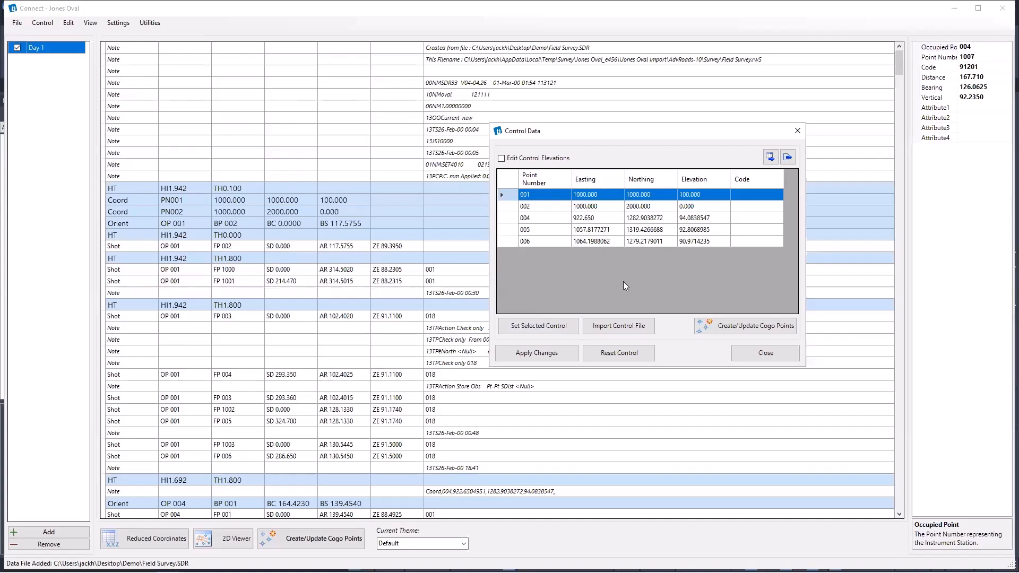
Choose Field Survey - Control Point Coordinates.csv from the Demo folder as the control file and check its contents in Excel.
{"action": "left_click", "coordinate": [615, 329]}
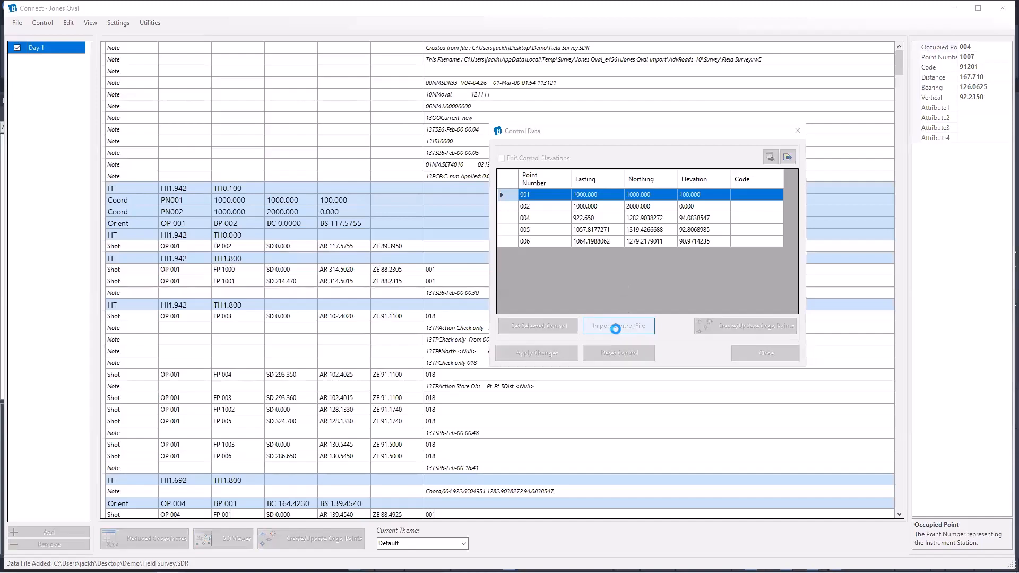
{"action": "left_click", "coordinate": [660, 361]}
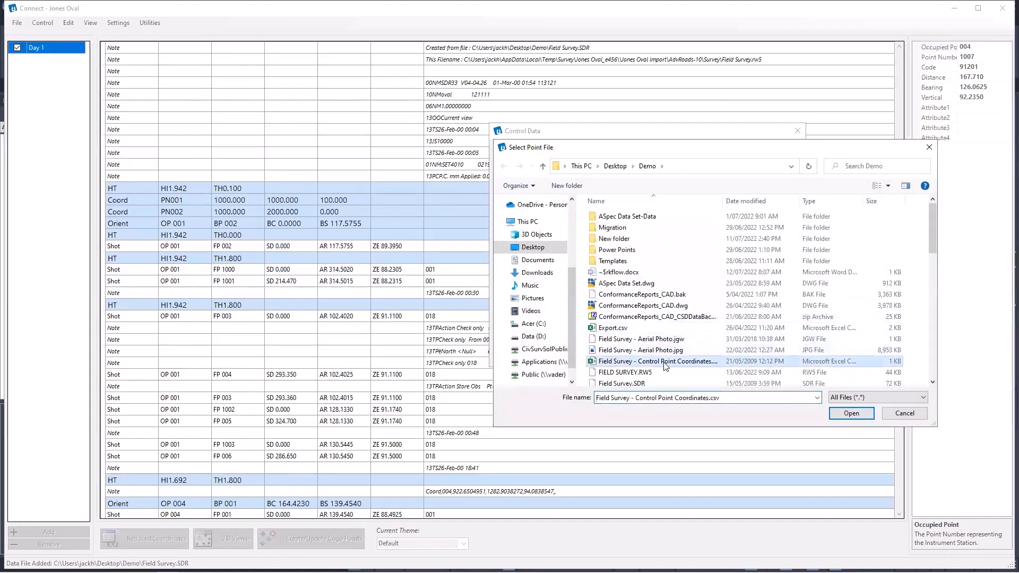
{"action": "right_click", "coordinate": [664, 363]}
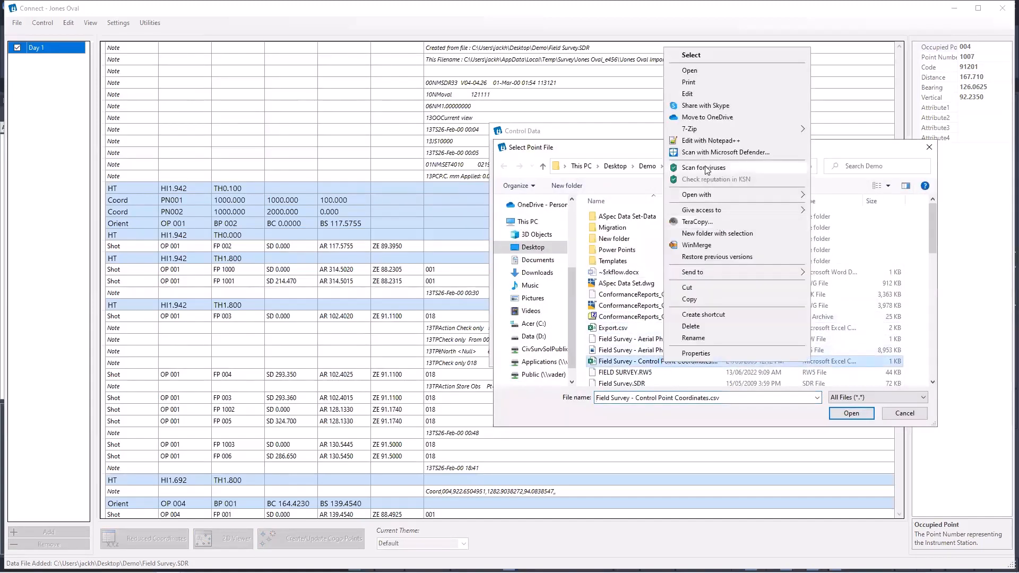
{"action": "left_click", "coordinate": [706, 71]}
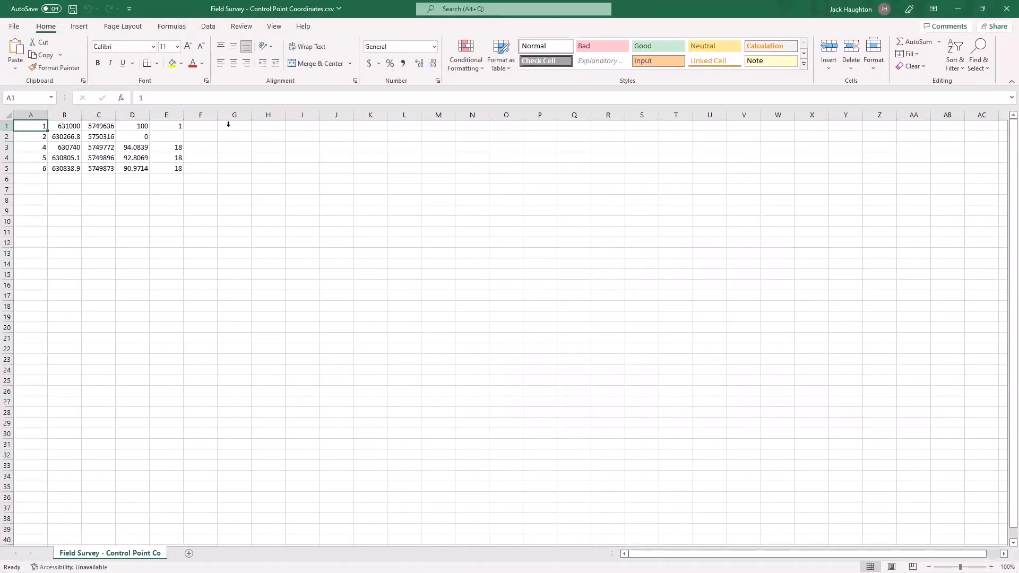
{"action": "left_click", "coordinate": [1006, 8]}
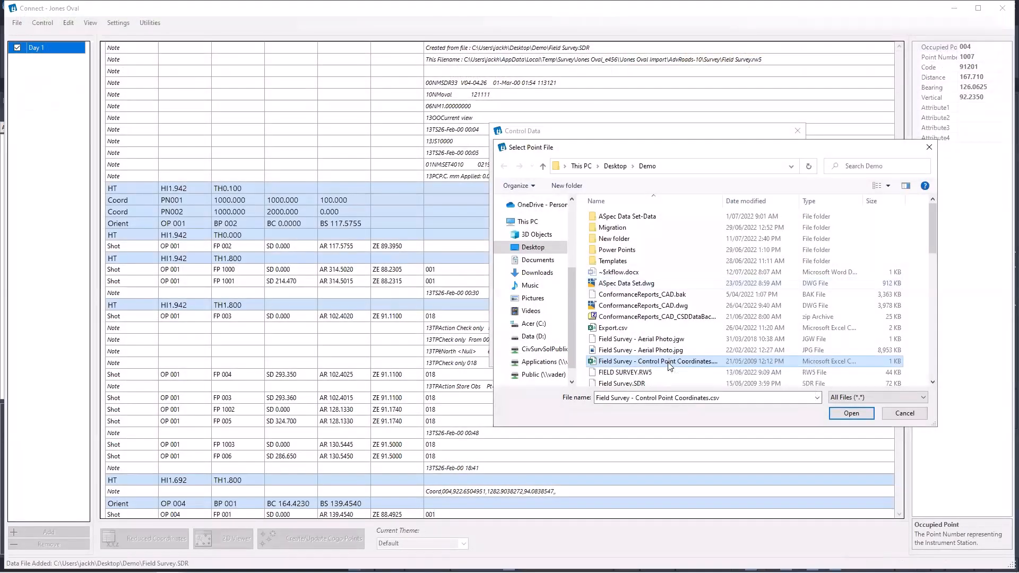
Import the control coordinates file with a suitable point file format and apply the new coordinates to the control points.
{"action": "left_click", "coordinate": [846, 411]}
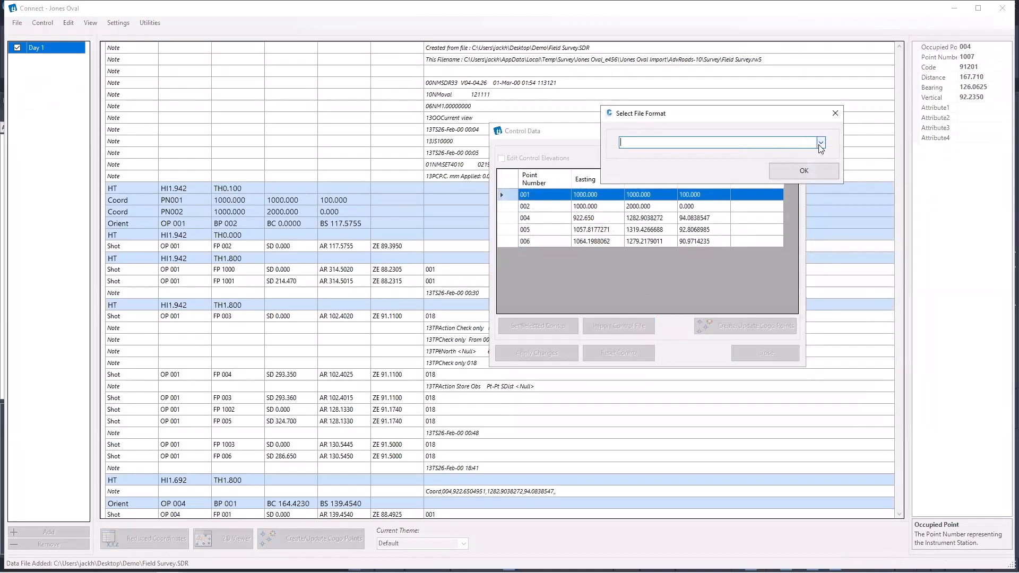
{"action": "left_click", "coordinate": [821, 143]}
{"action": "left_click", "coordinate": [697, 153]}
{"action": "left_click", "coordinate": [792, 174]}
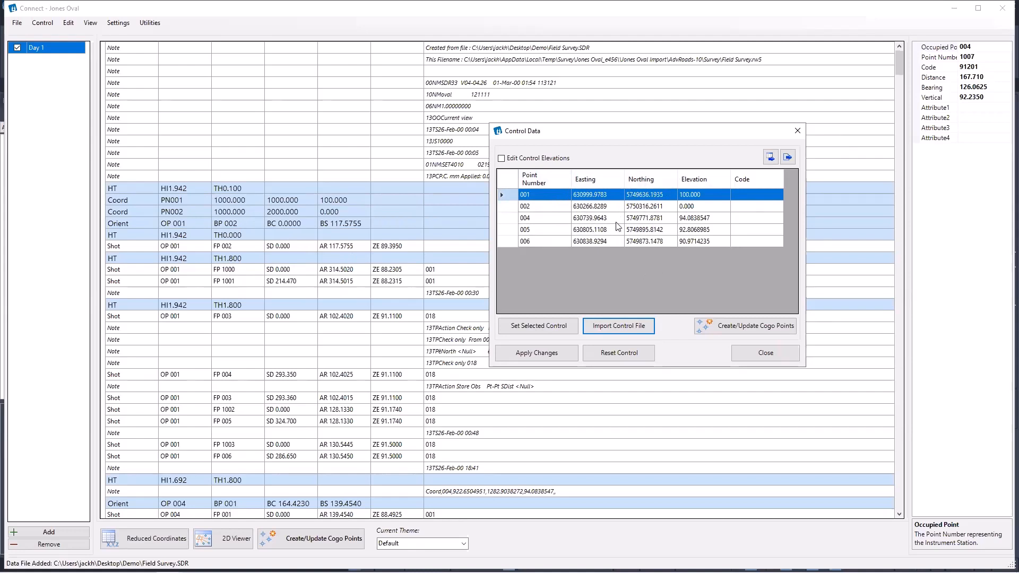
{"action": "left_click", "coordinate": [571, 352]}
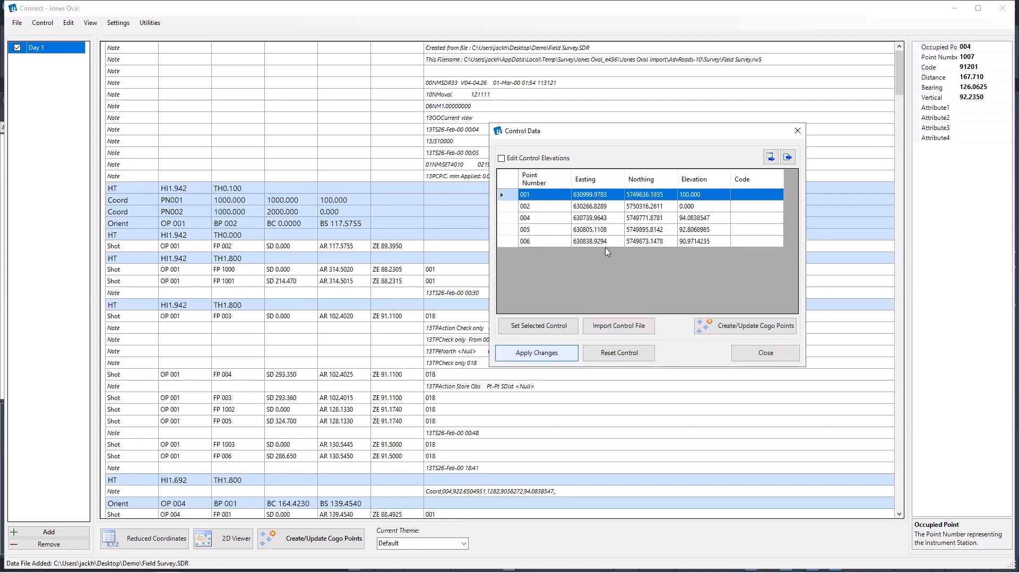
{"action": "left_click", "coordinate": [766, 359]}
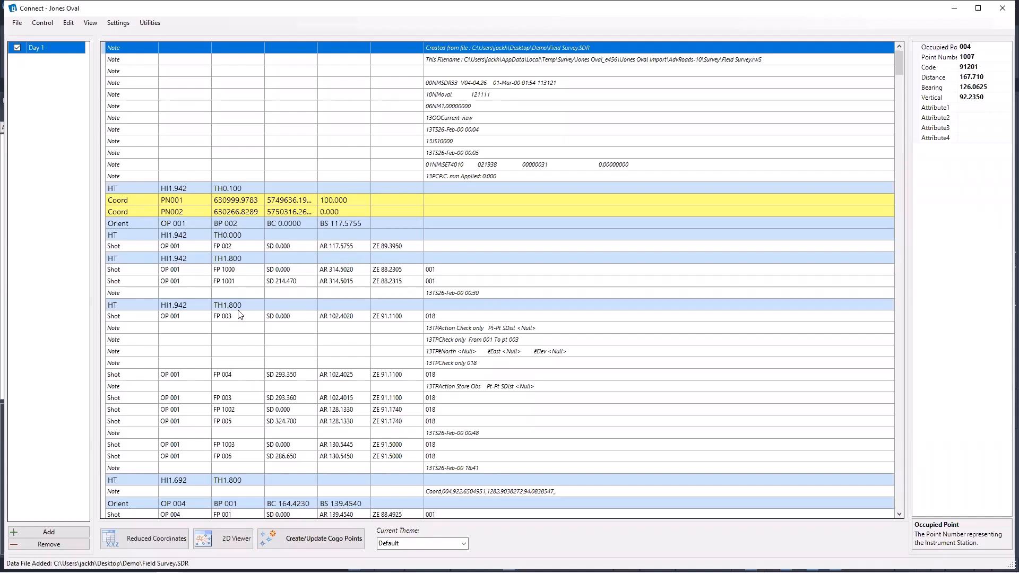
Open the survey in the 2D viewer and examine the radiations, orientations and control points across the site.
{"action": "left_click", "coordinate": [245, 540]}
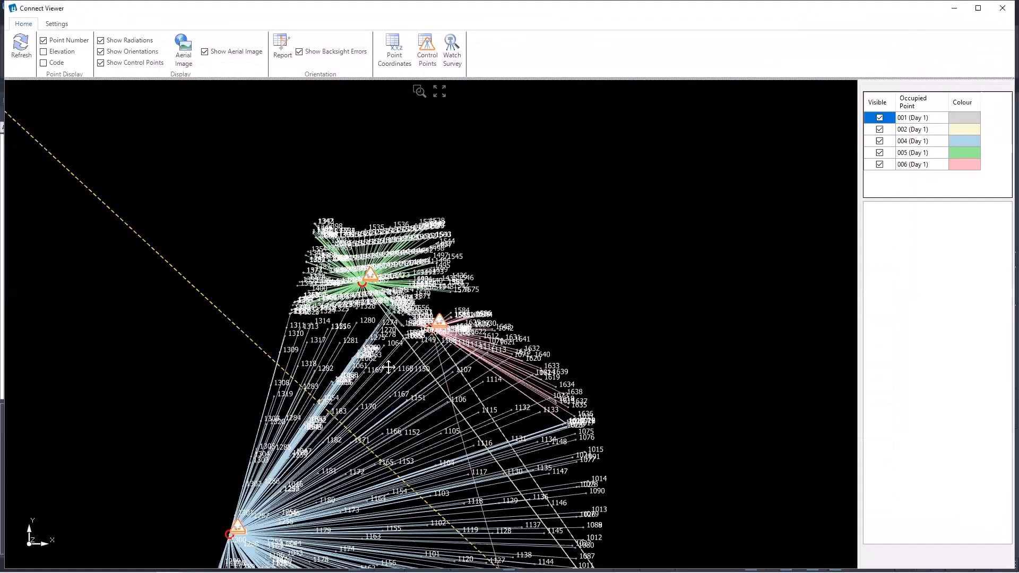
{"action": "middle_click_drag", "start_coordinate": [389, 367], "coordinate": [412, 248]}
{"action": "scroll", "coordinate": [406, 309], "scroll_direction": "down", "scroll_amount": 2}
{"action": "middle_click_drag", "start_coordinate": [421, 407], "coordinate": [430, 394]}
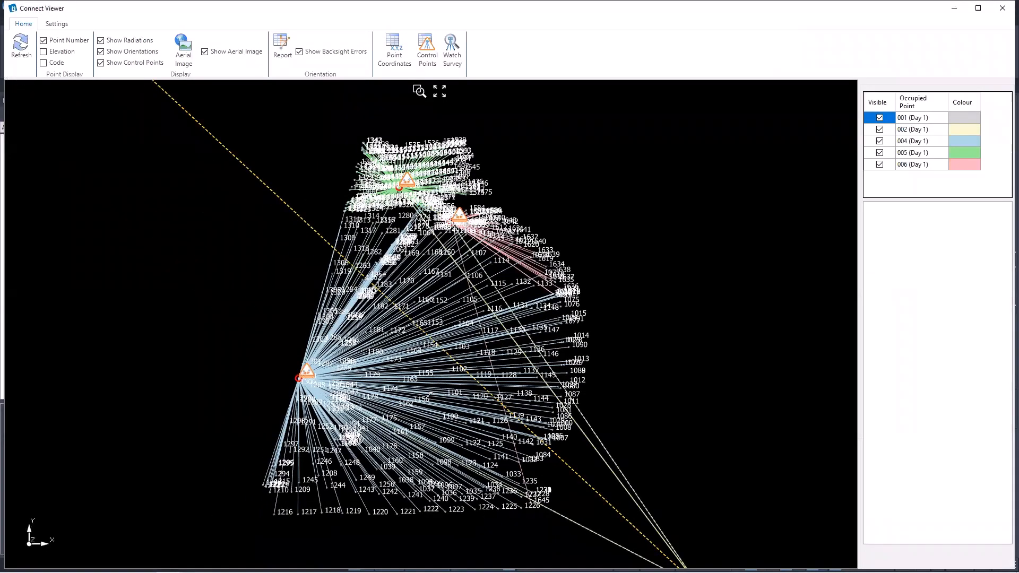
{"action": "middle_click_drag", "start_coordinate": [452, 366], "coordinate": [494, 378]}
{"action": "middle_click_drag", "start_coordinate": [558, 402], "coordinate": [489, 327]}
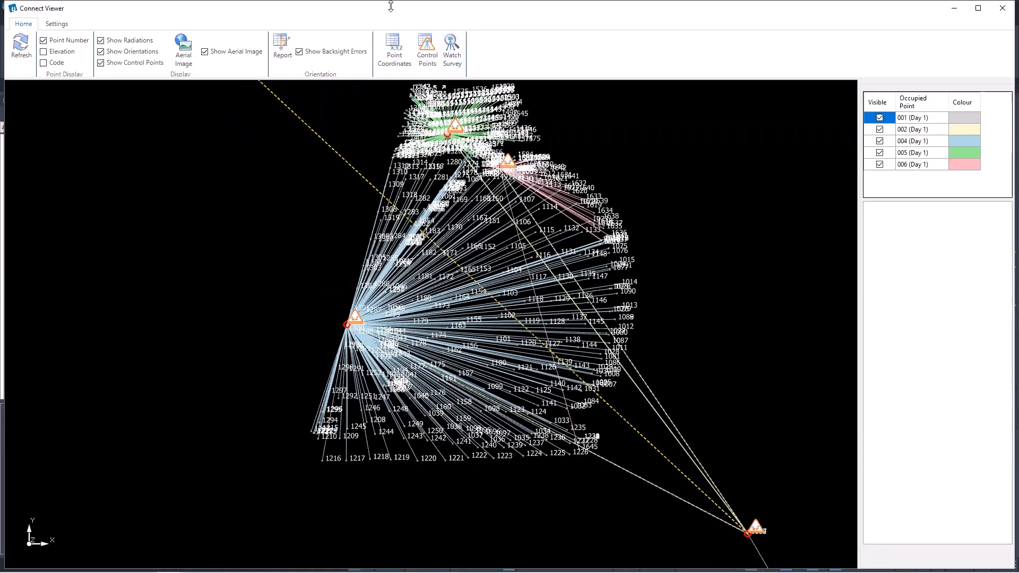
Place the 2D viewer beside the raw data and pick a surveyed point in it to locate its shot record.
{"action": "left_click_drag", "start_coordinate": [365, 11], "coordinate": [846, 24]}
{"action": "left_click", "coordinate": [927, 309]}
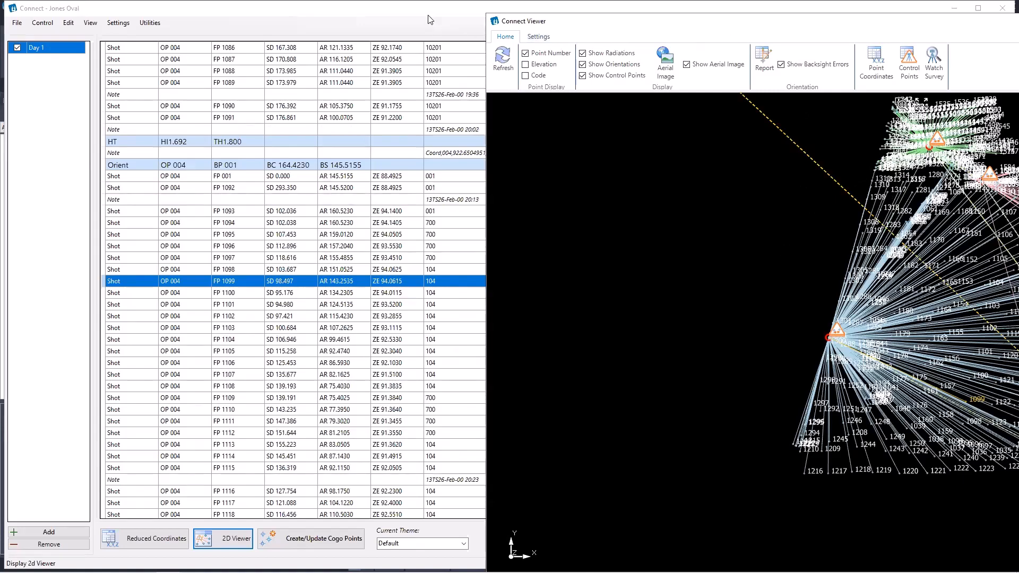
{"action": "left_click_drag", "start_coordinate": [532, 21], "coordinate": [305, 20]}
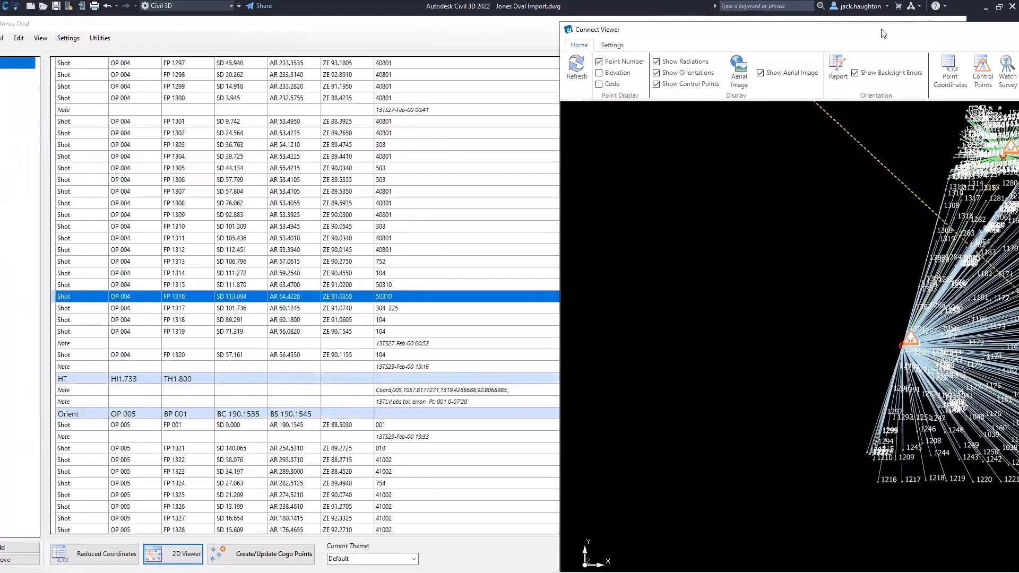
Enlarge the 2D viewer and examine the backsight error markers and the dashed orientation line around the control stations.
{"action": "double_click", "coordinate": [883, 33]}
{"action": "middle_click_drag", "start_coordinate": [727, 419], "coordinate": [685, 366]}
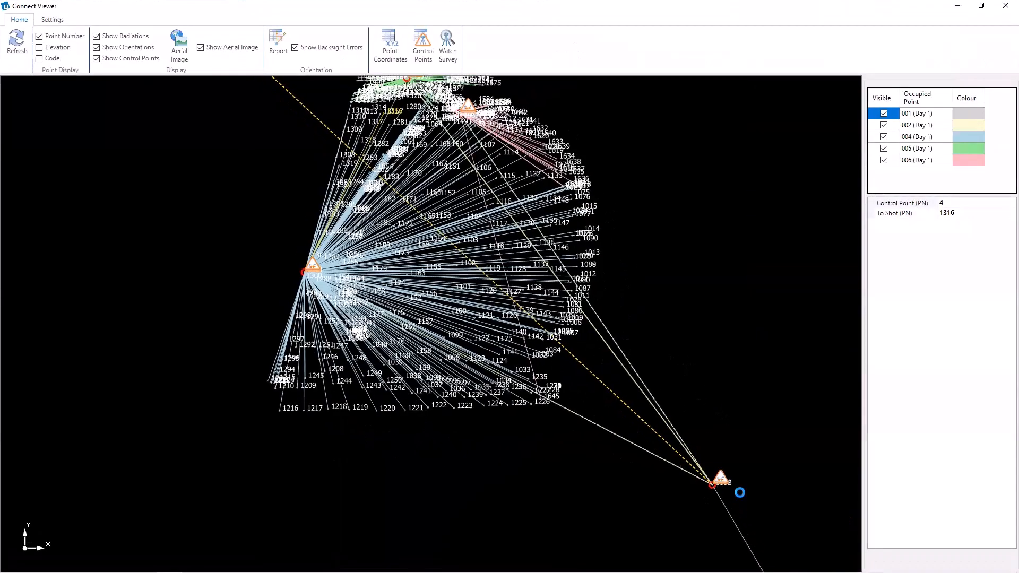
{"action": "scroll", "coordinate": [739, 492], "scroll_direction": "up", "scroll_amount": 8}
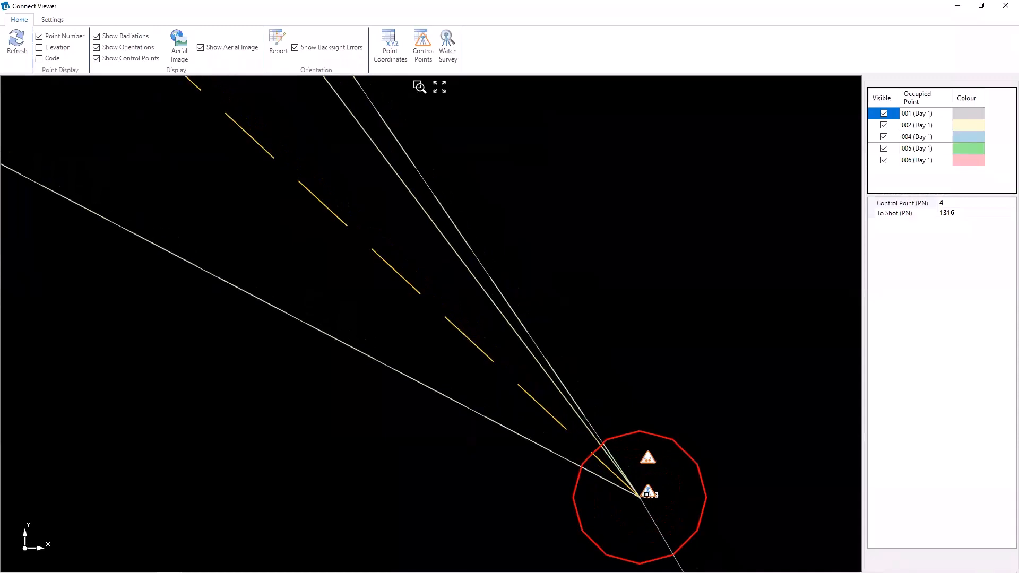
{"action": "scroll", "coordinate": [567, 386], "scroll_direction": "down", "scroll_amount": 10}
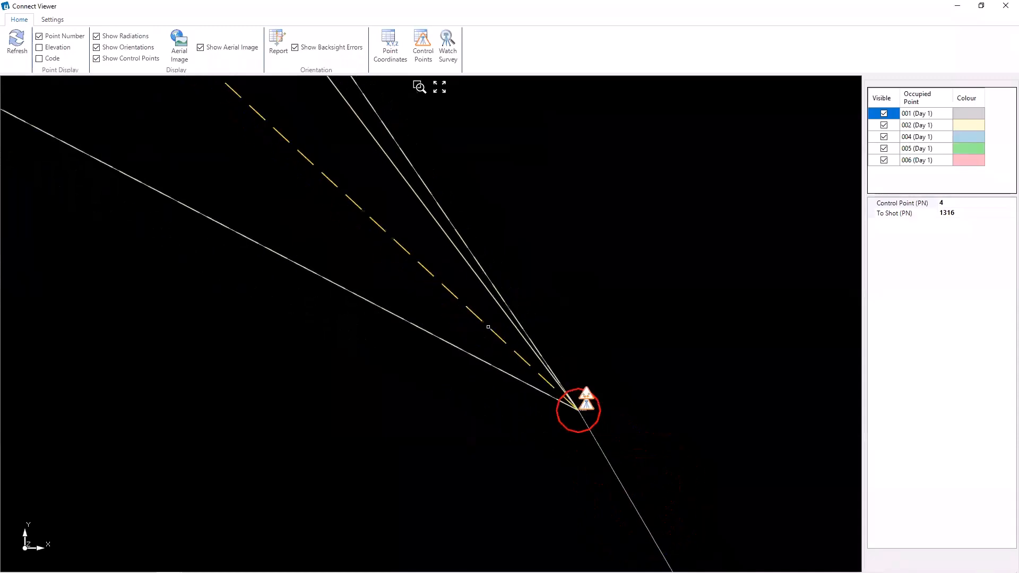
{"action": "middle_click_drag", "start_coordinate": [251, 230], "coordinate": [464, 368]}
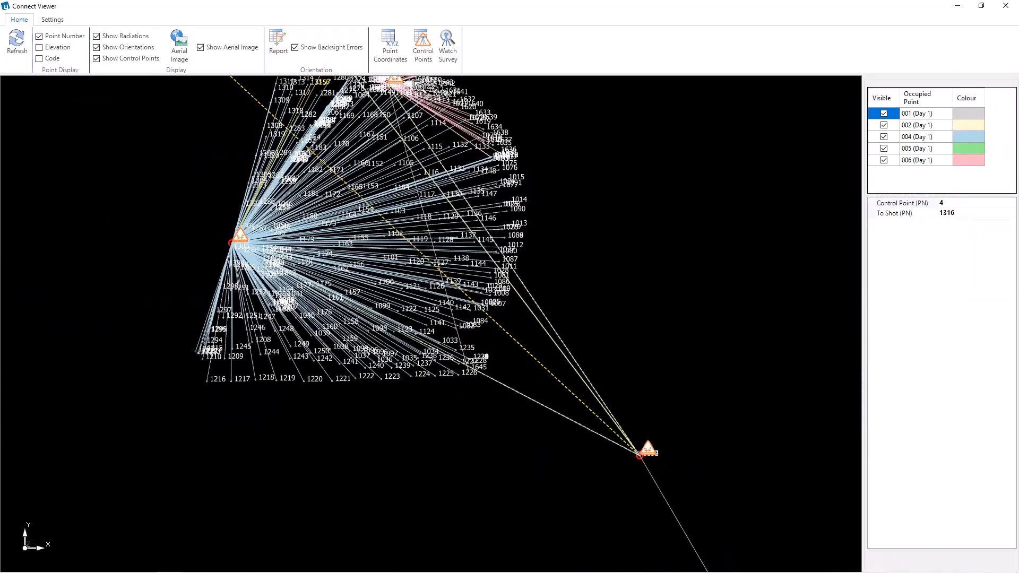
{"action": "middle_click_drag", "start_coordinate": [343, 391], "coordinate": [399, 570]}
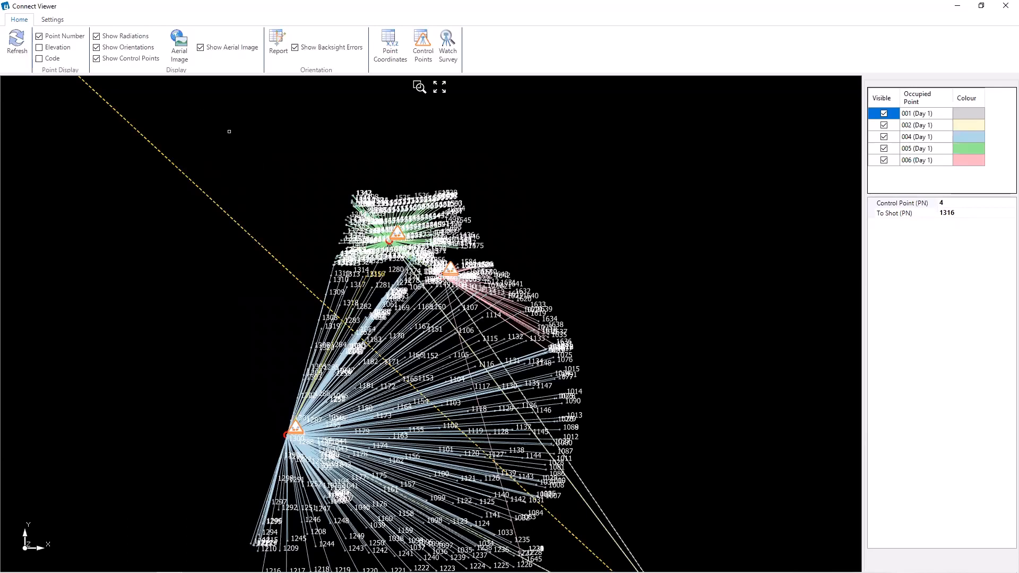
Inspect the viewer's backsight check tolerance and review the station deltas in the orientation report.
{"action": "left_click", "coordinate": [45, 21]}
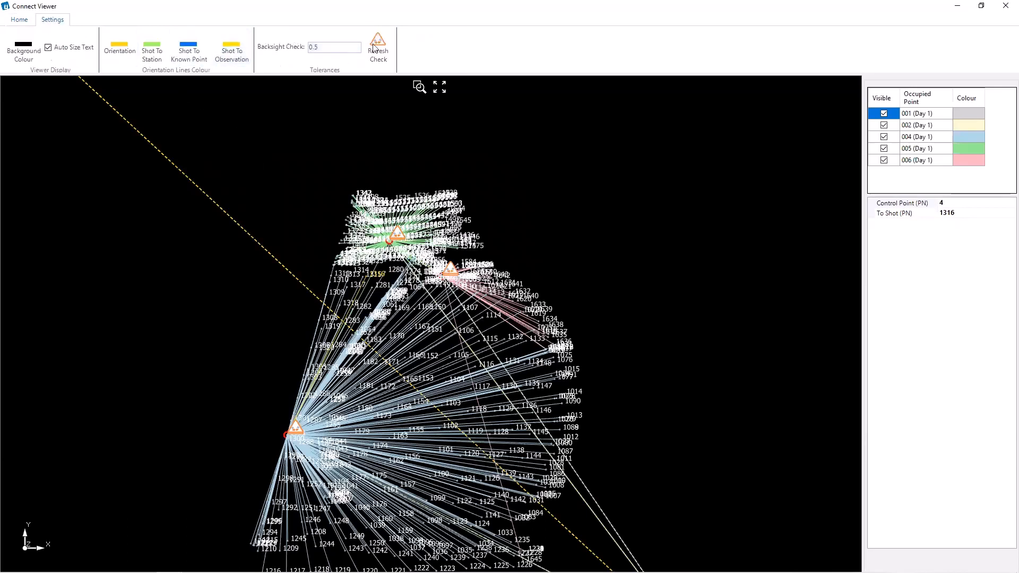
{"action": "double_click", "coordinate": [315, 47]}
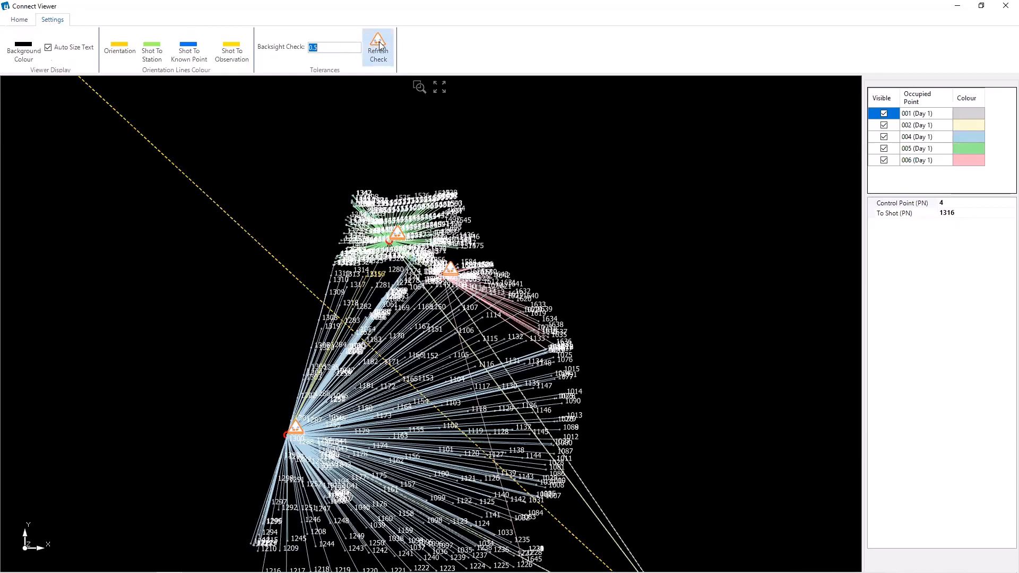
{"action": "left_click", "coordinate": [20, 21]}
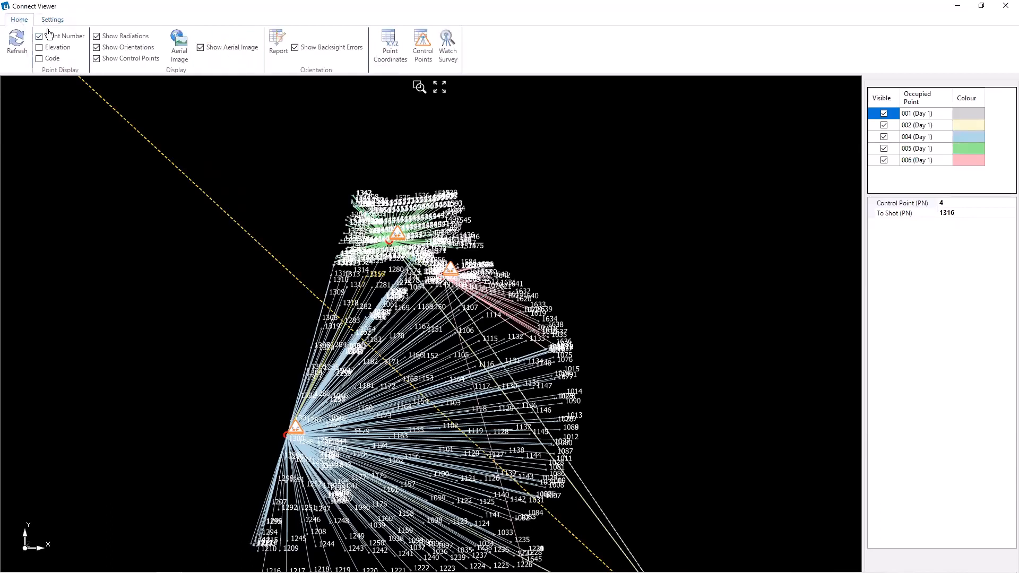
{"action": "left_click", "coordinate": [280, 51]}
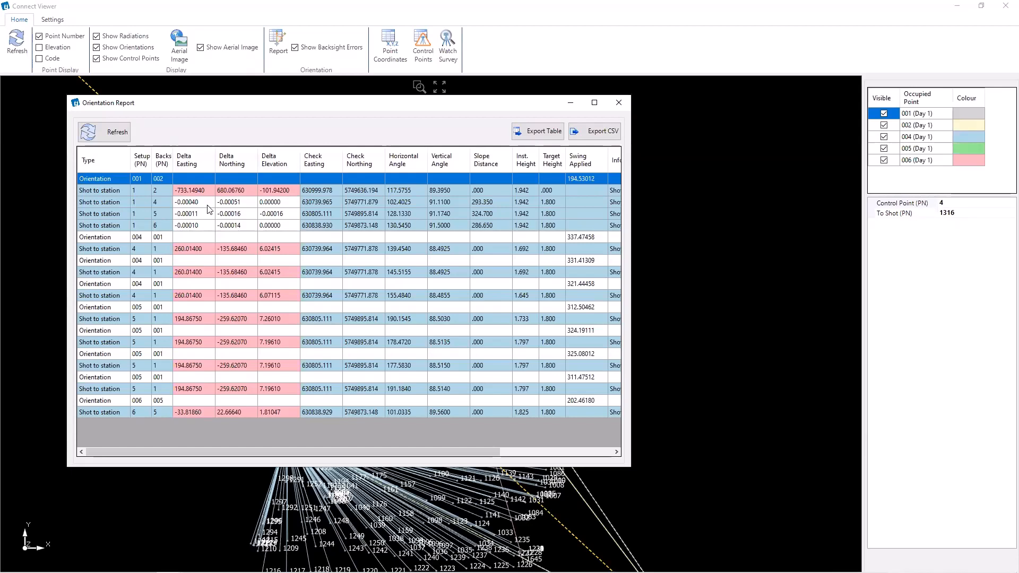
{"action": "left_click", "coordinate": [617, 103]}
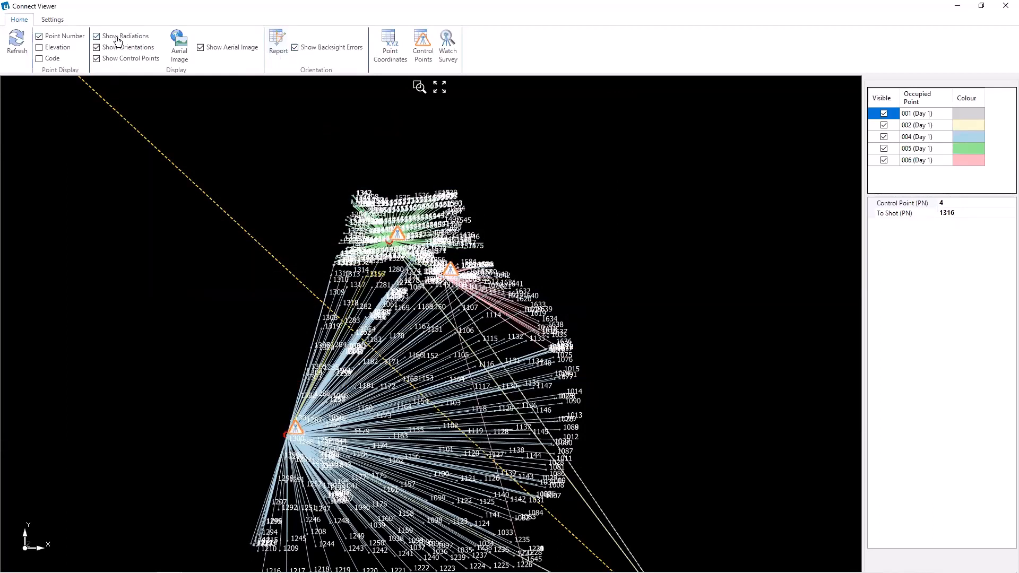
Toggle the viewer's point number, elevation and code labels to compare how the surveyed points display.
{"action": "left_click", "coordinate": [53, 41]}
{"action": "left_click", "coordinate": [53, 41]}
{"action": "left_click", "coordinate": [55, 51]}
{"action": "left_click", "coordinate": [60, 50]}
{"action": "left_click", "coordinate": [57, 59]}
{"action": "left_click", "coordinate": [56, 60]}
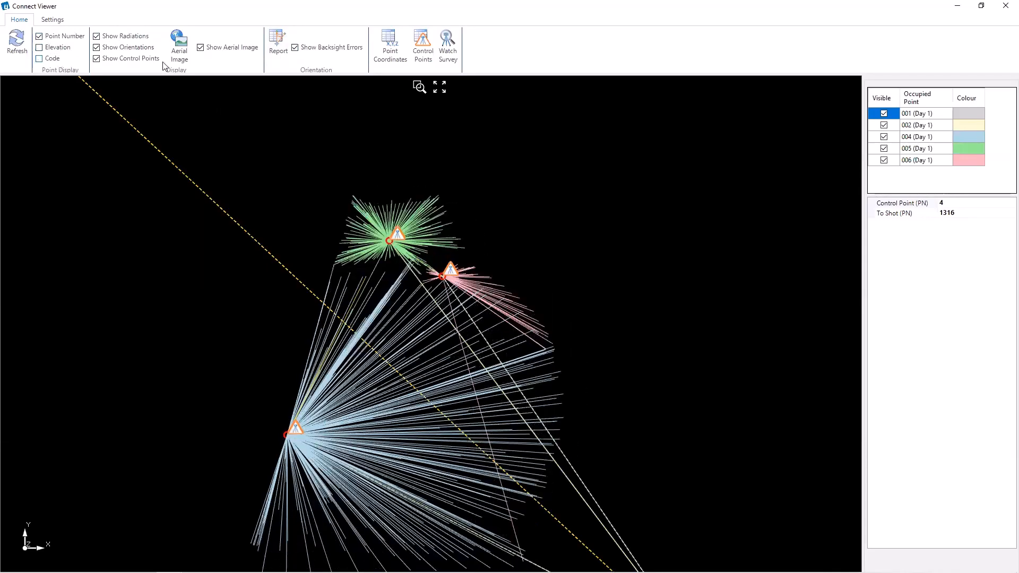
{"action": "left_click", "coordinate": [215, 53]}
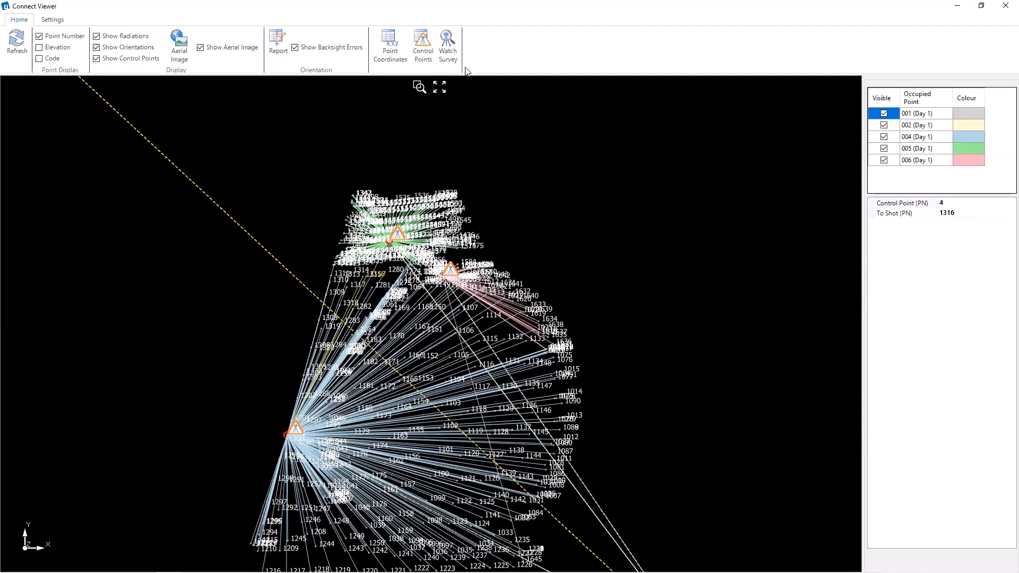
Play back the Day 1 survey with Watch Survey up to the shots from station 006, and close the playback.
{"action": "left_click", "coordinate": [447, 46]}
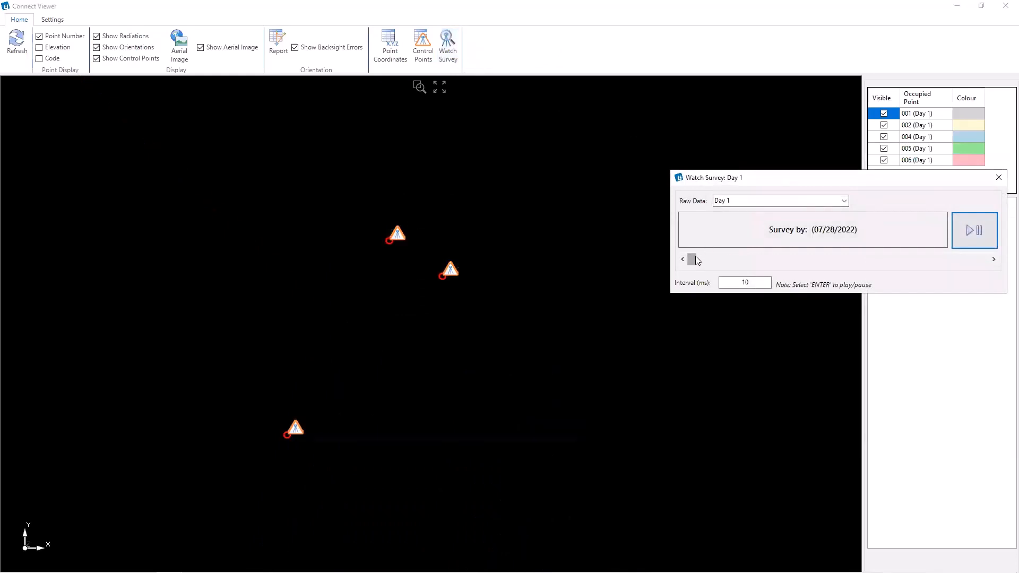
{"action": "mouse_move", "coordinate": [697, 259]}
{"action": "left_mouse_down"}
{"action": "mouse_move", "coordinate": [745, 273]}
{"action": "mouse_move", "coordinate": [986, 266]}
{"action": "left_mouse_up"}
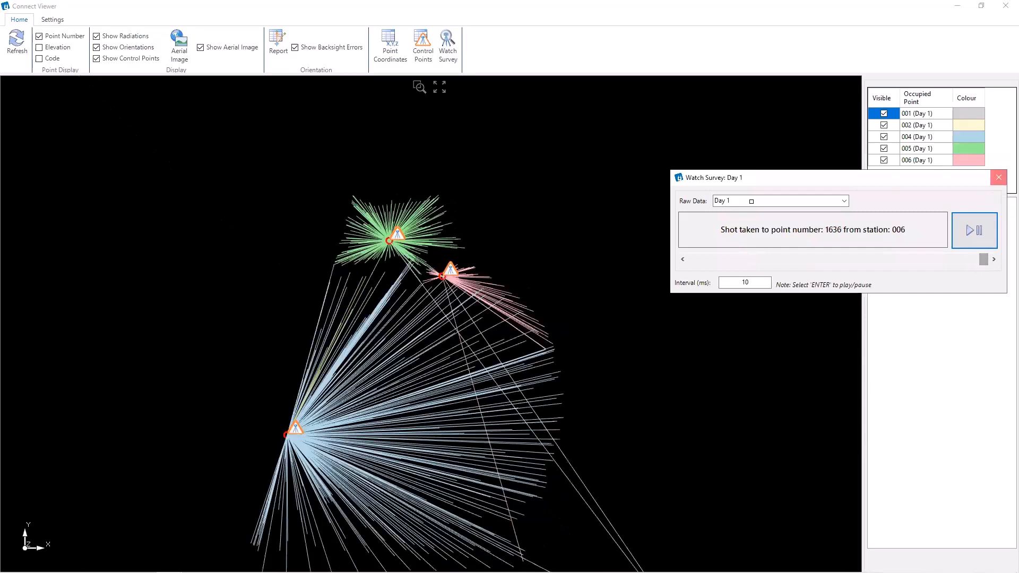
{"action": "left_click", "coordinate": [998, 177]}
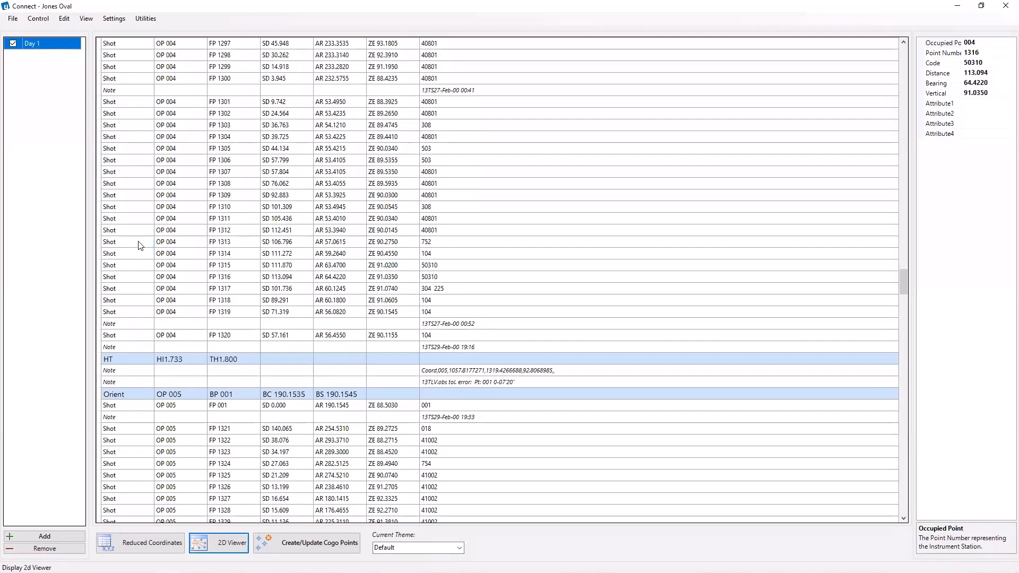
Return to the start of the raw data and open Search and Replace from the control point 002 record.
{"action": "left_click", "coordinate": [143, 243]}
{"action": "scroll", "coordinate": [366, 300], "scroll_direction": "up", "scroll_amount": 1}
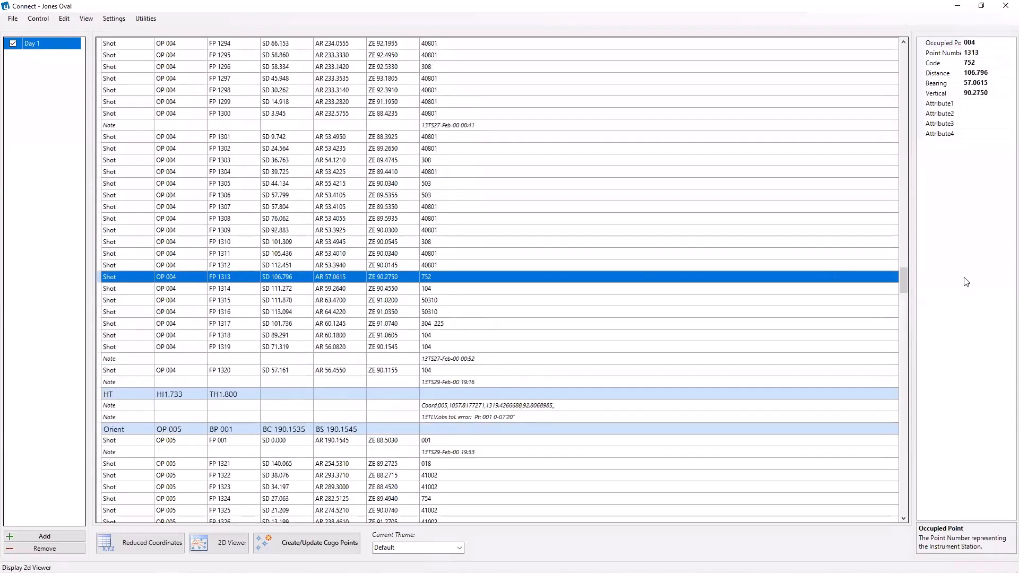
{"action": "left_click_drag", "start_coordinate": [903, 281], "coordinate": [902, 51]}
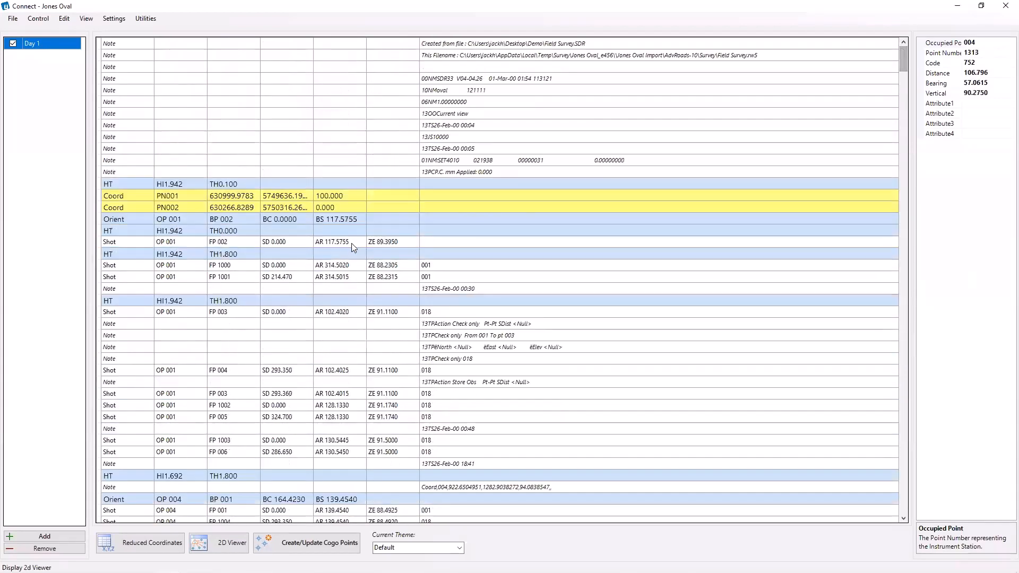
{"action": "left_click", "coordinate": [214, 229]}
{"action": "right_click", "coordinate": [200, 226]}
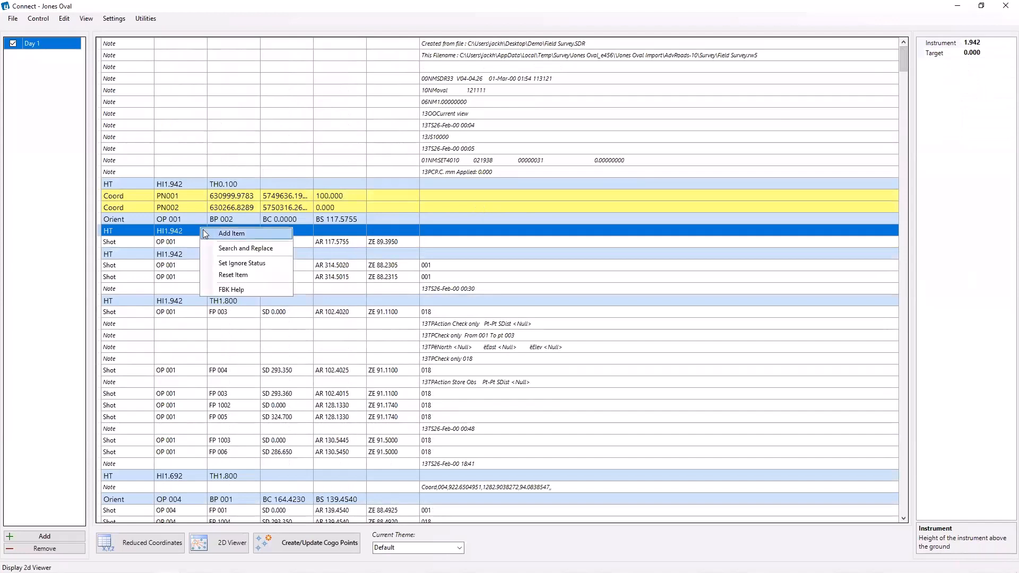
{"action": "left_click", "coordinate": [335, 228]}
{"action": "left_click", "coordinate": [164, 207]}
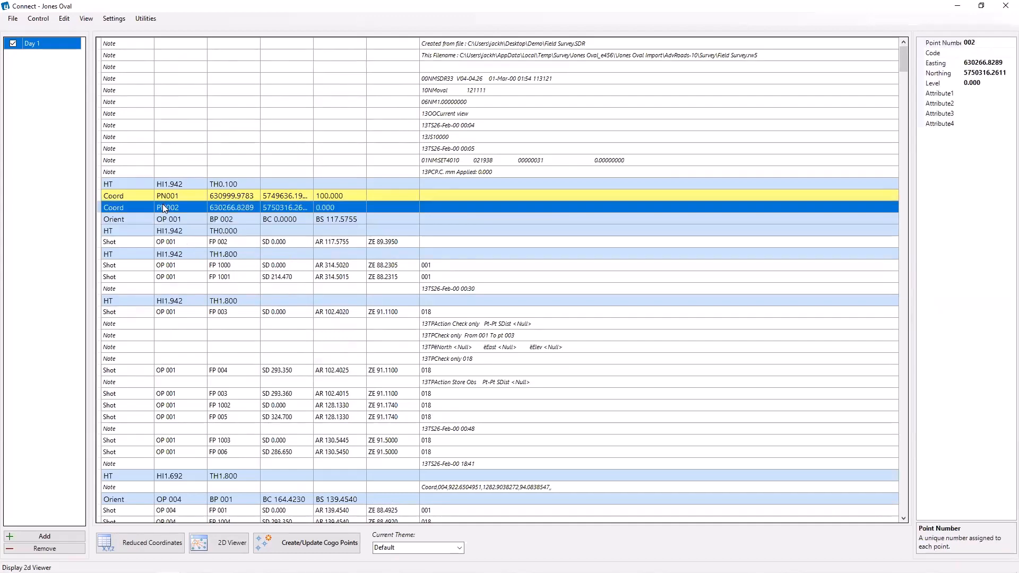
{"action": "right_click", "coordinate": [161, 205]}
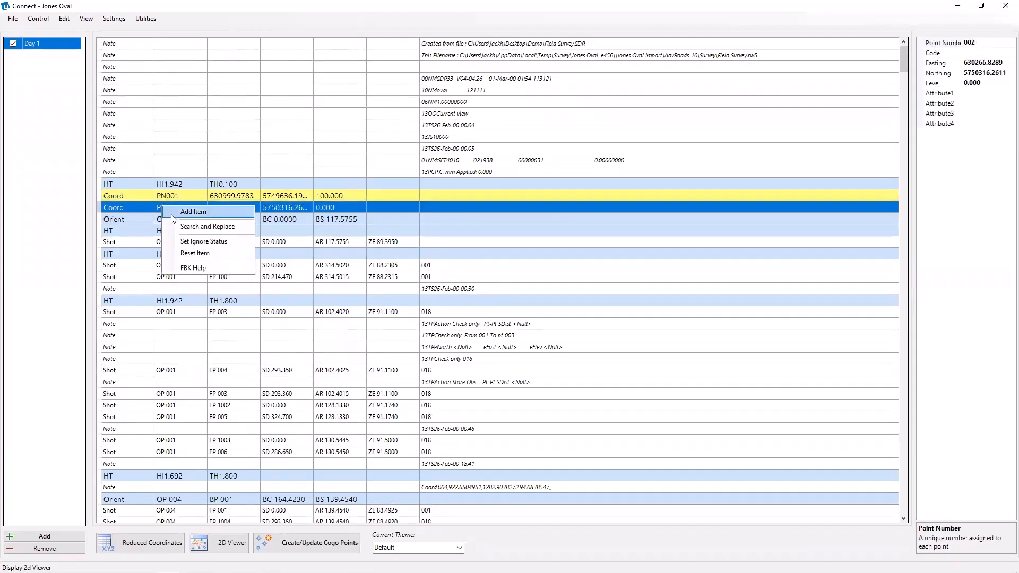
{"action": "left_click", "coordinate": [208, 227]}
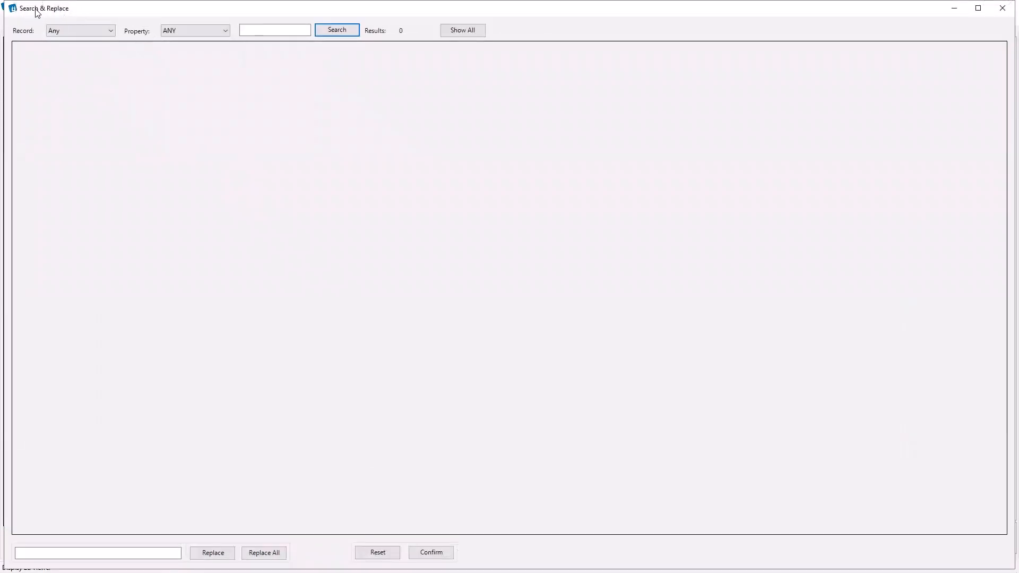
Search the Shot records by the Code property for 104.
{"action": "left_click", "coordinate": [95, 32]}
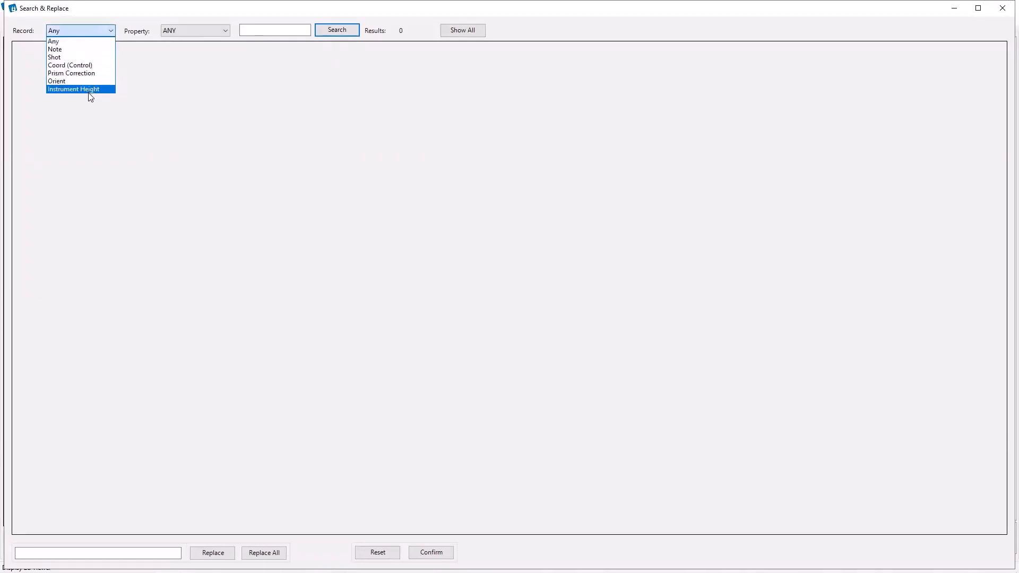
{"action": "left_click", "coordinate": [73, 57]}
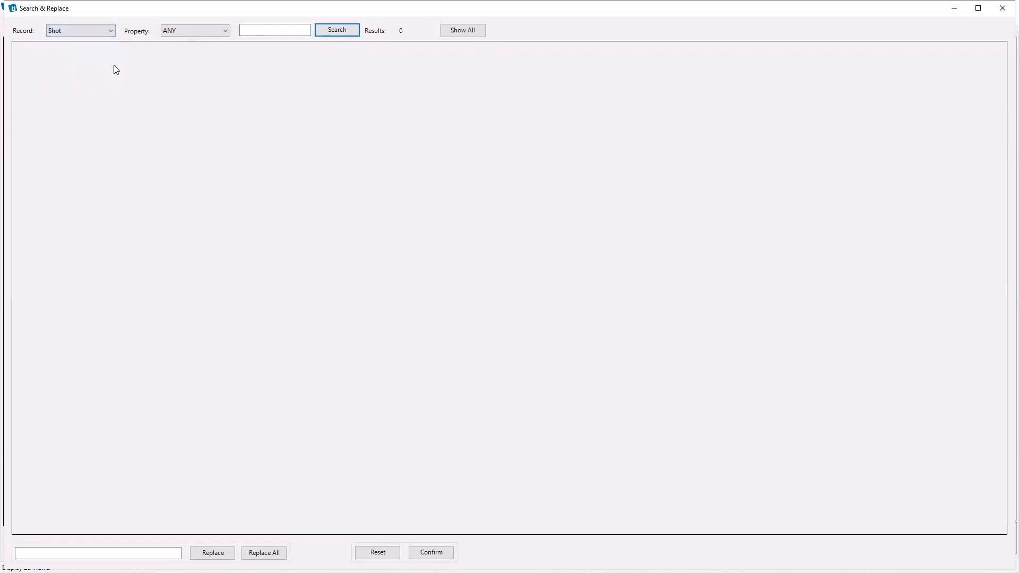
{"action": "left_click", "coordinate": [189, 32]}
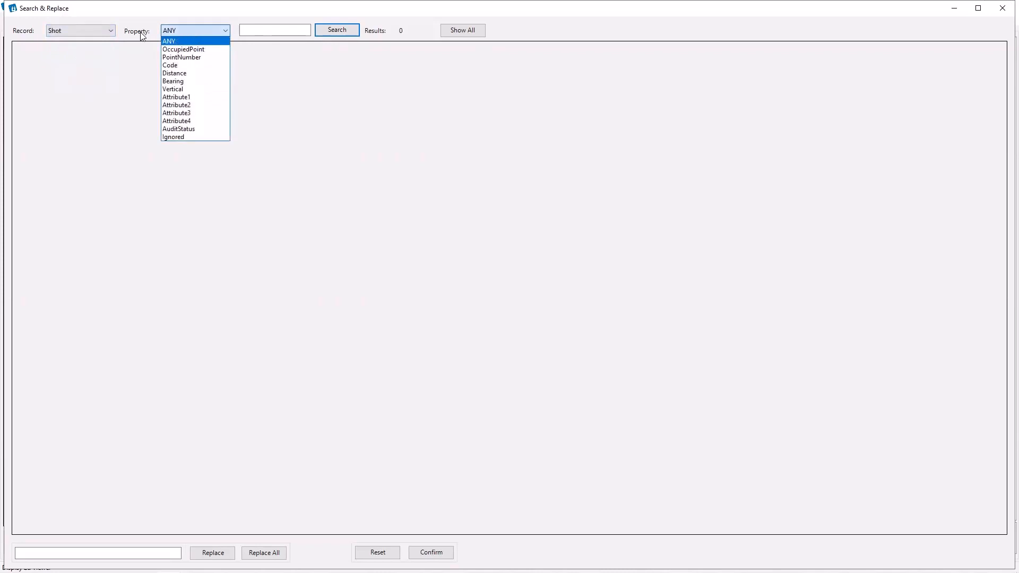
{"action": "left_click", "coordinate": [194, 56]}
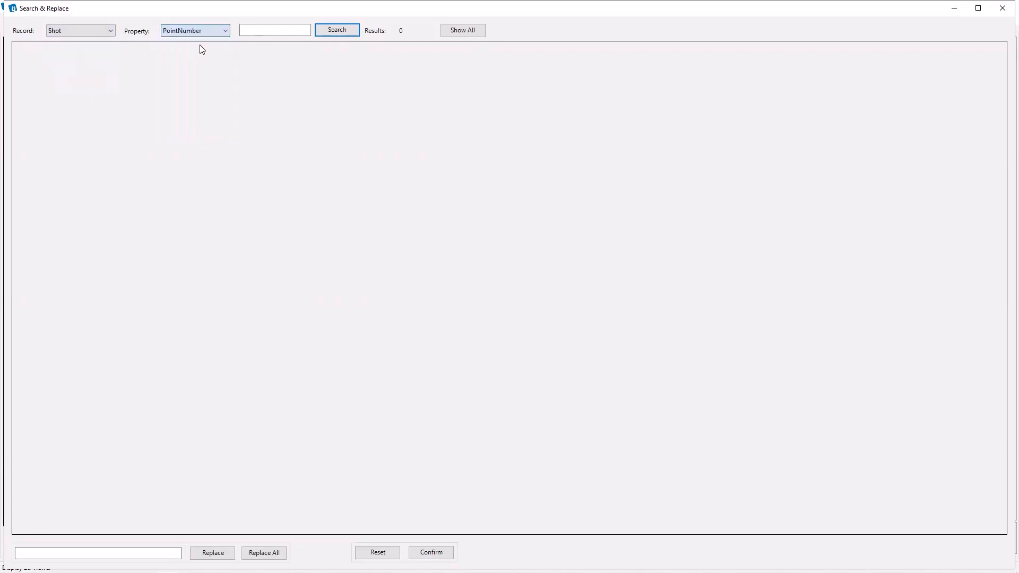
{"action": "left_click", "coordinate": [204, 33]}
{"action": "left_click", "coordinate": [193, 65]}
{"action": "left_click", "coordinate": [272, 30]}
{"action": "type", "text": "104"}
{"action": "left_click", "coordinate": [336, 29]}
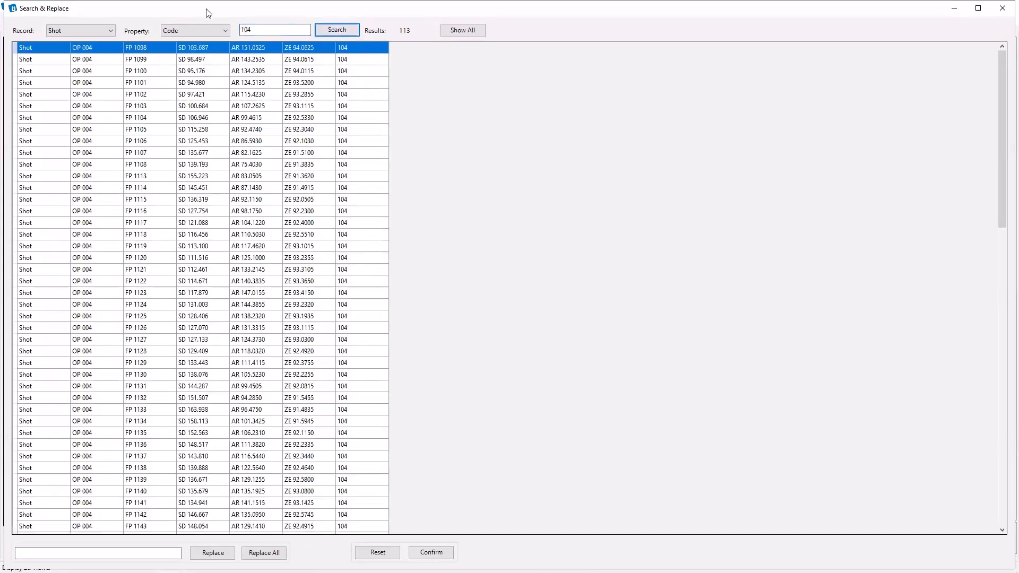
Place the search results beside the raw data and step through several code 104 shots to locate their records.
{"action": "left_click_drag", "start_coordinate": [207, 13], "coordinate": [619, 62]}
{"action": "left_click", "coordinate": [630, 79]}
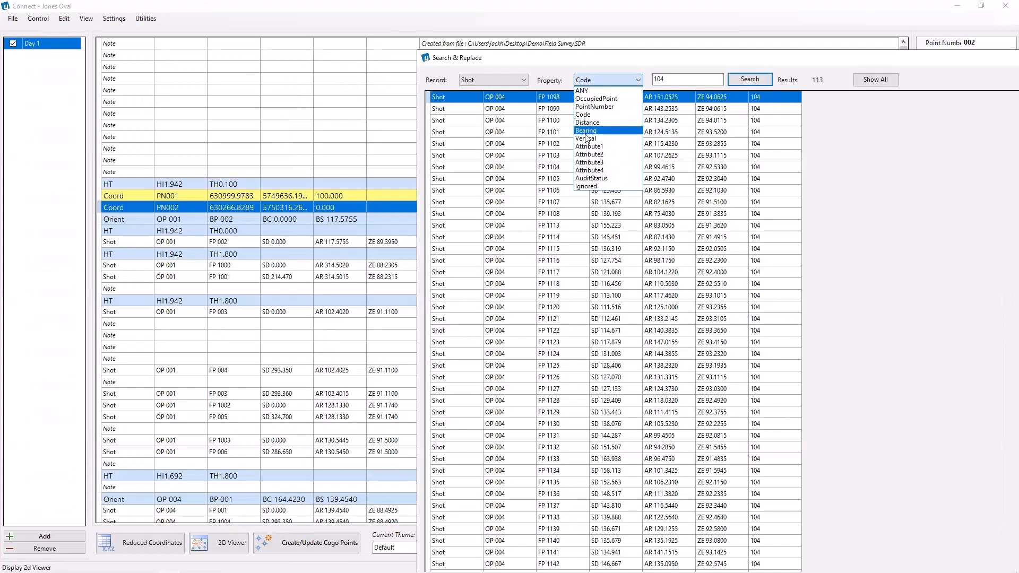
{"action": "left_click", "coordinate": [637, 56]}
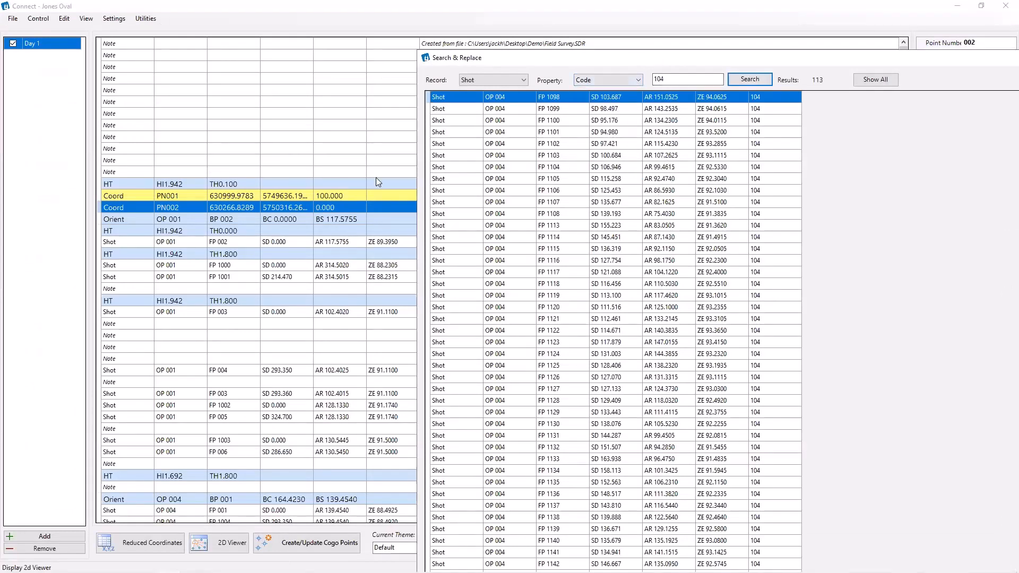
{"action": "left_click", "coordinate": [457, 180]}
{"action": "left_click", "coordinate": [457, 192]}
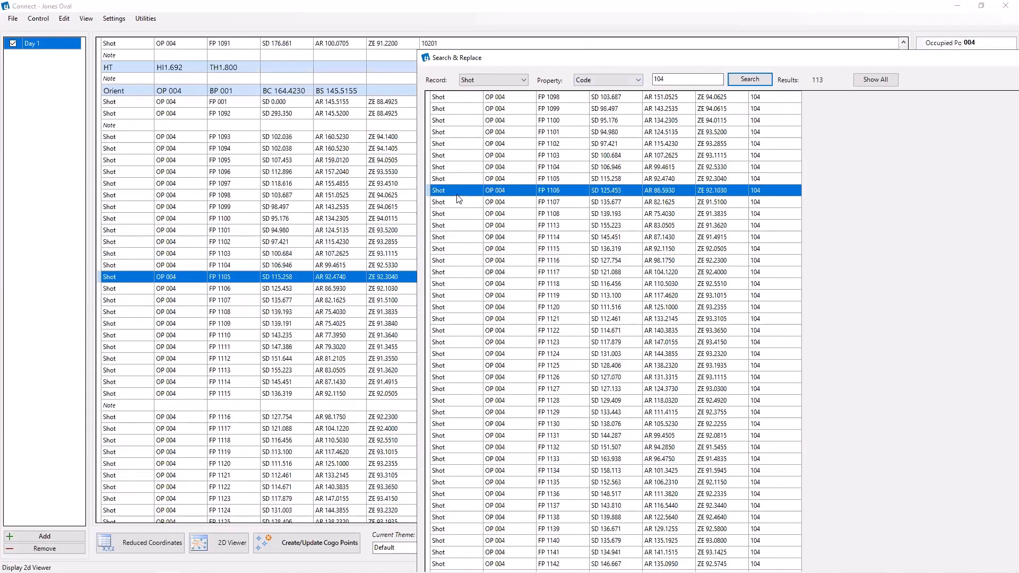
{"action": "left_click", "coordinate": [458, 214]}
{"action": "left_click", "coordinate": [460, 237]}
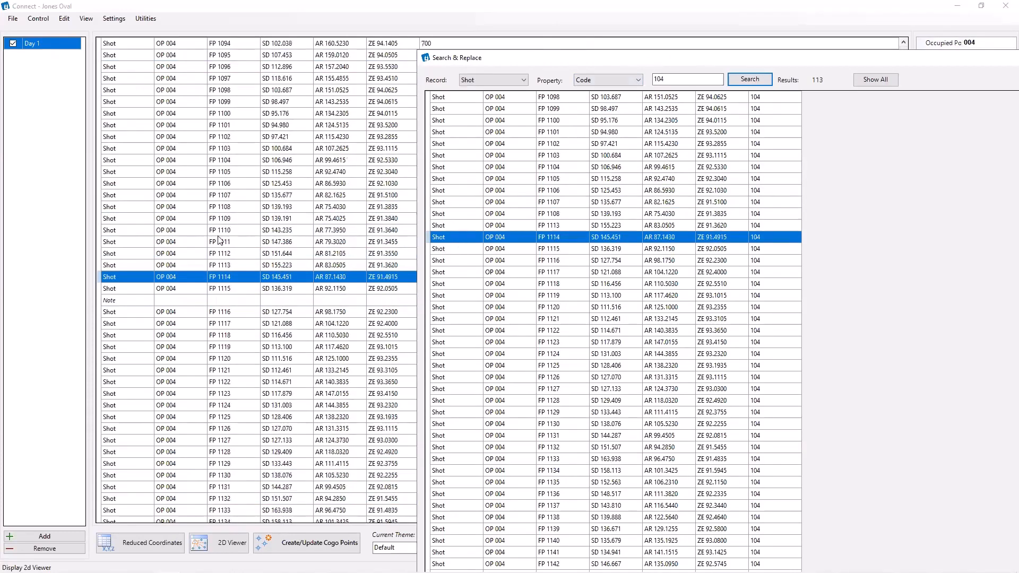
{"action": "left_click", "coordinate": [444, 276]}
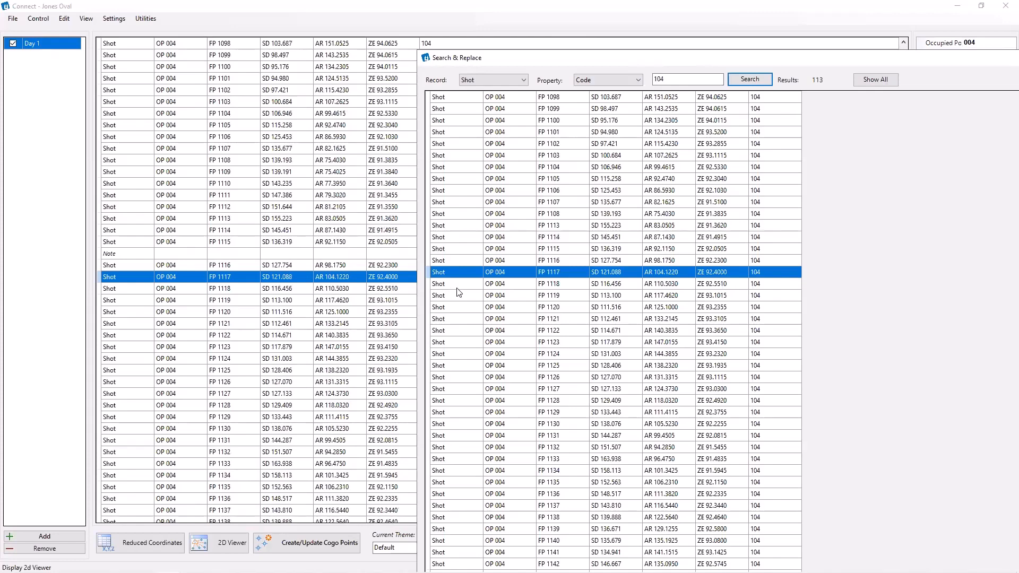
{"action": "left_click", "coordinate": [457, 287]}
{"action": "left_click", "coordinate": [459, 296]}
{"action": "left_click", "coordinate": [462, 308]}
{"action": "left_click", "coordinate": [464, 319]}
{"action": "left_click", "coordinate": [467, 330]}
{"action": "left_click", "coordinate": [468, 342]}
{"action": "left_click", "coordinate": [470, 400]}
{"action": "left_click", "coordinate": [446, 482]}
{"action": "left_click", "coordinate": [446, 518]}
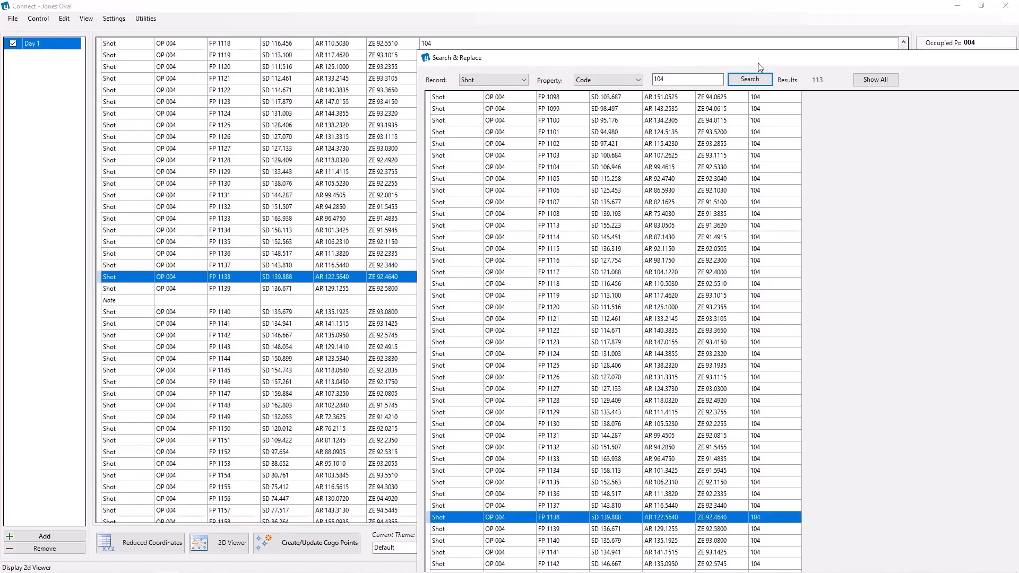
Close Search and Replace, return to the start of the raw data, and move the Connect window aside to uncover the drawing.
{"action": "double_click", "coordinate": [757, 63]}
{"action": "left_click", "coordinate": [988, 33]}
{"action": "left_click", "coordinate": [303, 219]}
{"action": "scroll", "coordinate": [270, 225], "scroll_direction": "up", "scroll_amount": 12}
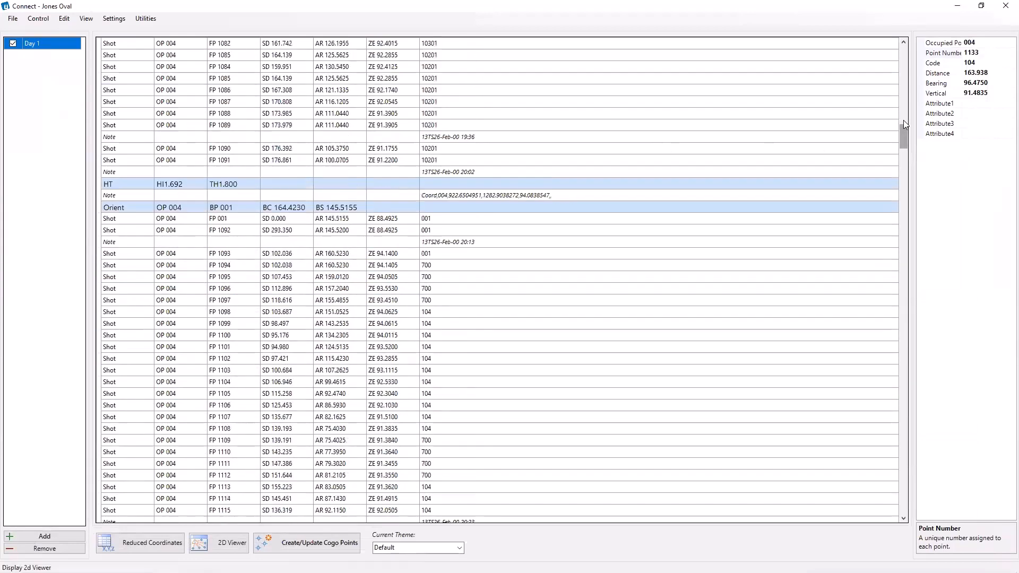
{"action": "left_click_drag", "start_coordinate": [903, 137], "coordinate": [904, 51]}
{"action": "left_click", "coordinate": [122, 152]}
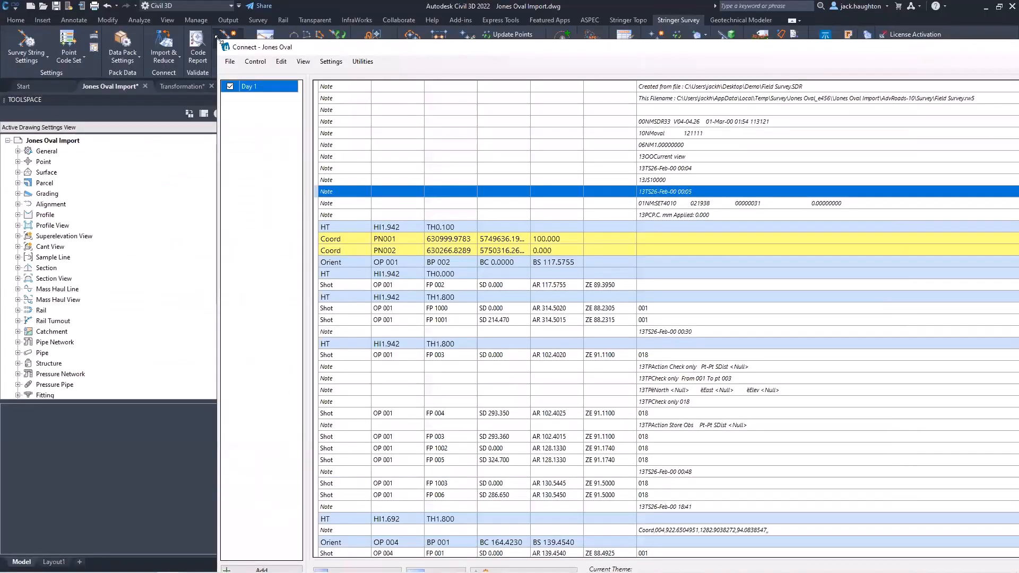
{"action": "left_click_drag", "start_coordinate": [217, 40], "coordinate": [570, 229]}
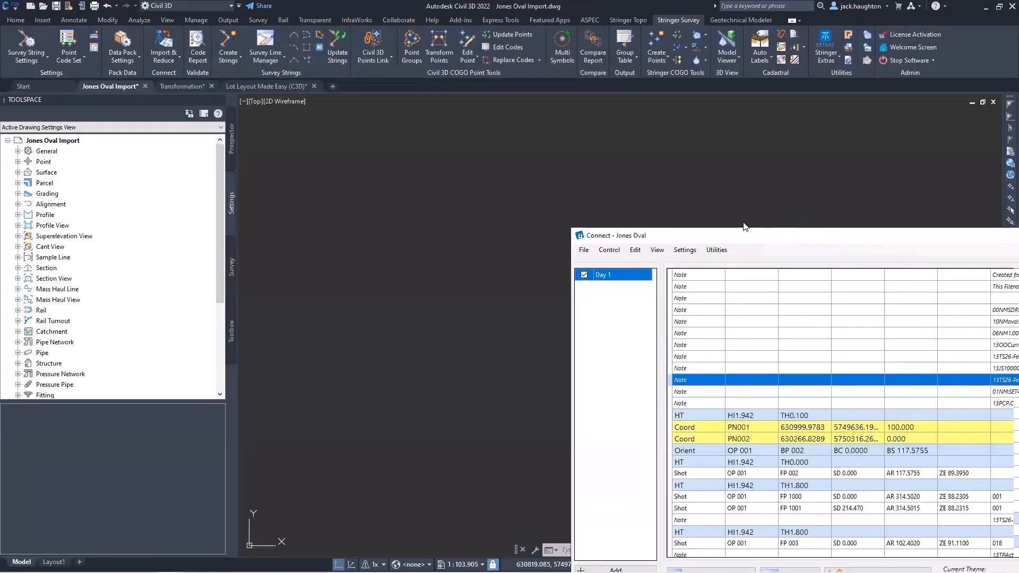
Create the Civil 3D COGO points from the Day 1 survey observations and accept the creation of survey lines.
{"action": "left_click_drag", "start_coordinate": [745, 233], "coordinate": [55, 65]}
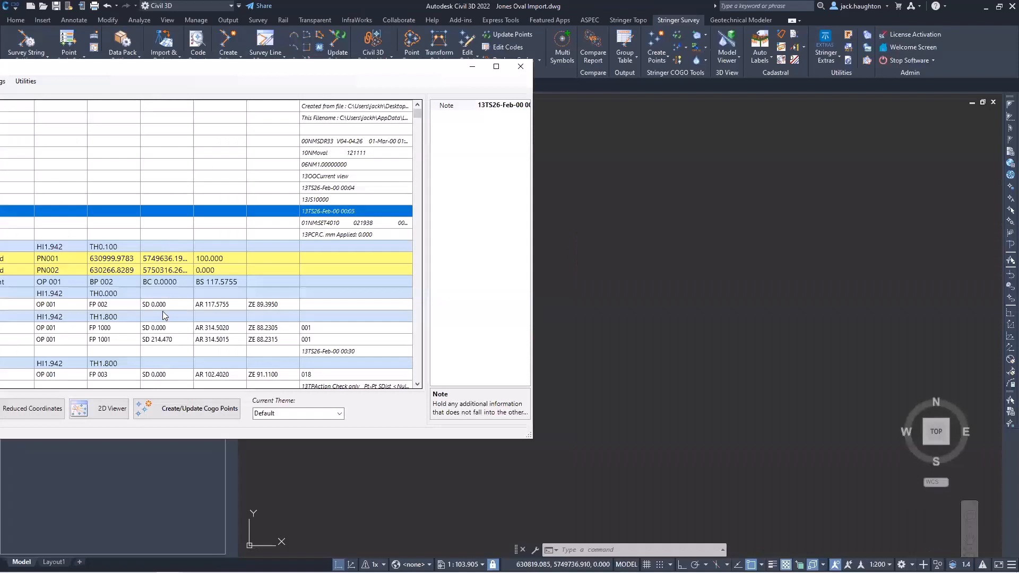
{"action": "left_click", "coordinate": [180, 409]}
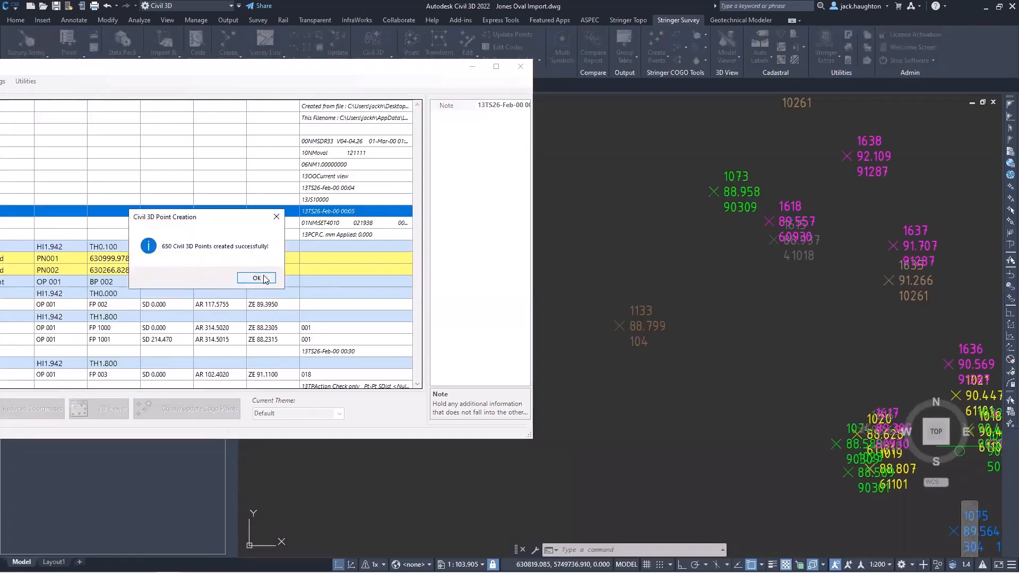
{"action": "left_click", "coordinate": [256, 278]}
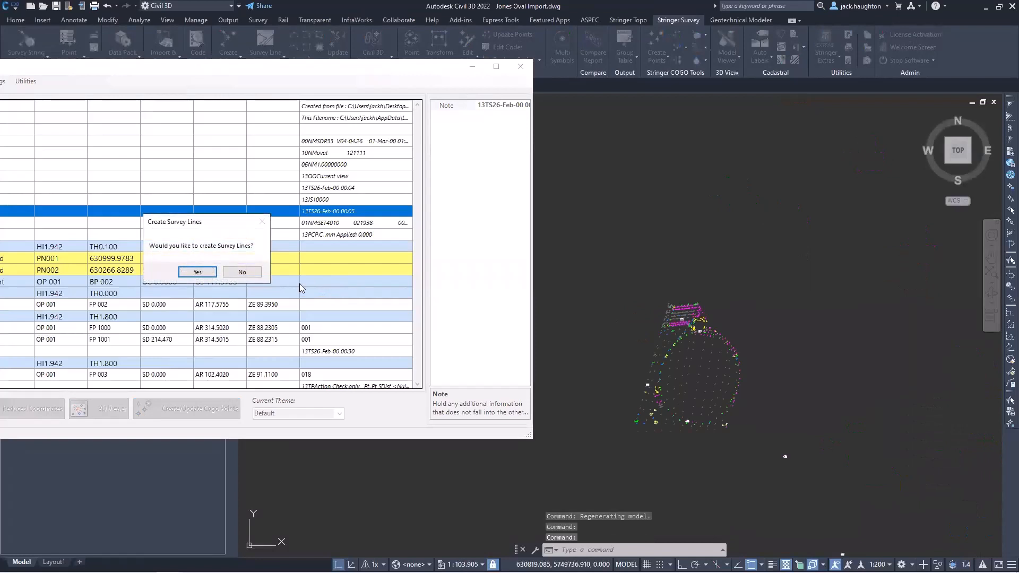
{"action": "left_click", "coordinate": [204, 272]}
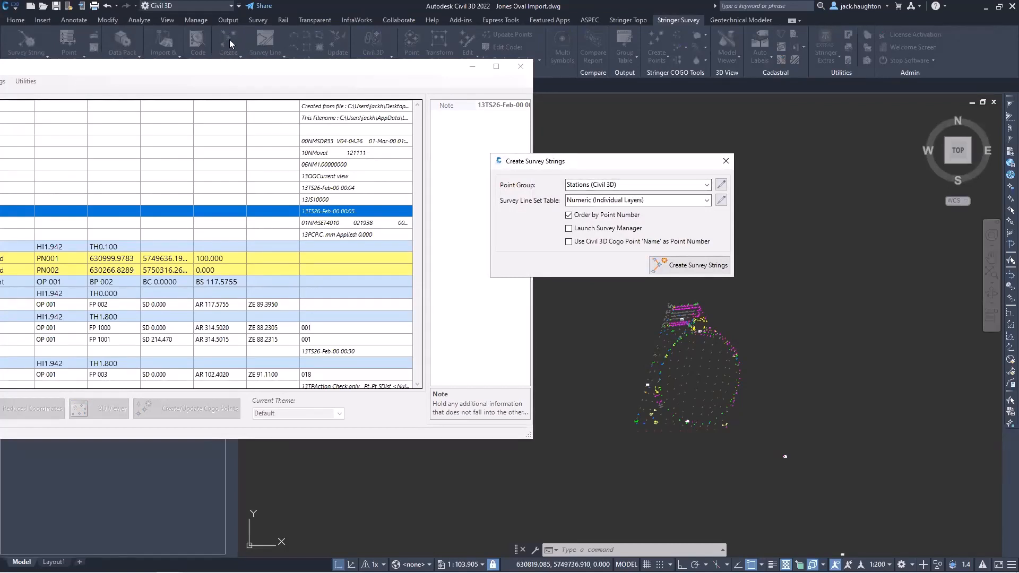
Create survey strings for the Contourable (Civil 3D) point group using the Numeric (Individual Layers) survey line set table.
{"action": "left_click", "coordinate": [705, 187]}
{"action": "left_click", "coordinate": [647, 222]}
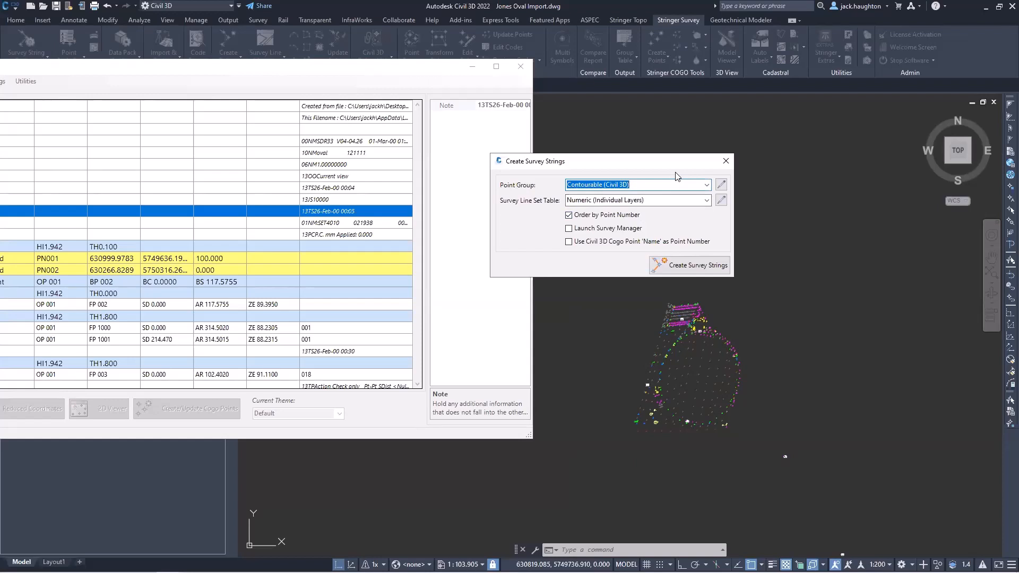
{"action": "left_click", "coordinate": [706, 200]}
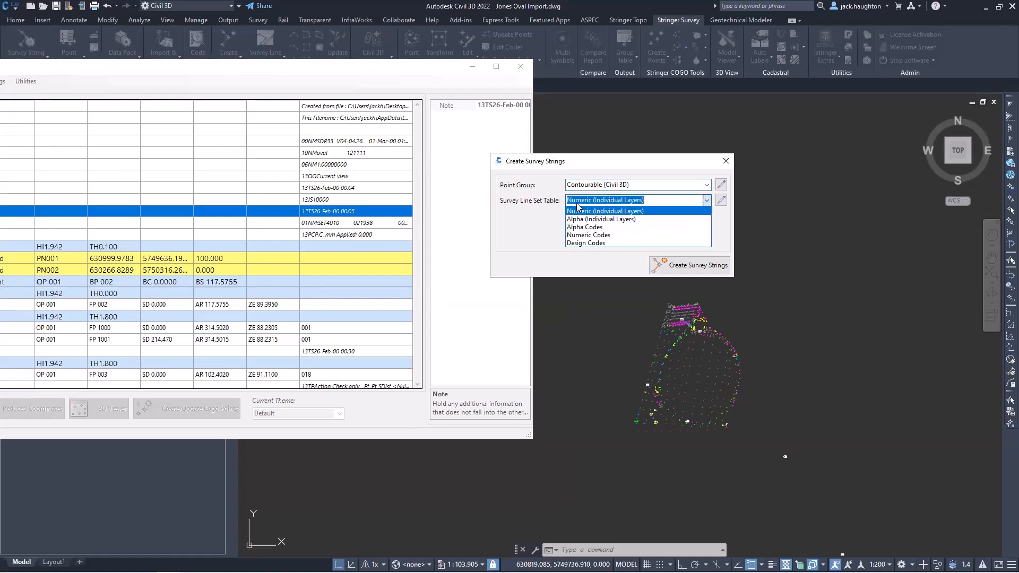
{"action": "left_click", "coordinate": [641, 212]}
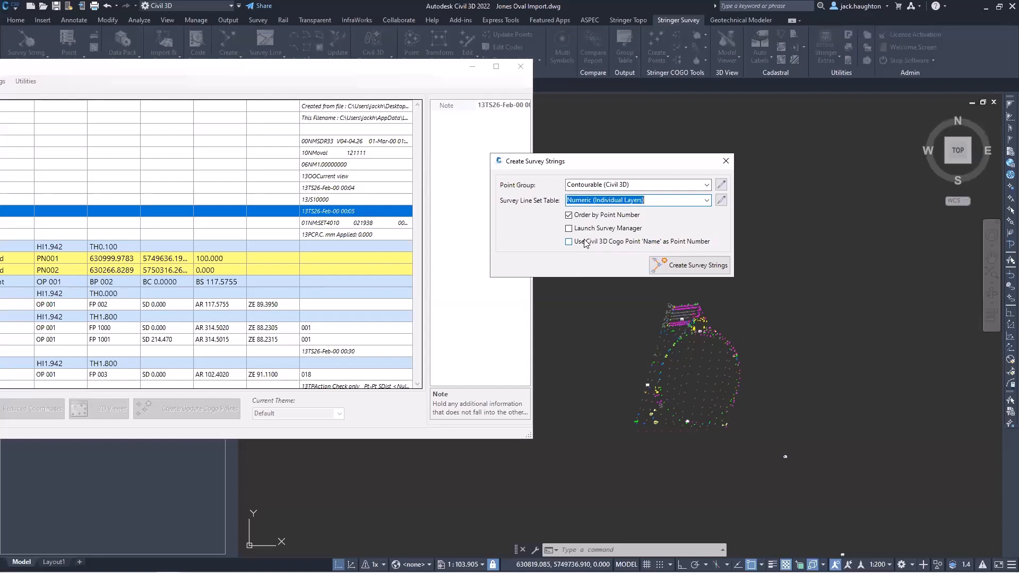
{"action": "left_click", "coordinate": [657, 267]}
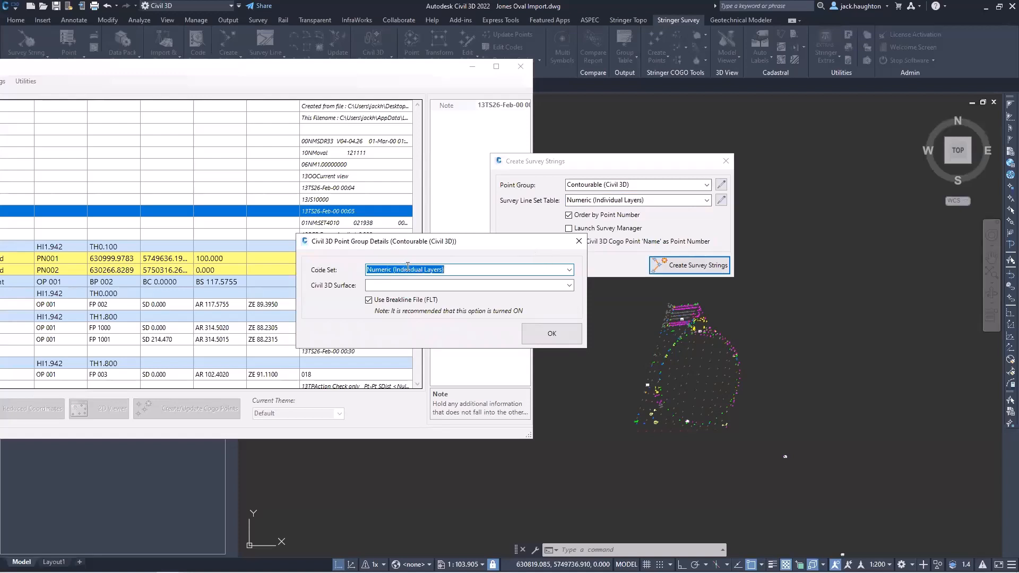
Assign the Civil 3D surface NS to the Contourable point group, with the breakline file in use.
{"action": "left_click", "coordinate": [570, 288]}
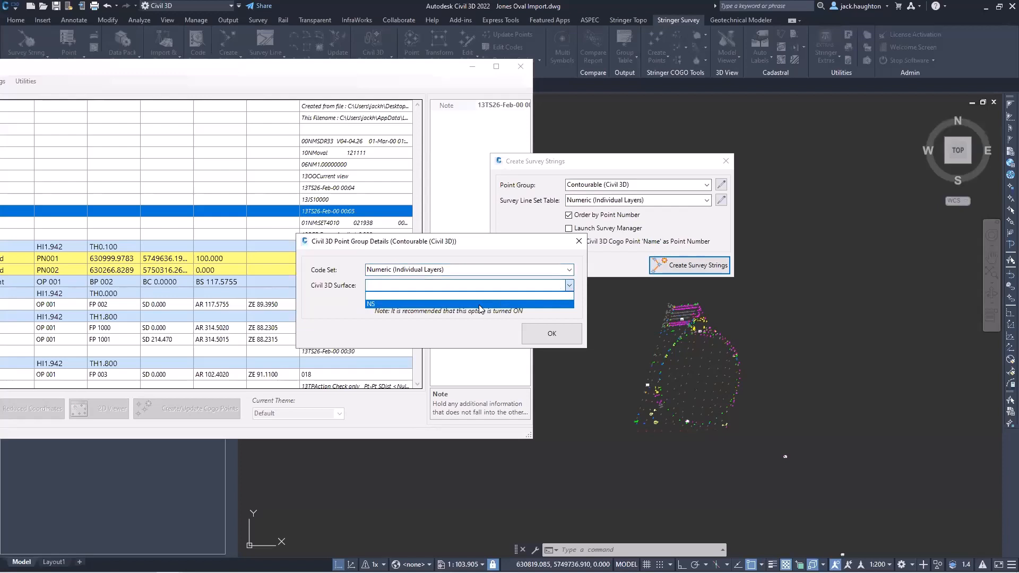
{"action": "left_click", "coordinate": [479, 304]}
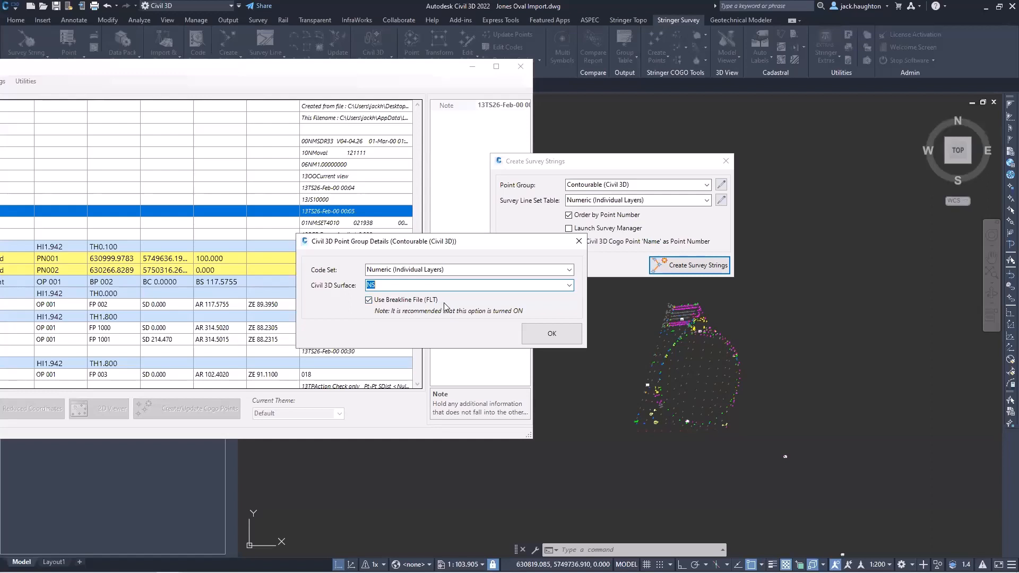
{"action": "left_click", "coordinate": [546, 335]}
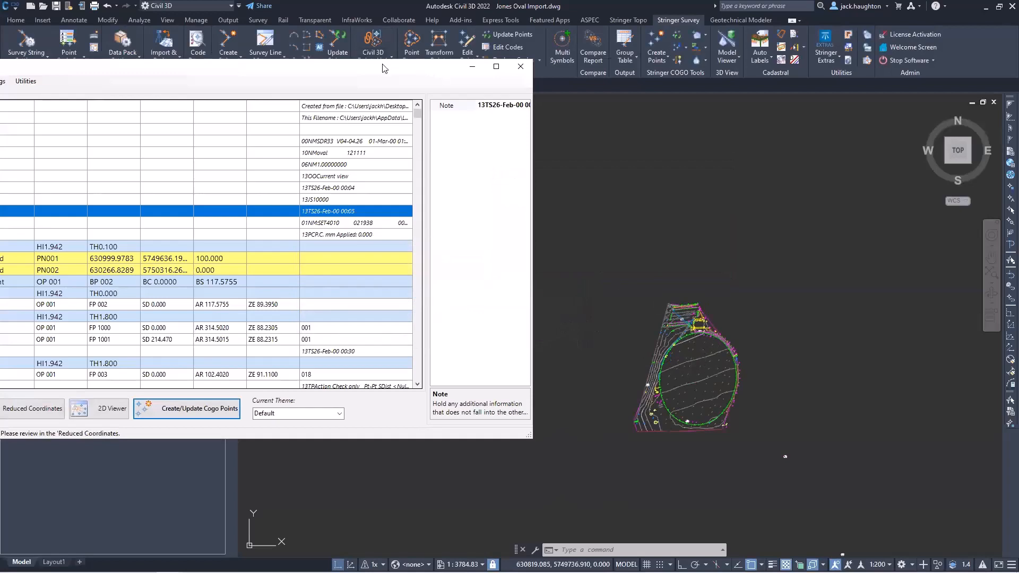
Examine the generated points, survey strings and contours around the oval, keeping the observation window clear of the drawing.
{"action": "left_click_drag", "start_coordinate": [385, 75], "coordinate": [450, 71]}
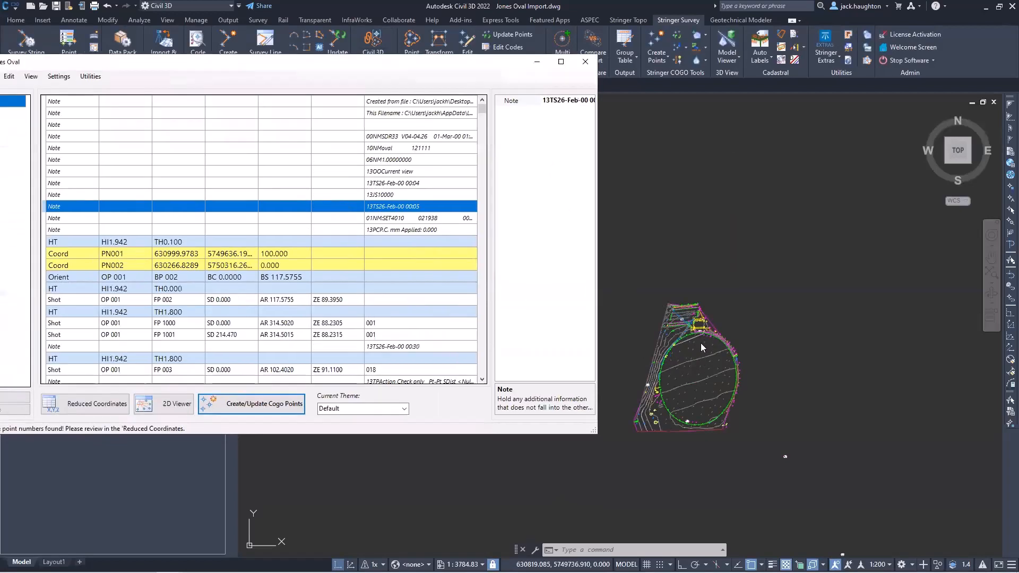
{"action": "scroll", "coordinate": [665, 370], "scroll_direction": "up", "scroll_amount": 5}
{"action": "middle_click_drag", "start_coordinate": [696, 424], "coordinate": [715, 323]}
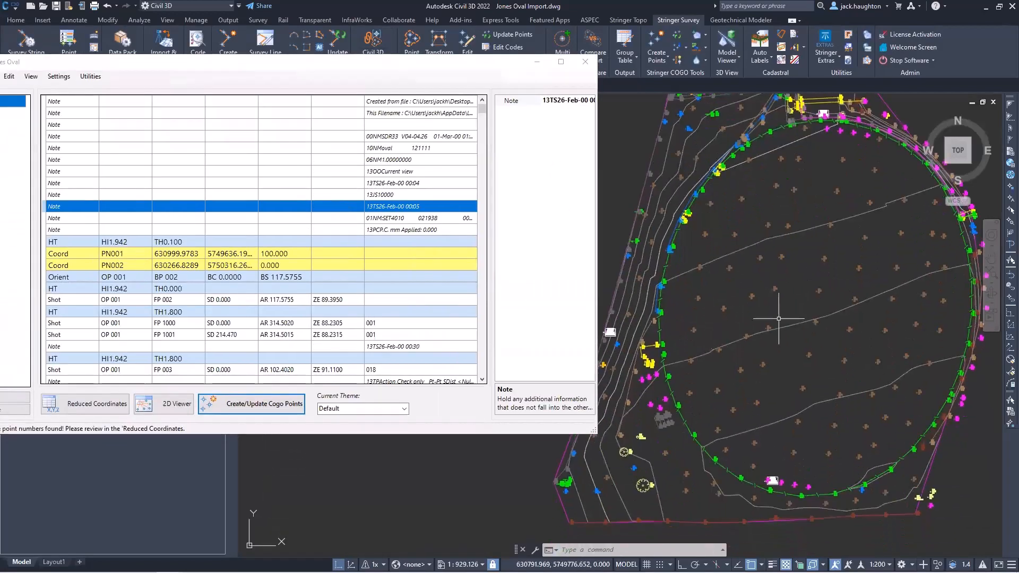
{"action": "mouse_move", "coordinate": [838, 301]}
{"action": "middle_mouse_down"}
{"action": "mouse_move", "coordinate": [766, 369]}
{"action": "mouse_move", "coordinate": [767, 393]}
{"action": "middle_mouse_up"}
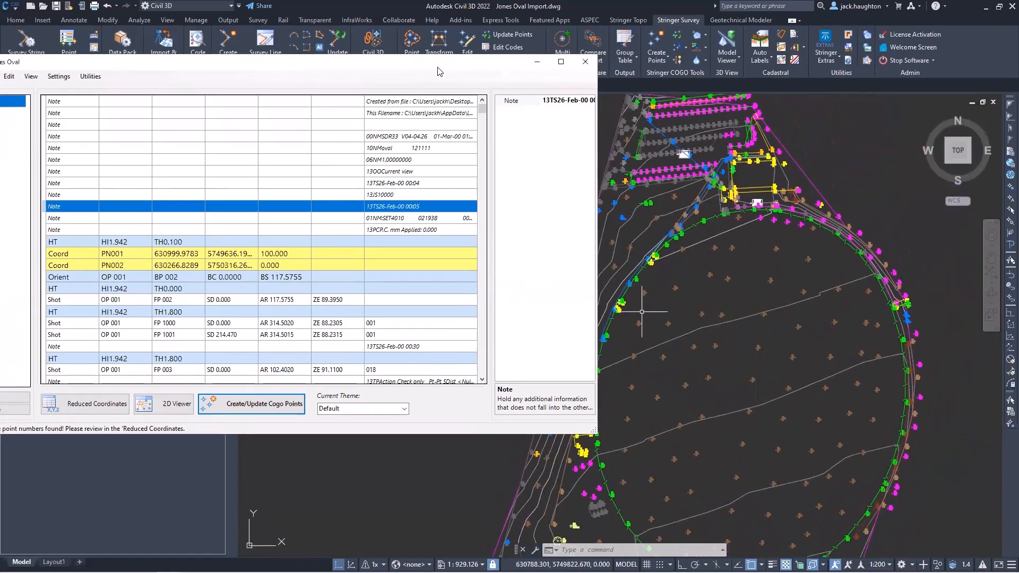
{"action": "left_click_drag", "start_coordinate": [439, 71], "coordinate": [517, 70]}
{"action": "middle_click_drag", "start_coordinate": [725, 369], "coordinate": [789, 298]}
{"action": "scroll", "coordinate": [503, 252], "scroll_direction": "down", "scroll_amount": 3}
Locate observations from station 004 in the drawing by stepping through shots 1008 to 1016.
{"action": "scroll", "coordinate": [503, 253], "scroll_direction": "down", "scroll_amount": 8}
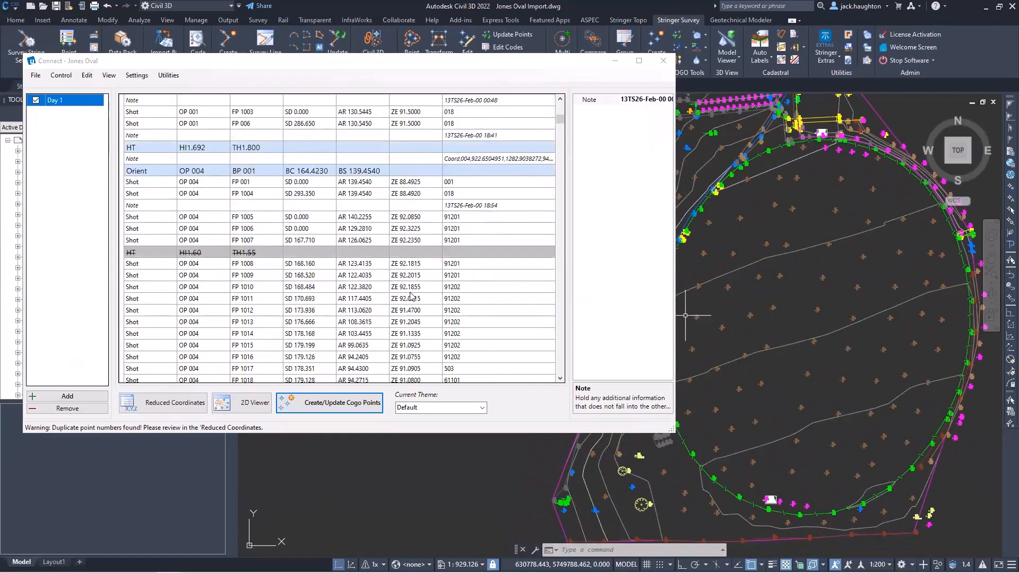
{"action": "left_click", "coordinate": [187, 263]}
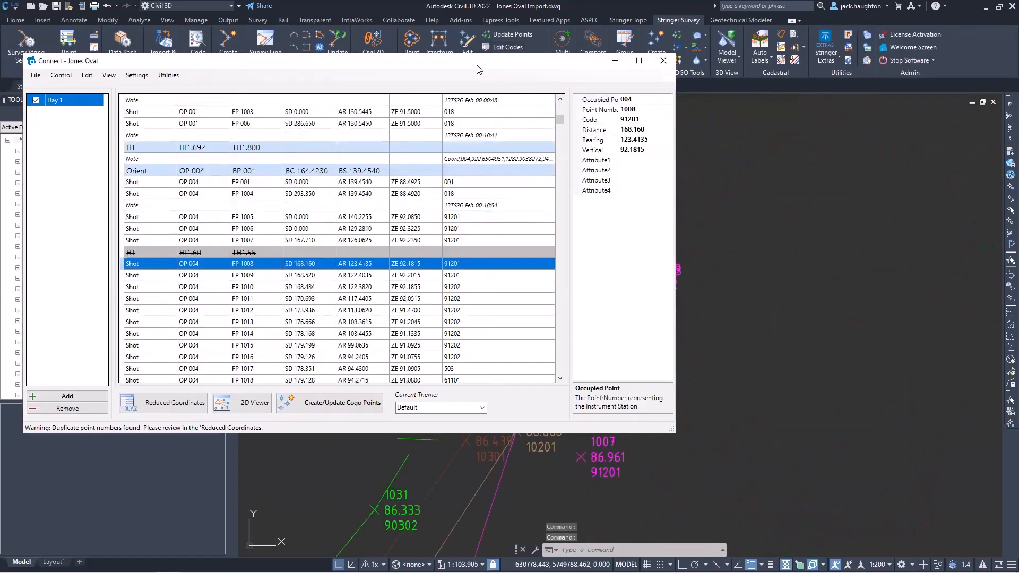
{"action": "left_click_drag", "start_coordinate": [477, 69], "coordinate": [294, 66]}
{"action": "left_click", "coordinate": [127, 272]}
{"action": "left_click", "coordinate": [126, 286]}
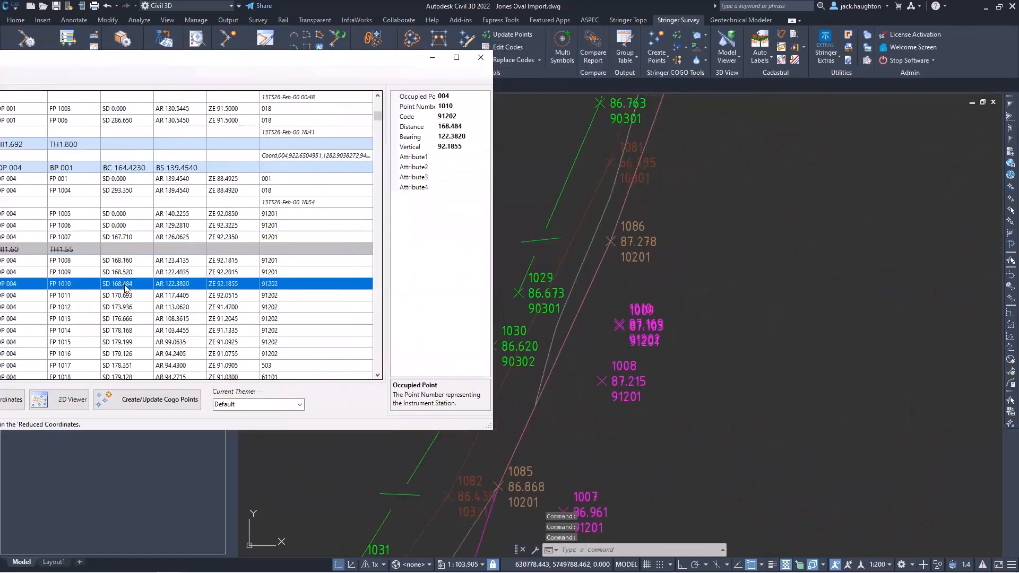
{"action": "left_click", "coordinate": [122, 305]}
{"action": "left_click", "coordinate": [120, 317]}
{"action": "left_click", "coordinate": [117, 332]}
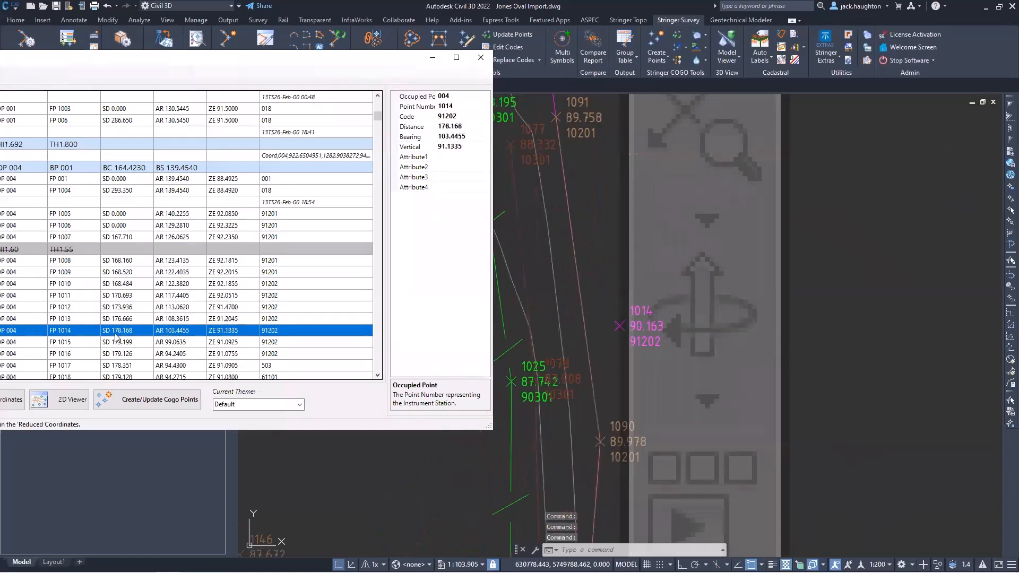
{"action": "left_click", "coordinate": [112, 352]}
{"action": "left_click", "coordinate": [98, 333]}
{"action": "left_click", "coordinate": [110, 319]}
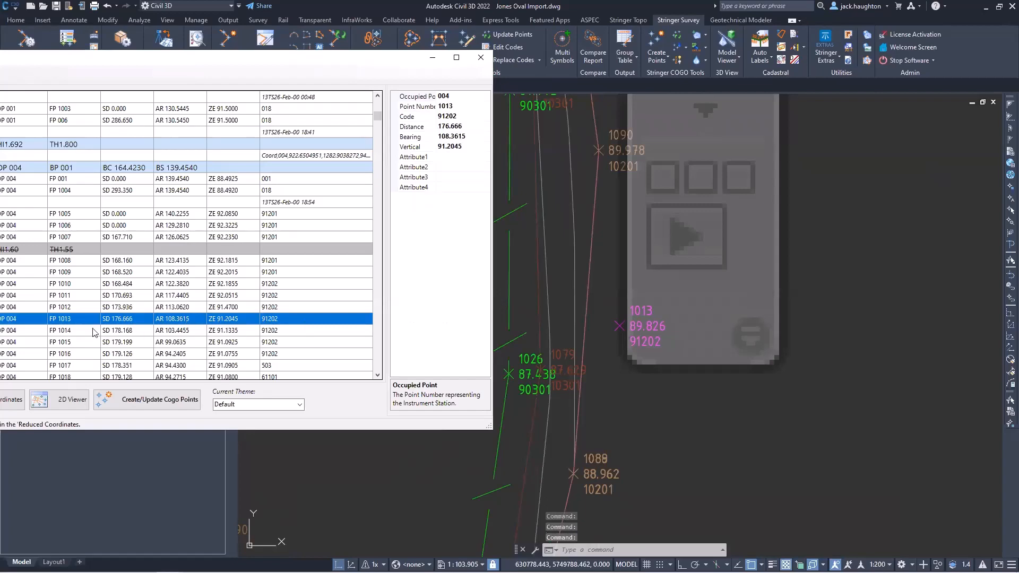
Set the distance of shot 1012 to 183.936 and update the COGO points.
{"action": "left_click", "coordinate": [23, 330]}
{"action": "left_click", "coordinate": [22, 306], "text": "ctrl"}
{"action": "left_click", "coordinate": [23, 306]}
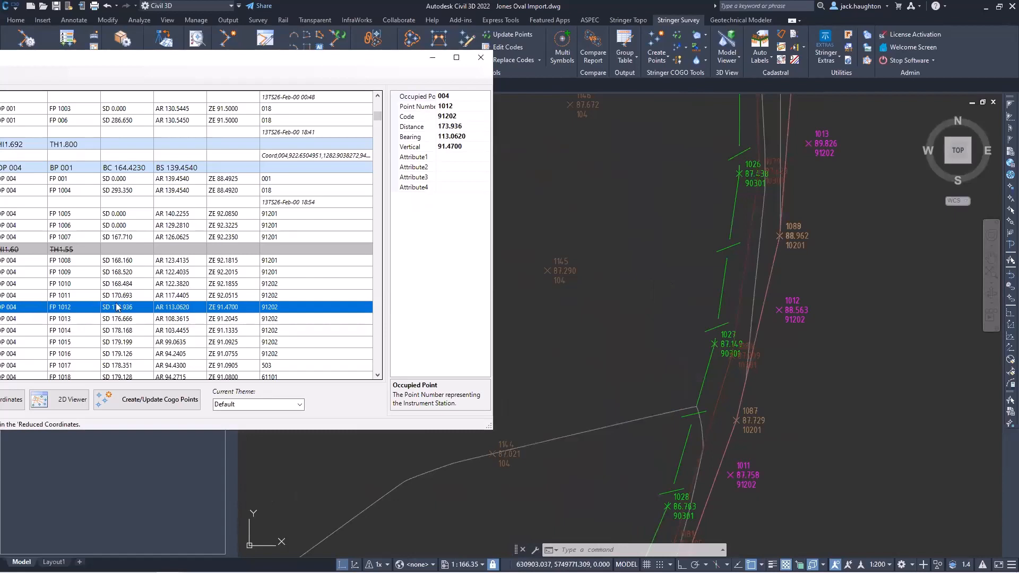
{"action": "left_click", "coordinate": [445, 127]}
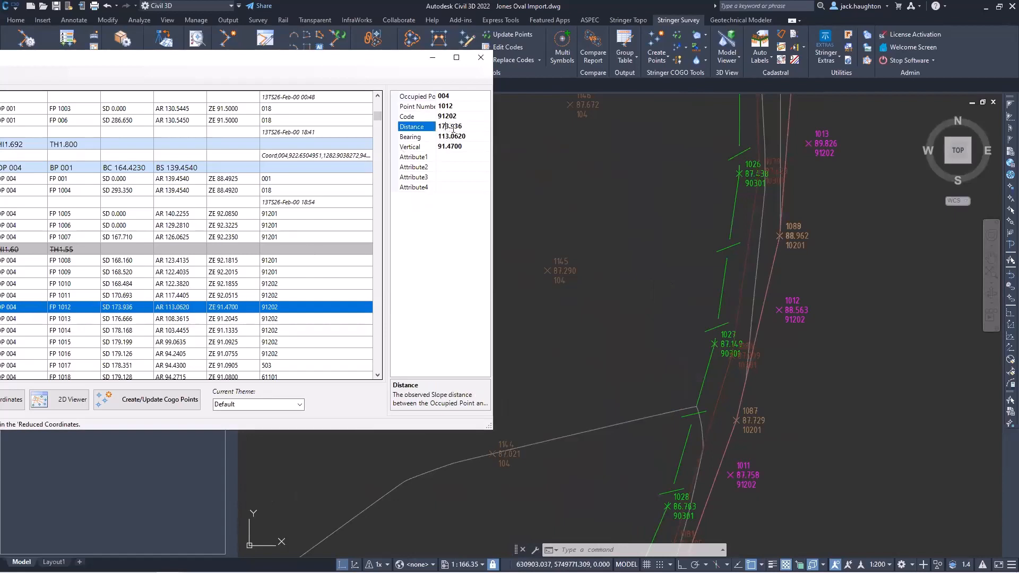
{"action": "key", "text": "BackSpace"}
{"action": "type", "text": "8"}
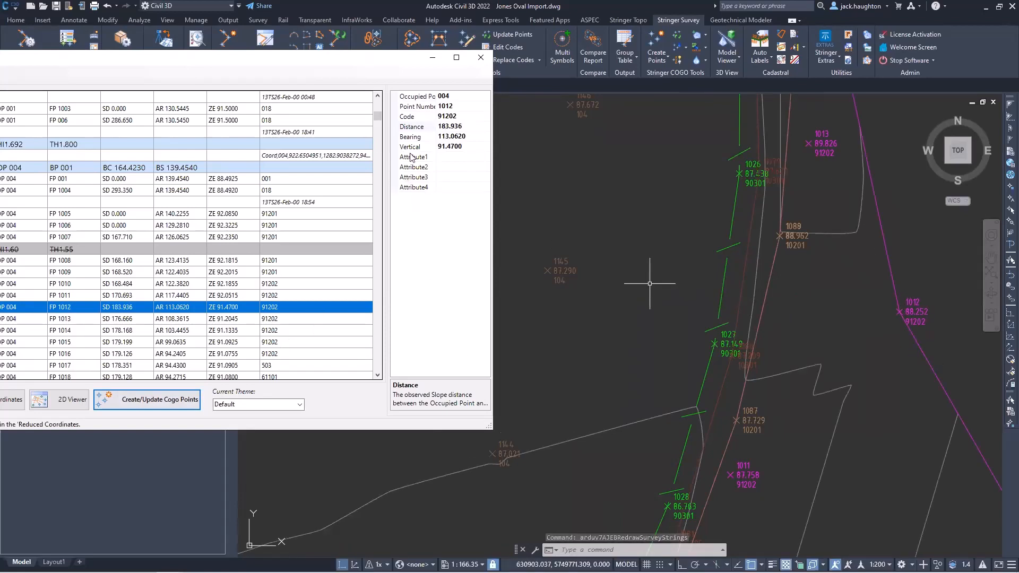
Locate shot 1012 in the drawing and set its observation to be ignored.
{"action": "left_click", "coordinate": [40, 318]}
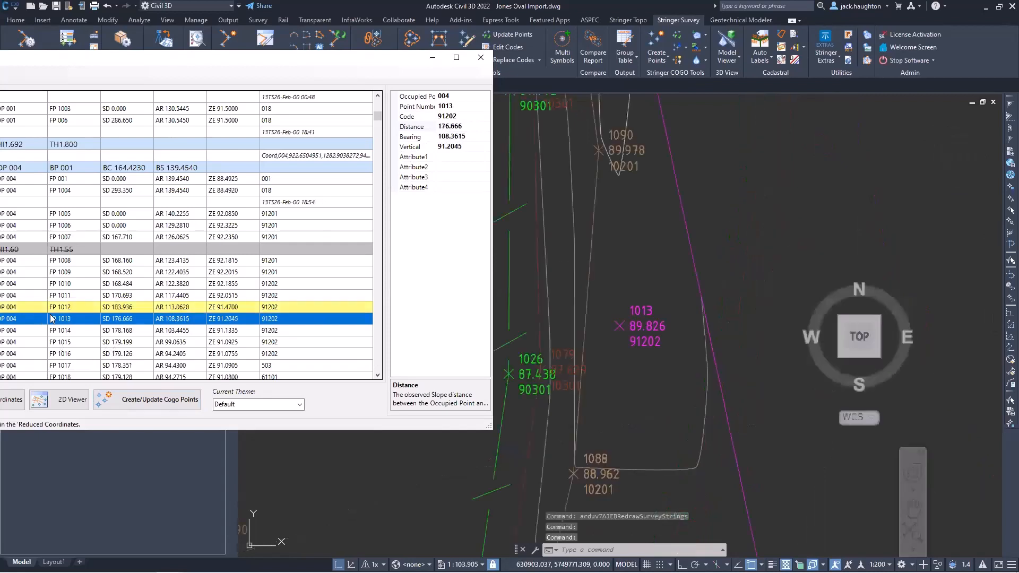
{"action": "left_click", "coordinate": [34, 307]}
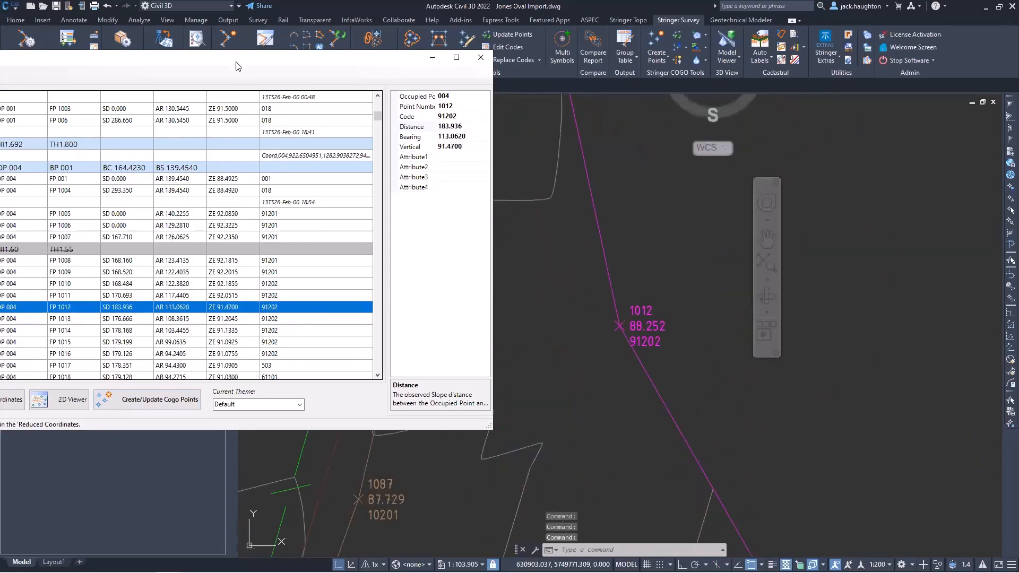
{"action": "left_click_drag", "start_coordinate": [237, 65], "coordinate": [316, 86]}
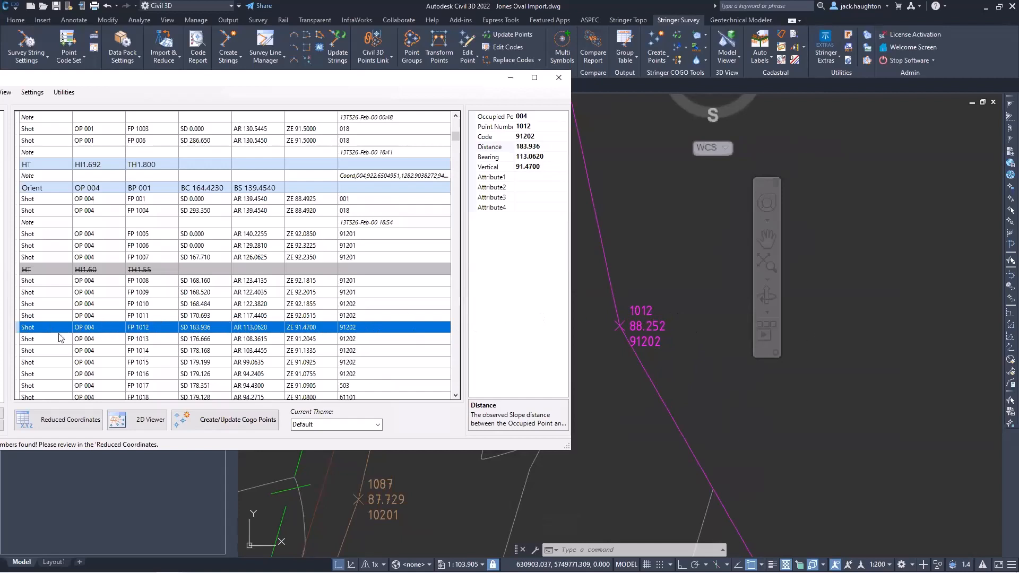
{"action": "right_click", "coordinate": [40, 331]}
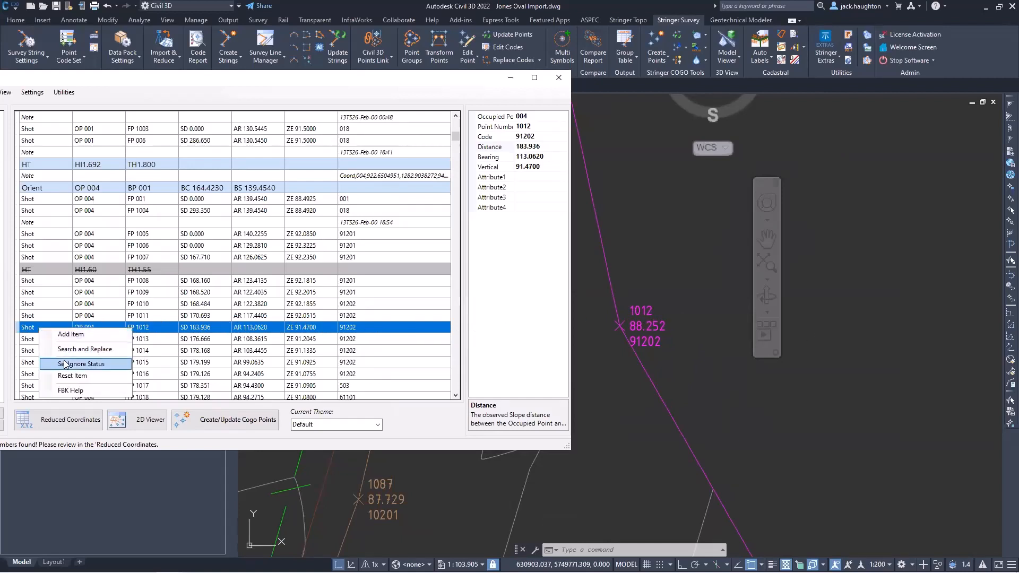
{"action": "left_click", "coordinate": [64, 364]}
{"action": "scroll", "coordinate": [63, 340], "scroll_direction": "down", "scroll_amount": 2}
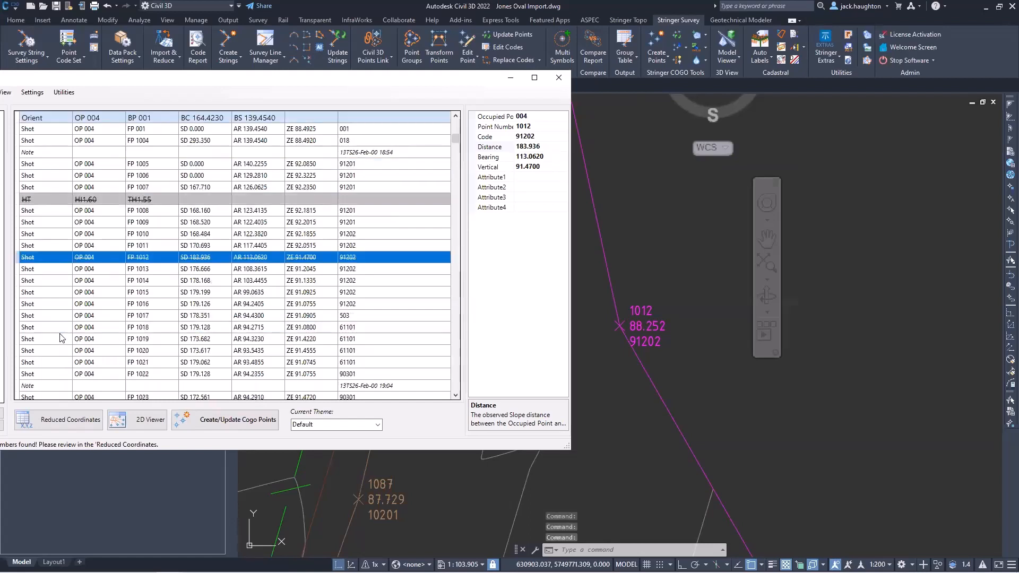
{"action": "right_click", "coordinate": [55, 256]}
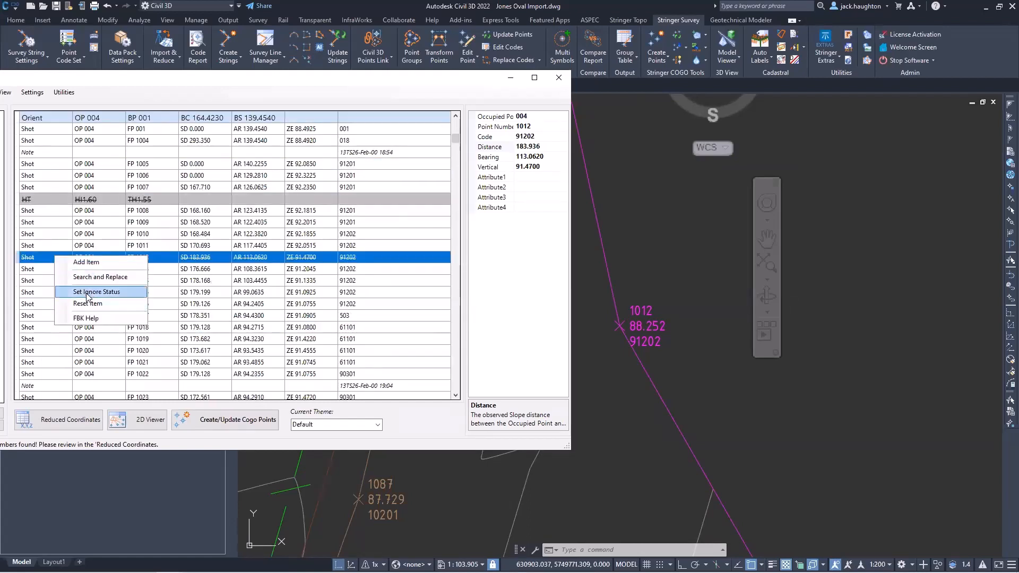
{"action": "left_click", "coordinate": [300, 307]}
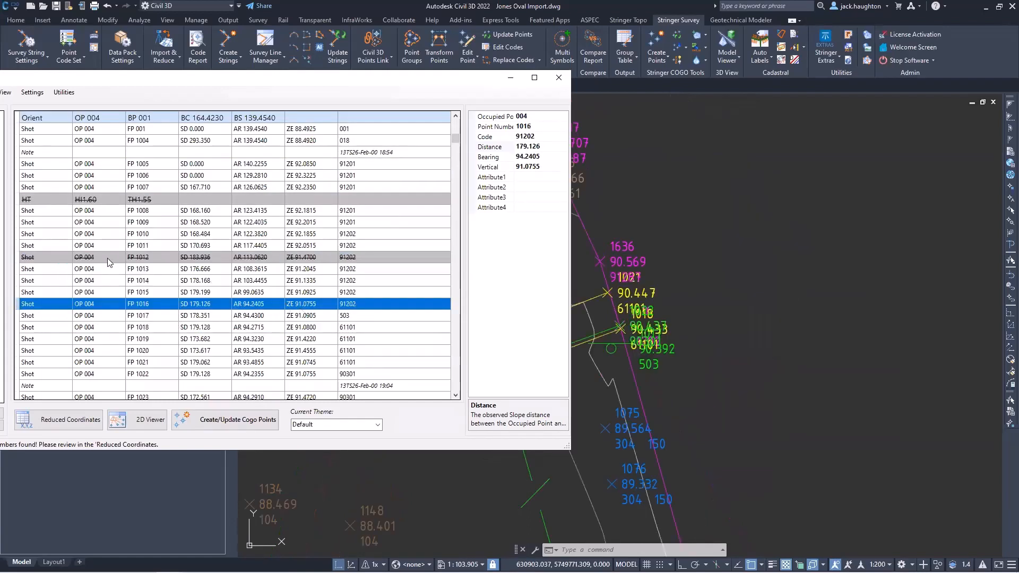
{"action": "left_click", "coordinate": [75, 258]}
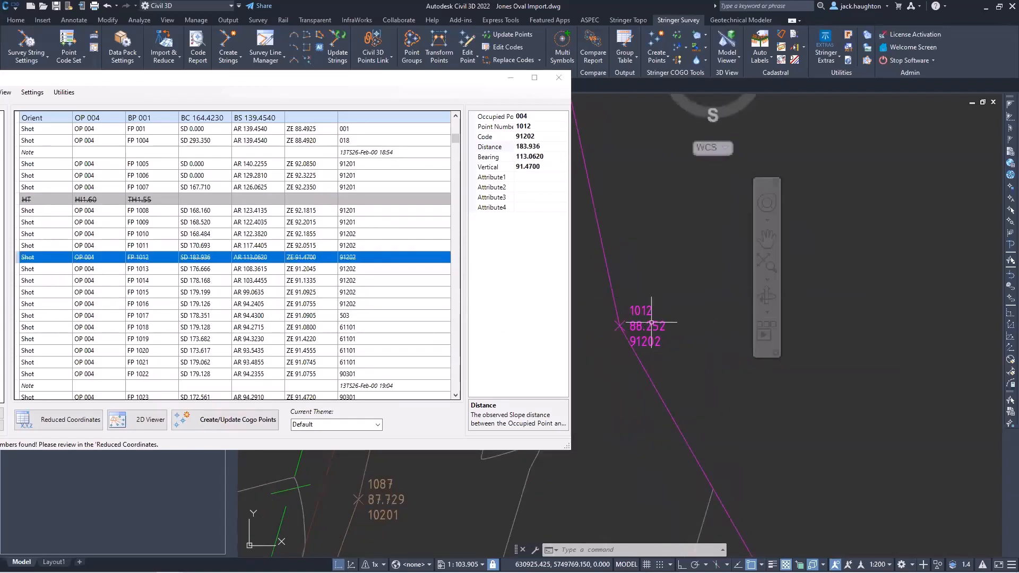
Move COGO point 1012 a short distance to the northeast in the drawing.
{"action": "left_click", "coordinate": [618, 323]}
{"action": "left_click", "coordinate": [620, 325]}
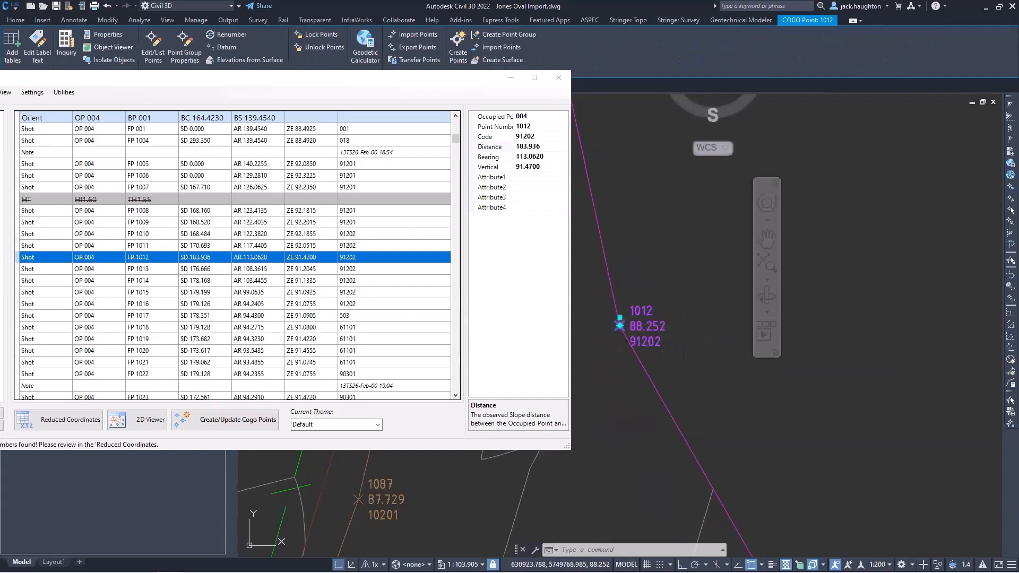
{"action": "left_click", "coordinate": [665, 293]}
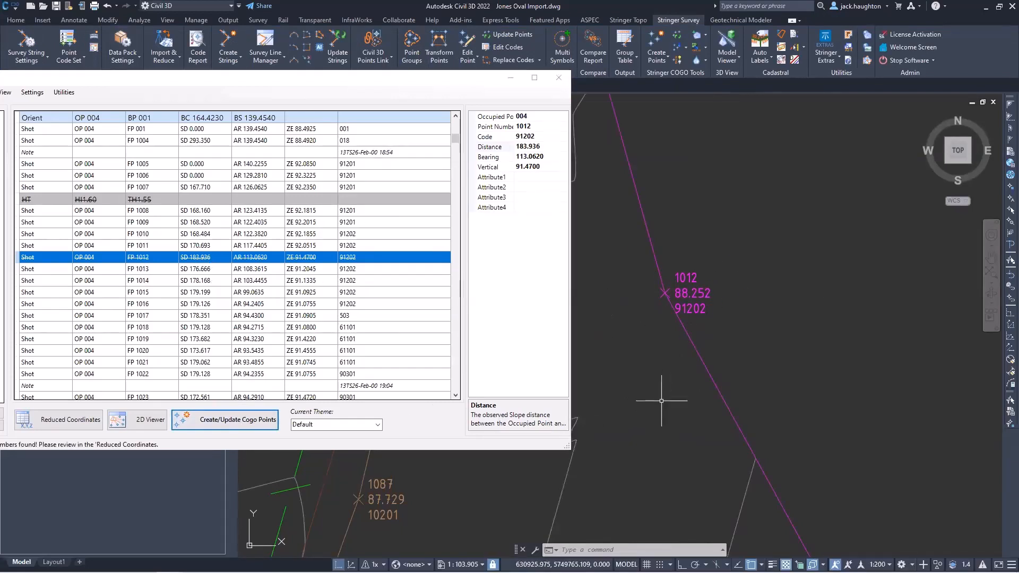
Clear the ignore status of shot 1012 and reset the item.
{"action": "right_click", "coordinate": [52, 257]}
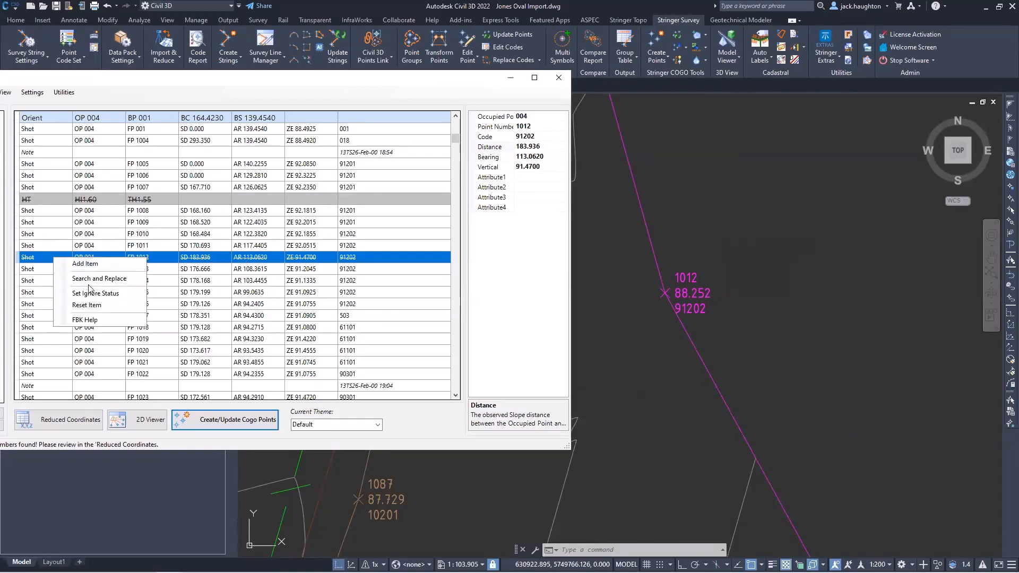
{"action": "left_click", "coordinate": [92, 293]}
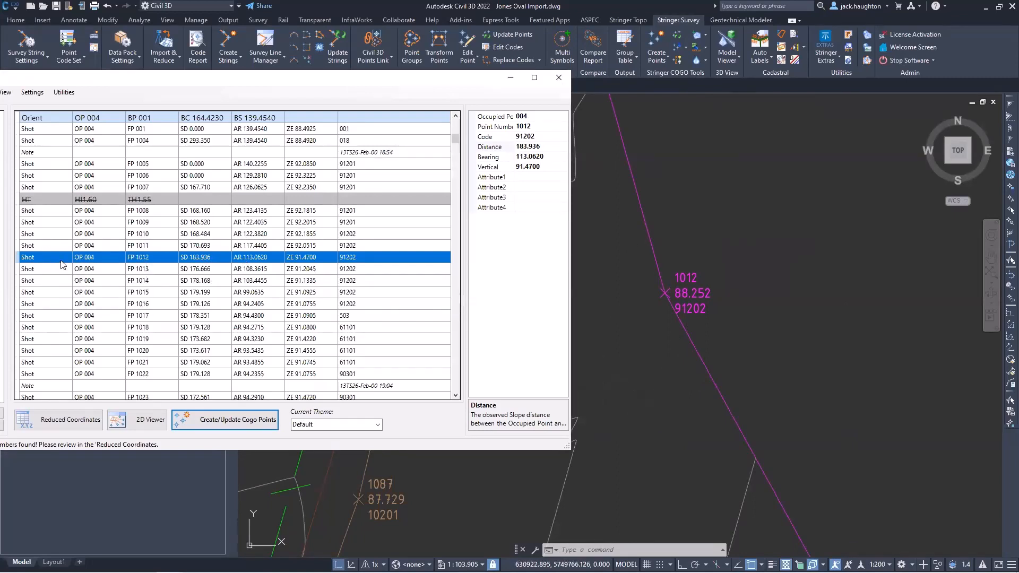
{"action": "right_click", "coordinate": [58, 258]}
{"action": "left_click", "coordinate": [92, 305]}
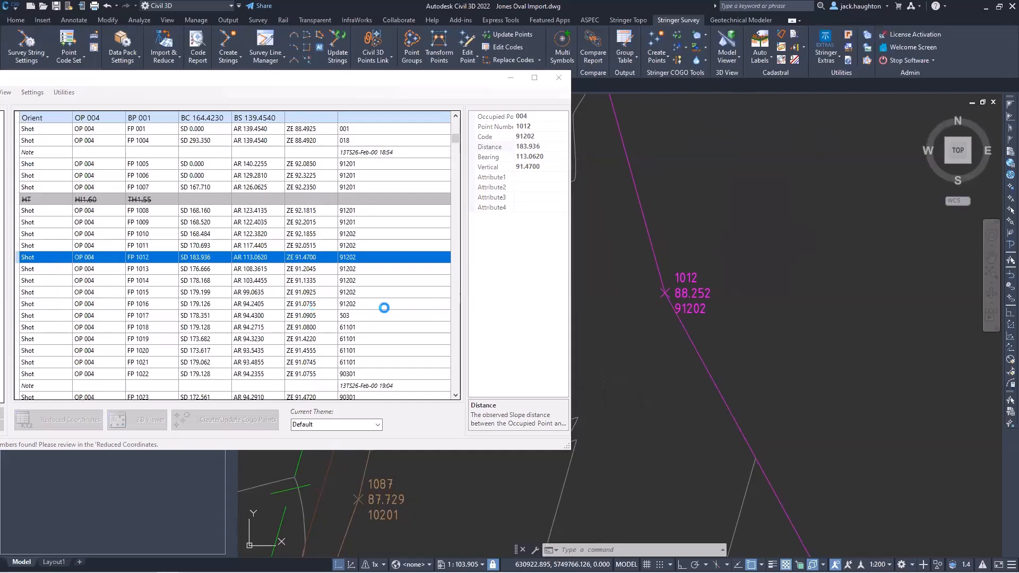
Update the COGO points from the reset observations and close the Jones Oval survey data window.
{"action": "left_click", "coordinate": [276, 283]}
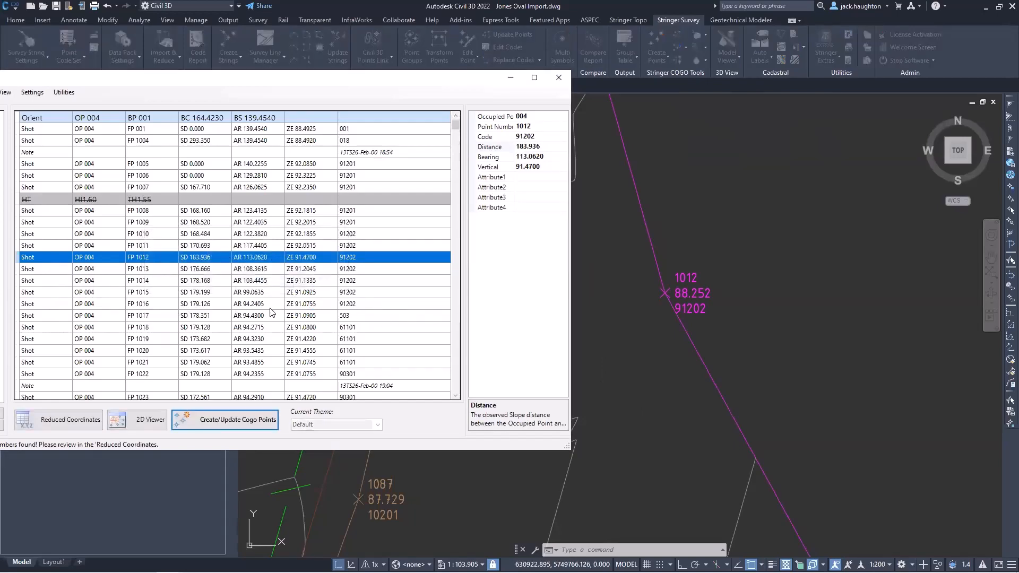
{"action": "left_click", "coordinate": [235, 422]}
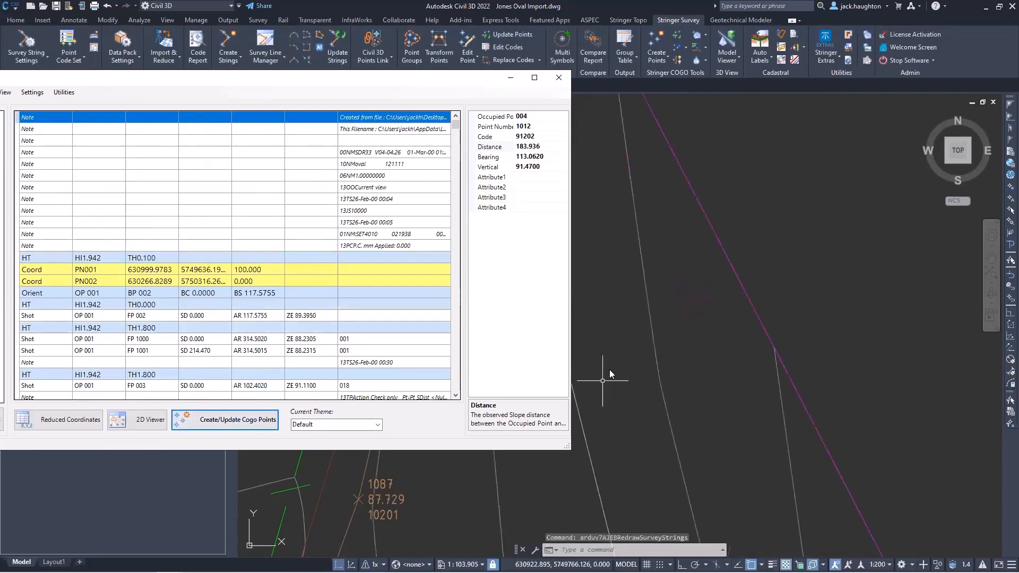
{"action": "scroll", "coordinate": [754, 301], "scroll_direction": "down", "scroll_amount": 3}
{"action": "scroll", "coordinate": [754, 301], "scroll_direction": "down", "scroll_amount": 2}
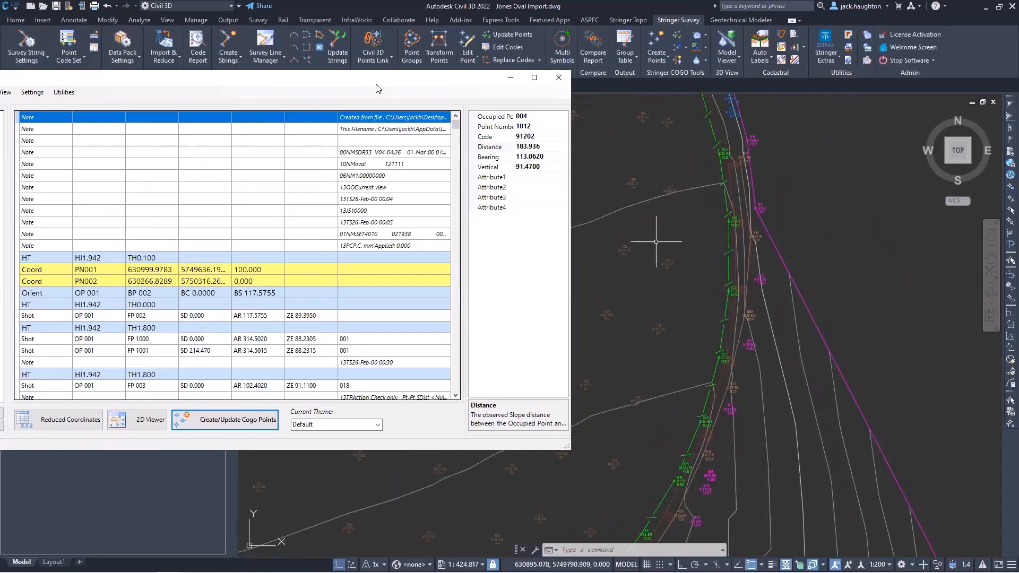
{"action": "left_click_drag", "start_coordinate": [462, 84], "coordinate": [556, 85]}
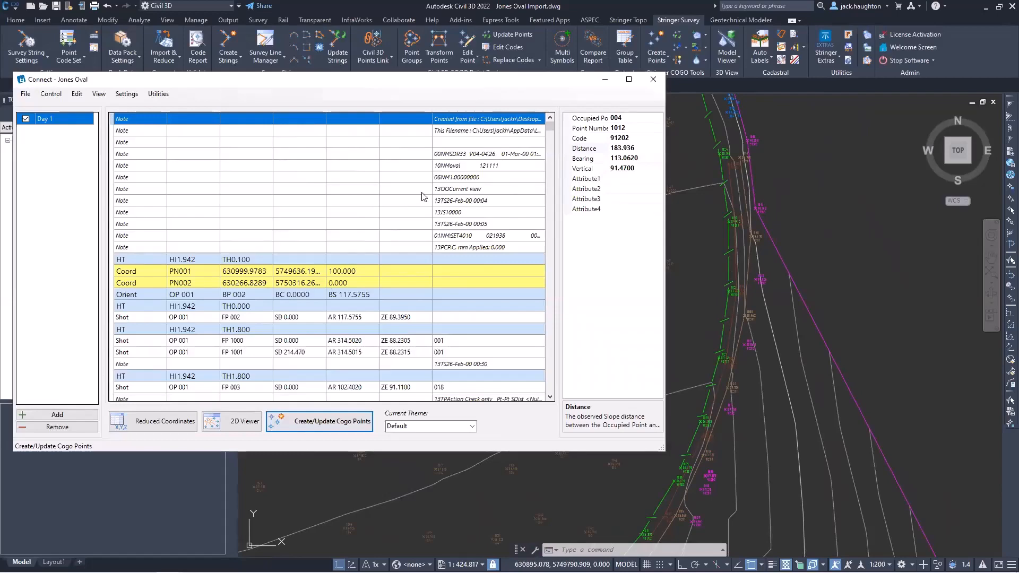
{"action": "left_click", "coordinate": [654, 80]}
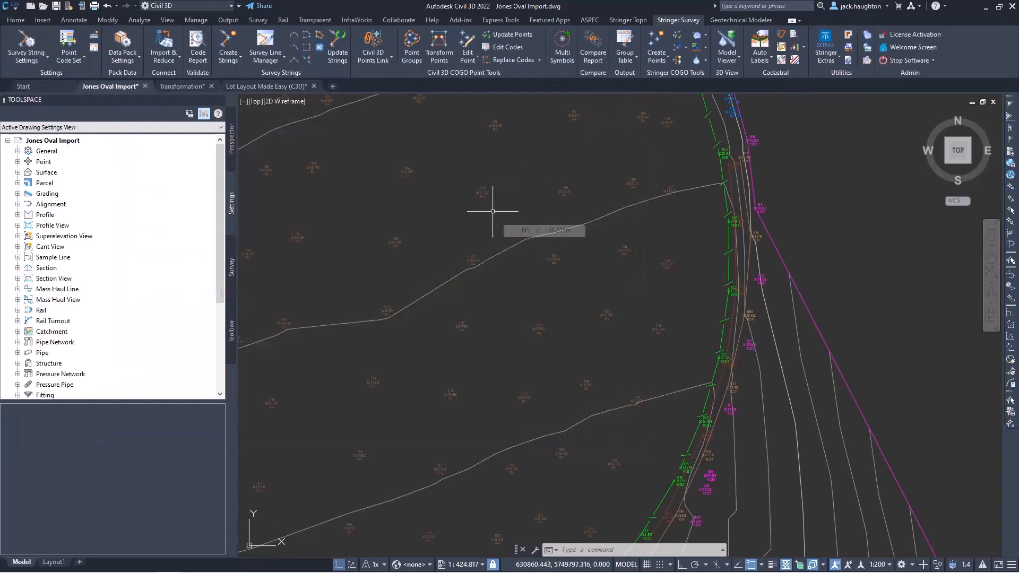
Examine the surface's extent around the oval and along its narrow extension southeast to the survey station marks.
{"action": "scroll", "coordinate": [531, 223], "scroll_direction": "down", "scroll_amount": 4}
{"action": "middle_click_drag", "start_coordinate": [504, 216], "coordinate": [609, 278]}
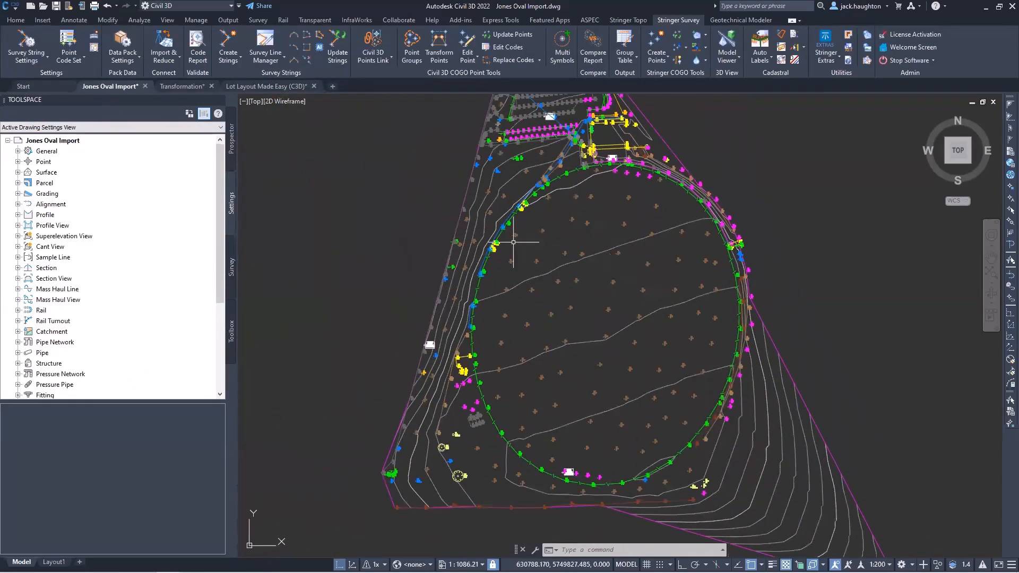
{"action": "middle_click_drag", "start_coordinate": [723, 325], "coordinate": [689, 272]}
{"action": "scroll", "coordinate": [630, 228], "scroll_direction": "down", "scroll_amount": 4}
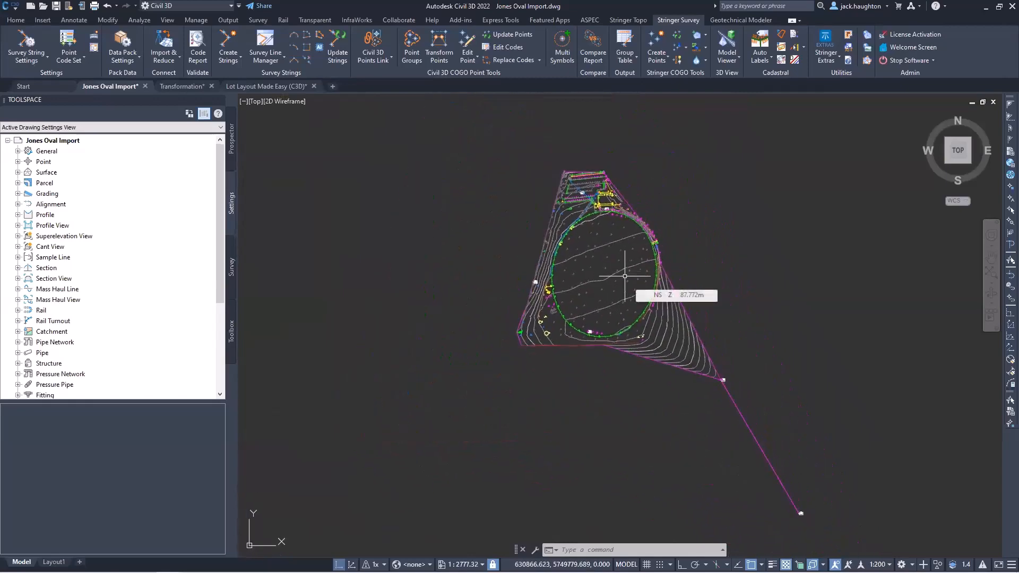
{"action": "scroll", "coordinate": [726, 381], "scroll_direction": "up", "scroll_amount": 10}
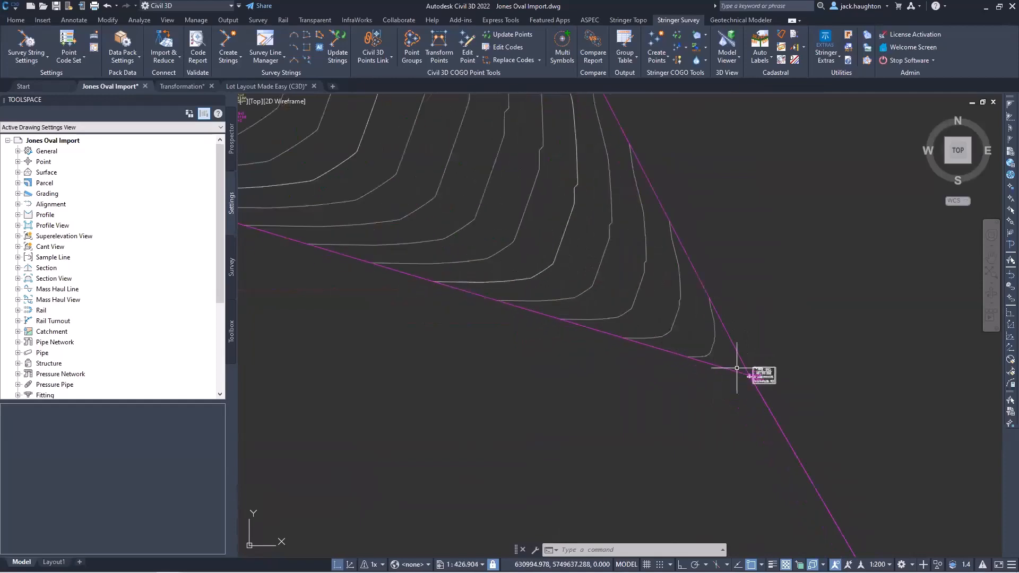
{"action": "scroll", "coordinate": [727, 407], "scroll_direction": "down", "scroll_amount": 1}
{"action": "scroll", "coordinate": [821, 431], "scroll_direction": "down", "scroll_amount": 1}
{"action": "middle_click_drag", "start_coordinate": [824, 445], "coordinate": [562, 208]}
{"action": "scroll", "coordinate": [563, 210], "scroll_direction": "down", "scroll_amount": 1}
{"action": "middle_click_drag", "start_coordinate": [695, 425], "coordinate": [527, 100]}
{"action": "scroll", "coordinate": [728, 506], "scroll_direction": "up", "scroll_amount": 3}
{"action": "scroll", "coordinate": [671, 506], "scroll_direction": "down", "scroll_amount": 1}
{"action": "scroll", "coordinate": [671, 505], "scroll_direction": "down", "scroll_amount": 1}
{"action": "scroll", "coordinate": [534, 352], "scroll_direction": "down", "scroll_amount": 2}
{"action": "middle_click_drag", "start_coordinate": [465, 234], "coordinate": [651, 428]}
{"action": "scroll", "coordinate": [650, 428], "scroll_direction": "down", "scroll_amount": 1}
{"action": "scroll", "coordinate": [499, 240], "scroll_direction": "down", "scroll_amount": 1}
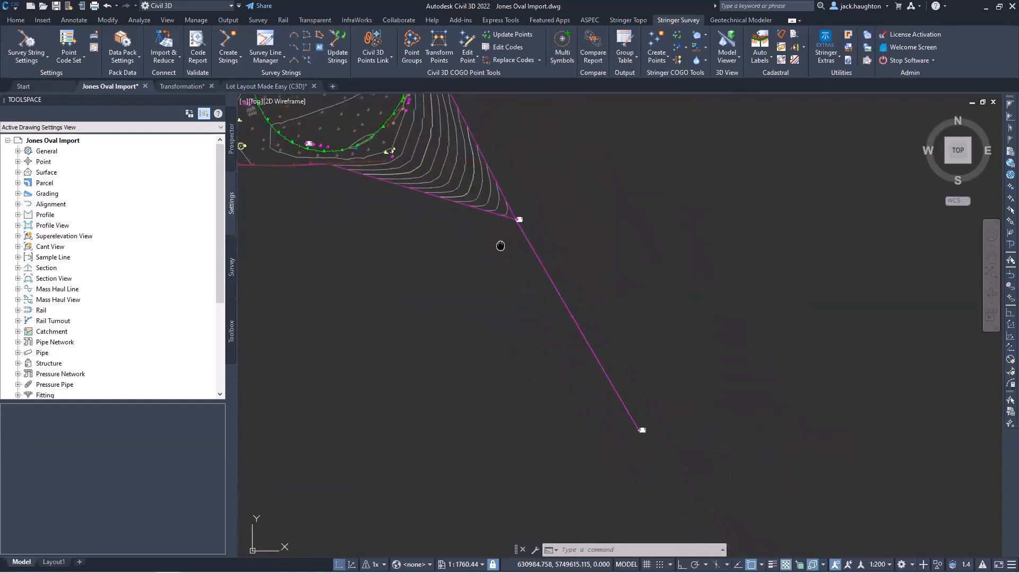
{"action": "middle_click_drag", "start_coordinate": [498, 239], "coordinate": [628, 362]}
{"action": "scroll", "coordinate": [649, 338], "scroll_direction": "up", "scroll_amount": 10}
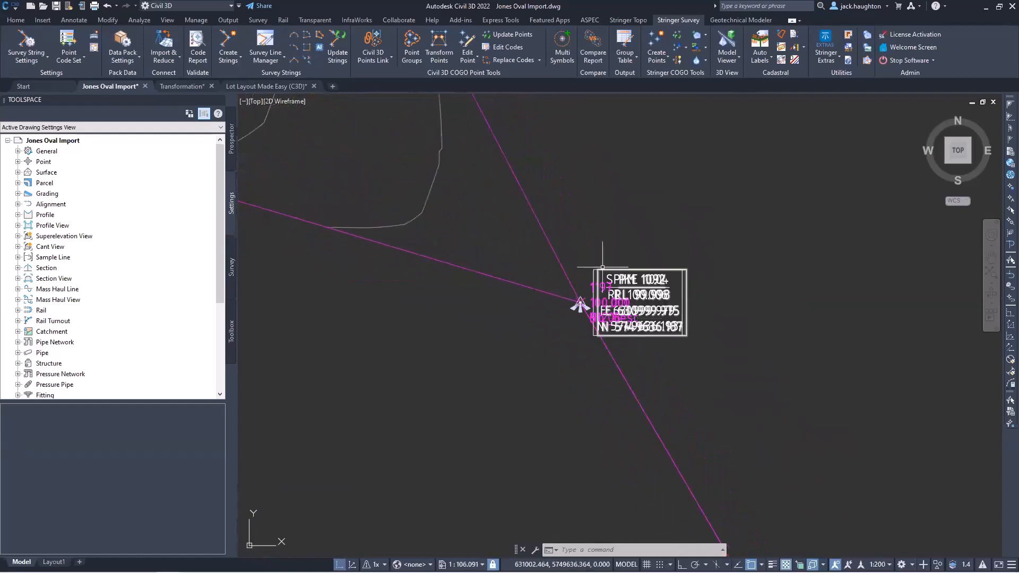
Open the properties of the Contourable point group and review its include and exclude criteria.
{"action": "left_click", "coordinate": [229, 155]}
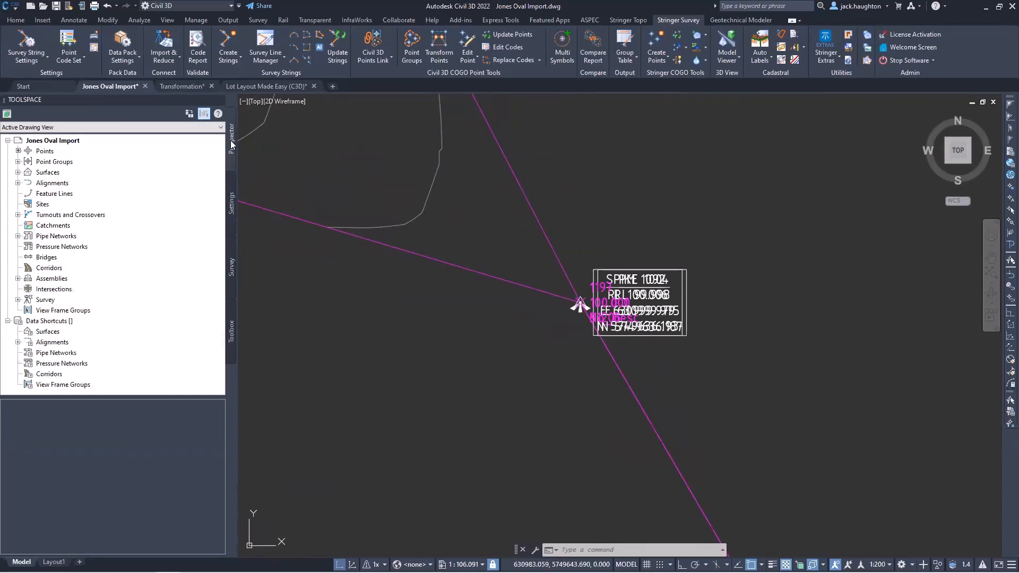
{"action": "left_click", "coordinate": [17, 162]}
{"action": "left_click", "coordinate": [85, 205]}
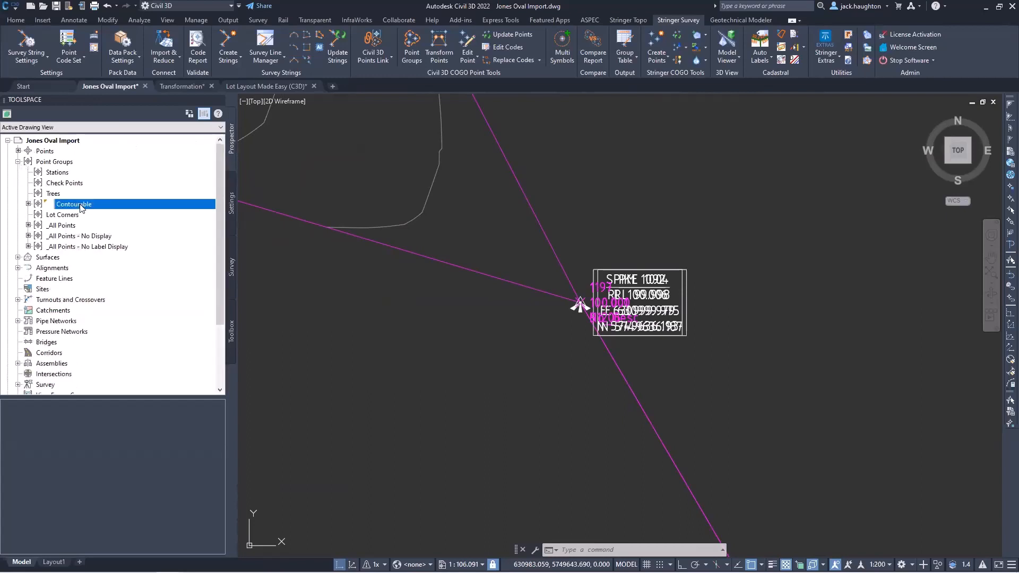
{"action": "right_click", "coordinate": [94, 205]}
{"action": "left_click", "coordinate": [120, 213]}
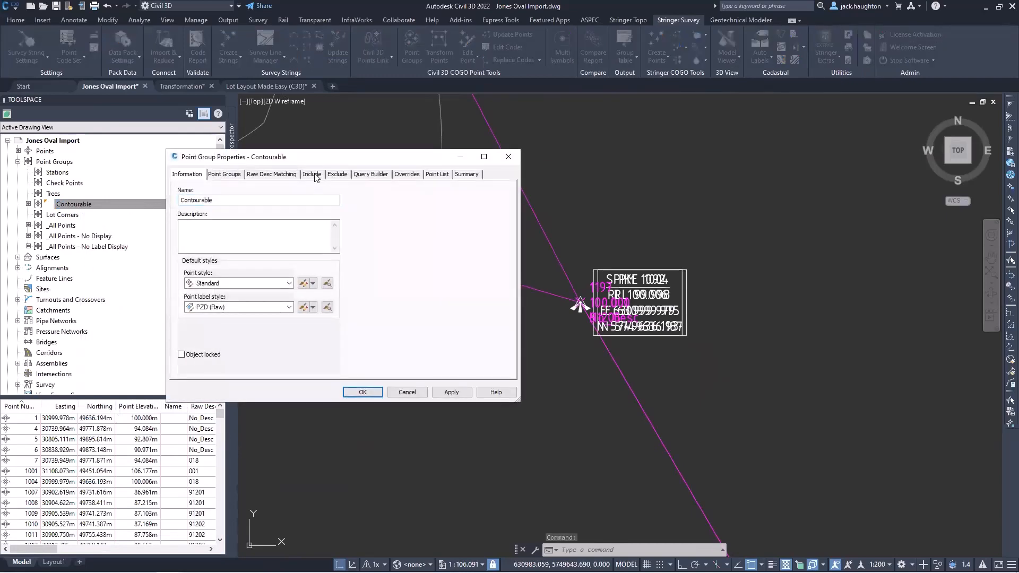
{"action": "left_click", "coordinate": [312, 175]}
{"action": "left_click", "coordinate": [338, 175]}
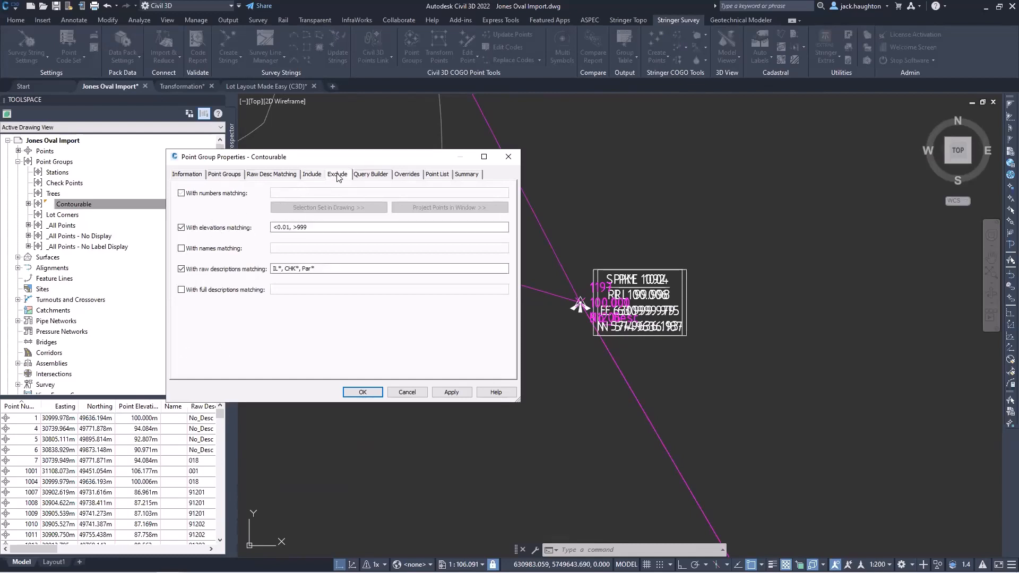
{"action": "left_click", "coordinate": [312, 175]}
{"action": "left_click", "coordinate": [342, 175]}
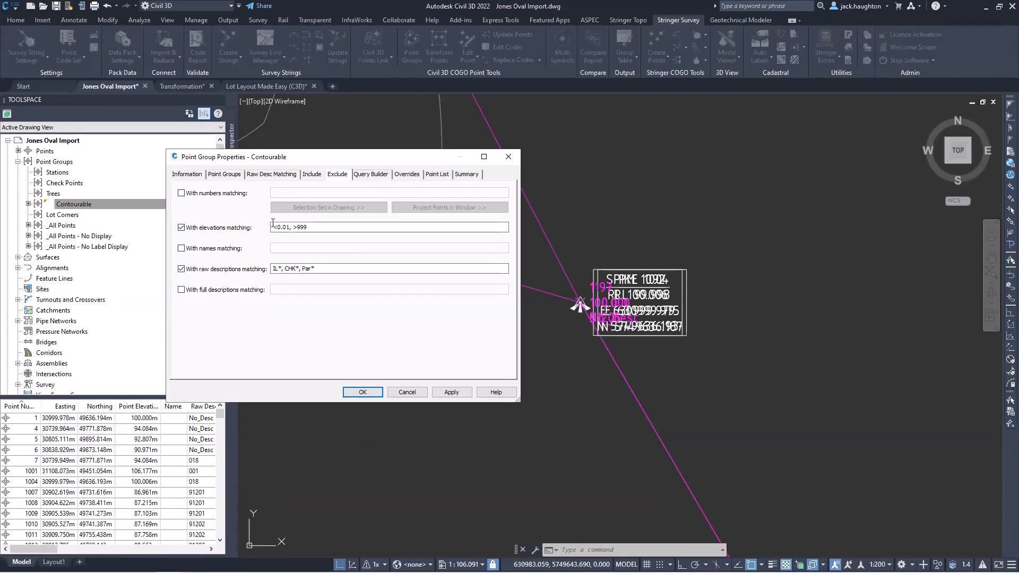
Exclude points 1, 1001, 1004, 1092 and 1197 from the Contourable group by number, picking them at the two southeastern stations in the drawing.
{"action": "left_click", "coordinate": [185, 194]}
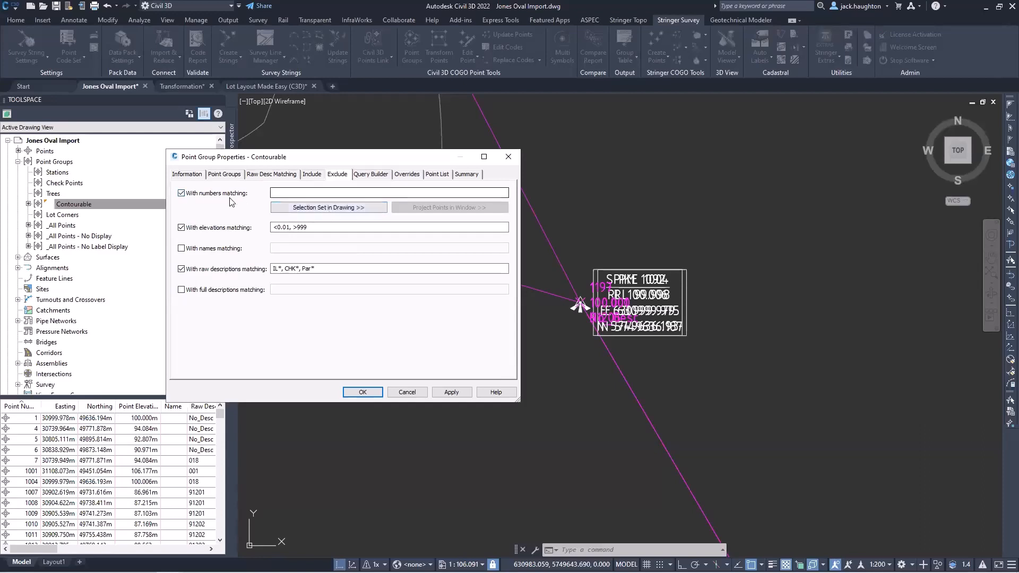
{"action": "left_click", "coordinate": [338, 207]}
{"action": "left_click", "coordinate": [725, 349]}
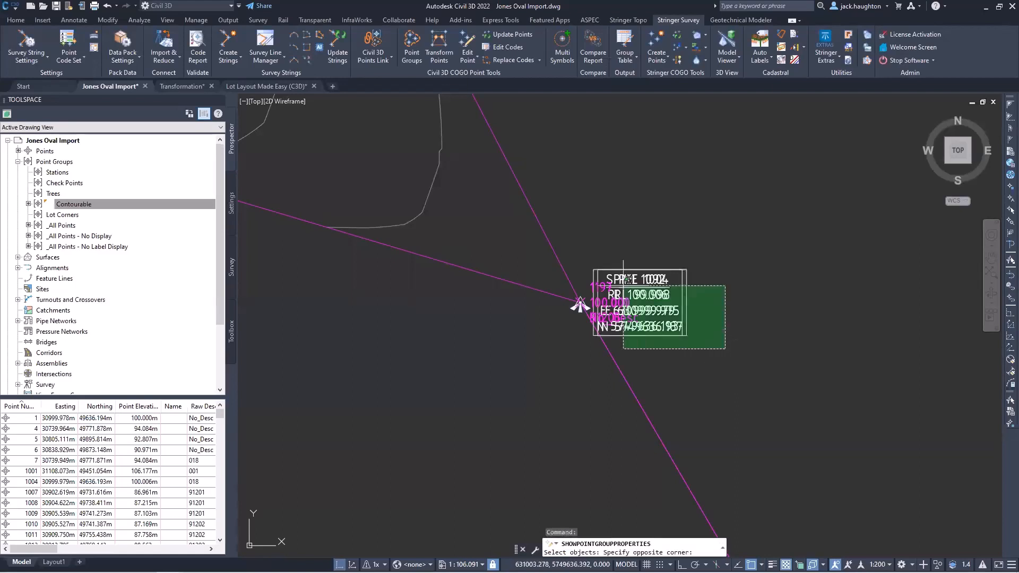
{"action": "left_click", "coordinate": [566, 257]}
{"action": "scroll", "coordinate": [743, 361], "scroll_direction": "down", "scroll_amount": 4}
{"action": "middle_click_drag", "start_coordinate": [814, 425], "coordinate": [518, 100]}
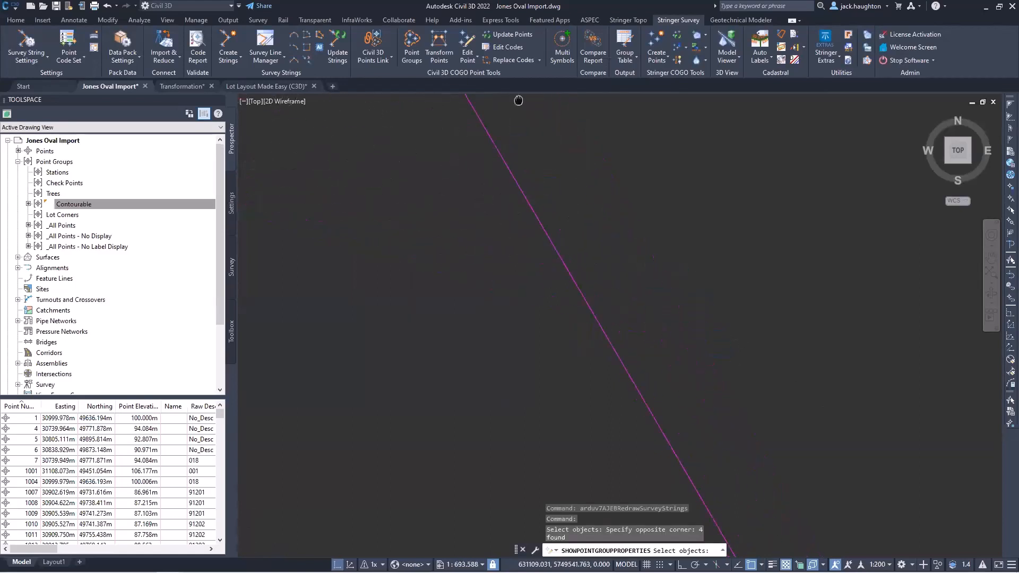
{"action": "scroll", "coordinate": [650, 378], "scroll_direction": "up", "scroll_amount": 4}
{"action": "left_click", "coordinate": [633, 349]}
{"action": "left_click", "coordinate": [714, 407]}
{"action": "key", "text": "Return"}
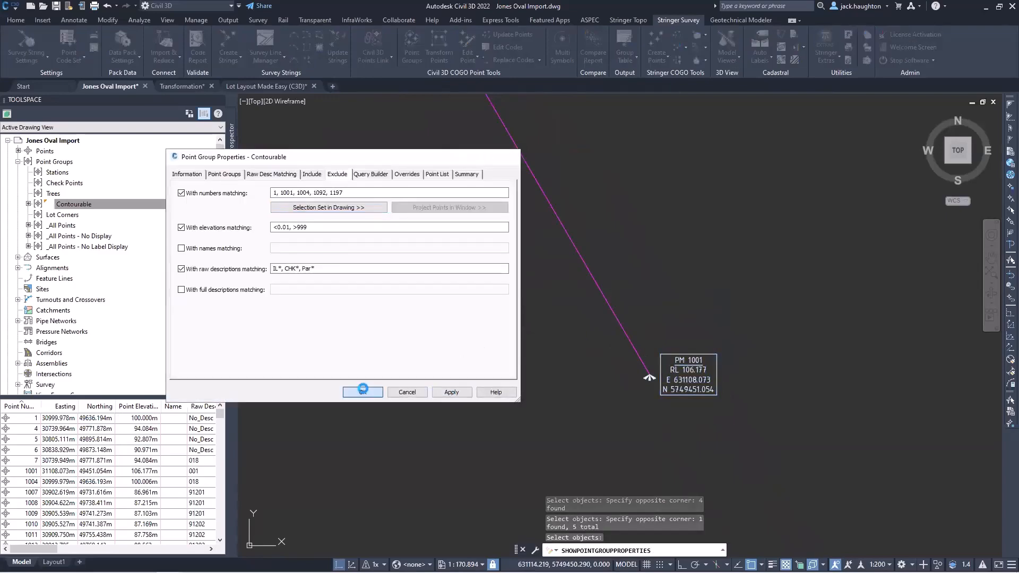
{"action": "left_click", "coordinate": [362, 392]}
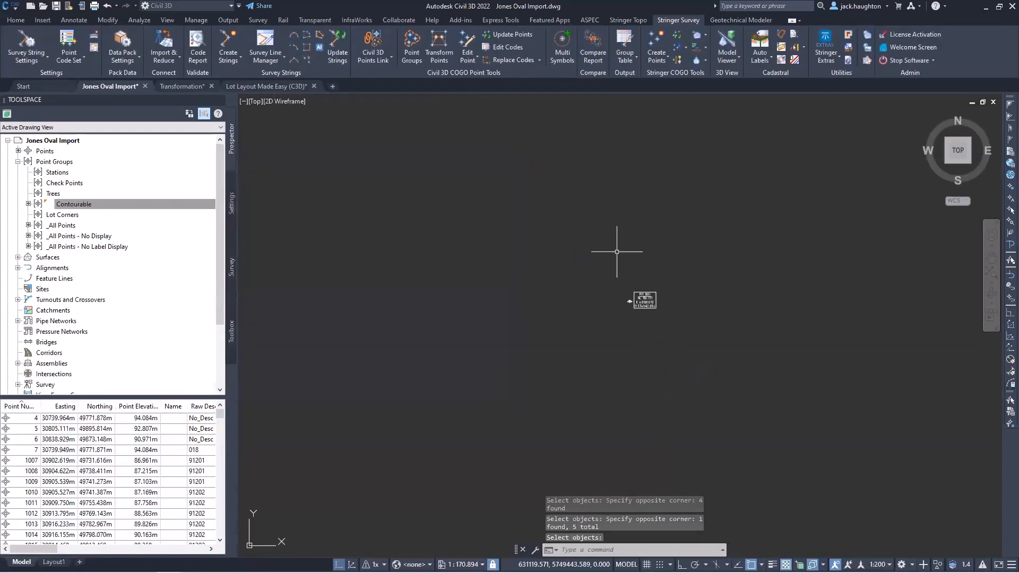
Examine the contours around the oval and the point groups used in the NS surface's definition.
{"action": "scroll", "coordinate": [616, 230], "scroll_direction": "up", "scroll_amount": 3}
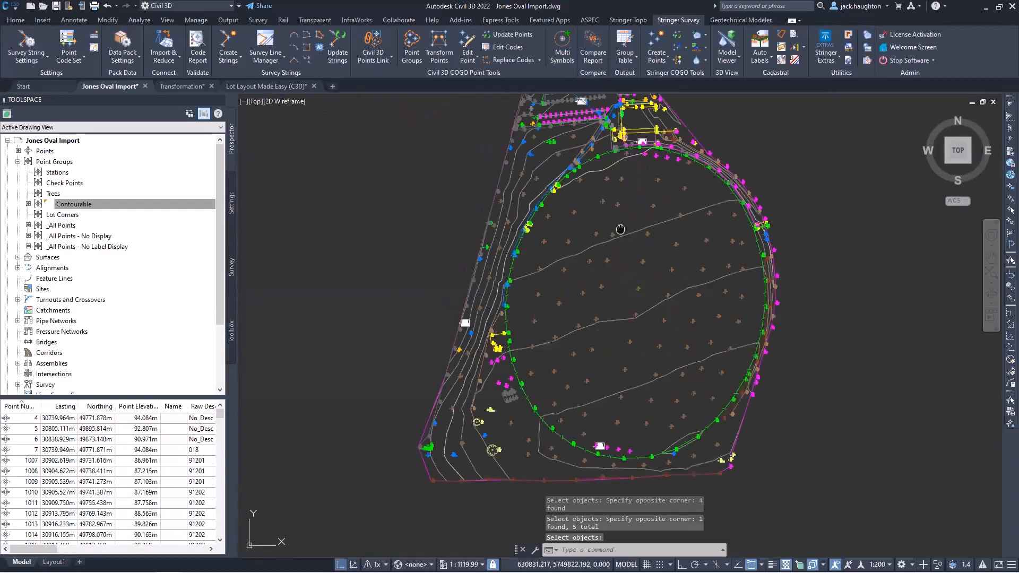
{"action": "middle_click_drag", "start_coordinate": [627, 246], "coordinate": [528, 140]}
{"action": "middle_click_drag", "start_coordinate": [823, 439], "coordinate": [671, 267]}
{"action": "middle_click_drag", "start_coordinate": [521, 208], "coordinate": [521, 208]}
{"action": "middle_click_drag", "start_coordinate": [721, 405], "coordinate": [768, 473]}
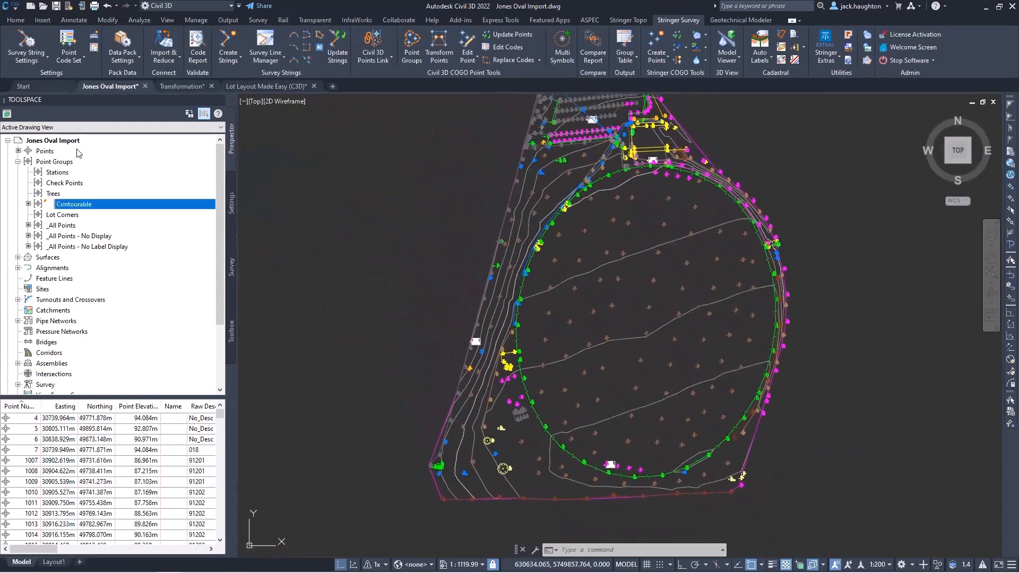
{"action": "left_click", "coordinate": [17, 161]}
{"action": "left_click", "coordinate": [17, 172]}
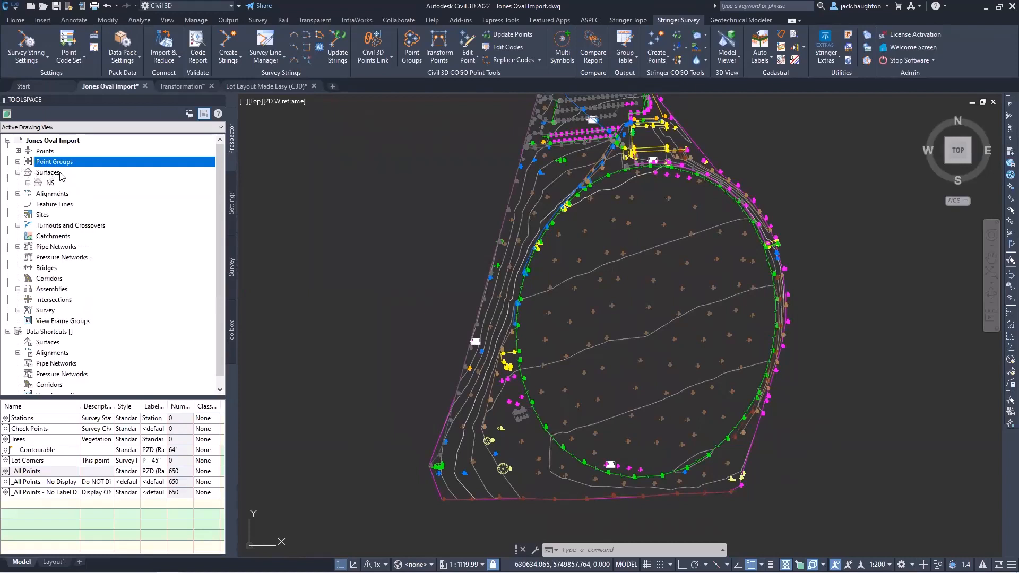
{"action": "left_click", "coordinate": [28, 182]}
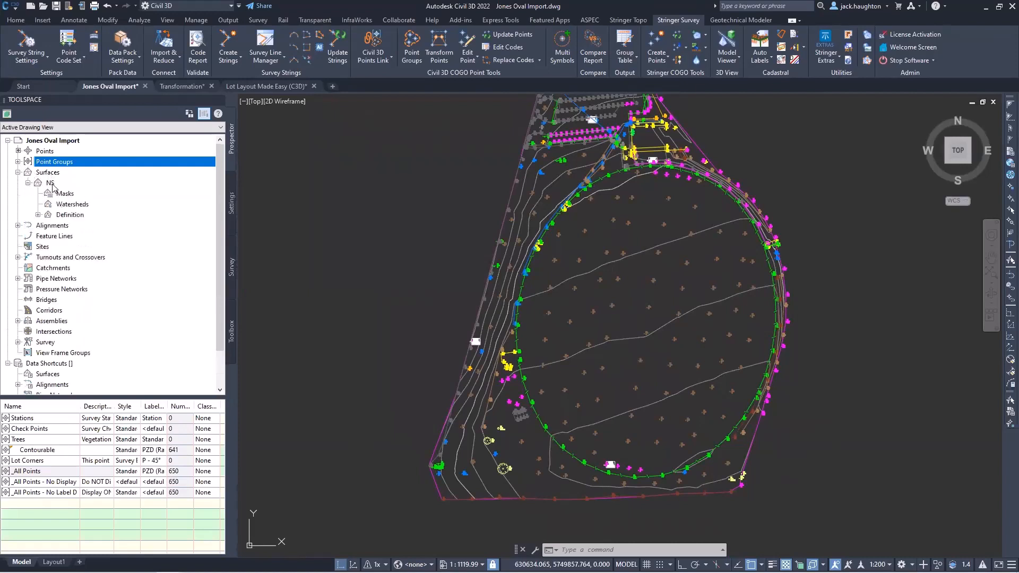
{"action": "left_click", "coordinate": [38, 215]}
{"action": "left_click", "coordinate": [83, 300]}
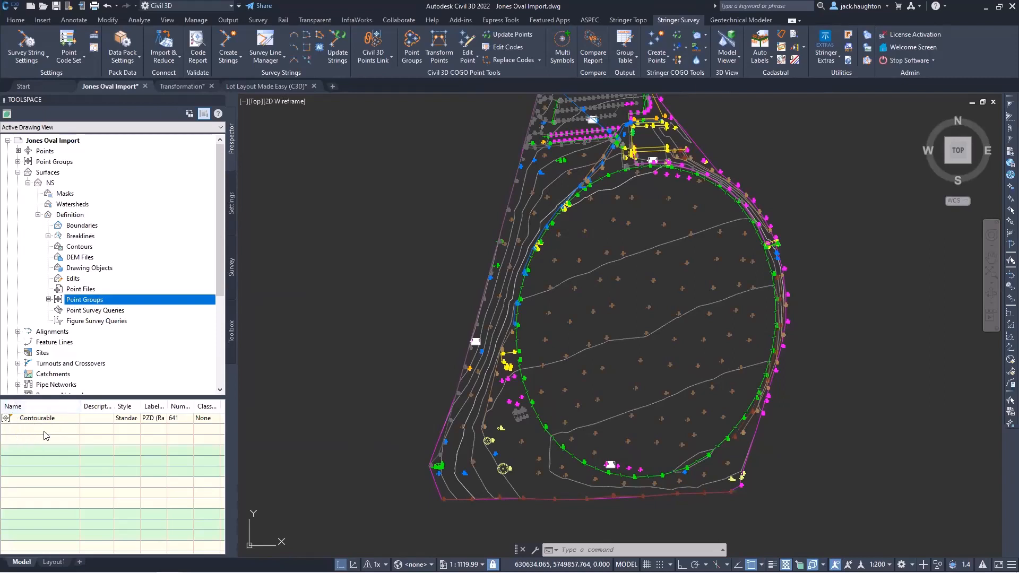
{"action": "left_click", "coordinate": [39, 214]}
{"action": "left_click", "coordinate": [28, 183]}
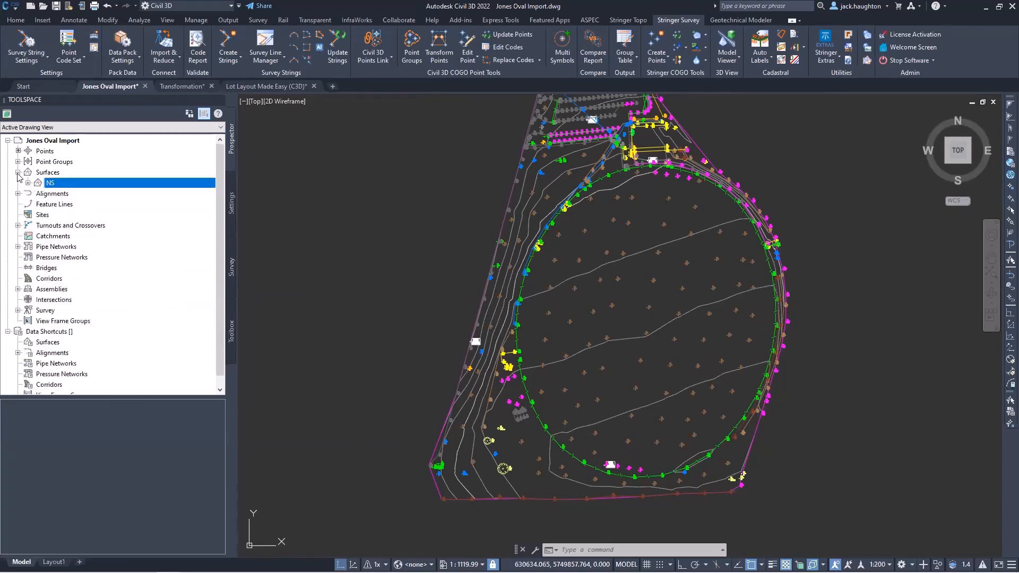
{"action": "left_click", "coordinate": [18, 172]}
{"action": "left_click", "coordinate": [421, 204]}
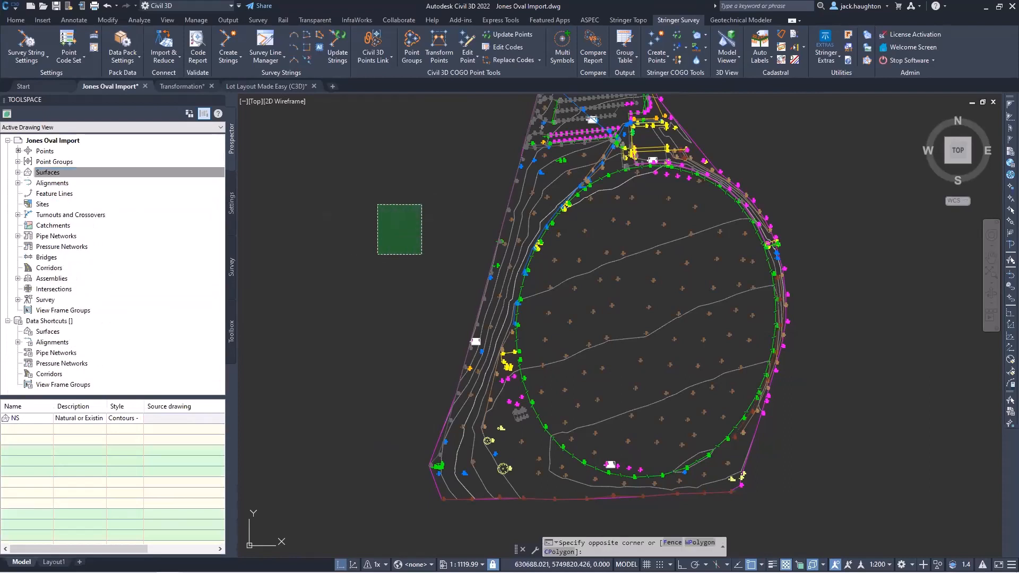
{"action": "left_click", "coordinate": [378, 253]}
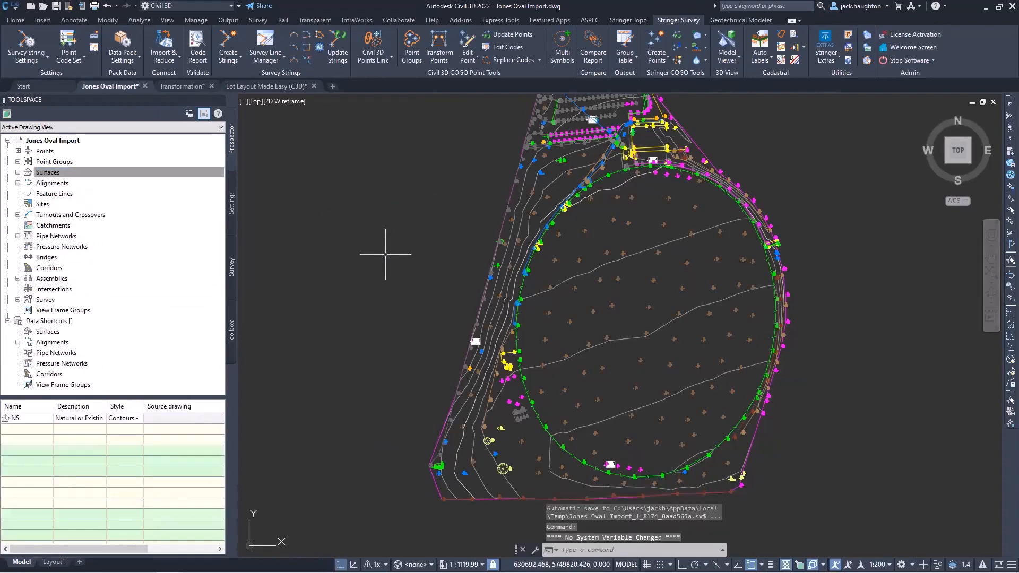
{"action": "mouse_move", "coordinate": [403, 254]}
{"action": "middle_mouse_down"}
{"action": "mouse_move", "coordinate": [382, 221]}
{"action": "mouse_move", "coordinate": [359, 241]}
{"action": "mouse_move", "coordinate": [367, 266]}
{"action": "middle_mouse_up"}
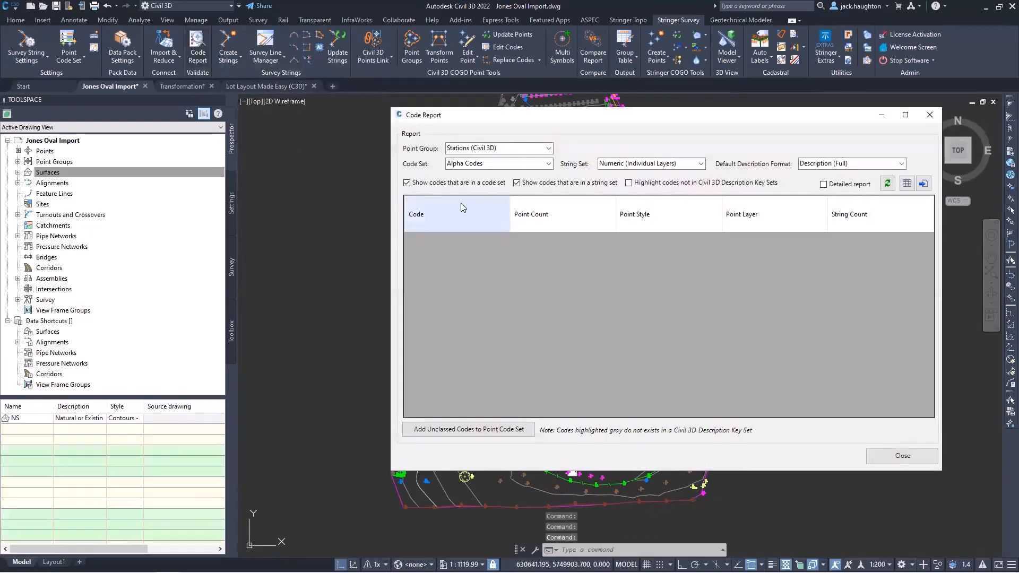
Run the Code Report on the Contourable point group with the Numeric (Individual Layers) code set, highlighting codes not in Civil 3D Description Key Sets.
{"action": "left_click", "coordinate": [660, 183]}
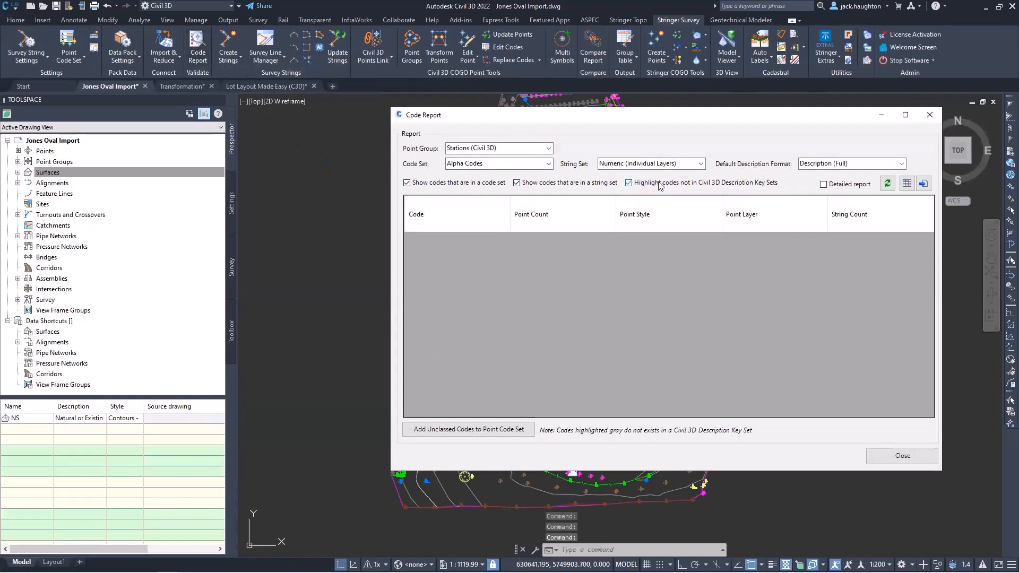
{"action": "left_click", "coordinate": [547, 149]}
{"action": "left_click", "coordinate": [493, 184]}
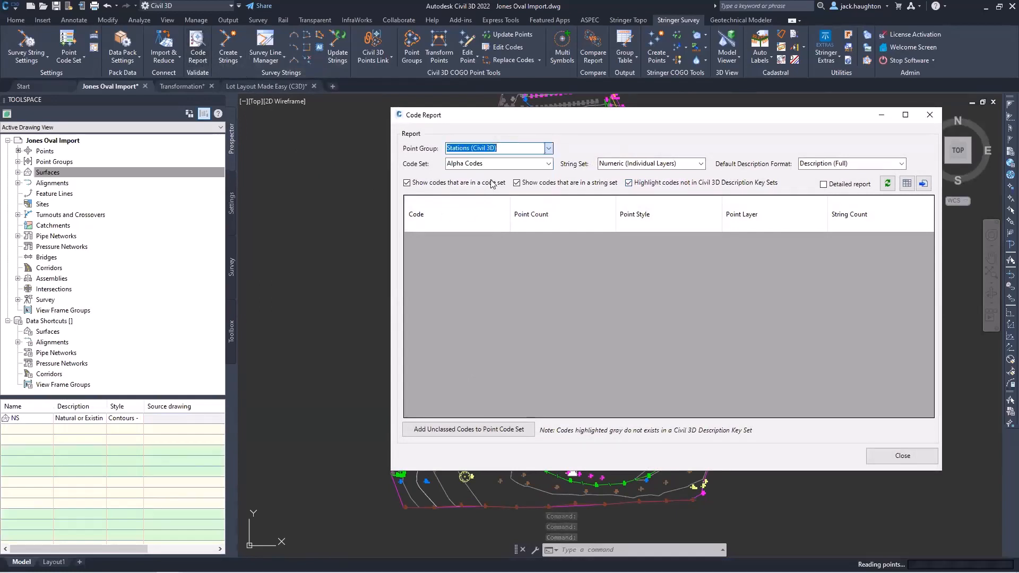
{"action": "left_click", "coordinate": [525, 150]}
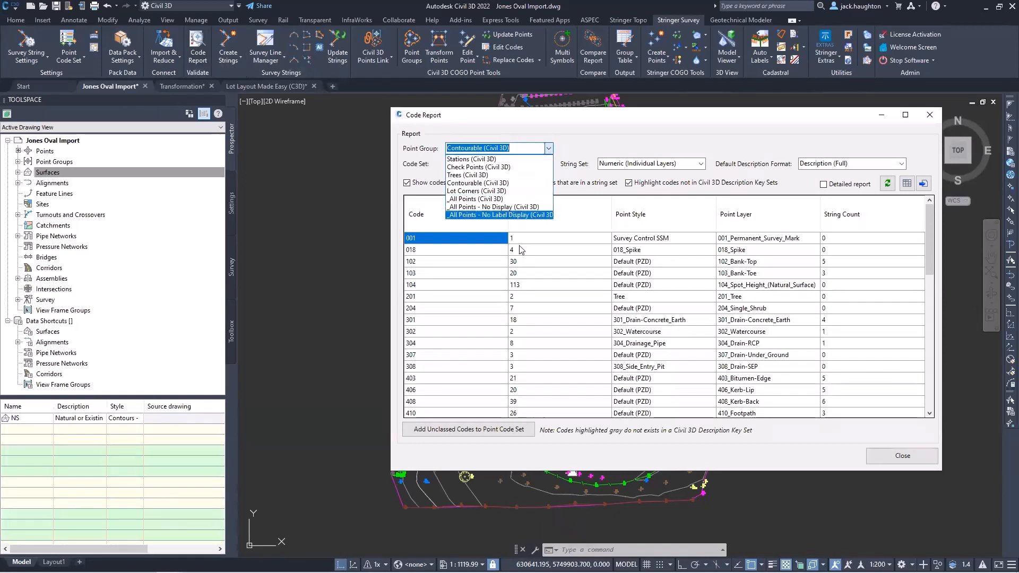
{"action": "left_click", "coordinate": [587, 129]}
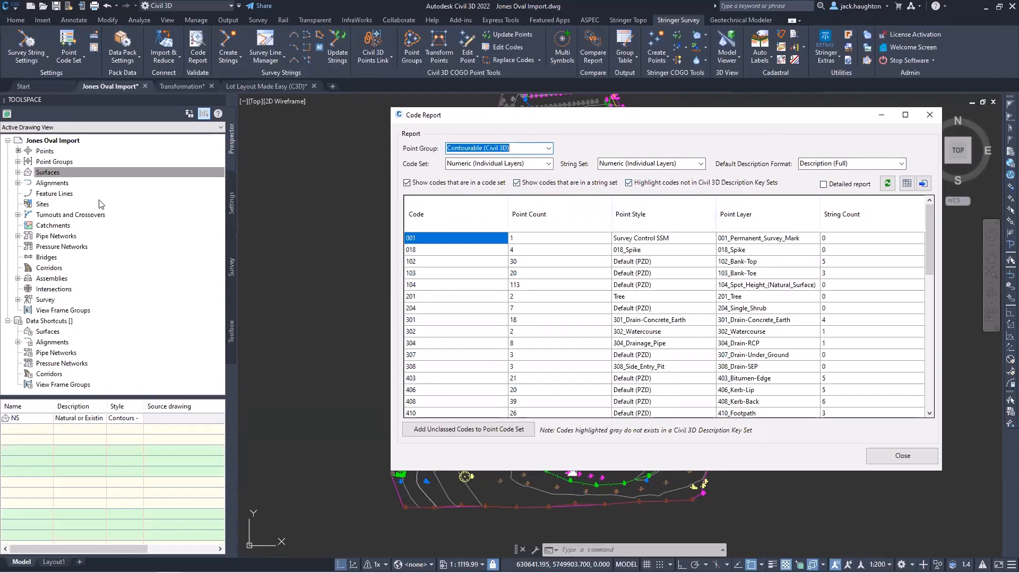
Examine the Code Report for codes missing from the Civil 3D description key sets.
{"action": "left_click", "coordinate": [232, 204]}
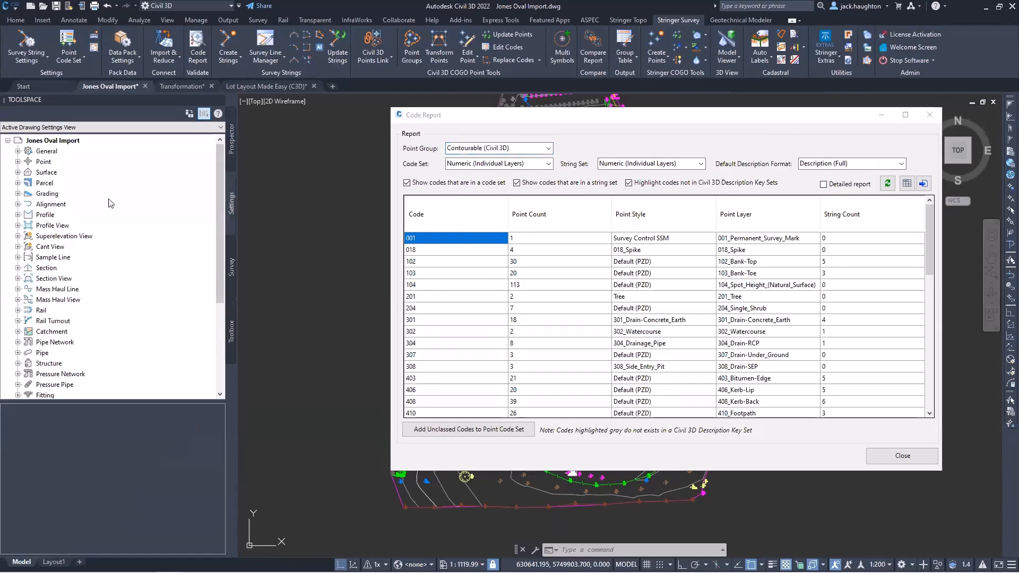
{"action": "left_click", "coordinate": [231, 139]}
{"action": "scroll", "coordinate": [684, 268], "scroll_direction": "down", "scroll_amount": 3}
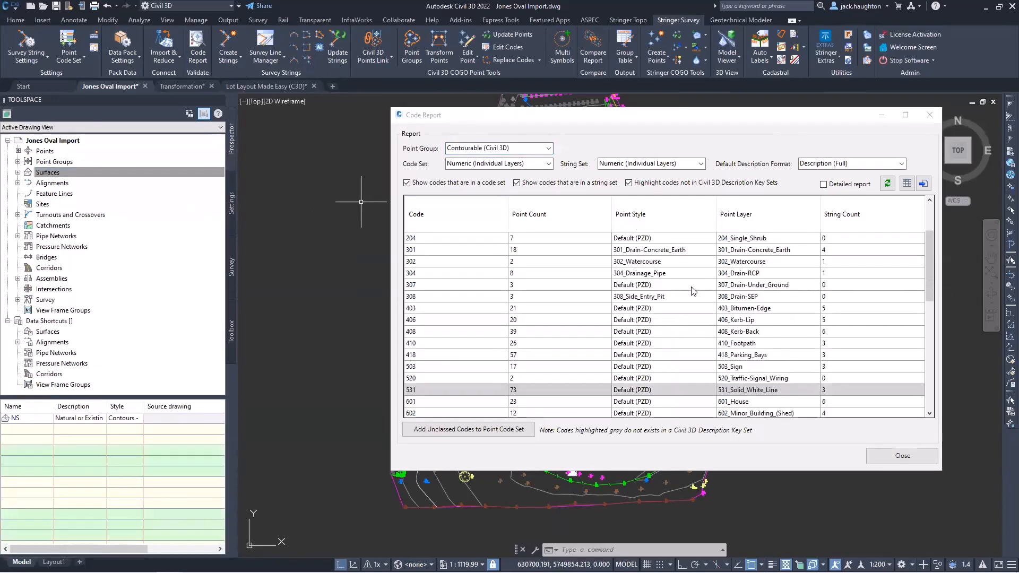
Check codes 531 and 700 in the Code Report and list the points coded 531.
{"action": "left_click", "coordinate": [460, 354]}
{"action": "scroll", "coordinate": [459, 353], "scroll_direction": "down", "scroll_amount": 2}
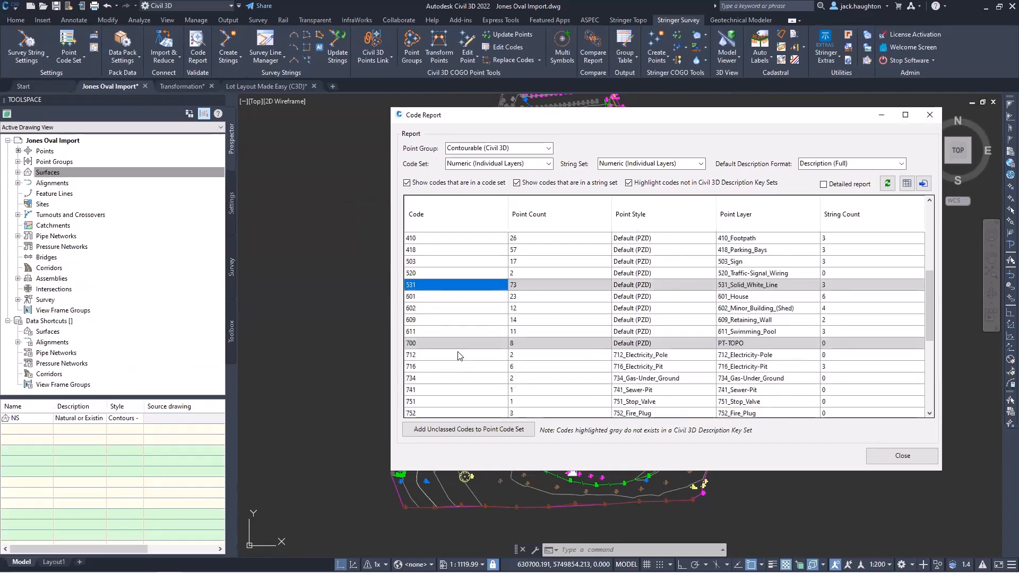
{"action": "left_click", "coordinate": [460, 339]}
{"action": "left_click", "coordinate": [475, 286]}
{"action": "left_click_drag", "start_coordinate": [533, 124], "coordinate": [825, 191]}
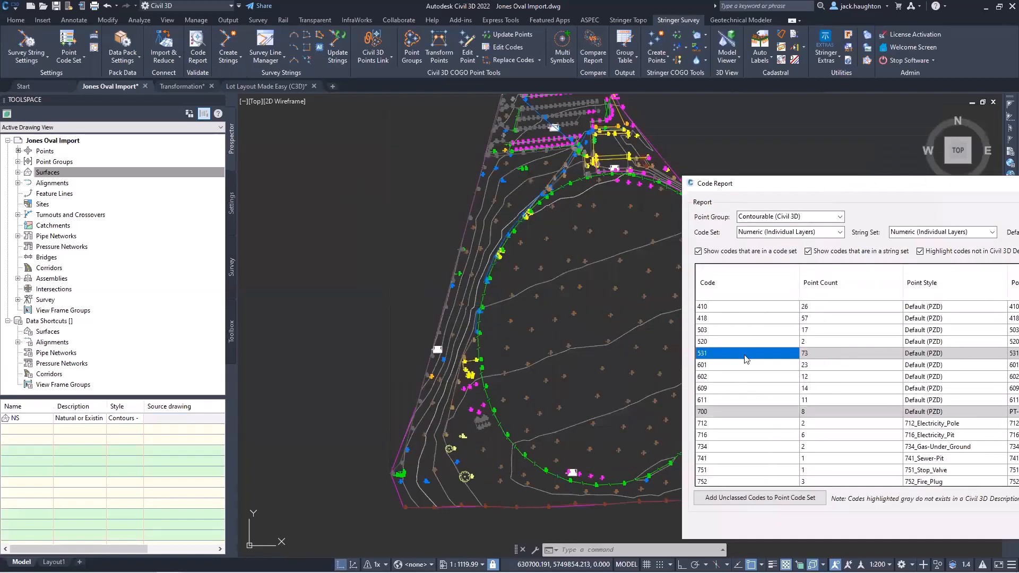
{"action": "double_click", "coordinate": [745, 358]}
Zoom through the code 531 points from 1401 to 1421 in the drawing, and close the point list.
{"action": "left_click", "coordinate": [819, 122]}
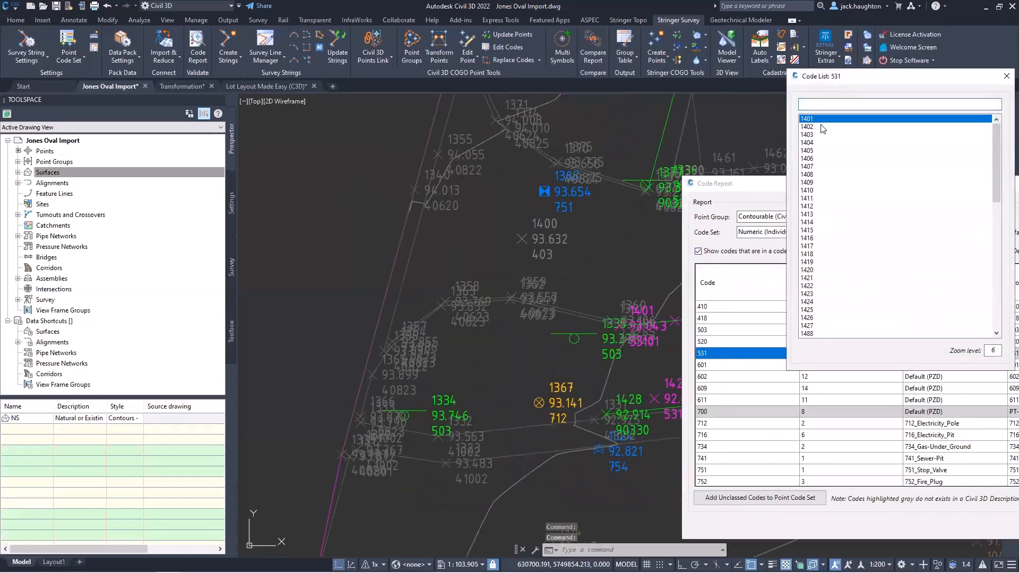
{"action": "left_click", "coordinate": [820, 127]}
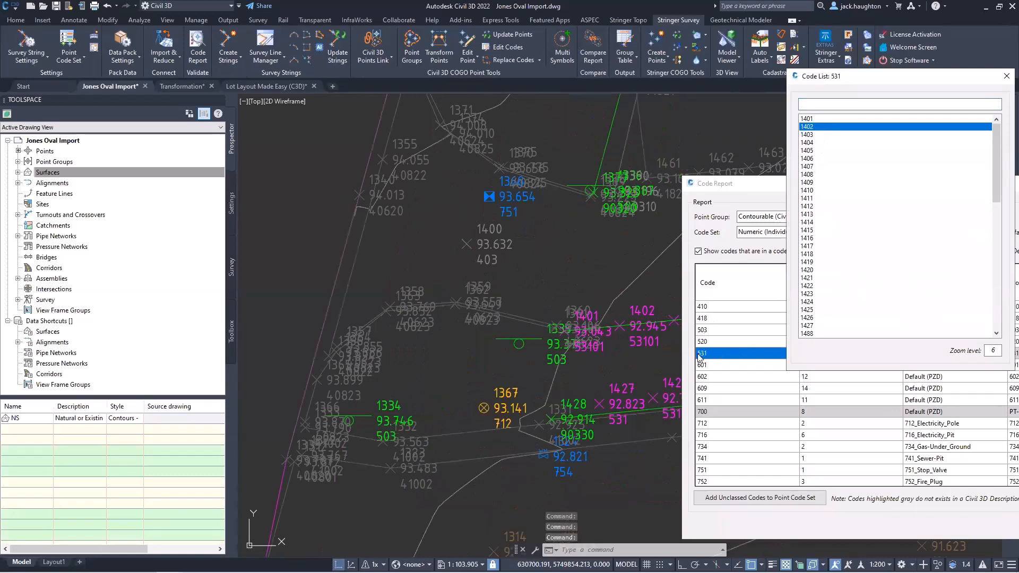
{"action": "left_click", "coordinate": [819, 135]}
{"action": "left_click", "coordinate": [818, 143]}
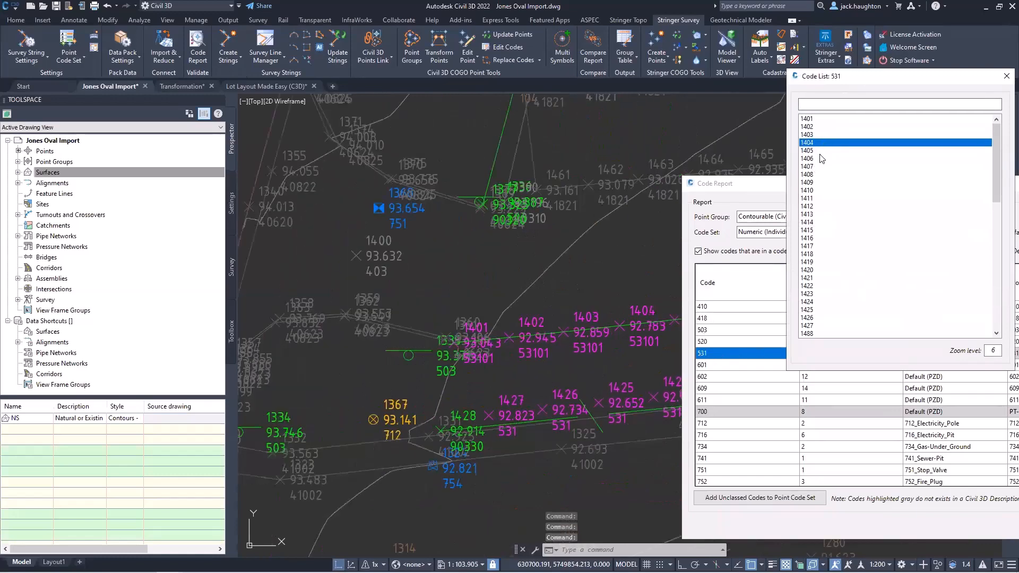
{"action": "left_click", "coordinate": [818, 151]}
{"action": "left_click", "coordinate": [818, 158]}
{"action": "left_click", "coordinate": [820, 174]}
{"action": "left_click", "coordinate": [821, 190]}
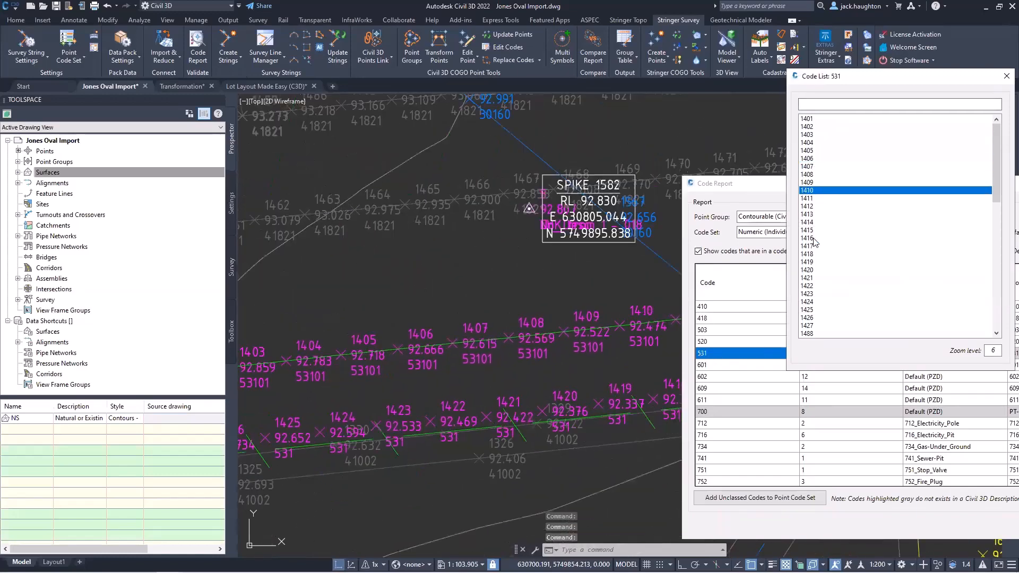
{"action": "left_click", "coordinate": [822, 238]}
{"action": "left_click", "coordinate": [823, 278]}
{"action": "left_click", "coordinate": [1006, 76]}
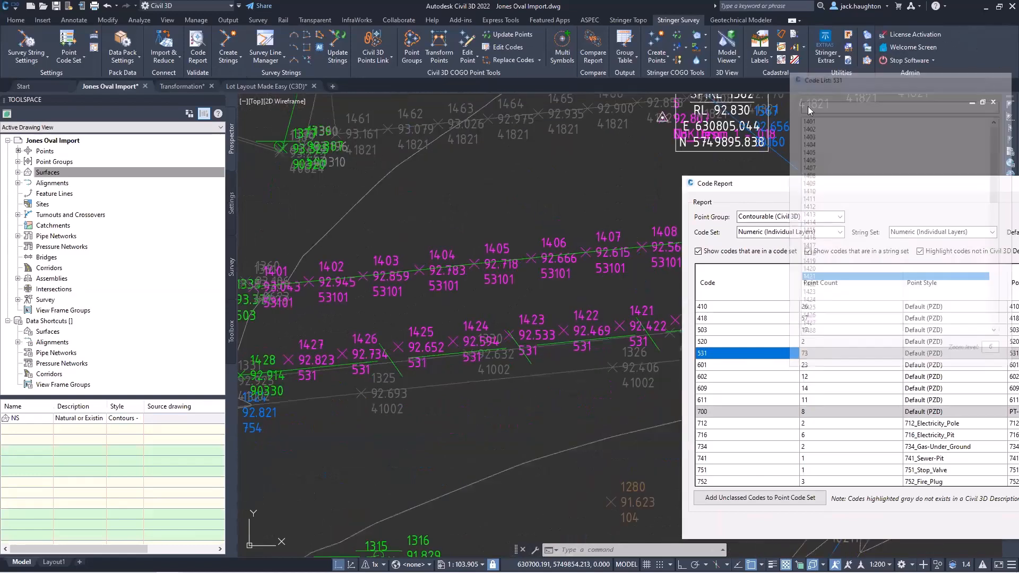
Bring the whole survey back into view and close the Code Report.
{"action": "scroll", "coordinate": [488, 211], "scroll_direction": "down", "scroll_amount": 10}
{"action": "mouse_move", "coordinate": [566, 309]}
{"action": "middle_mouse_down"}
{"action": "mouse_move", "coordinate": [495, 252]}
{"action": "mouse_move", "coordinate": [508, 265]}
{"action": "middle_mouse_up"}
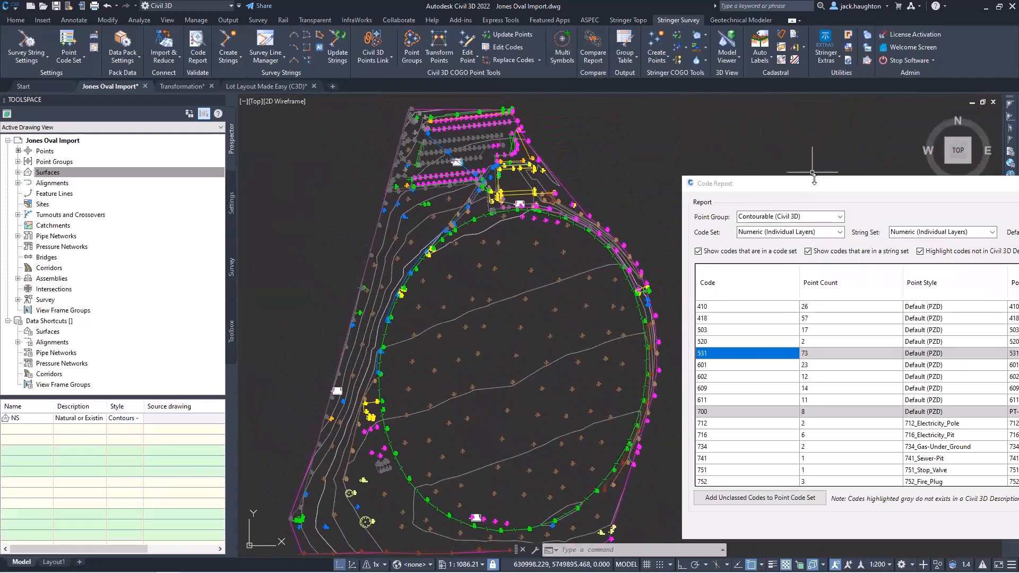
{"action": "left_click_drag", "start_coordinate": [816, 192], "coordinate": [511, 163]}
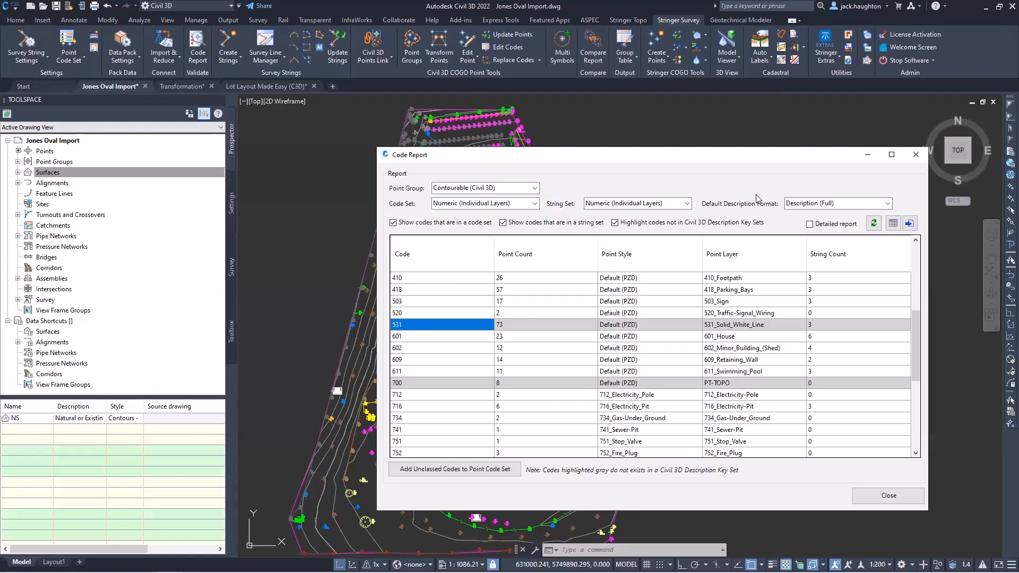
{"action": "left_click", "coordinate": [919, 157]}
{"action": "middle_click_drag", "start_coordinate": [405, 304], "coordinate": [502, 277]}
{"action": "scroll", "coordinate": [479, 277], "scroll_direction": "down", "scroll_amount": 2}
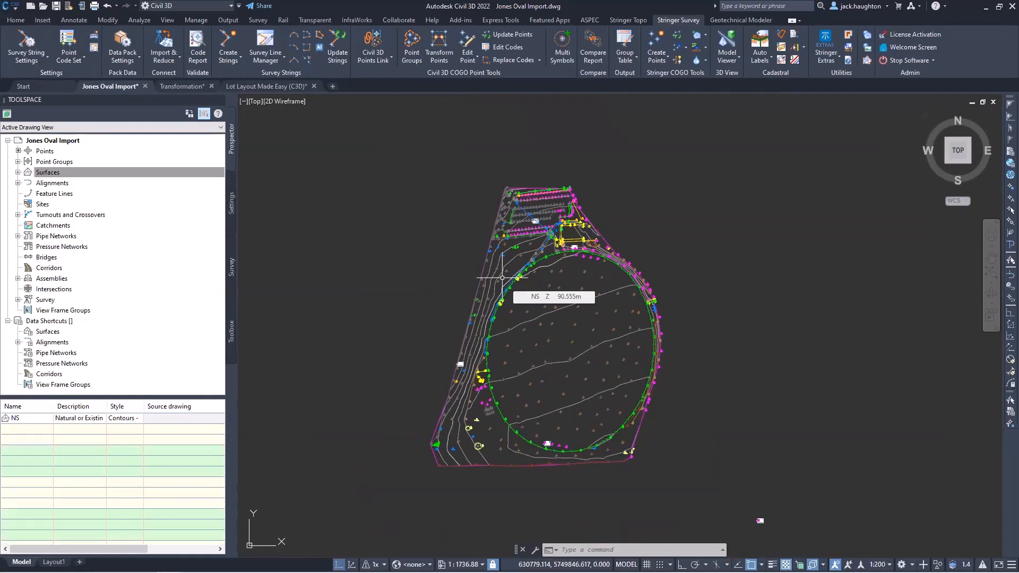
Open the Survey Strings Manager and inspect the Contourable group's strings around the oval.
{"action": "left_click", "coordinate": [237, 59]}
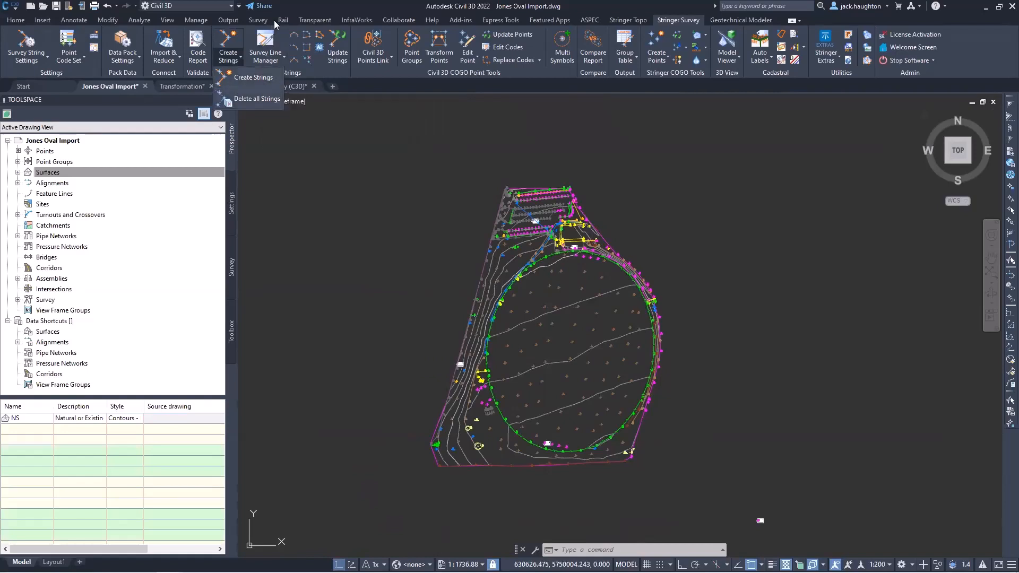
{"action": "left_click", "coordinate": [267, 40]}
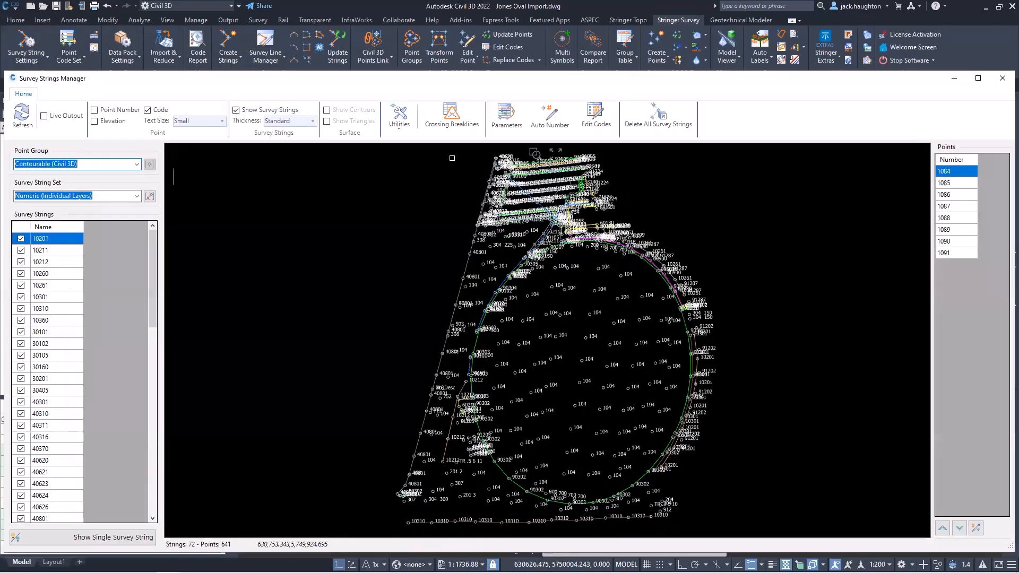
{"action": "scroll", "coordinate": [637, 282], "scroll_direction": "up", "scroll_amount": 3}
{"action": "middle_click_drag", "start_coordinate": [494, 303], "coordinate": [552, 245]}
{"action": "scroll", "coordinate": [552, 246], "scroll_direction": "down", "scroll_amount": 1}
{"action": "scroll", "coordinate": [553, 228], "scroll_direction": "down", "scroll_amount": 1}
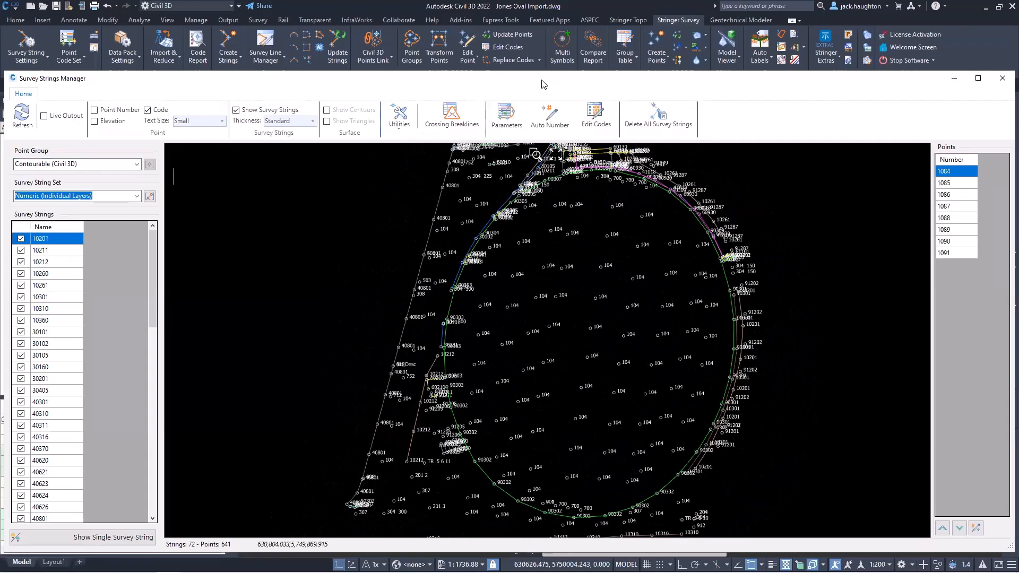
{"action": "left_click_drag", "start_coordinate": [541, 84], "coordinate": [592, 68]}
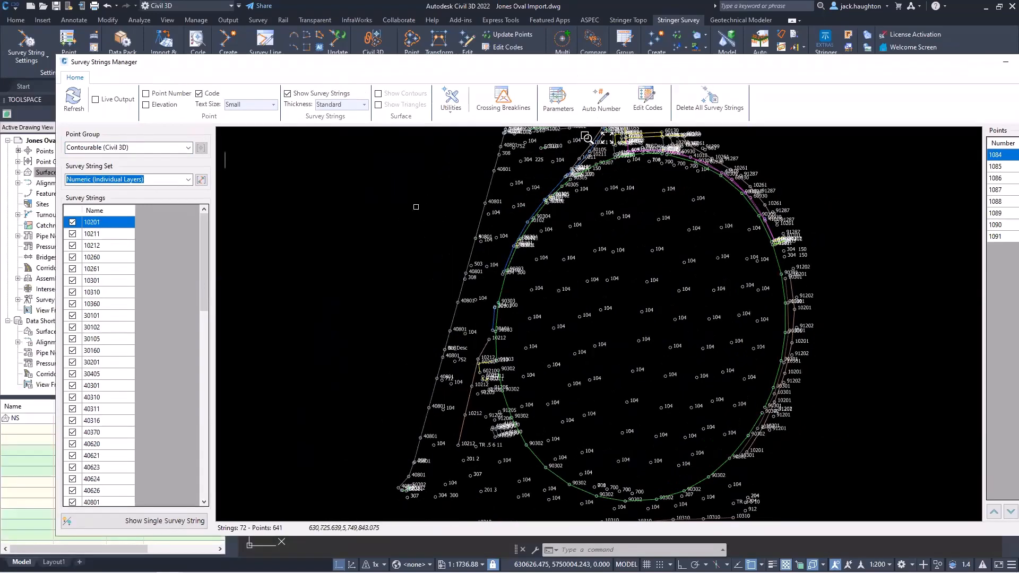
Inspect the editing tools for survey string 30102 and for a single point inside the oval, and return to the general tools.
{"action": "left_click", "coordinate": [506, 260]}
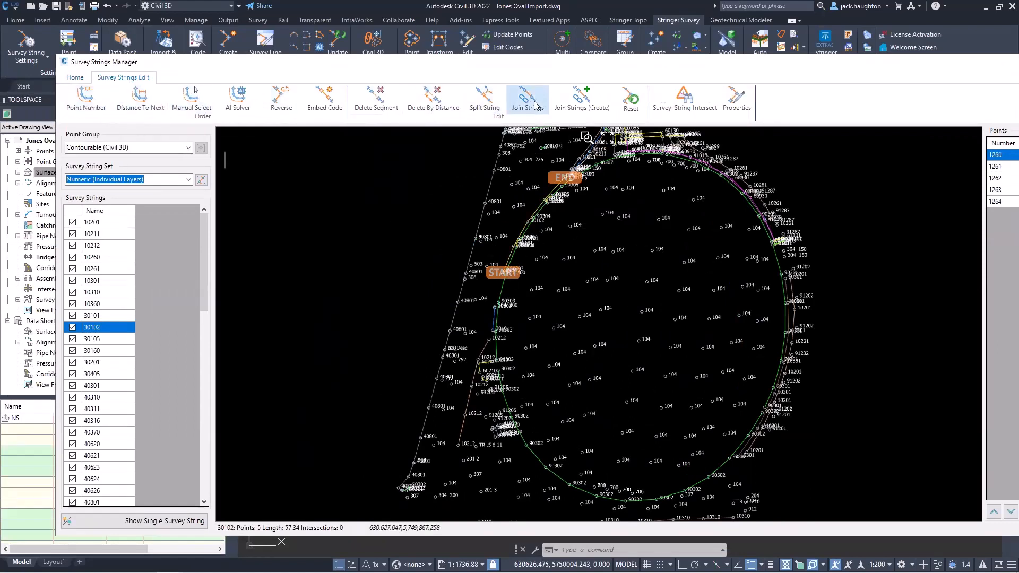
{"action": "left_click", "coordinate": [579, 223]}
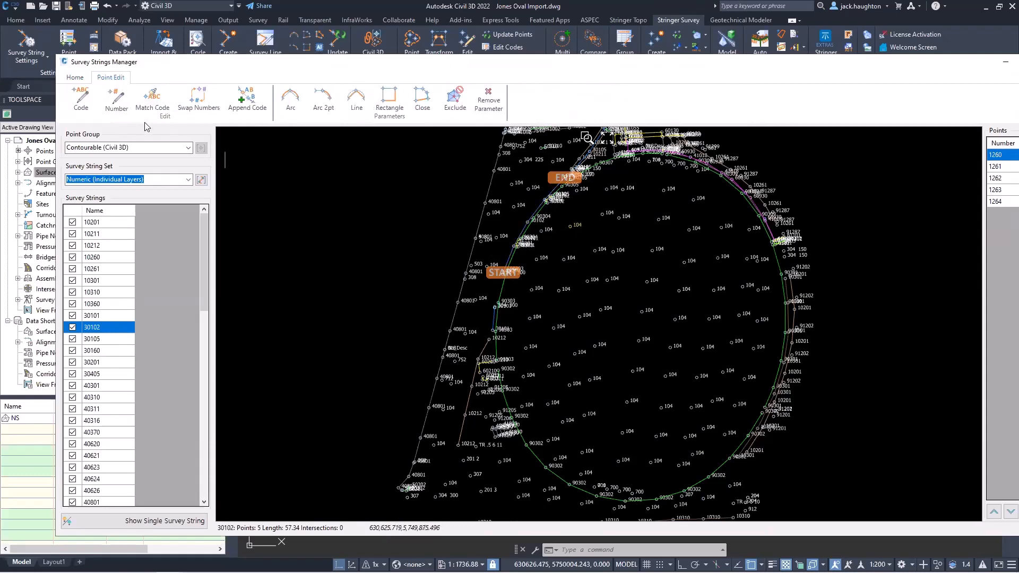
{"action": "left_click", "coordinate": [75, 77]}
{"action": "scroll", "coordinate": [522, 219], "scroll_direction": "down", "scroll_amount": 2}
{"action": "middle_click_drag", "start_coordinate": [582, 238], "coordinate": [580, 257]}
{"action": "scroll", "coordinate": [580, 256], "scroll_direction": "up", "scroll_amount": 1}
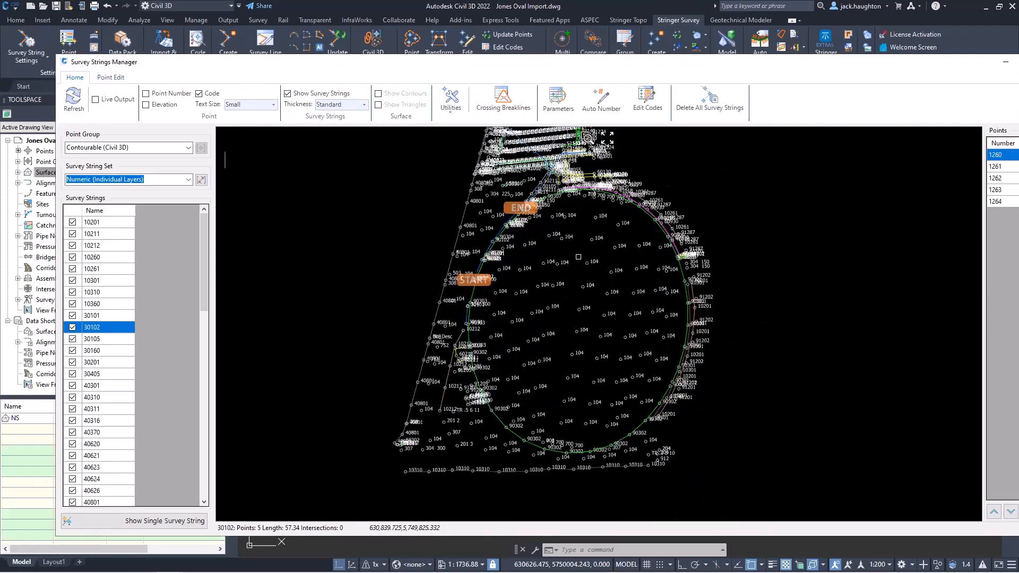
Enable live output in the Survey Strings Manager and move its window aside to compare it with the drawing.
{"action": "left_click", "coordinate": [95, 100]}
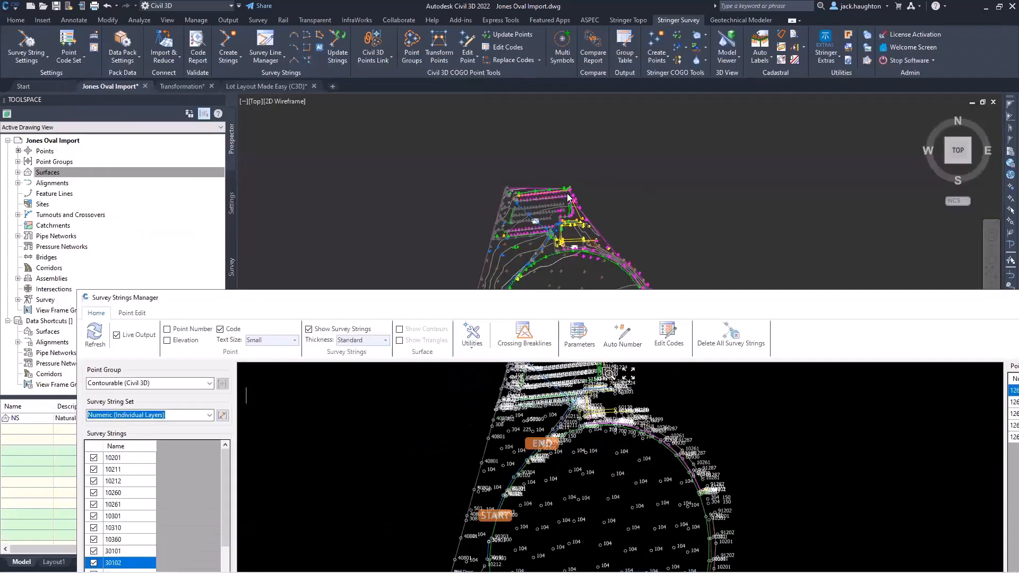
{"action": "mouse_move", "coordinate": [569, 292]}
{"action": "left_mouse_down"}
{"action": "mouse_move", "coordinate": [559, 300]}
{"action": "mouse_move", "coordinate": [512, 95]}
{"action": "left_mouse_up"}
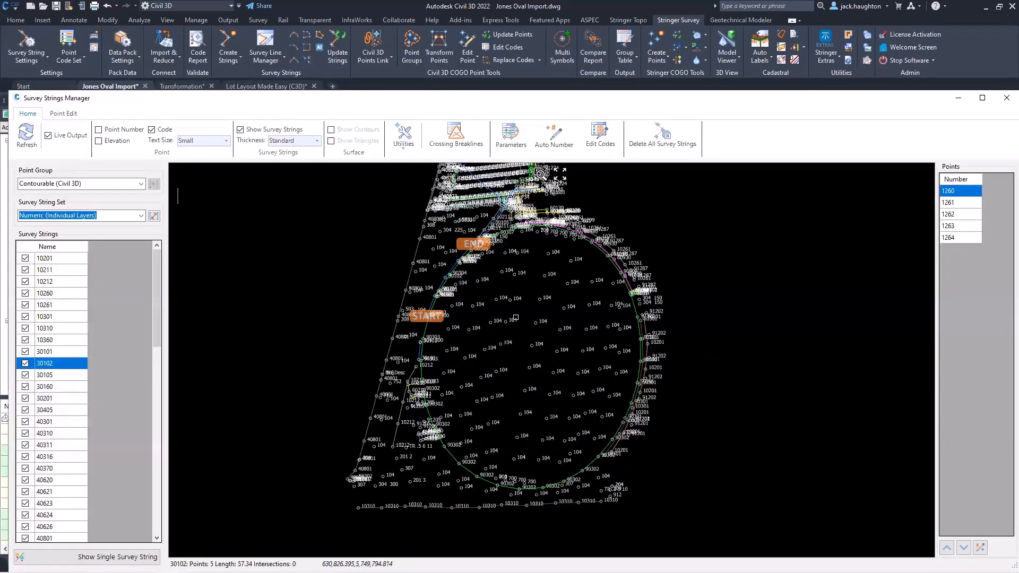
{"action": "left_click_drag", "start_coordinate": [514, 98], "coordinate": [949, 164]}
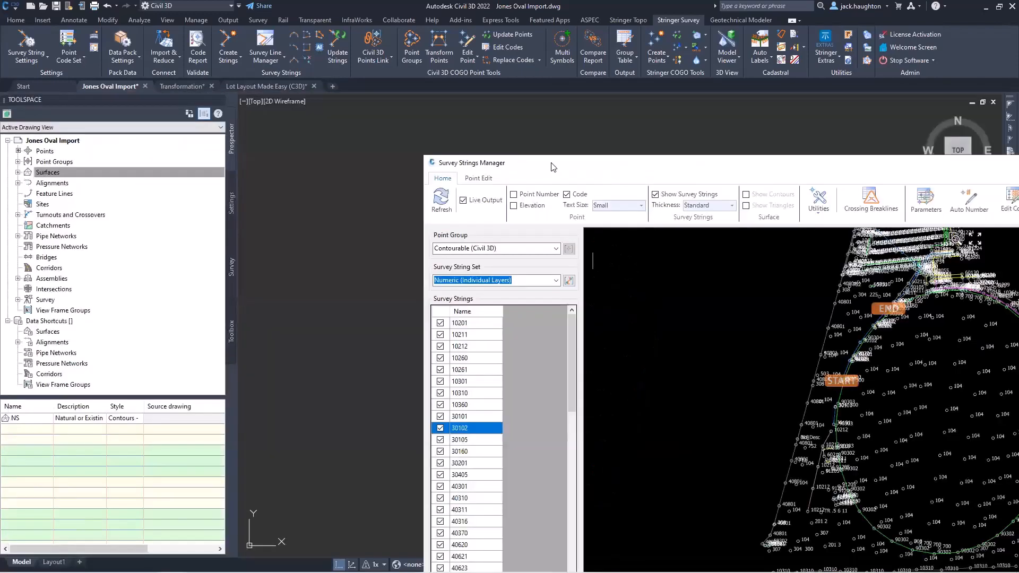
{"action": "left_click_drag", "start_coordinate": [552, 164], "coordinate": [703, 165]}
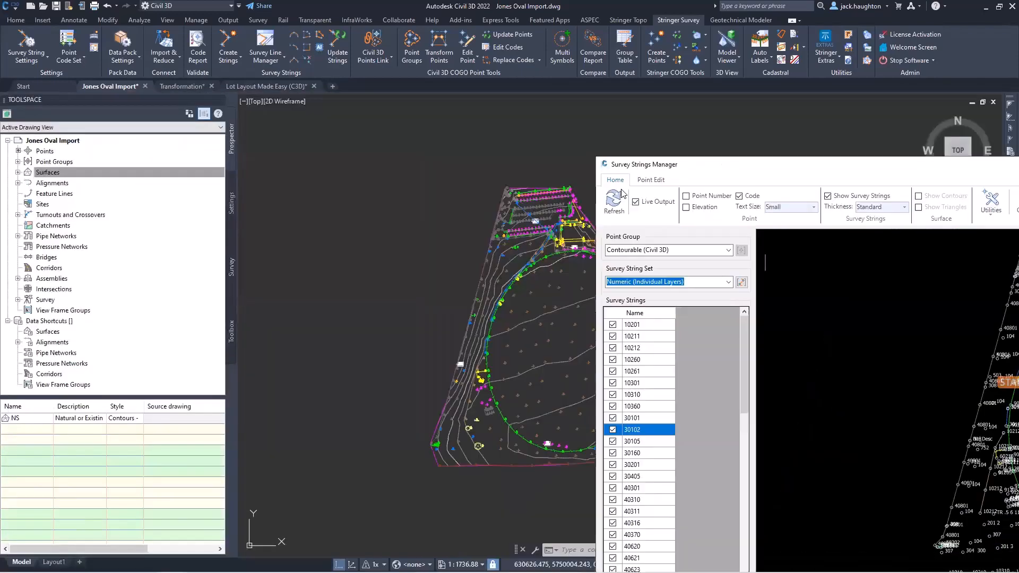
{"action": "double_click", "coordinate": [734, 166]}
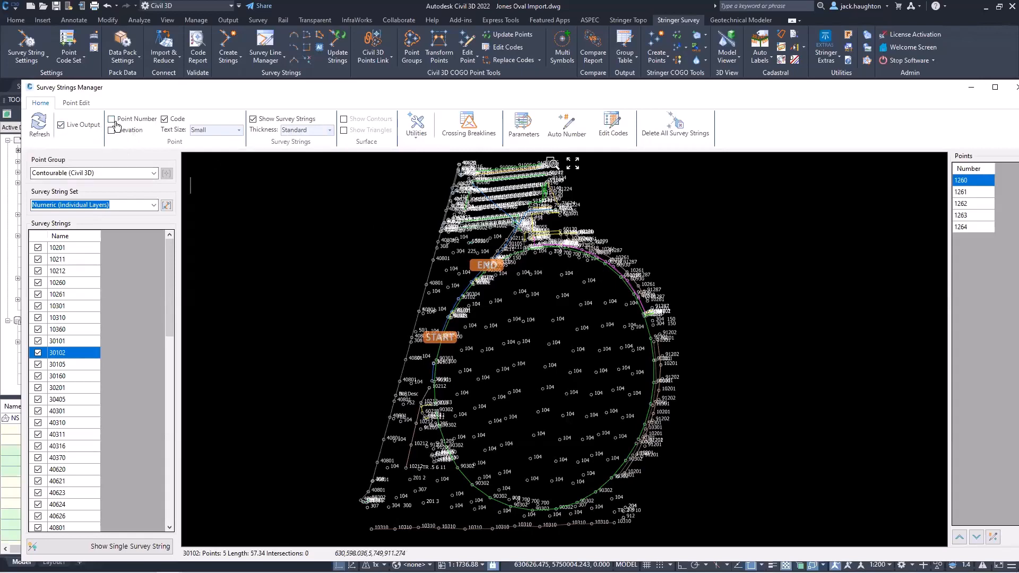
Show point numbers beside the codes in the Survey Strings Manager and set the point text size to Medium.
{"action": "left_click", "coordinate": [118, 122]}
{"action": "left_click", "coordinate": [119, 133]}
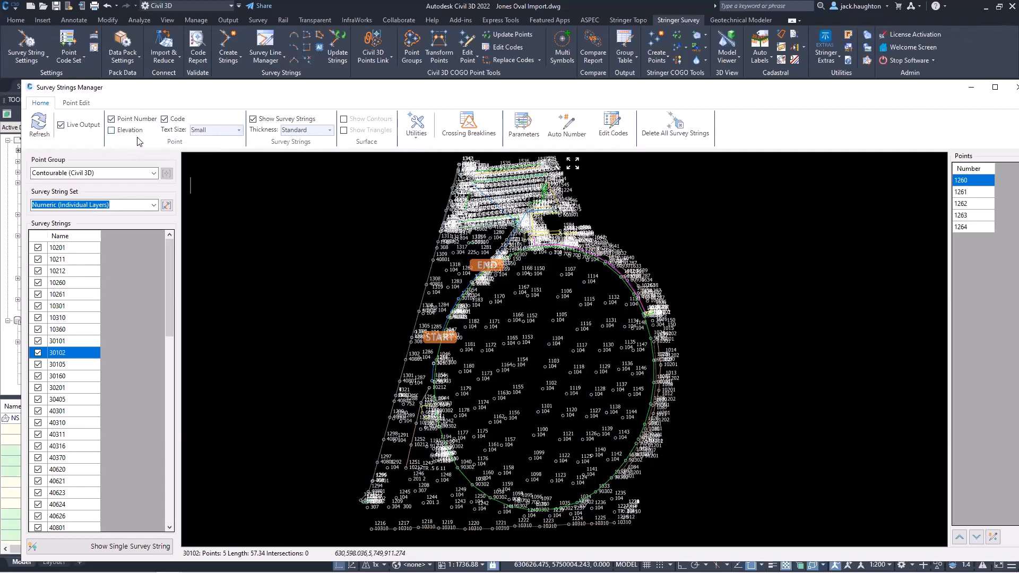
{"action": "left_click", "coordinate": [239, 130]}
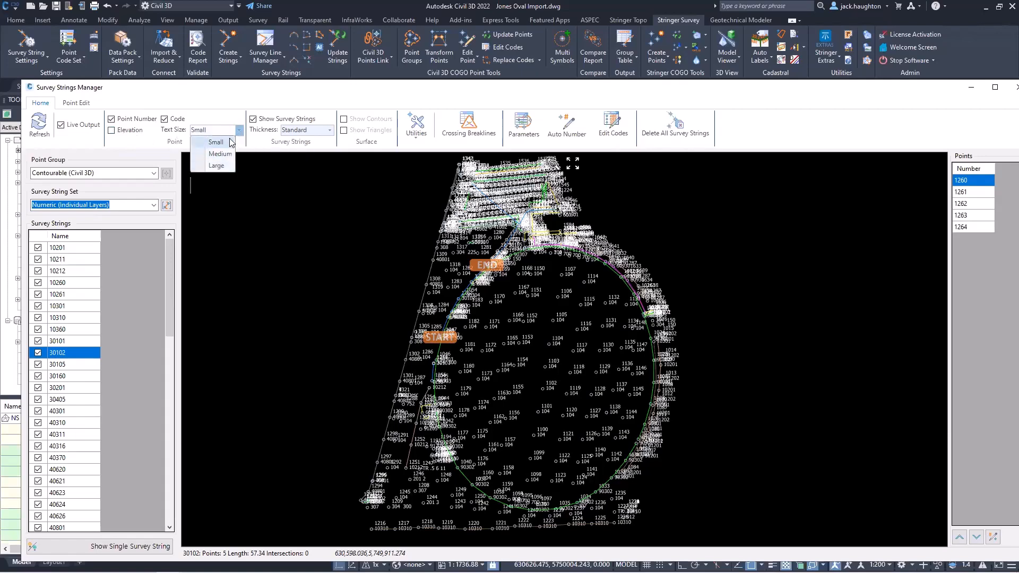
{"action": "left_click", "coordinate": [221, 153]}
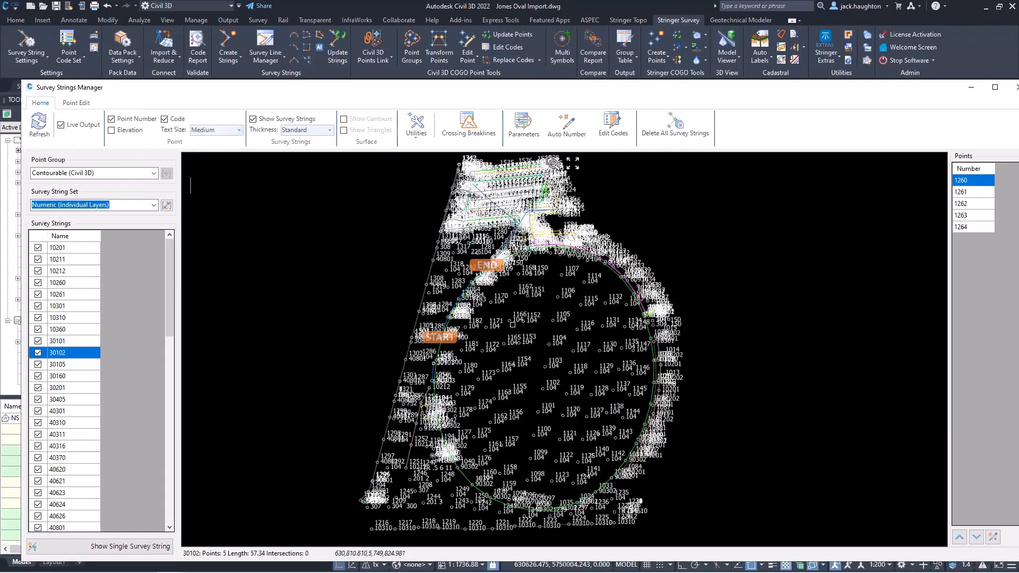
Toggle the survey string display off and on, review the available utilities, and close the Survey Strings Manager.
{"action": "left_click", "coordinate": [262, 123]}
{"action": "left_click", "coordinate": [262, 123]}
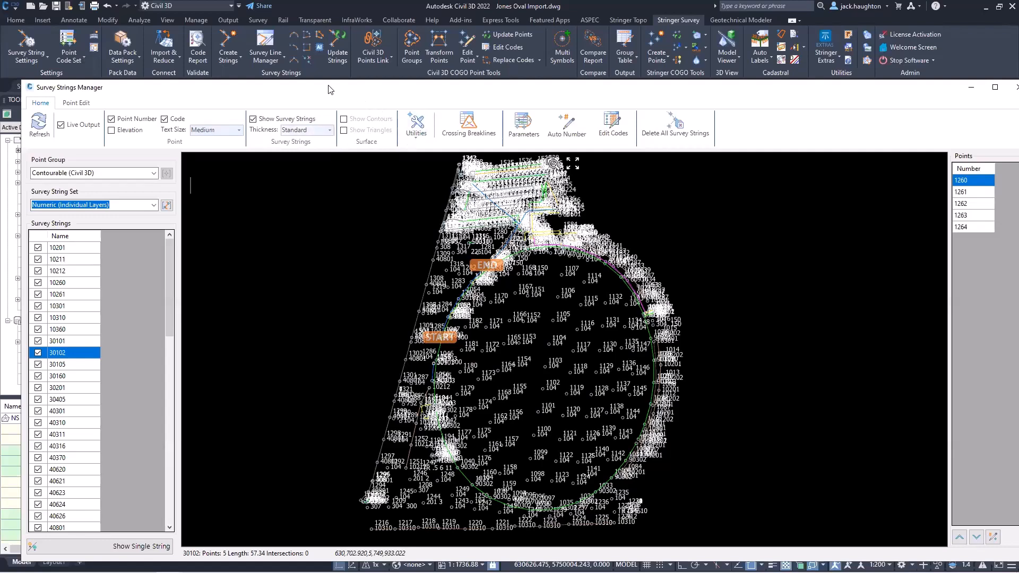
{"action": "left_click", "coordinate": [416, 127]}
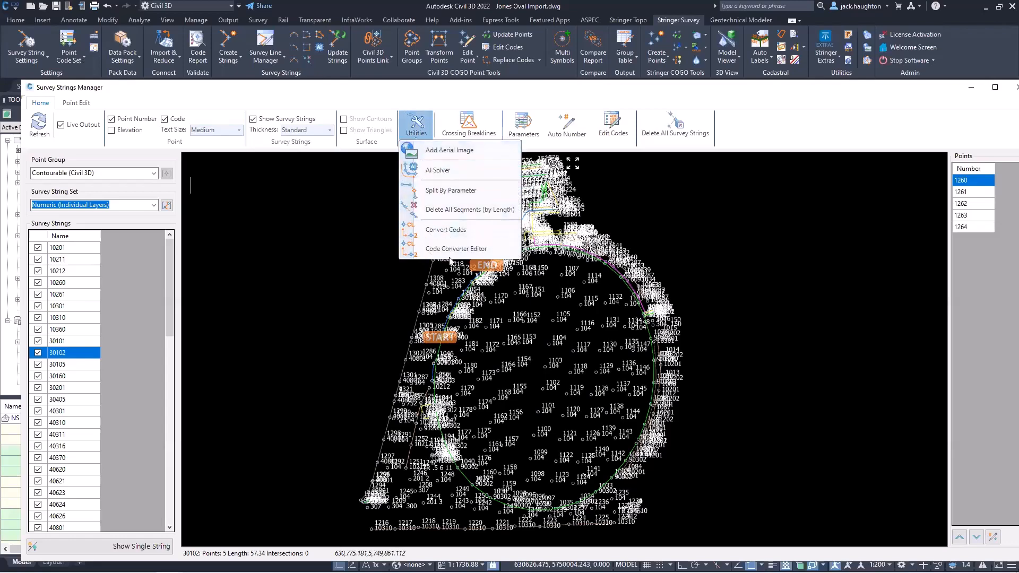
{"action": "left_click", "coordinate": [360, 89]}
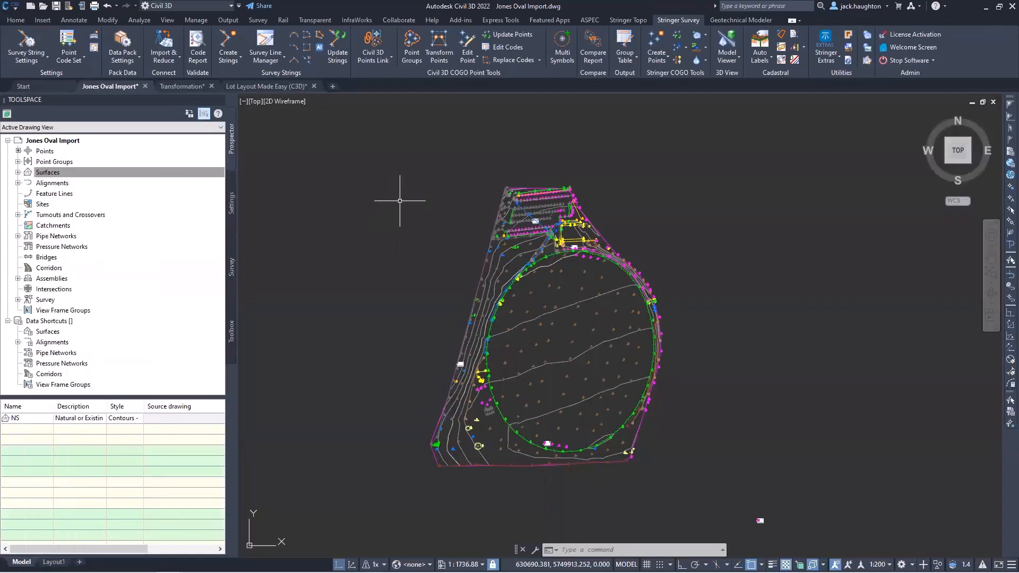
Insert Field Survey - Aerial Photo.jpg with MAPIINSERT, using the World File correlation in meters.
{"action": "type", "text": "map"}
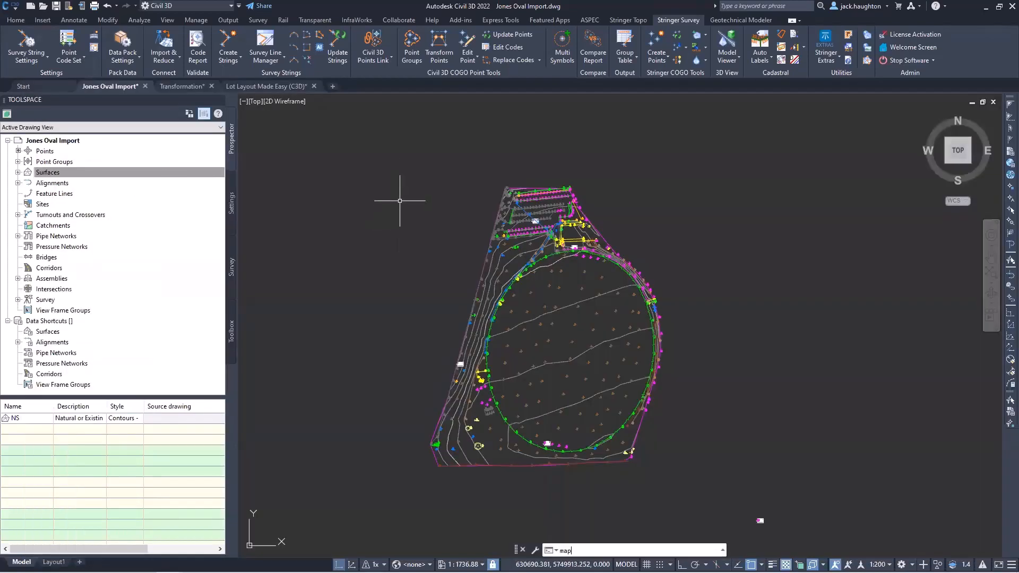
{"action": "key", "text": "Return"}
{"action": "left_click", "coordinate": [484, 189]}
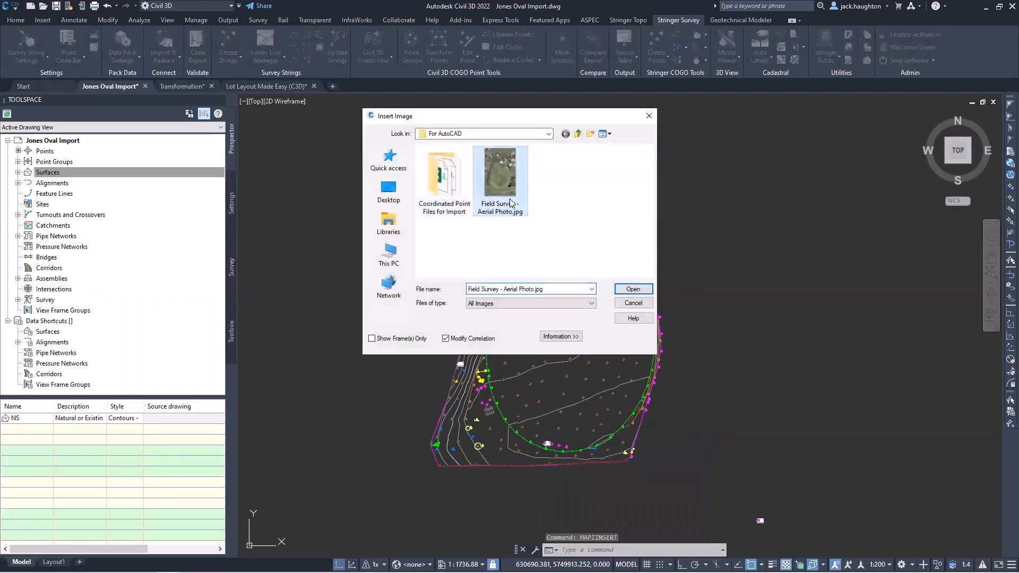
{"action": "double_click", "coordinate": [507, 186]}
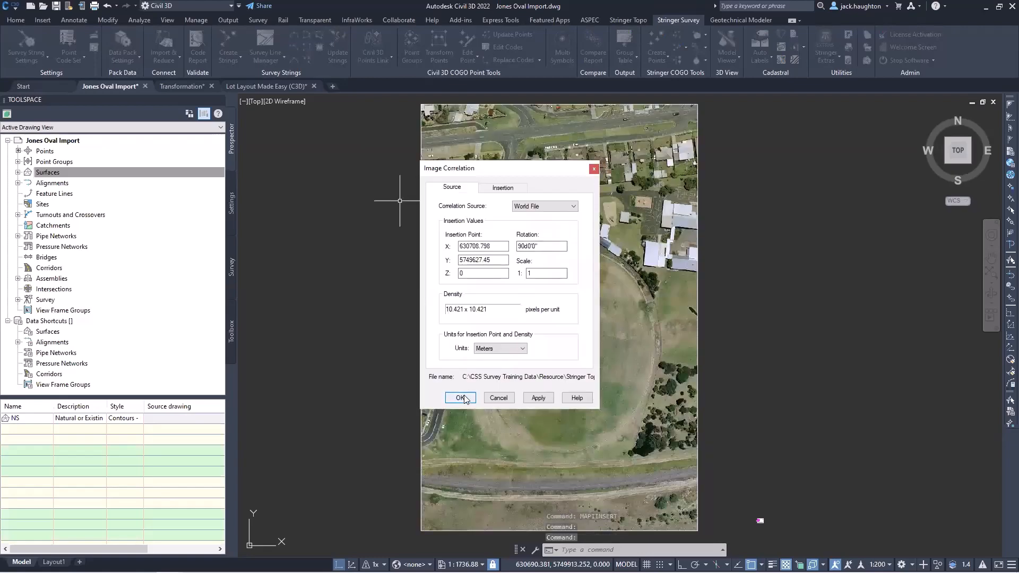
{"action": "left_click", "coordinate": [461, 398]}
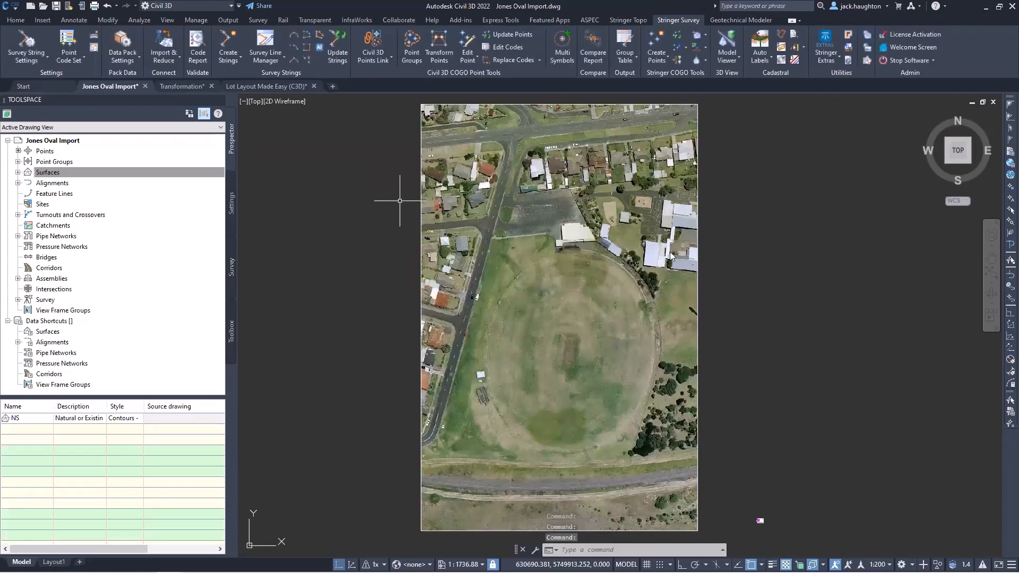
Send the aerial image behind the survey linework and set its fade to 61.
{"action": "left_click", "coordinate": [721, 163]}
{"action": "left_click", "coordinate": [695, 133]}
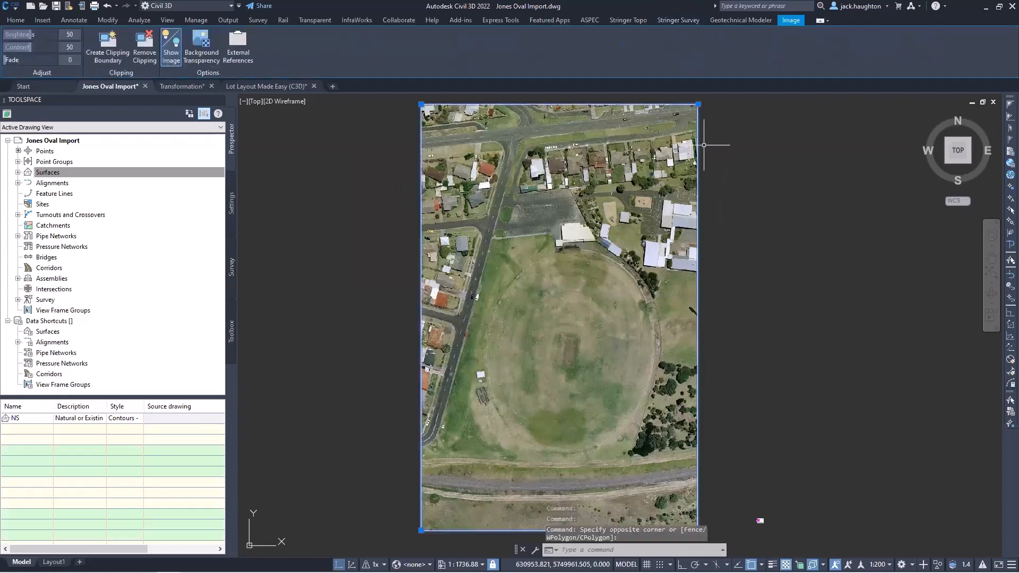
{"action": "right_click", "coordinate": [691, 140]}
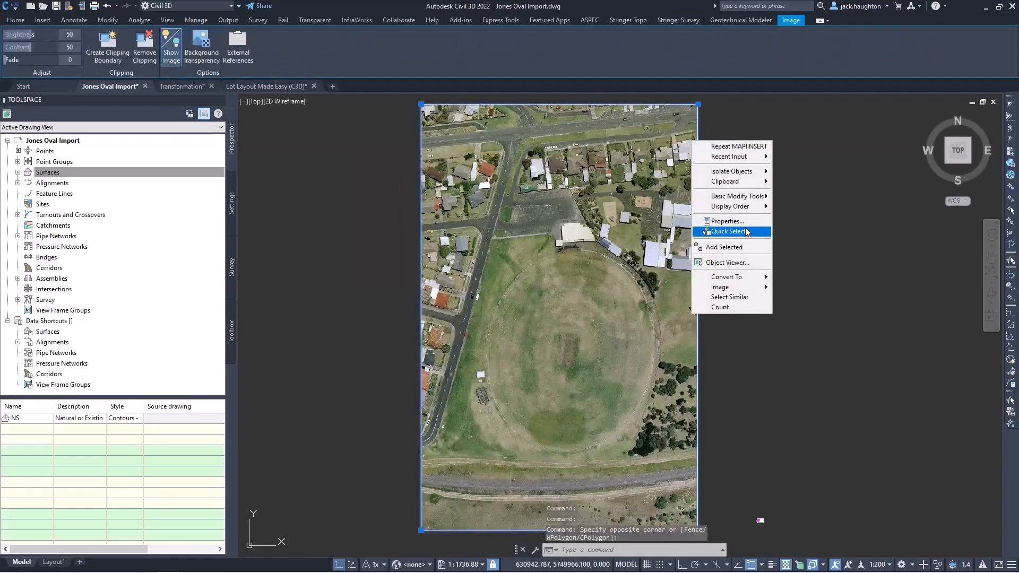
{"action": "mouse_move", "coordinate": [752, 208]}
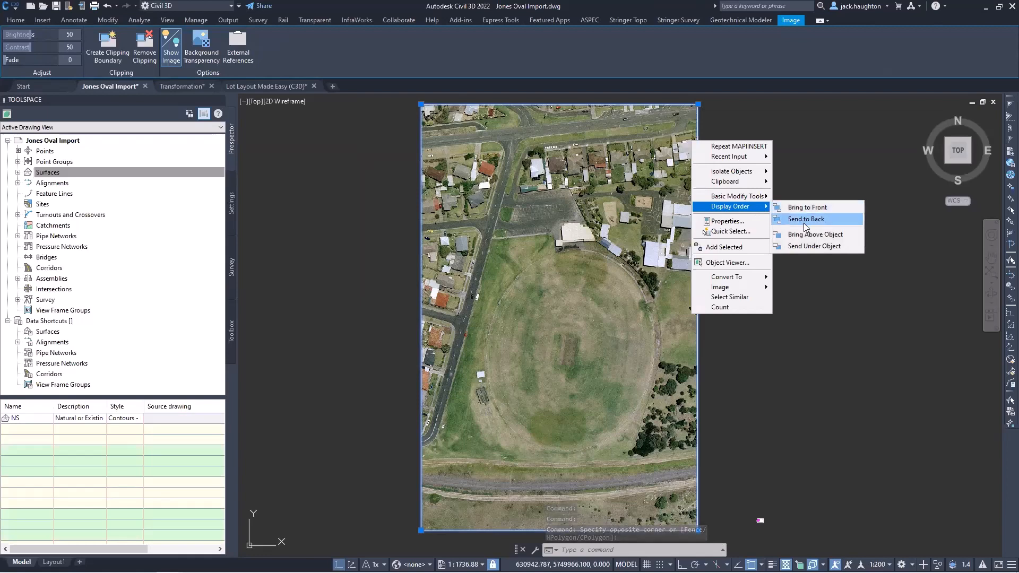
{"action": "left_click", "coordinate": [813, 220]}
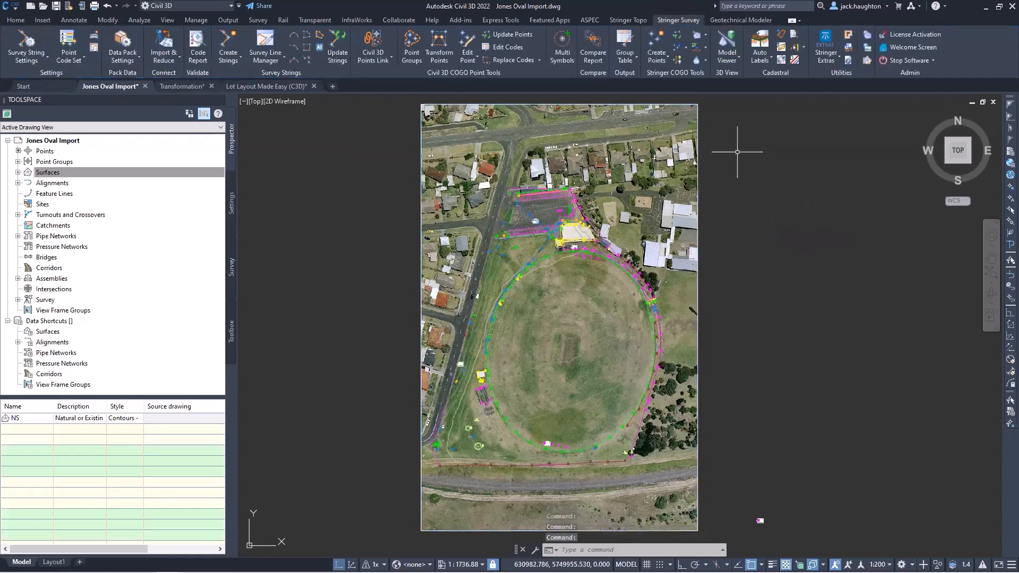
{"action": "left_click_drag", "start_coordinate": [19, 61], "coordinate": [41, 60]}
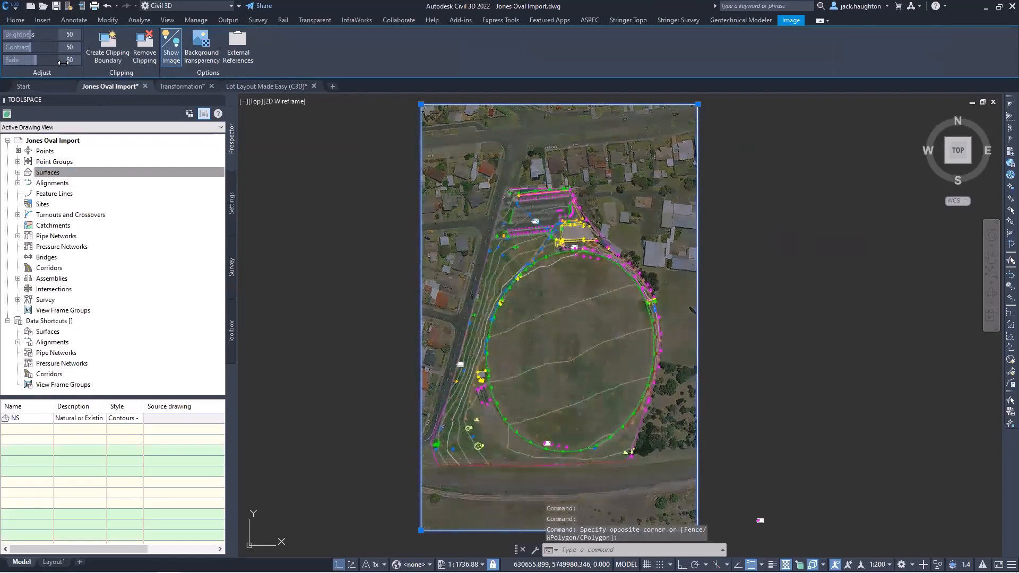
{"action": "left_click", "coordinate": [768, 264]}
Add the drawing's aerial image as the Survey Strings Manager background and review the remaining utilities.
{"action": "left_click", "coordinate": [886, 352]}
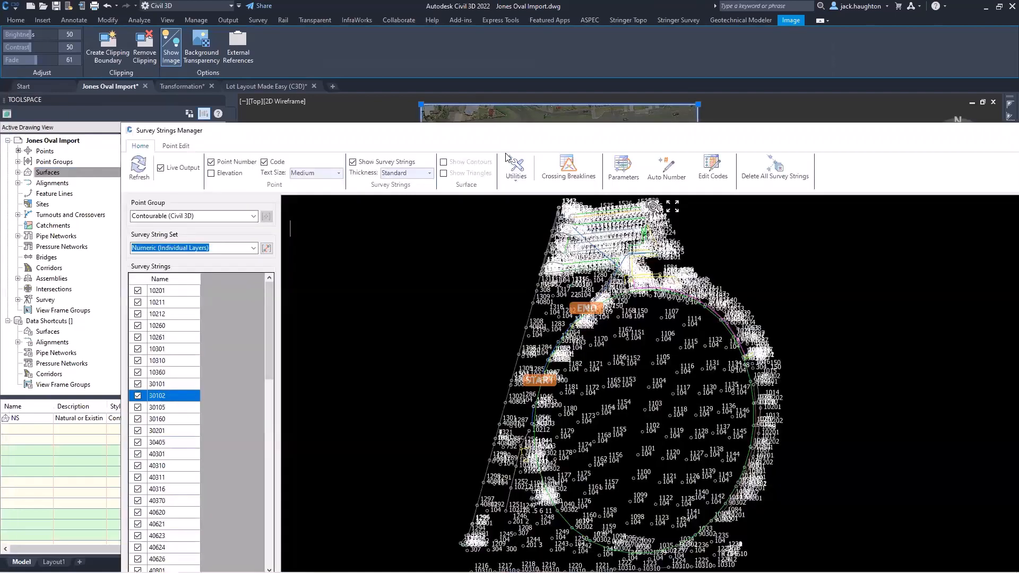
{"action": "left_click", "coordinate": [518, 171]}
{"action": "left_click", "coordinate": [549, 192]}
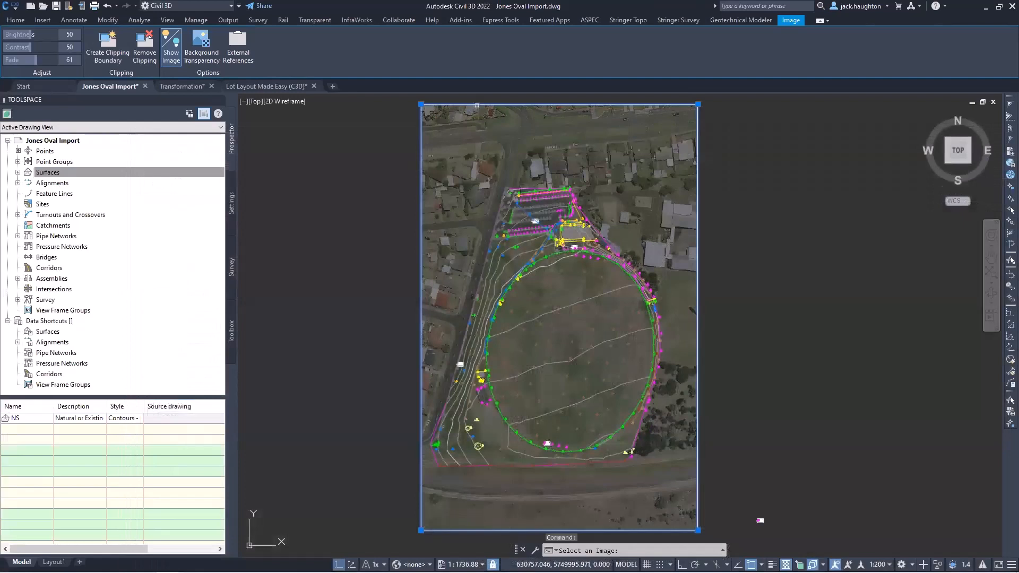
{"action": "left_click", "coordinate": [479, 106]}
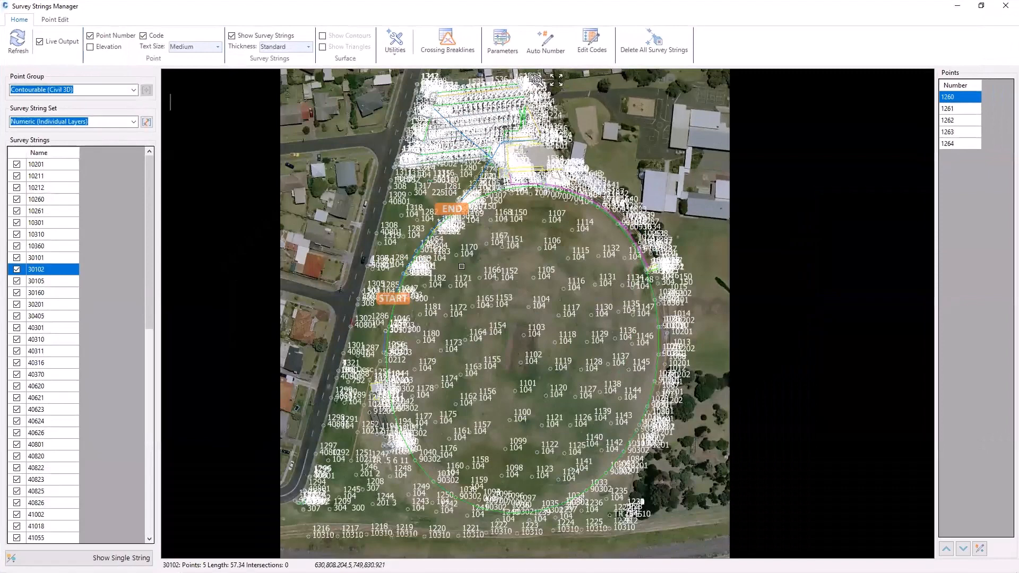
{"action": "left_click", "coordinate": [395, 53]}
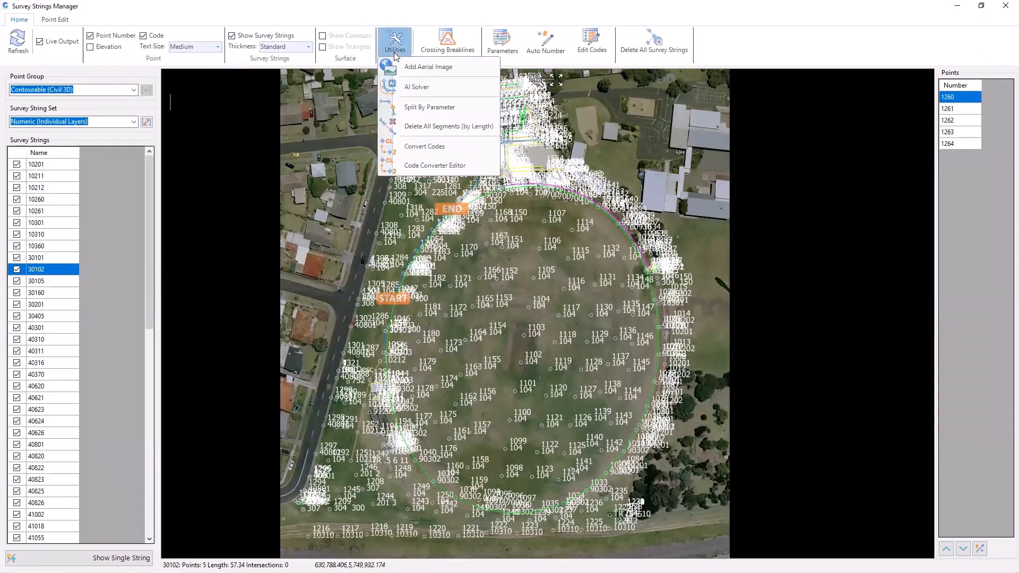
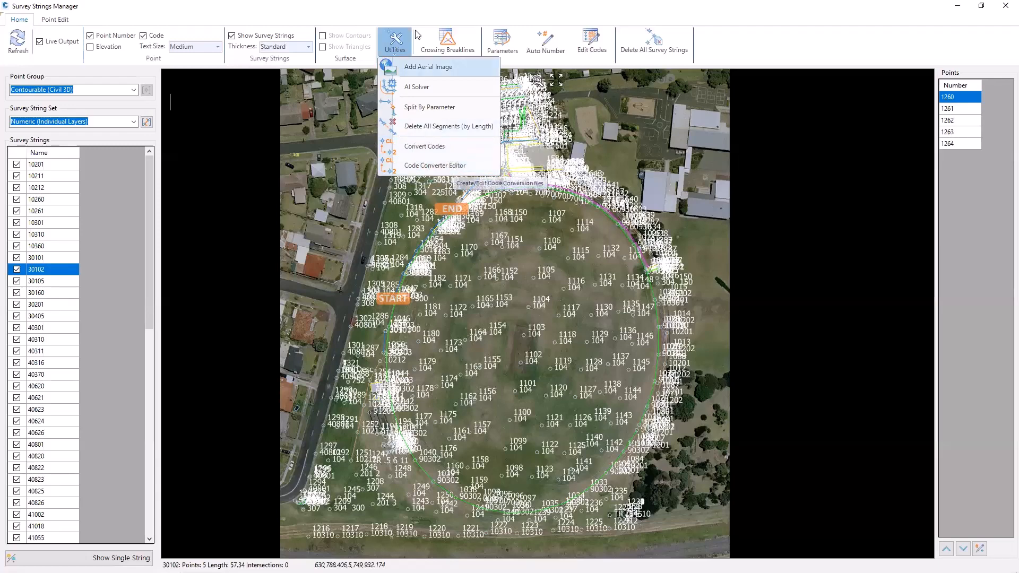
{"action": "left_click", "coordinate": [427, 10]}
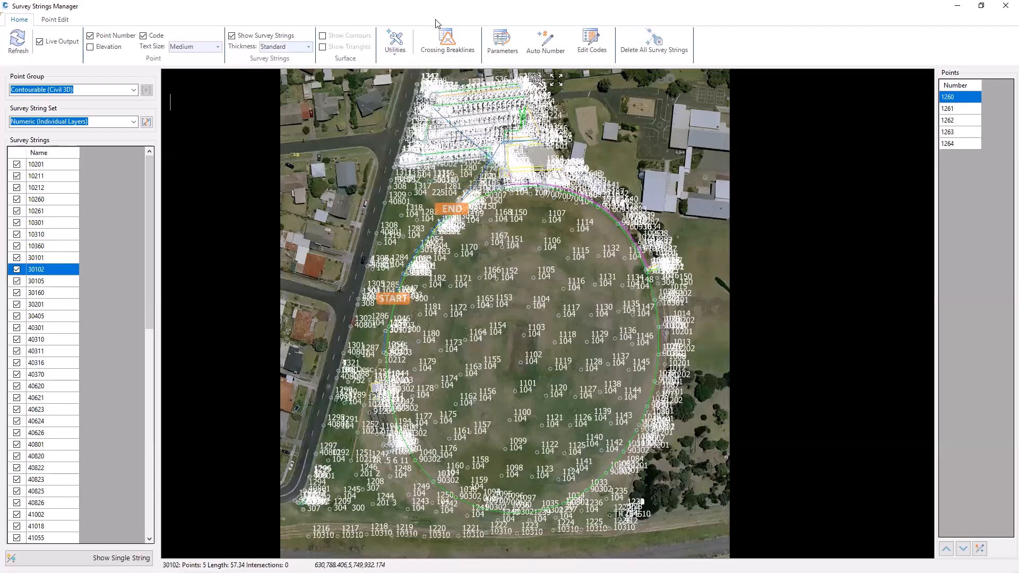
Run the Crossing Breaklines report, examine the listed string crossings one by one in the view, and close the report.
{"action": "left_click", "coordinate": [454, 41]}
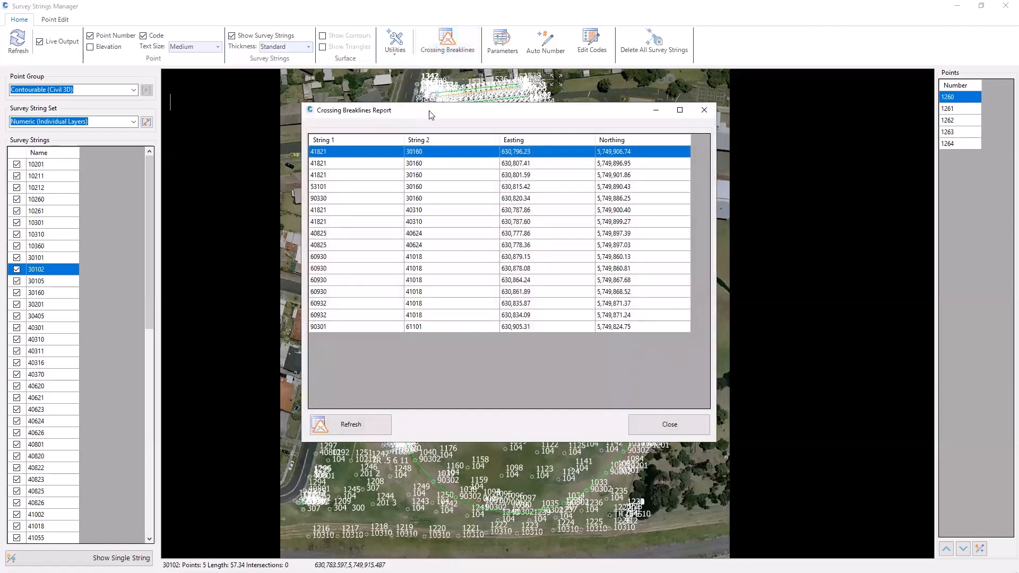
{"action": "left_click_drag", "start_coordinate": [430, 114], "coordinate": [775, 115]}
{"action": "left_click", "coordinate": [699, 164]}
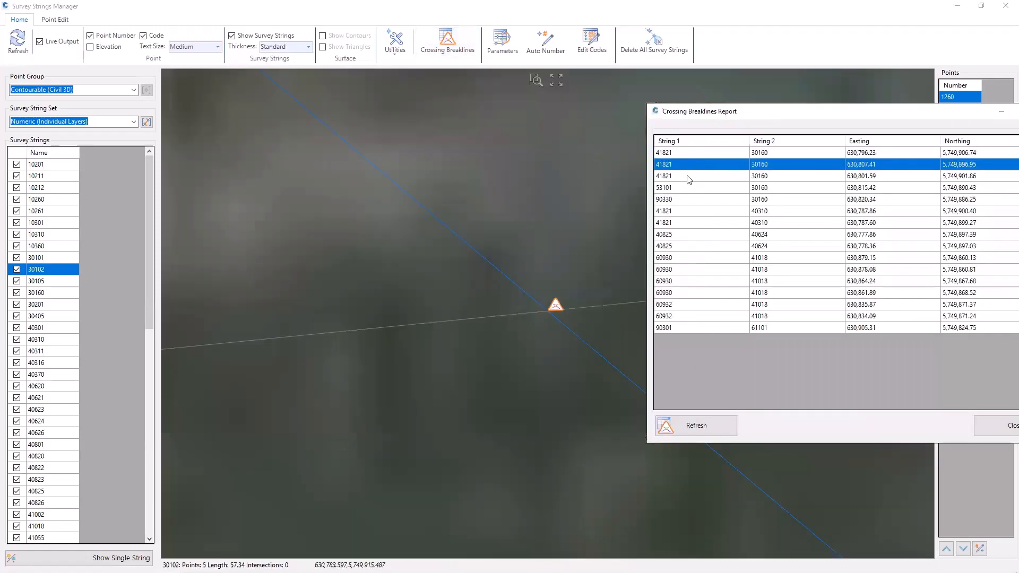
{"action": "left_click", "coordinate": [687, 177]}
{"action": "left_click", "coordinate": [689, 188]}
{"action": "left_click", "coordinate": [690, 199]}
{"action": "left_click", "coordinate": [691, 211]}
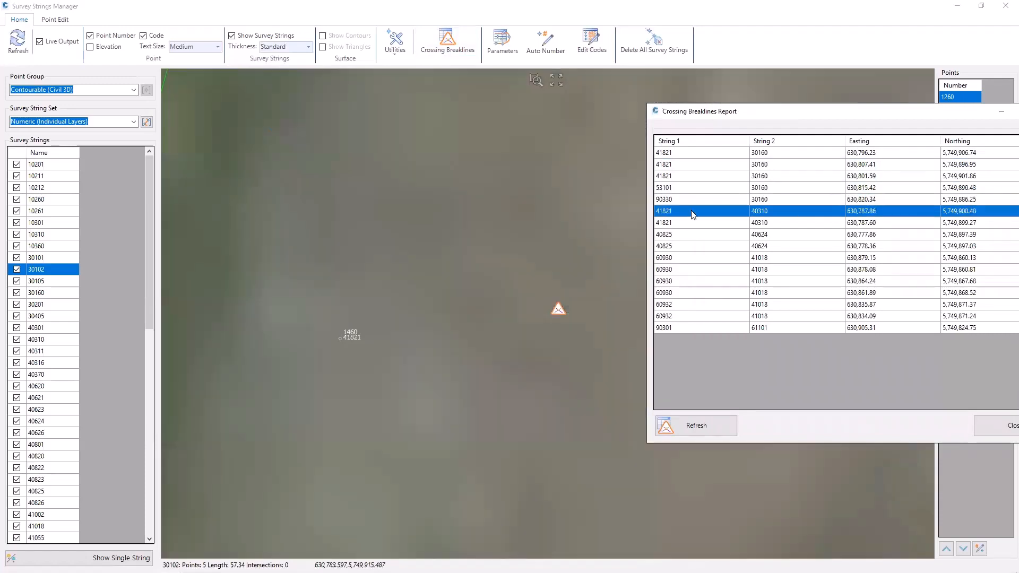
{"action": "left_click", "coordinate": [689, 222]}
{"action": "left_click", "coordinate": [689, 234]}
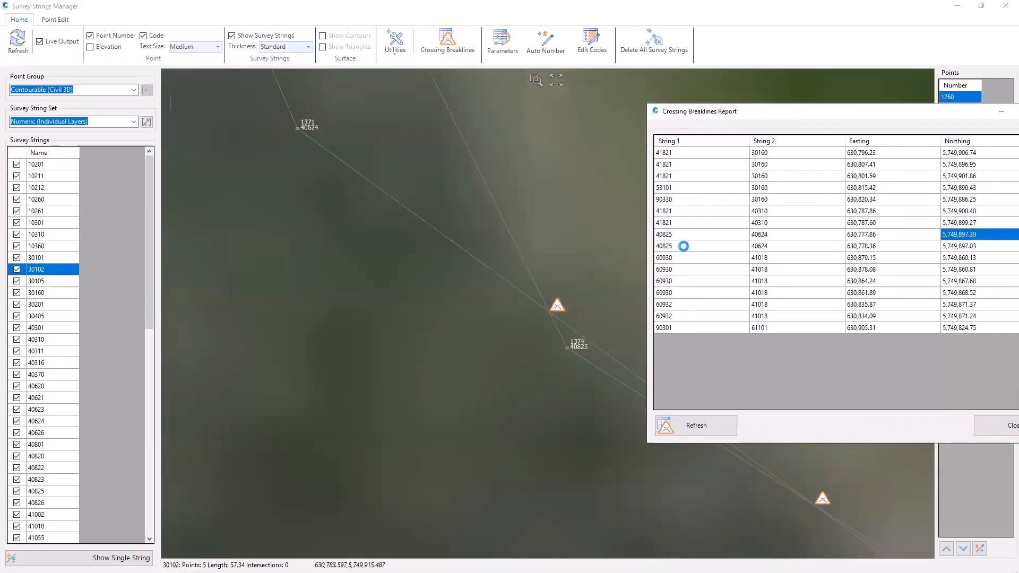
{"action": "left_click", "coordinate": [683, 246]}
{"action": "left_click", "coordinate": [689, 258]}
{"action": "left_click", "coordinate": [691, 270]}
{"action": "left_click", "coordinate": [692, 281]}
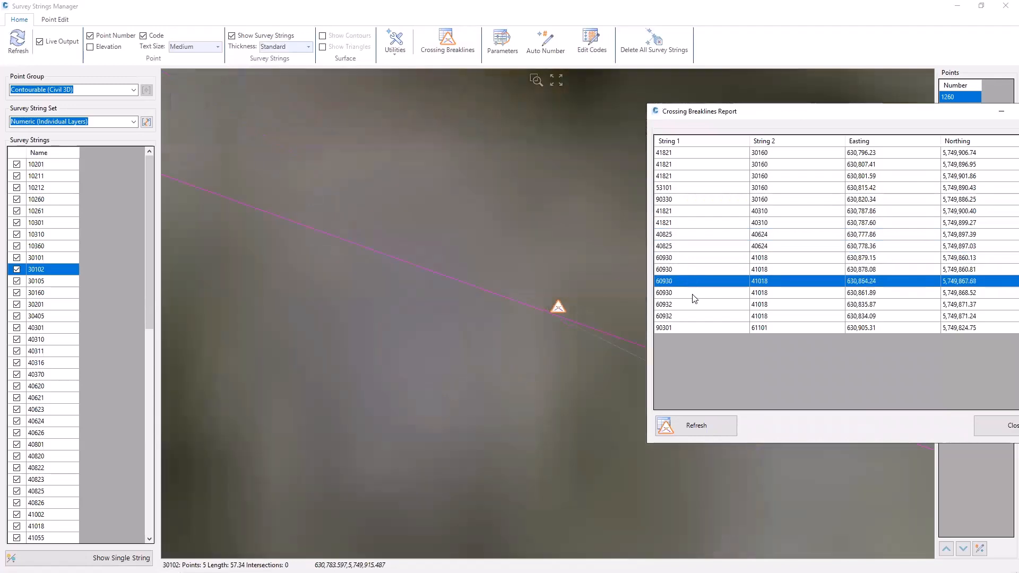
{"action": "left_click", "coordinate": [692, 293]}
{"action": "left_click", "coordinate": [693, 304]}
{"action": "left_click", "coordinate": [687, 314]}
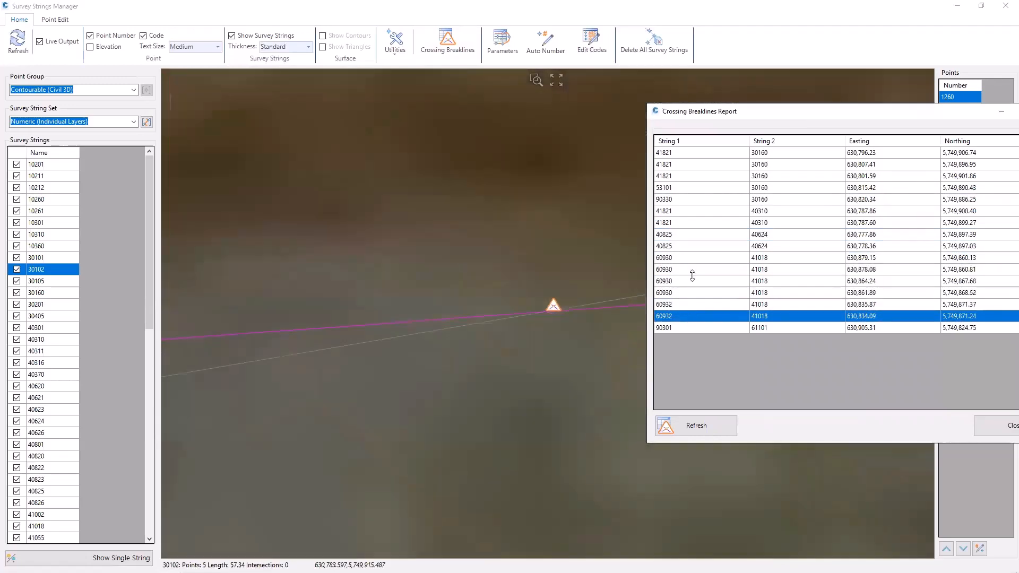
{"action": "left_click_drag", "start_coordinate": [825, 114], "coordinate": [444, 83]}
{"action": "left_click", "coordinate": [675, 82]}
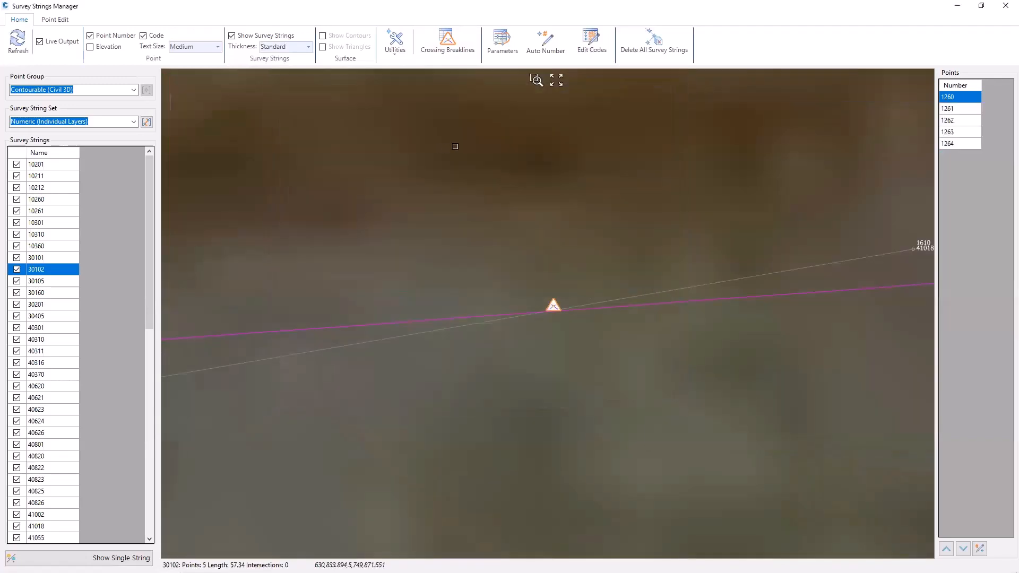
Select survey string 53140 and examine its points and crossings over the aerial image of the car park.
{"action": "scroll", "coordinate": [457, 141], "scroll_direction": "down", "scroll_amount": 6}
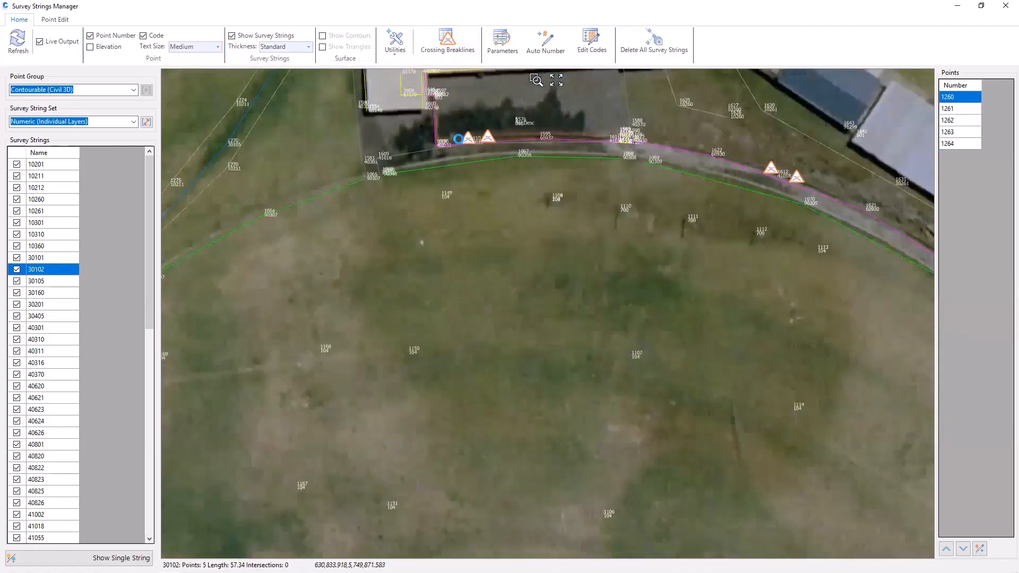
{"action": "scroll", "coordinate": [458, 139], "scroll_direction": "down", "scroll_amount": 8}
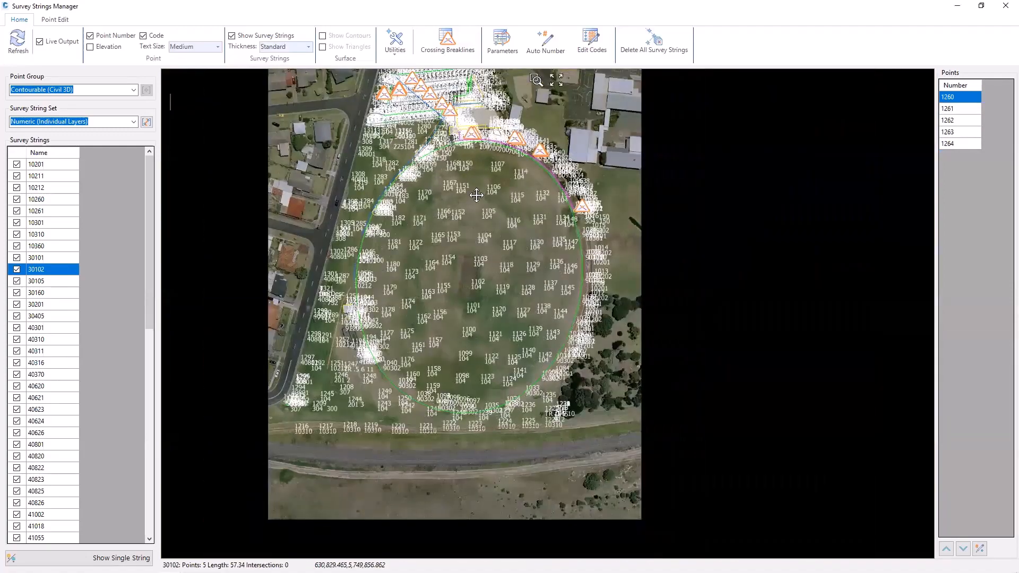
{"action": "left_click_drag", "start_coordinate": [476, 195], "coordinate": [511, 258]}
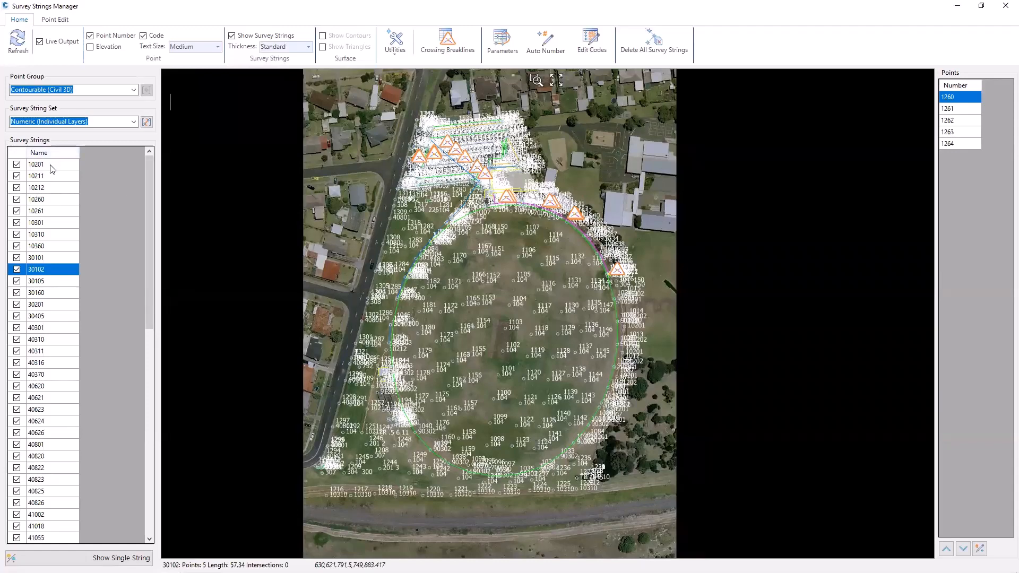
{"action": "left_click_drag", "start_coordinate": [148, 249], "coordinate": [125, 374]}
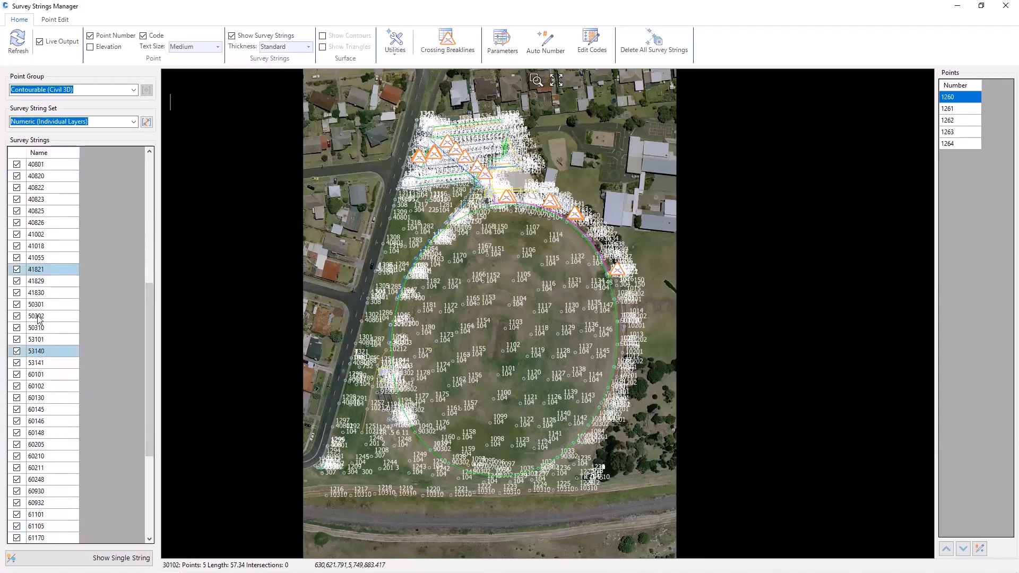
{"action": "left_click", "coordinate": [39, 351]}
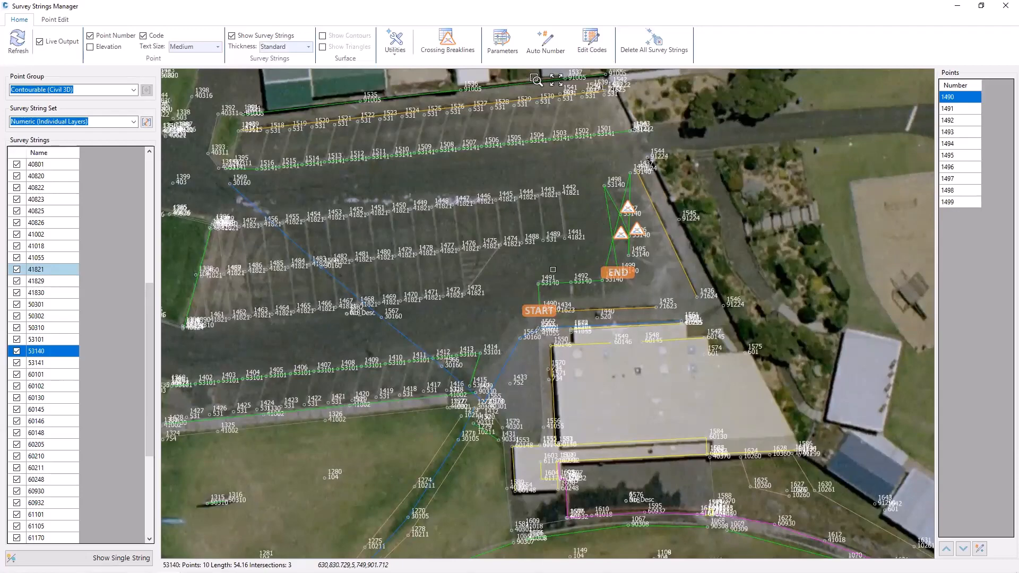
{"action": "scroll", "coordinate": [502, 298], "scroll_direction": "down", "scroll_amount": 3}
{"action": "middle_click_drag", "start_coordinate": [529, 439], "coordinate": [532, 309]}
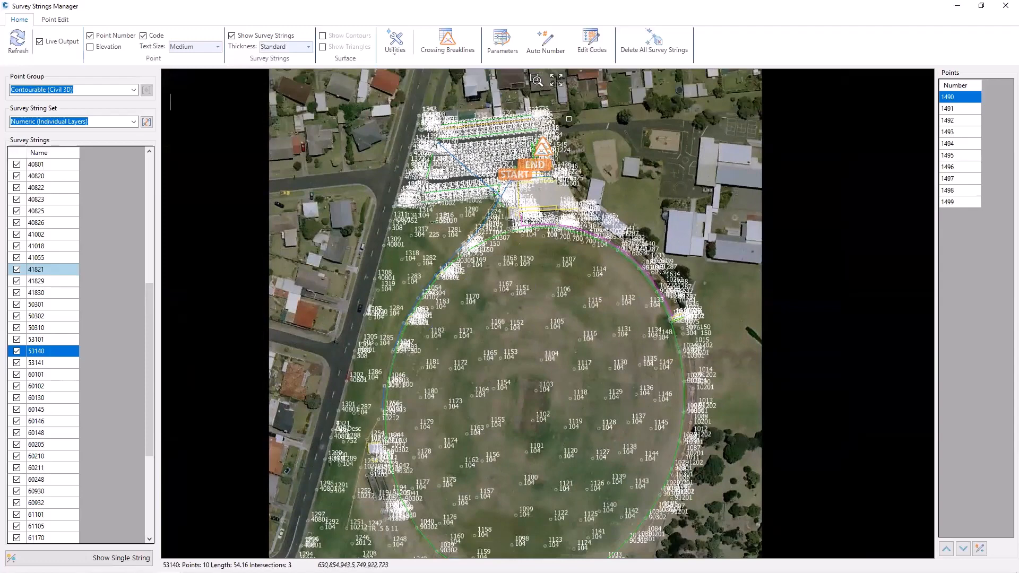
Examine the parameter symbol and the arc and line codes in Point Parameters, and close it without applying changes.
{"action": "left_click", "coordinate": [499, 42]}
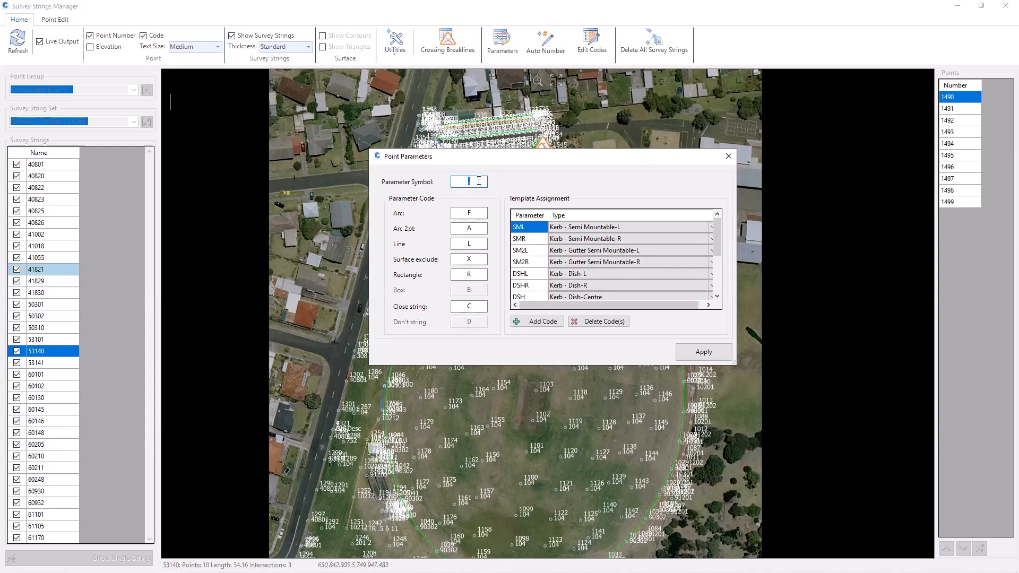
{"action": "left_click_drag", "start_coordinate": [473, 213], "coordinate": [459, 260]}
{"action": "left_click", "coordinate": [469, 244]}
{"action": "type", "text": "L"}
{"action": "left_click", "coordinate": [727, 160]}
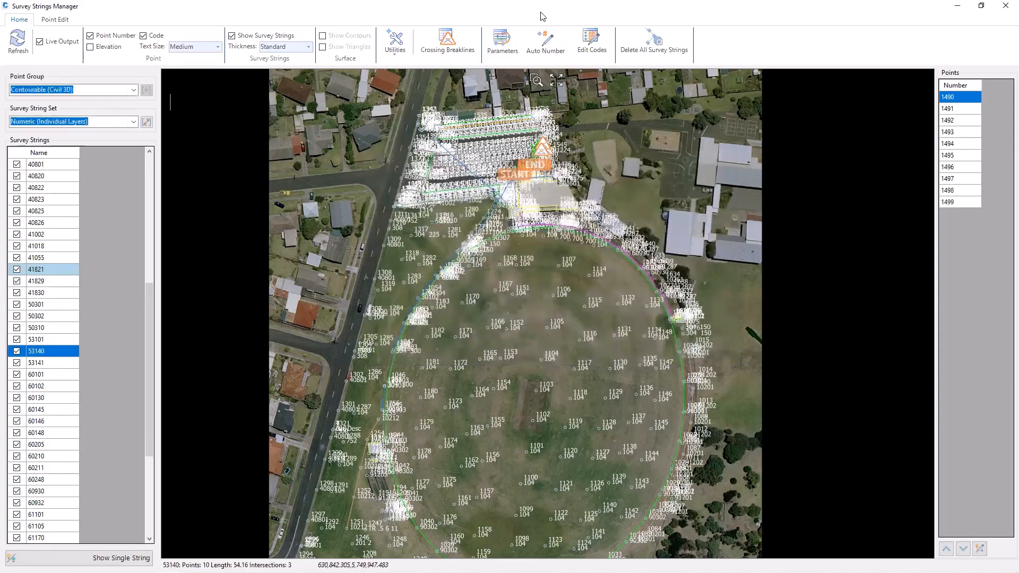
Reduce the Survey Strings Manager window to view the Stringer Survey tools for survey strings, and maximise it again.
{"action": "double_click", "coordinate": [542, 13]}
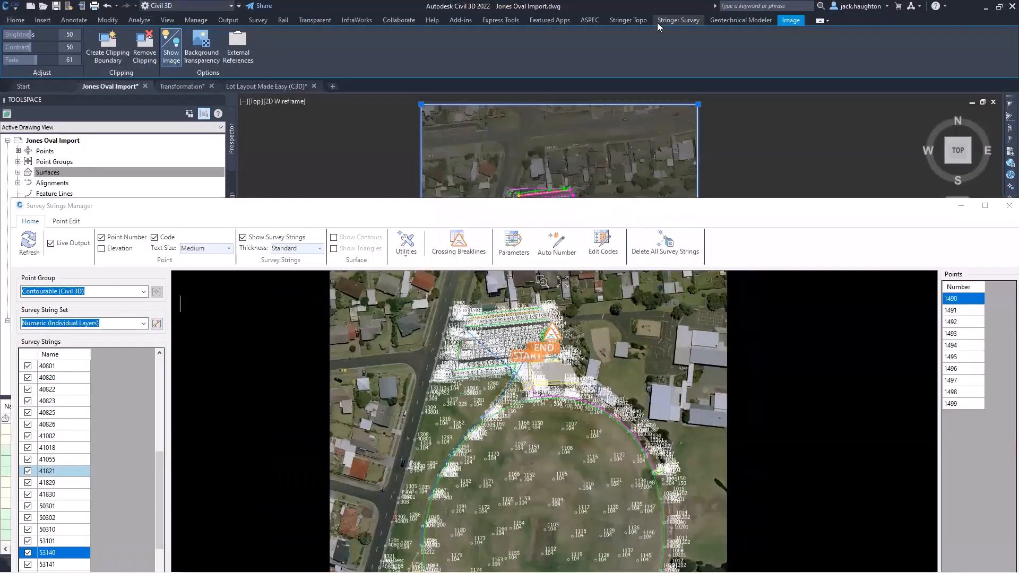
{"action": "left_click", "coordinate": [678, 19]}
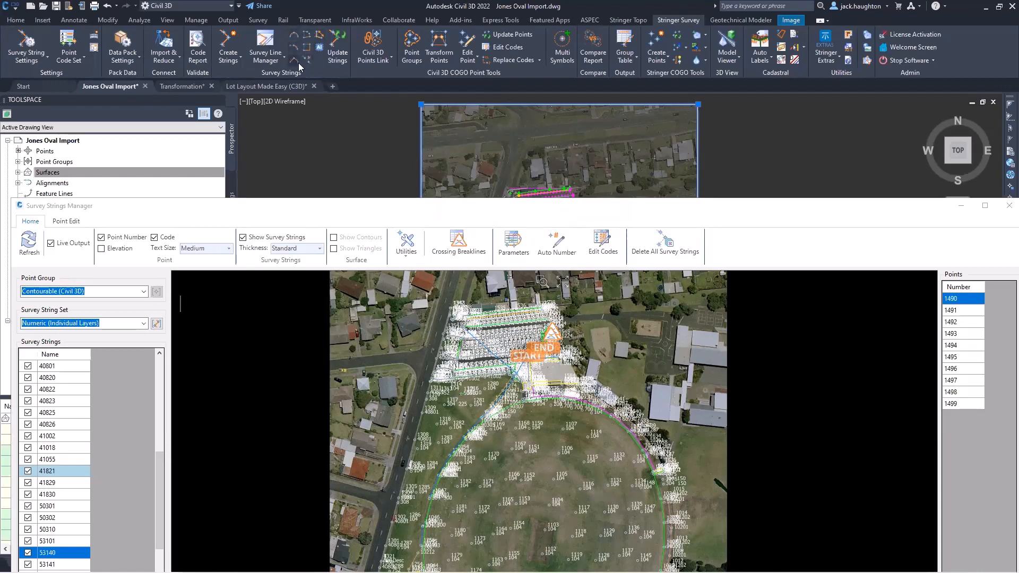
{"action": "left_click_drag", "start_coordinate": [435, 203], "coordinate": [418, 1]}
Open the code of point 1170 for editing, view the parameters available for its first code, and close the editor without applying.
{"action": "left_click", "coordinate": [55, 19]}
{"action": "right_click", "coordinate": [471, 299]}
{"action": "left_click", "coordinate": [507, 304]}
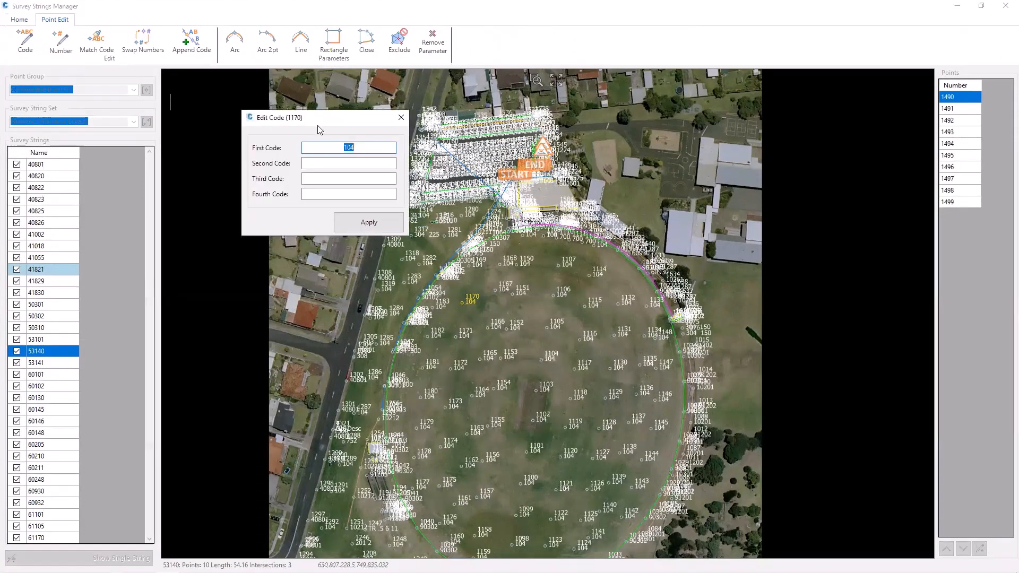
{"action": "right_click", "coordinate": [373, 147]}
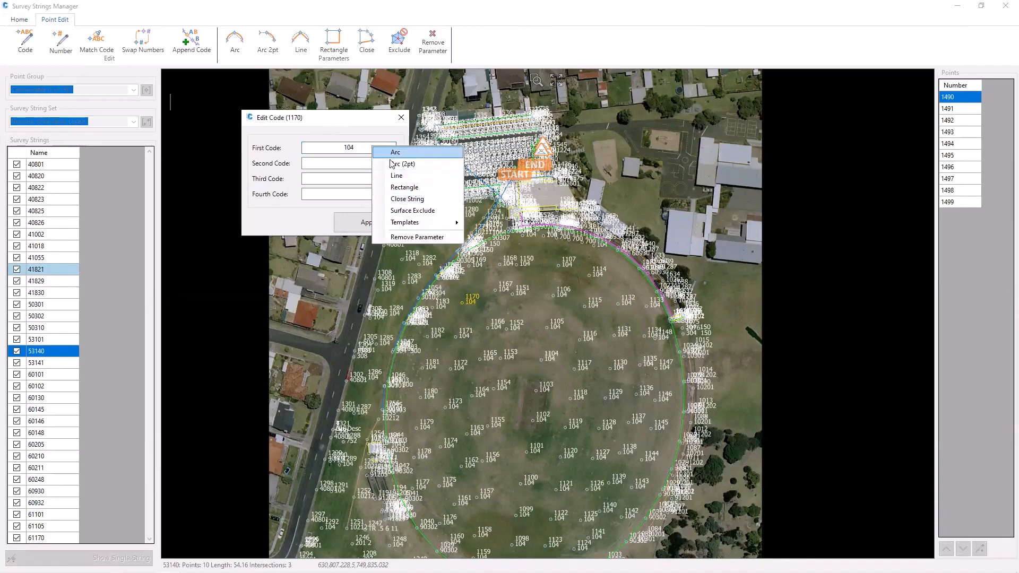
{"action": "left_click", "coordinate": [405, 117]}
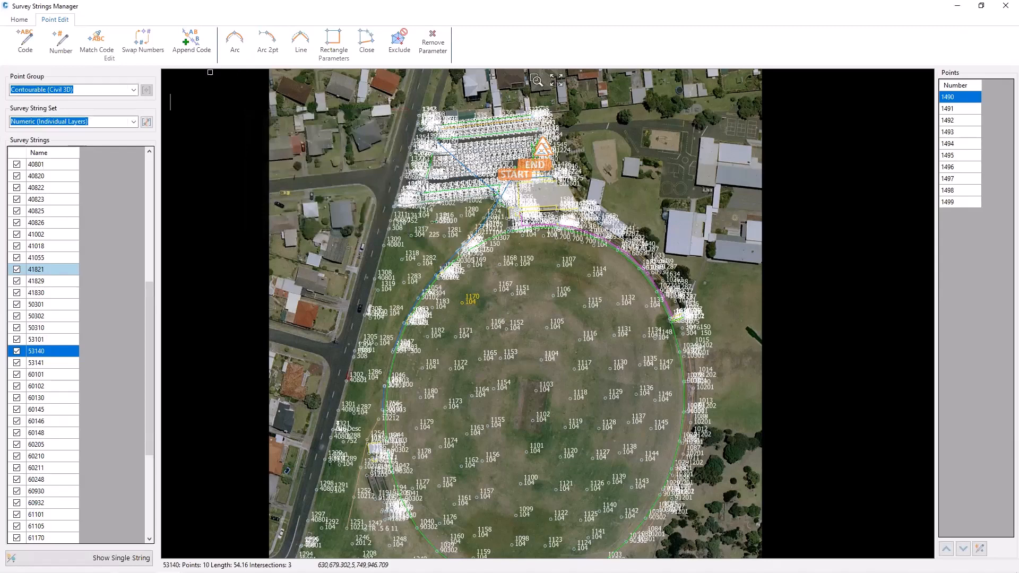
Examine the kerb template assignments in Point Parameters, close the dialog and minimise the Survey Strings Manager.
{"action": "left_click", "coordinate": [19, 20]}
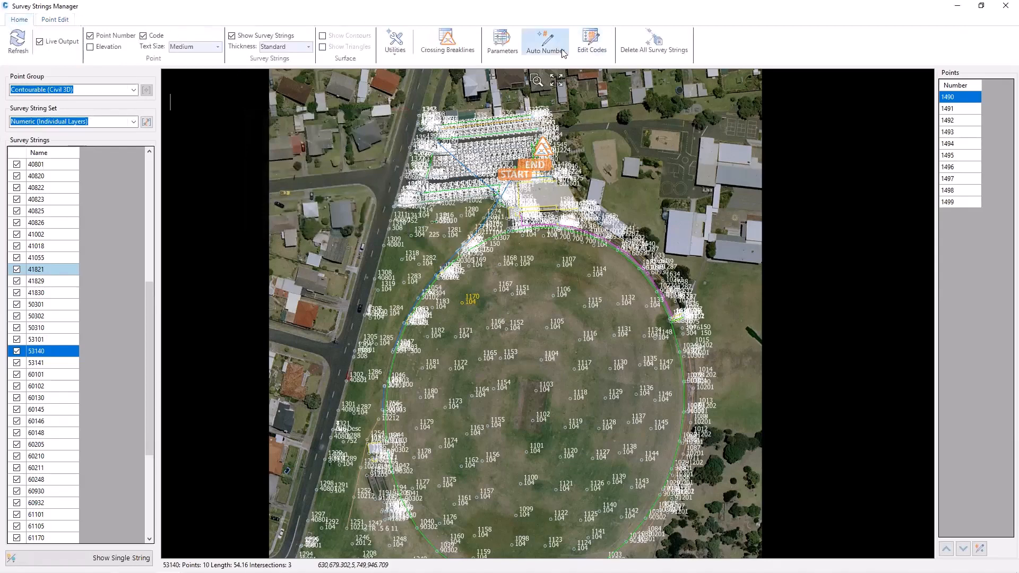
{"action": "left_click", "coordinate": [502, 42]}
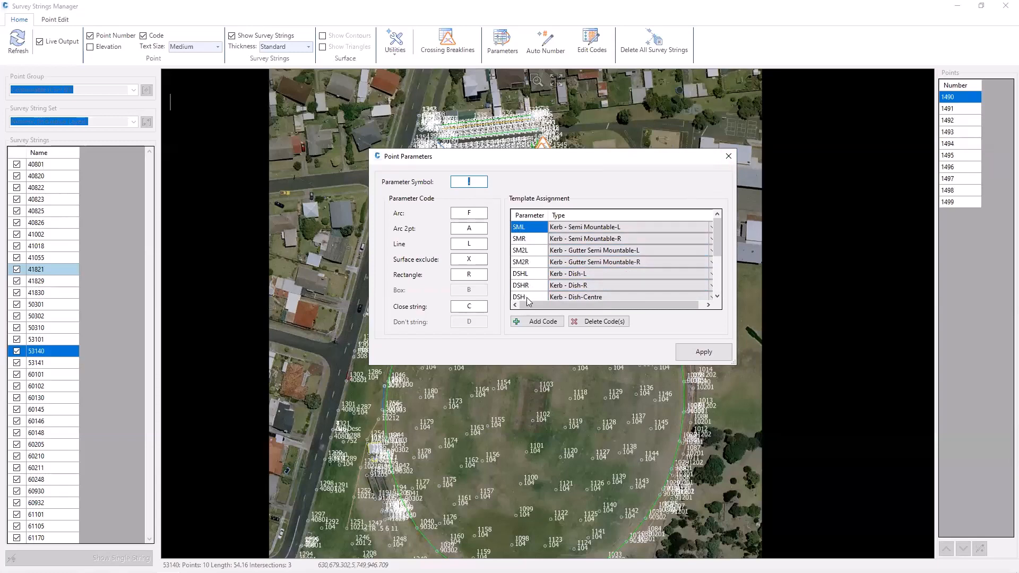
{"action": "left_click", "coordinate": [729, 156]}
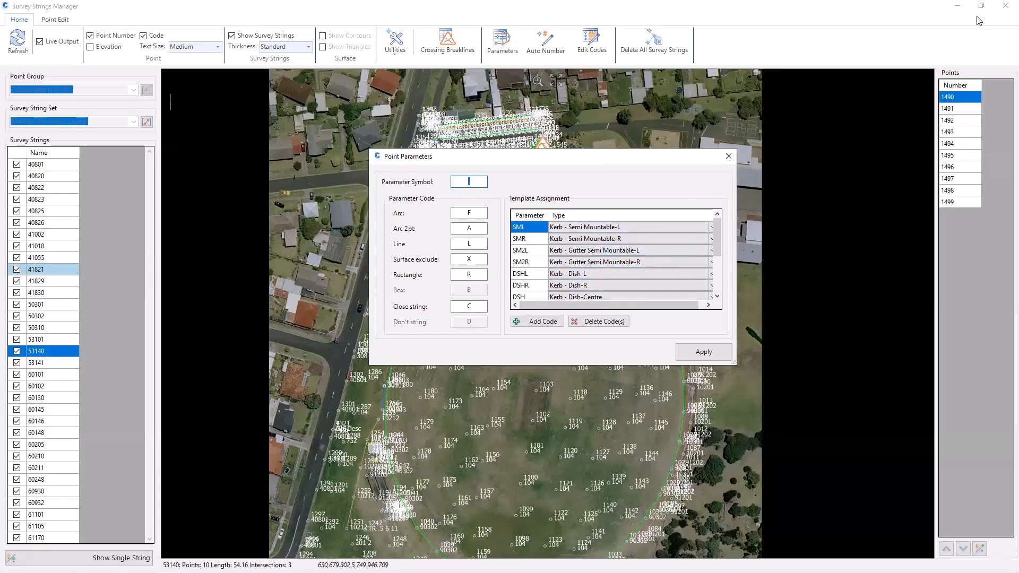
{"action": "left_click", "coordinate": [958, 6]}
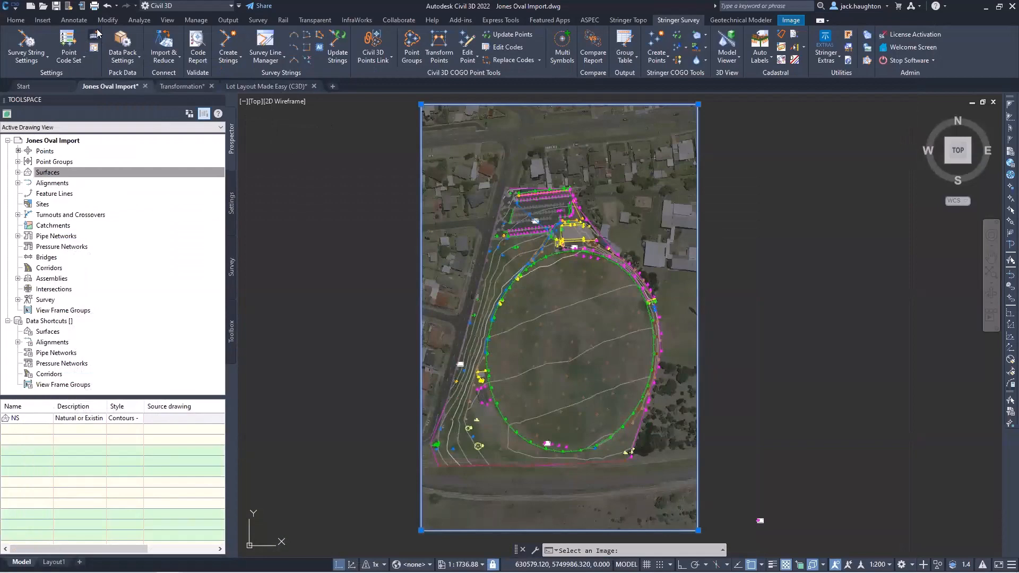
Open the Local Kerb - Dish-Centre template in the template editor to view its cross-section, and close it without changes.
{"action": "left_click", "coordinate": [96, 36]}
{"action": "left_click", "coordinate": [460, 193]}
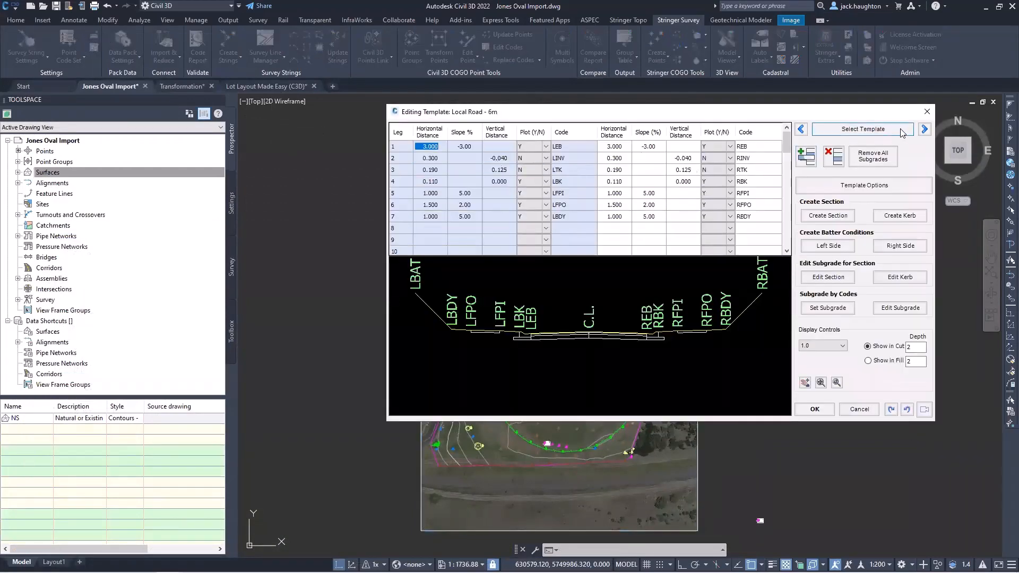
{"action": "left_click", "coordinate": [900, 132]}
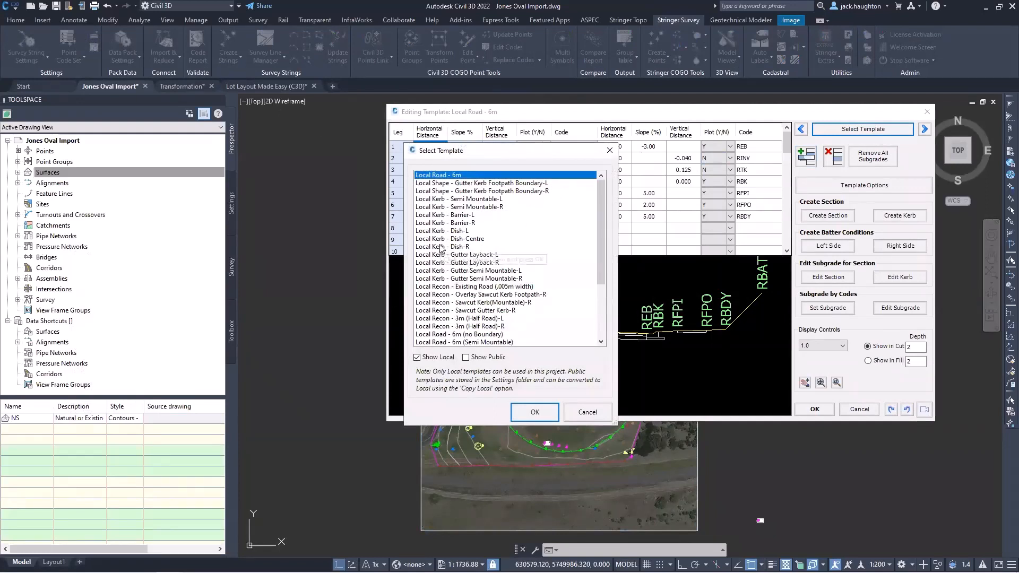
{"action": "double_click", "coordinate": [467, 238]}
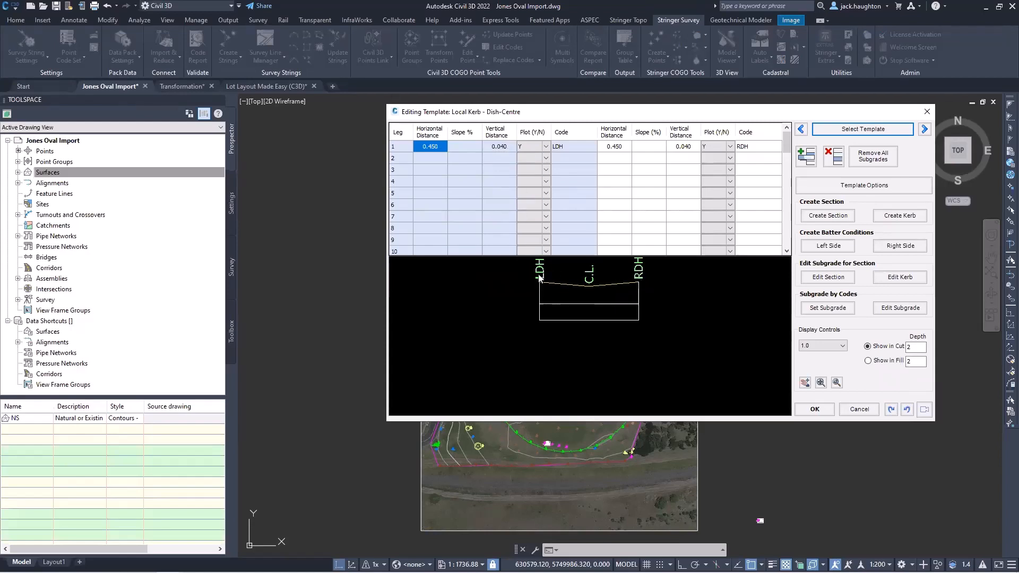
{"action": "left_click", "coordinate": [926, 112]}
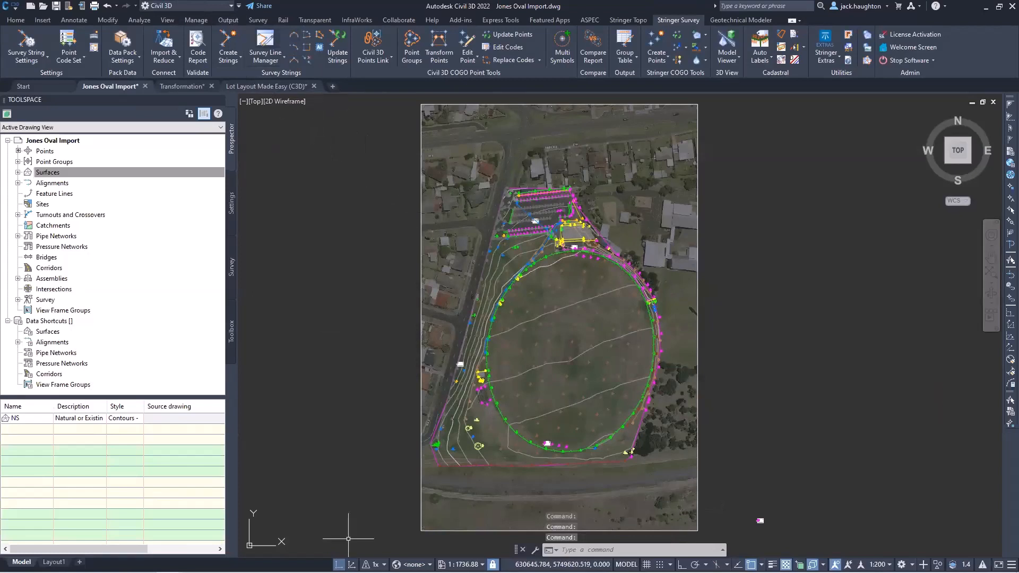
Return to the Survey Strings Manager, filter the Point Code Editor for first code 903, and close the editor.
{"action": "mouse_move", "coordinate": [349, 571]}
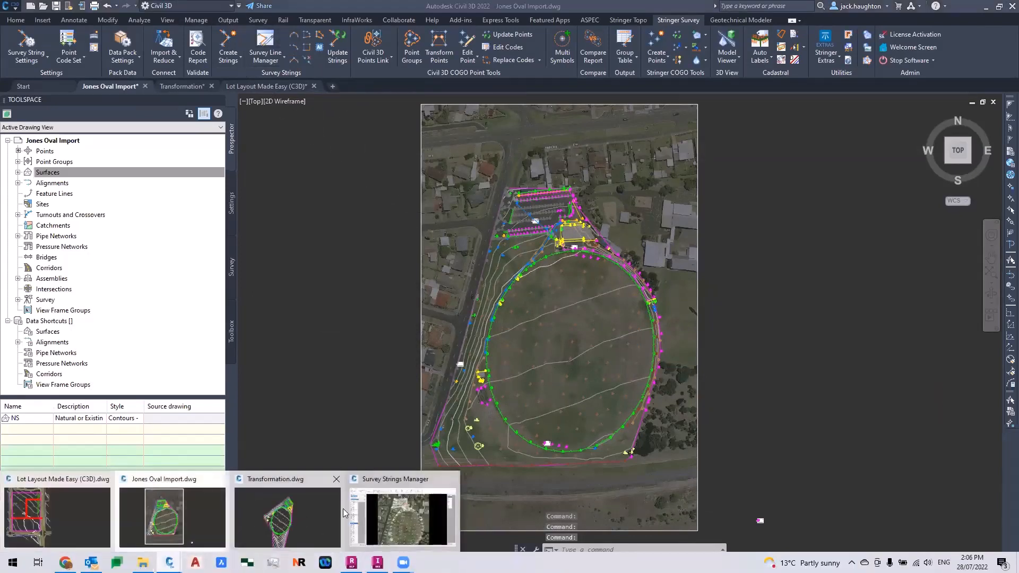
{"action": "left_click", "coordinate": [403, 514]}
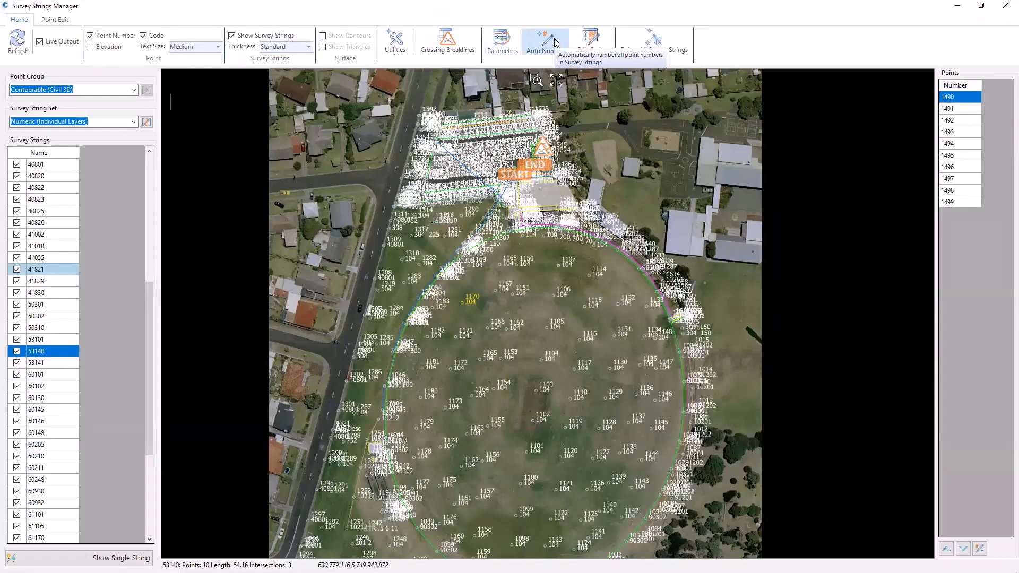
{"action": "left_click", "coordinate": [591, 41]}
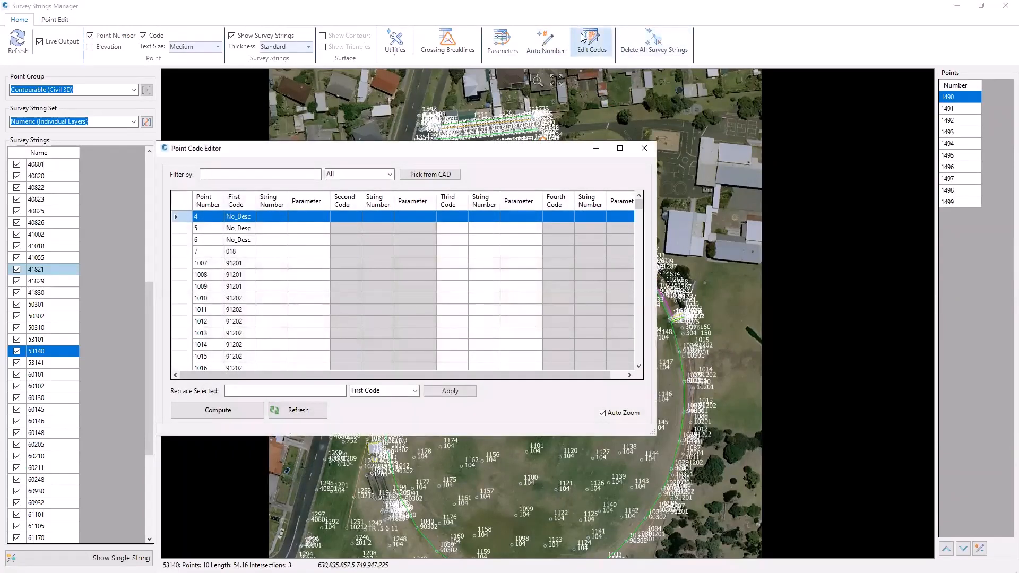
{"action": "left_click", "coordinate": [274, 177]}
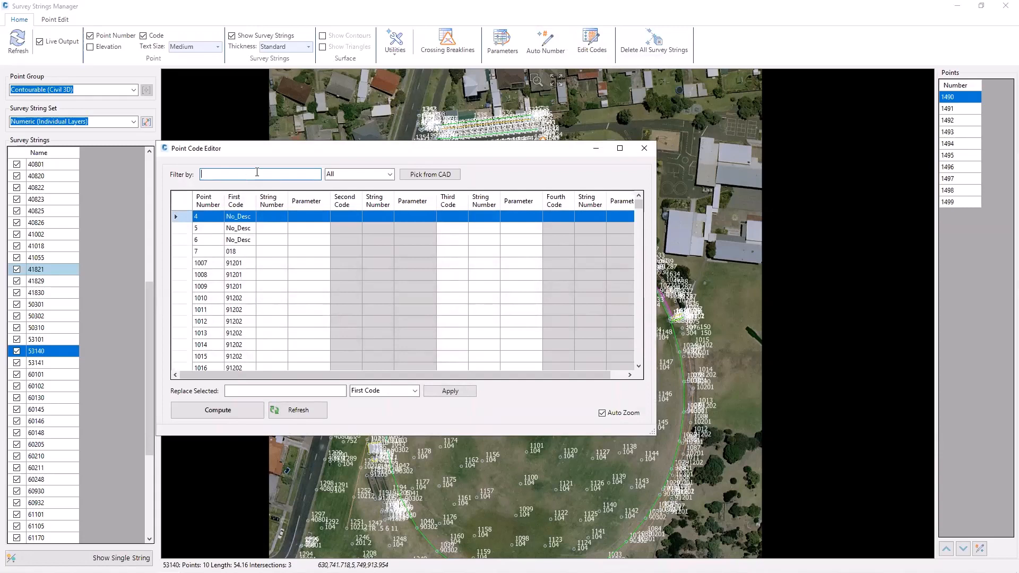
{"action": "type", "text": "903"}
{"action": "key", "text": "Return"}
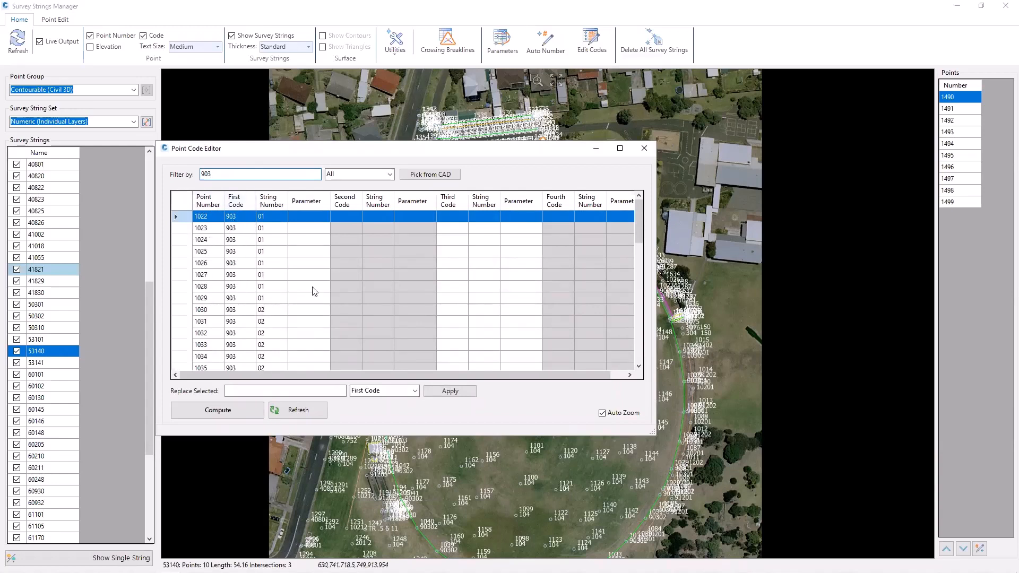
{"action": "left_click", "coordinate": [389, 174]}
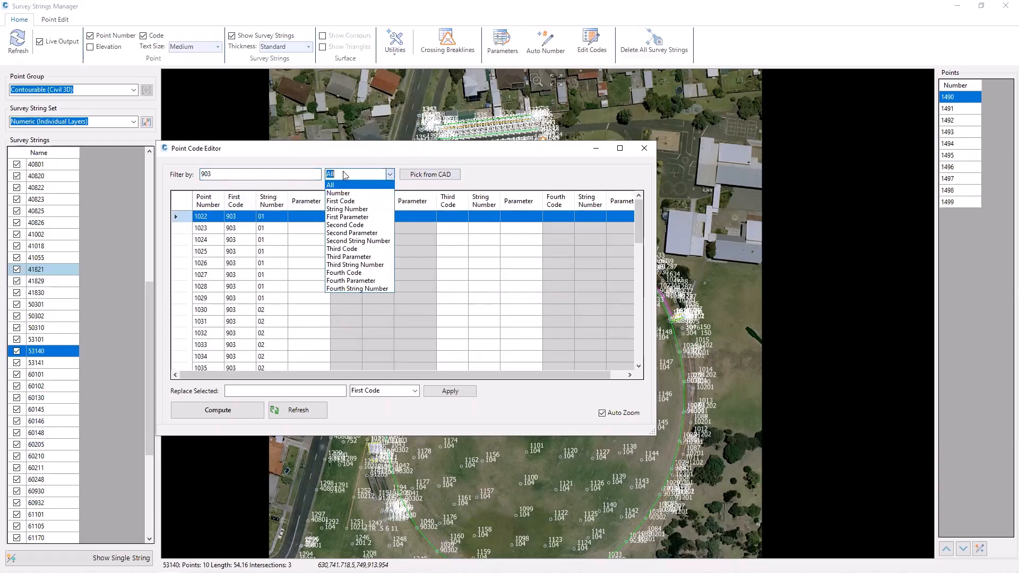
{"action": "left_click", "coordinate": [351, 203]}
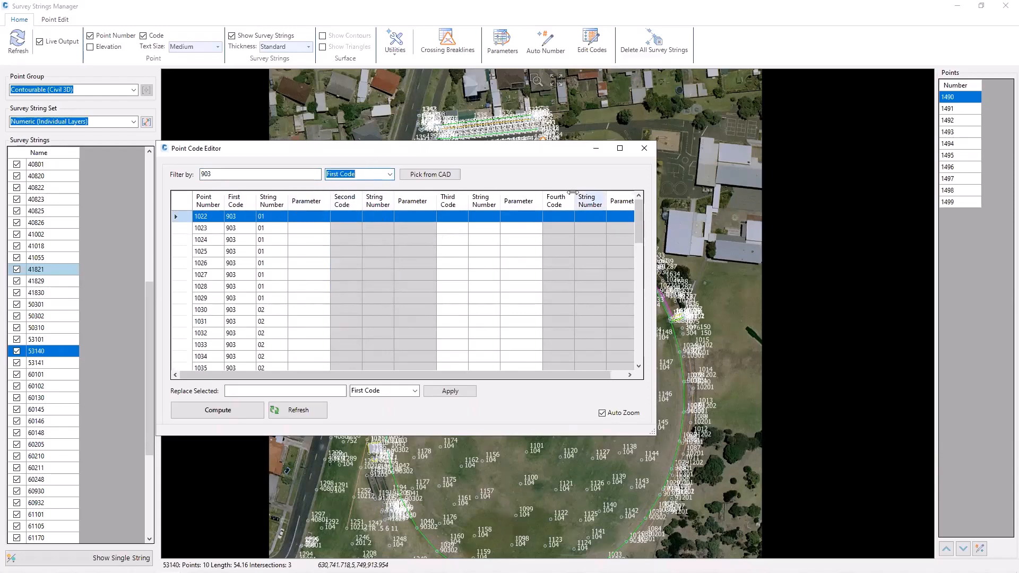
{"action": "left_click", "coordinate": [644, 148]}
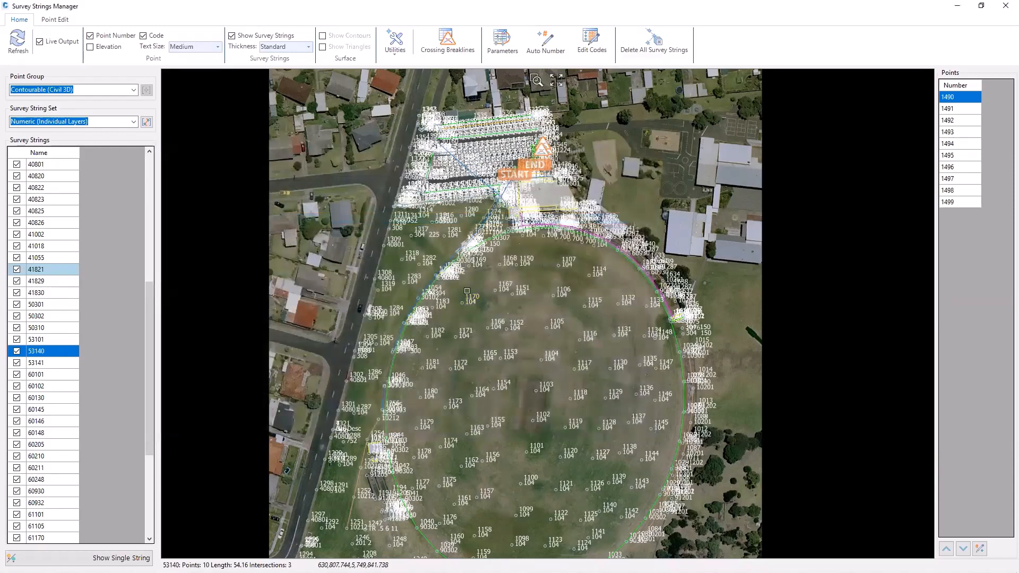
Select survey string 90303 on the oval's western edge, view its point codes, and close the editor.
{"action": "scroll", "coordinate": [458, 300], "scroll_direction": "up", "scroll_amount": 3}
{"action": "middle_click_drag", "start_coordinate": [390, 366], "coordinate": [442, 306]}
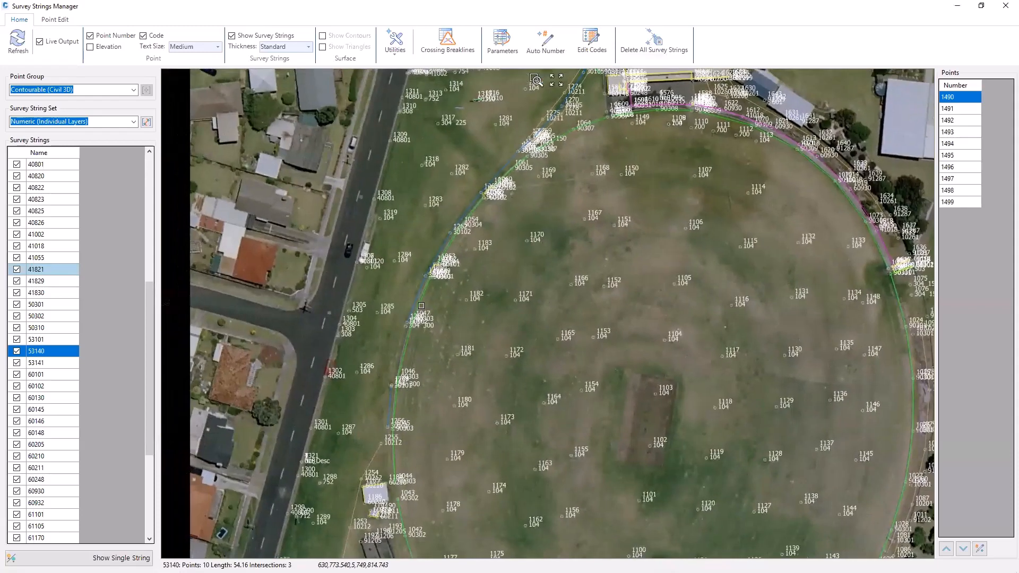
{"action": "scroll", "coordinate": [420, 306], "scroll_direction": "up", "scroll_amount": 2}
{"action": "left_click", "coordinate": [424, 288]}
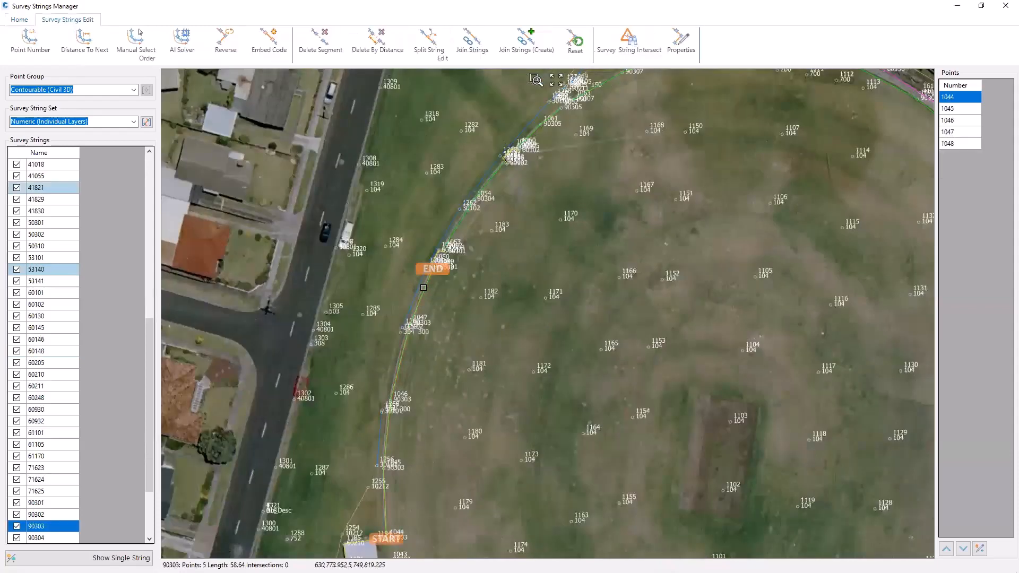
{"action": "right_click", "coordinate": [424, 292]}
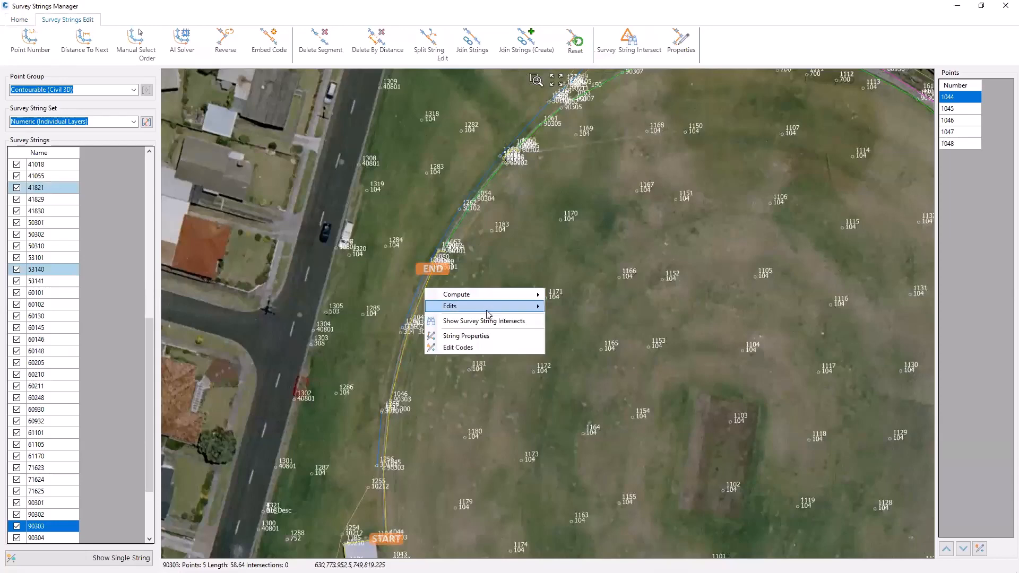
{"action": "left_click", "coordinate": [469, 348]}
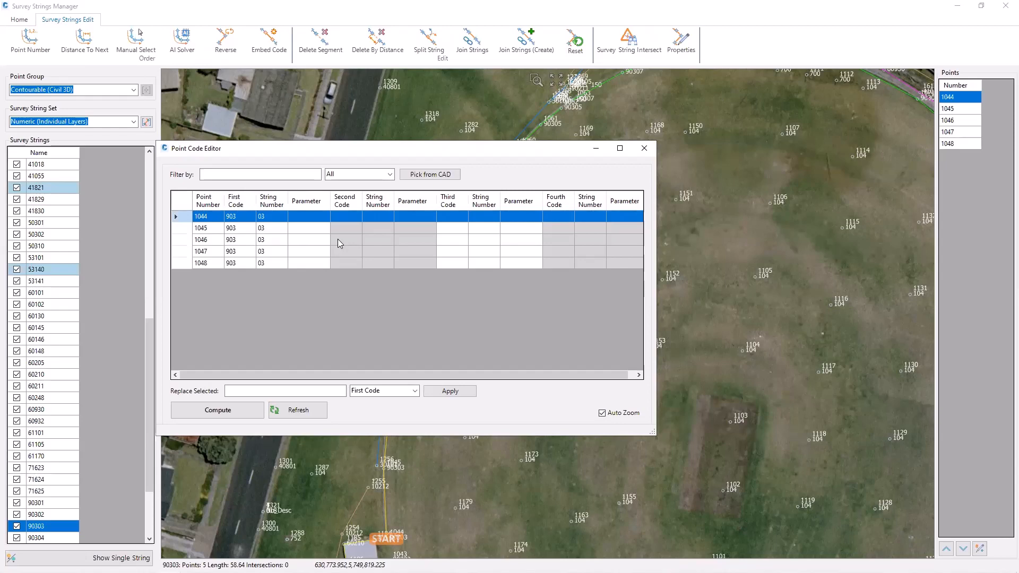
{"action": "left_click", "coordinate": [644, 148]}
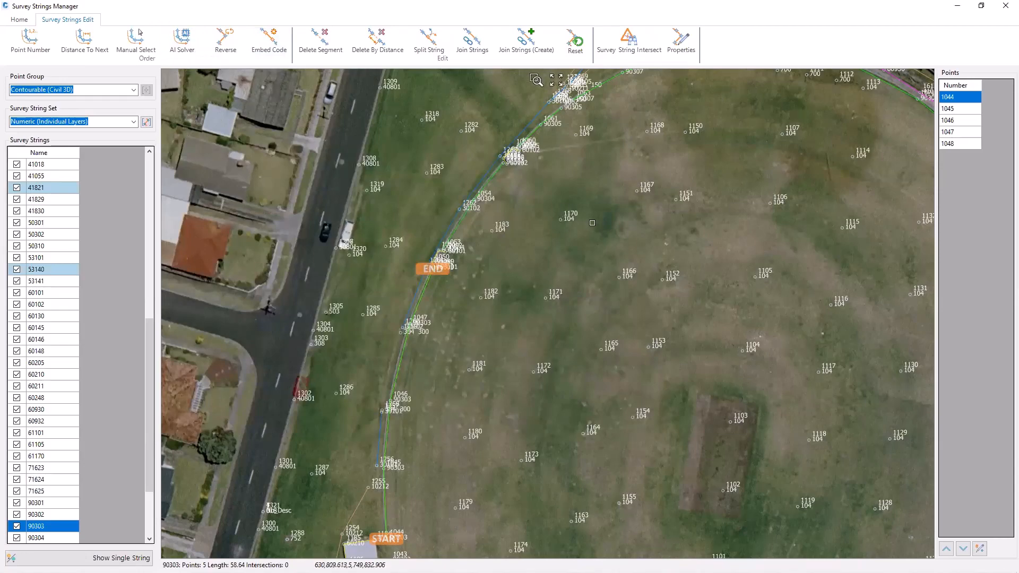
Select survey string 53140 in the car park and arrange the Survey Strings Manager so the same string also shows in the drawing.
{"action": "mouse_move", "coordinate": [657, 193]}
{"action": "middle_mouse_down"}
{"action": "mouse_move", "coordinate": [600, 248]}
{"action": "mouse_move", "coordinate": [539, 357]}
{"action": "middle_mouse_up"}
{"action": "middle_click_drag", "start_coordinate": [585, 201], "coordinate": [587, 362]}
{"action": "scroll", "coordinate": [601, 212], "scroll_direction": "up", "scroll_amount": 1}
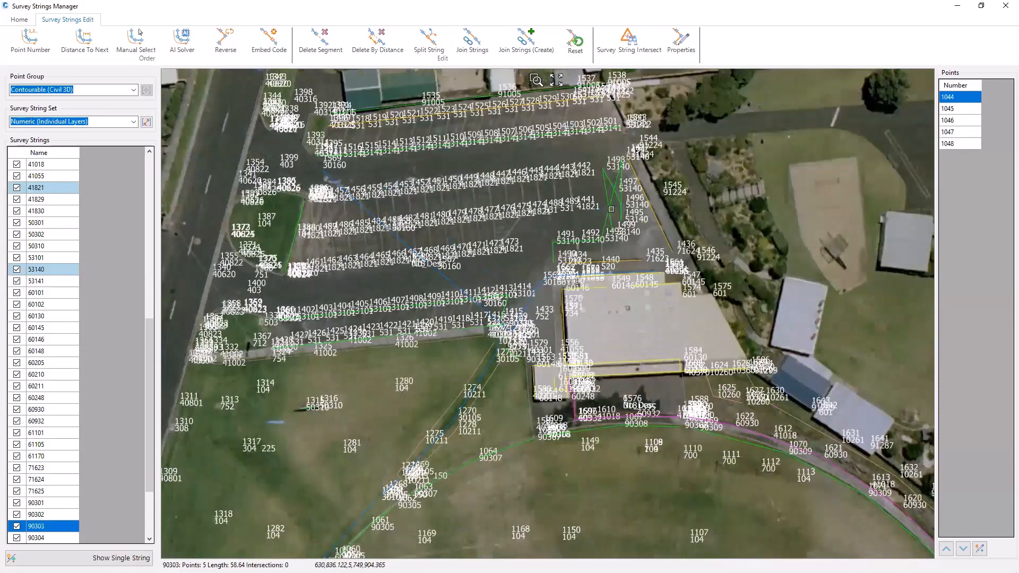
{"action": "scroll", "coordinate": [610, 209], "scroll_direction": "up", "scroll_amount": 3}
{"action": "left_click", "coordinate": [616, 200]}
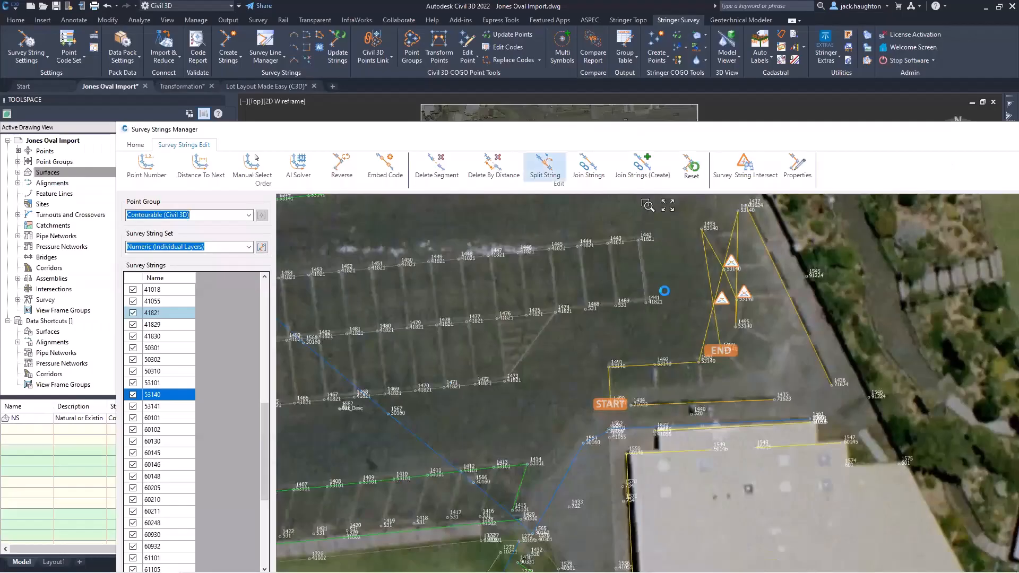
{"action": "scroll", "coordinate": [695, 313], "scroll_direction": "down", "scroll_amount": 2}
{"action": "scroll", "coordinate": [718, 298], "scroll_direction": "up", "scroll_amount": 2}
{"action": "mouse_move", "coordinate": [718, 296]}
{"action": "middle_mouse_down"}
{"action": "mouse_move", "coordinate": [679, 329]}
{"action": "mouse_move", "coordinate": [579, 363]}
{"action": "middle_mouse_up"}
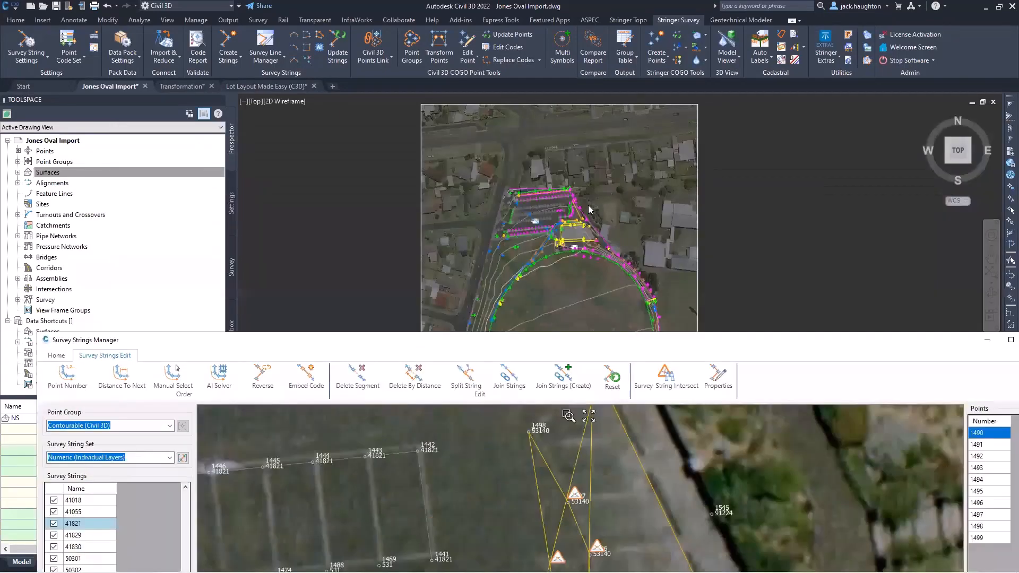
{"action": "scroll", "coordinate": [589, 209], "scroll_direction": "up", "scroll_amount": 10}
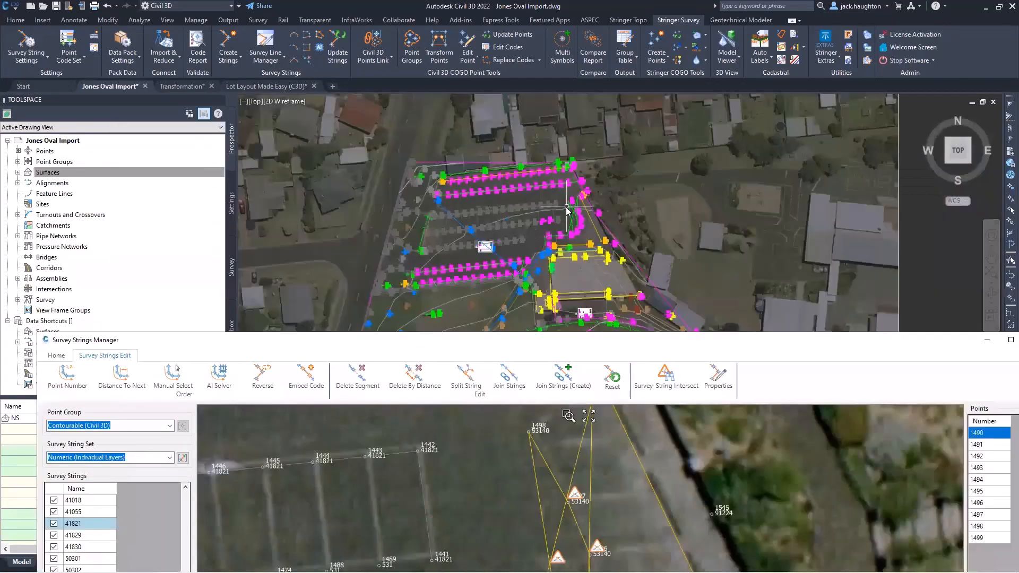
{"action": "middle_click_drag", "start_coordinate": [579, 245], "coordinate": [537, 249]}
{"action": "scroll", "coordinate": [579, 228], "scroll_direction": "down", "scroll_amount": 2}
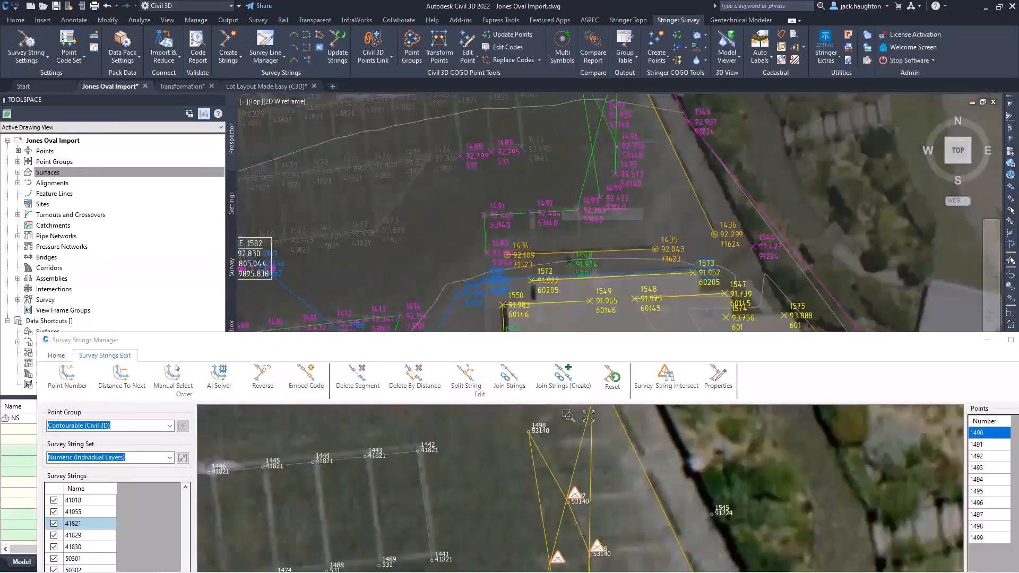
{"action": "left_click_drag", "start_coordinate": [564, 344], "coordinate": [556, 274]}
{"action": "middle_click_drag", "start_coordinate": [526, 448], "coordinate": [552, 351]}
{"action": "middle_click_drag", "start_coordinate": [484, 472], "coordinate": [522, 439]}
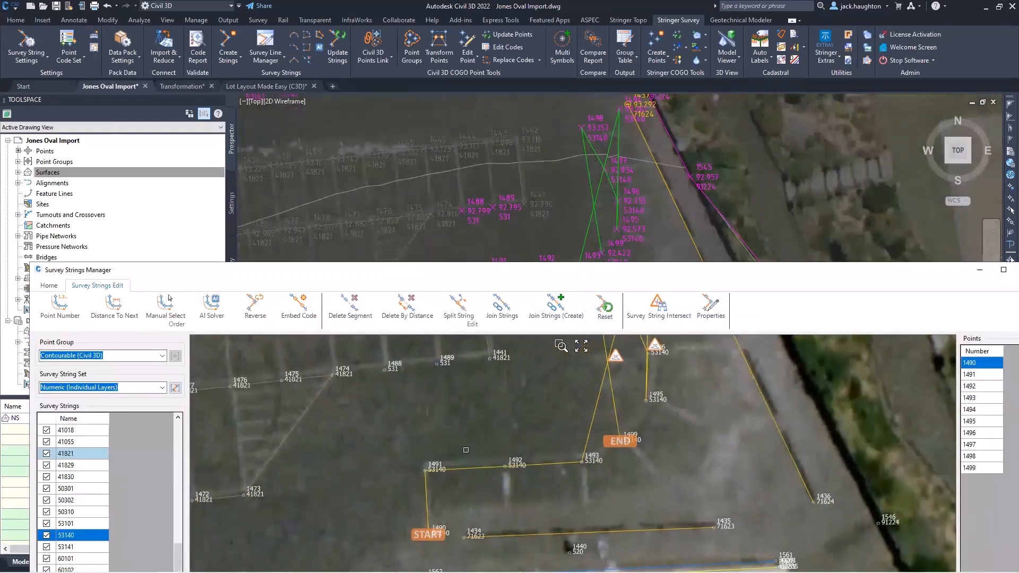
Reorder survey string 53140 by distance to next, starting from point 1490, and check the reordered string in the drawing.
{"action": "left_click", "coordinate": [109, 306]}
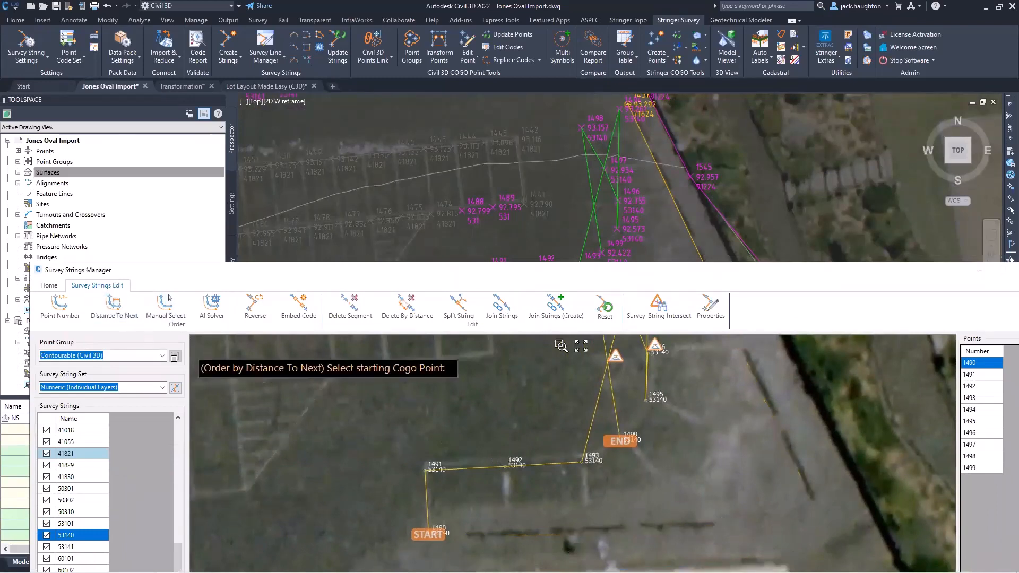
{"action": "left_click", "coordinate": [441, 524]}
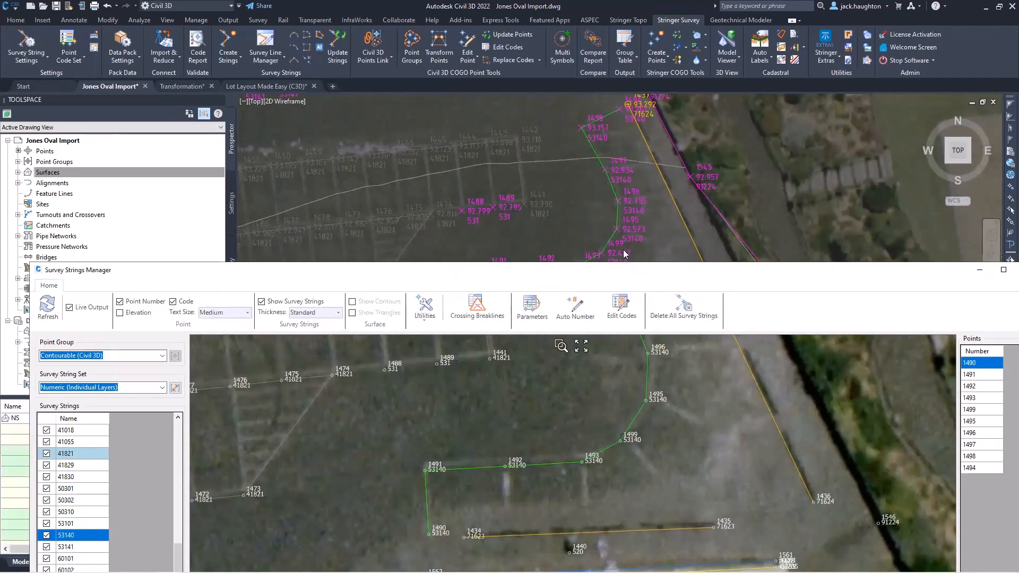
{"action": "mouse_move", "coordinate": [609, 234]}
{"action": "middle_mouse_down"}
{"action": "mouse_move", "coordinate": [631, 169]}
{"action": "mouse_move", "coordinate": [549, 249]}
{"action": "middle_mouse_up"}
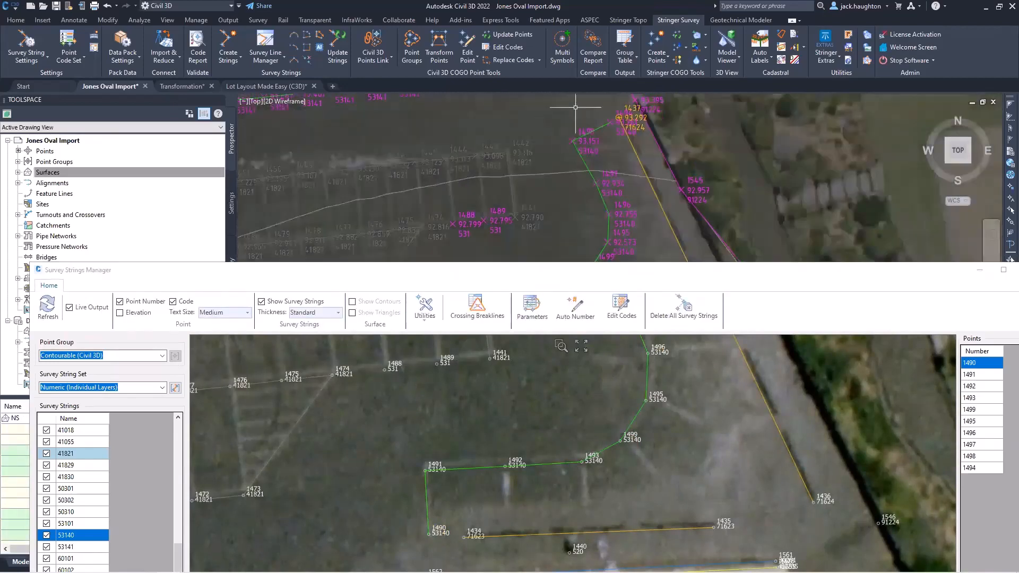
{"action": "middle_click_drag", "start_coordinate": [475, 400], "coordinate": [472, 423]}
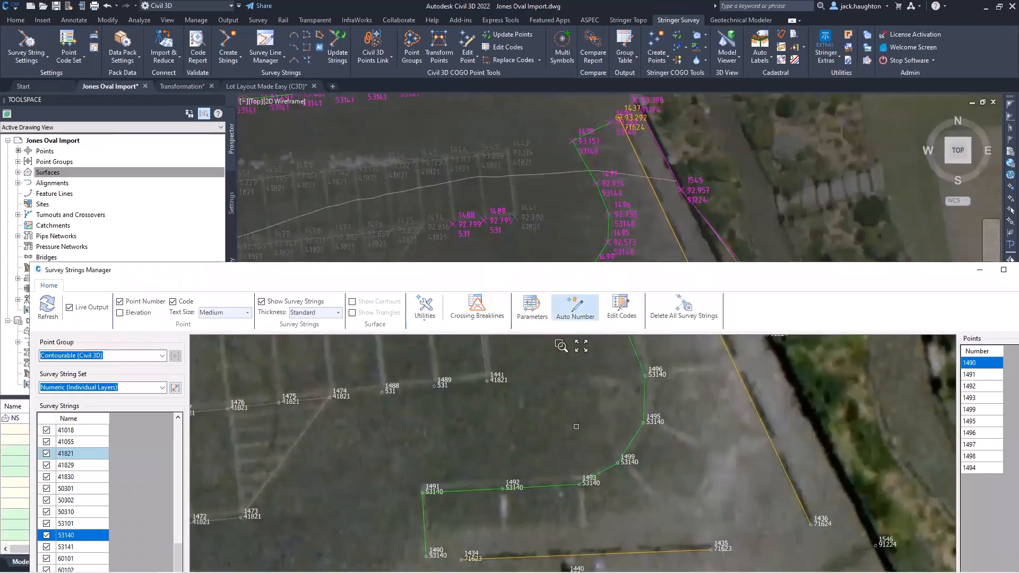
View the oval's survey strings in the drawing and maximise the Survey Strings Manager again.
{"action": "scroll", "coordinate": [552, 208], "scroll_direction": "down", "scroll_amount": 6}
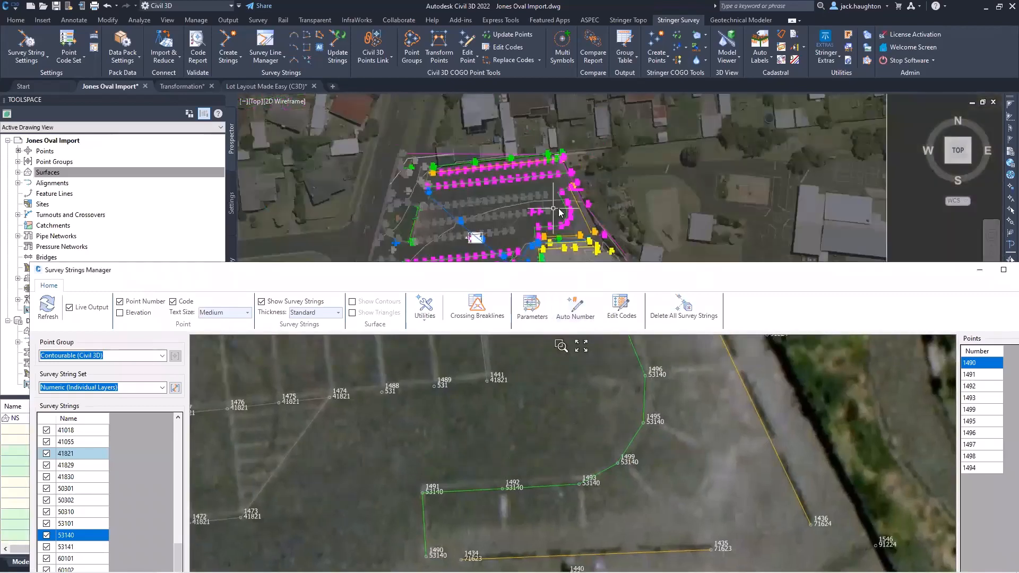
{"action": "middle_click_drag", "start_coordinate": [547, 242], "coordinate": [569, 110]}
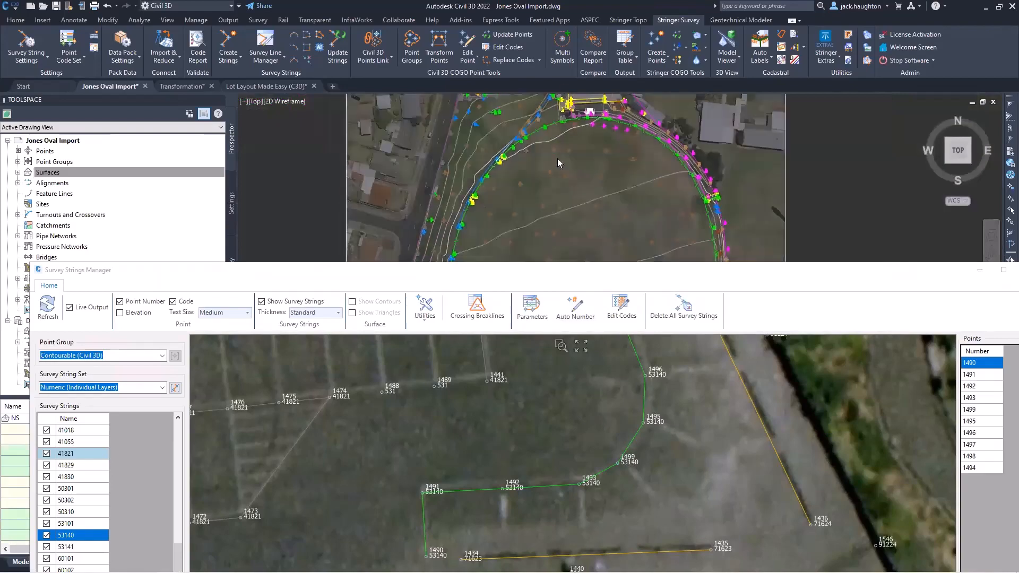
{"action": "scroll", "coordinate": [561, 122], "scroll_direction": "down", "scroll_amount": 2}
{"action": "middle_click_drag", "start_coordinate": [562, 173], "coordinate": [563, 162]}
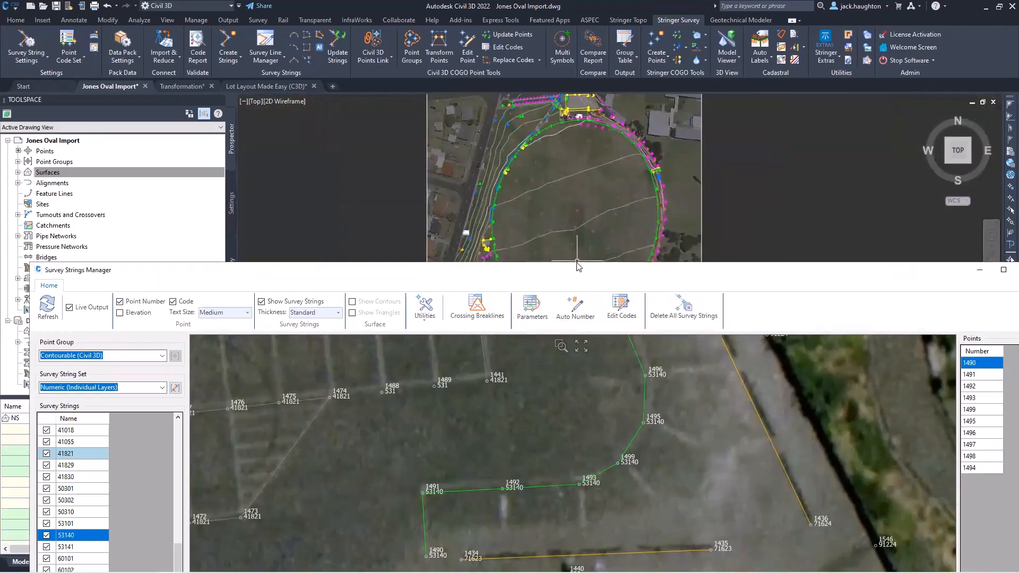
{"action": "double_click", "coordinate": [579, 271]}
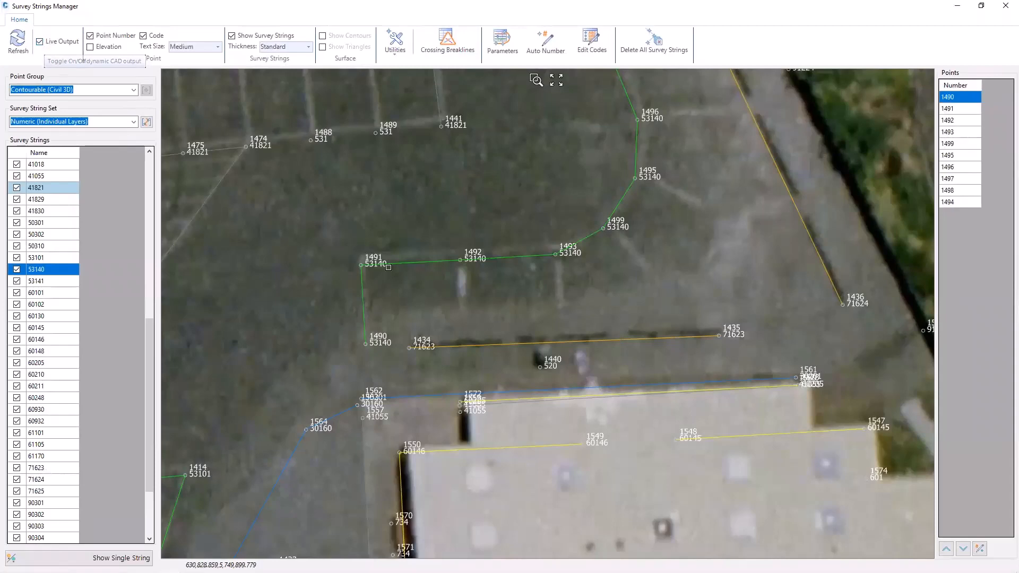
Delete the segment between points 1270 and 1271 from survey string 30105.
{"action": "scroll", "coordinate": [395, 345], "scroll_direction": "down", "scroll_amount": 2}
{"action": "middle_click_drag", "start_coordinate": [395, 345], "coordinate": [592, 267]}
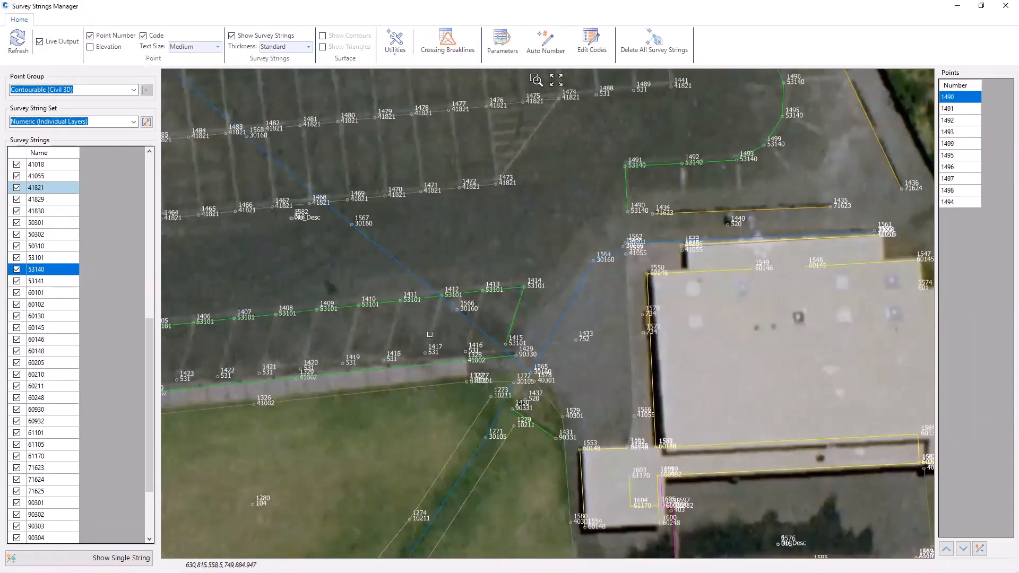
{"action": "left_click", "coordinate": [466, 475]}
{"action": "mouse_move", "coordinate": [467, 475]}
{"action": "middle_mouse_down"}
{"action": "mouse_move", "coordinate": [541, 438]}
{"action": "mouse_move", "coordinate": [575, 296]}
{"action": "middle_mouse_up"}
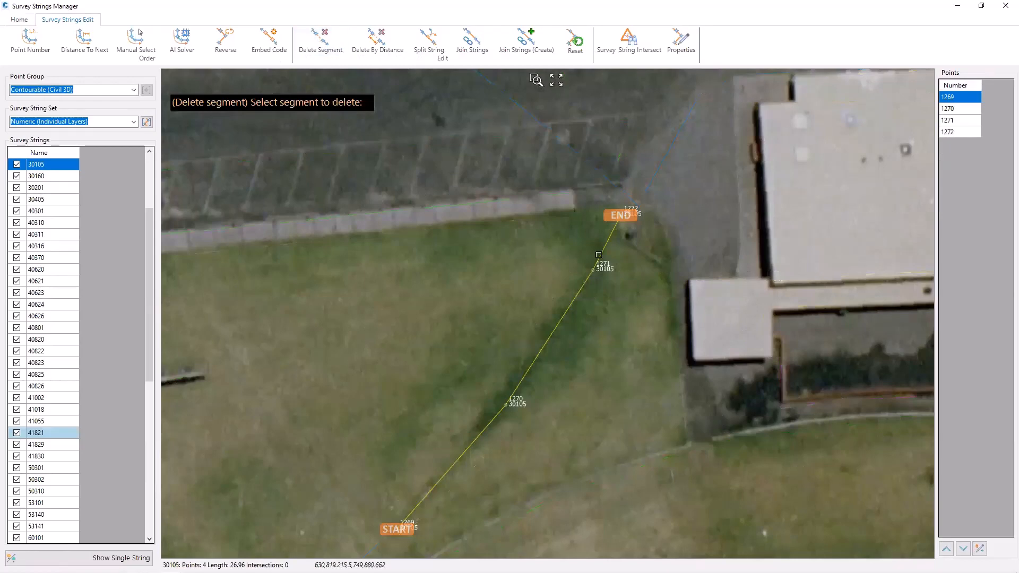
{"action": "left_click", "coordinate": [580, 302]}
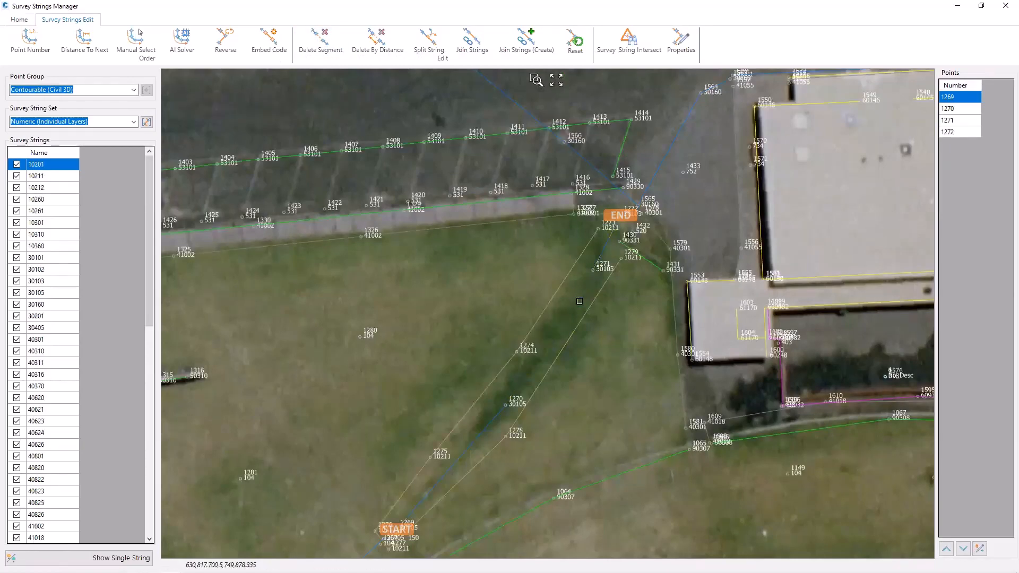
{"action": "left_click", "coordinate": [663, 159]}
{"action": "middle_click_drag", "start_coordinate": [650, 179], "coordinate": [624, 221]}
{"action": "middle_click_drag", "start_coordinate": [479, 470], "coordinate": [562, 357]}
{"action": "left_click", "coordinate": [451, 470]}
{"action": "middle_click_drag", "start_coordinate": [451, 472], "coordinate": [543, 331]}
{"action": "left_click", "coordinate": [455, 395]}
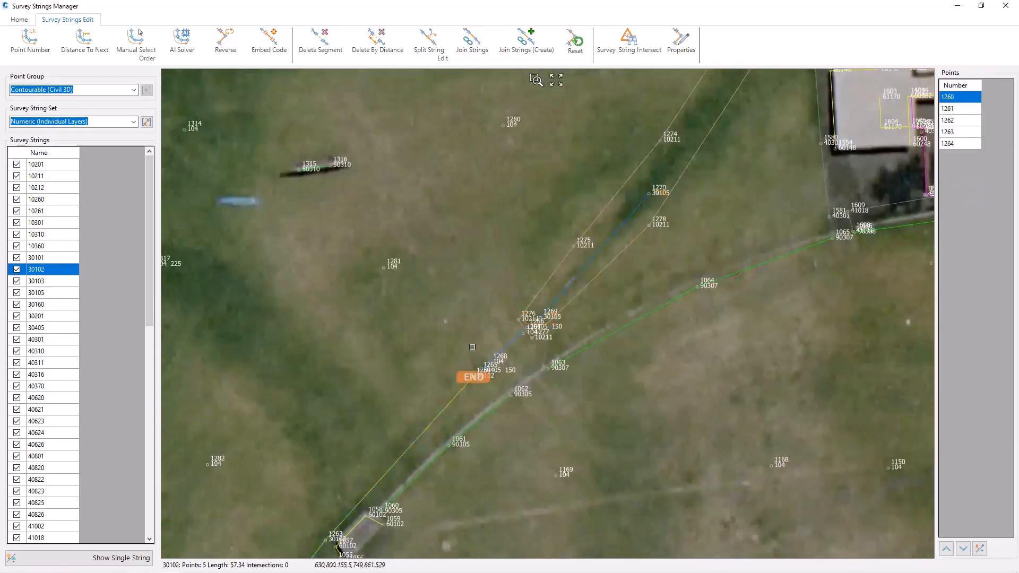
{"action": "left_click", "coordinate": [321, 42]}
{"action": "scroll", "coordinate": [628, 354], "scroll_direction": "down", "scroll_amount": 5}
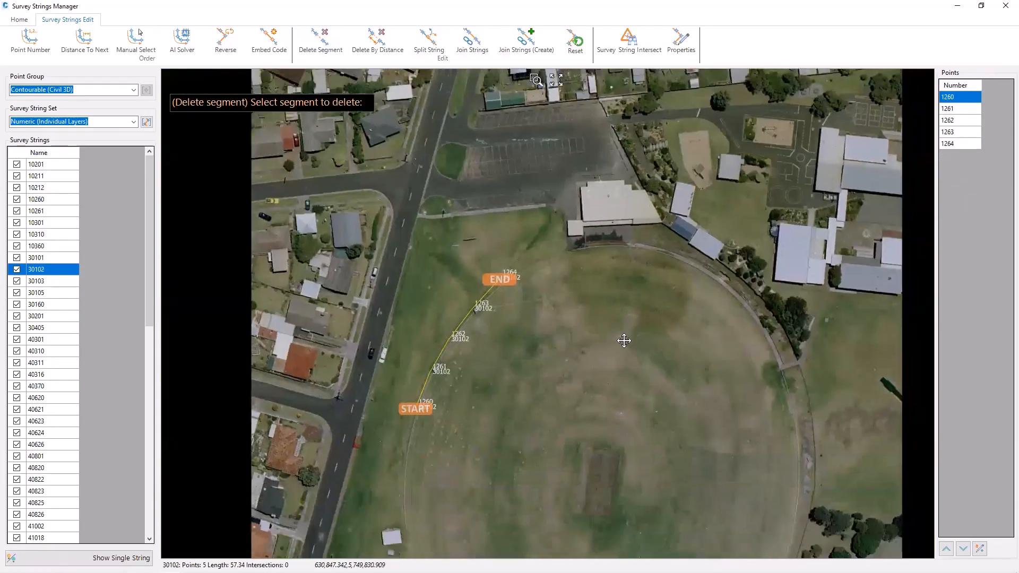
{"action": "middle_click_drag", "start_coordinate": [629, 355], "coordinate": [623, 337]}
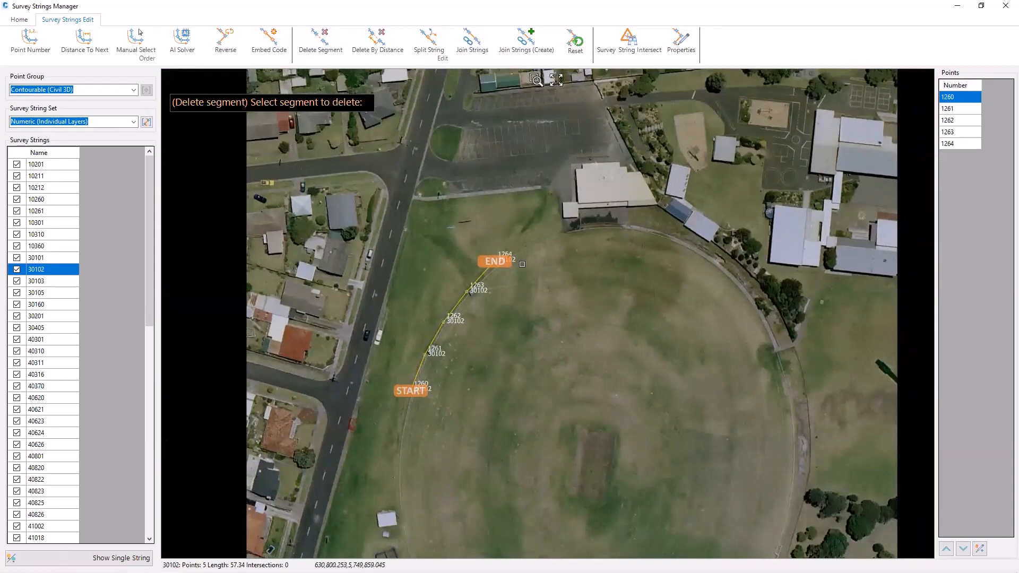
{"action": "scroll", "coordinate": [472, 273], "scroll_direction": "up", "scroll_amount": 5}
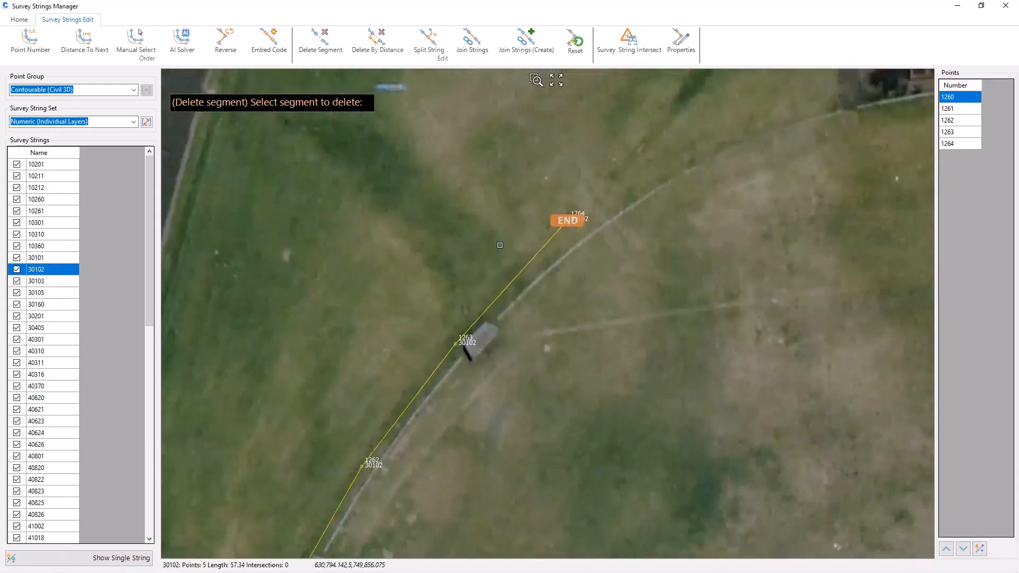
{"action": "scroll", "coordinate": [499, 245], "scroll_direction": "down", "scroll_amount": 3}
{"action": "key", "text": "Escape"}
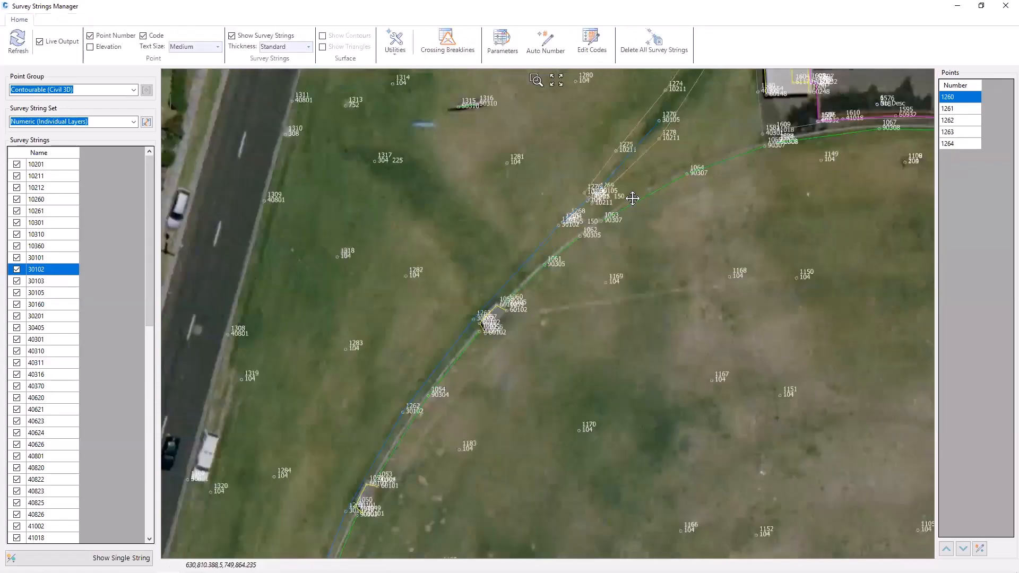
Split survey string 30160 in the car park by deleting its segments by distance, using a split distance of 10.
{"action": "middle_click_drag", "start_coordinate": [632, 199], "coordinate": [549, 371]}
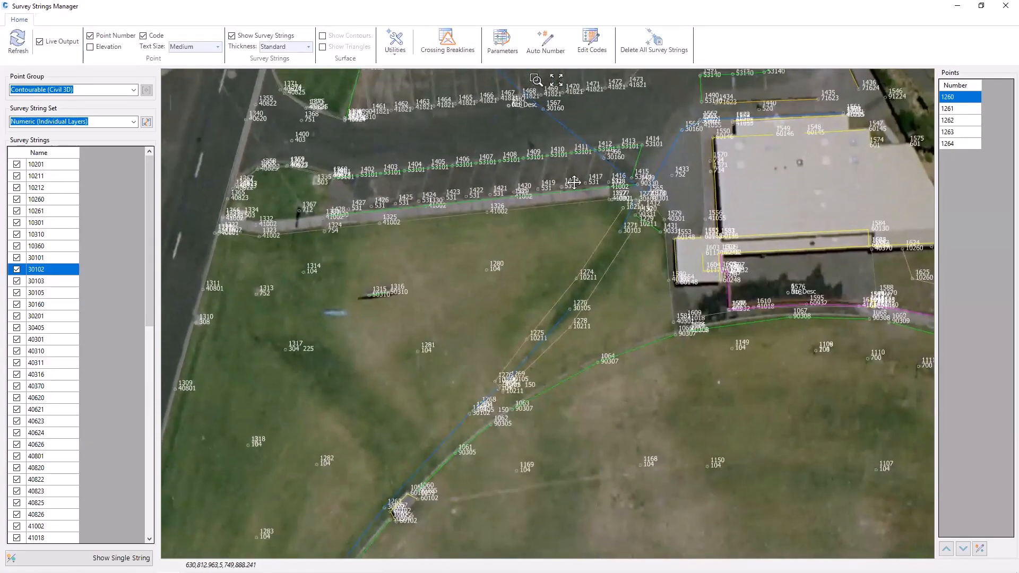
{"action": "middle_click_drag", "start_coordinate": [573, 171], "coordinate": [573, 252]}
{"action": "left_click", "coordinate": [567, 198]}
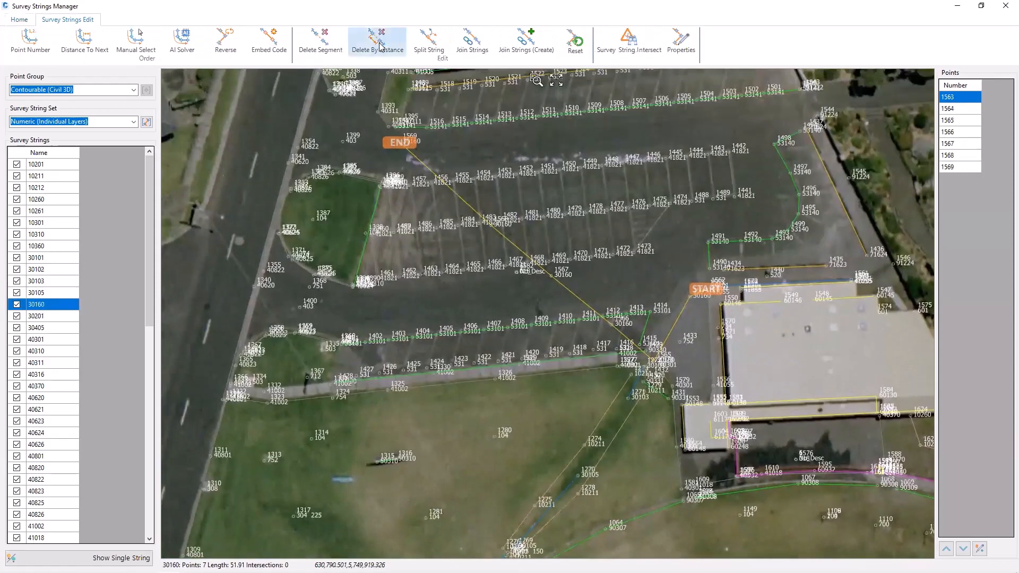
{"action": "left_click", "coordinate": [380, 46]}
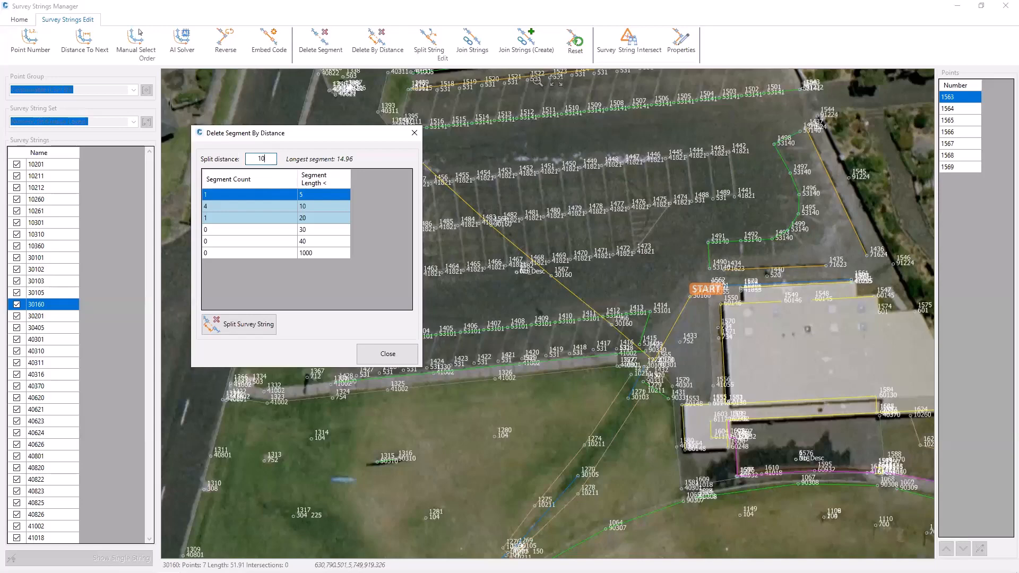
{"action": "left_click", "coordinate": [249, 328]}
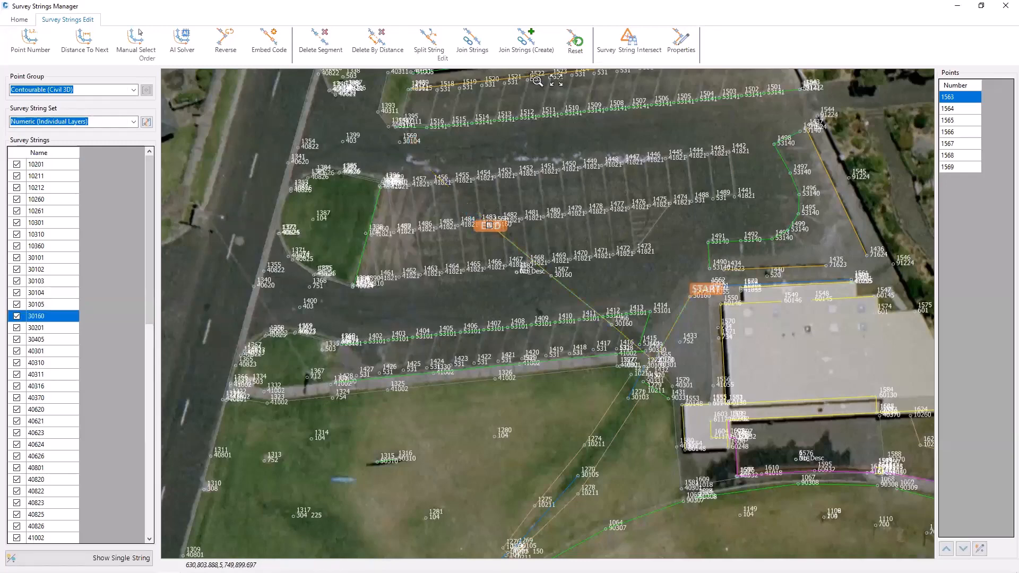
{"action": "key", "text": "Escape"}
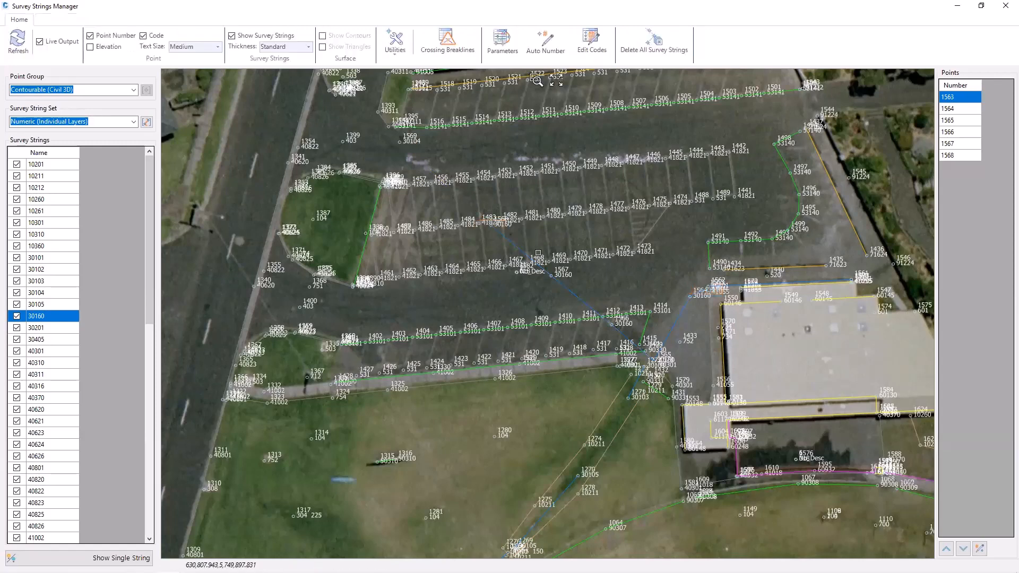
{"action": "middle_click_drag", "start_coordinate": [557, 275], "coordinate": [553, 270]}
{"action": "left_click", "coordinate": [553, 277]}
{"action": "middle_click_drag", "start_coordinate": [612, 322], "coordinate": [597, 257]}
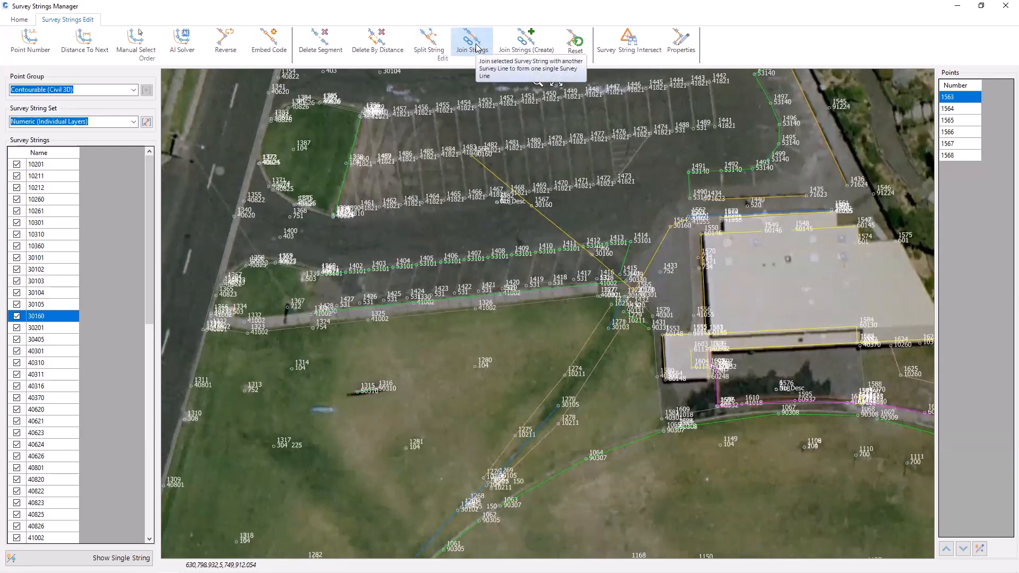
{"action": "left_click", "coordinate": [518, 61]}
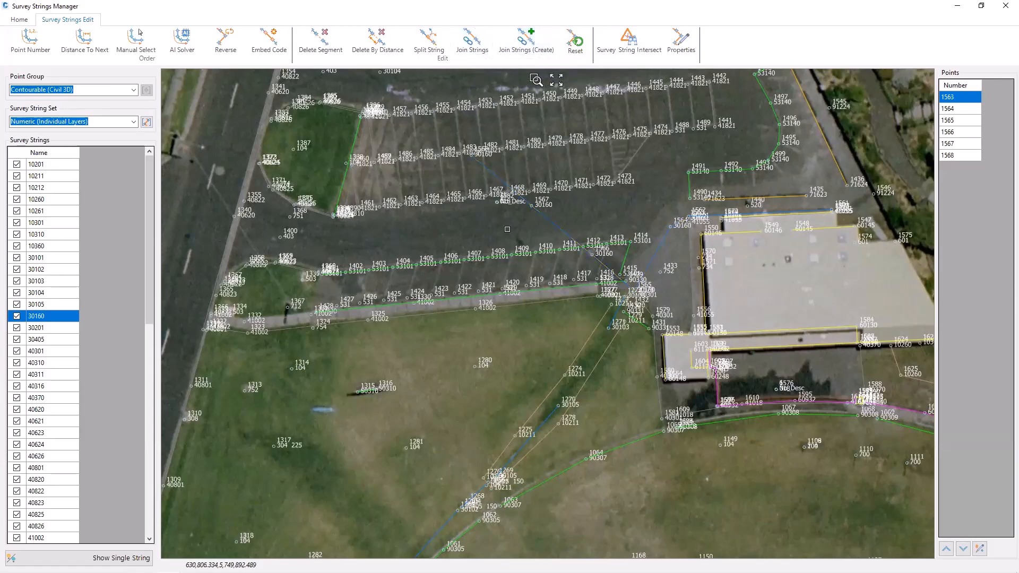
Check the code of point 1185 at the corner of the larger white building beside the oval, without editing it.
{"action": "scroll", "coordinate": [504, 213], "scroll_direction": "down", "scroll_amount": 5}
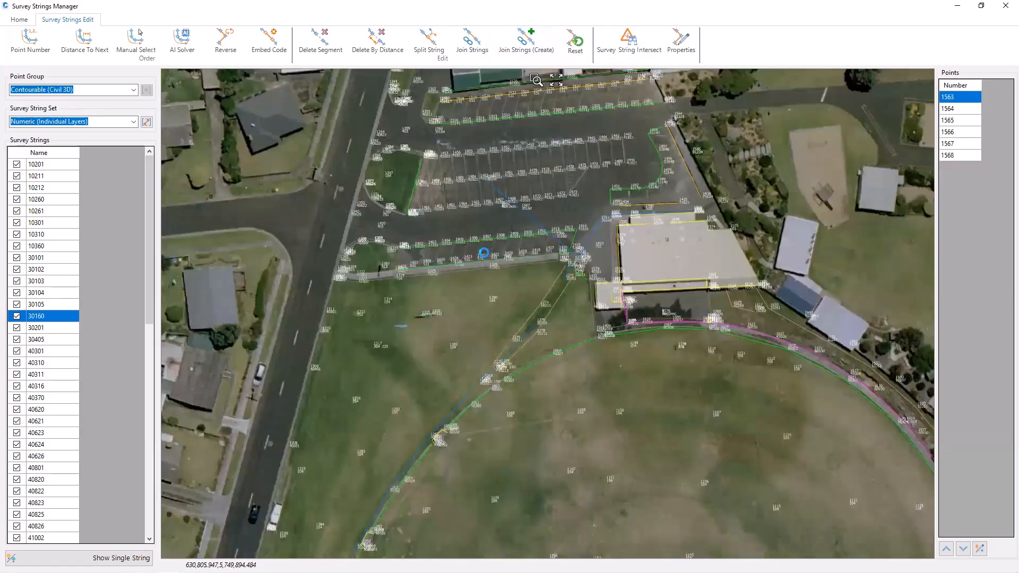
{"action": "scroll", "coordinate": [484, 332], "scroll_direction": "up", "scroll_amount": 5}
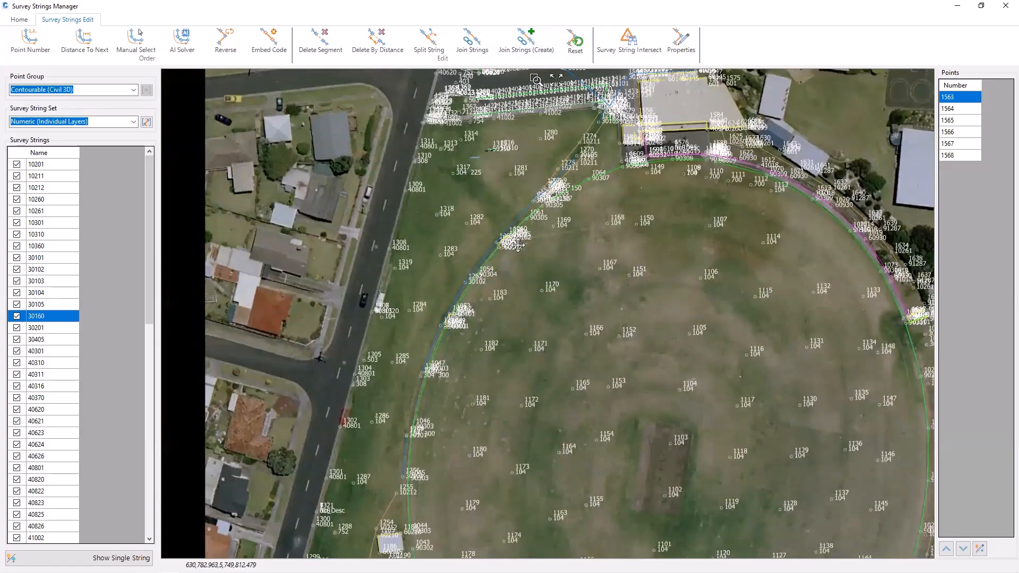
{"action": "scroll", "coordinate": [452, 328], "scroll_direction": "up", "scroll_amount": 1}
{"action": "scroll", "coordinate": [451, 329], "scroll_direction": "up", "scroll_amount": 2}
{"action": "scroll", "coordinate": [451, 329], "scroll_direction": "up", "scroll_amount": 2}
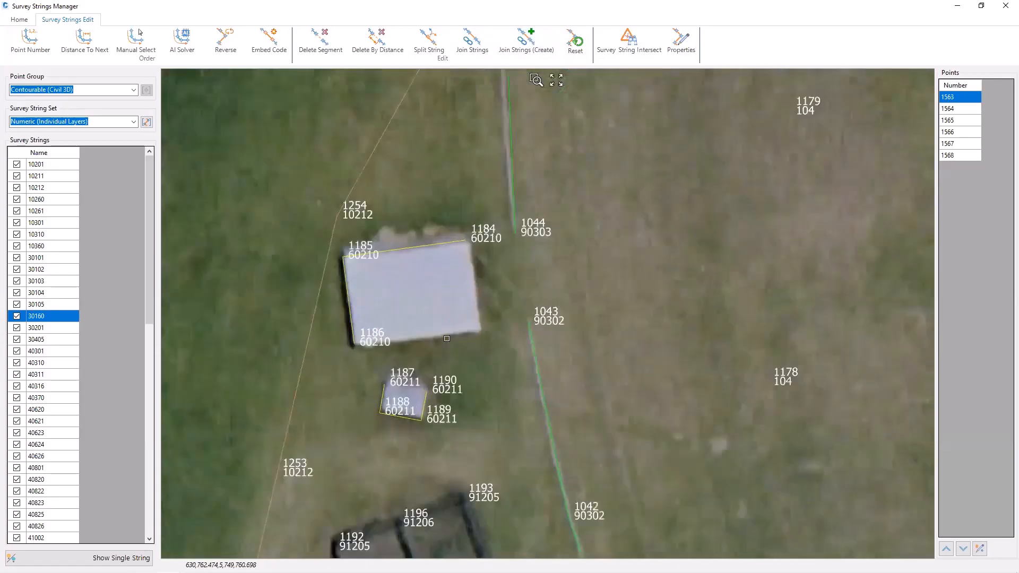
{"action": "left_click", "coordinate": [395, 198]}
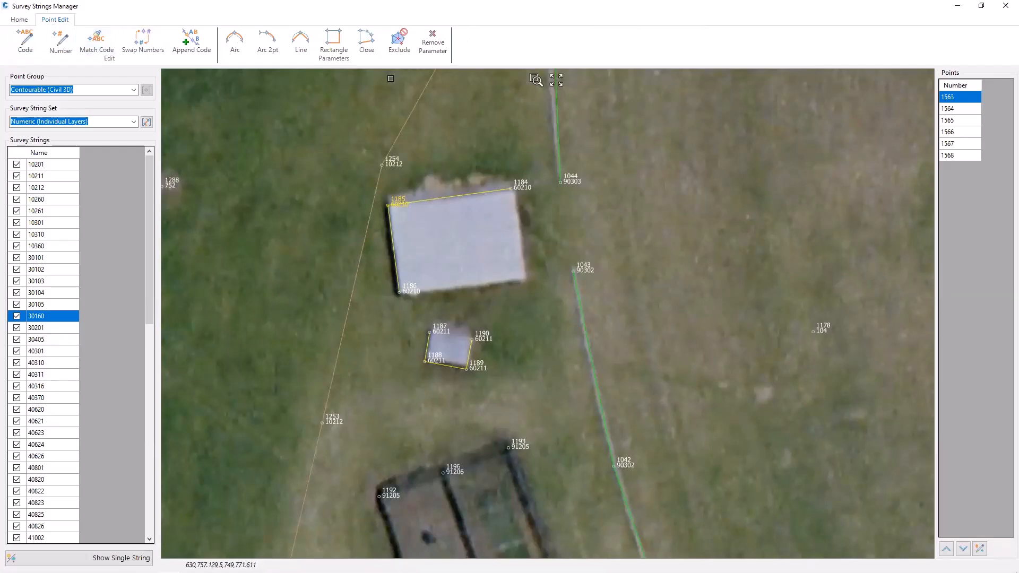
{"action": "left_click", "coordinate": [22, 42]}
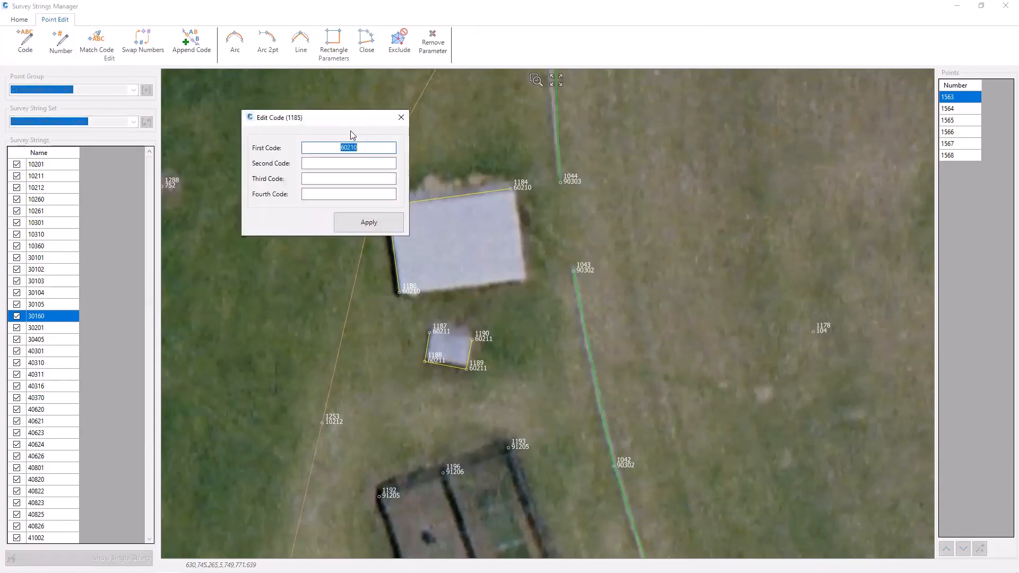
{"action": "left_click", "coordinate": [401, 118]}
Reopen the code editor for point 1185 and examine its second and third code fields, leaving them empty.
{"action": "right_click", "coordinate": [396, 198]}
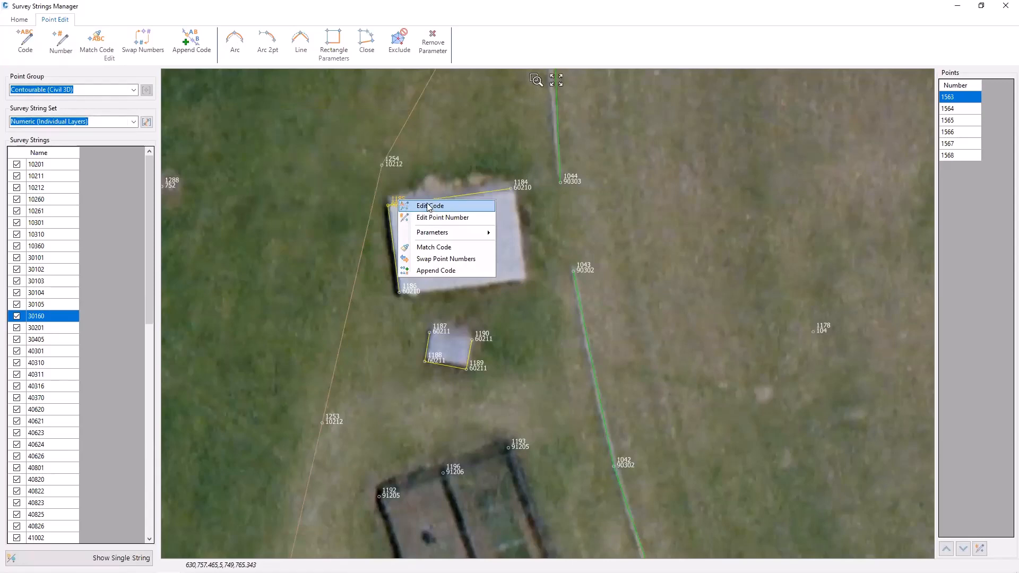
{"action": "left_click", "coordinate": [429, 206]}
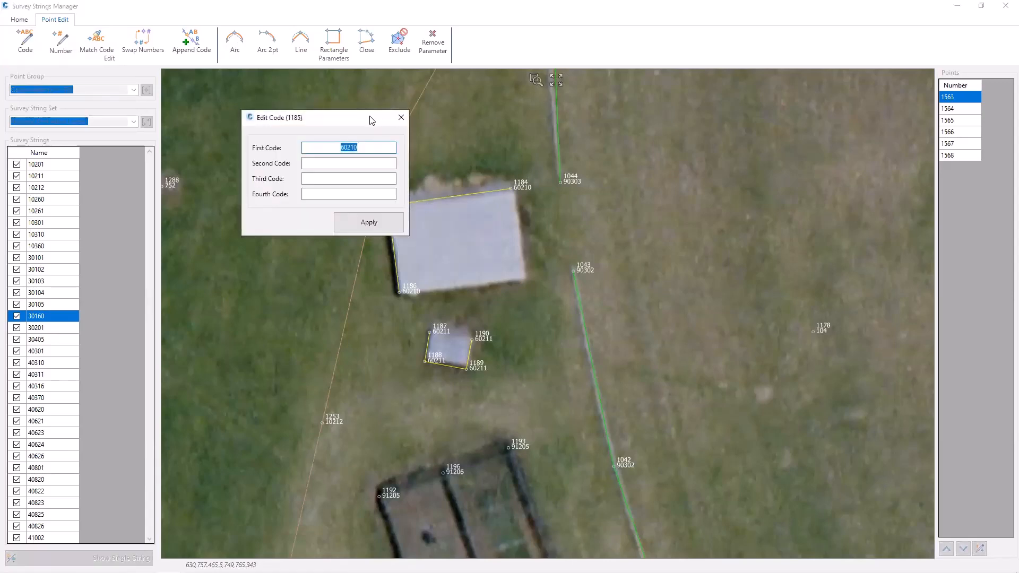
{"action": "left_click_drag", "start_coordinate": [372, 121], "coordinate": [322, 116]}
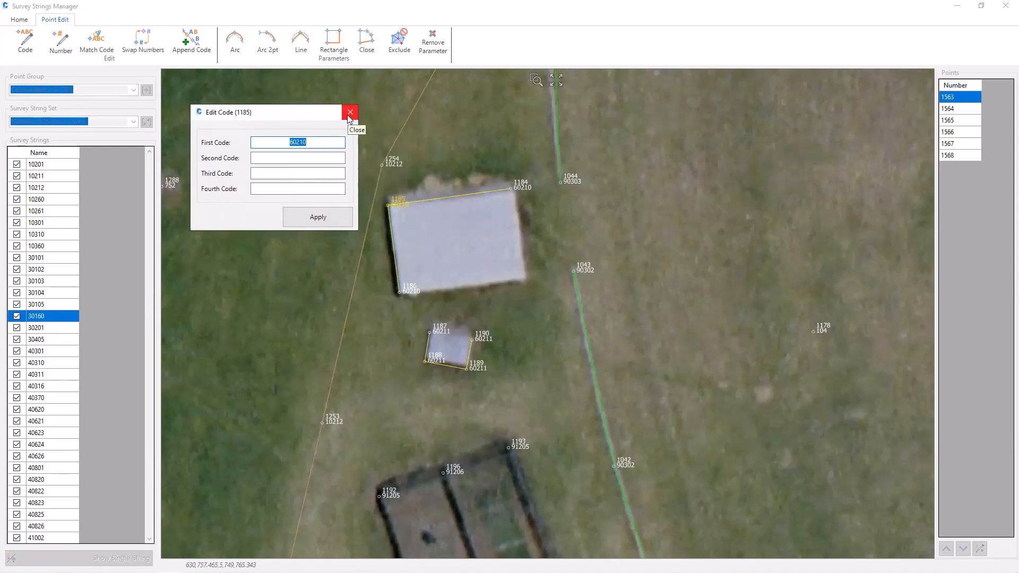
{"action": "left_click", "coordinate": [312, 158]}
{"action": "left_click", "coordinate": [318, 175]}
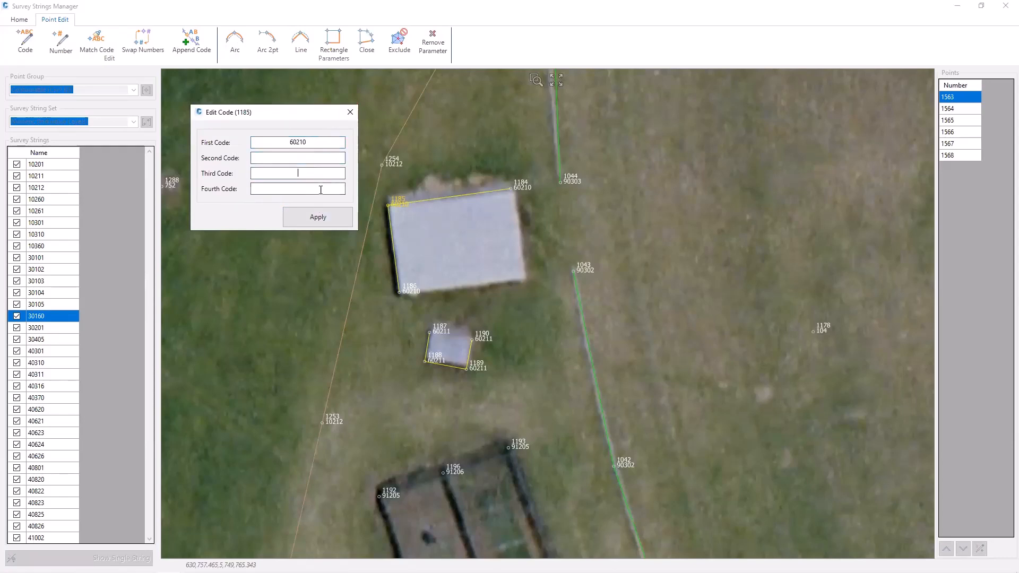
{"action": "left_click", "coordinate": [314, 158]}
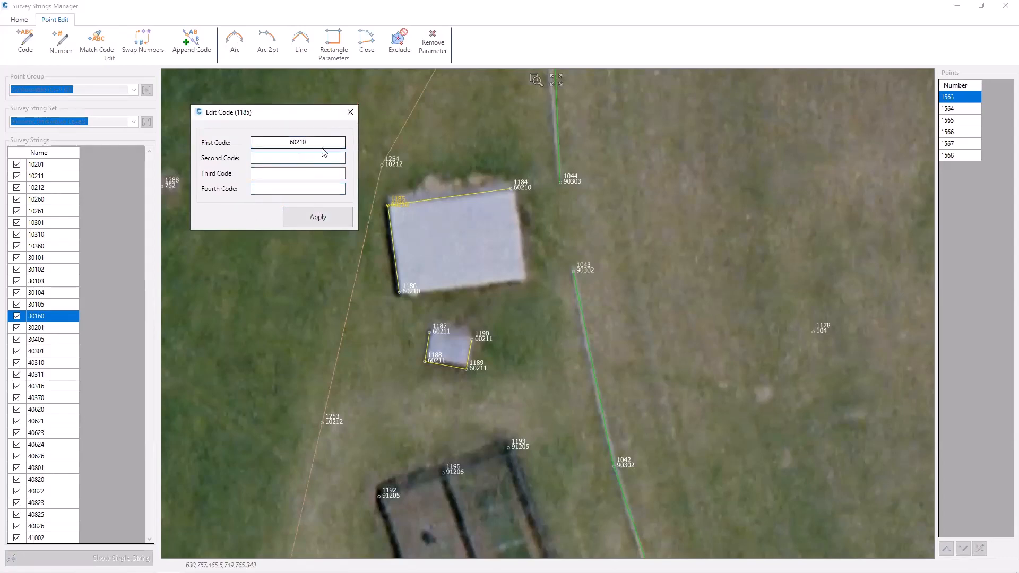
{"action": "left_click", "coordinate": [350, 112]}
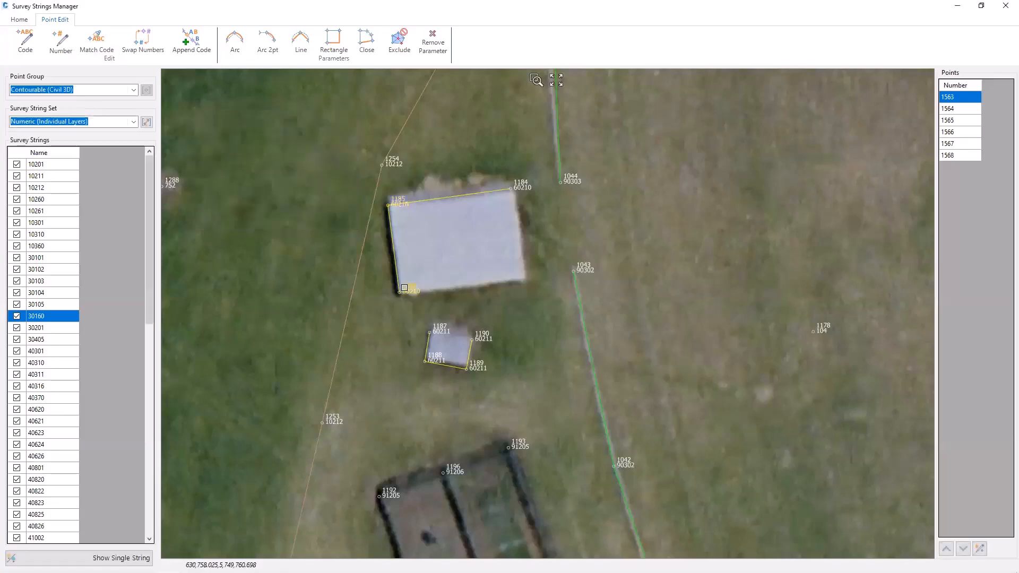
Add 90302 as the second code of building corner point 1186 and check the string's new segment.
{"action": "right_click", "coordinate": [410, 288]}
{"action": "left_click", "coordinate": [454, 299]}
{"action": "left_click", "coordinate": [291, 158]}
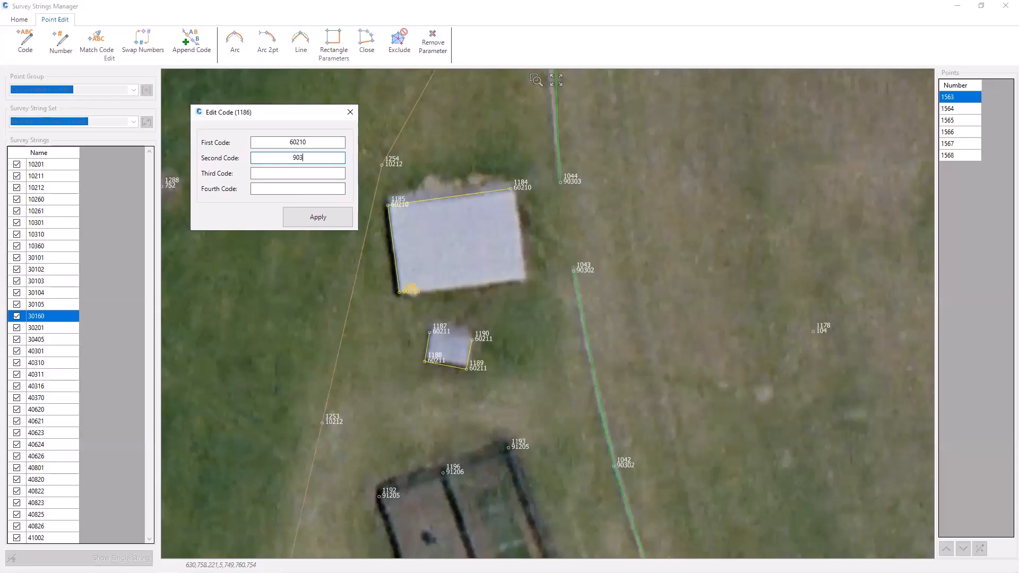
{"action": "left_click", "coordinate": [318, 217]}
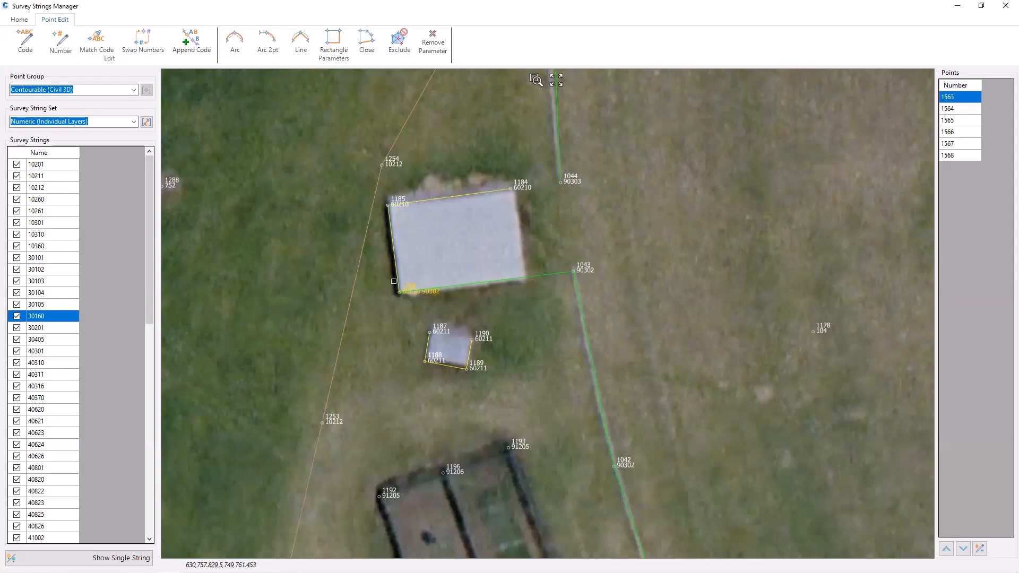
{"action": "left_click", "coordinate": [521, 274]}
{"action": "right_click", "coordinate": [524, 278]}
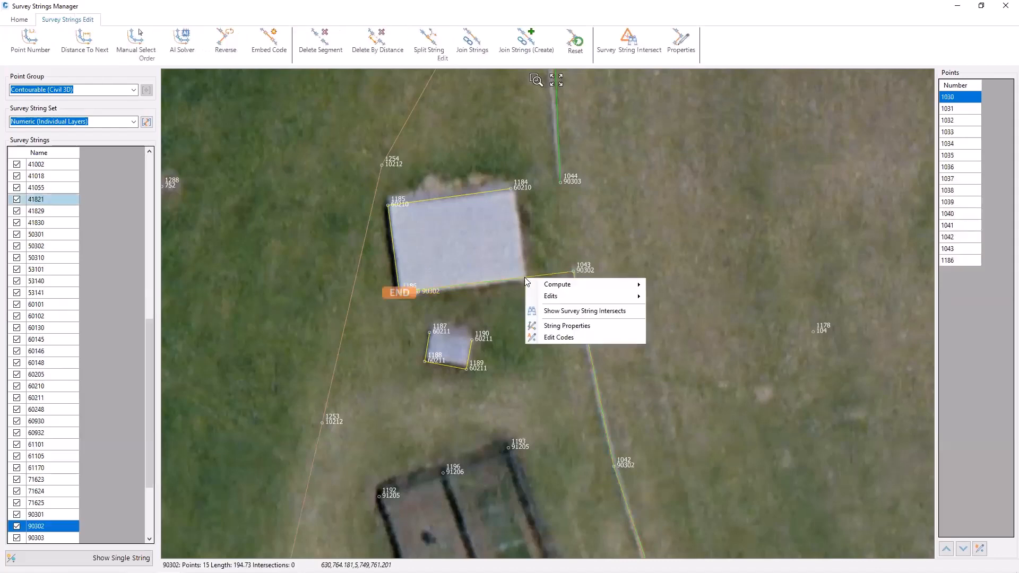
{"action": "left_click", "coordinate": [468, 264]}
Remove the second code from point 1186, keeping only its first code 60210.
{"action": "left_click", "coordinate": [416, 284]}
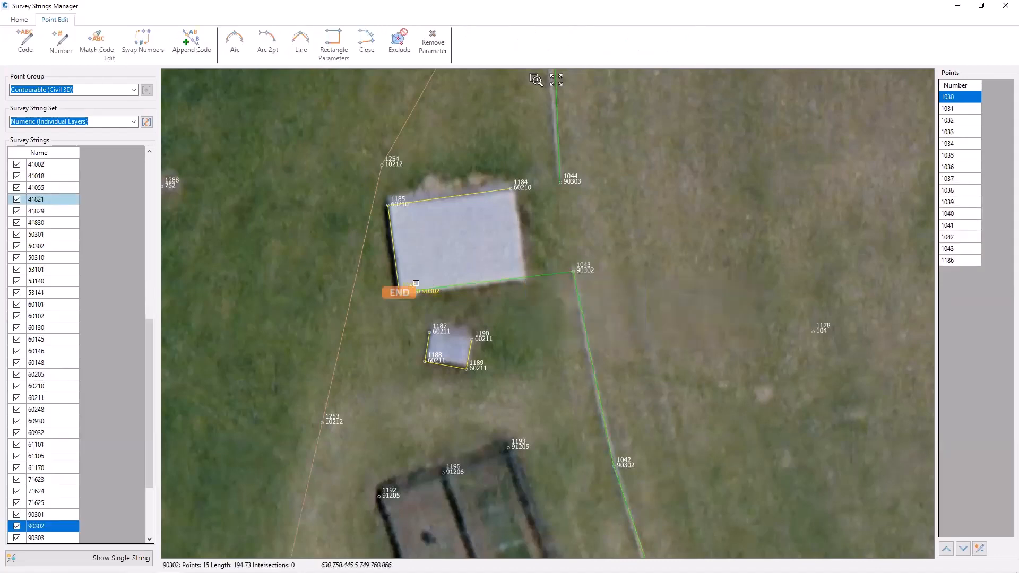
{"action": "right_click", "coordinate": [415, 284]}
{"action": "left_click", "coordinate": [448, 289]}
{"action": "left_click_drag", "start_coordinate": [321, 157], "coordinate": [238, 161]}
{"action": "key", "text": "BackSpace"}
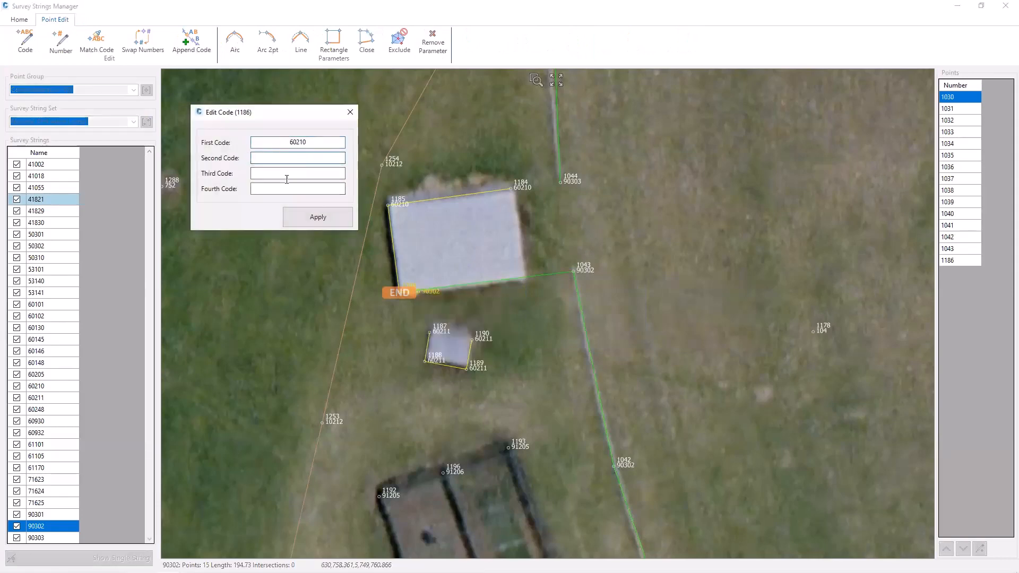
{"action": "left_click", "coordinate": [318, 217]}
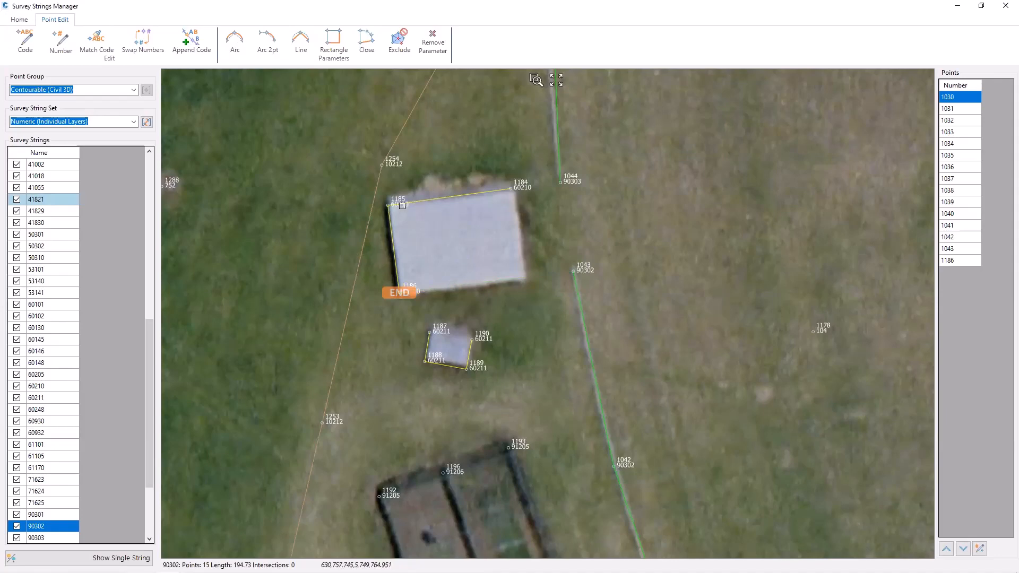
Change the point number of building corner point 1185 to 2000.
{"action": "left_click", "coordinate": [61, 41]}
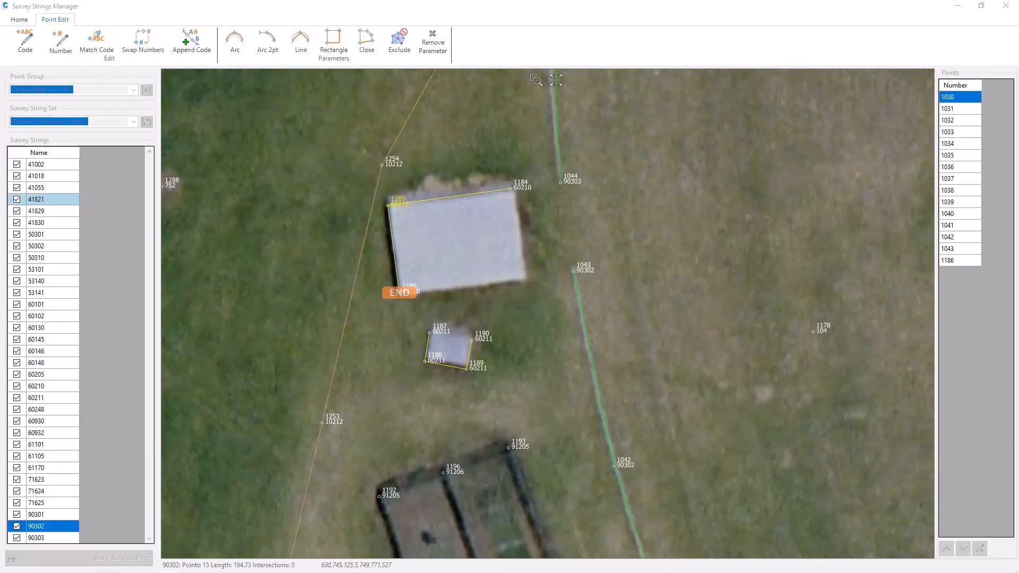
{"action": "left_click", "coordinate": [388, 205]}
{"action": "left_click_drag", "start_coordinate": [340, 175], "coordinate": [295, 161]}
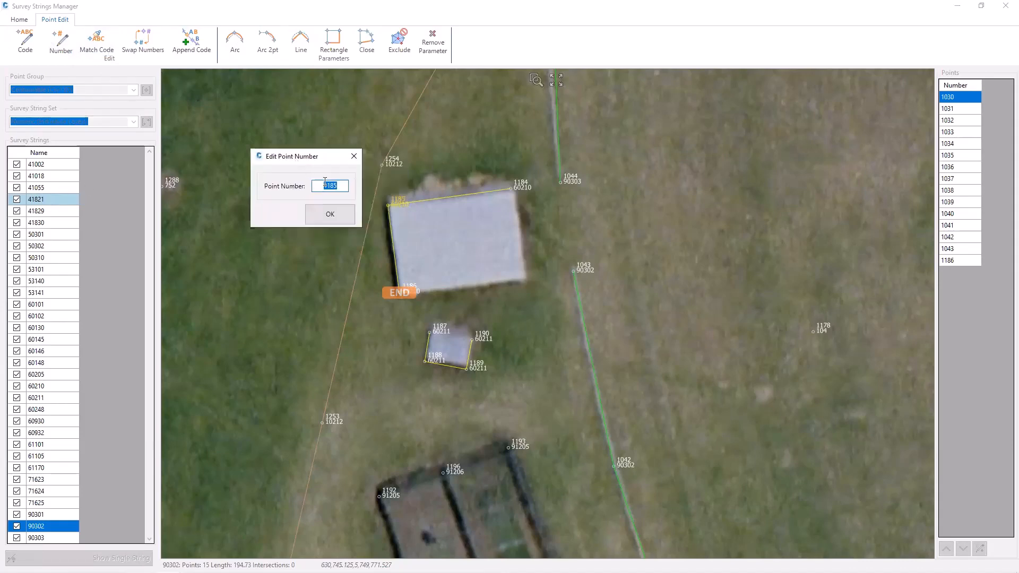
{"action": "type", "text": "2000"}
{"action": "left_click", "coordinate": [349, 218]}
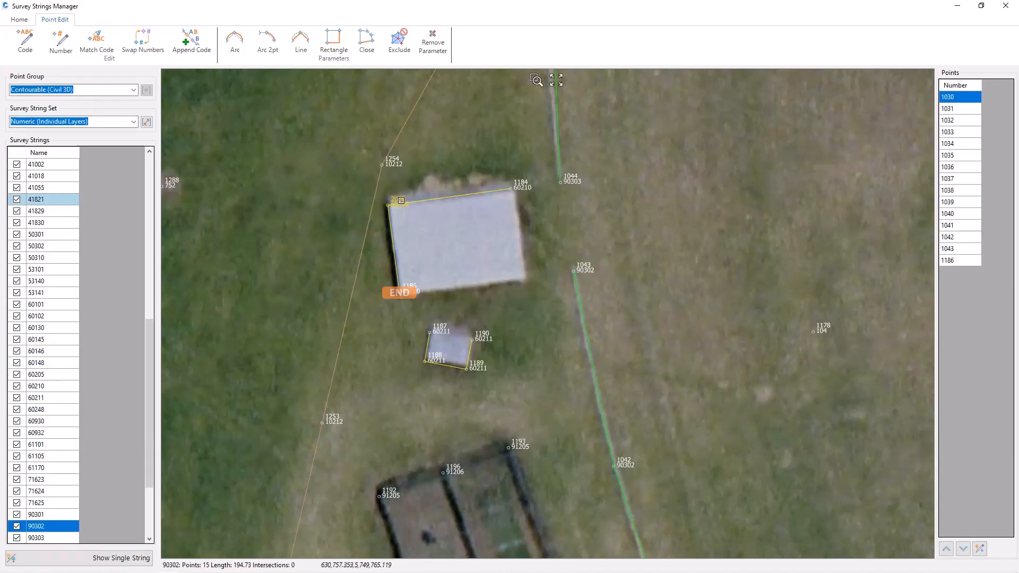
Select building string 60210 and locate point 2000 from its point list.
{"action": "left_click", "coordinate": [511, 188]}
{"action": "left_click", "coordinate": [467, 195]}
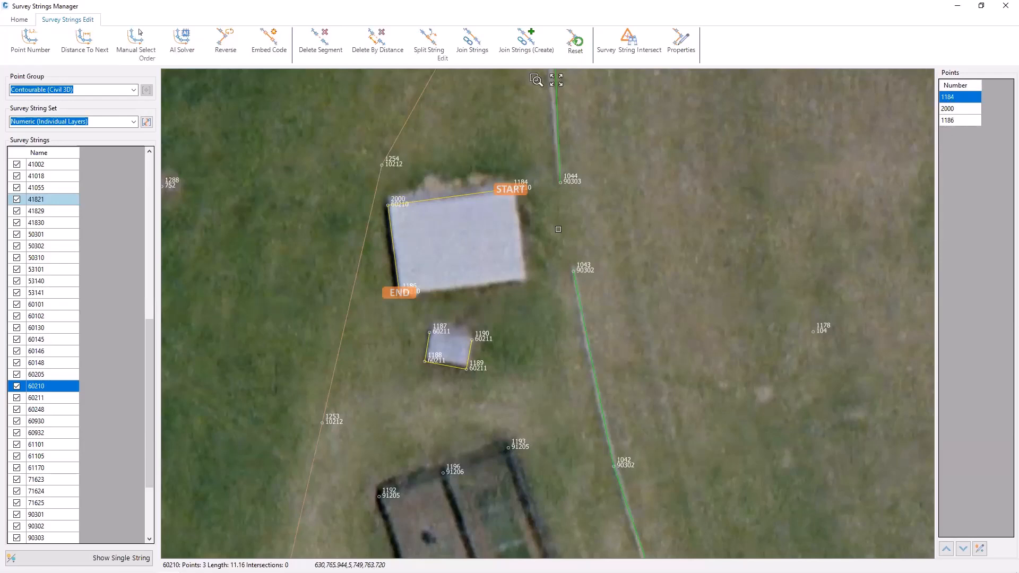
{"action": "left_click", "coordinate": [961, 109]}
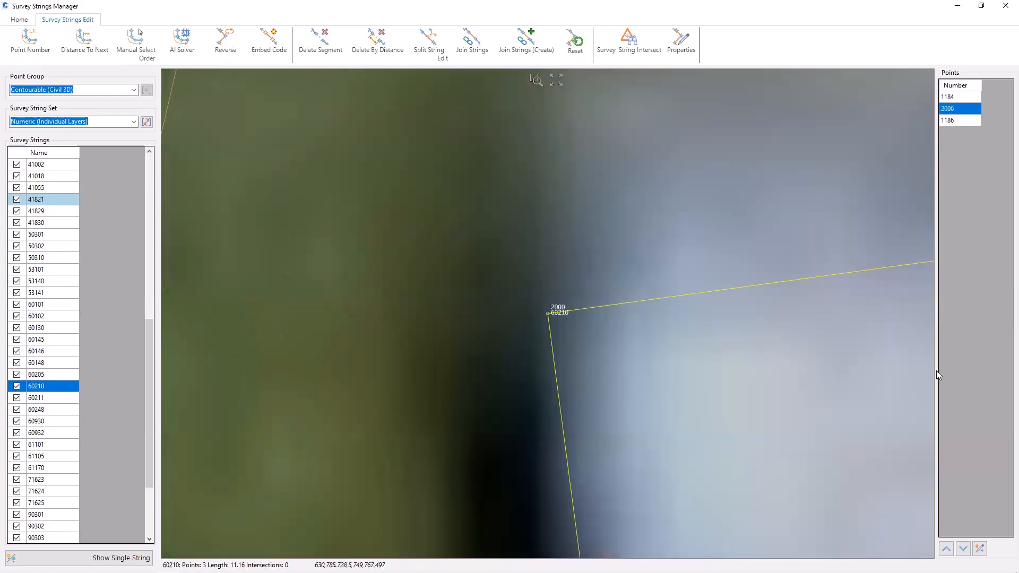
{"action": "scroll", "coordinate": [674, 273], "scroll_direction": "down", "scroll_amount": 6}
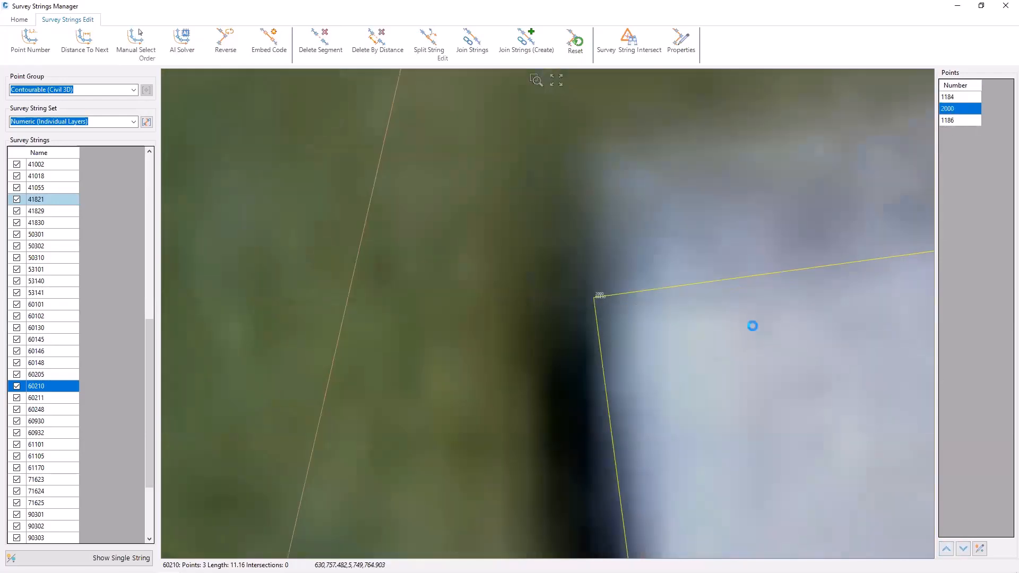
Add the Rectangle parameter to point 2000 so building string 60210 is completed as a rectangle.
{"action": "scroll", "coordinate": [802, 350], "scroll_direction": "down", "scroll_amount": 1}
{"action": "middle_click_drag", "start_coordinate": [802, 350], "coordinate": [531, 199]}
{"action": "scroll", "coordinate": [671, 255], "scroll_direction": "down", "scroll_amount": 3}
{"action": "middle_click_drag", "start_coordinate": [752, 272], "coordinate": [695, 268]}
{"action": "left_click", "coordinate": [488, 207]}
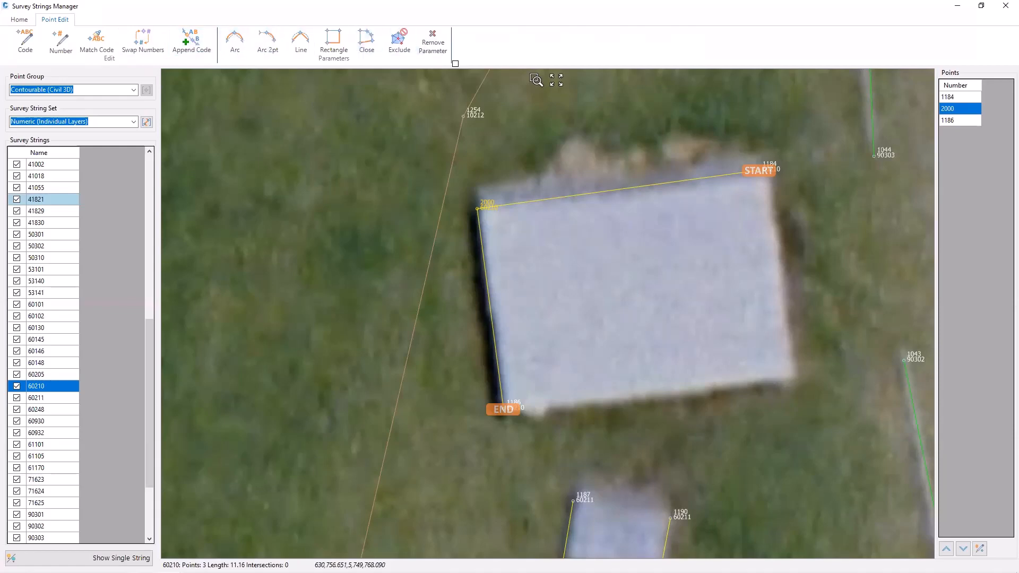
{"action": "scroll", "coordinate": [532, 150], "scroll_direction": "down", "scroll_amount": 2}
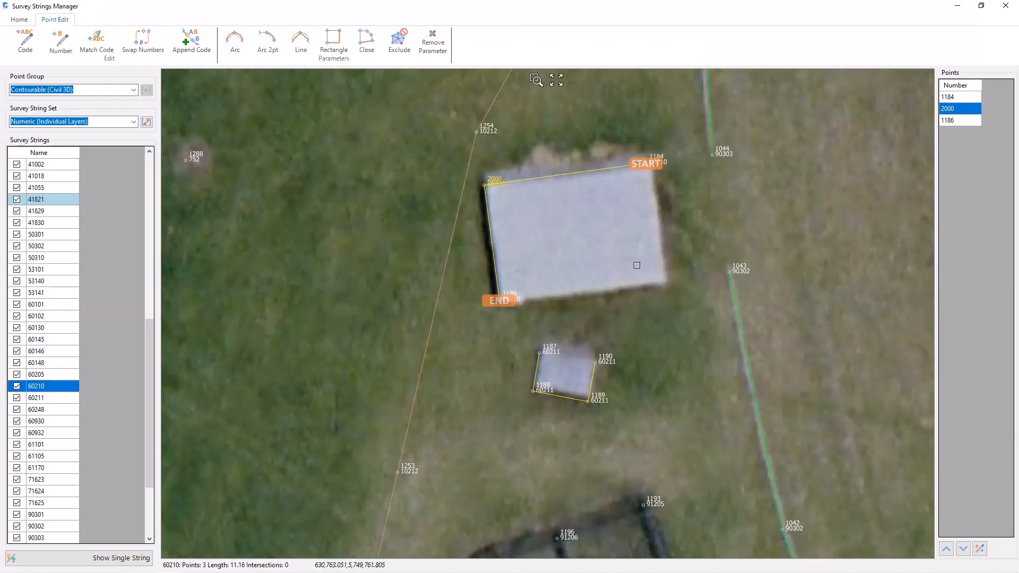
{"action": "left_click", "coordinate": [335, 41]}
Set the point text size to Large and check the code label of building corner point 2000.
{"action": "left_click", "coordinate": [19, 19]}
{"action": "left_click", "coordinate": [218, 46]}
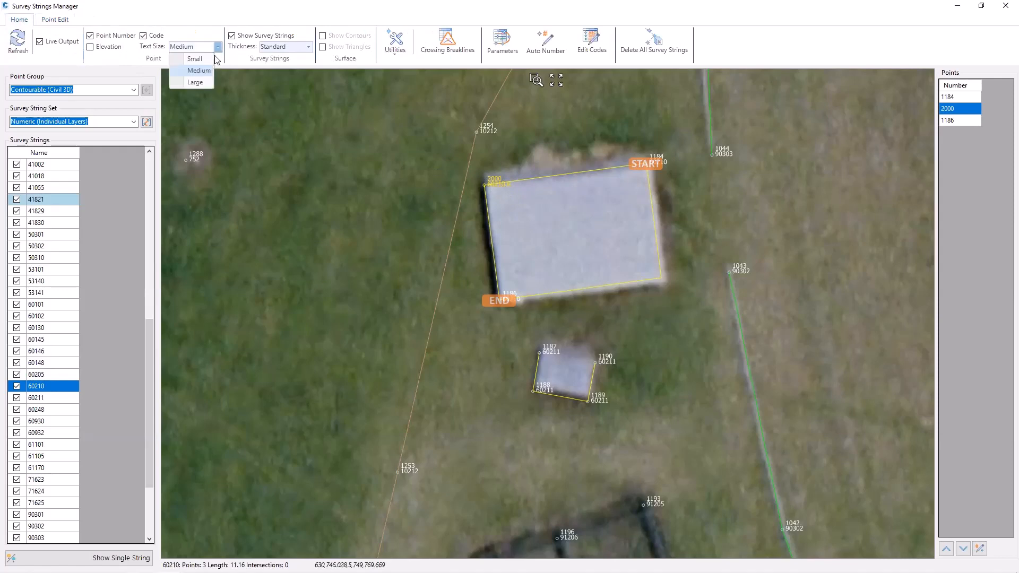
{"action": "left_click", "coordinate": [195, 82]}
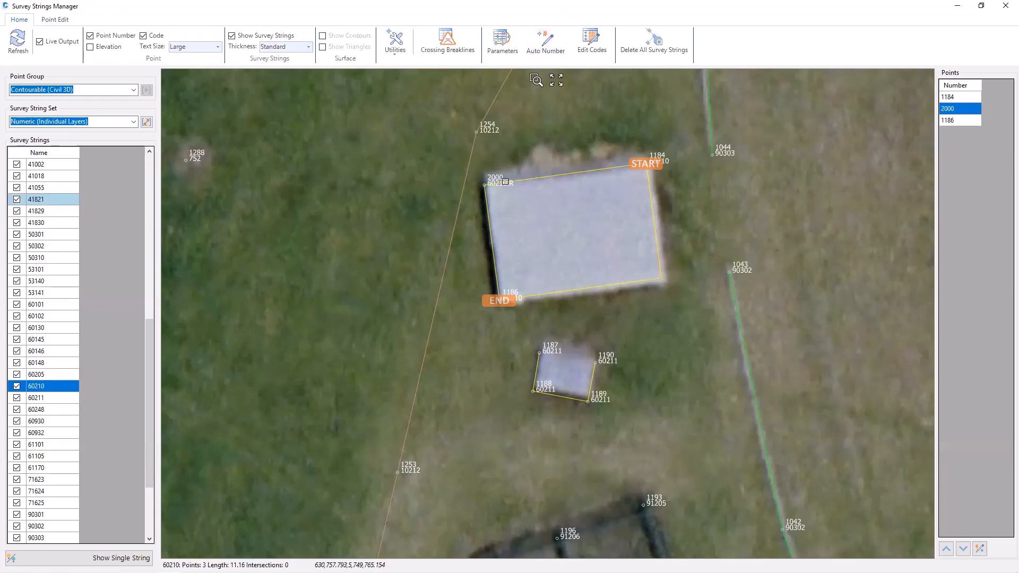
{"action": "left_click", "coordinate": [503, 181]}
{"action": "left_click", "coordinate": [503, 181]}
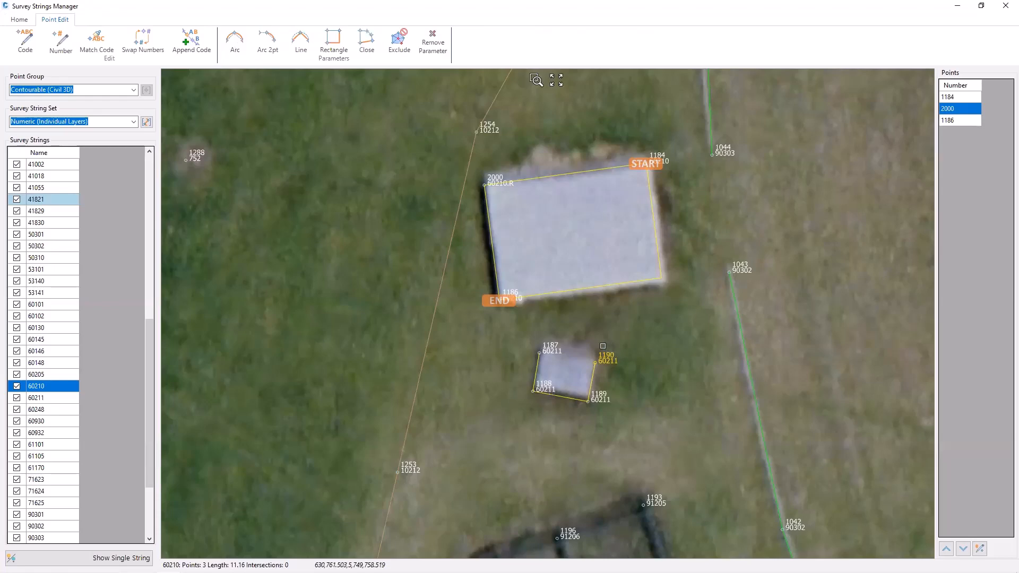
Close the small building string 60211 by adding the Close parameter to point 1190.
{"action": "left_click", "coordinate": [373, 47]}
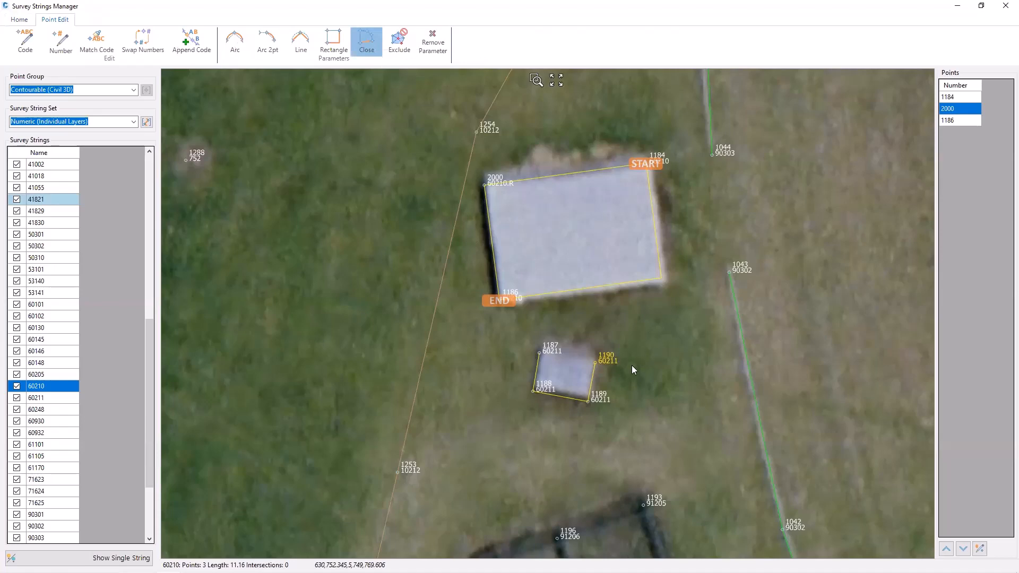
{"action": "left_click", "coordinate": [596, 363]}
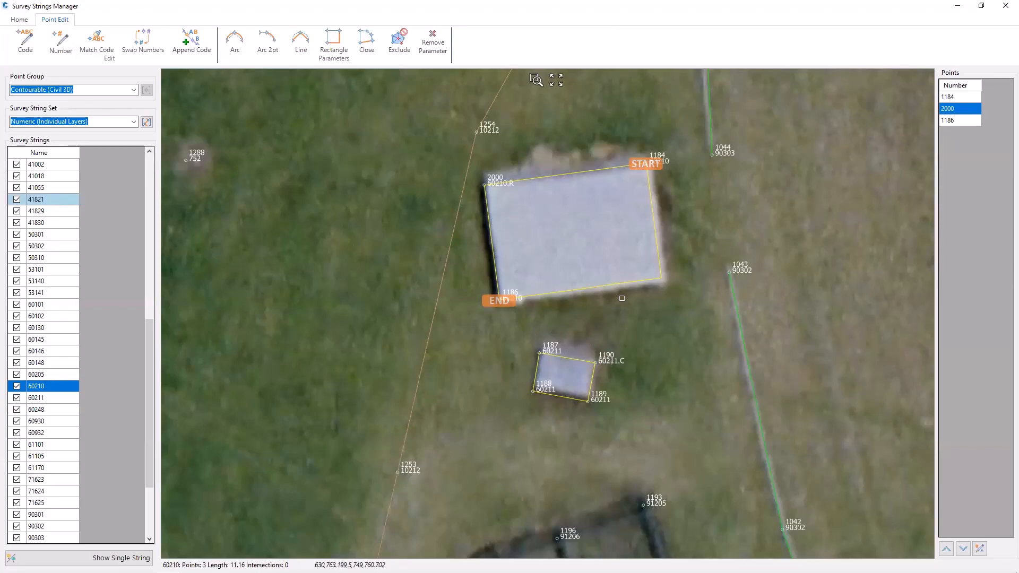
Start an arc at point 1493 of string 53140 and switch it back to straight lines from point 1497.
{"action": "scroll", "coordinate": [681, 282], "scroll_direction": "down", "scroll_amount": 9}
{"action": "middle_click_drag", "start_coordinate": [737, 172], "coordinate": [599, 461]}
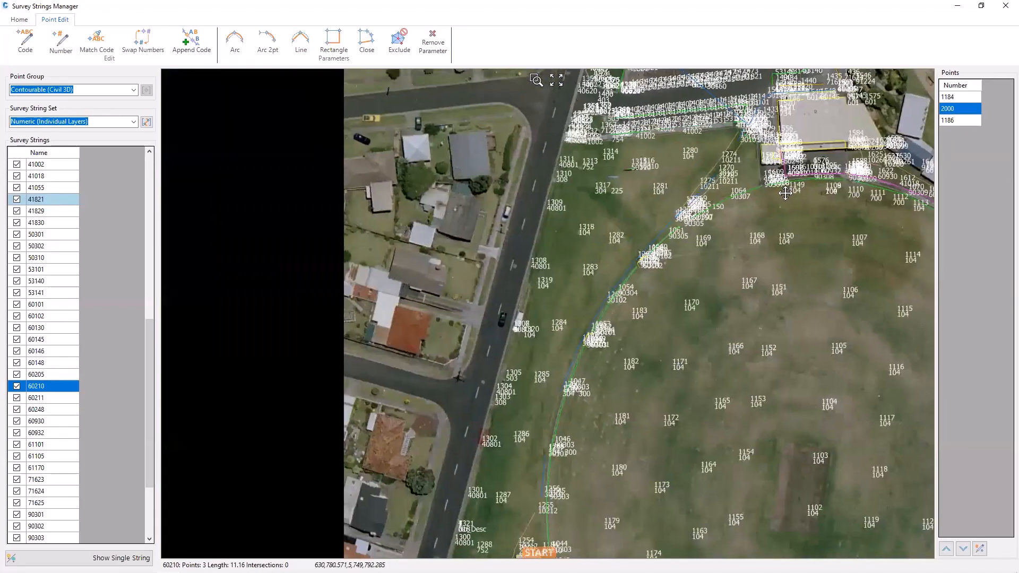
{"action": "scroll", "coordinate": [786, 192], "scroll_direction": "up", "scroll_amount": 10}
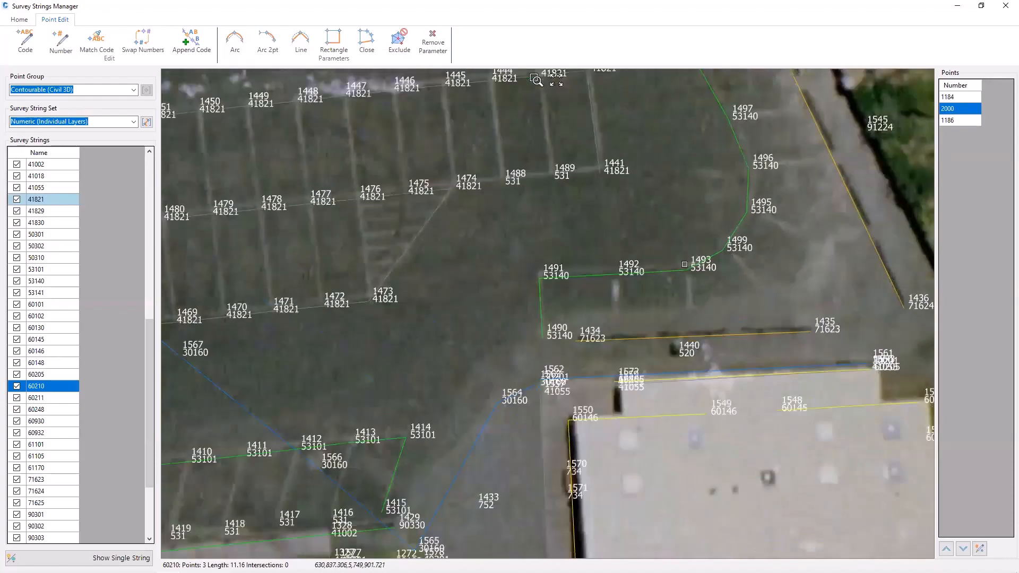
{"action": "left_click", "coordinate": [685, 262]}
{"action": "left_click", "coordinate": [236, 39]}
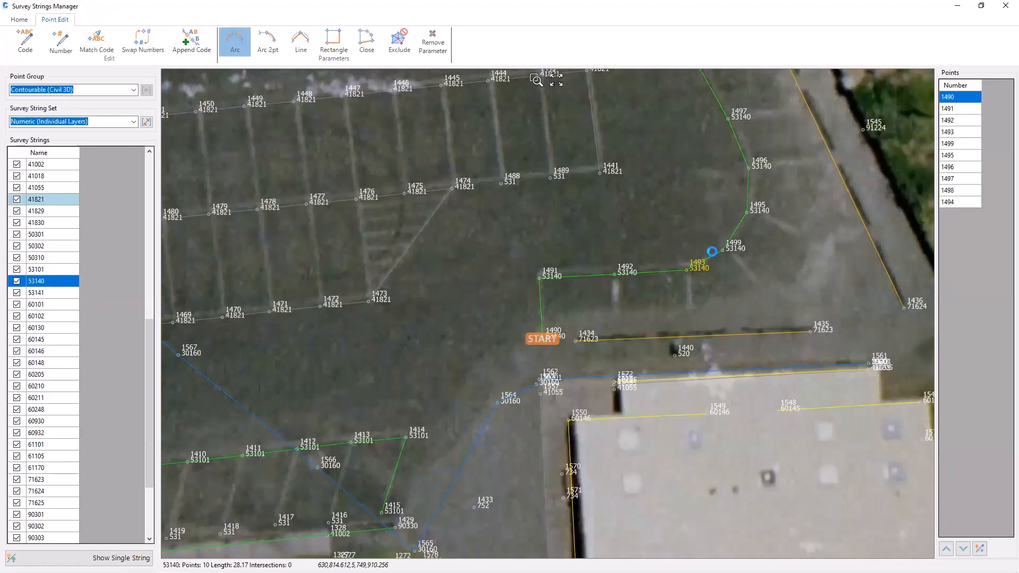
{"action": "left_click", "coordinate": [687, 250]}
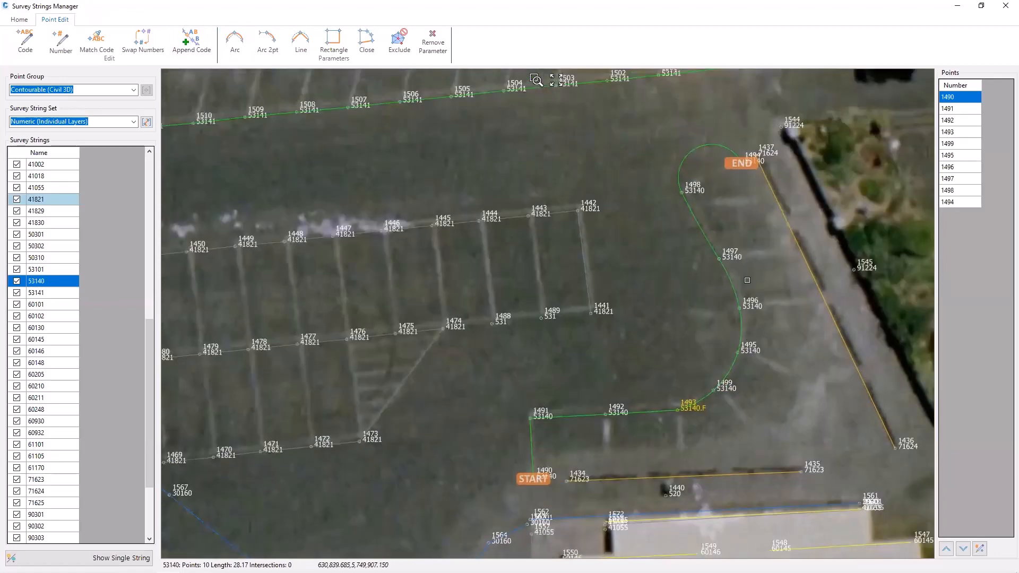
{"action": "left_click", "coordinate": [299, 46]}
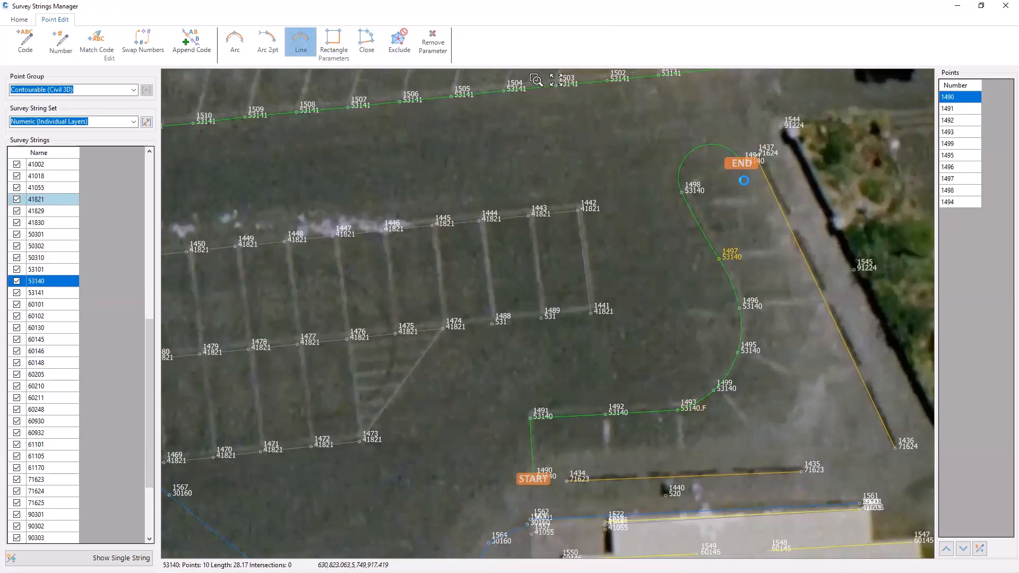
{"action": "left_click", "coordinate": [745, 177]}
Review the point parameter symbol, the parameter codes and the template assignments.
{"action": "left_click", "coordinate": [19, 19]}
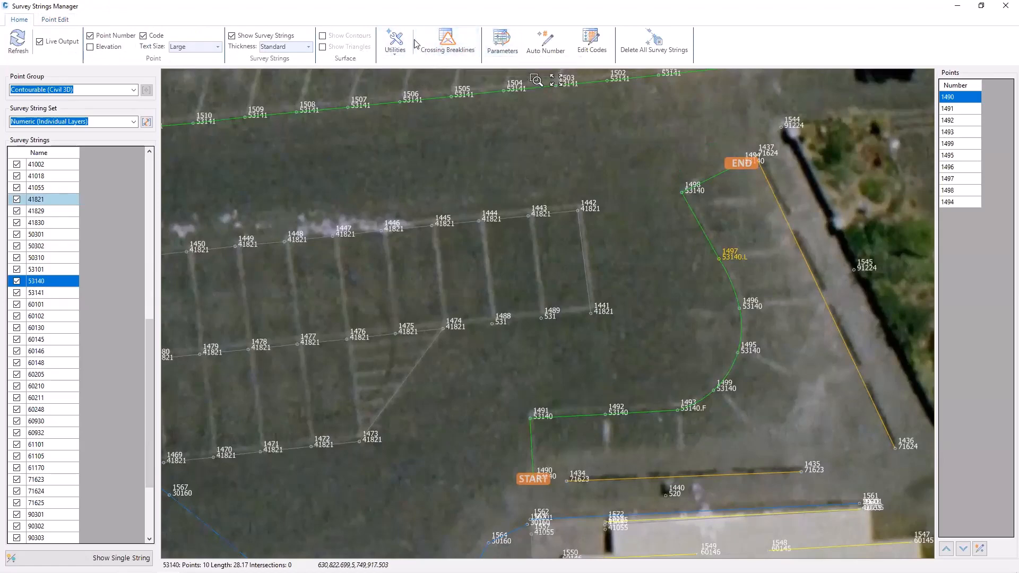
{"action": "left_click", "coordinate": [502, 40]}
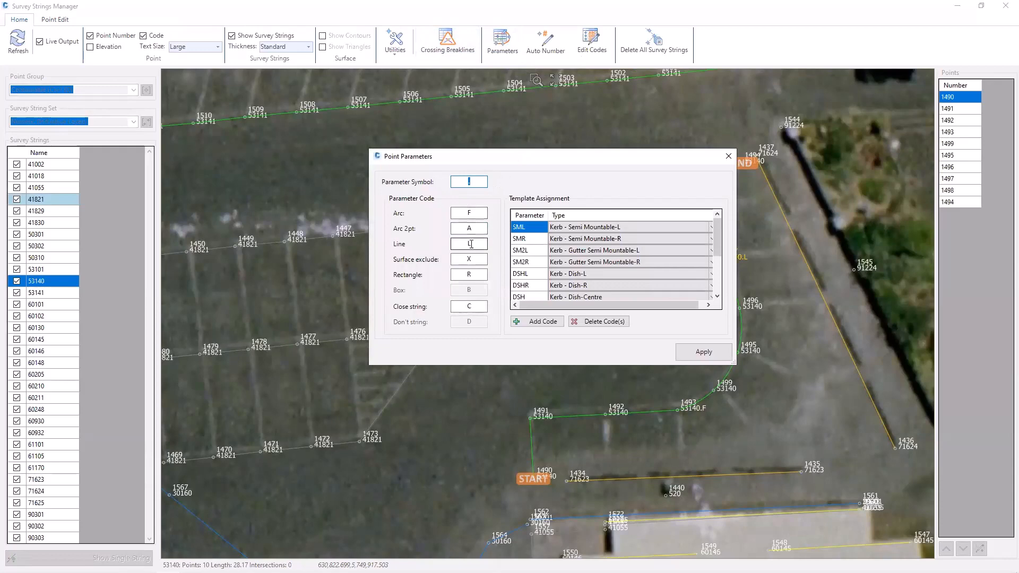
{"action": "double_click", "coordinate": [465, 212]}
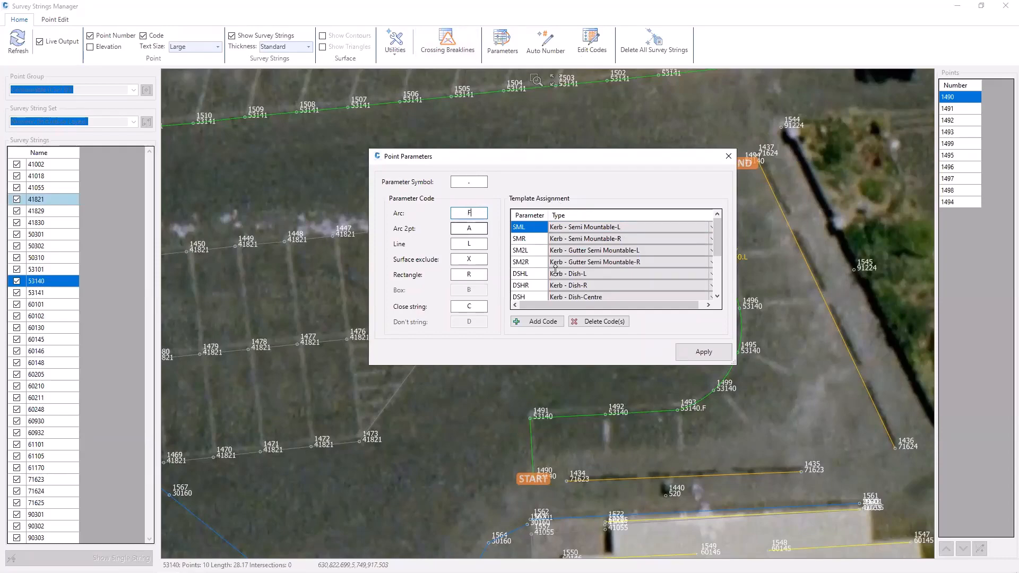
{"action": "left_click", "coordinate": [703, 351]}
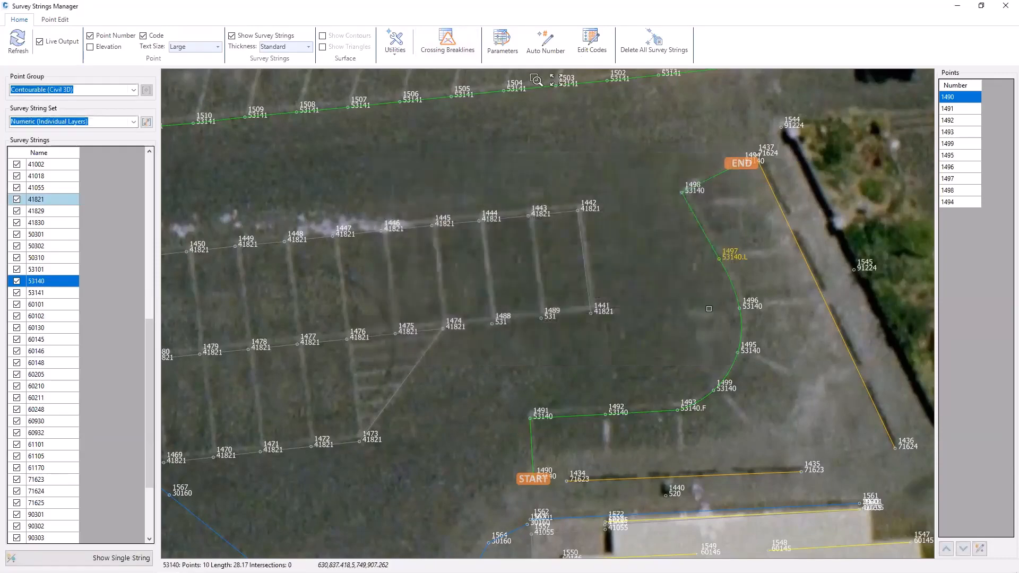
Append the Kerb - Dish-Centre template (DSH) to the first code 90302 of point 1031.
{"action": "scroll", "coordinate": [708, 176], "scroll_direction": "down", "scroll_amount": 5}
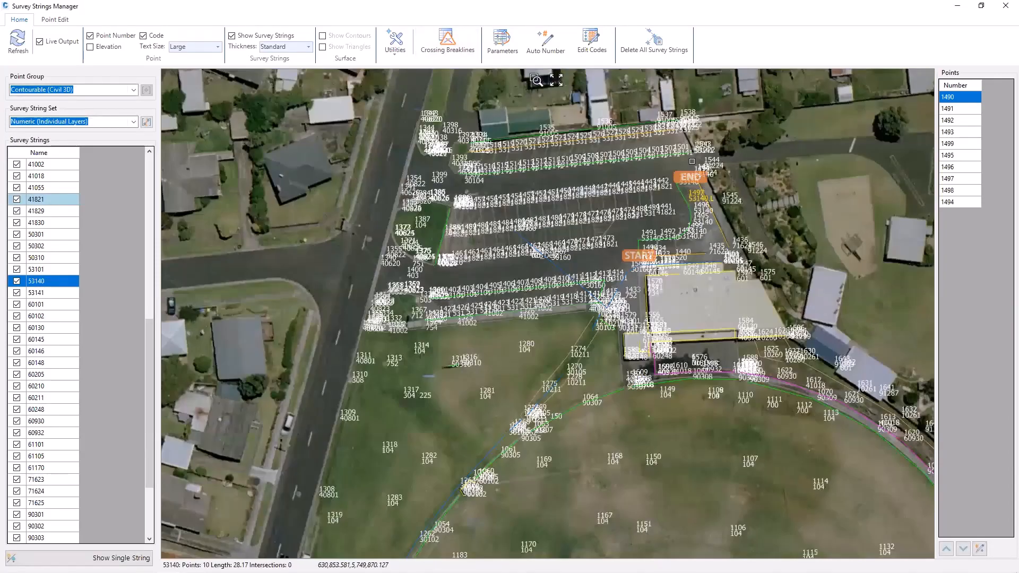
{"action": "middle_click_drag", "start_coordinate": [759, 457], "coordinate": [550, 12]}
{"action": "scroll", "coordinate": [711, 266], "scroll_direction": "down", "scroll_amount": 2}
{"action": "middle_click_drag", "start_coordinate": [730, 407], "coordinate": [726, 377]}
{"action": "scroll", "coordinate": [726, 376], "scroll_direction": "up", "scroll_amount": 5}
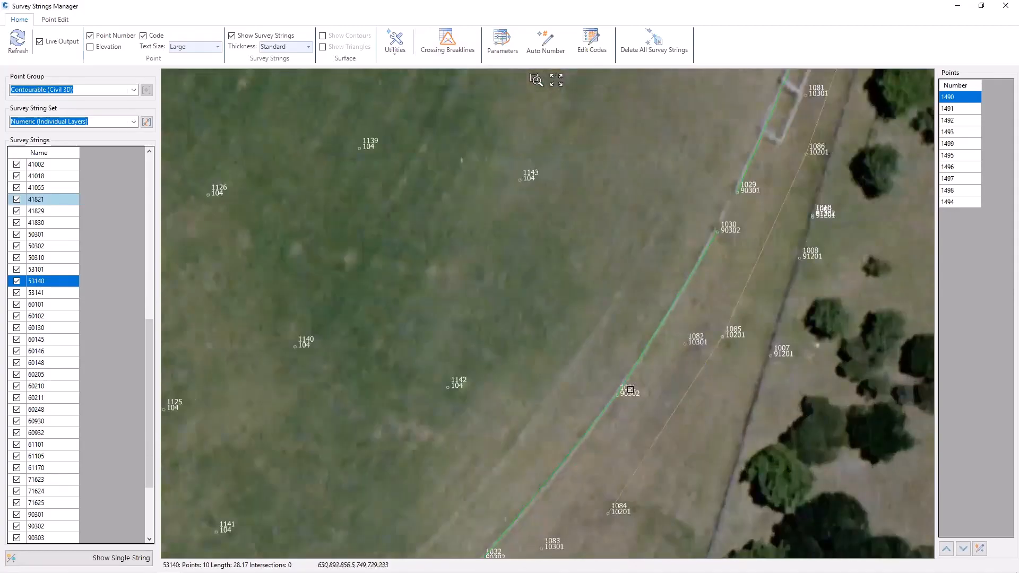
{"action": "left_click", "coordinate": [630, 391]}
{"action": "right_click", "coordinate": [630, 391]}
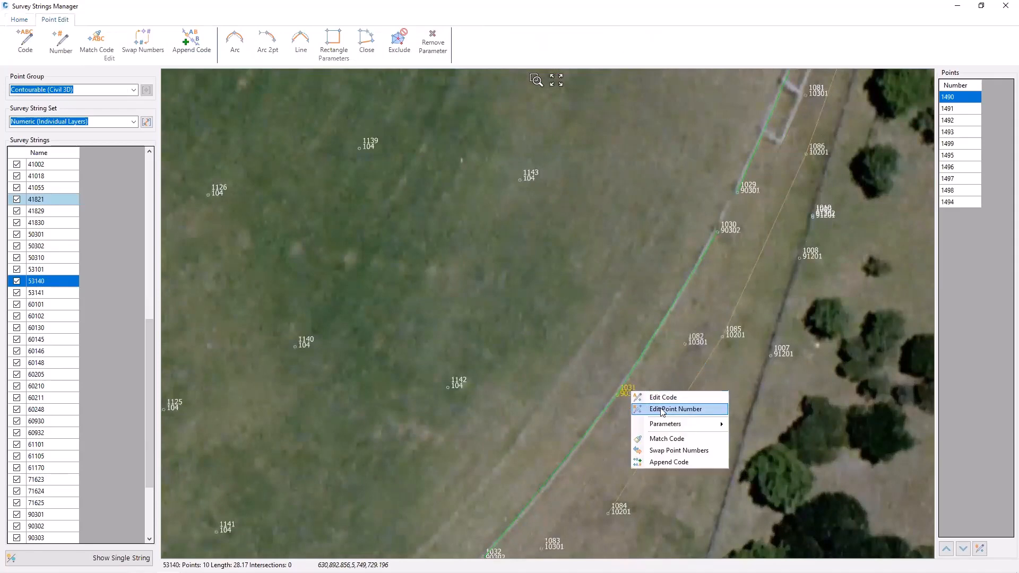
{"action": "left_click", "coordinate": [644, 394]}
{"action": "right_click", "coordinate": [328, 146]}
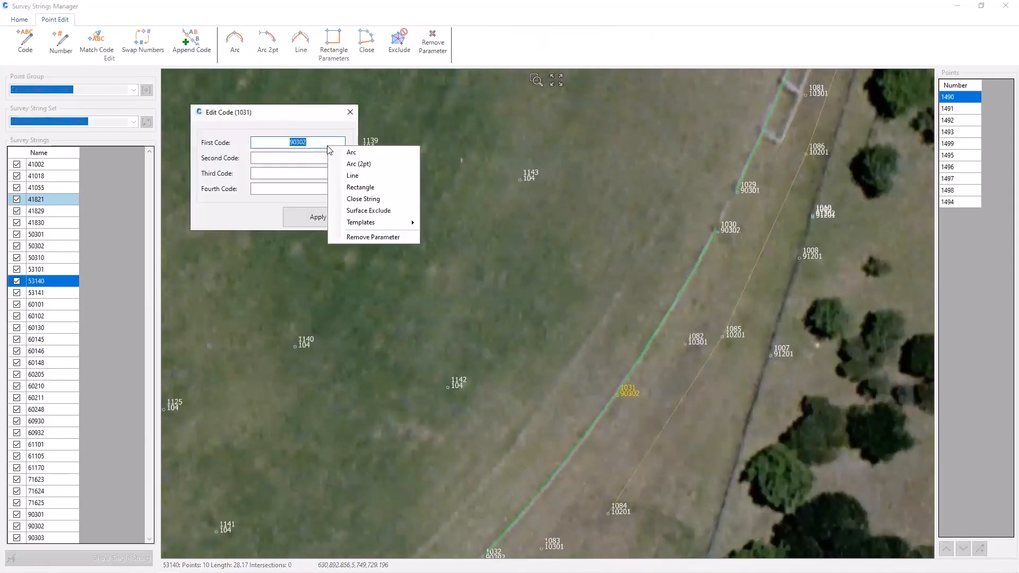
{"action": "left_click", "coordinate": [319, 142]}
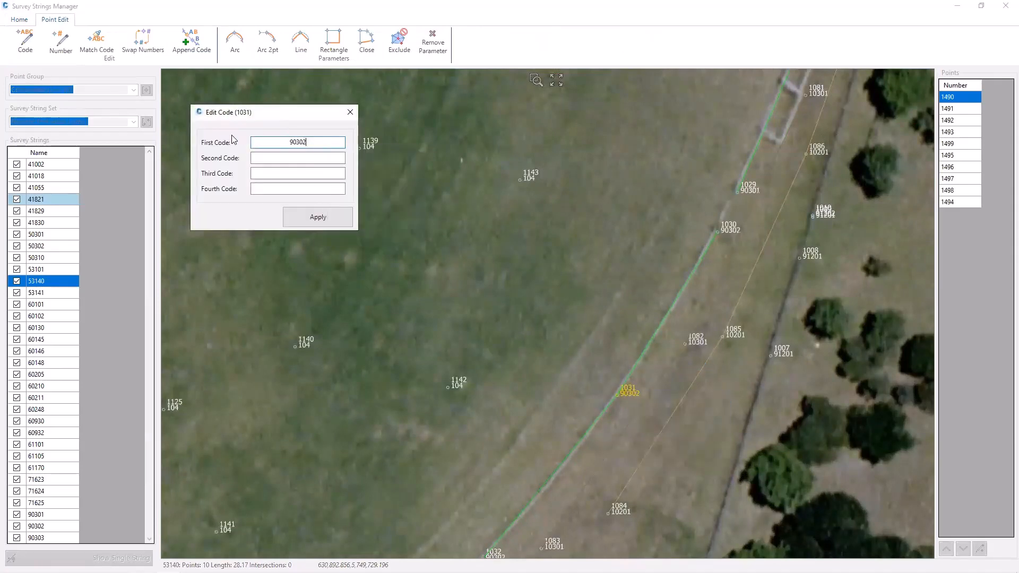
{"action": "right_click", "coordinate": [314, 138]}
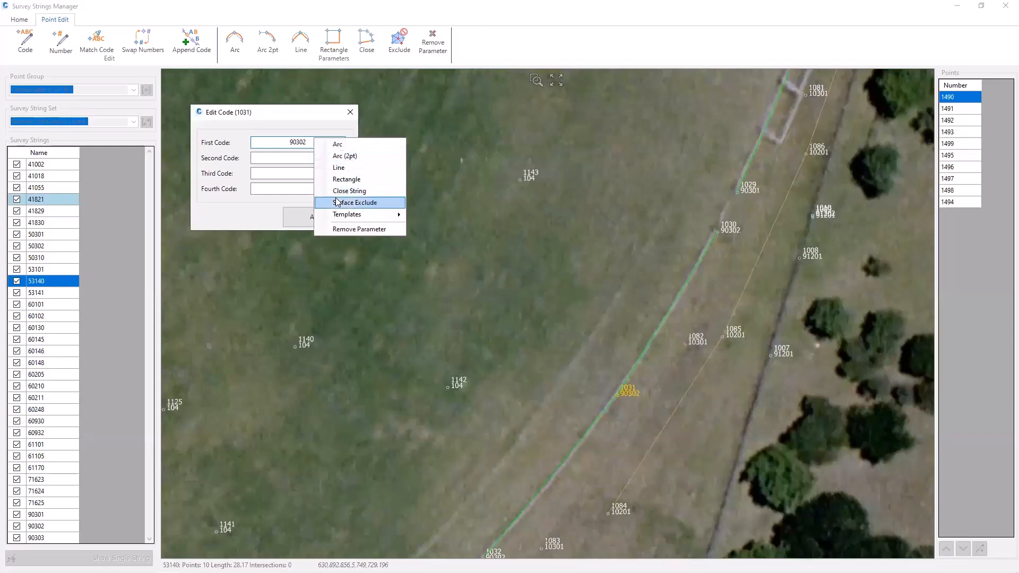
{"action": "mouse_move", "coordinate": [343, 218]}
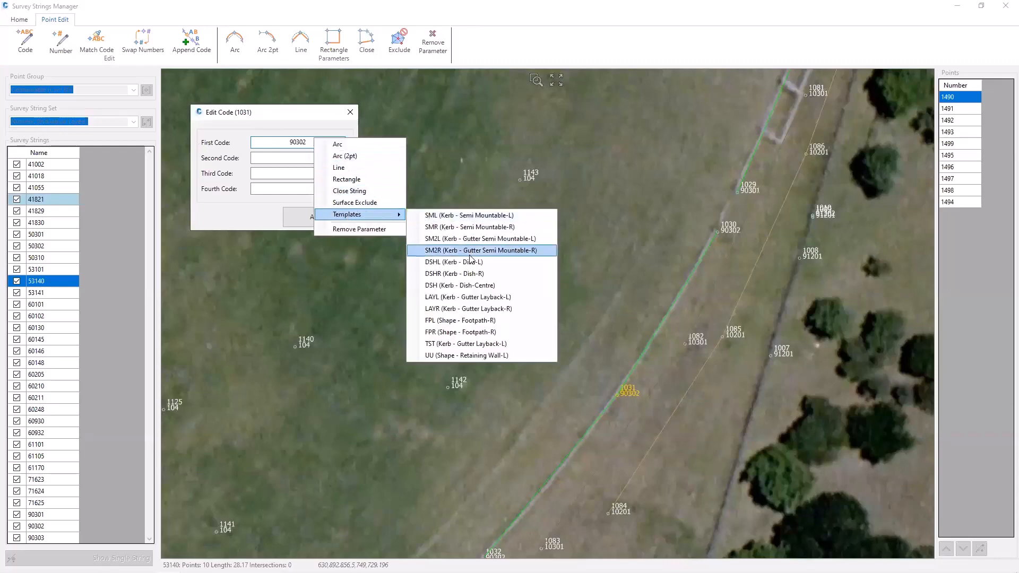
{"action": "left_click", "coordinate": [443, 286]}
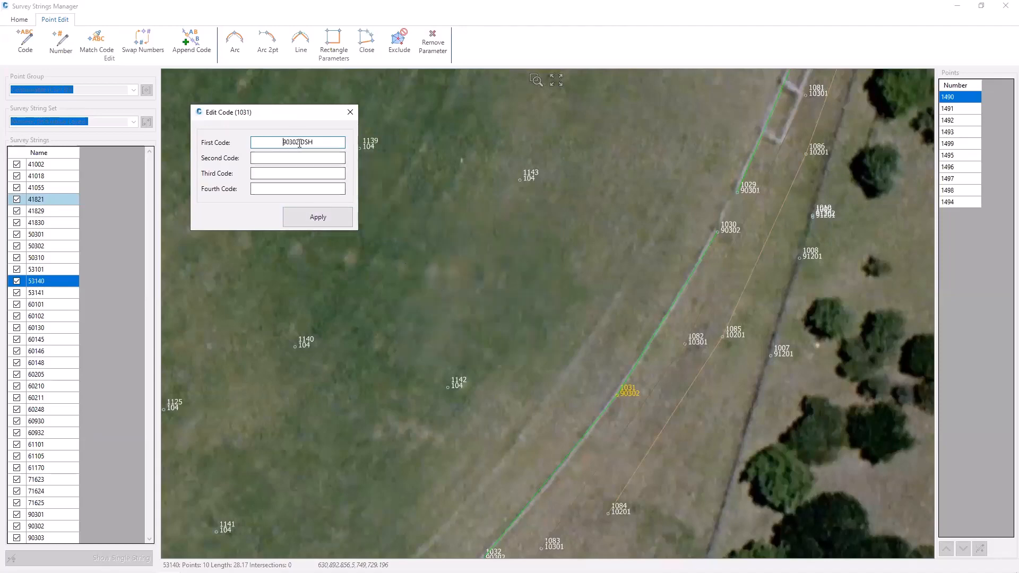
{"action": "left_click", "coordinate": [330, 219]}
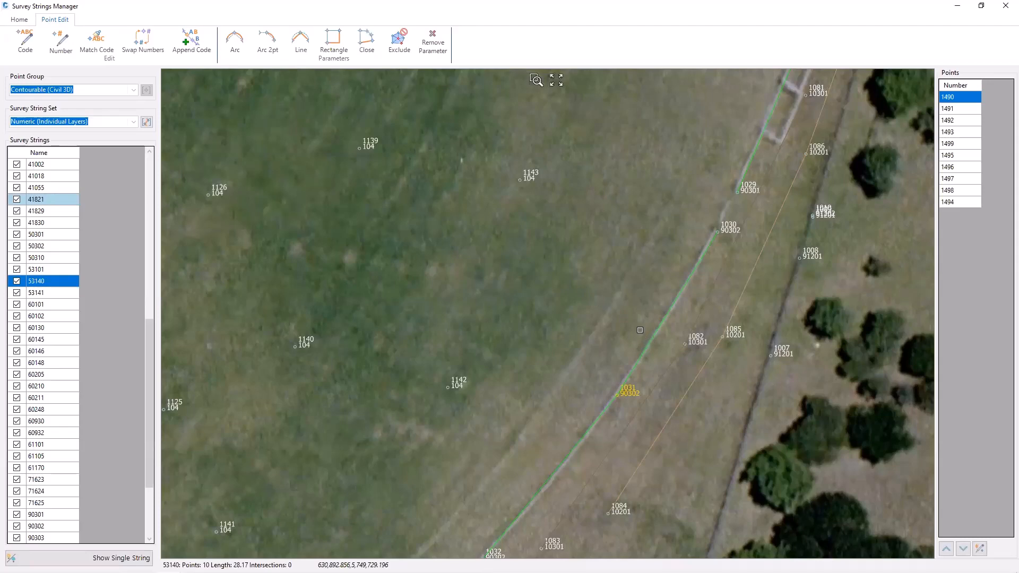
Examine the dish kerb template lines along string 90302 from point 1030 around the oval to point 1043.
{"action": "scroll", "coordinate": [706, 235], "scroll_direction": "up", "scroll_amount": 3}
{"action": "scroll", "coordinate": [706, 235], "scroll_direction": "up", "scroll_amount": 1}
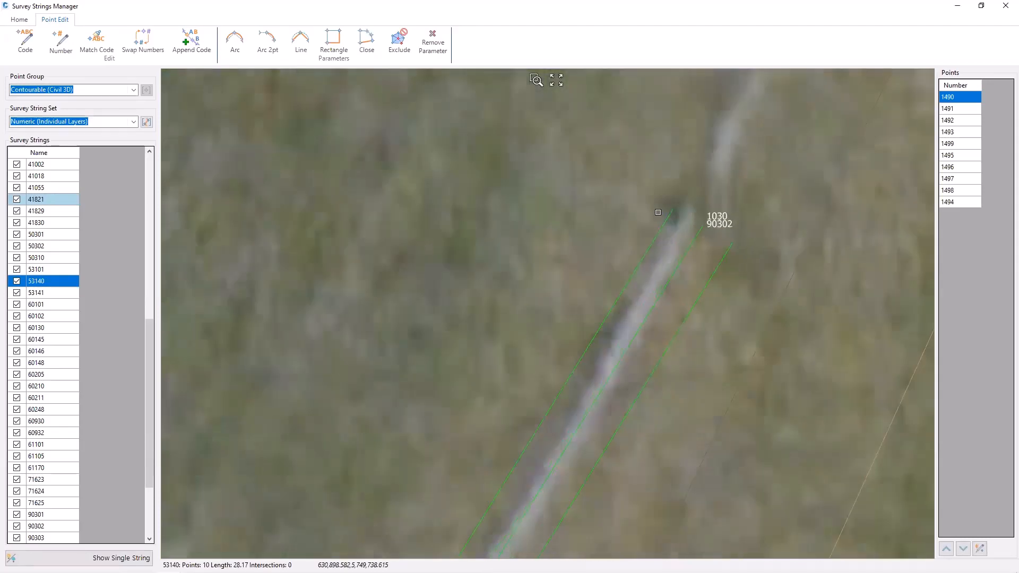
{"action": "scroll", "coordinate": [703, 414], "scroll_direction": "down", "scroll_amount": 1}
{"action": "mouse_move", "coordinate": [569, 476]}
{"action": "middle_mouse_down"}
{"action": "mouse_move", "coordinate": [715, 130]}
{"action": "mouse_move", "coordinate": [629, 363]}
{"action": "middle_mouse_up"}
{"action": "middle_click_drag", "start_coordinate": [520, 450], "coordinate": [690, 234]}
{"action": "middle_click_drag", "start_coordinate": [563, 389], "coordinate": [709, 259]}
{"action": "scroll", "coordinate": [661, 302], "scroll_direction": "down", "scroll_amount": 2}
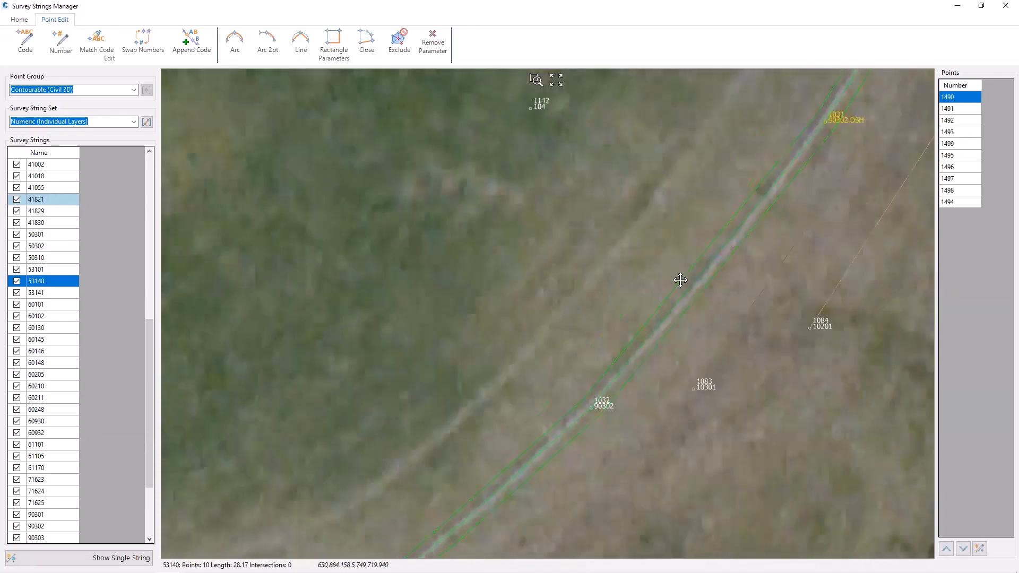
{"action": "middle_click_drag", "start_coordinate": [662, 302], "coordinate": [732, 205]}
{"action": "scroll", "coordinate": [647, 329], "scroll_direction": "up", "scroll_amount": 1}
{"action": "middle_click_drag", "start_coordinate": [629, 345], "coordinate": [781, 207]}
{"action": "middle_click_drag", "start_coordinate": [564, 368], "coordinate": [755, 191]}
{"action": "middle_click_drag", "start_coordinate": [478, 425], "coordinate": [844, 257]}
{"action": "middle_click_drag", "start_coordinate": [277, 364], "coordinate": [634, 330]}
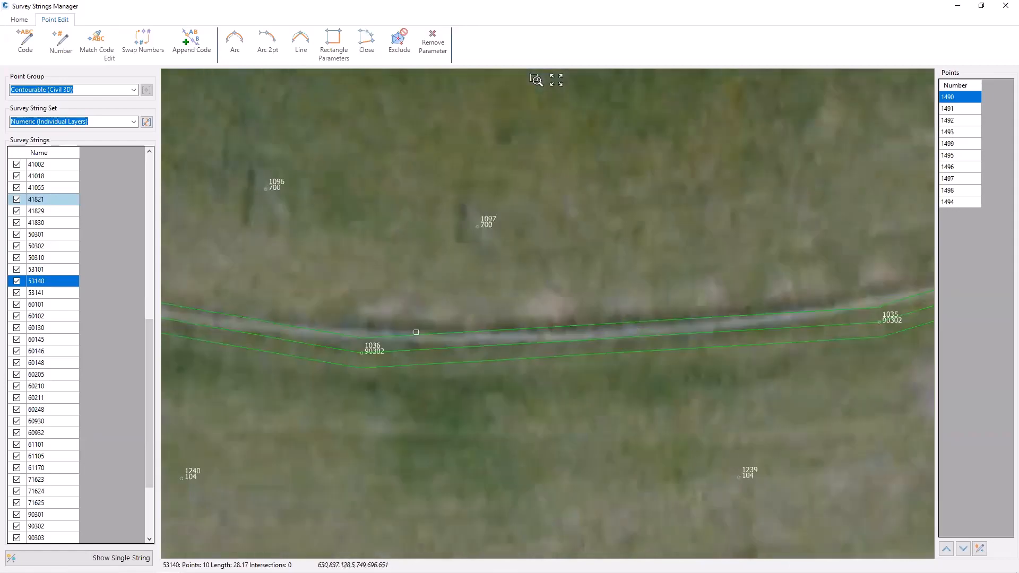
{"action": "middle_click_drag", "start_coordinate": [298, 311], "coordinate": [527, 313]}
{"action": "scroll", "coordinate": [517, 313], "scroll_direction": "down", "scroll_amount": 2}
{"action": "scroll", "coordinate": [348, 250], "scroll_direction": "down", "scroll_amount": 3}
{"action": "middle_click_drag", "start_coordinate": [355, 246], "coordinate": [652, 337]}
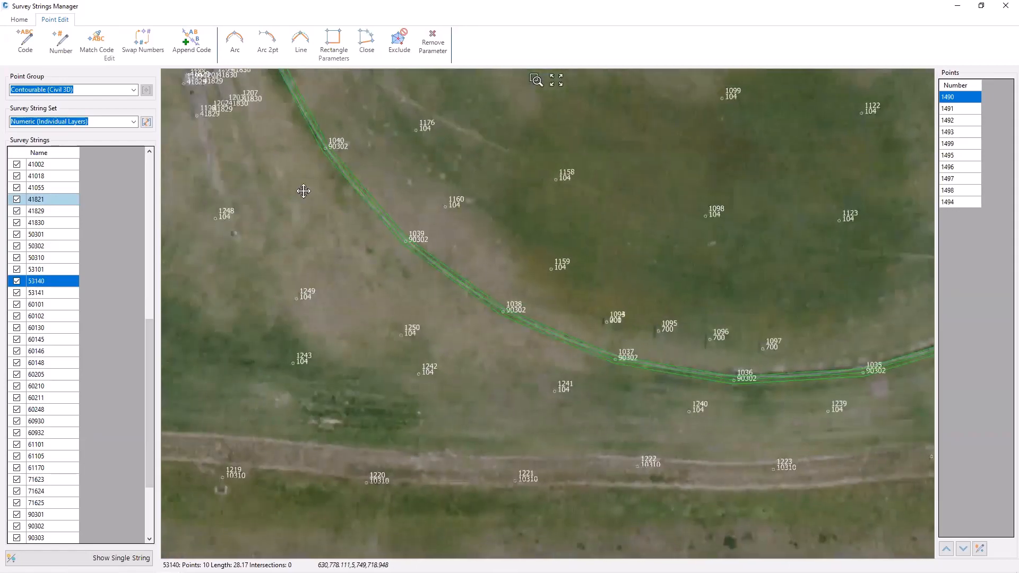
{"action": "middle_click_drag", "start_coordinate": [304, 191], "coordinate": [422, 405]}
{"action": "middle_click_drag", "start_coordinate": [388, 250], "coordinate": [371, 309]}
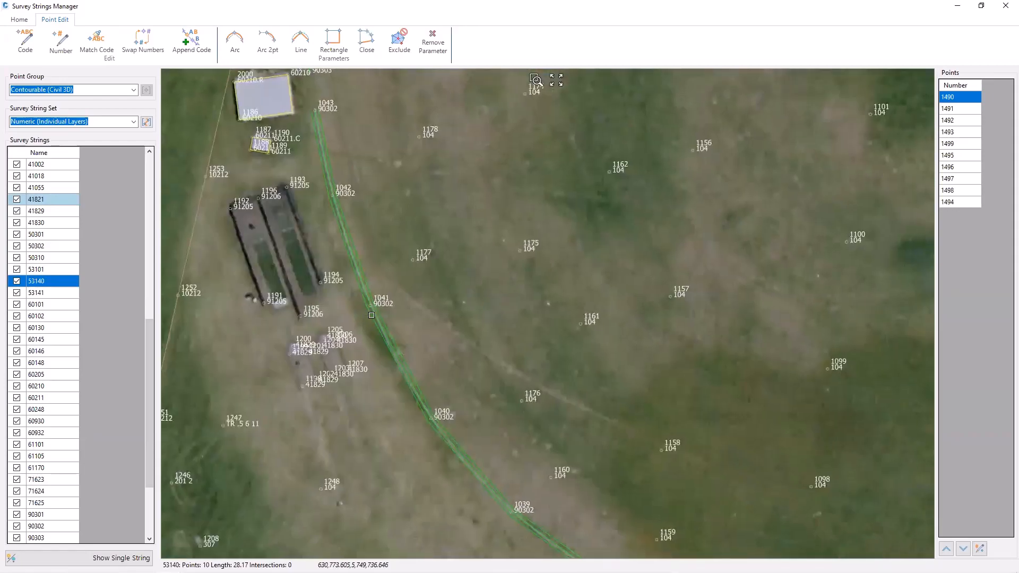
{"action": "middle_click_drag", "start_coordinate": [484, 282], "coordinate": [309, 289]}
Return to the Jones Oval Import drawing in Civil 3D and examine the survey strings and contours around the oval.
{"action": "left_click", "coordinate": [24, 21]}
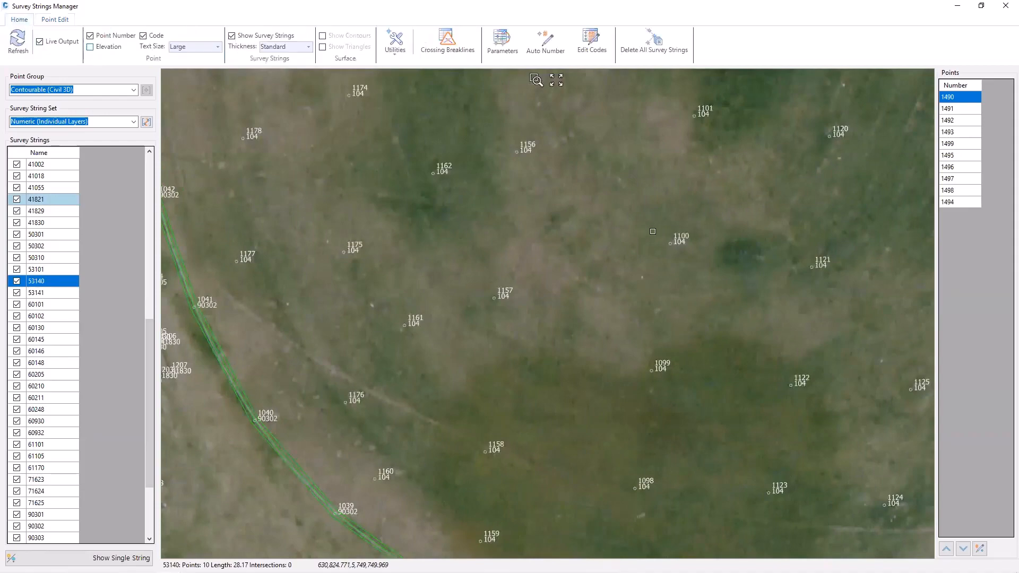
{"action": "scroll", "coordinate": [590, 197], "scroll_direction": "down", "scroll_amount": 5}
{"action": "middle_click_drag", "start_coordinate": [694, 184], "coordinate": [683, 391]}
{"action": "middle_click_drag", "start_coordinate": [636, 210], "coordinate": [630, 242]}
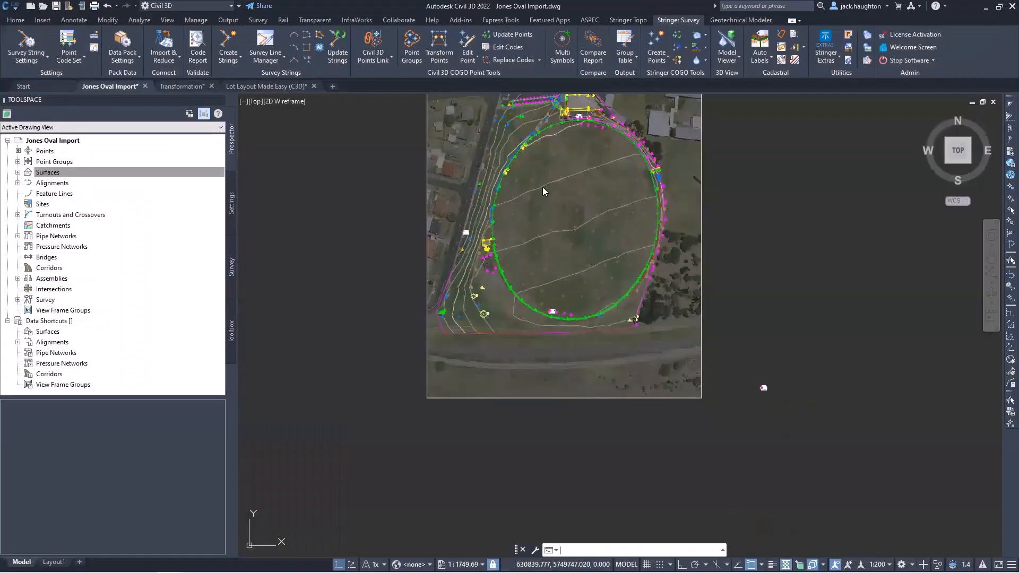
{"action": "scroll", "coordinate": [622, 296], "scroll_direction": "up", "scroll_amount": 6}
{"action": "mouse_move", "coordinate": [484, 293]}
{"action": "middle_mouse_down"}
{"action": "mouse_move", "coordinate": [746, 264]}
{"action": "mouse_move", "coordinate": [742, 278]}
{"action": "middle_mouse_up"}
{"action": "scroll", "coordinate": [743, 278], "scroll_direction": "down", "scroll_amount": 3}
{"action": "middle_click_drag", "start_coordinate": [378, 248], "coordinate": [429, 327]}
{"action": "scroll", "coordinate": [497, 234], "scroll_direction": "up", "scroll_amount": 6}
{"action": "scroll", "coordinate": [549, 199], "scroll_direction": "down", "scroll_amount": 2}
{"action": "middle_click_drag", "start_coordinate": [547, 202], "coordinate": [416, 415]}
{"action": "scroll", "coordinate": [417, 415], "scroll_direction": "down", "scroll_amount": 2}
{"action": "middle_click_drag", "start_coordinate": [642, 206], "coordinate": [531, 510]}
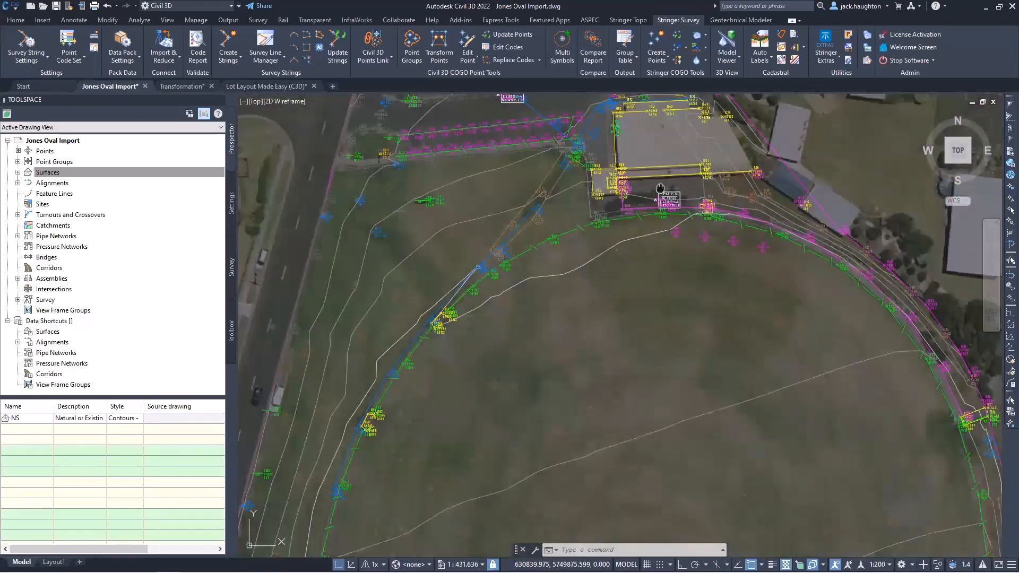
{"action": "middle_click_drag", "start_coordinate": [663, 147], "coordinate": [655, 204]}
{"action": "scroll", "coordinate": [655, 204], "scroll_direction": "up", "scroll_amount": 2}
{"action": "scroll", "coordinate": [655, 204], "scroll_direction": "down", "scroll_amount": 6}
{"action": "mouse_move", "coordinate": [709, 425]}
{"action": "middle_mouse_down"}
{"action": "mouse_move", "coordinate": [675, 341]}
{"action": "mouse_move", "coordinate": [659, 330]}
{"action": "middle_mouse_up"}
{"action": "middle_click_drag", "start_coordinate": [591, 281], "coordinate": [581, 287]}
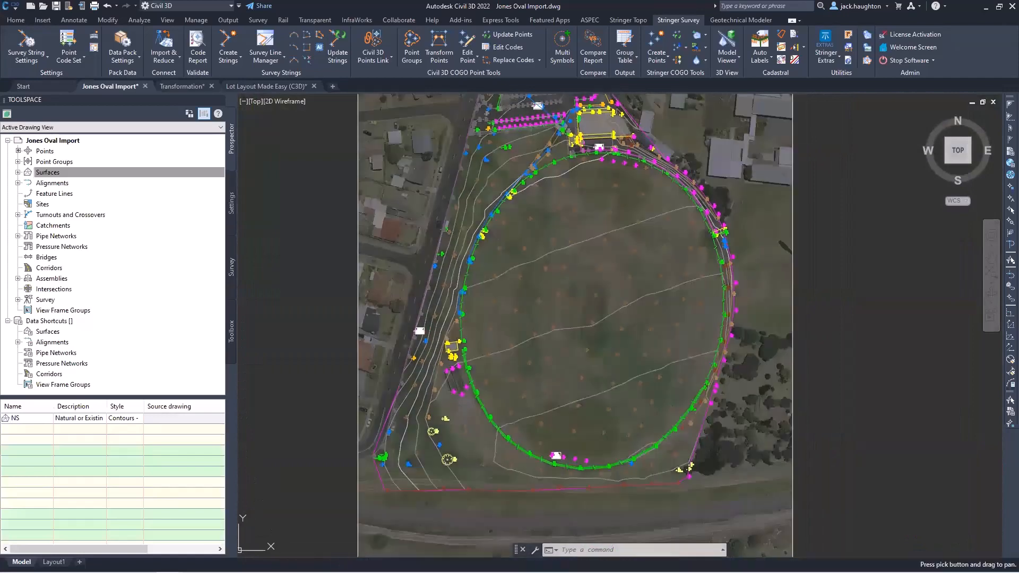
Review the point list of the Contourable (Civil 3D) point group and the bulk edits available for its selected points.
{"action": "left_click", "coordinate": [410, 61]}
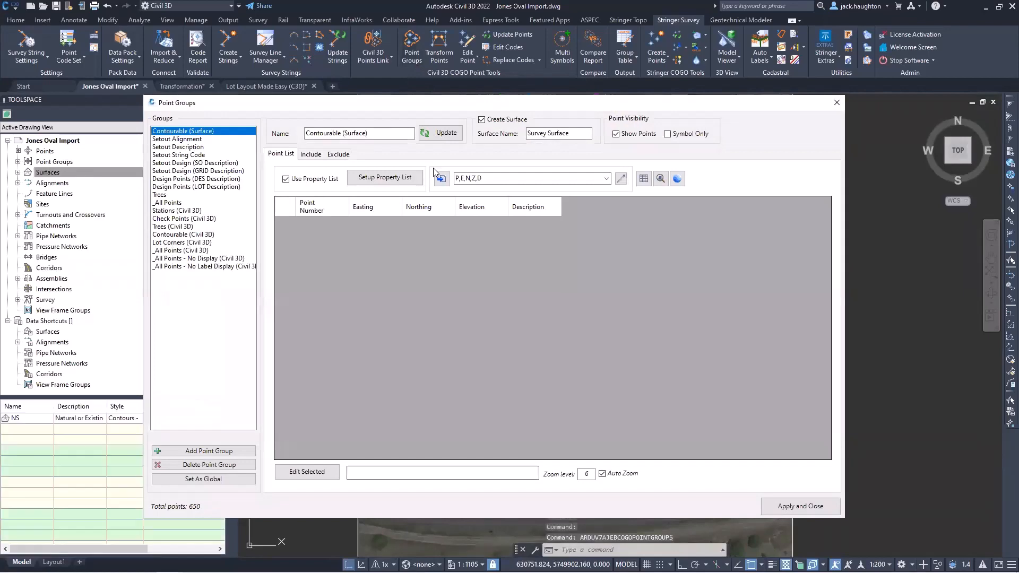
{"action": "left_click", "coordinate": [194, 235]}
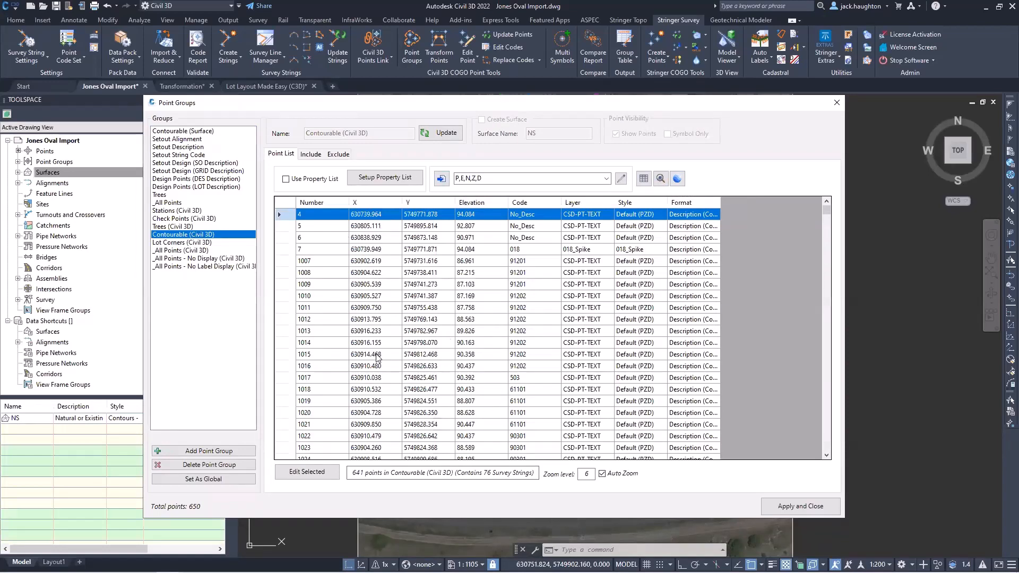
{"action": "left_click", "coordinate": [308, 472]}
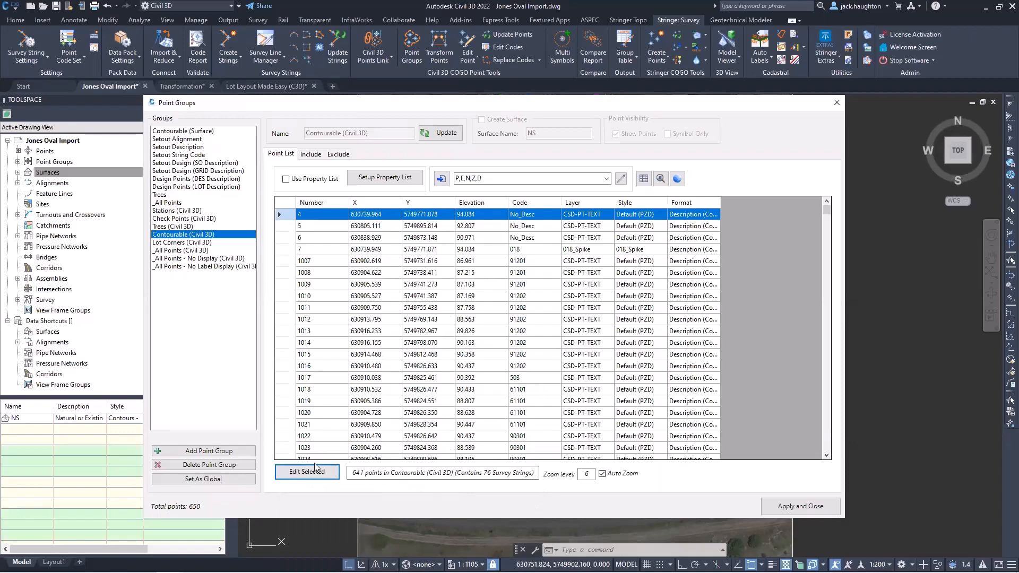
{"action": "mouse_move", "coordinate": [326, 467]}
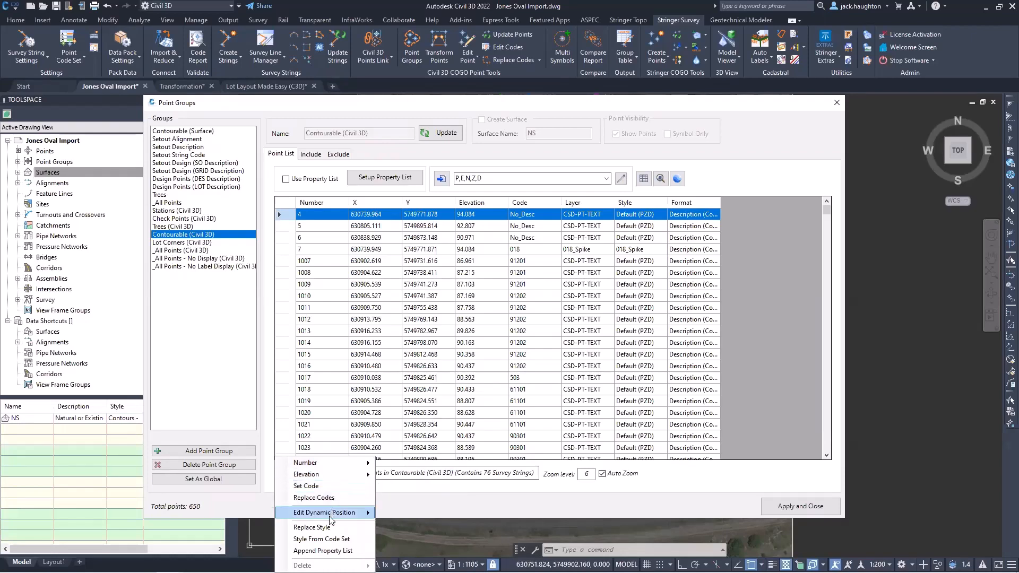
{"action": "mouse_move", "coordinate": [333, 517]}
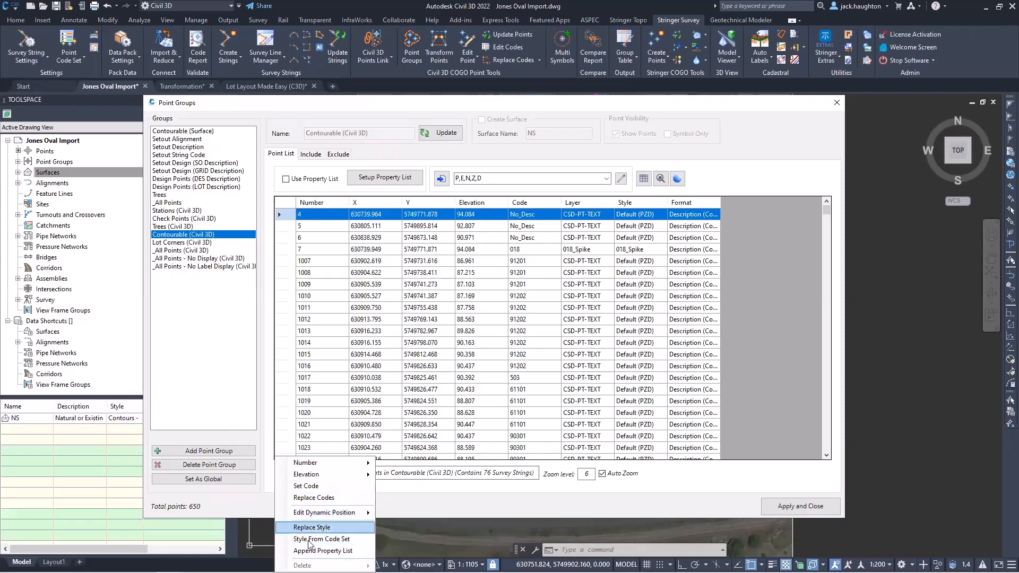
{"action": "left_click", "coordinate": [763, 183]}
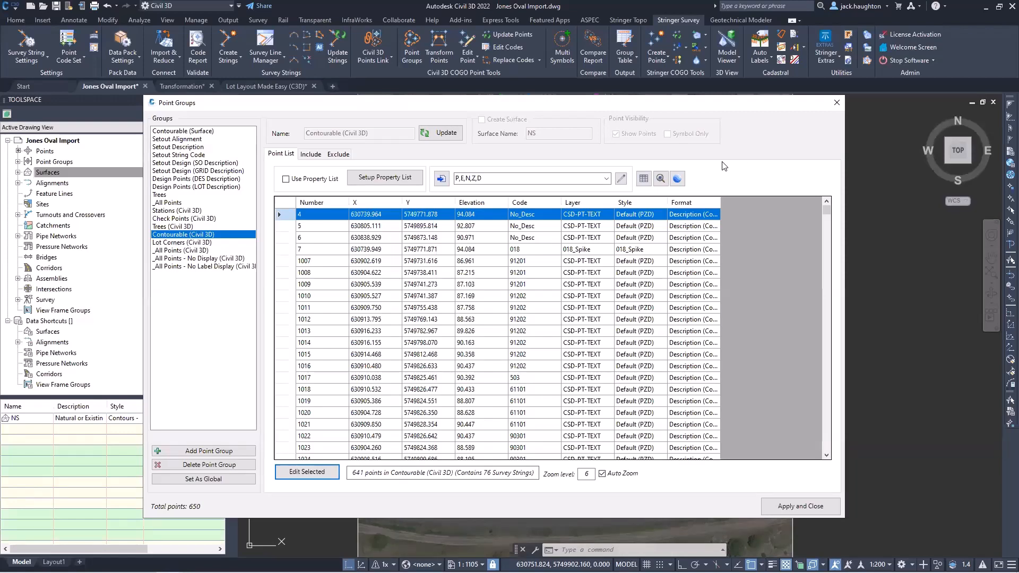
{"action": "left_click", "coordinate": [836, 102]}
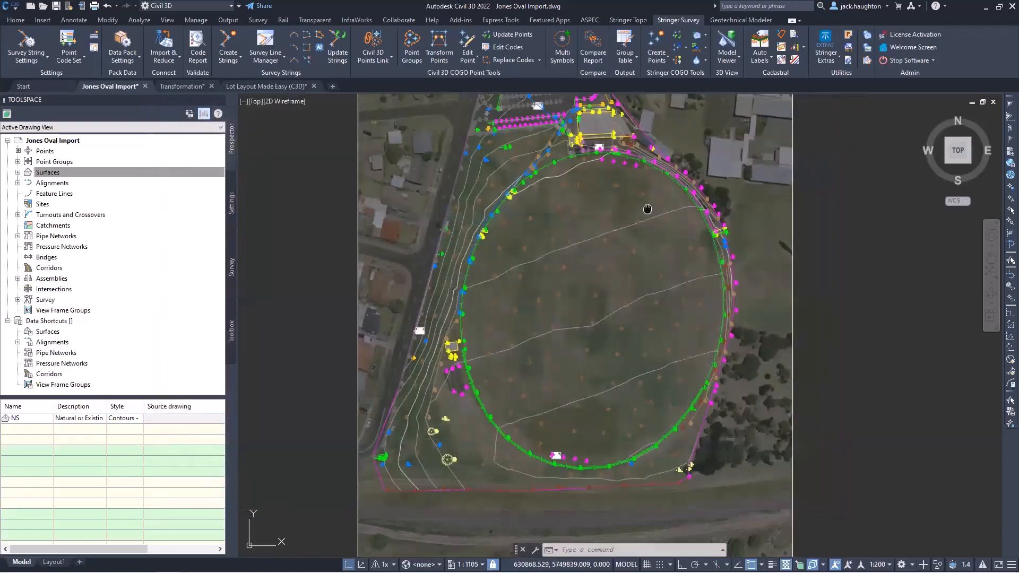
Examine tree points 1246 and 1247 southwest of the oval, including their symbols, codes and parameters.
{"action": "scroll", "coordinate": [663, 218], "scroll_direction": "down", "scroll_amount": 3}
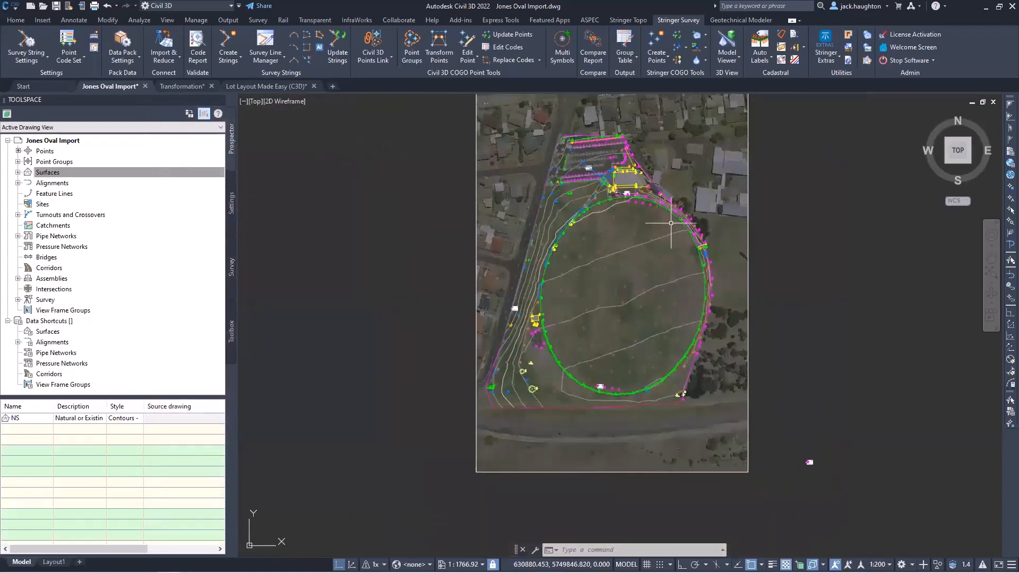
{"action": "mouse_move", "coordinate": [601, 257]}
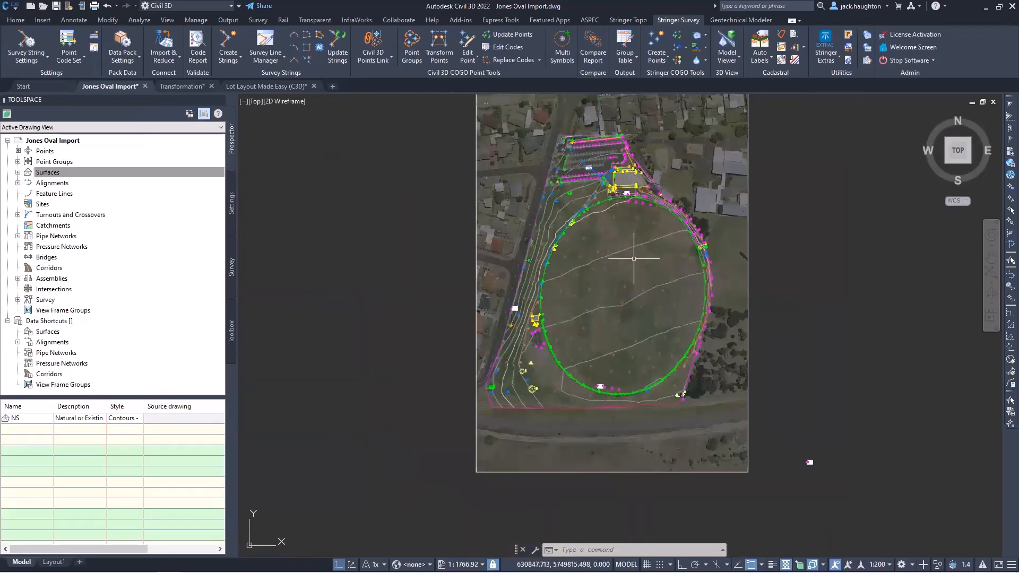
{"action": "middle_click_drag", "start_coordinate": [549, 186], "coordinate": [557, 244]}
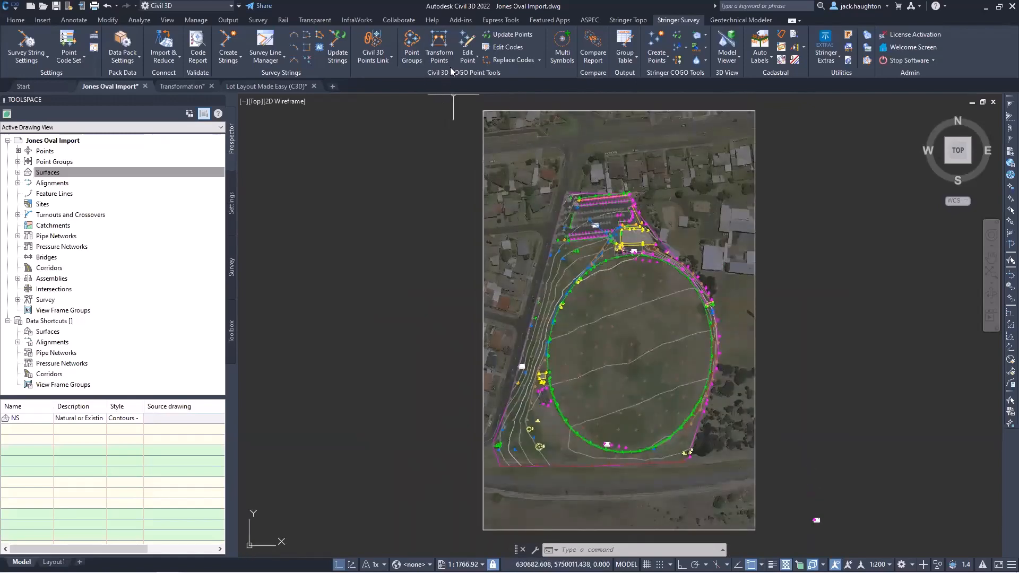
{"action": "left_click", "coordinate": [564, 51]}
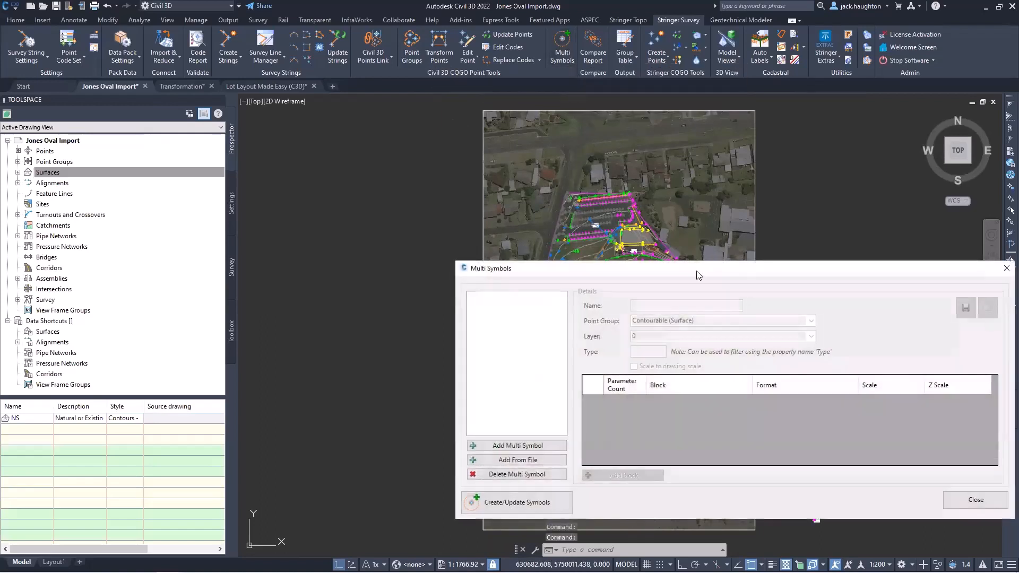
{"action": "left_click_drag", "start_coordinate": [703, 273], "coordinate": [439, 137]}
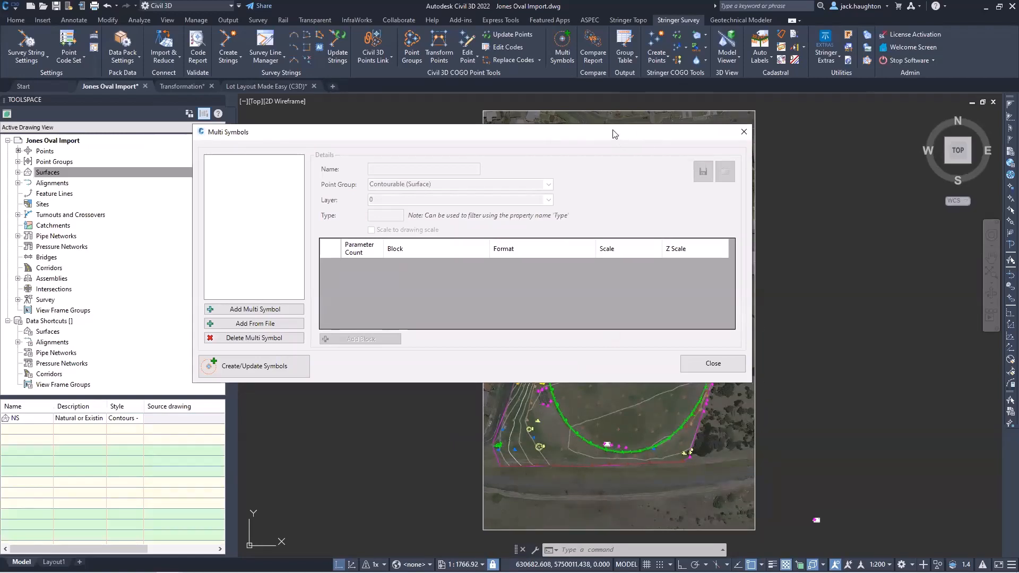
{"action": "left_click_drag", "start_coordinate": [615, 133], "coordinate": [452, 42]}
{"action": "scroll", "coordinate": [538, 448], "scroll_direction": "up", "scroll_amount": 3}
{"action": "scroll", "coordinate": [537, 448], "scroll_direction": "up", "scroll_amount": 1}
{"action": "scroll", "coordinate": [534, 210], "scroll_direction": "up", "scroll_amount": 1}
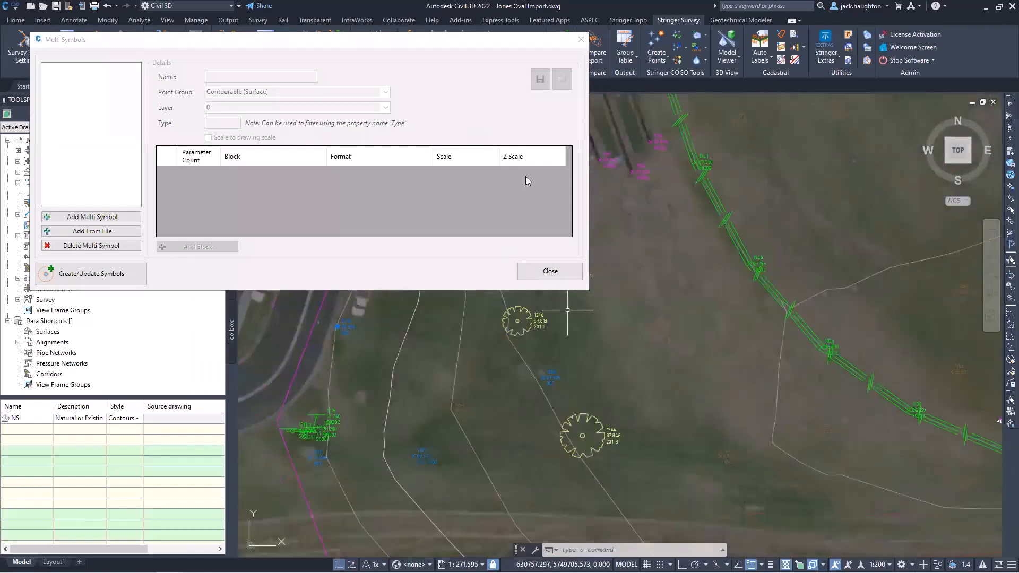
{"action": "left_click", "coordinate": [562, 270]}
{"action": "scroll", "coordinate": [566, 271], "scroll_direction": "up", "scroll_amount": 2}
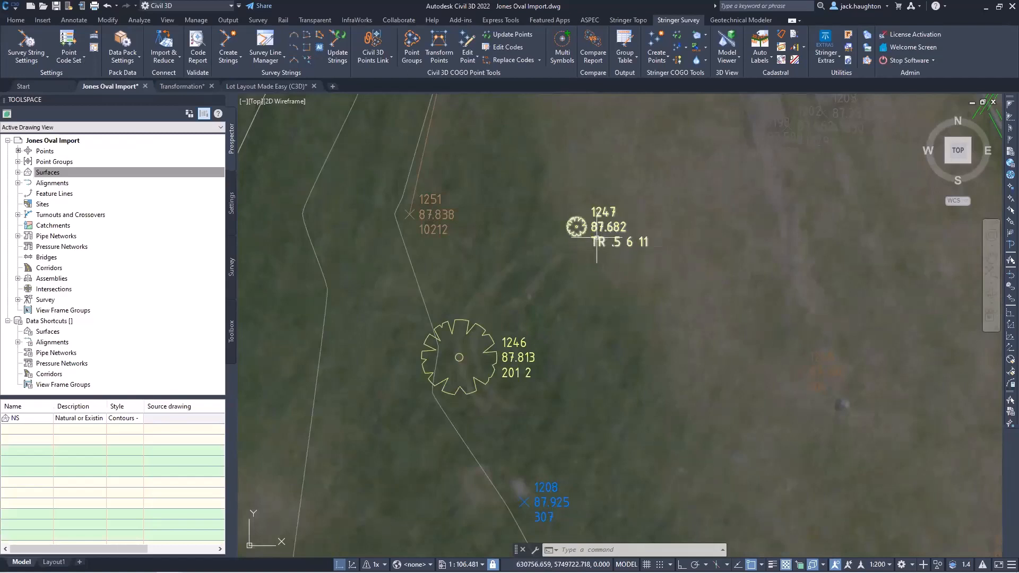
{"action": "mouse_move", "coordinate": [595, 243]}
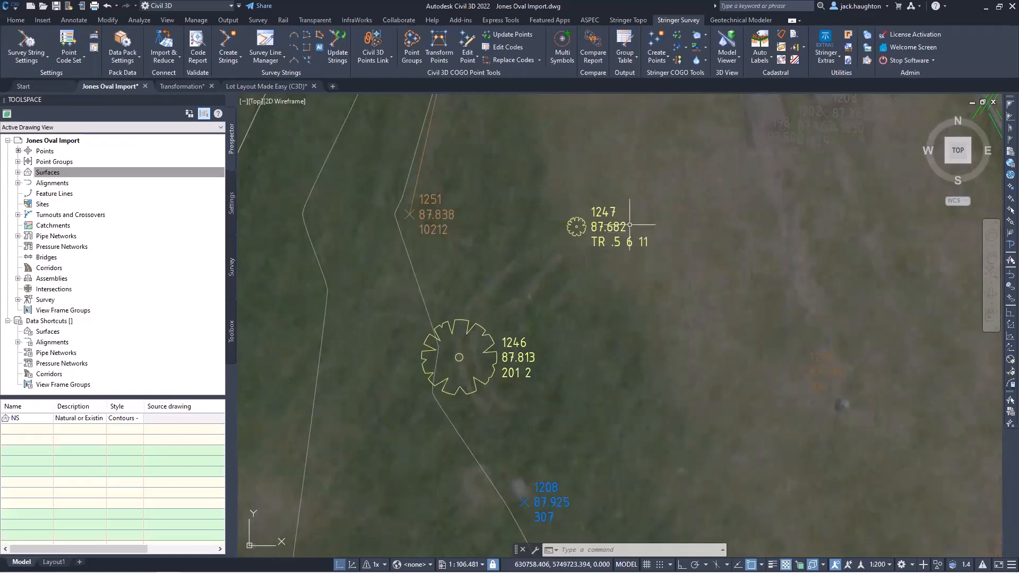
{"action": "mouse_move", "coordinate": [573, 215]}
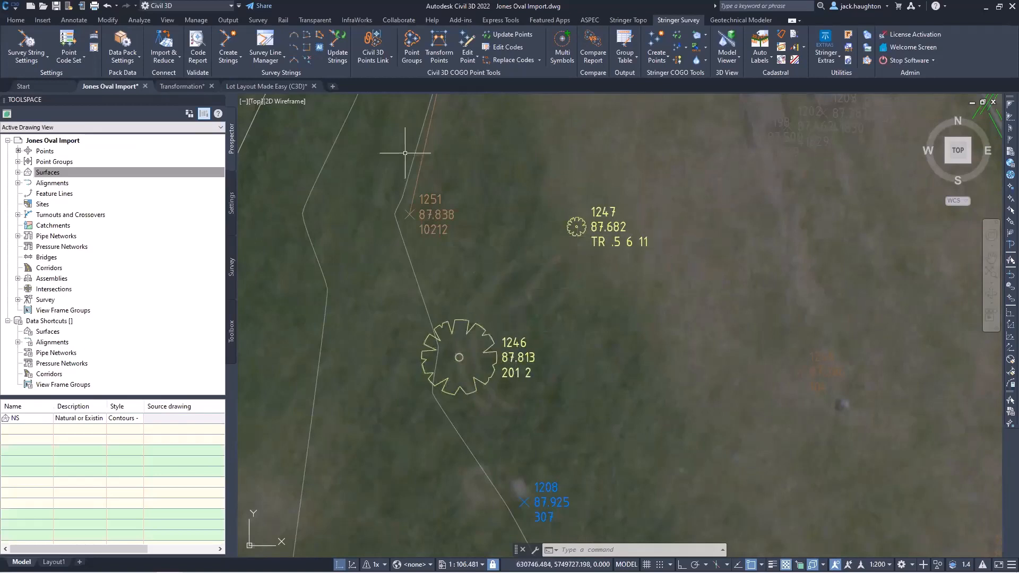
Load the multi symbol definition from the file Trees-by Radius (2D Blocks).msf.
{"action": "left_click", "coordinate": [571, 36]}
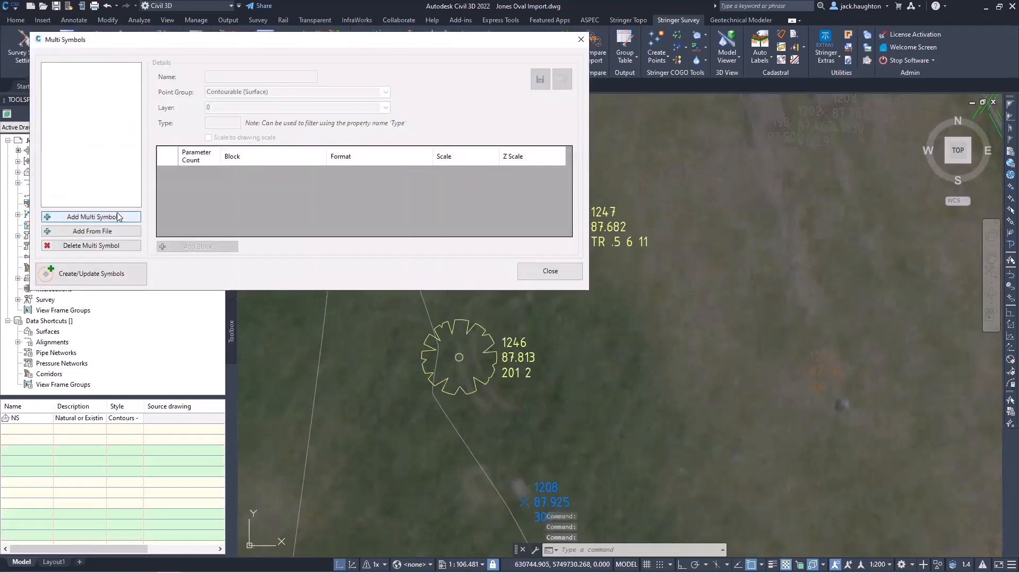
{"action": "left_click", "coordinate": [109, 230]}
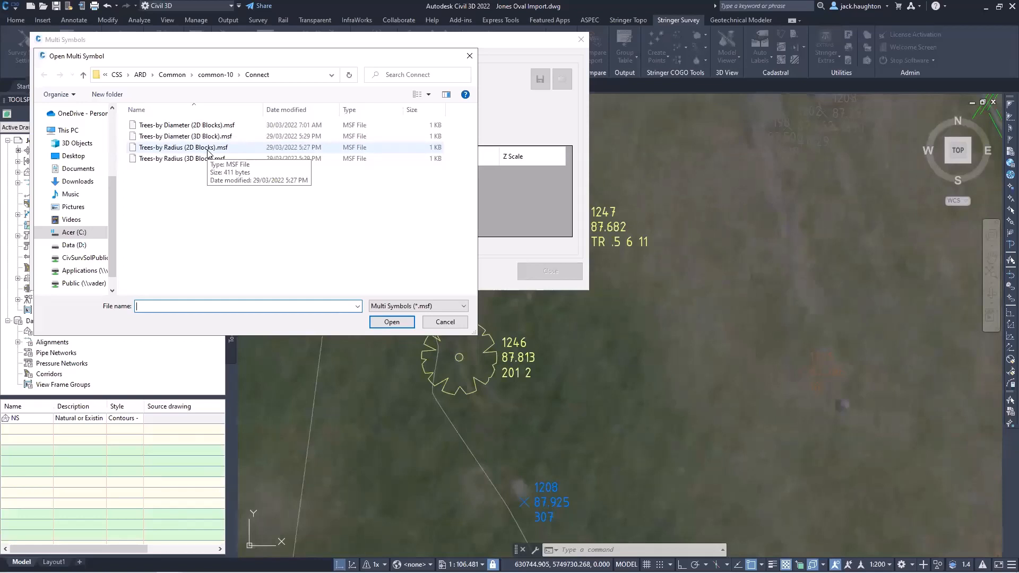
{"action": "double_click", "coordinate": [202, 147]}
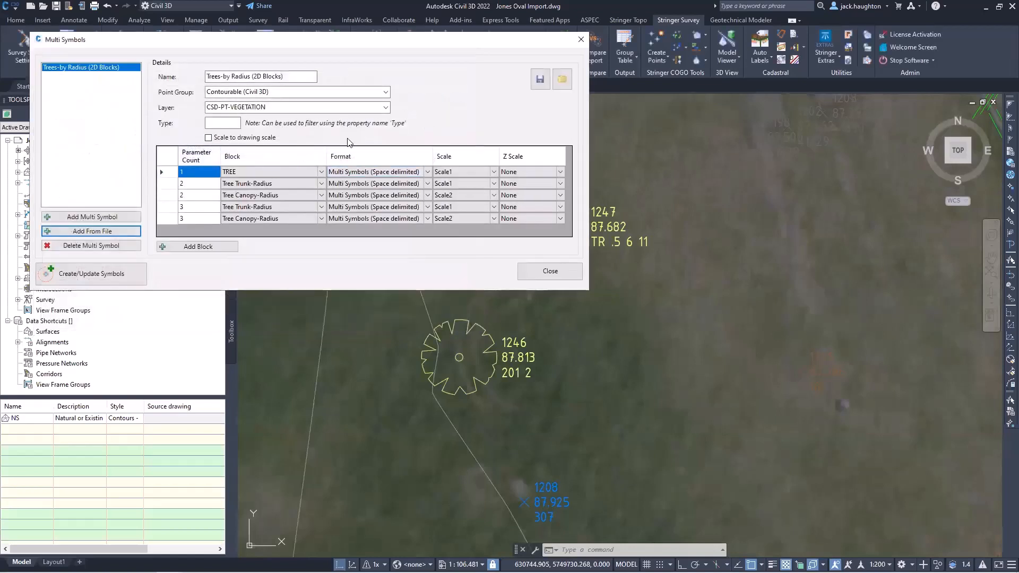
{"action": "left_click_drag", "start_coordinate": [267, 49], "coordinate": [277, 27]}
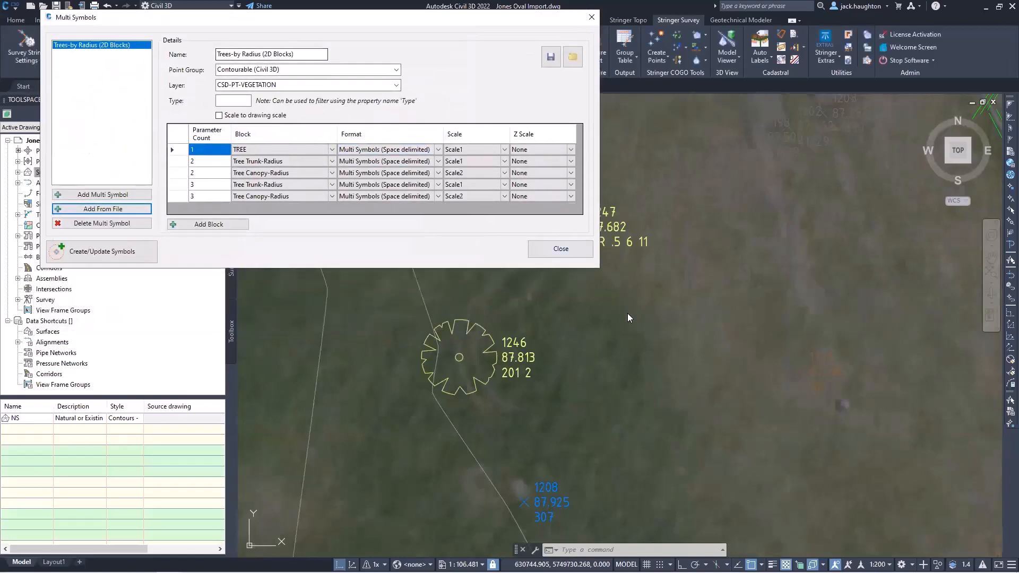
{"action": "mouse_move", "coordinate": [540, 276]}
{"action": "middle_mouse_down"}
{"action": "mouse_move", "coordinate": [627, 293]}
{"action": "mouse_move", "coordinate": [648, 310]}
{"action": "middle_mouse_up"}
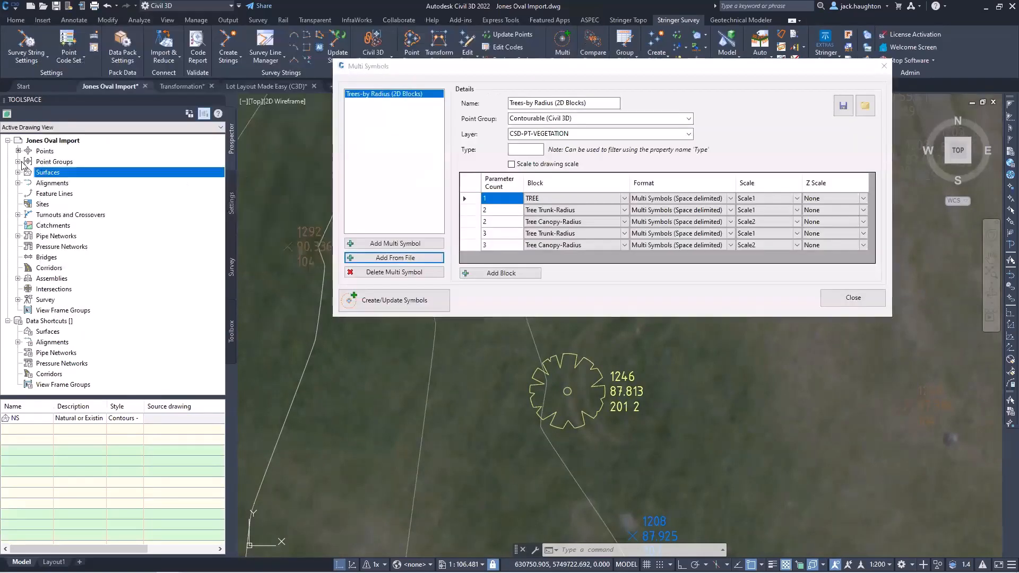
Update the Trees point group in the drawing so that it picks up the surveyed tree points.
{"action": "left_click", "coordinate": [17, 161]}
{"action": "left_click", "coordinate": [67, 205]}
{"action": "right_click", "coordinate": [73, 206]}
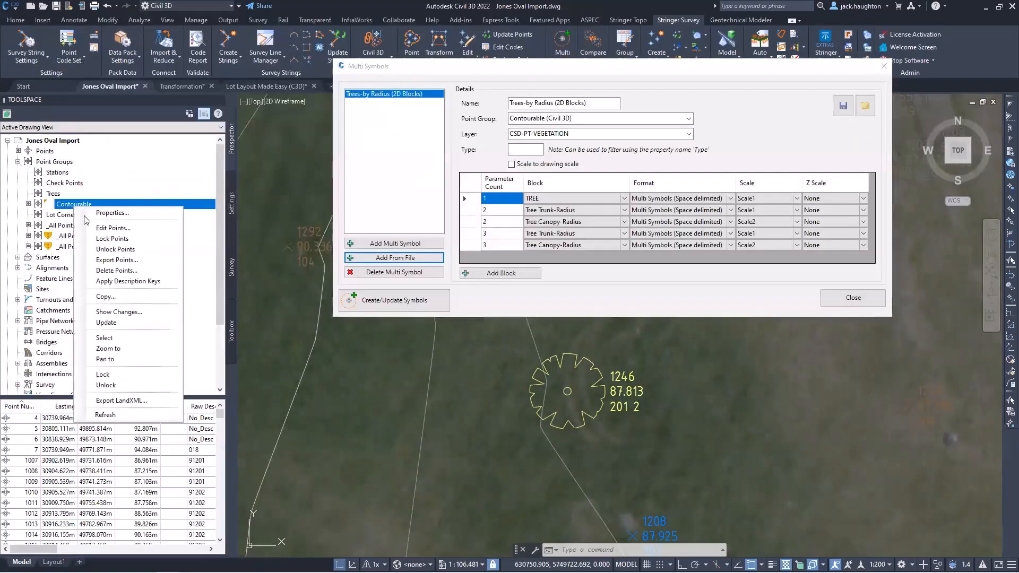
{"action": "left_click", "coordinate": [54, 207]}
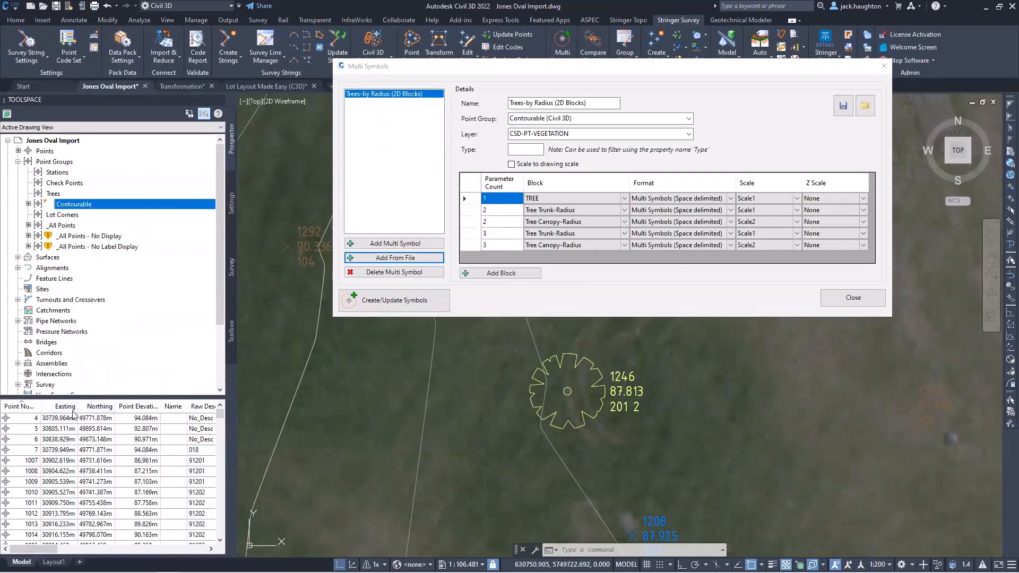
{"action": "left_click", "coordinate": [62, 196]}
{"action": "right_click", "coordinate": [67, 194]}
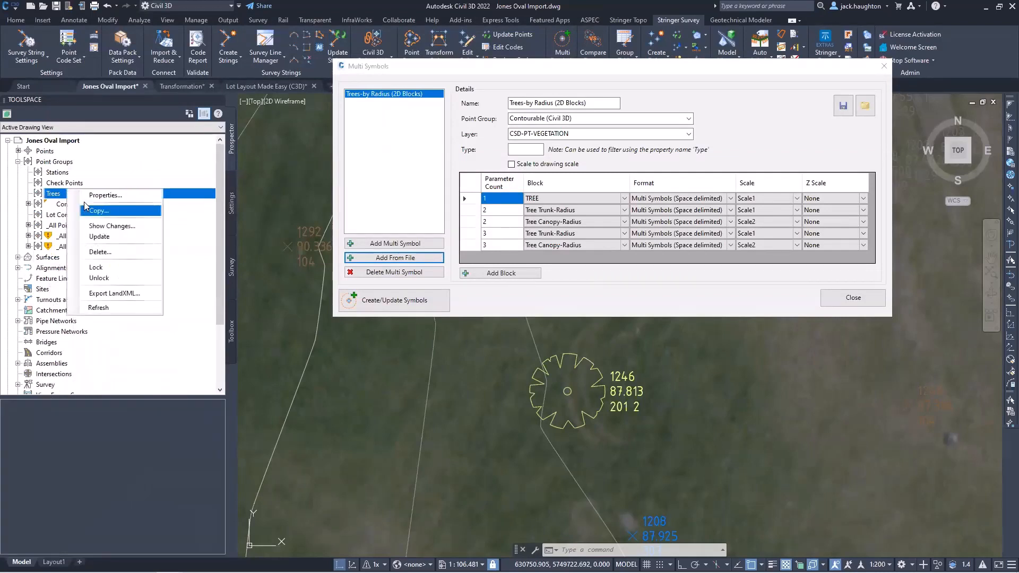
{"action": "left_click", "coordinate": [98, 237]}
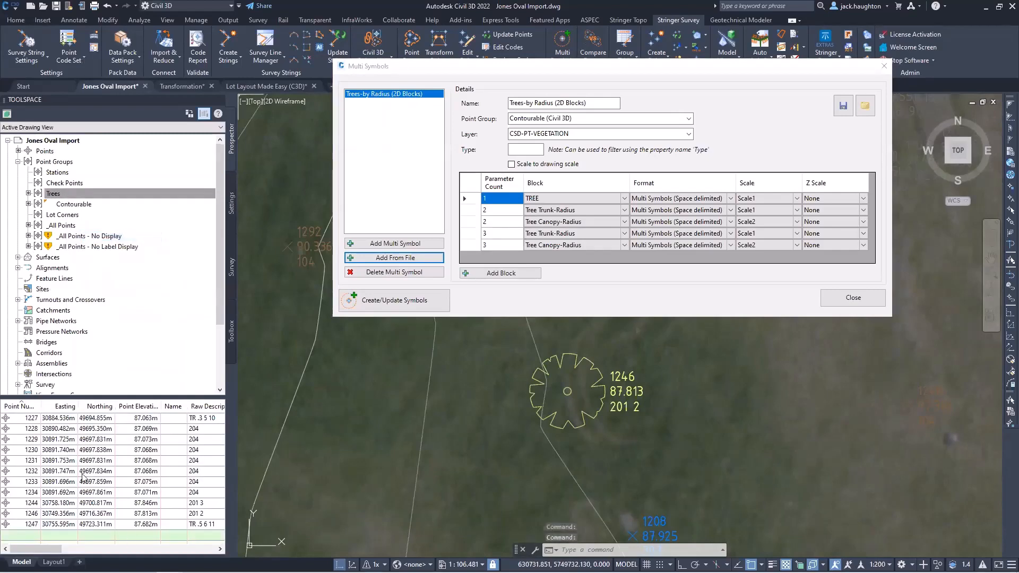
Assign the Trees-by Radius (2D Blocks) multi symbol to the Trees (Civil 3D) point group.
{"action": "left_click", "coordinate": [511, 73]}
{"action": "left_click_drag", "start_coordinate": [511, 73], "coordinate": [203, 115]}
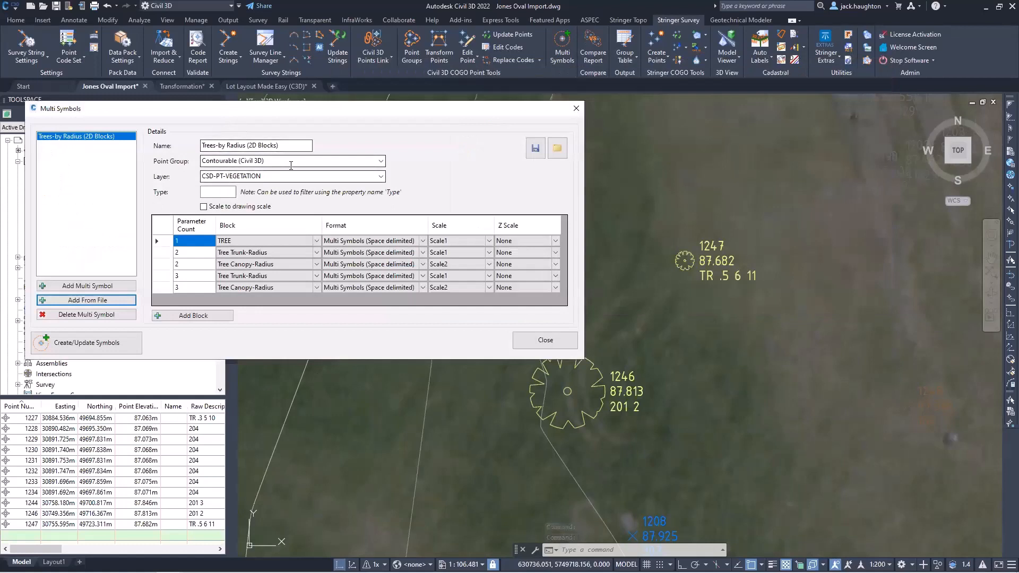
{"action": "left_click", "coordinate": [382, 161]}
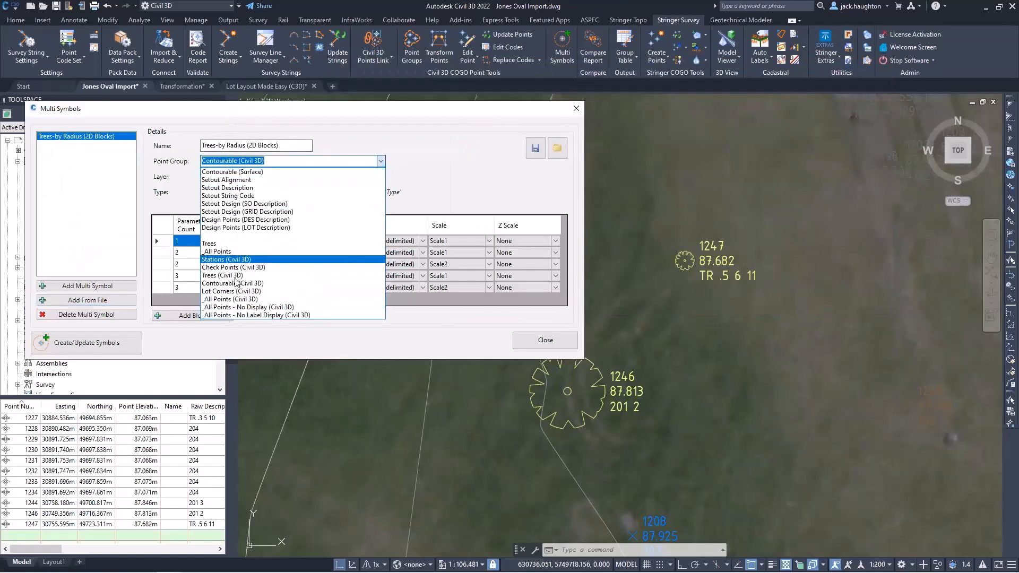
{"action": "left_click", "coordinate": [232, 276]}
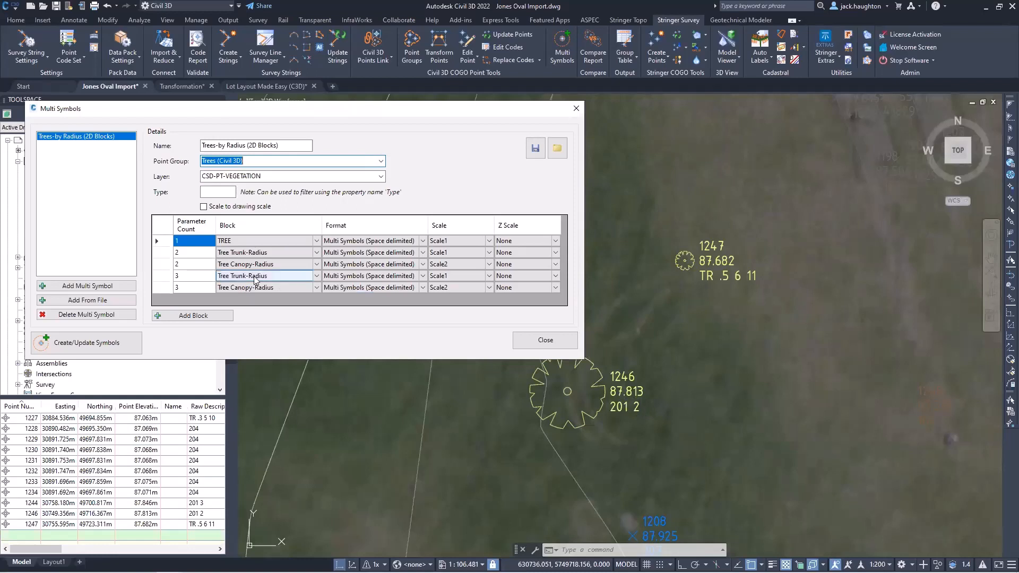
Check the trunk and canopy block rows for two and three parameters and create the tree symbols.
{"action": "left_click", "coordinate": [187, 253]}
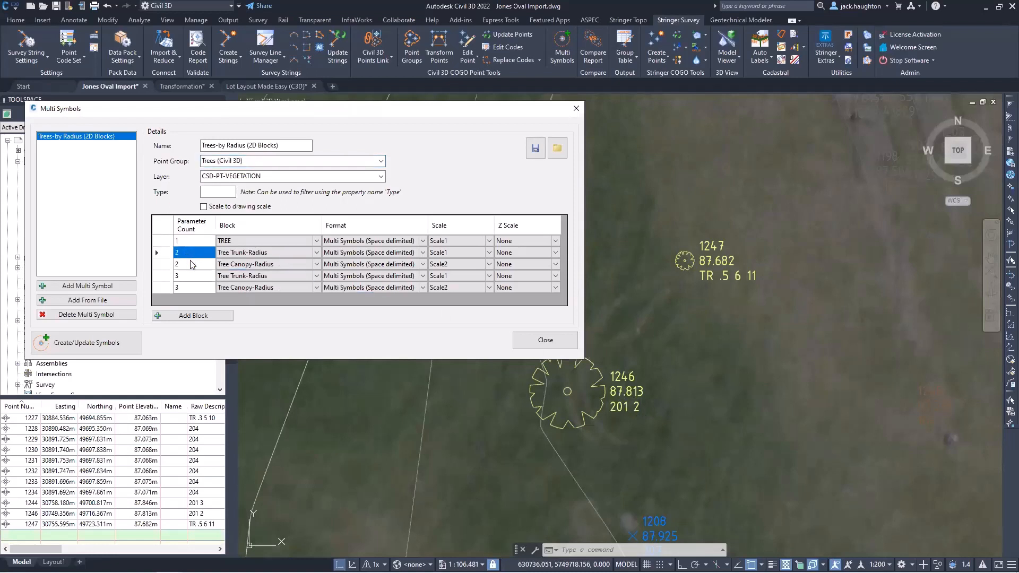
{"action": "left_click", "coordinate": [187, 265]}
{"action": "left_click", "coordinate": [189, 276]}
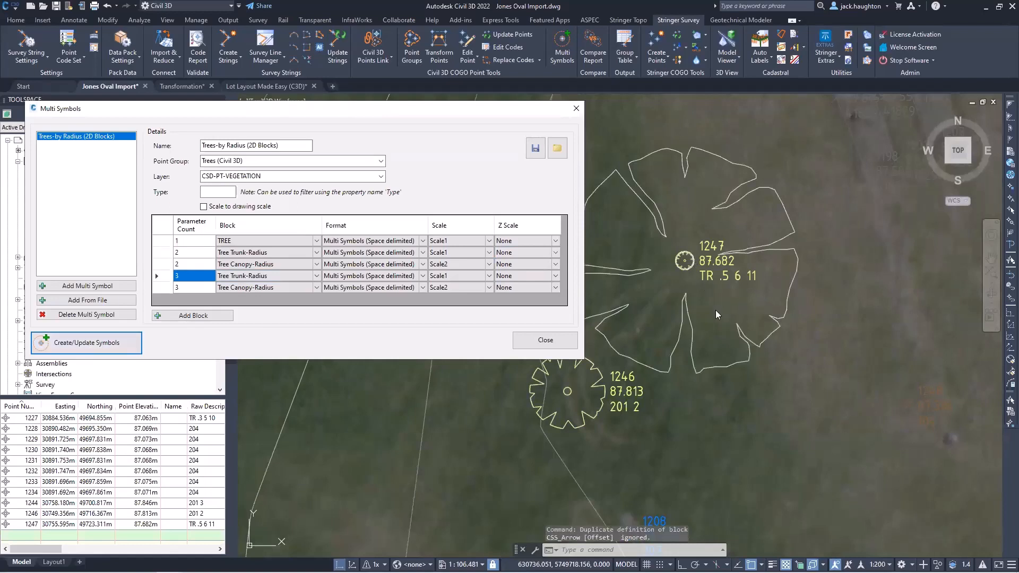
Inspect the trunk and canopy blocks placed on tree points 1247 and 1246.
{"action": "left_click", "coordinate": [684, 261]}
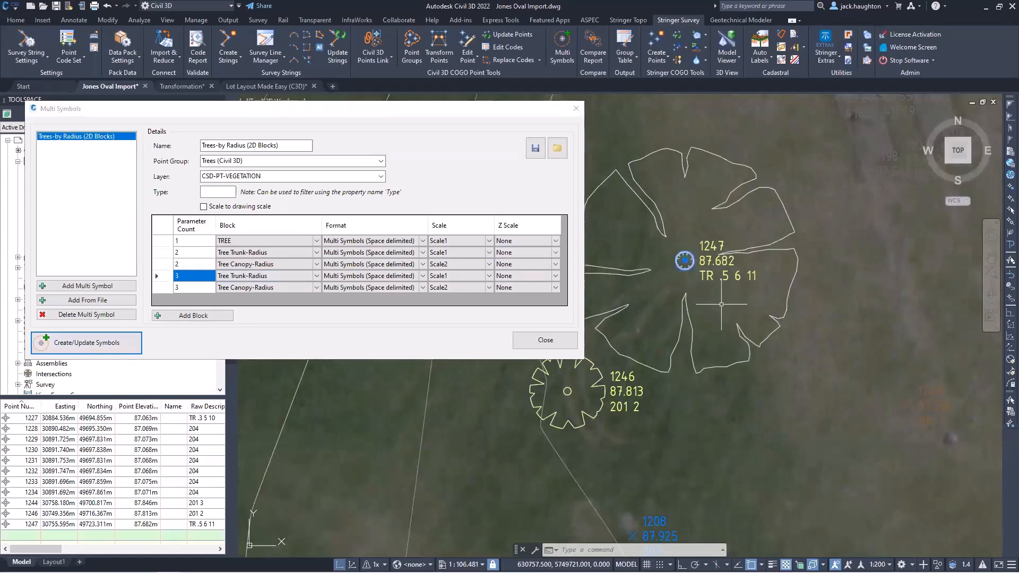
{"action": "key", "text": "Escape"}
{"action": "left_click", "coordinate": [679, 326]}
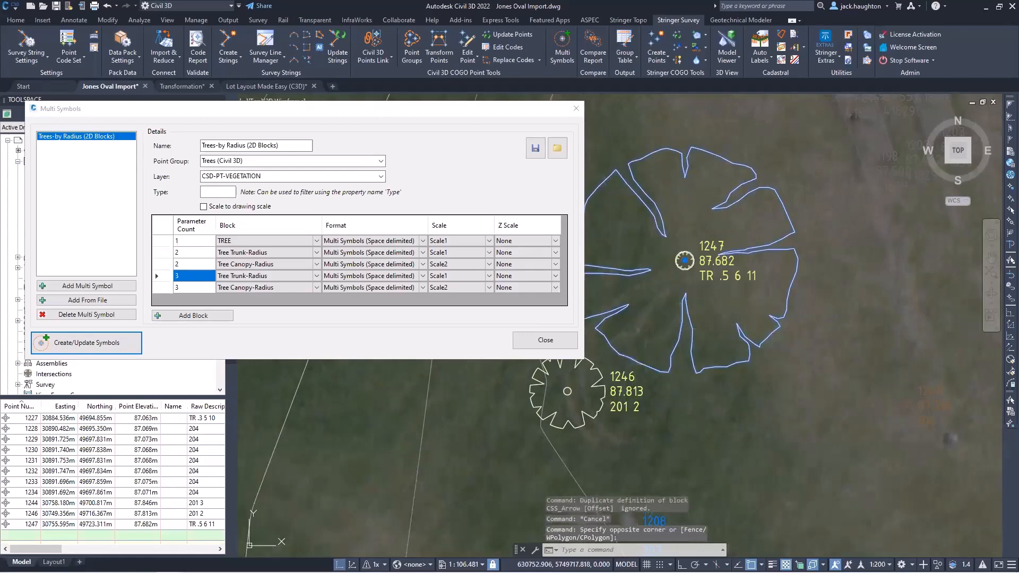
{"action": "middle_click_drag", "start_coordinate": [634, 364], "coordinate": [677, 334]}
{"action": "key", "text": "Escape"}
{"action": "middle_click_drag", "start_coordinate": [689, 382], "coordinate": [717, 356]}
{"action": "left_click", "coordinate": [653, 364]}
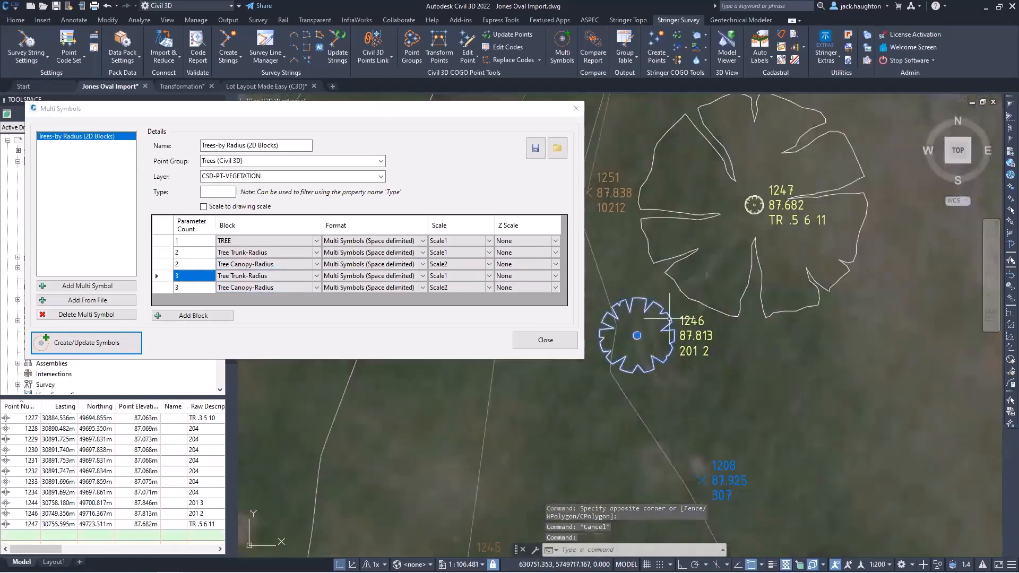
{"action": "key", "text": "Escape"}
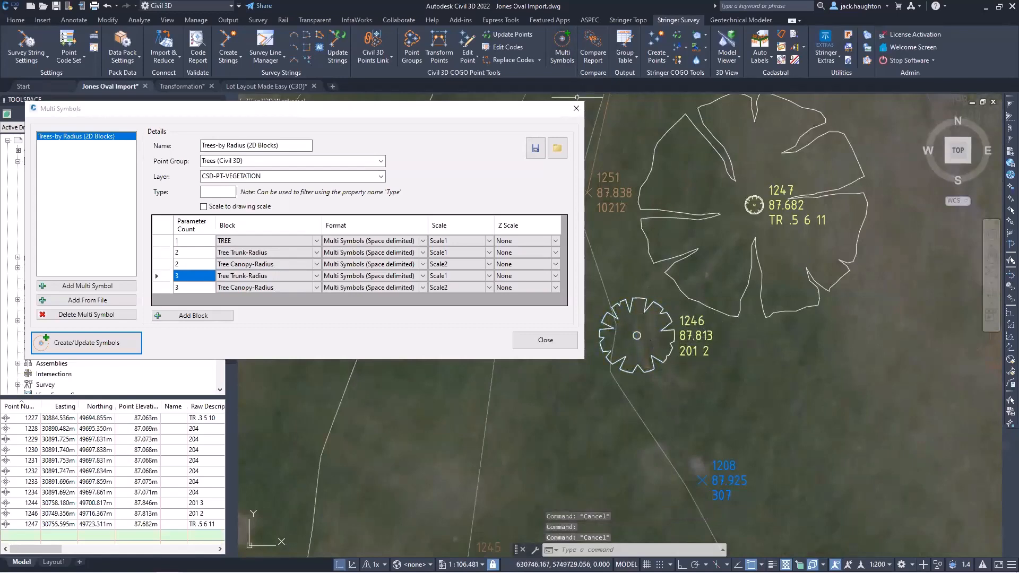
Close the multi symbol settings and check the tree symbols around the whole oval.
{"action": "left_click", "coordinate": [576, 108]}
{"action": "scroll", "coordinate": [859, 289], "scroll_direction": "down", "scroll_amount": 7}
{"action": "mouse_move", "coordinate": [856, 250]}
{"action": "middle_mouse_down"}
{"action": "mouse_move", "coordinate": [574, 239]}
{"action": "mouse_move", "coordinate": [508, 222]}
{"action": "middle_mouse_up"}
{"action": "middle_click_drag", "start_coordinate": [562, 155], "coordinate": [545, 340]}
{"action": "scroll", "coordinate": [546, 340], "scroll_direction": "down", "scroll_amount": 2}
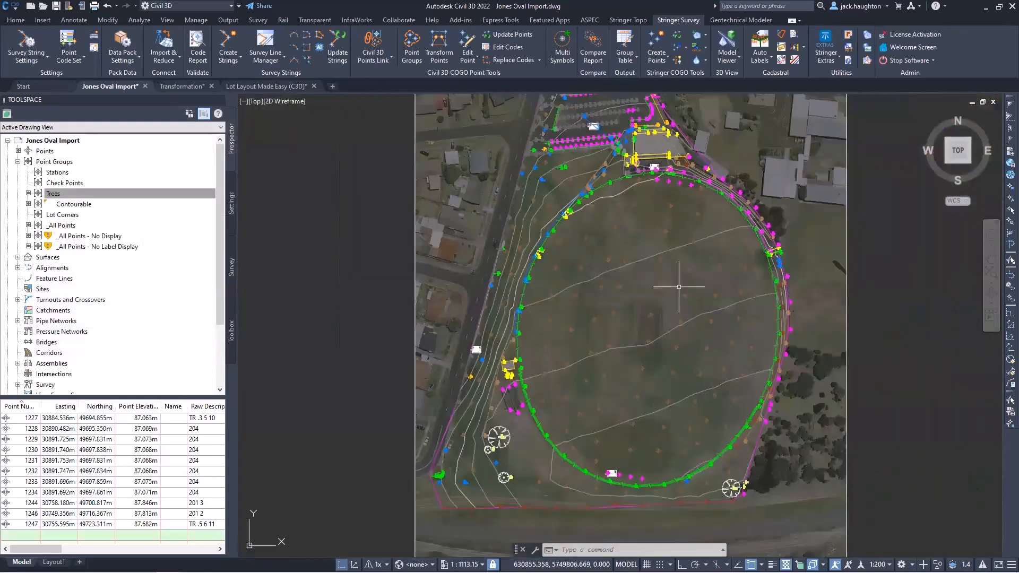
Add a group table named Legend and place it in the empty space to the right of the aerial image.
{"action": "middle_click_drag", "start_coordinate": [680, 229], "coordinate": [448, 269]}
{"action": "left_click", "coordinate": [625, 42]}
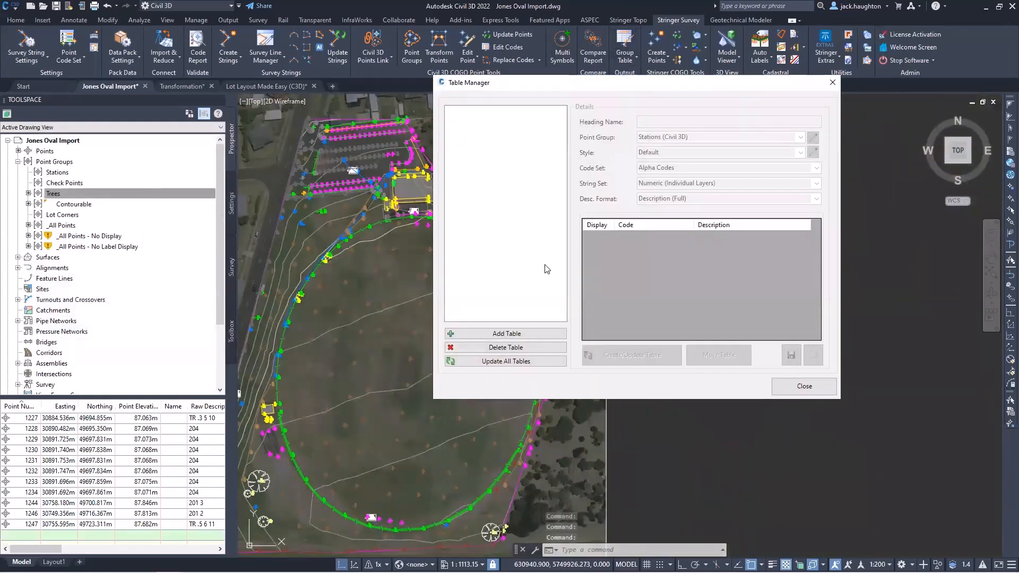
{"action": "left_click", "coordinate": [522, 334]}
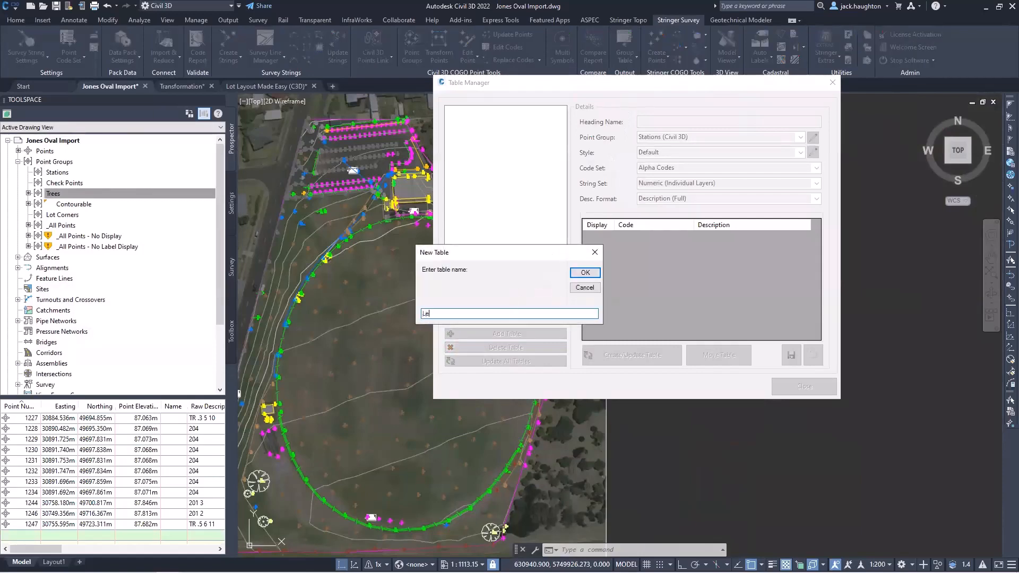
{"action": "left_click", "coordinate": [585, 272]}
{"action": "middle_click_drag", "start_coordinate": [686, 147], "coordinate": [619, 154]}
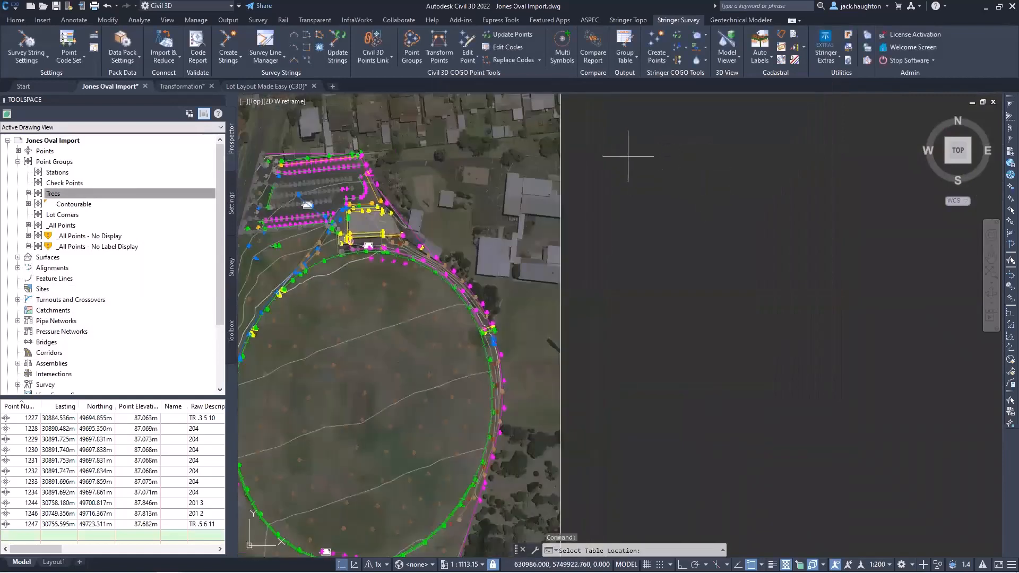
{"action": "scroll", "coordinate": [625, 157], "scroll_direction": "down", "scroll_amount": 2}
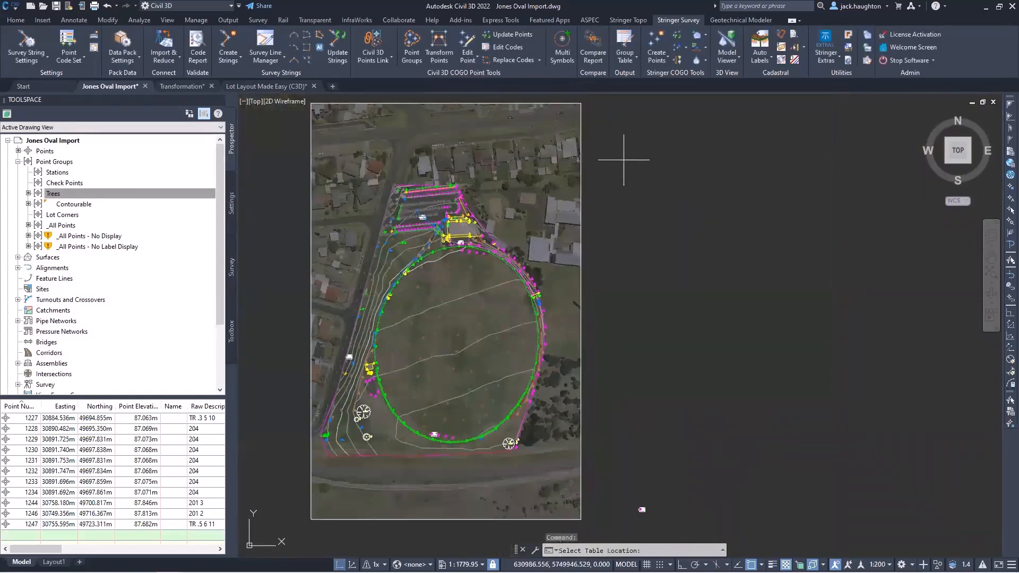
{"action": "left_click", "coordinate": [627, 119]}
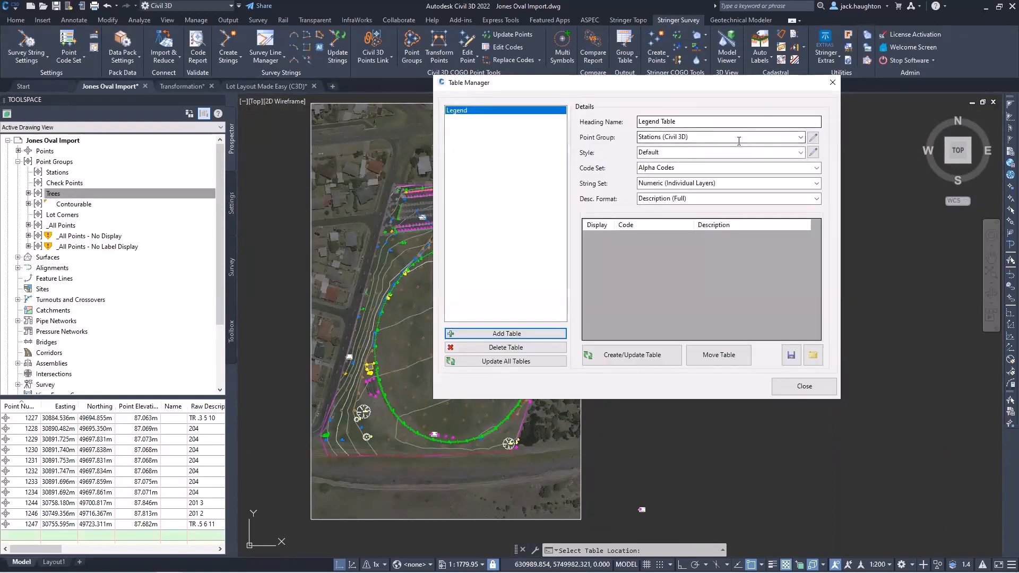
Set the Legend table's point group to Contourable (Civil 3D) and review the available table styles.
{"action": "left_click", "coordinate": [800, 137]}
{"action": "left_click", "coordinate": [687, 173]}
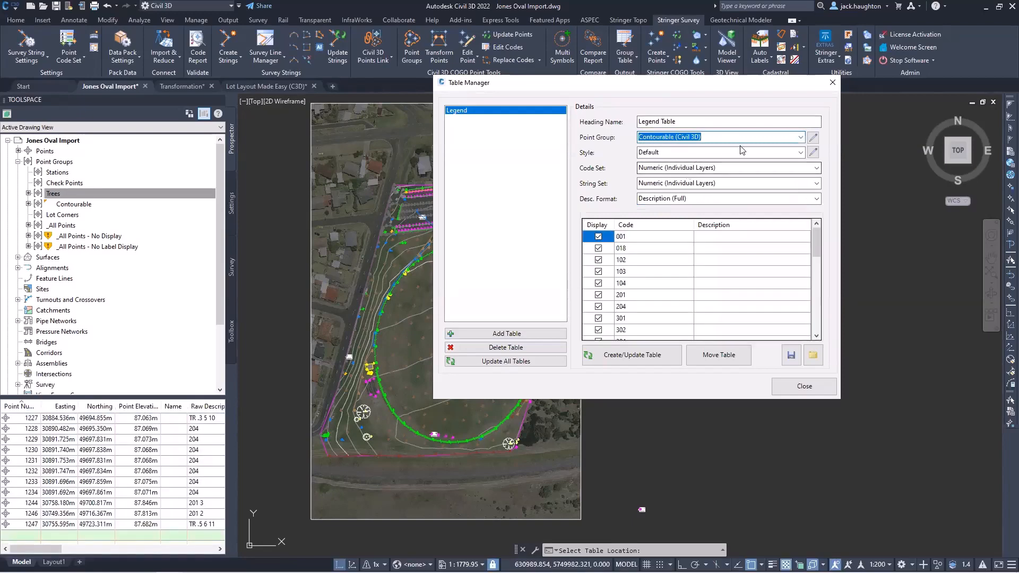
{"action": "left_click", "coordinate": [800, 153]}
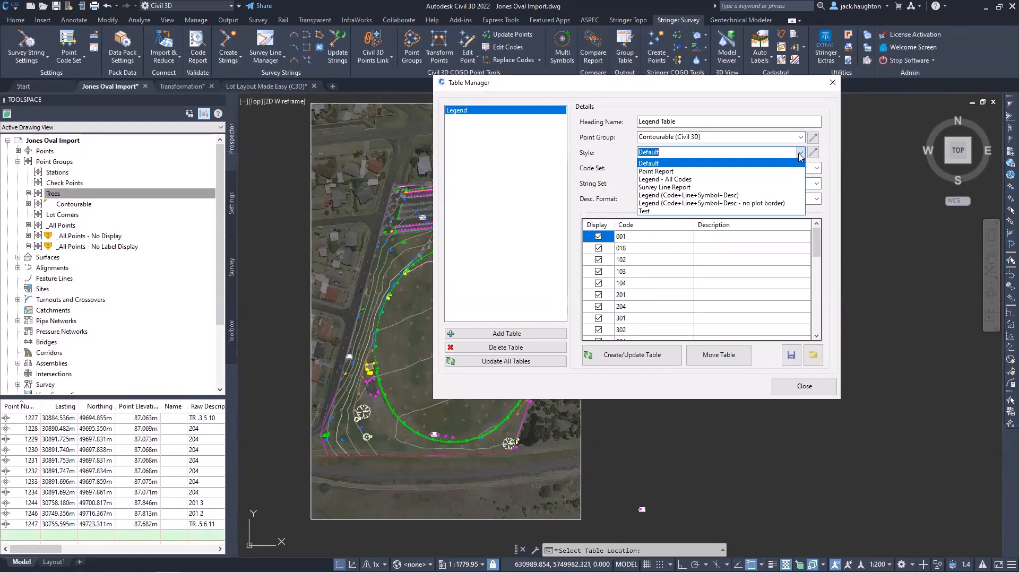
{"action": "left_click", "coordinate": [800, 154]}
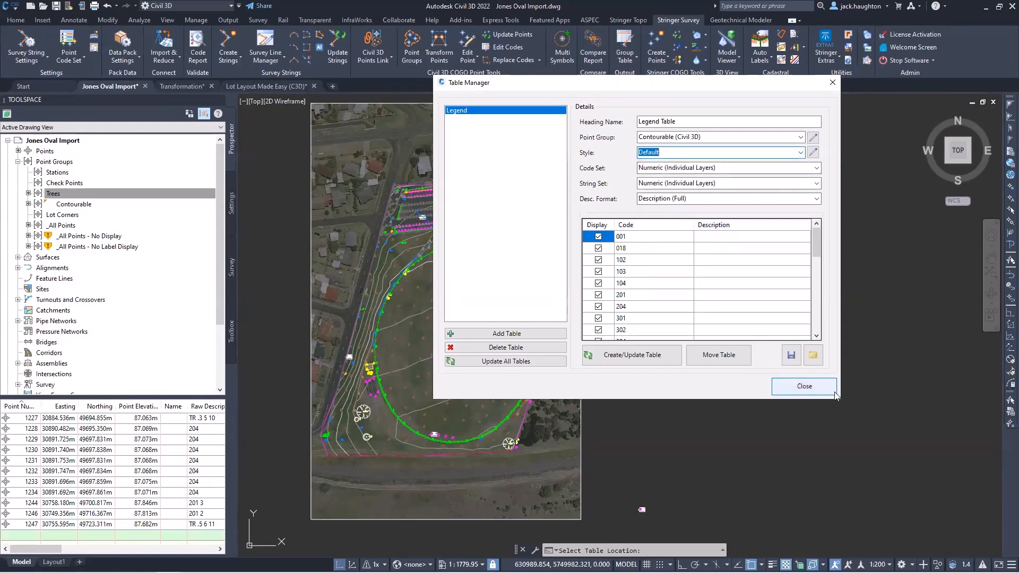
Load the code descriptions from Numeric Codes.desc and create the legend table in the drawing.
{"action": "left_click", "coordinate": [812, 354]}
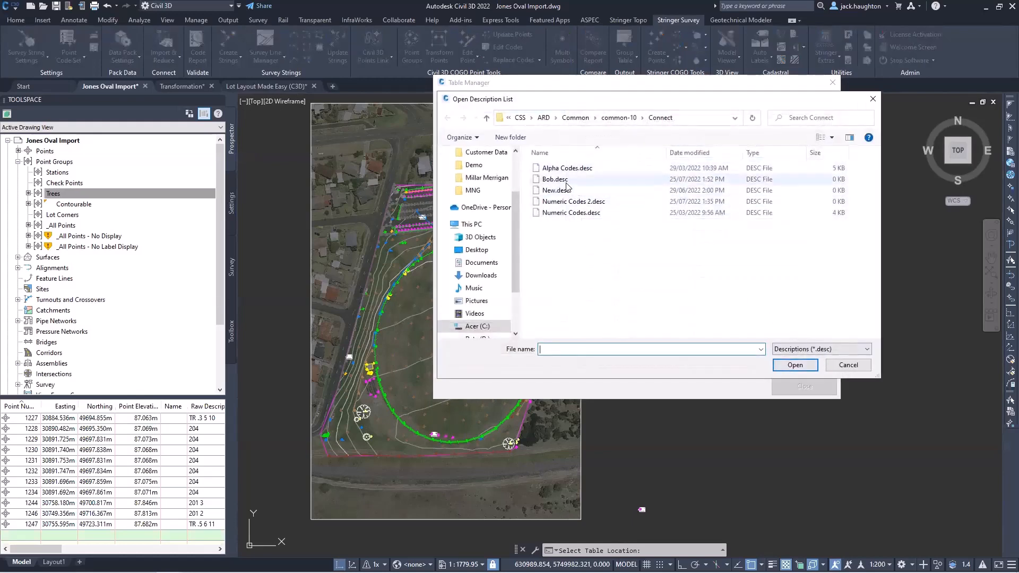
{"action": "double_click", "coordinate": [572, 213]}
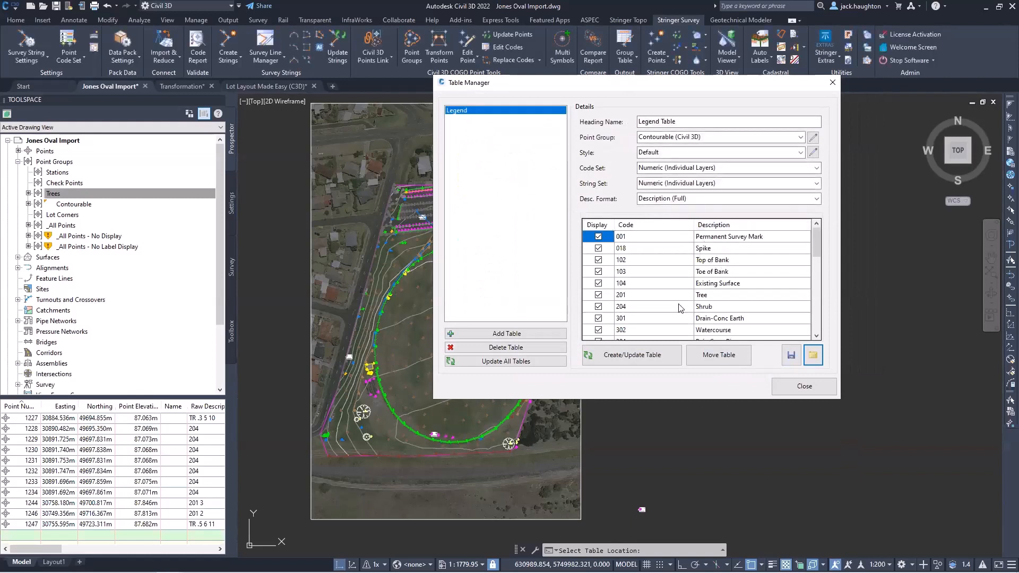
{"action": "left_click", "coordinate": [642, 361]}
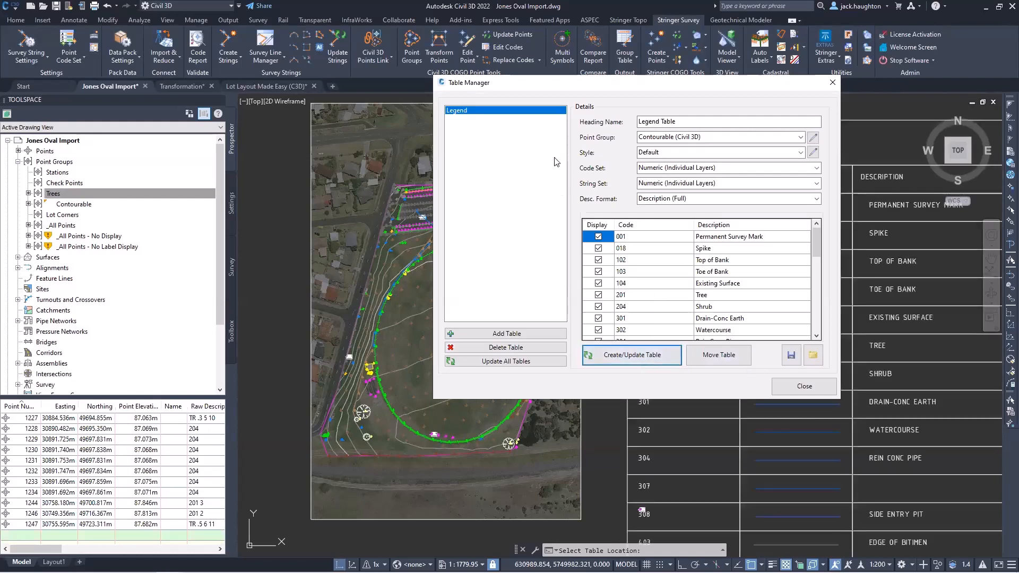
{"action": "left_click_drag", "start_coordinate": [717, 87], "coordinate": [442, 98]}
{"action": "middle_click_drag", "start_coordinate": [908, 264], "coordinate": [826, 256]}
{"action": "middle_click_drag", "start_coordinate": [738, 251], "coordinate": [785, 252]}
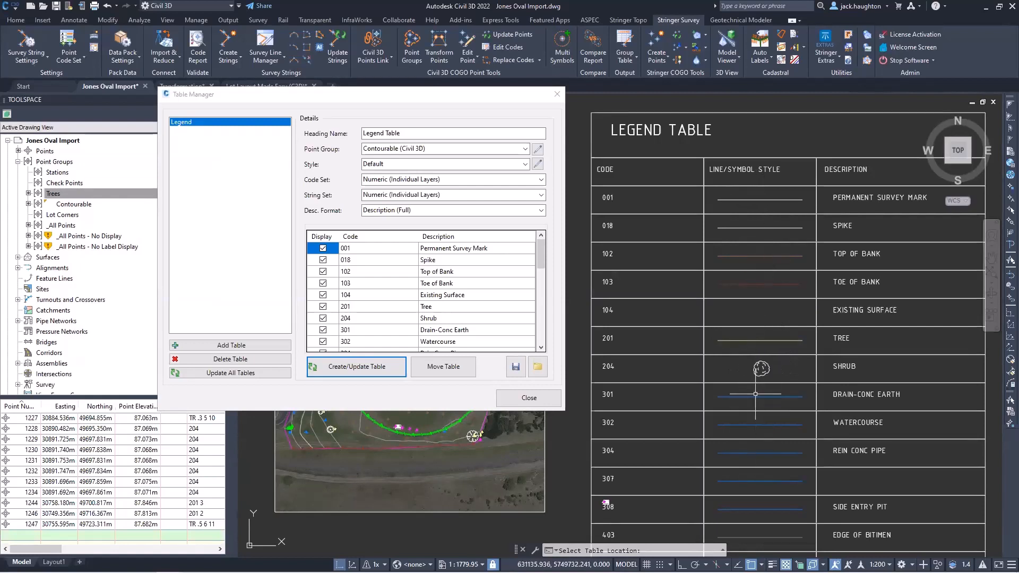
Change the legend table's style to Legend (Code+Line+Symbol+Desc) and update it in the drawing.
{"action": "left_click", "coordinate": [524, 164]}
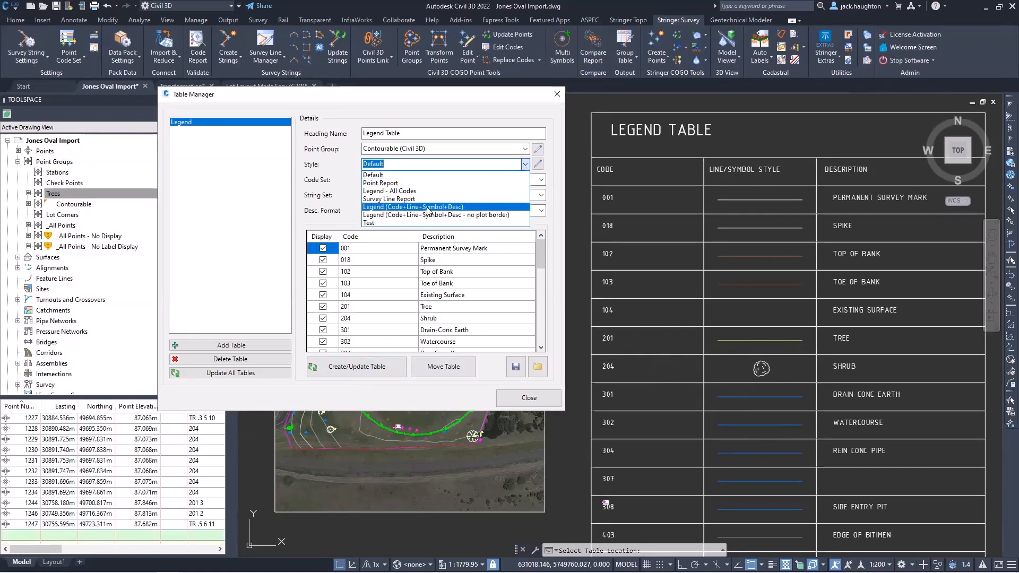
{"action": "left_click", "coordinate": [440, 207]}
{"action": "left_click", "coordinate": [374, 374]}
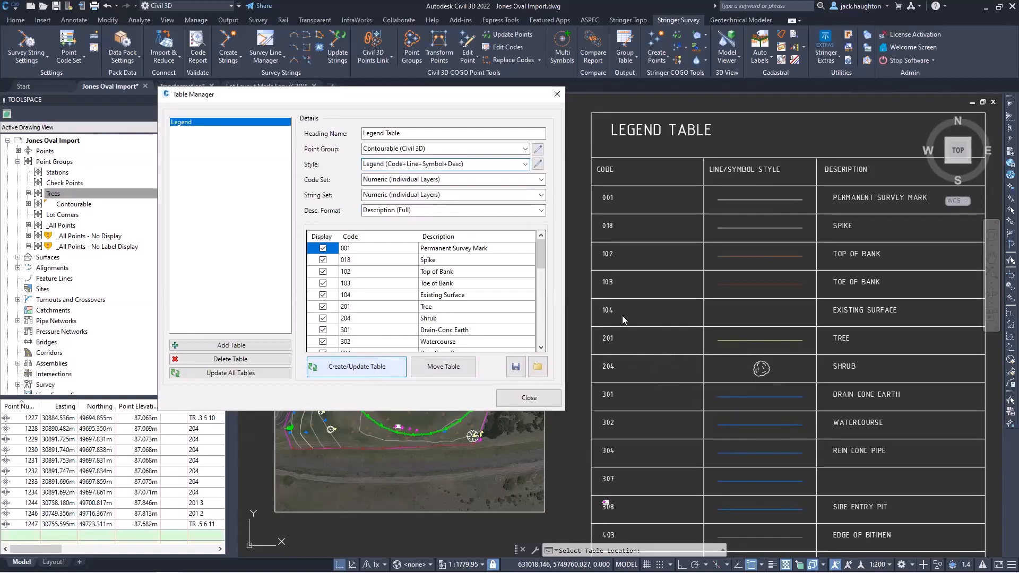
{"action": "scroll", "coordinate": [822, 281], "scroll_direction": "down", "scroll_amount": 2}
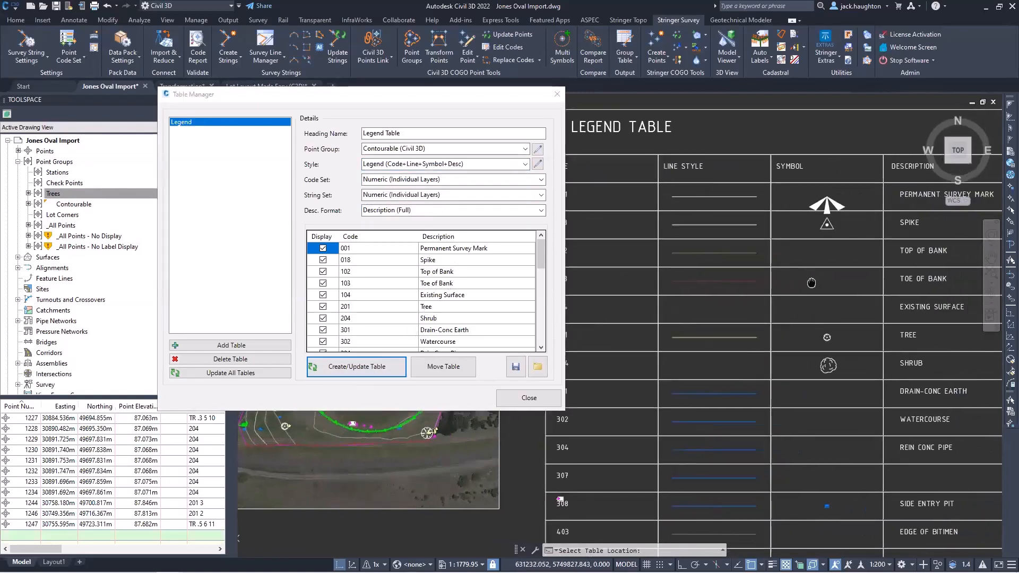
Add a second table named Point Report and locate it just right of the legend table's upper corner.
{"action": "left_click", "coordinate": [217, 346]}
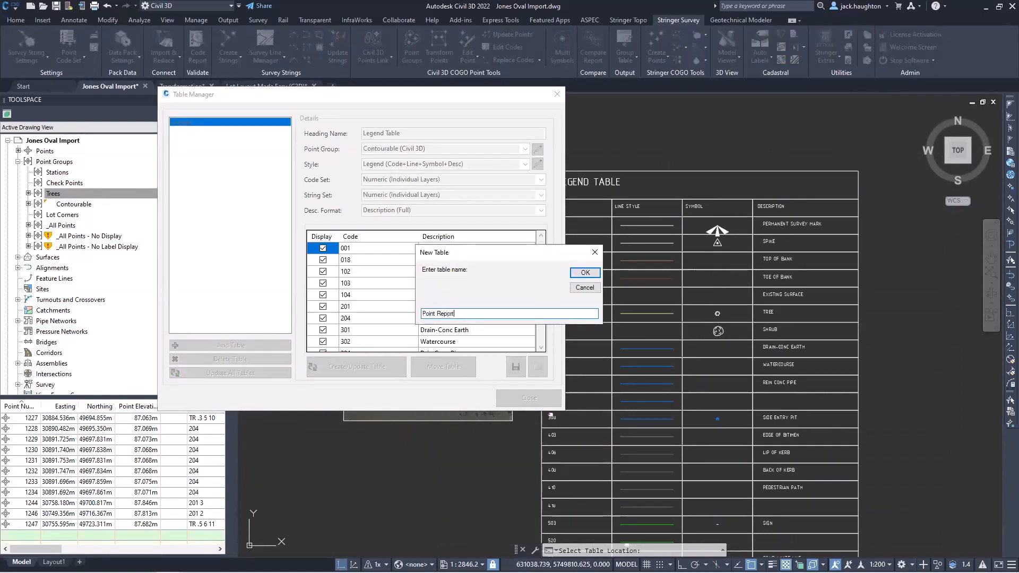
{"action": "left_click", "coordinate": [584, 272]}
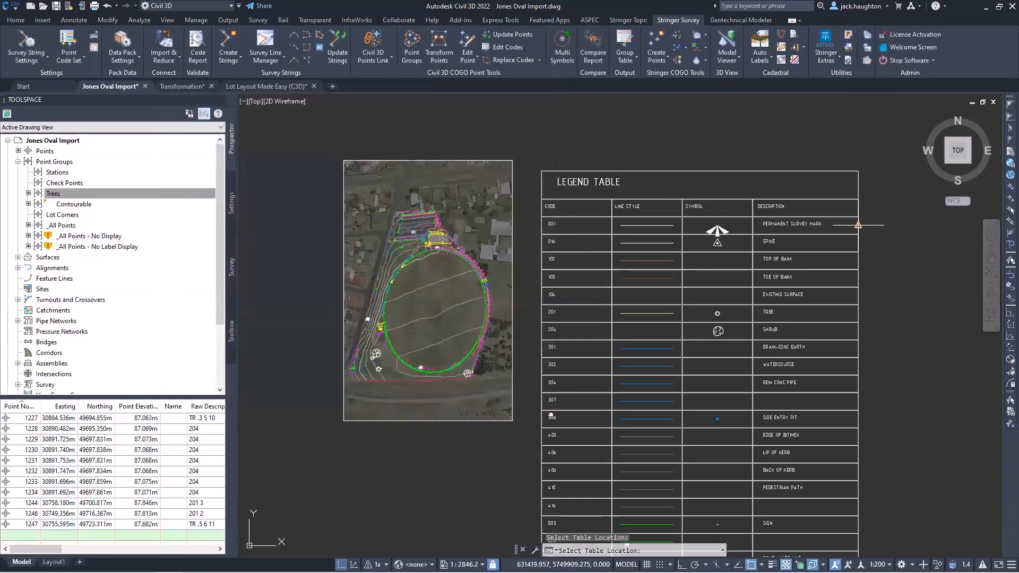
{"action": "scroll", "coordinate": [909, 216], "scroll_direction": "down", "scroll_amount": 2}
{"action": "middle_click_drag", "start_coordinate": [909, 216], "coordinate": [639, 222]}
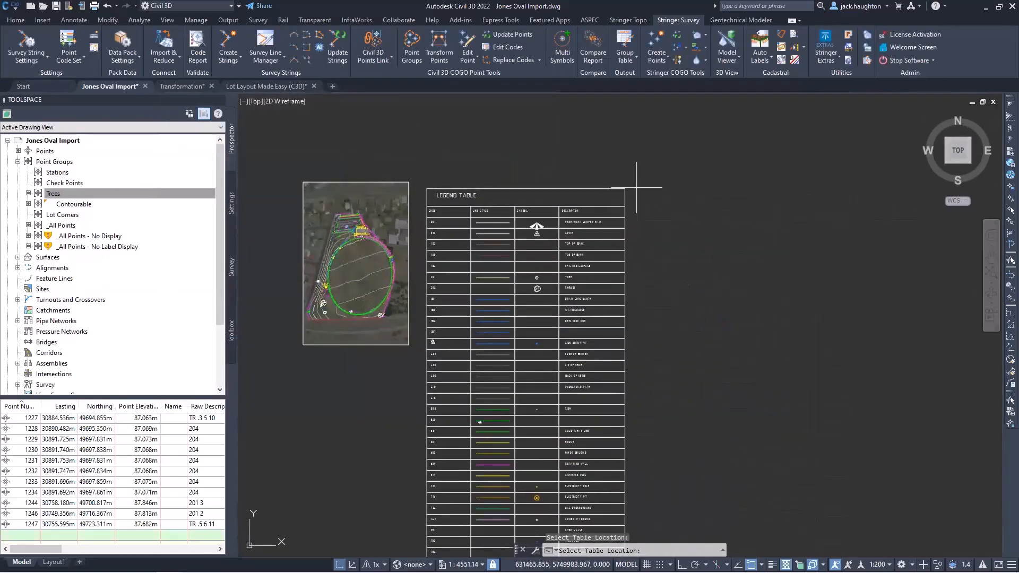
{"action": "left_click", "coordinate": [637, 189]}
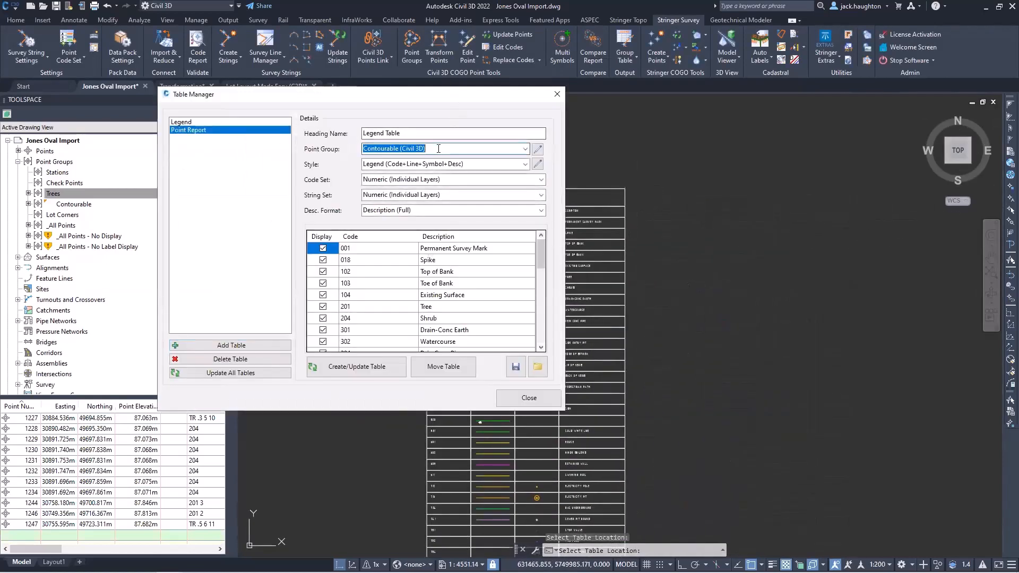
Head the new table Points Table, give it the Point Report style and create it in the drawing.
{"action": "left_click", "coordinate": [417, 133]}
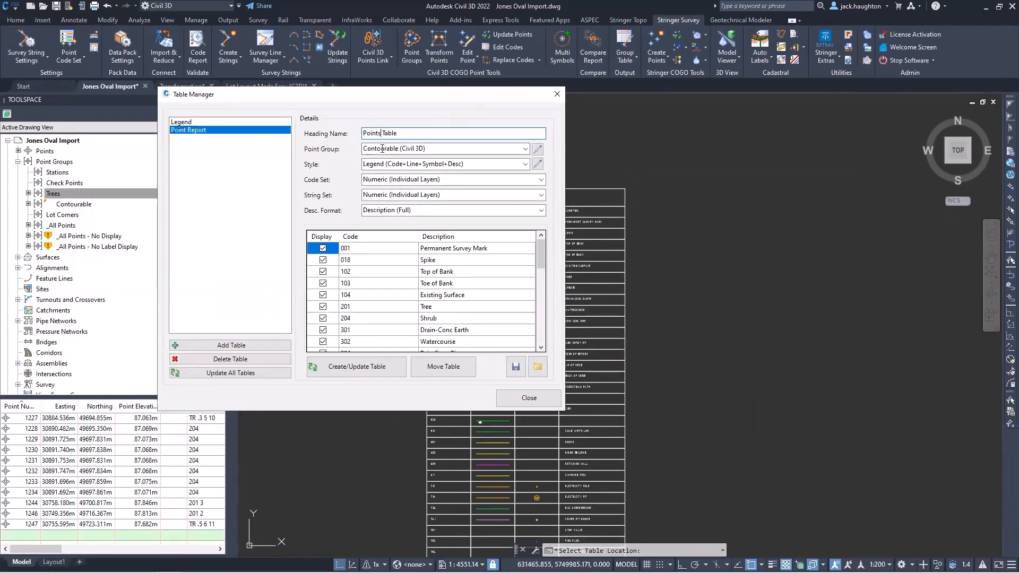
{"action": "left_click", "coordinate": [515, 165]}
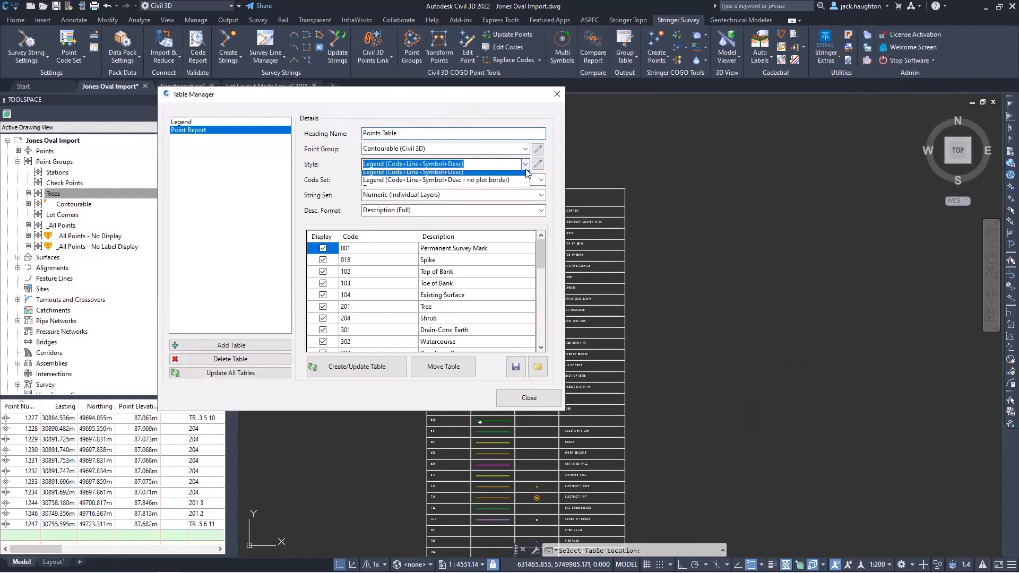
{"action": "left_click", "coordinate": [443, 183]}
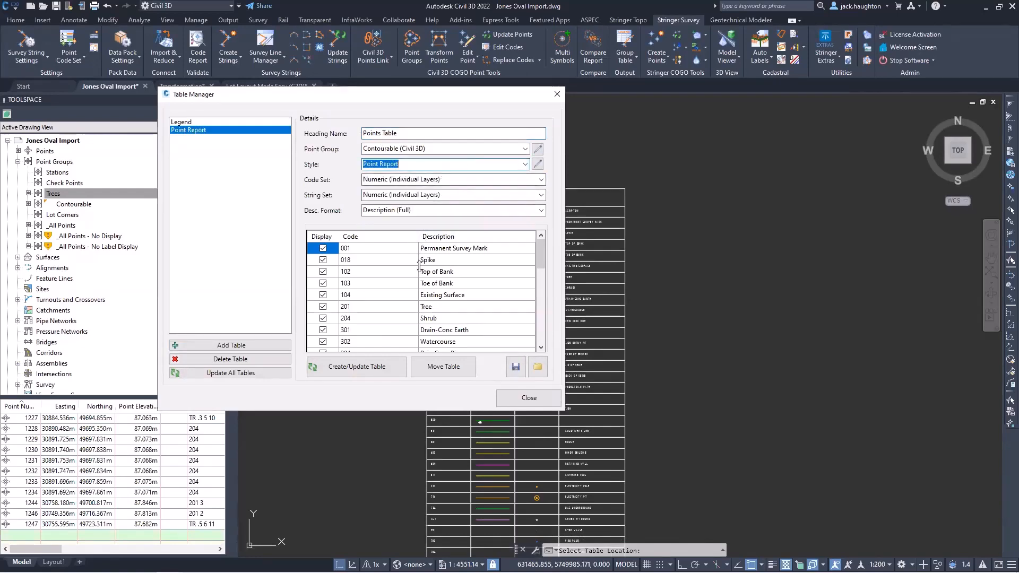
{"action": "left_click", "coordinate": [636, 188]}
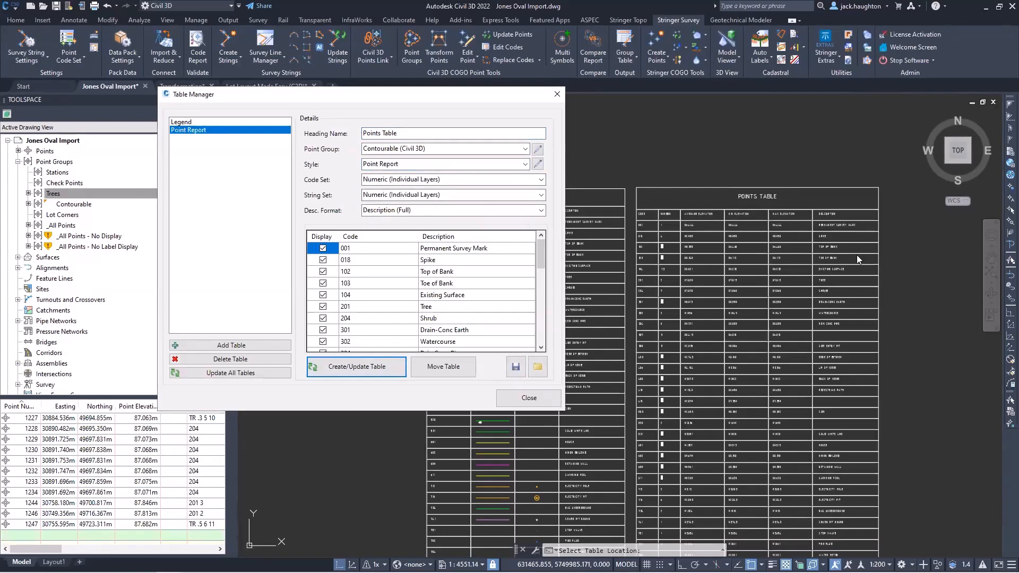
Examine the points table's code, number, average, minimum and maximum elevation, and description columns.
{"action": "scroll", "coordinate": [684, 225], "scroll_direction": "up", "scroll_amount": 4}
{"action": "mouse_move", "coordinate": [658, 250]}
{"action": "middle_mouse_down"}
{"action": "mouse_move", "coordinate": [759, 246]}
{"action": "mouse_move", "coordinate": [734, 195]}
{"action": "middle_mouse_up"}
{"action": "scroll", "coordinate": [760, 244], "scroll_direction": "down", "scroll_amount": 2}
{"action": "middle_click_drag", "start_coordinate": [854, 235], "coordinate": [788, 243]}
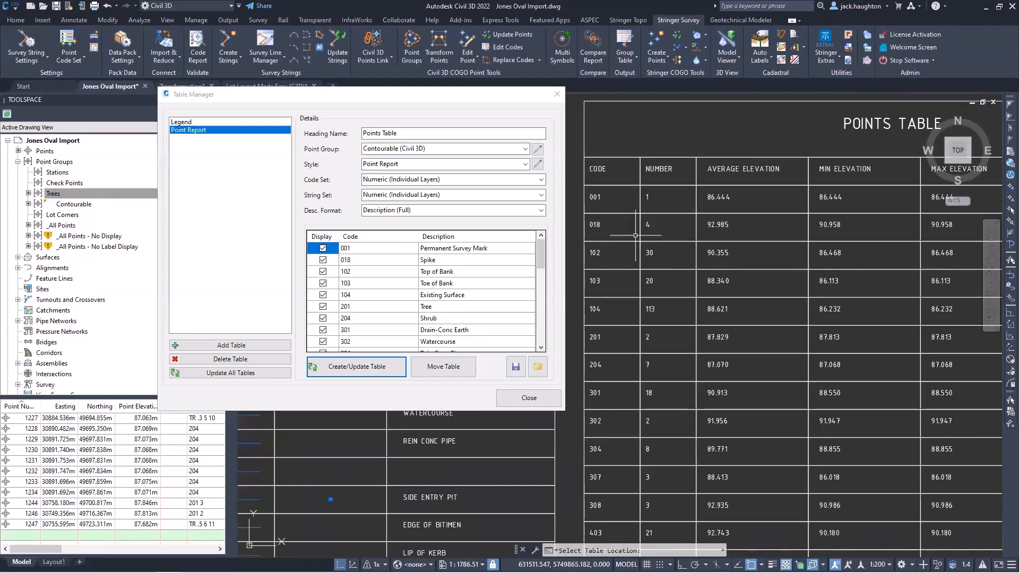
{"action": "middle_click_drag", "start_coordinate": [767, 249], "coordinate": [693, 235]}
{"action": "middle_click_drag", "start_coordinate": [779, 236], "coordinate": [725, 236]}
{"action": "middle_click_drag", "start_coordinate": [817, 231], "coordinate": [722, 236]}
{"action": "scroll", "coordinate": [846, 234], "scroll_direction": "up", "scroll_amount": 2}
{"action": "scroll", "coordinate": [721, 235], "scroll_direction": "down", "scroll_amount": 2}
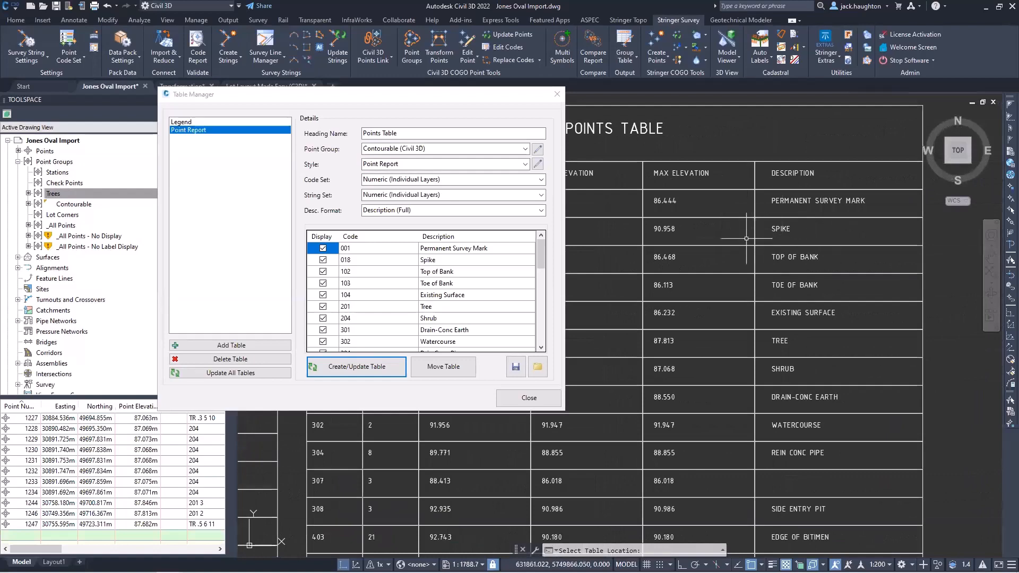
{"action": "scroll", "coordinate": [764, 240], "scroll_direction": "down", "scroll_amount": 2}
{"action": "scroll", "coordinate": [821, 229], "scroll_direction": "down", "scroll_amount": 2}
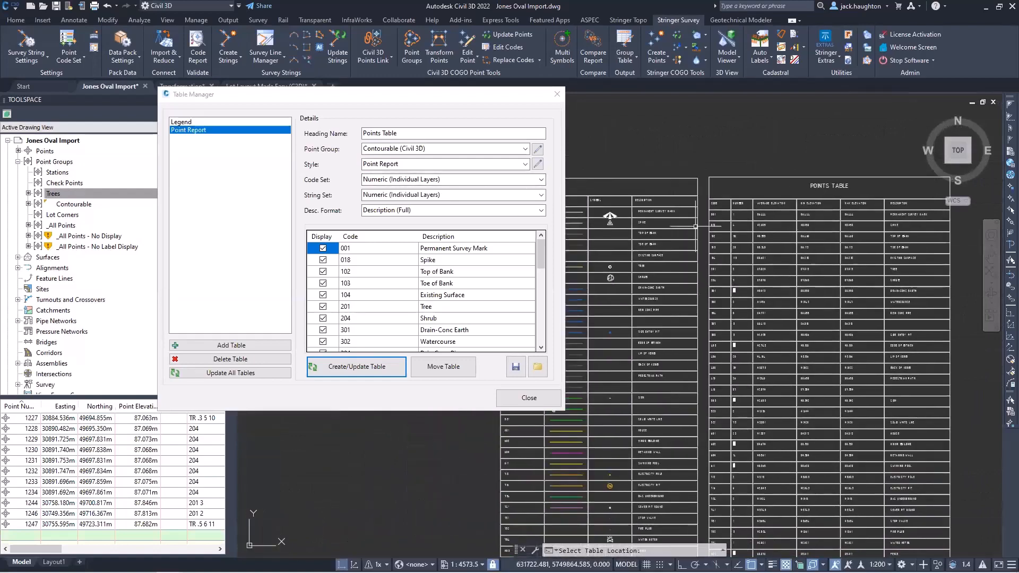
Open the table style choices for the Point Report table.
{"action": "left_click", "coordinate": [525, 164]}
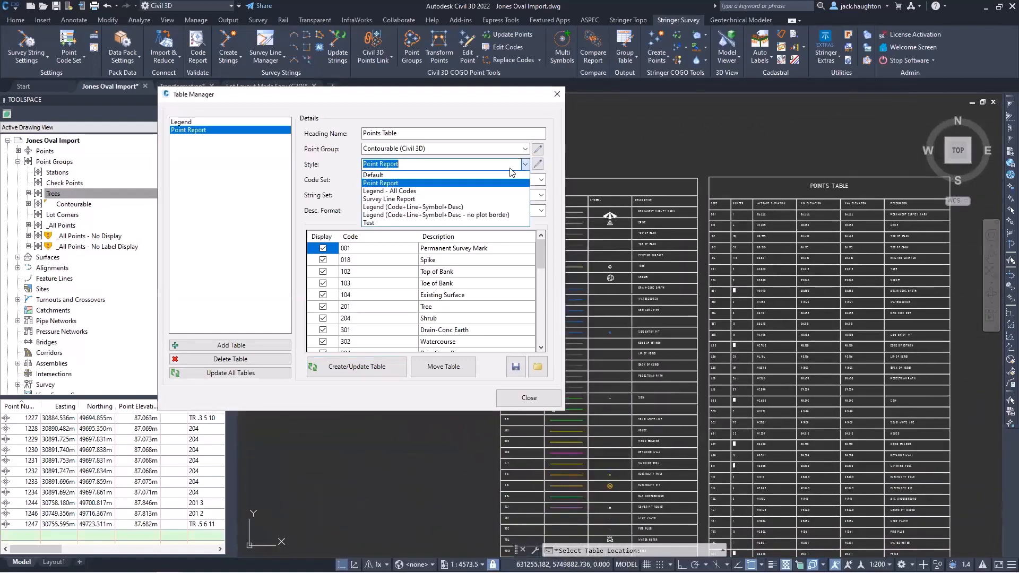
Switch the Points Table's style to Survey Line Report, regenerate the table and close the table manager.
{"action": "left_click", "coordinate": [391, 201]}
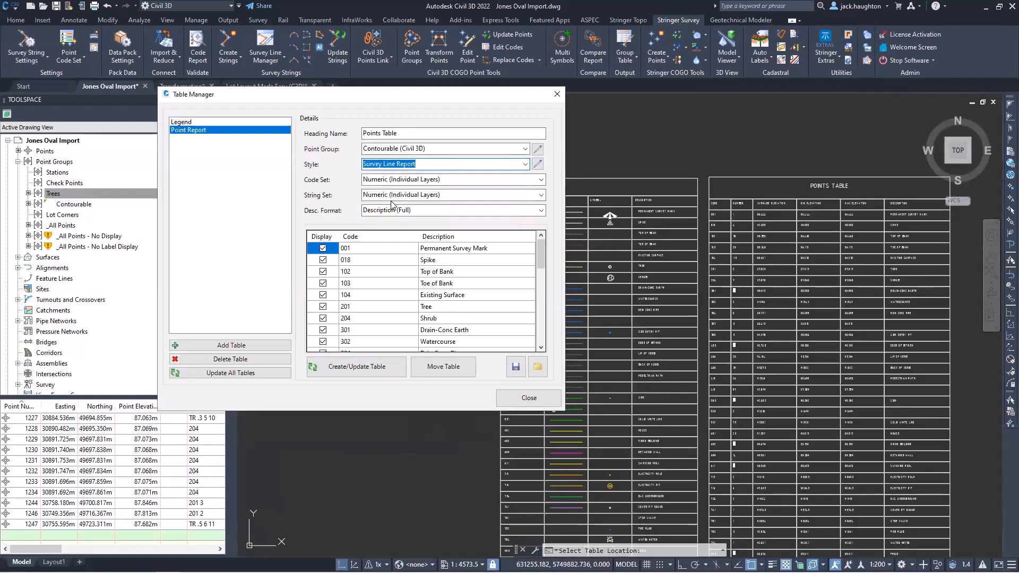
{"action": "left_click", "coordinate": [360, 371]}
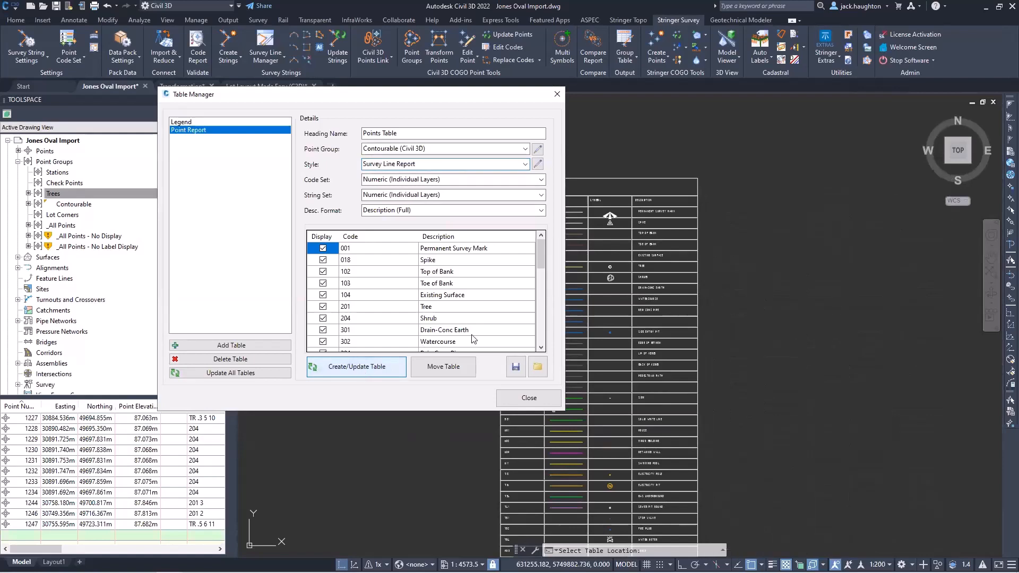
{"action": "scroll", "coordinate": [781, 216], "scroll_direction": "up", "scroll_amount": 4}
{"action": "middle_click_drag", "start_coordinate": [687, 187], "coordinate": [757, 233]}
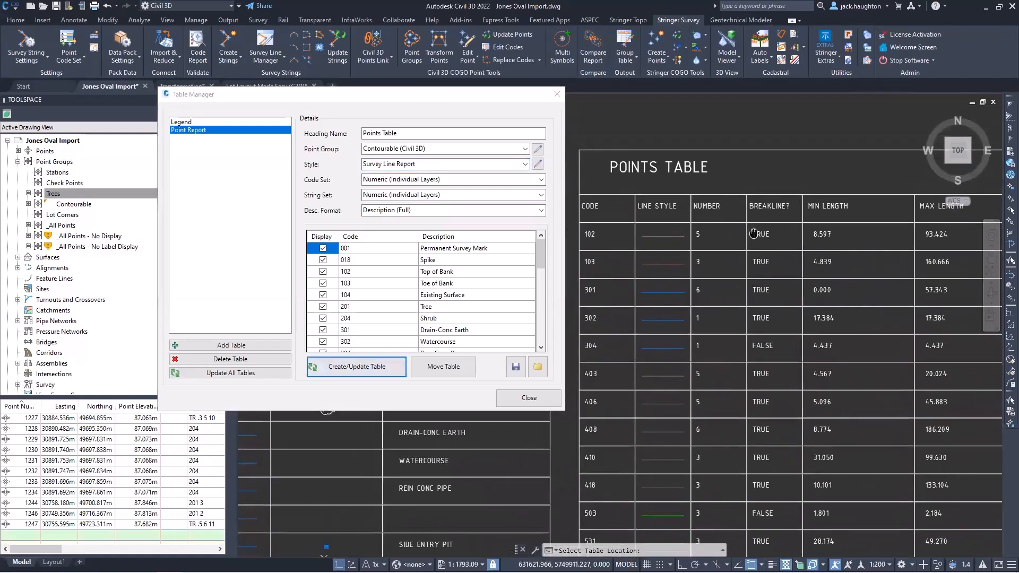
{"action": "left_click", "coordinate": [556, 97]}
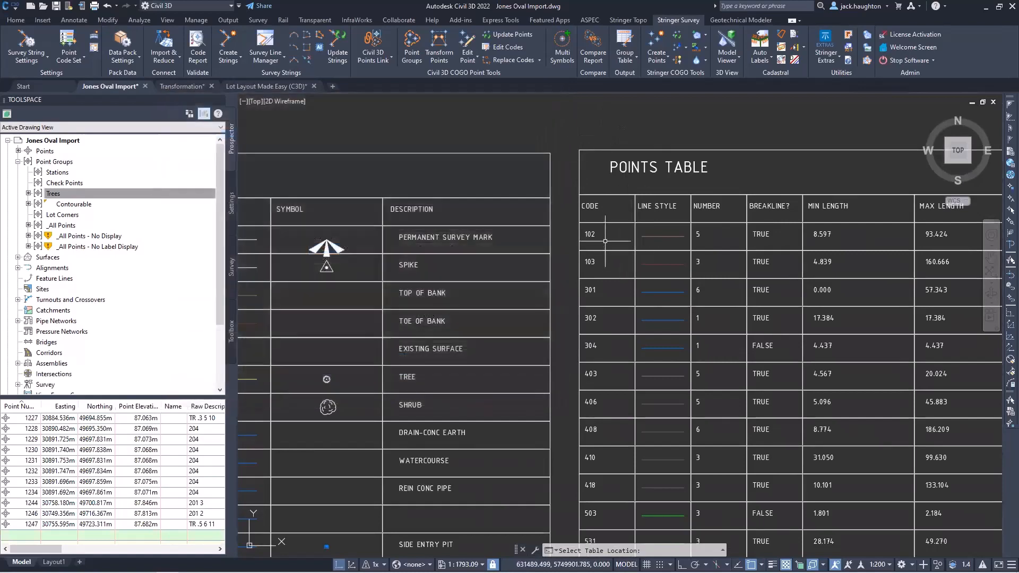
Examine the rows and columns of the points table and compare them with the legend table.
{"action": "scroll", "coordinate": [641, 236], "scroll_direction": "up", "scroll_amount": 2}
{"action": "scroll", "coordinate": [698, 273], "scroll_direction": "down", "scroll_amount": 4}
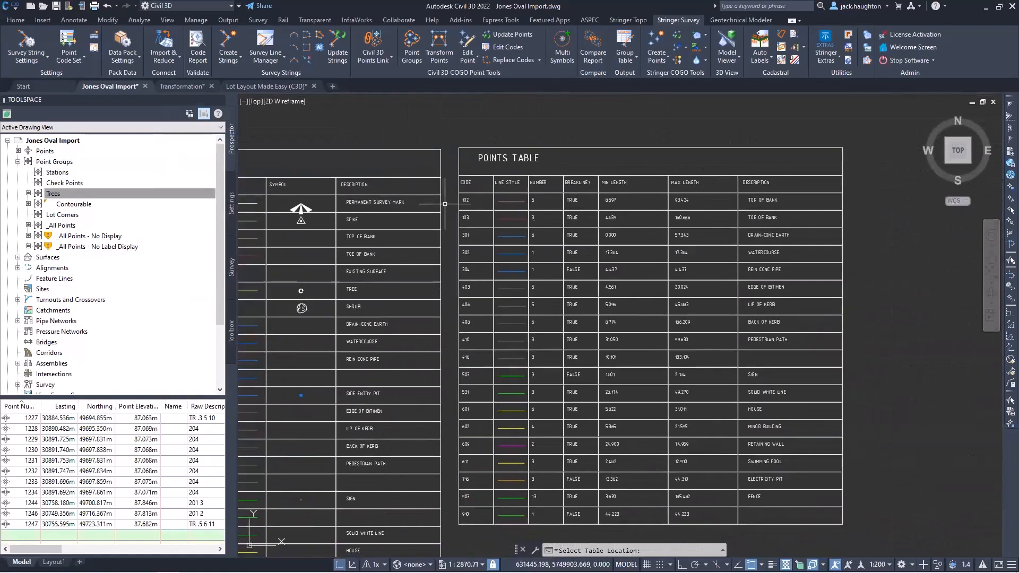
{"action": "scroll", "coordinate": [448, 205], "scroll_direction": "up", "scroll_amount": 2}
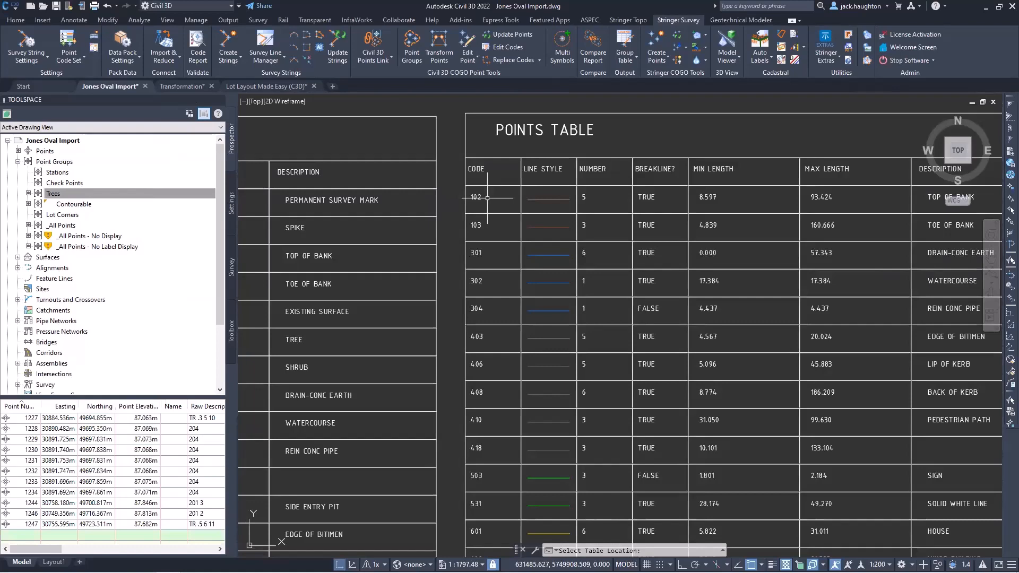
{"action": "mouse_move", "coordinate": [480, 195]}
{"action": "middle_mouse_down"}
{"action": "mouse_move", "coordinate": [512, 205]}
{"action": "mouse_move", "coordinate": [855, 180]}
{"action": "middle_mouse_up"}
{"action": "middle_click_drag", "start_coordinate": [370, 161], "coordinate": [434, 163]}
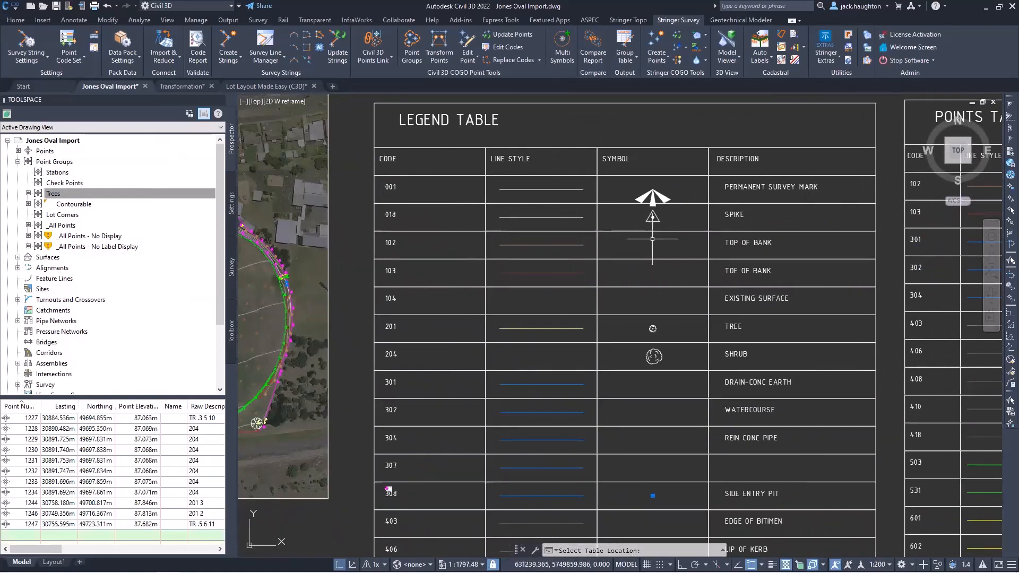
{"action": "scroll", "coordinate": [652, 238], "scroll_direction": "down", "scroll_amount": 2}
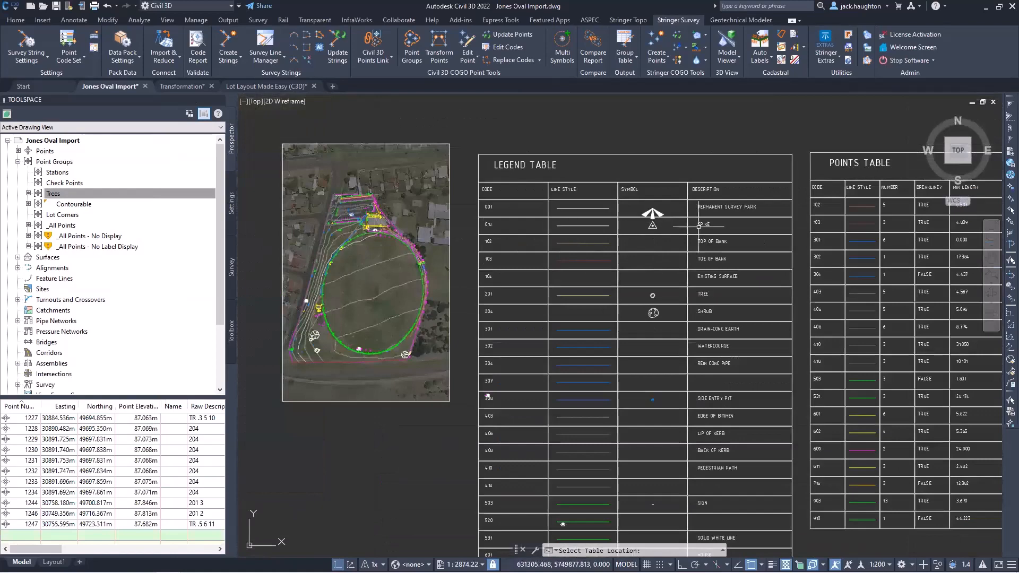
{"action": "scroll", "coordinate": [648, 245], "scroll_direction": "up", "scroll_amount": 2}
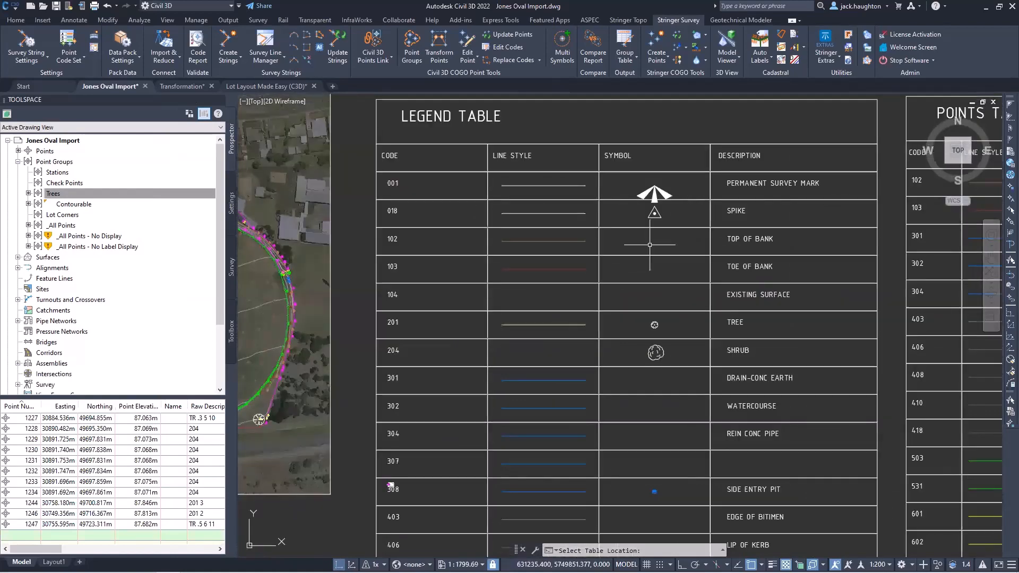
Turn off display of codes 001 and 018 in the Legend Table and update the table.
{"action": "left_click", "coordinate": [618, 40]}
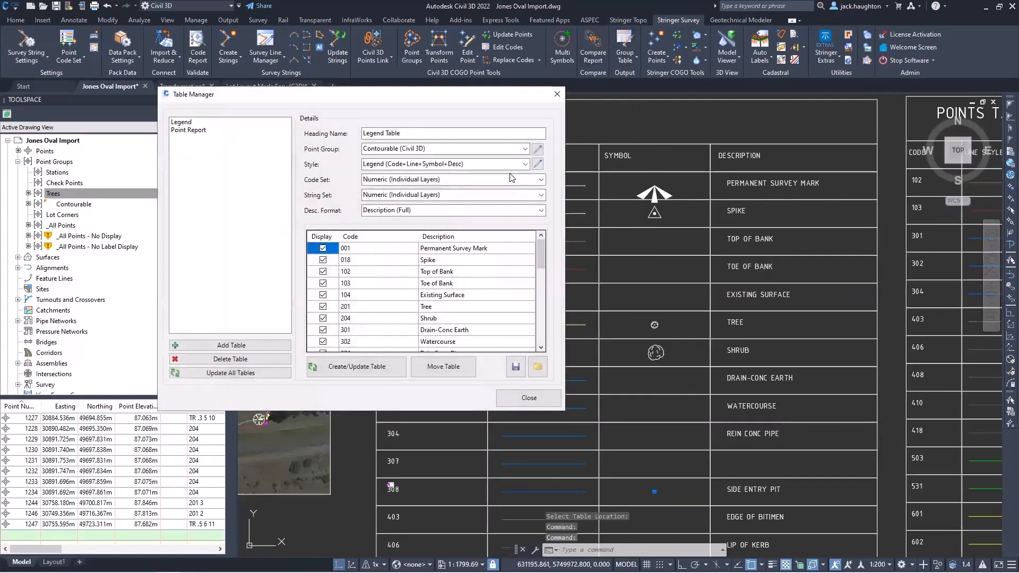
{"action": "left_click", "coordinate": [328, 262]}
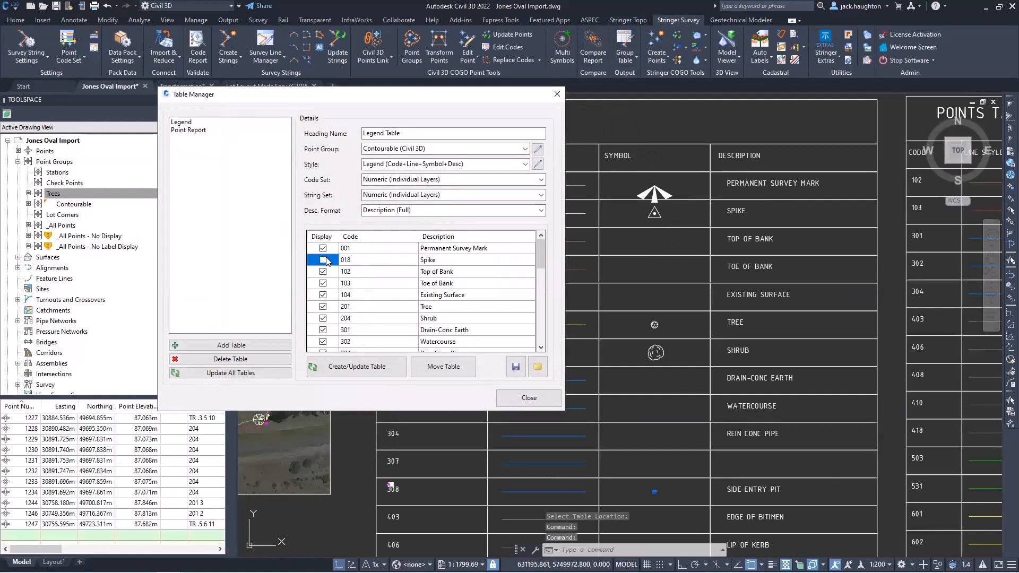
{"action": "left_click", "coordinate": [324, 251]}
{"action": "middle_click_drag", "start_coordinate": [645, 250], "coordinate": [861, 258]}
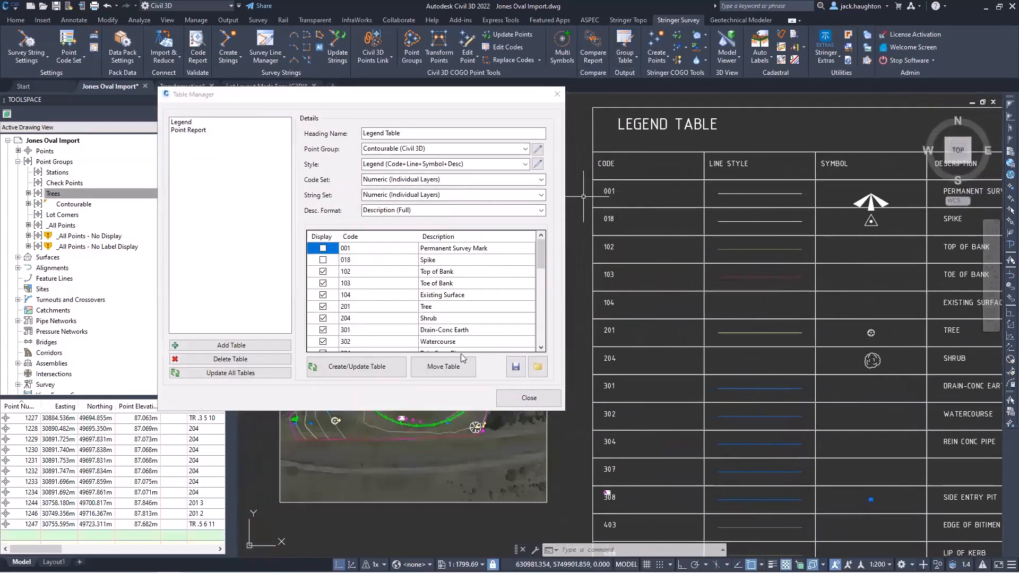
{"action": "left_click", "coordinate": [378, 370]}
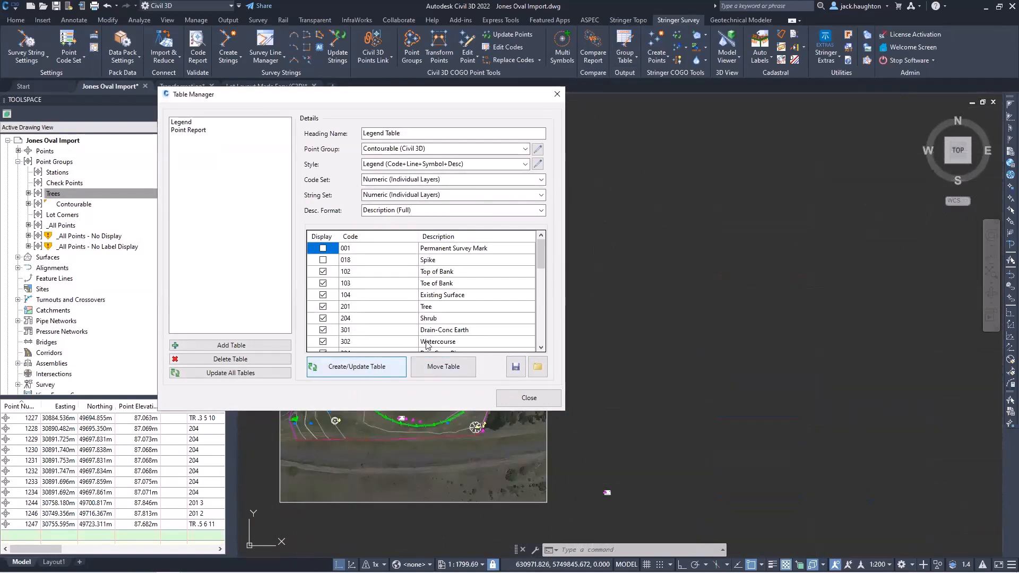
Turn display of codes 001 and 018 back on, update the Legend Table and close the table manager.
{"action": "left_click", "coordinate": [323, 259]}
{"action": "left_click", "coordinate": [323, 247]}
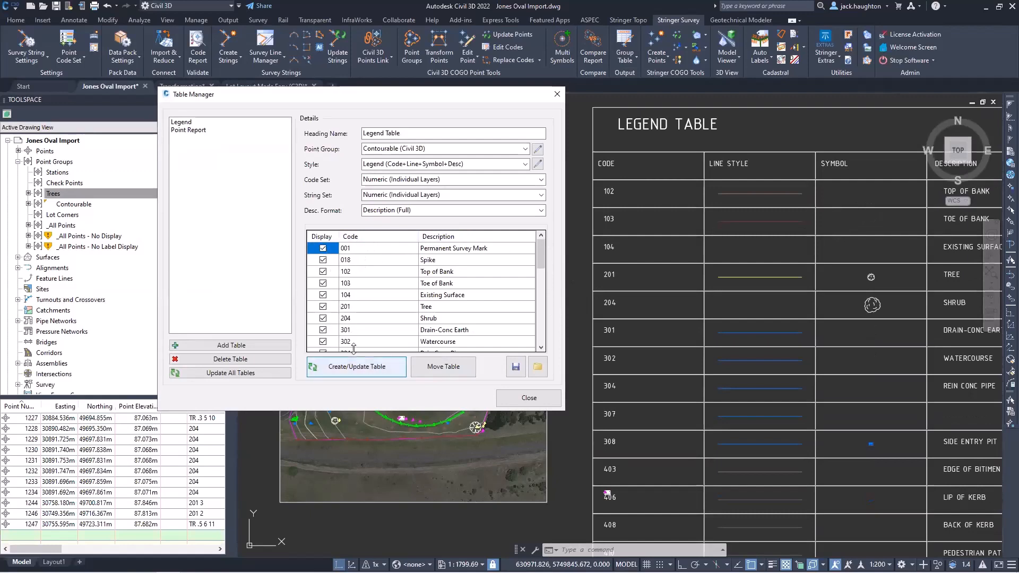
{"action": "left_click", "coordinate": [404, 371]}
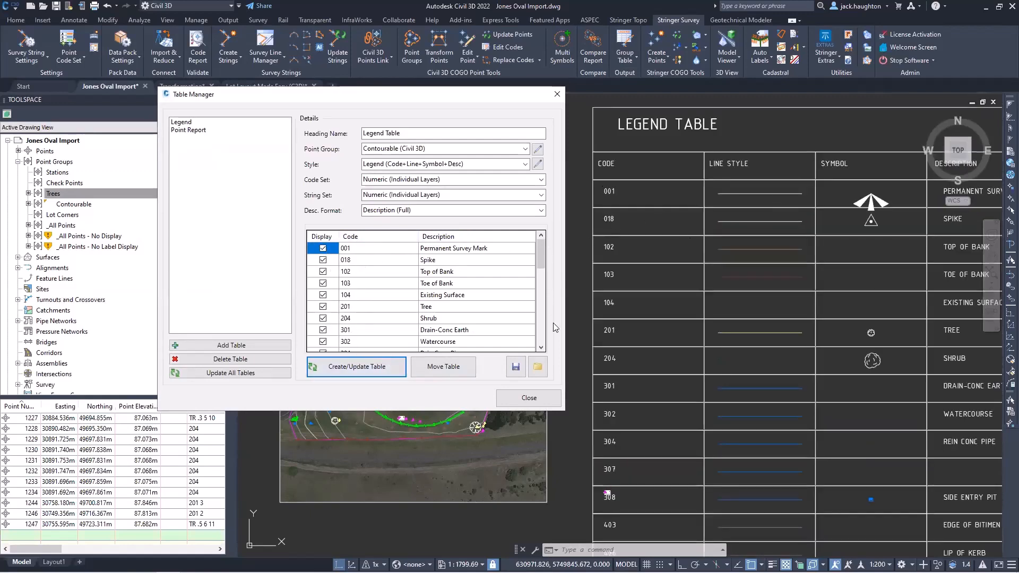
{"action": "left_click", "coordinate": [528, 397]}
Start manual point creation and place a point just north of the large tree, accepting the default blank elevation.
{"action": "scroll", "coordinate": [708, 191], "scroll_direction": "down", "scroll_amount": 4}
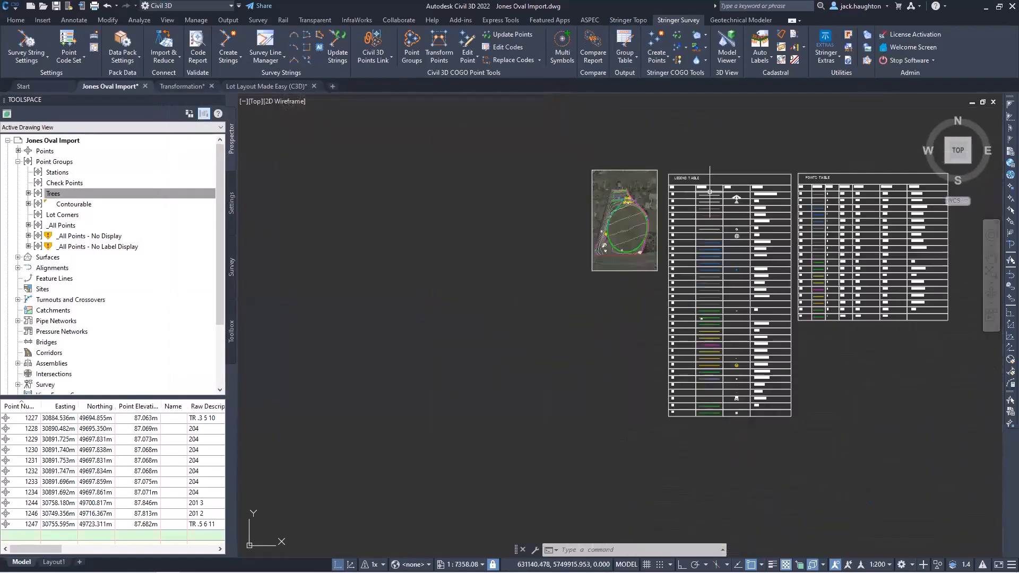
{"action": "middle_click_drag", "start_coordinate": [648, 206], "coordinate": [575, 243]}
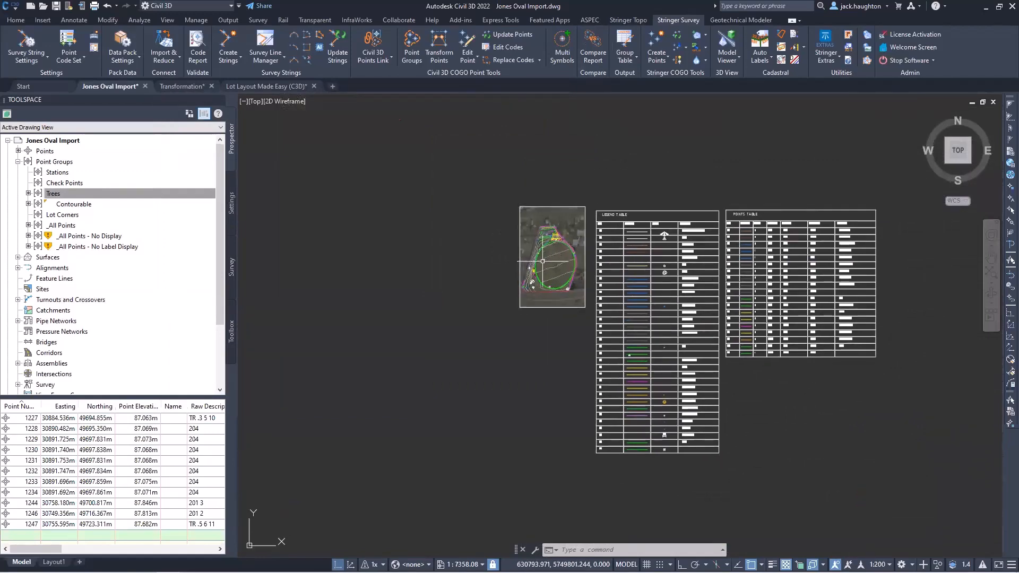
{"action": "scroll", "coordinate": [543, 259], "scroll_direction": "up", "scroll_amount": 15}
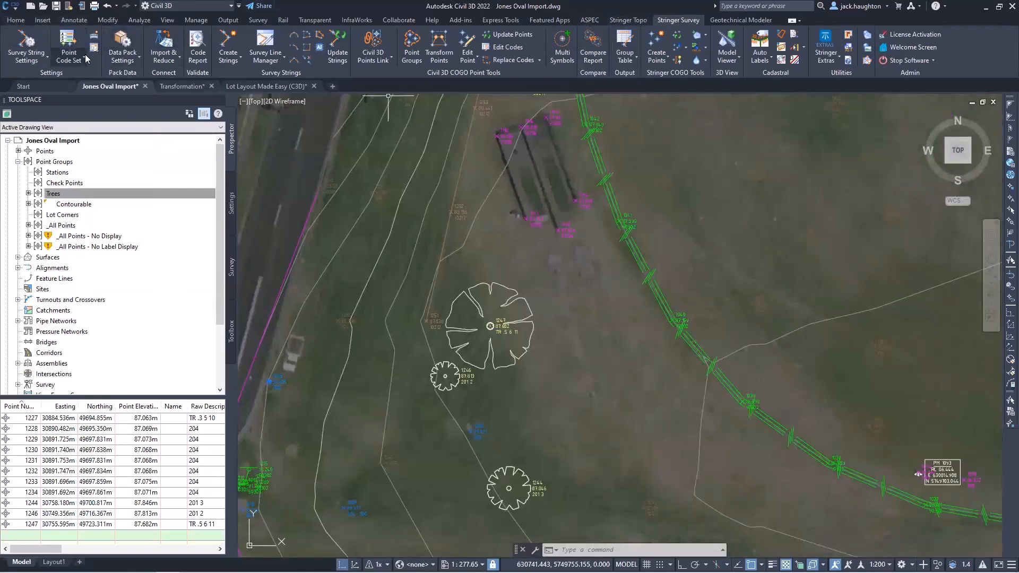
{"action": "left_click", "coordinate": [19, 20]}
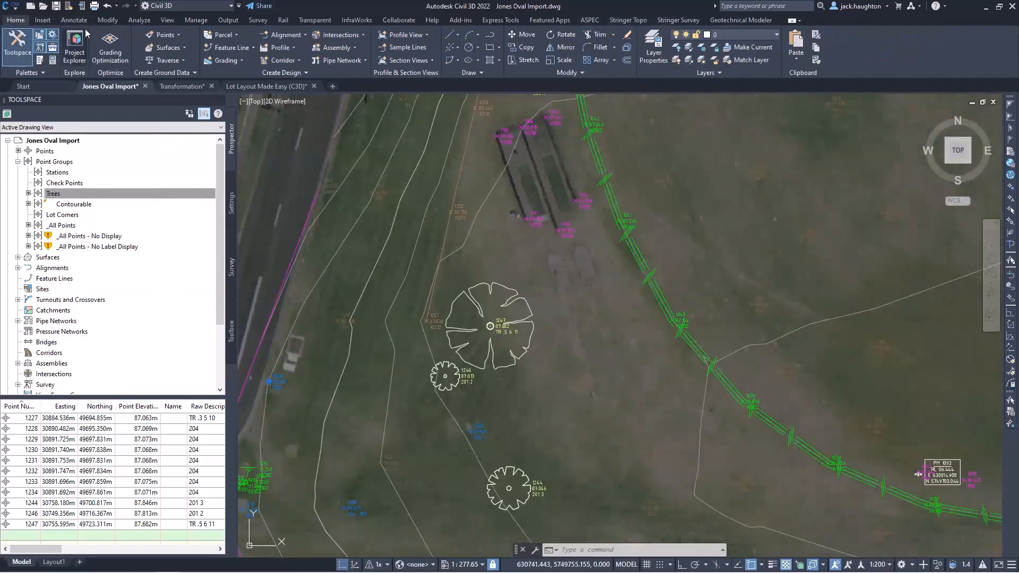
{"action": "left_click", "coordinate": [176, 36]}
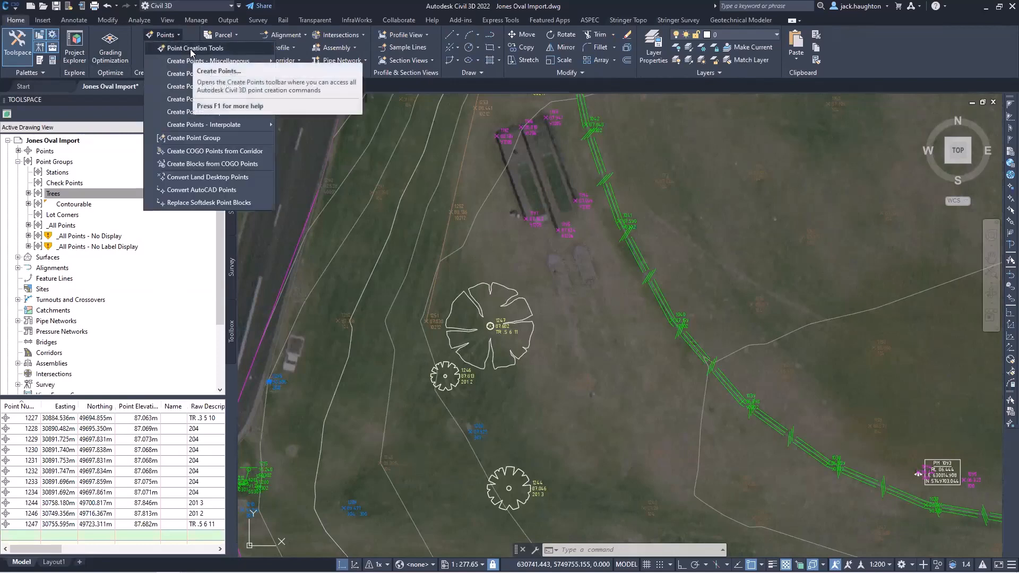
{"action": "left_click", "coordinate": [200, 48]}
{"action": "left_click", "coordinate": [283, 135]}
{"action": "left_click", "coordinate": [313, 145]}
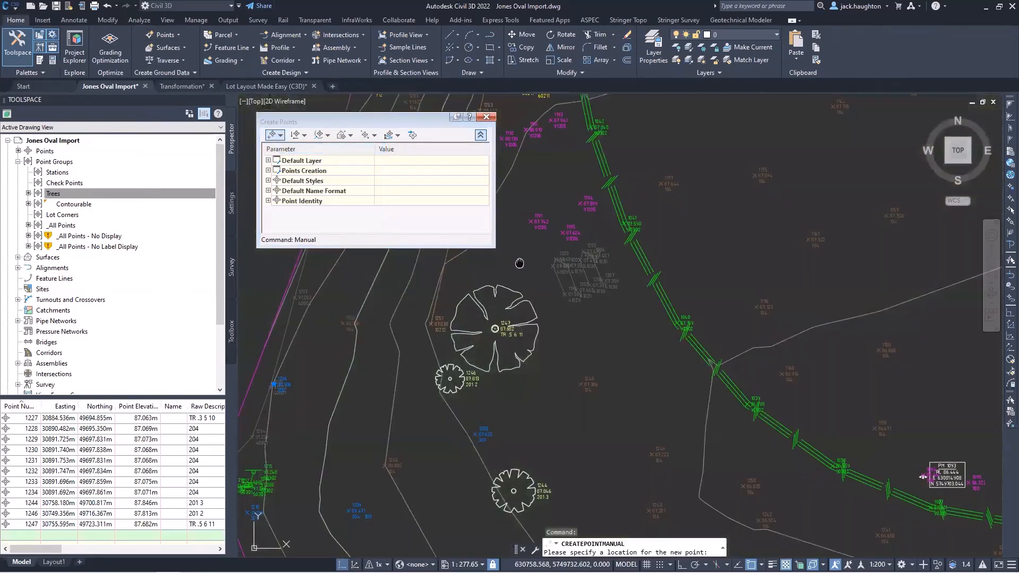
{"action": "middle_click_drag", "start_coordinate": [512, 260], "coordinate": [619, 271]}
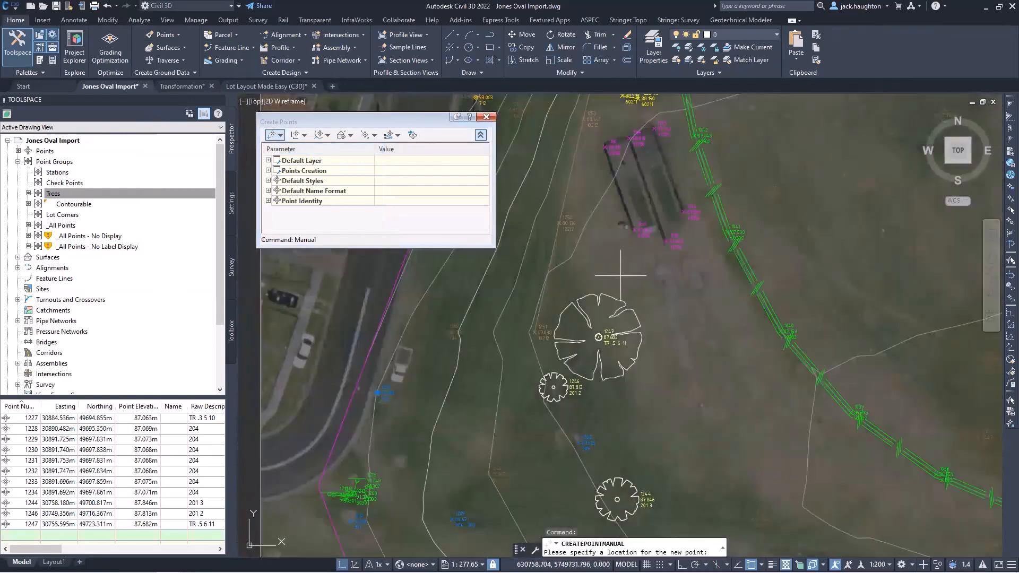
{"action": "left_click", "coordinate": [617, 257]}
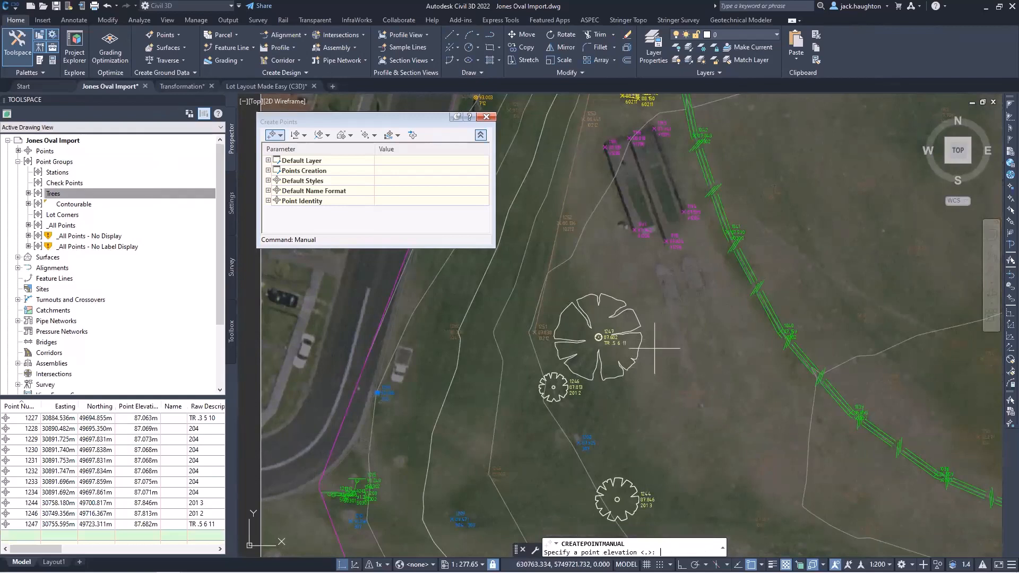
{"action": "key", "text": "Return"}
Place two more manual points with blank elevations on the open ground east of the large tree, and close the point creation tools.
{"action": "scroll", "coordinate": [700, 328], "scroll_direction": "up", "scroll_amount": 4}
{"action": "left_click", "coordinate": [664, 344]}
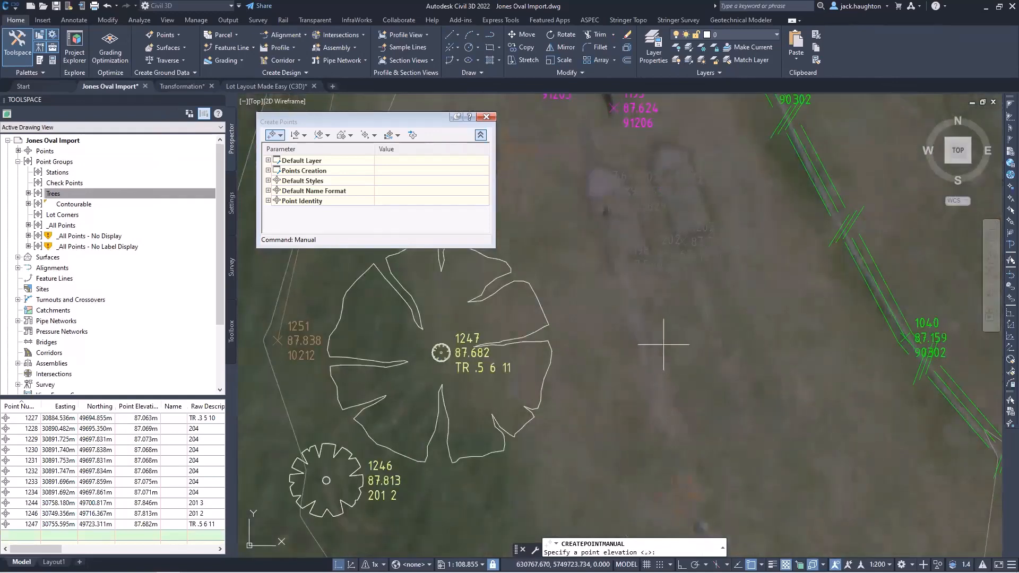
{"action": "key", "text": "Return"}
{"action": "left_click", "coordinate": [792, 384]}
{"action": "key", "text": "Return"}
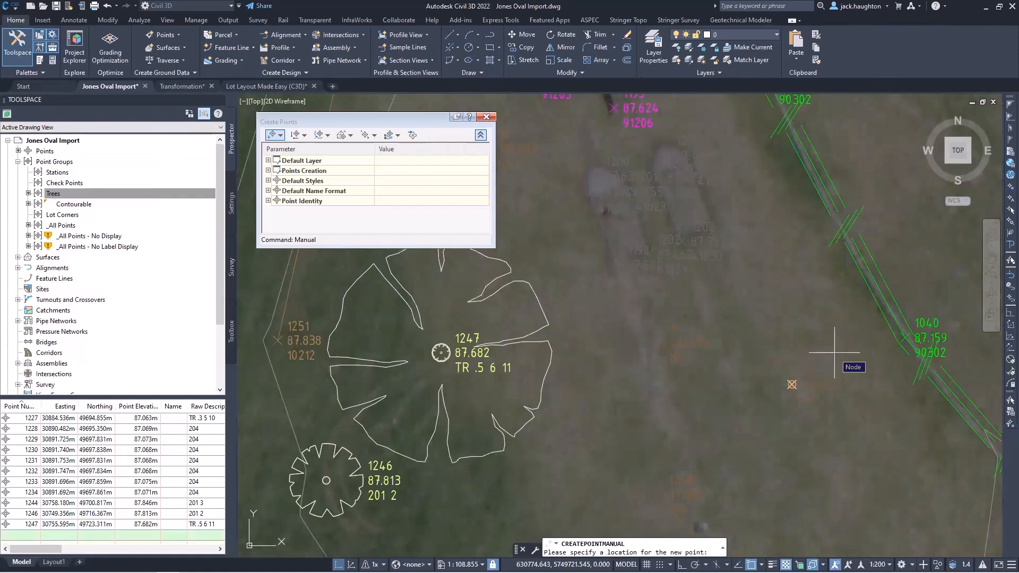
{"action": "key", "text": "Escape"}
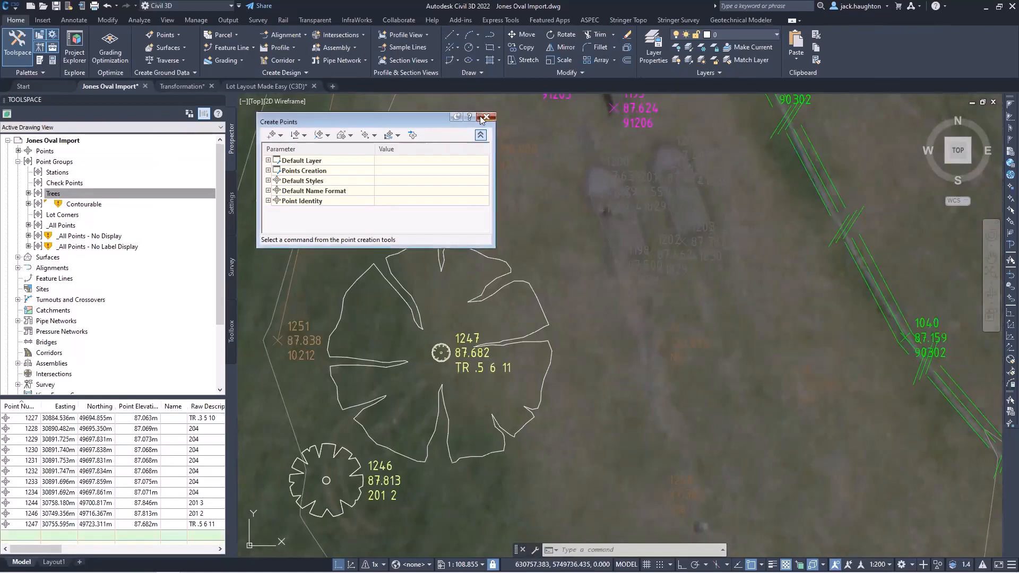
{"action": "left_click", "coordinate": [484, 117]}
Exclude the three new points, numbers 10-12, from the Contourable point group by selecting them in the drawing, and apply the change.
{"action": "left_click", "coordinate": [68, 193]}
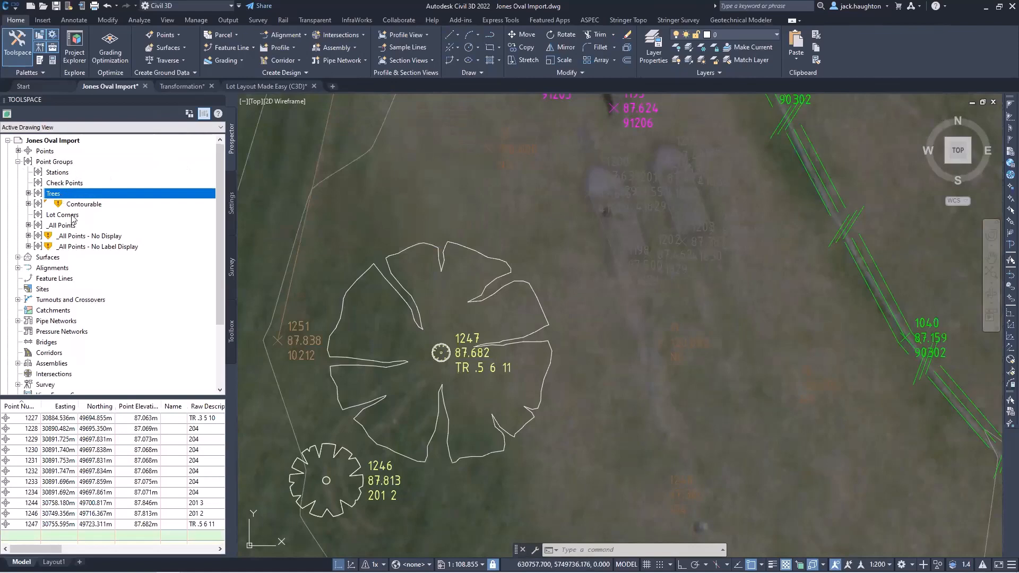
{"action": "left_click", "coordinate": [82, 206]}
{"action": "right_click", "coordinate": [82, 206]}
{"action": "left_click", "coordinate": [124, 211]}
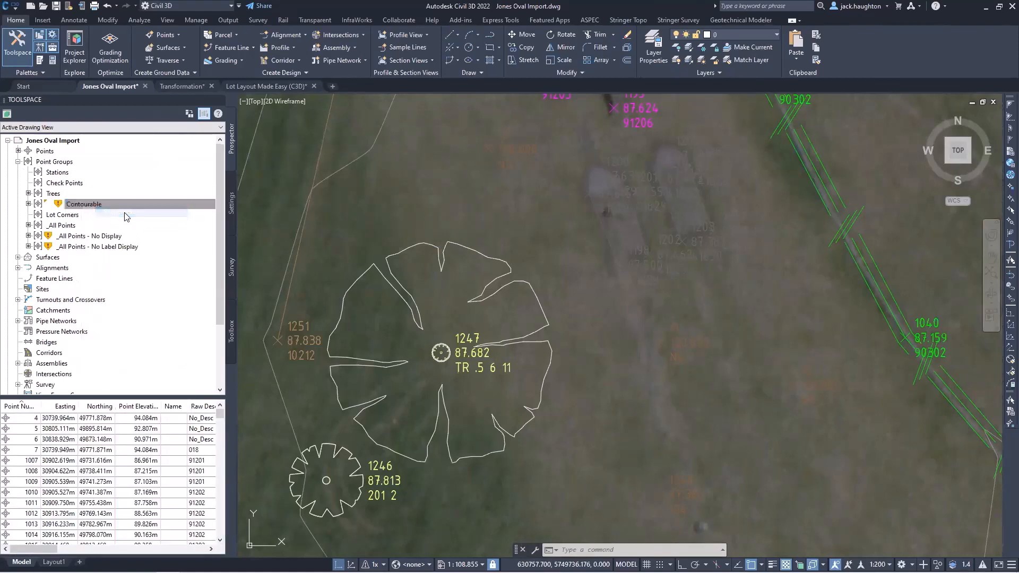
{"action": "left_click", "coordinate": [337, 175]}
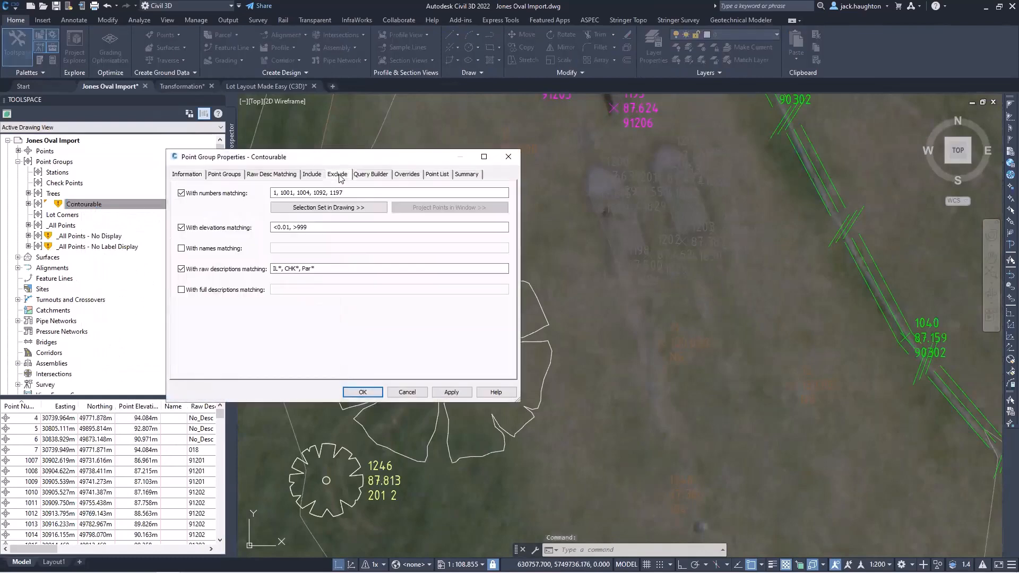
{"action": "left_click", "coordinate": [342, 209]}
{"action": "left_click", "coordinate": [843, 412]}
{"action": "left_click", "coordinate": [775, 364]}
{"action": "left_click", "coordinate": [704, 375]}
{"action": "left_click", "coordinate": [658, 337]}
{"action": "left_click", "coordinate": [531, 154]}
{"action": "left_click", "coordinate": [477, 137]}
{"action": "left_click", "coordinate": [450, 157]}
{"action": "key", "text": "Return"}
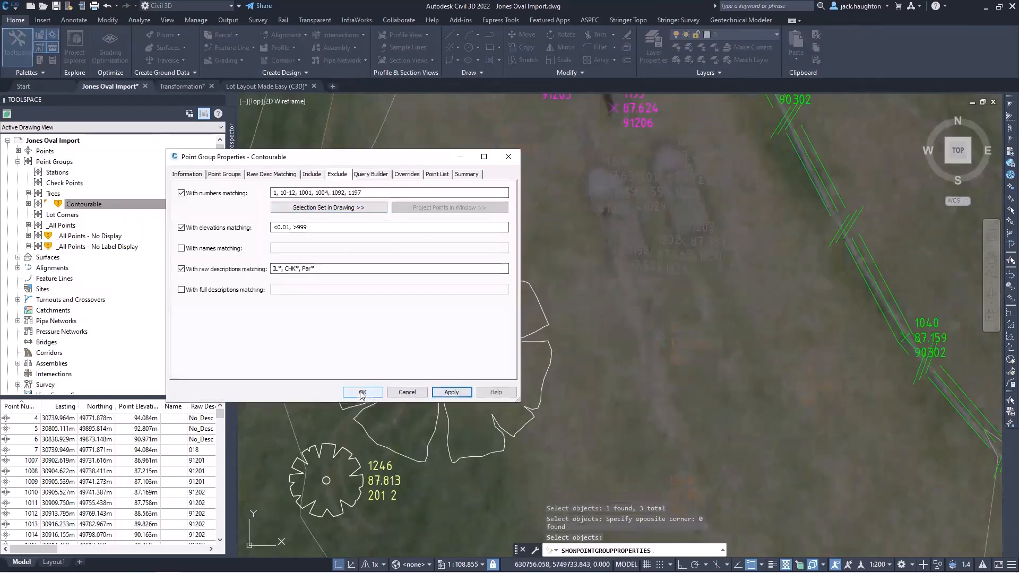
{"action": "left_click", "coordinate": [363, 391]}
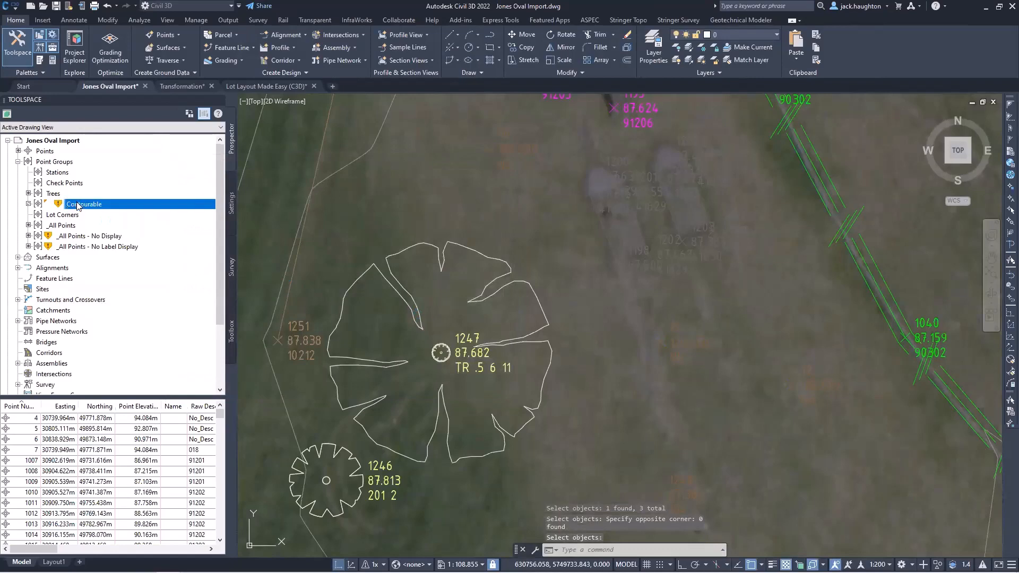
Create a new point group, keeping the default name, Standard point style and PZD (Raw) label style.
{"action": "right_click", "coordinate": [57, 162]}
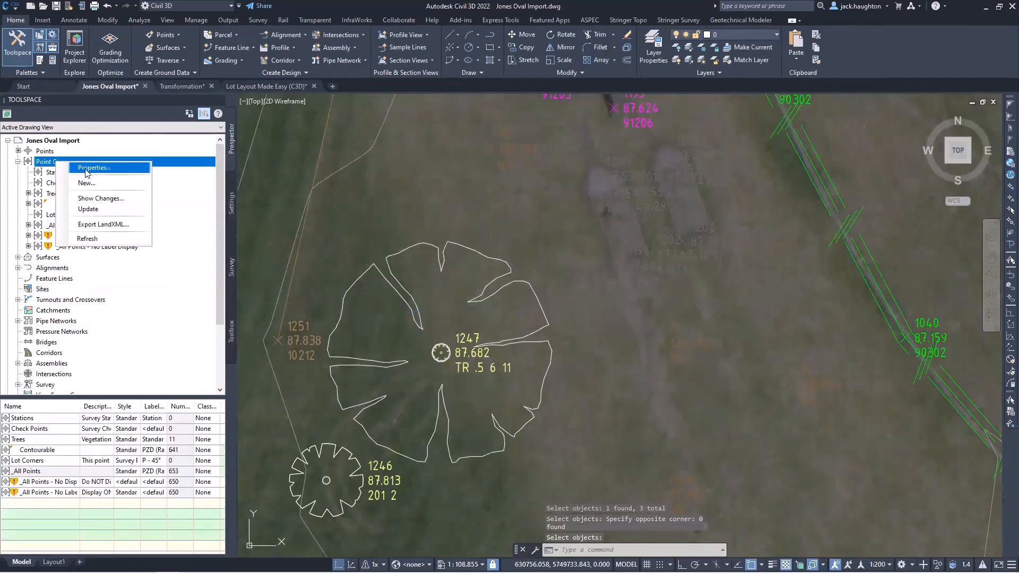
{"action": "left_click", "coordinate": [93, 180]}
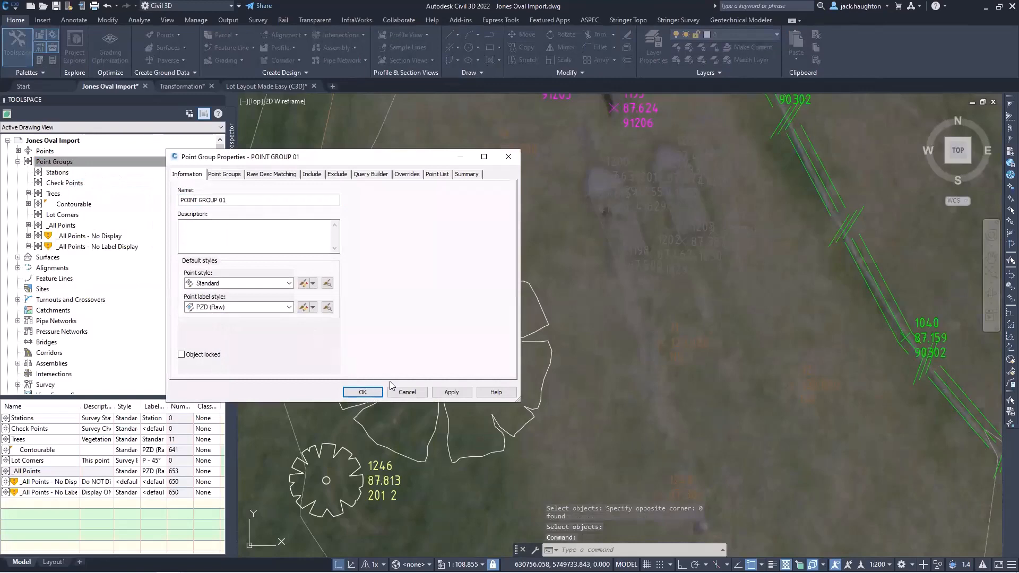
{"action": "left_click", "coordinate": [454, 393]}
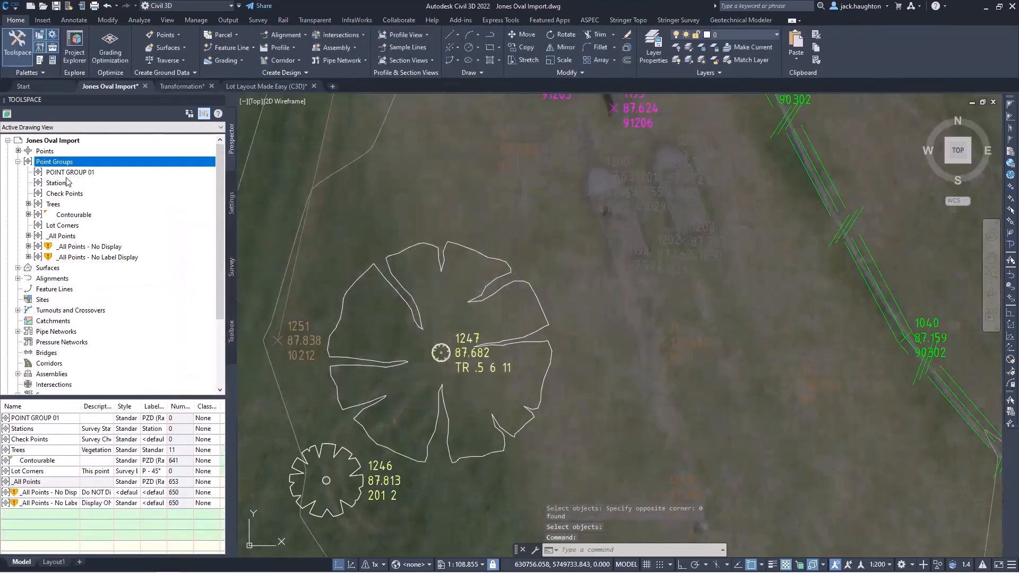
Include points 10-12 in POINT GROUP 01 by number matching, selecting the three points in the drawing, and confirm the group's properties.
{"action": "left_click", "coordinate": [69, 172]}
{"action": "right_click", "coordinate": [78, 173]}
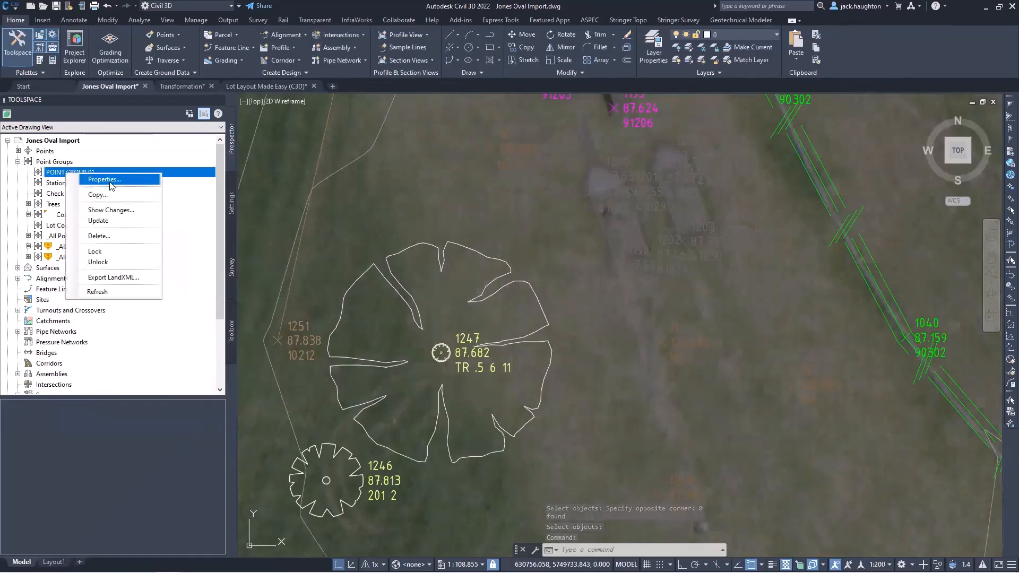
{"action": "left_click", "coordinate": [110, 181]}
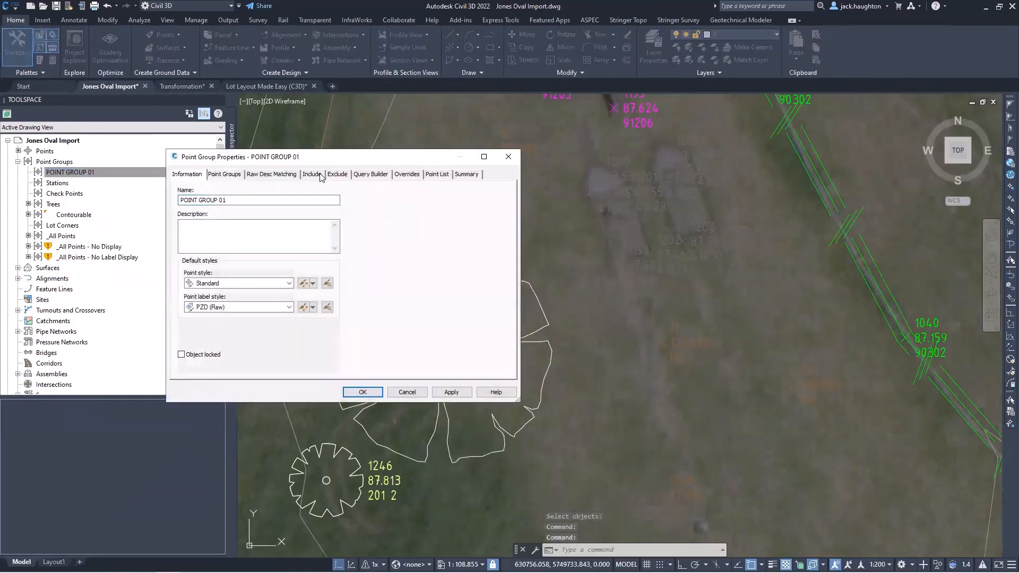
{"action": "left_click", "coordinate": [313, 174]}
{"action": "left_click", "coordinate": [181, 193]}
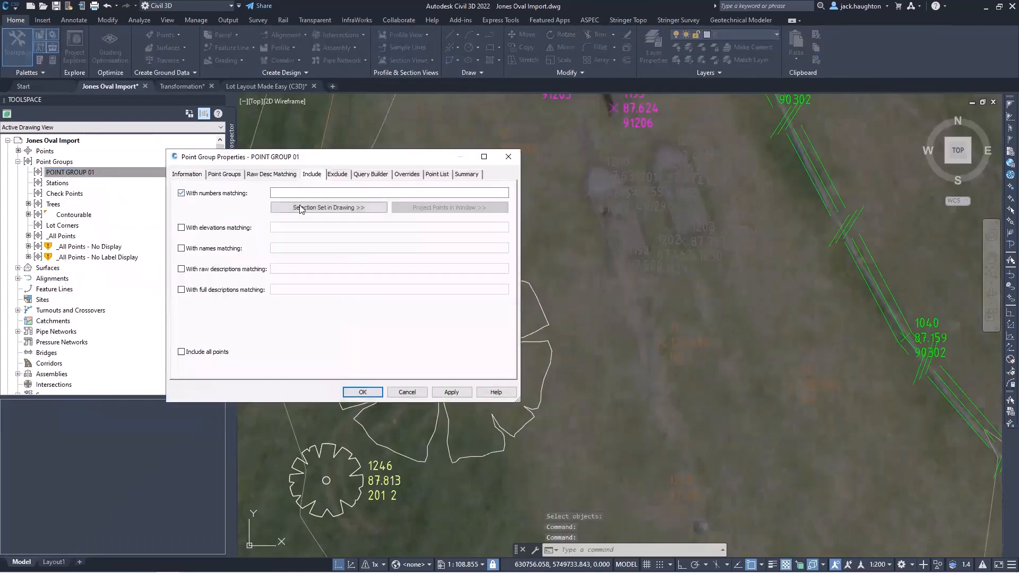
{"action": "left_click", "coordinate": [329, 208]}
{"action": "left_click", "coordinate": [846, 404]}
{"action": "left_click", "coordinate": [779, 370]}
{"action": "left_click", "coordinate": [705, 357]}
{"action": "left_click", "coordinate": [676, 340]}
{"action": "left_click", "coordinate": [532, 196]}
{"action": "left_click", "coordinate": [504, 145]}
{"action": "key", "text": "Return"}
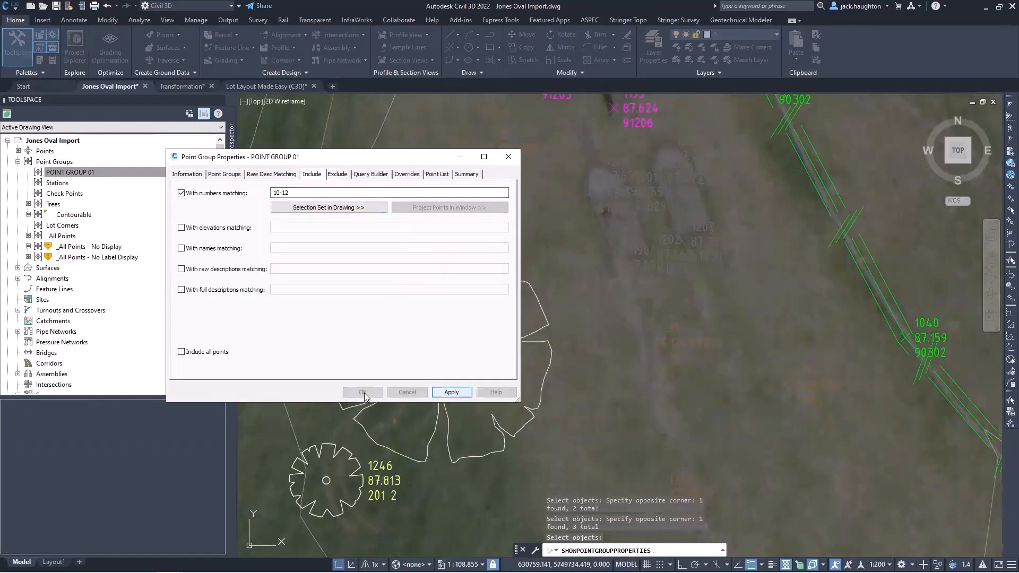
{"action": "left_click", "coordinate": [362, 392]}
Create a new TIN surface, keeping the default name and the Contours - Design 1m style.
{"action": "left_click", "coordinate": [35, 162]}
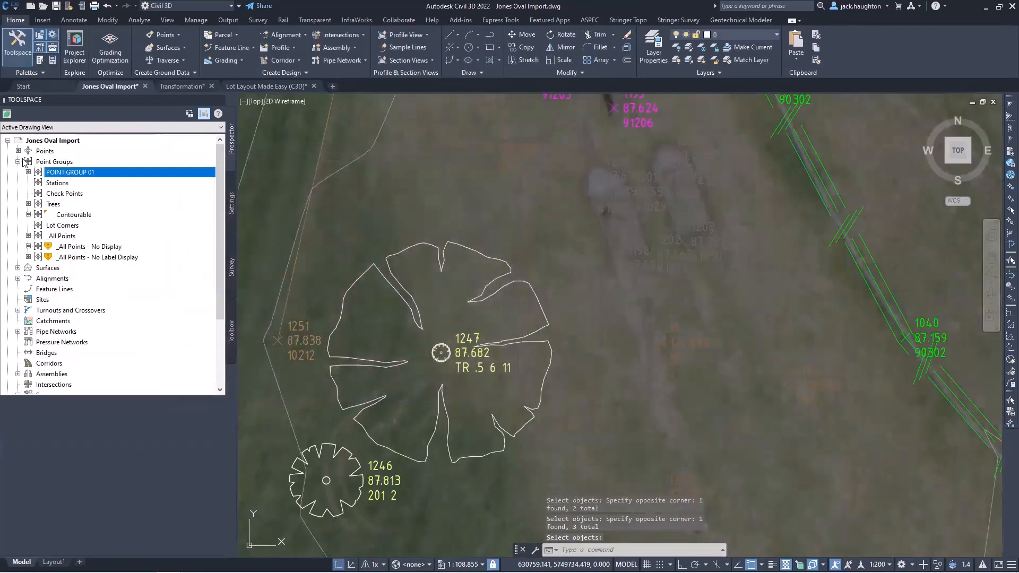
{"action": "left_click", "coordinate": [18, 162]}
{"action": "left_click", "coordinate": [17, 172]}
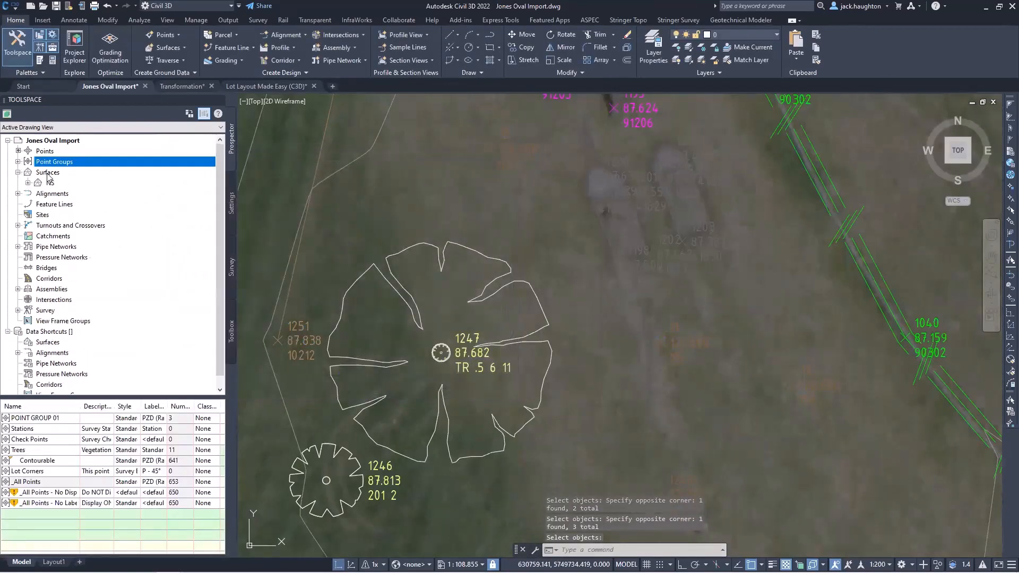
{"action": "left_click", "coordinate": [47, 173]}
{"action": "right_click", "coordinate": [47, 174]}
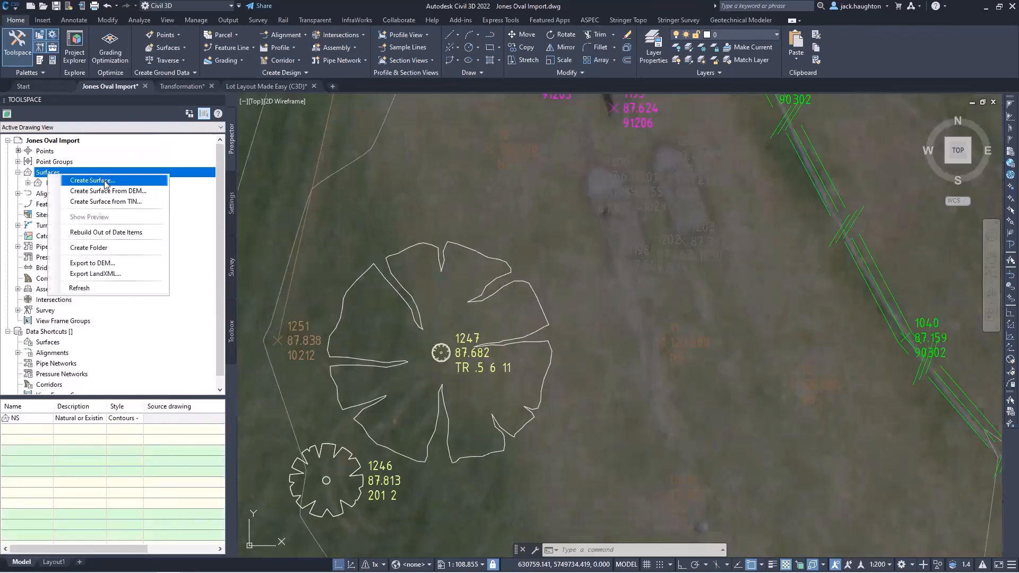
{"action": "left_click", "coordinate": [105, 181]}
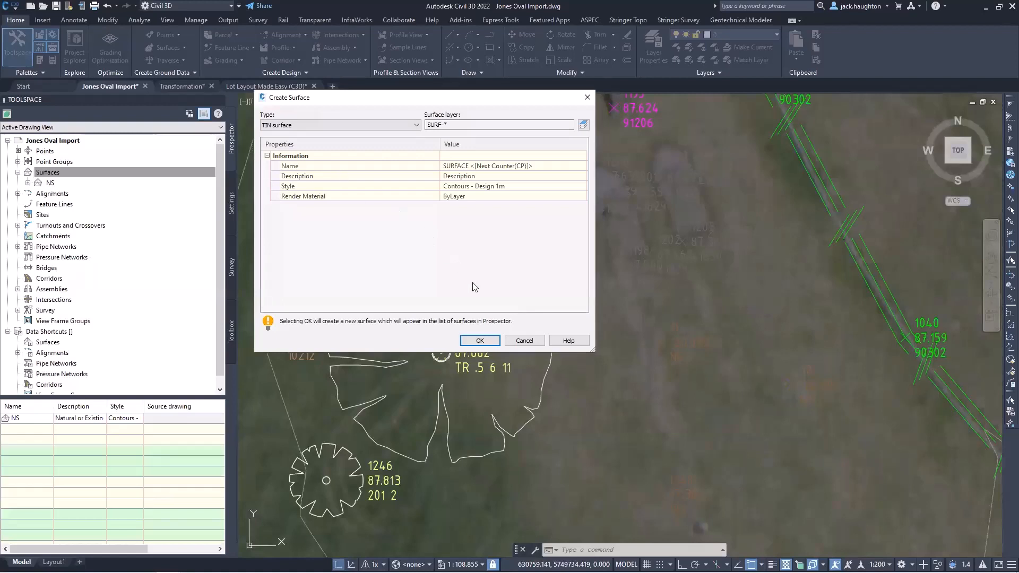
{"action": "left_click", "coordinate": [479, 341]}
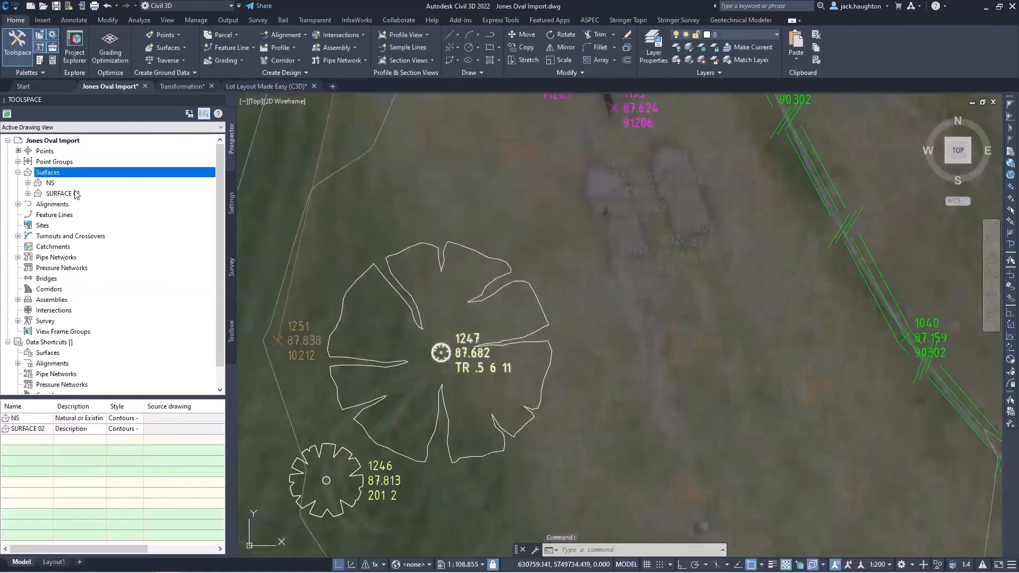
Add POINT GROUP 01 to the definition of SURFACE 02, apply it, and collapse the surface's tree entries.
{"action": "left_click", "coordinate": [59, 195]}
{"action": "left_click", "coordinate": [28, 194]}
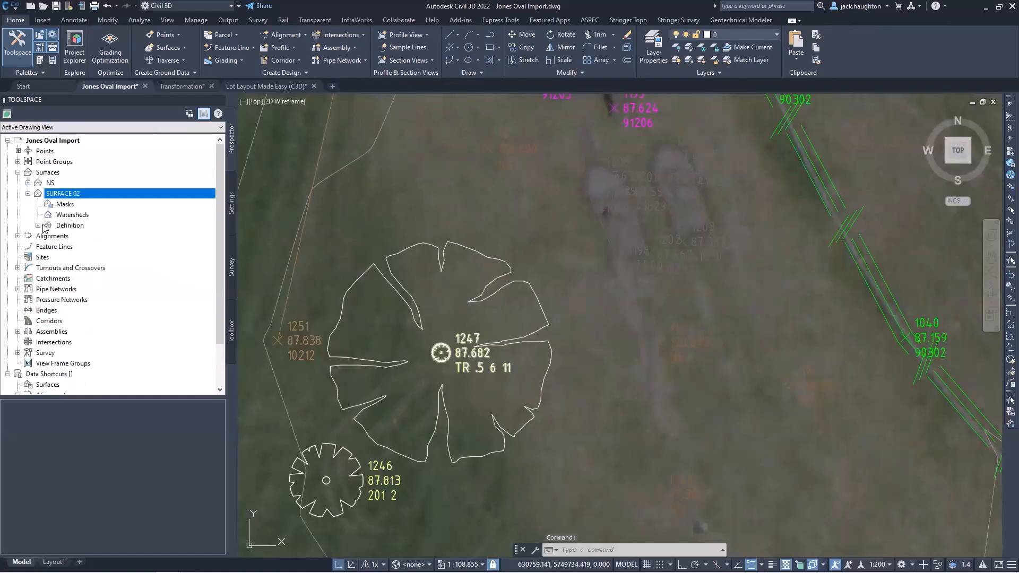
{"action": "left_click", "coordinate": [38, 225]}
{"action": "left_click", "coordinate": [74, 309]}
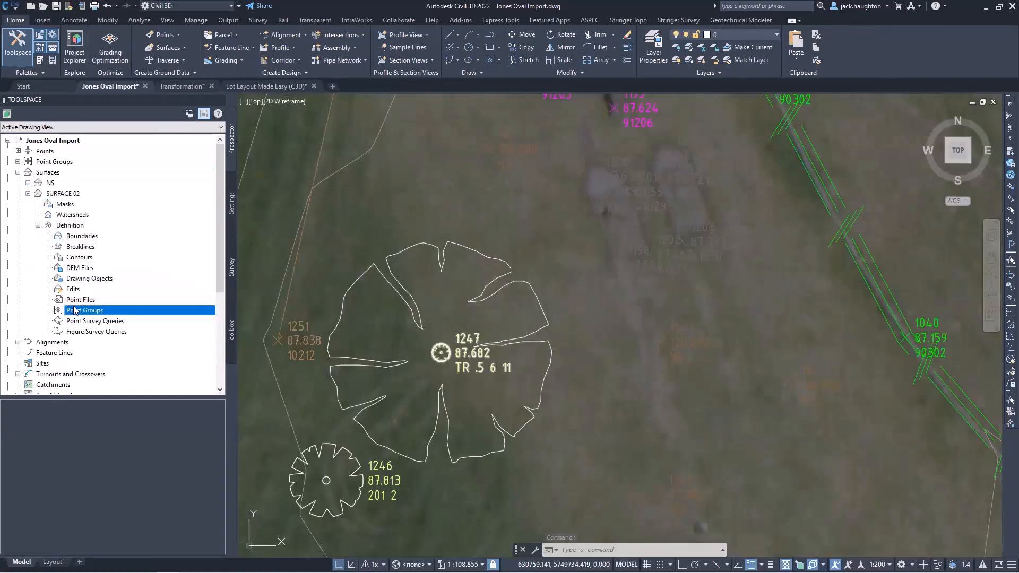
{"action": "right_click", "coordinate": [83, 310]}
{"action": "left_click", "coordinate": [111, 315]}
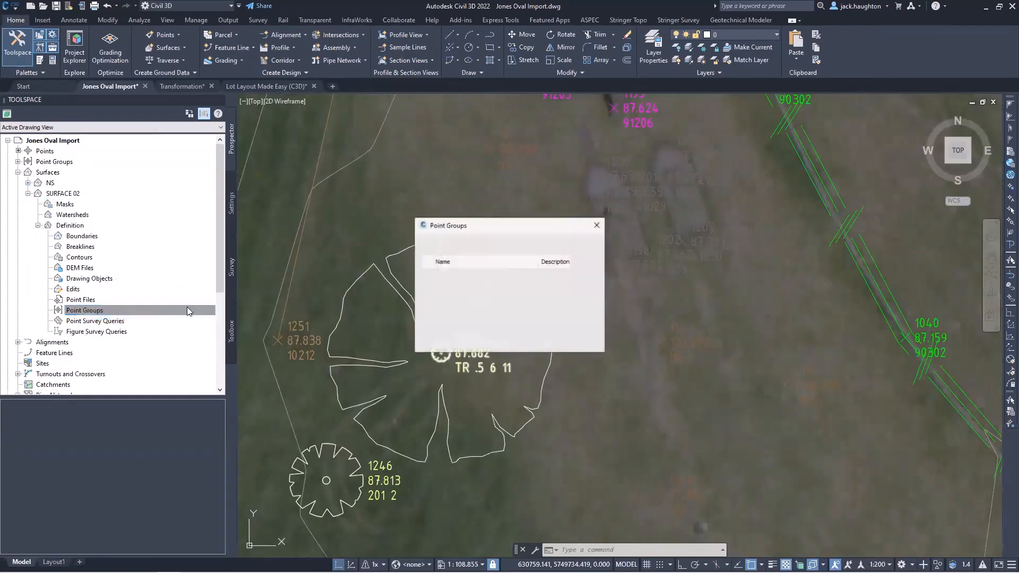
{"action": "left_click", "coordinate": [463, 273]}
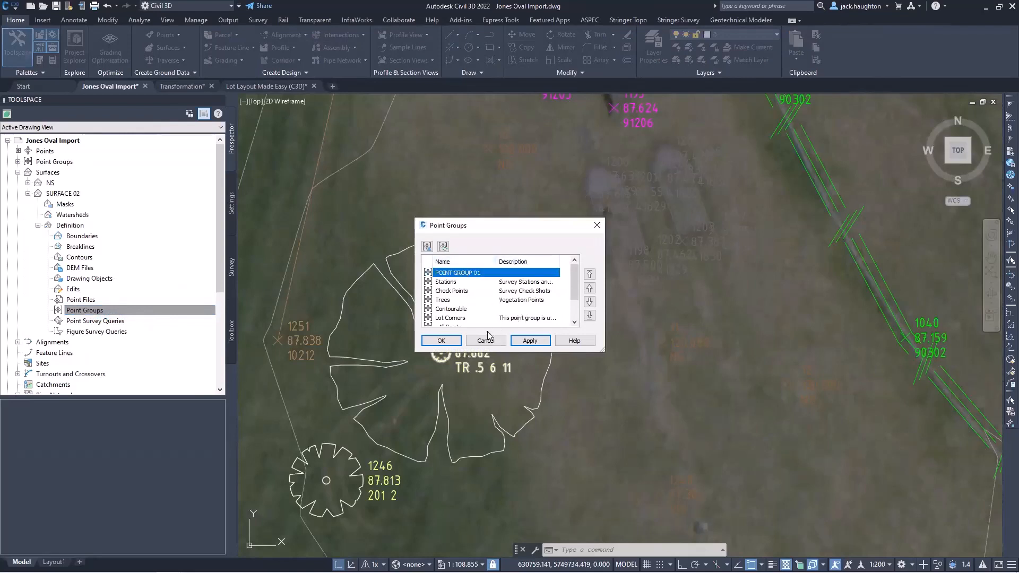
{"action": "left_click", "coordinate": [529, 341]}
{"action": "left_click", "coordinate": [449, 342]}
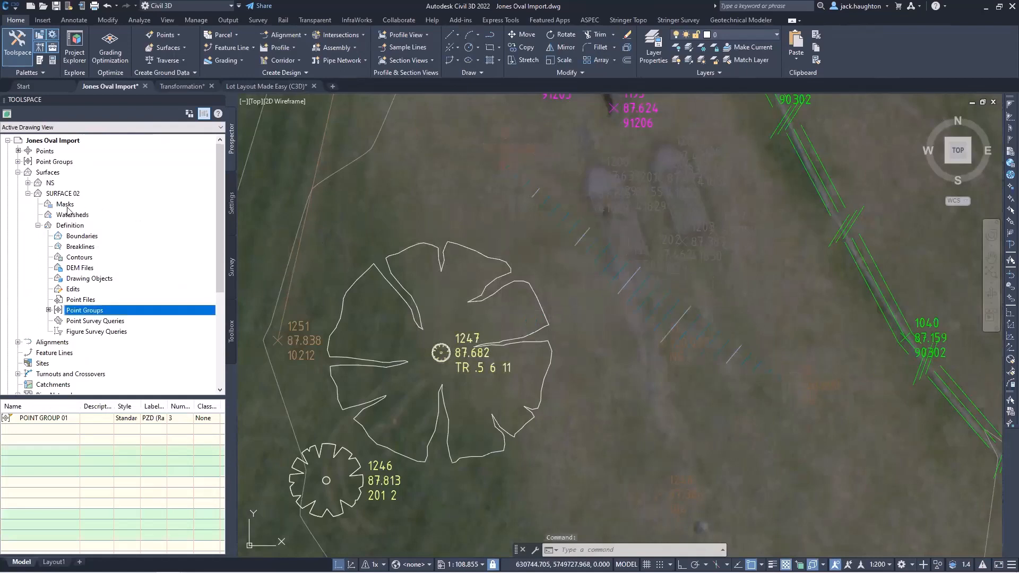
{"action": "left_click", "coordinate": [38, 225]}
{"action": "left_click", "coordinate": [28, 193]}
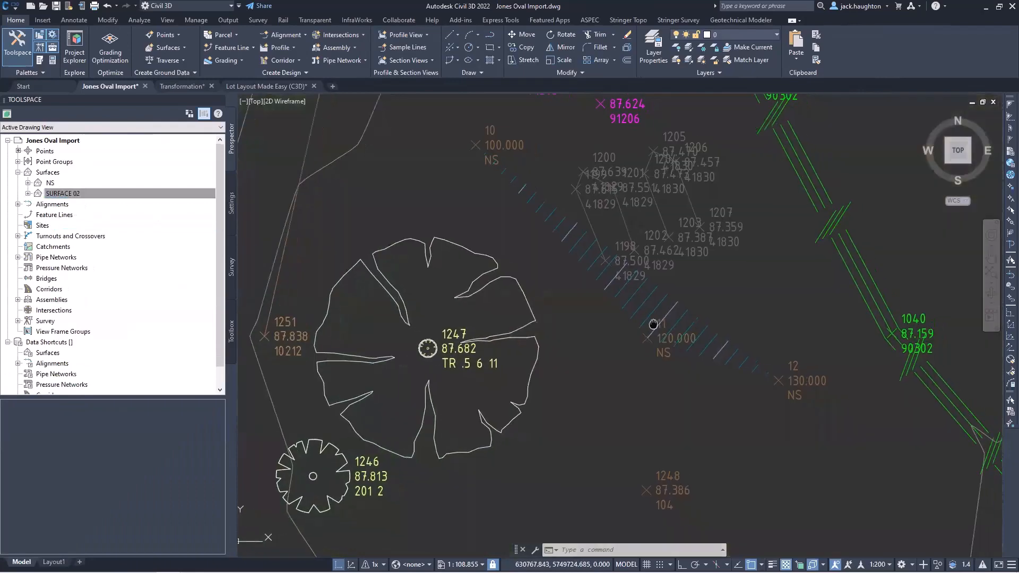
Select SURFACE 02 in the drawing and start a TIN volume surface from the Volumes Dashboard with NS as the base surface.
{"action": "middle_click_drag", "start_coordinate": [681, 306], "coordinate": [645, 288]}
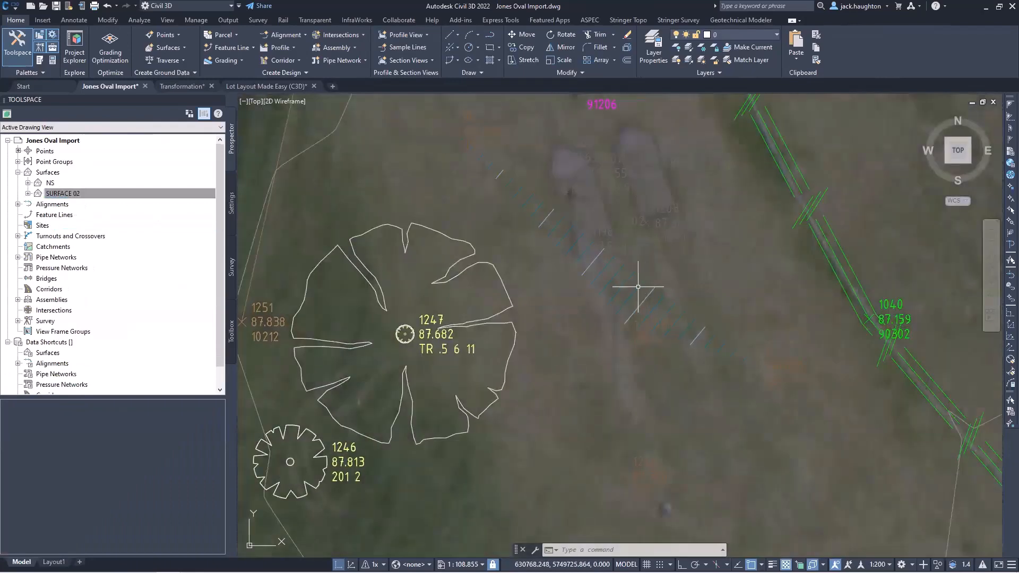
{"action": "left_click", "coordinate": [637, 286]}
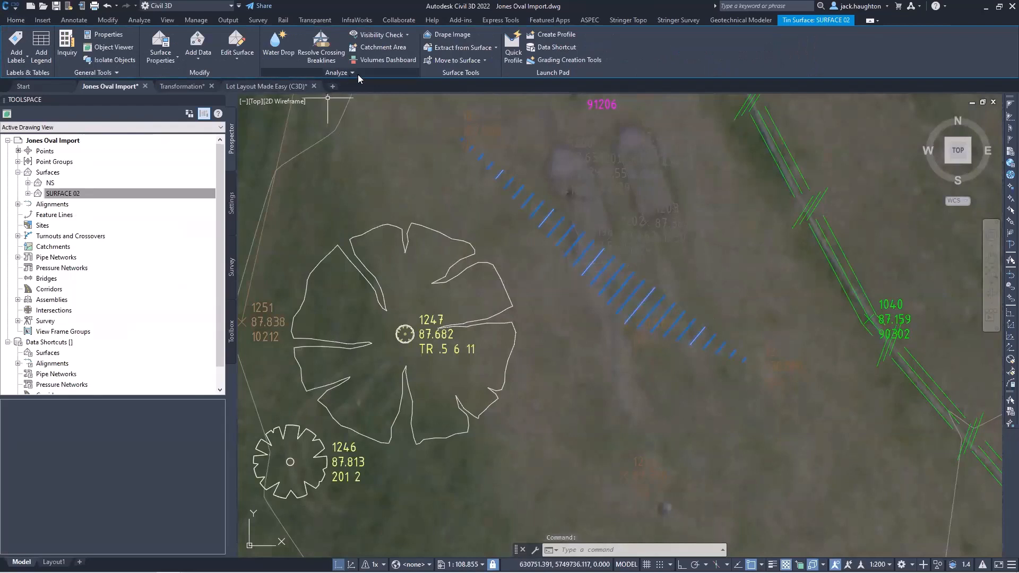
{"action": "left_click", "coordinate": [384, 61]}
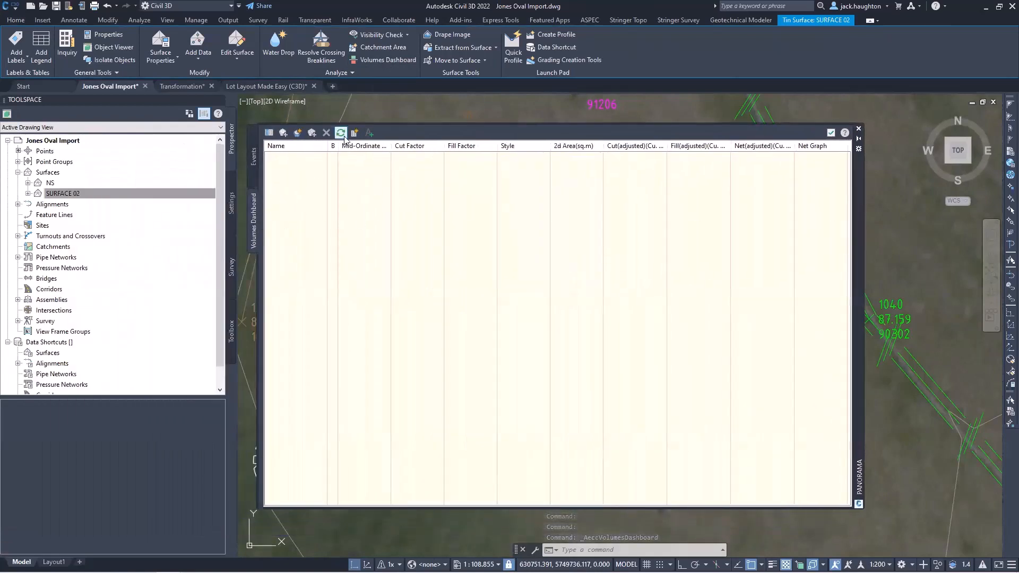
{"action": "left_click", "coordinate": [299, 132]}
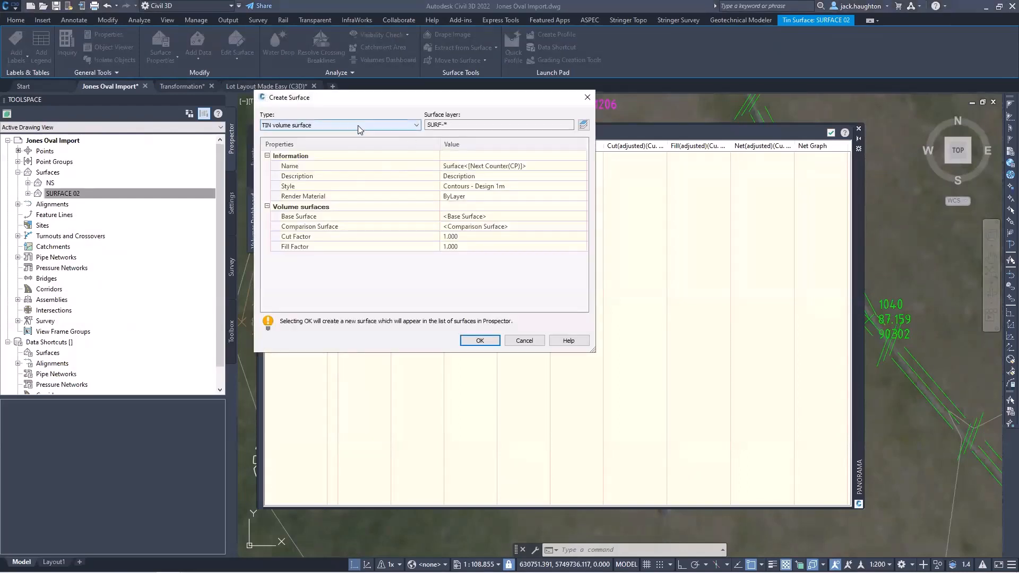
{"action": "left_click", "coordinate": [475, 215]}
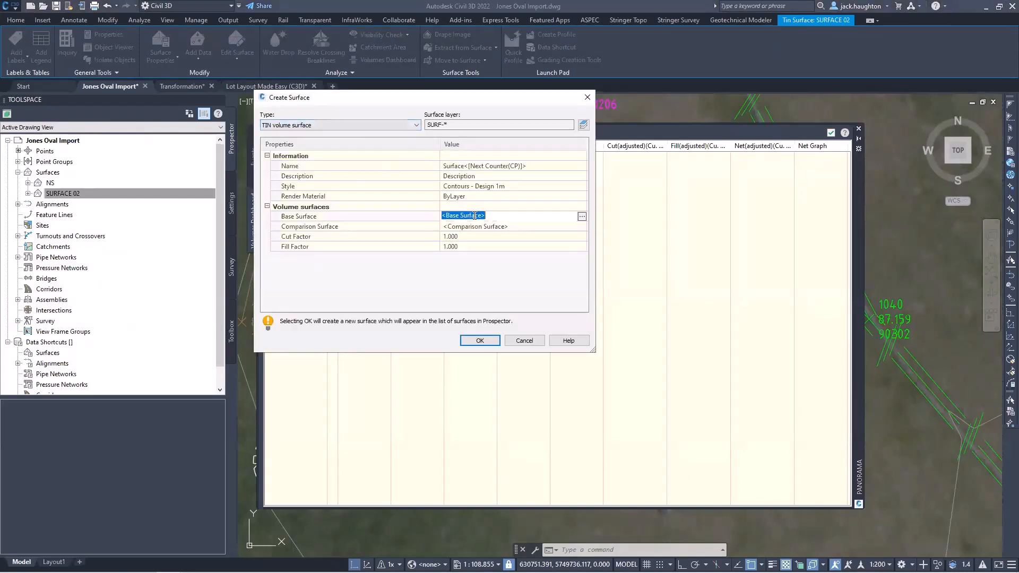
{"action": "left_click", "coordinate": [581, 217]}
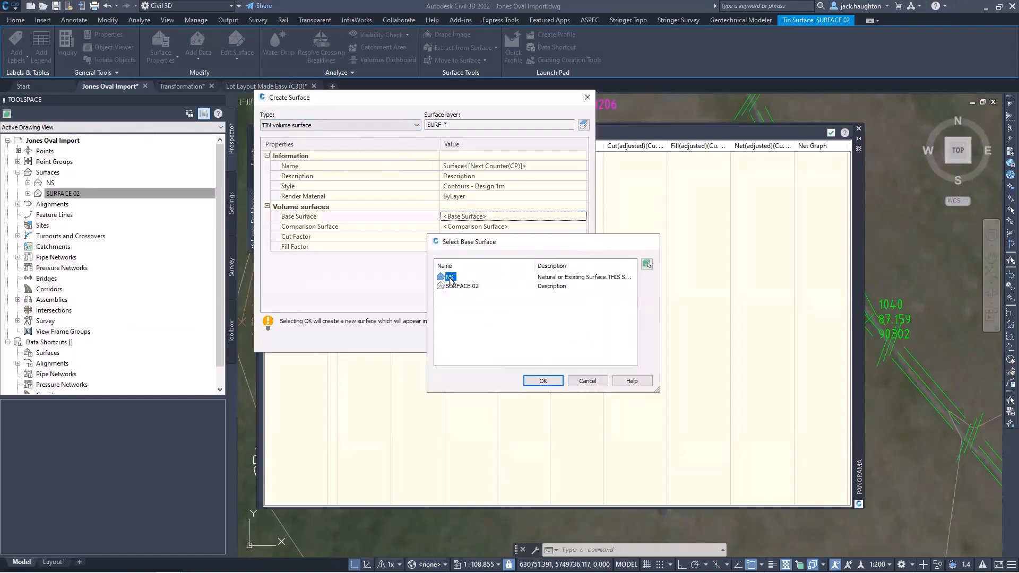
{"action": "double_click", "coordinate": [450, 278]}
Set SURFACE 02 as the comparison surface, create the volume surface, and close the Volumes Dashboard.
{"action": "left_click", "coordinate": [582, 230]}
{"action": "left_click", "coordinate": [582, 227]}
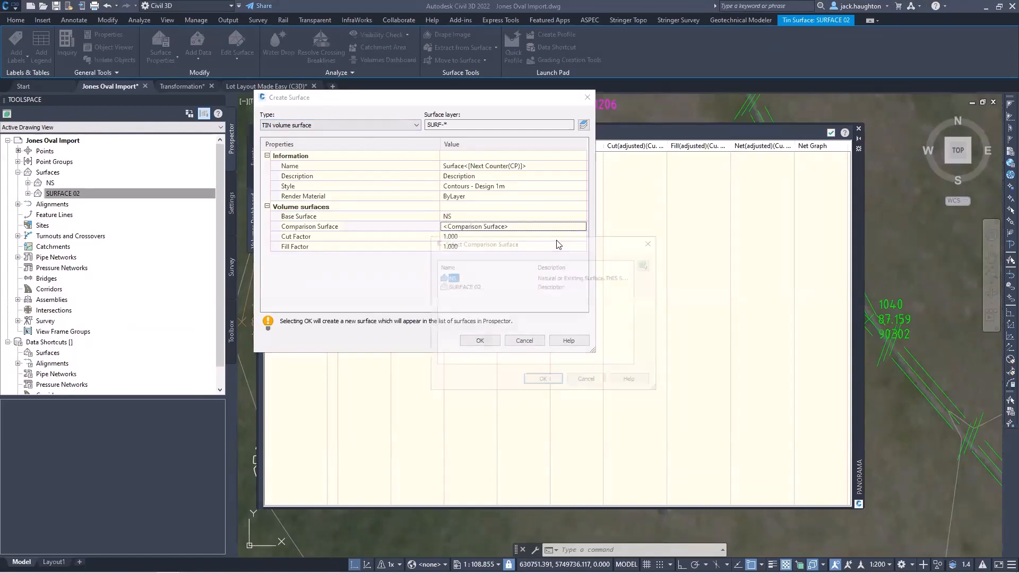
{"action": "double_click", "coordinate": [473, 288]}
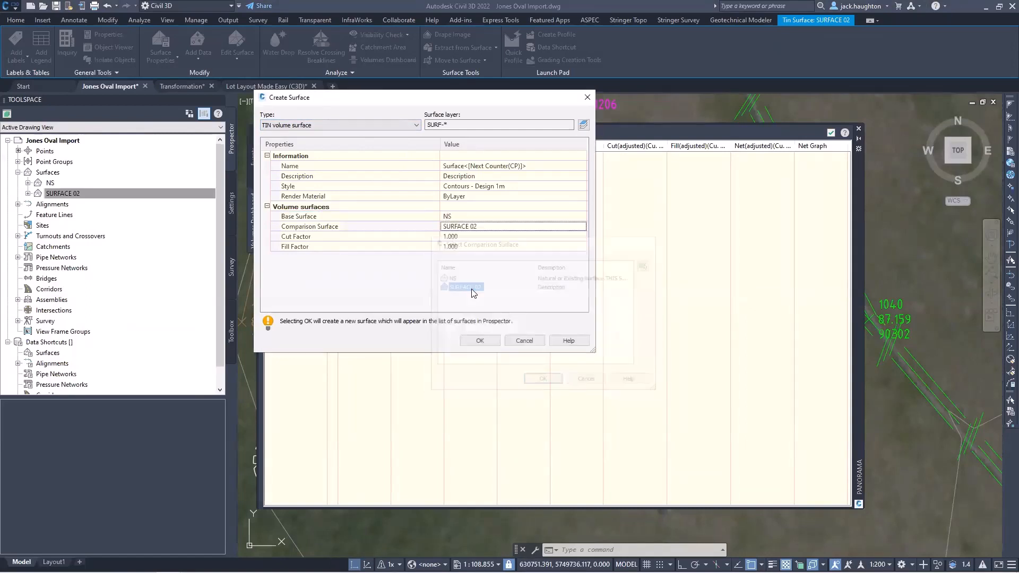
{"action": "left_click", "coordinate": [493, 340]}
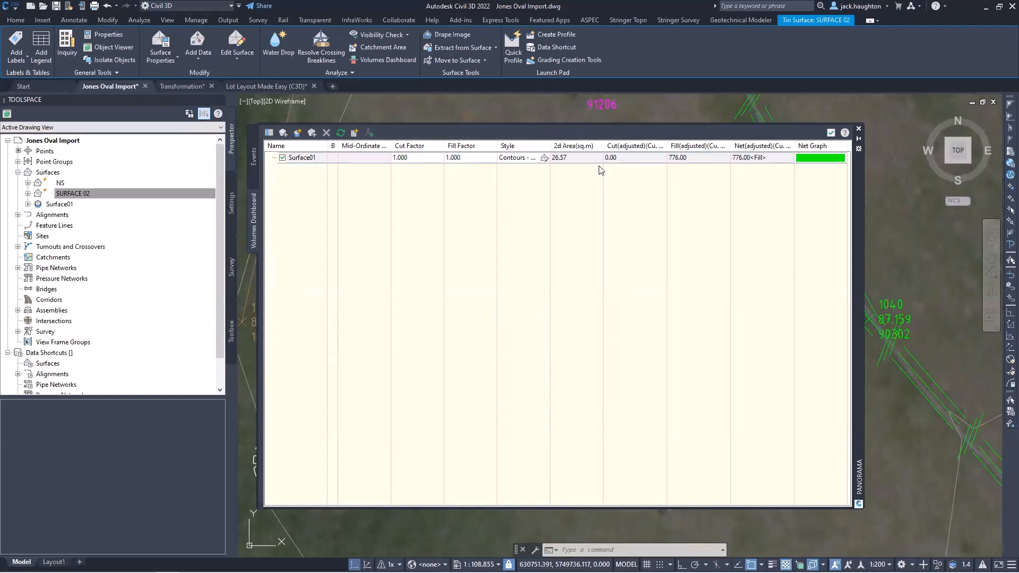
{"action": "left_click", "coordinate": [858, 130]}
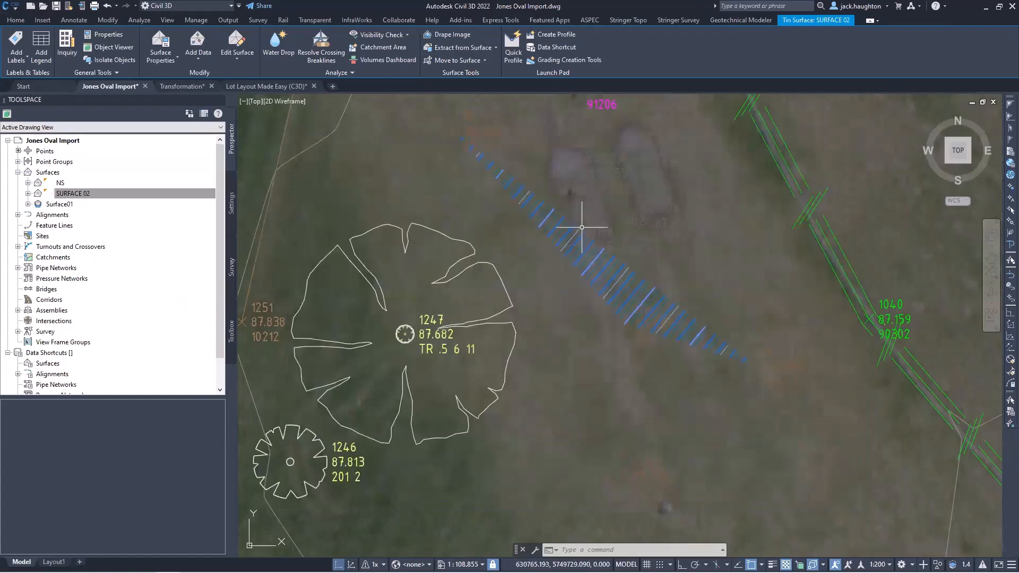
{"action": "left_click", "coordinate": [669, 270]}
{"action": "key", "text": "Escape"}
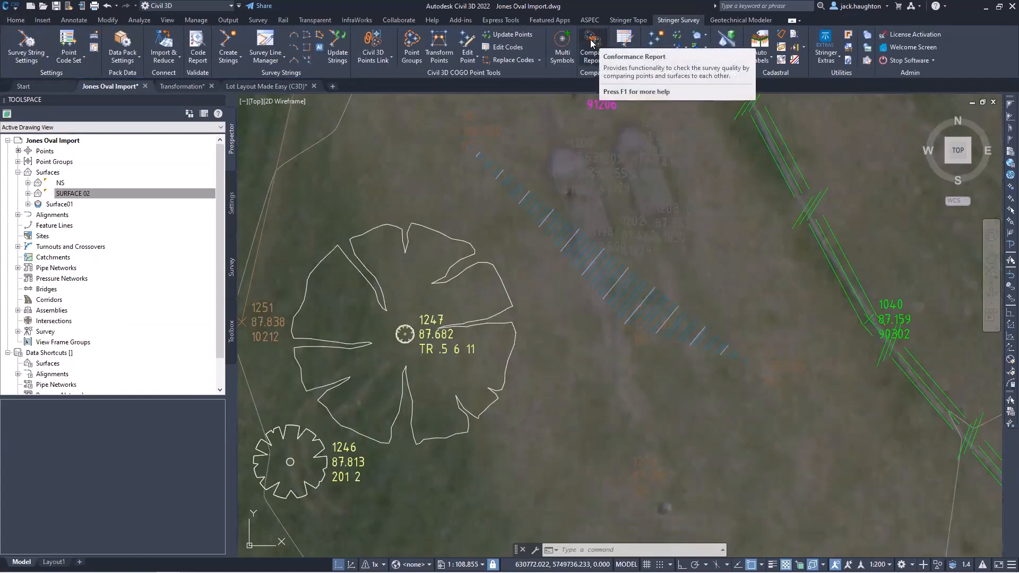
Open the Stringer conformance report, move its window aside from the drawing, and list the points in POINT GROUP 01.
{"action": "left_click", "coordinate": [590, 43]}
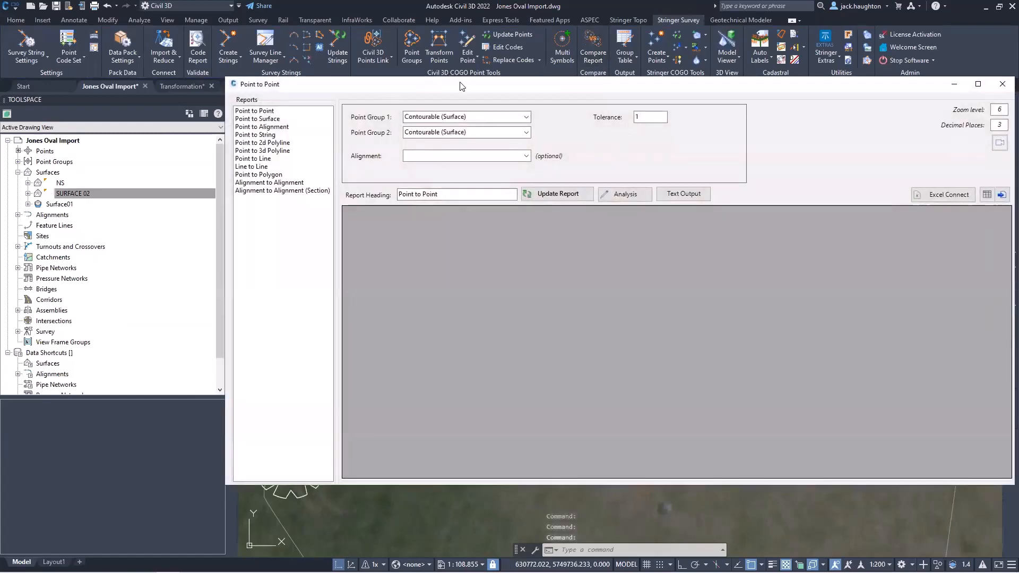
{"action": "left_click_drag", "start_coordinate": [461, 84], "coordinate": [411, 94]}
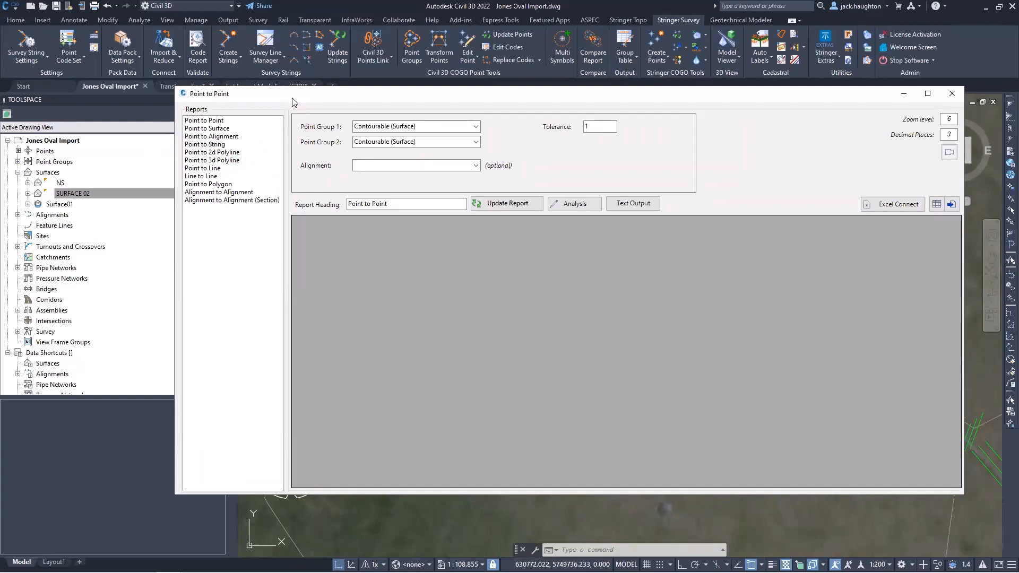
{"action": "left_click_drag", "start_coordinate": [291, 101], "coordinate": [831, 158]}
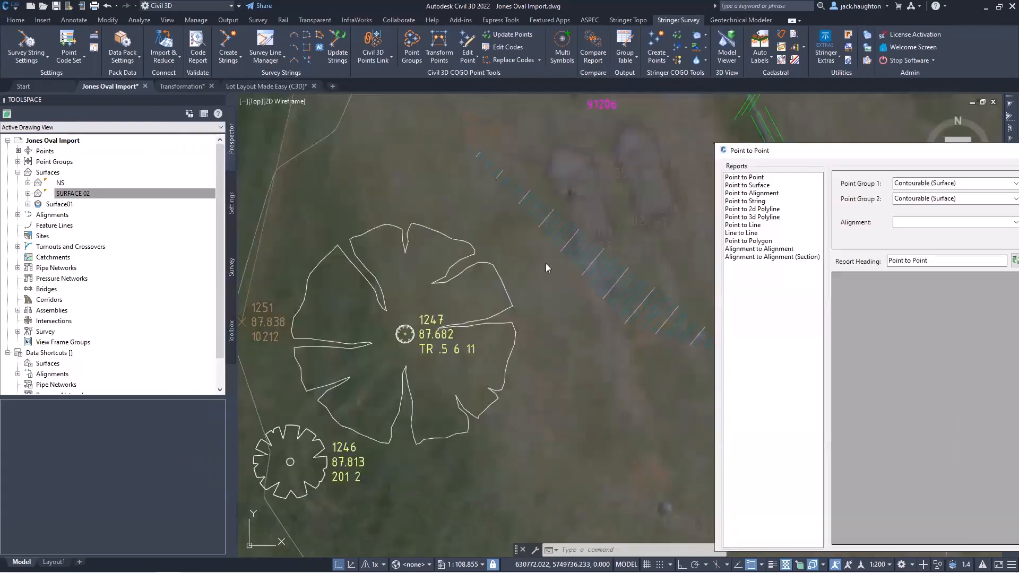
{"action": "left_click", "coordinate": [215, 153]}
{"action": "left_click", "coordinate": [18, 172]}
{"action": "left_click", "coordinate": [17, 162]}
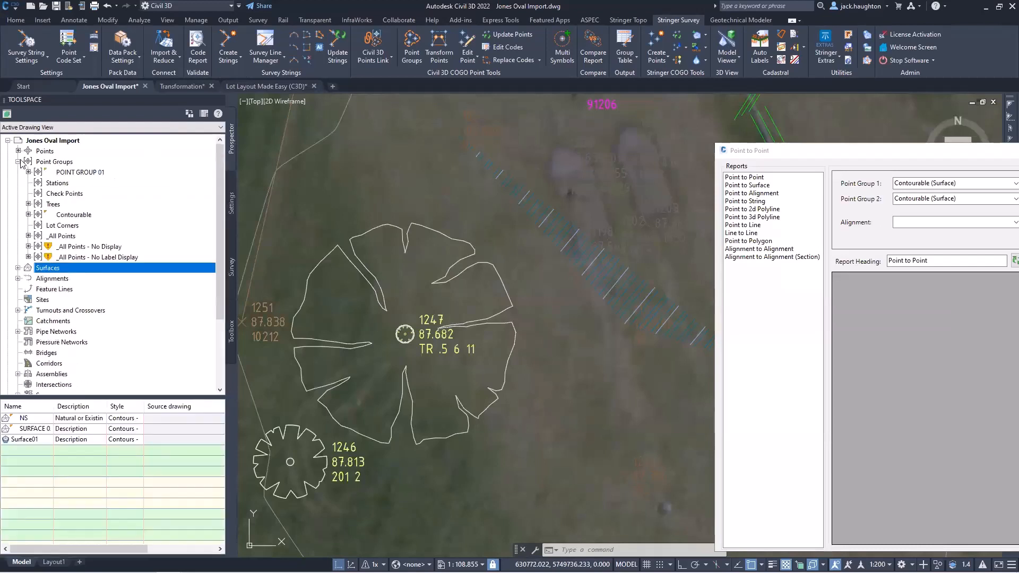
{"action": "left_click", "coordinate": [87, 172]}
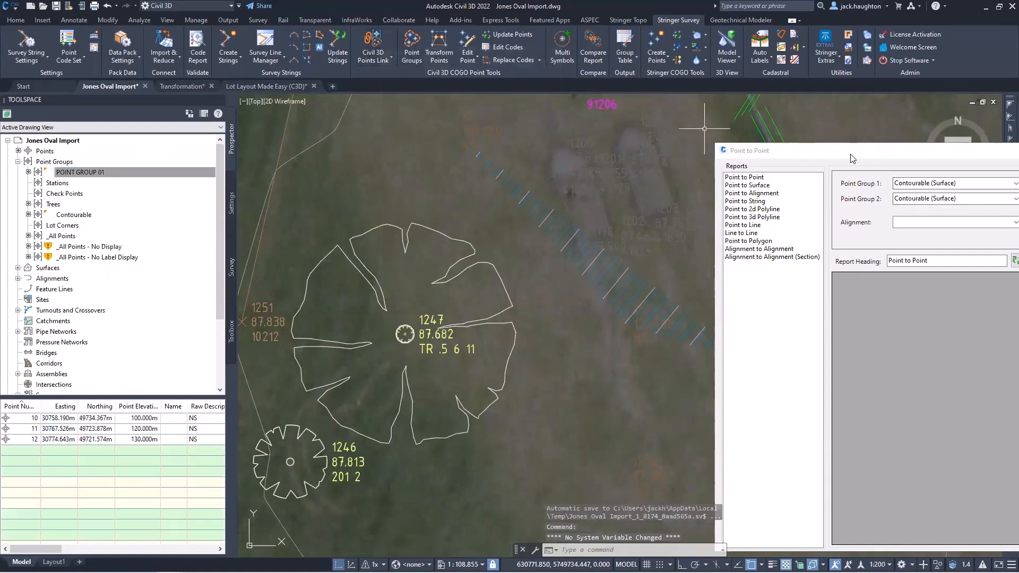
Link POINT GROUP 01 to Stringer in the Civil 3D Point Group Manager and update the links.
{"action": "left_click", "coordinate": [379, 41]}
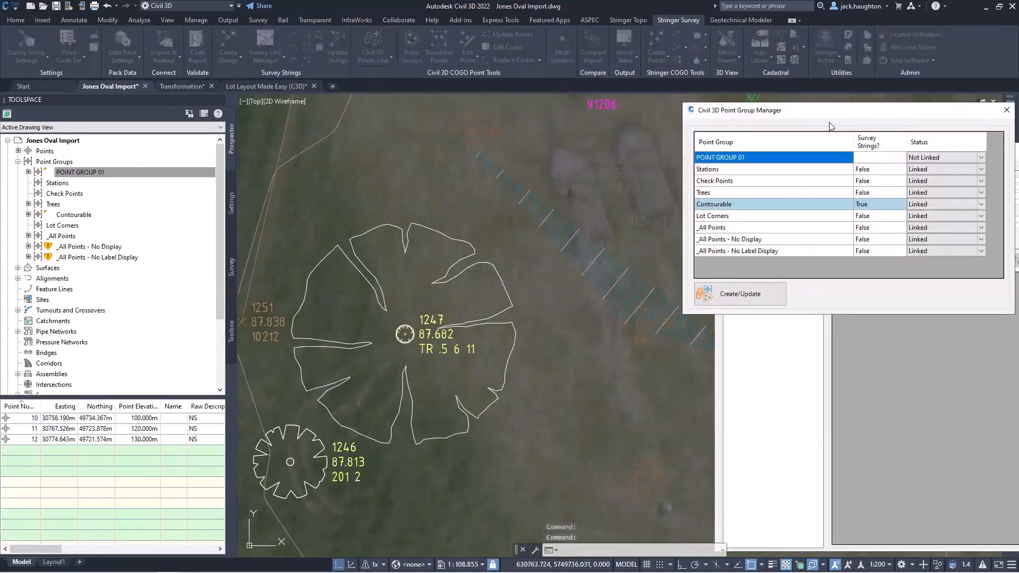
{"action": "left_click_drag", "start_coordinate": [822, 117], "coordinate": [457, 119]}
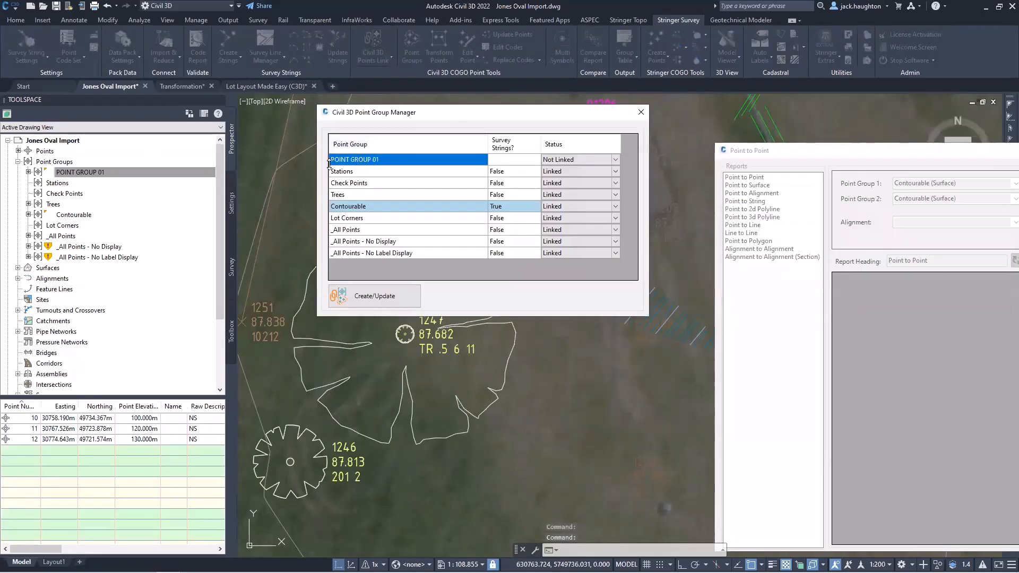
{"action": "left_click", "coordinate": [573, 159]}
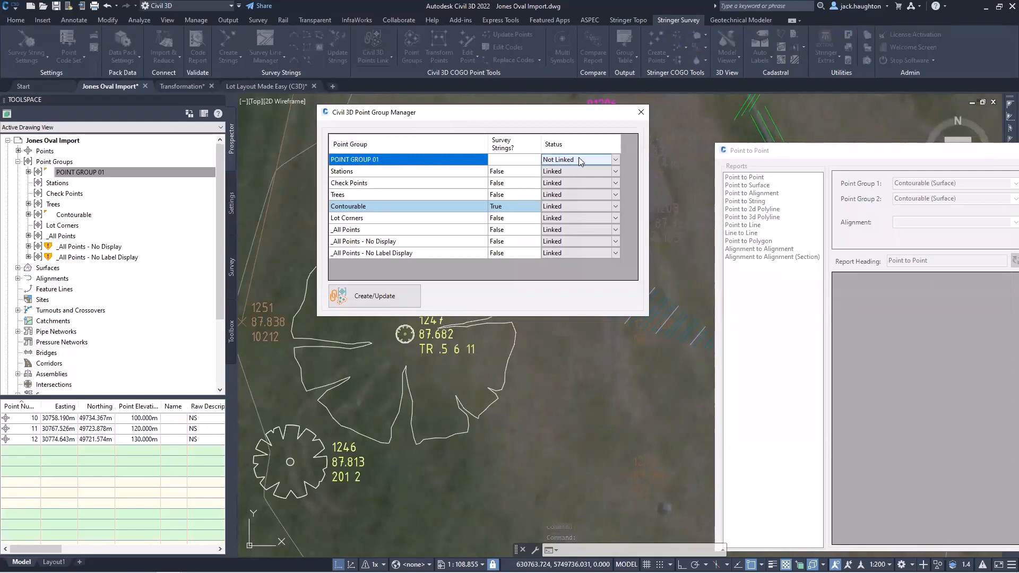
{"action": "left_click", "coordinate": [615, 160]}
{"action": "left_click", "coordinate": [554, 178]}
{"action": "left_click", "coordinate": [383, 293]}
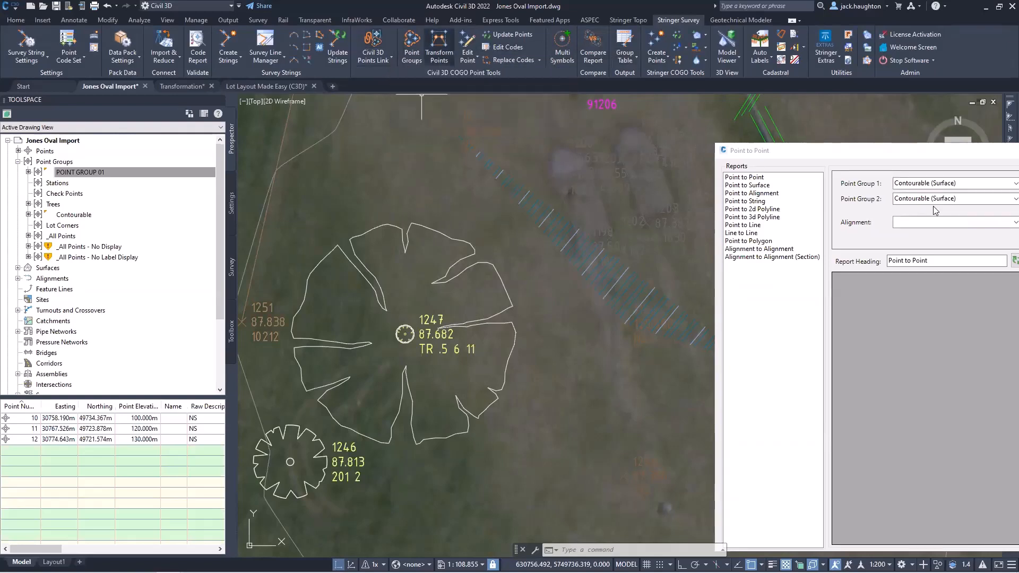
Check the point groups available for the Point to Surface report, and close the report window.
{"action": "left_click", "coordinate": [889, 154]}
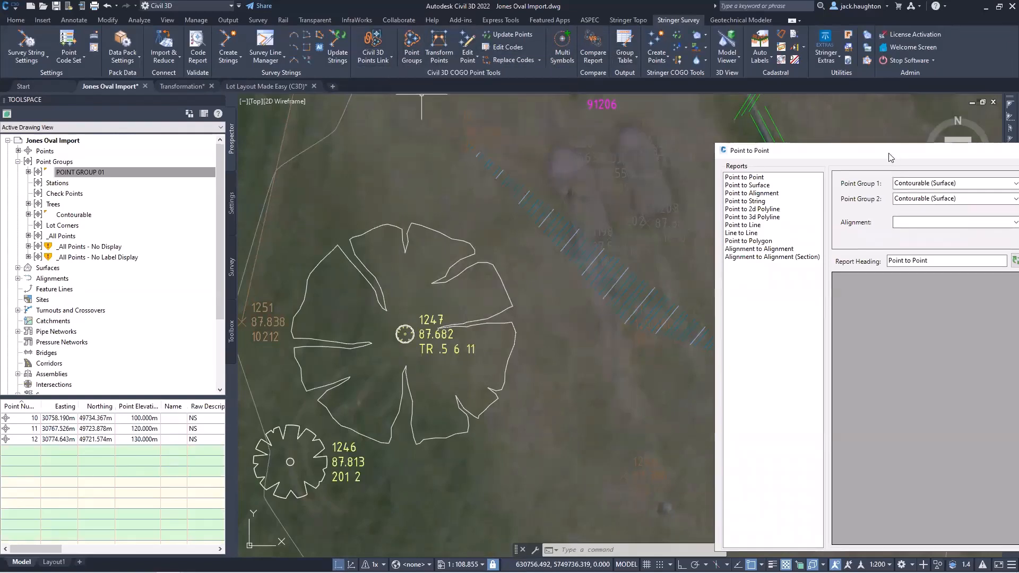
{"action": "left_click_drag", "start_coordinate": [899, 154], "coordinate": [362, 108]}
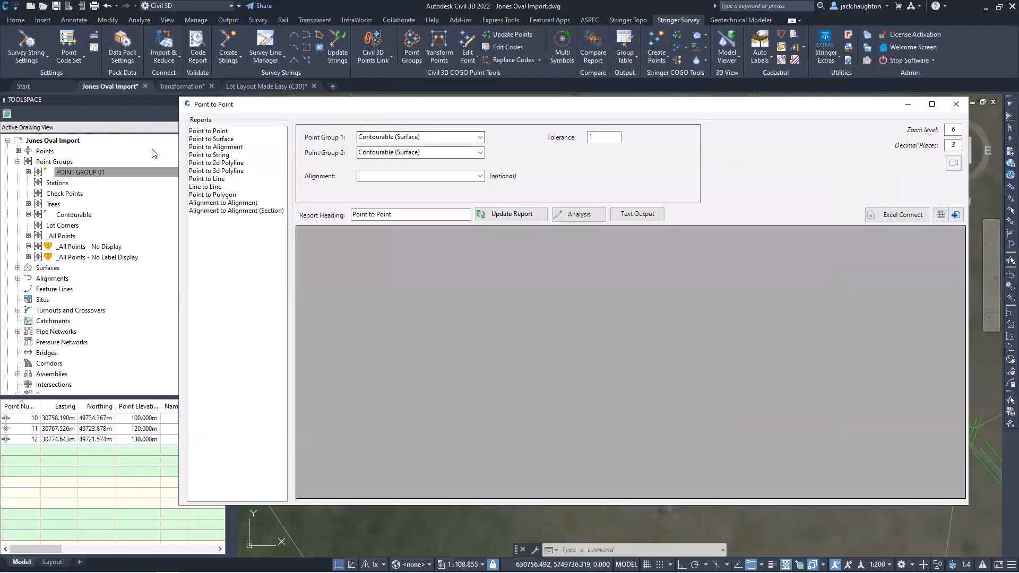
{"action": "left_click", "coordinate": [221, 139]}
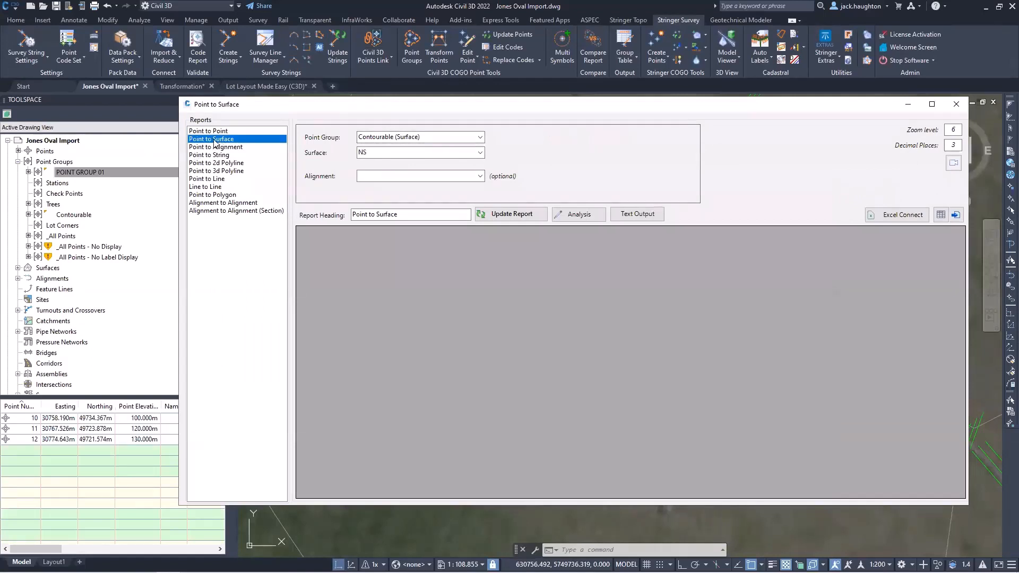
{"action": "left_click", "coordinate": [479, 139]}
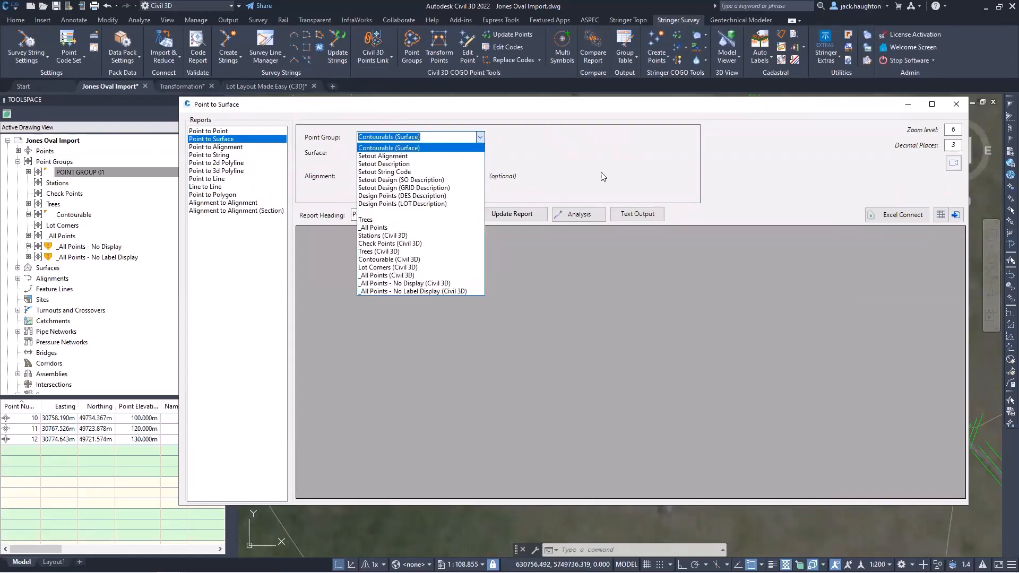
{"action": "left_click", "coordinate": [812, 149]}
{"action": "left_click", "coordinate": [956, 104]}
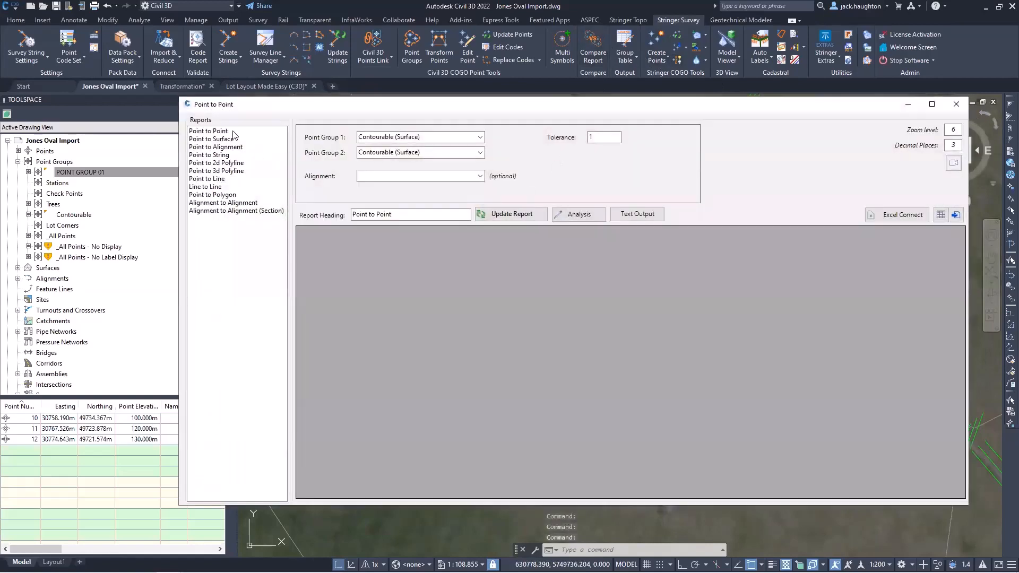
Generate a Point to Surface report comparing POINT GROUP 01 (Civil 3D) with surface NS, keeping the report window over the drawing.
{"action": "left_click", "coordinate": [467, 140]}
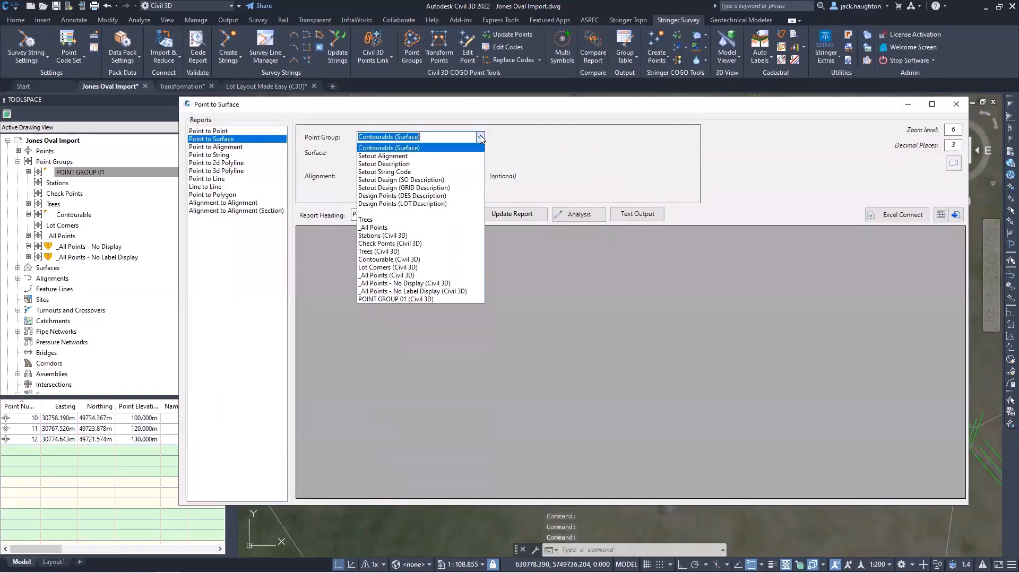
{"action": "left_click", "coordinate": [394, 299]}
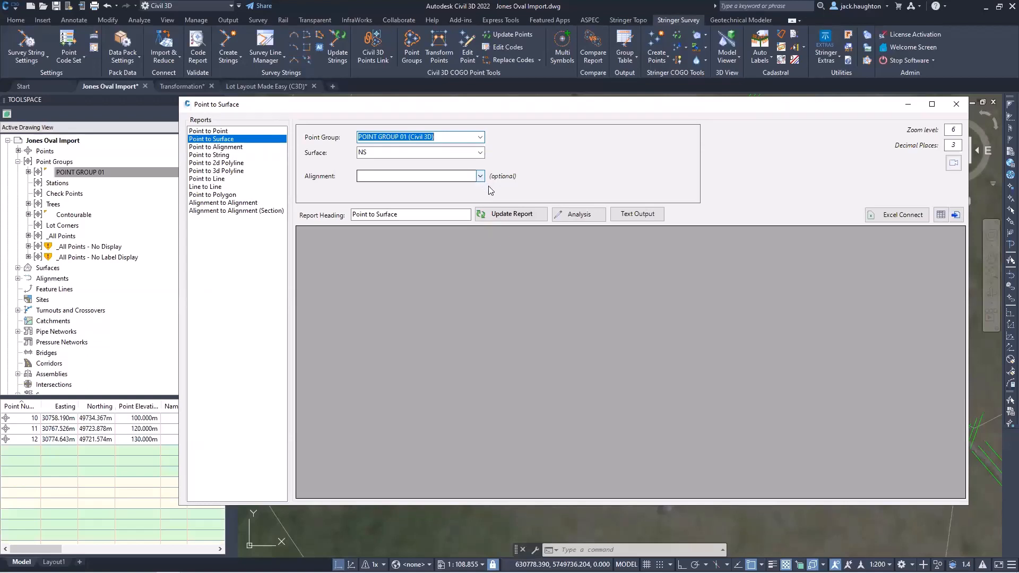
{"action": "left_click", "coordinate": [508, 210]}
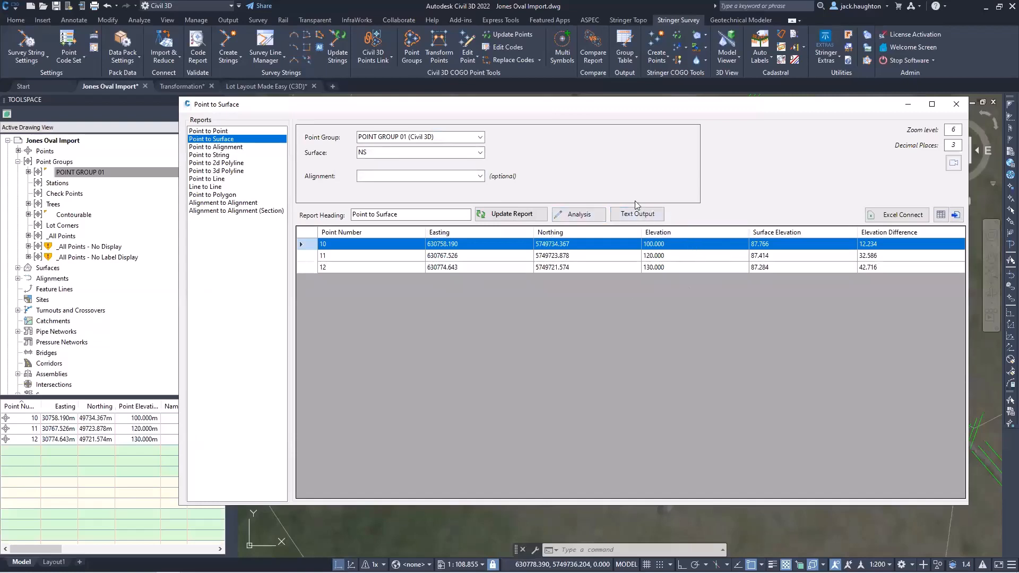
{"action": "left_click_drag", "start_coordinate": [668, 104], "coordinate": [242, 162]}
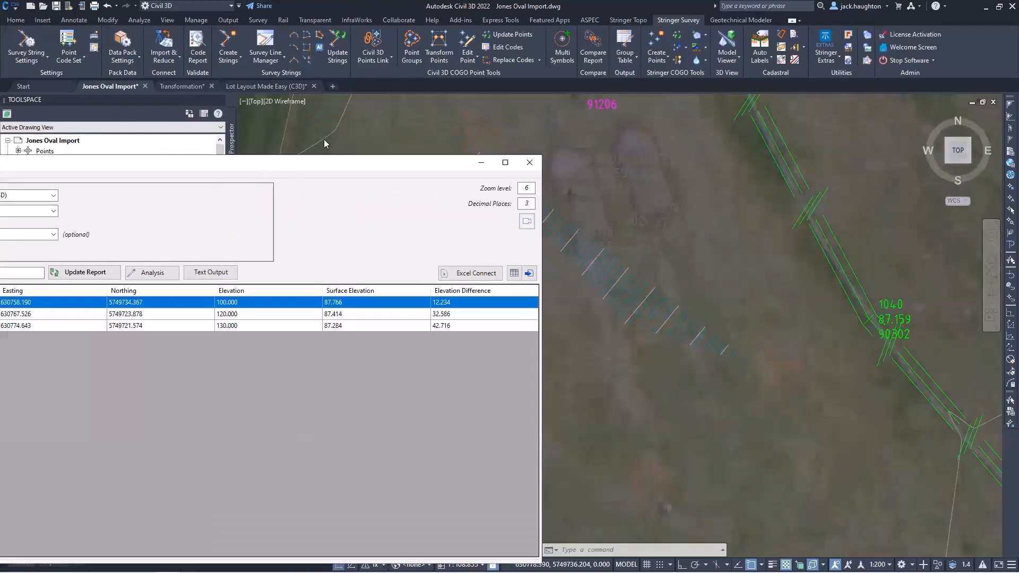
{"action": "left_click_drag", "start_coordinate": [317, 164], "coordinate": [685, 98]}
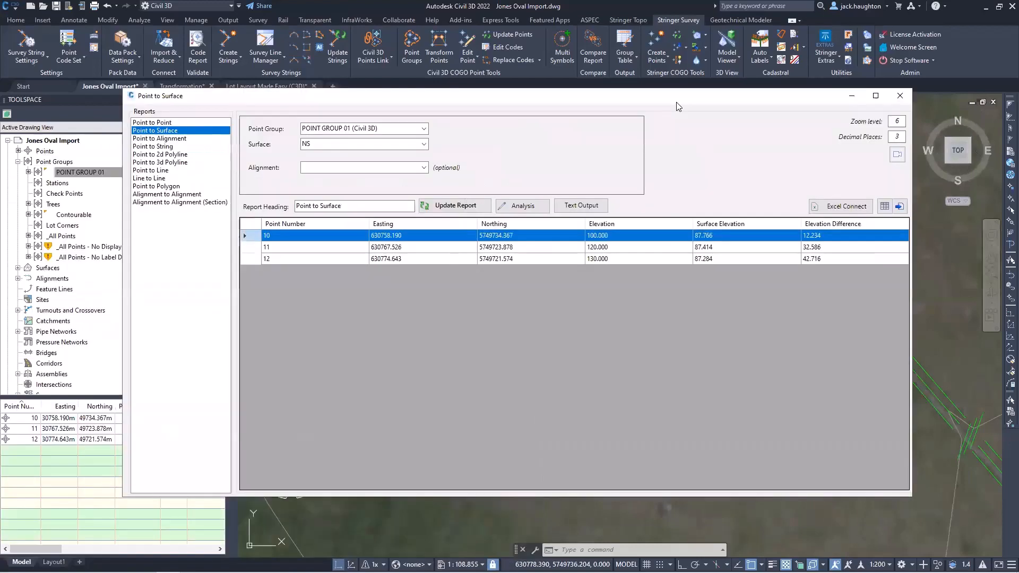
Set up an Excel Connect export of the report to a new workbook named Export 1 on the Desktop.
{"action": "left_click", "coordinate": [849, 207]}
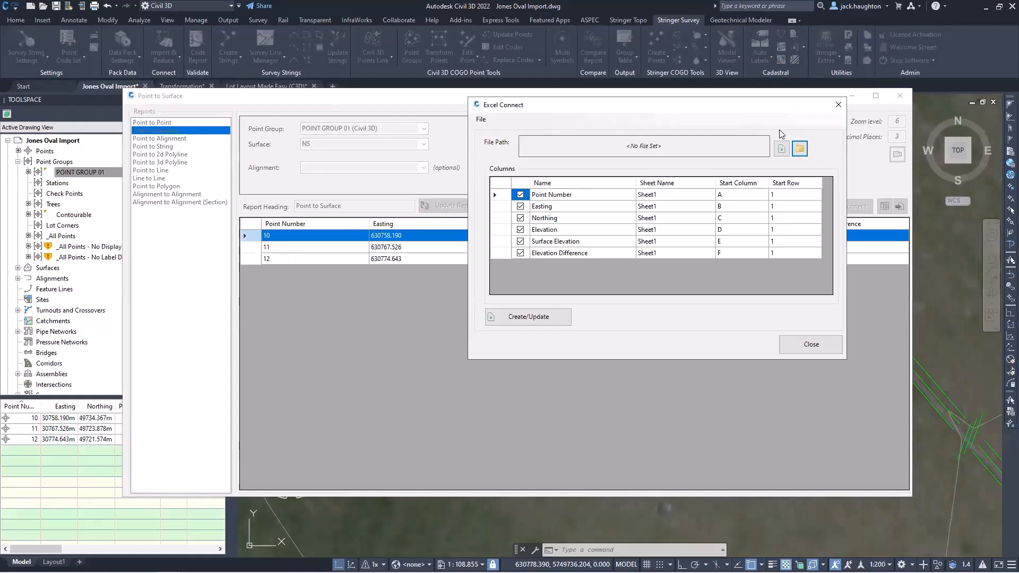
{"action": "left_click", "coordinate": [801, 151]}
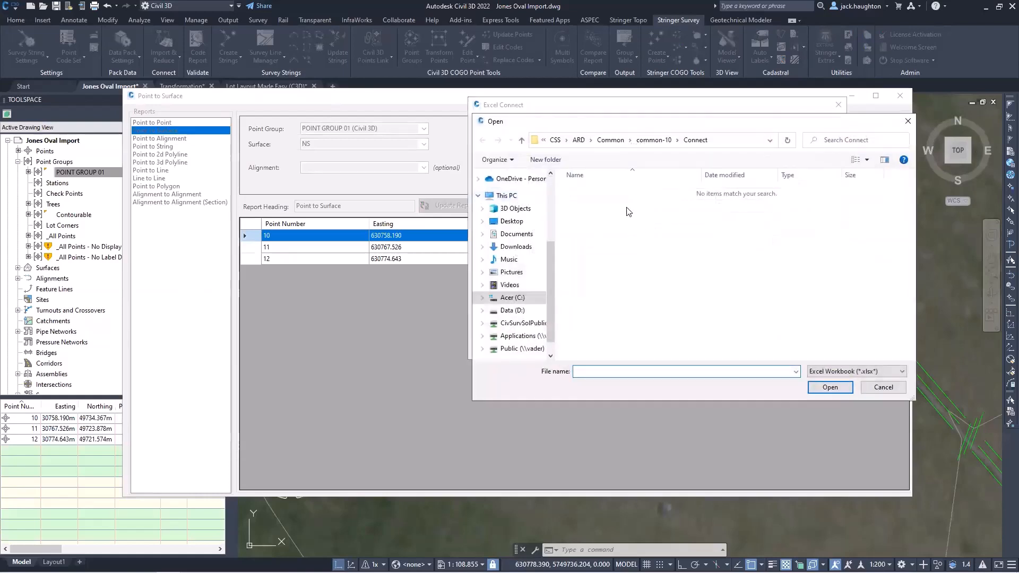
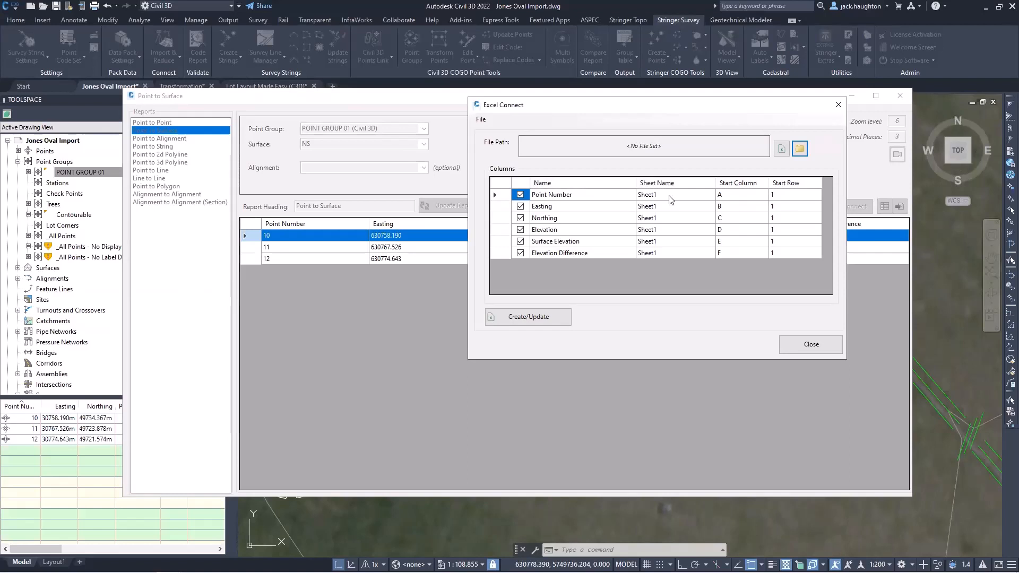
{"action": "left_click", "coordinate": [752, 200]}
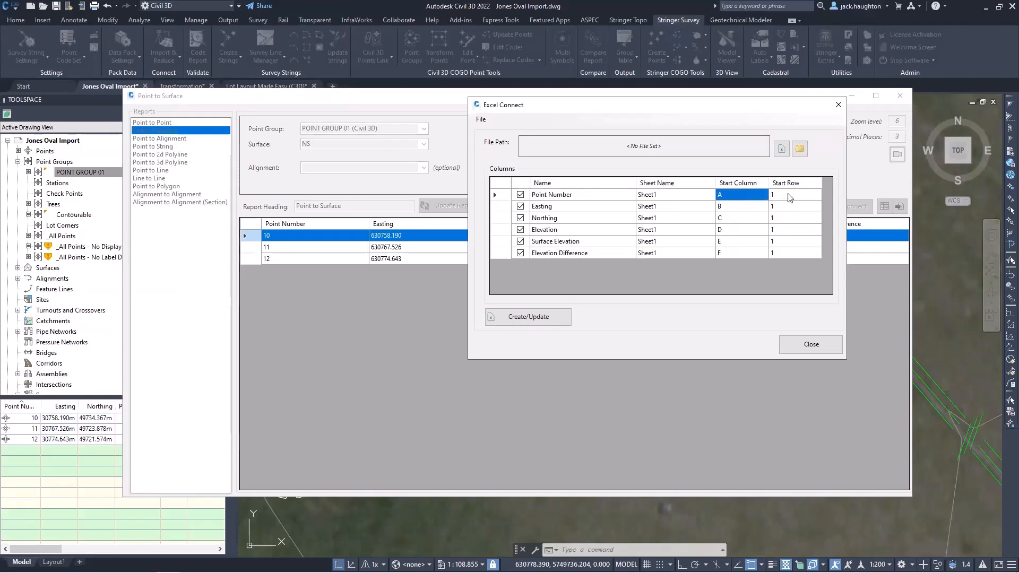
{"action": "left_click", "coordinate": [782, 198]}
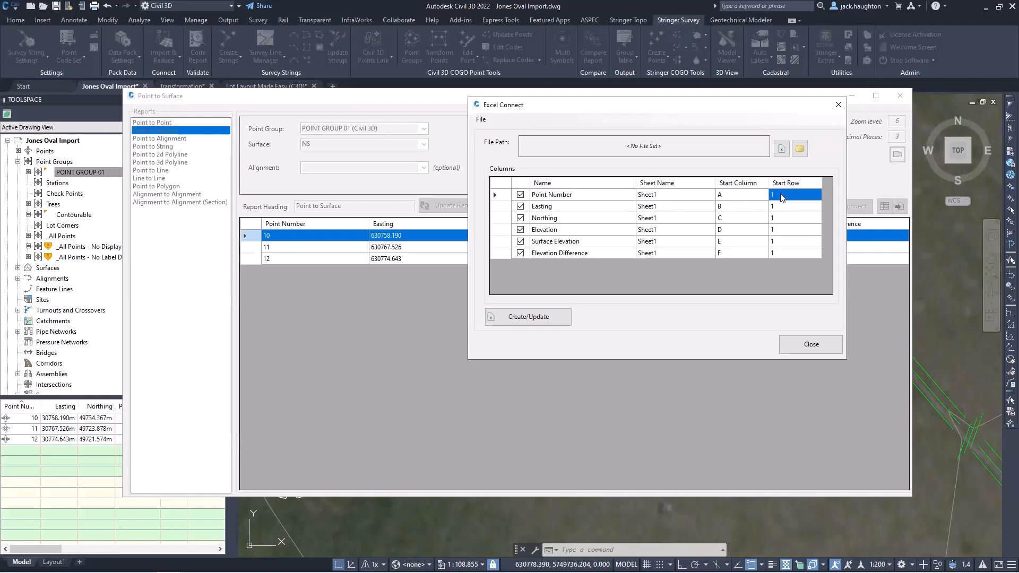
{"action": "left_click", "coordinate": [781, 149]}
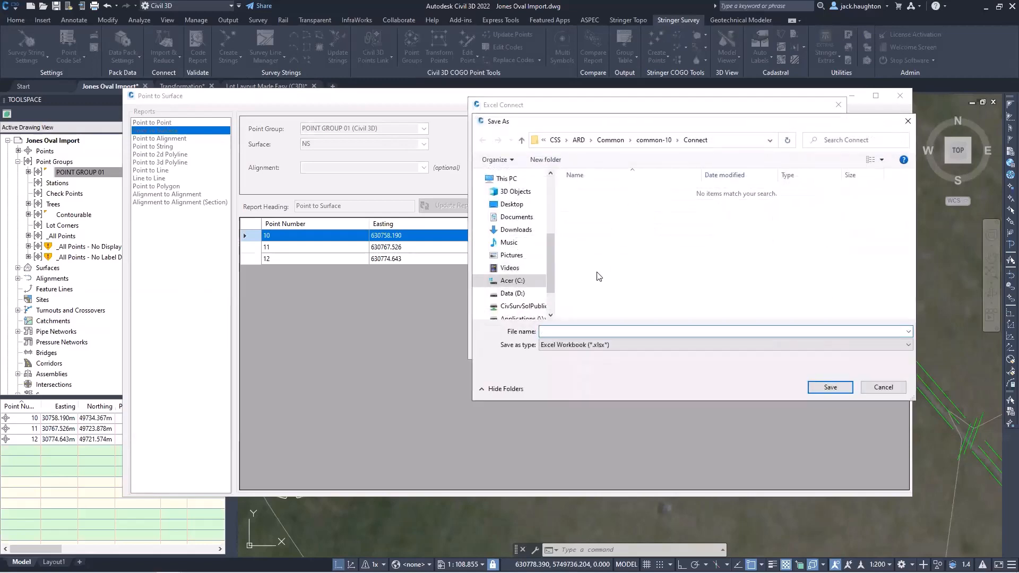
{"action": "scroll", "coordinate": [510, 212], "scroll_direction": "up", "scroll_amount": 4}
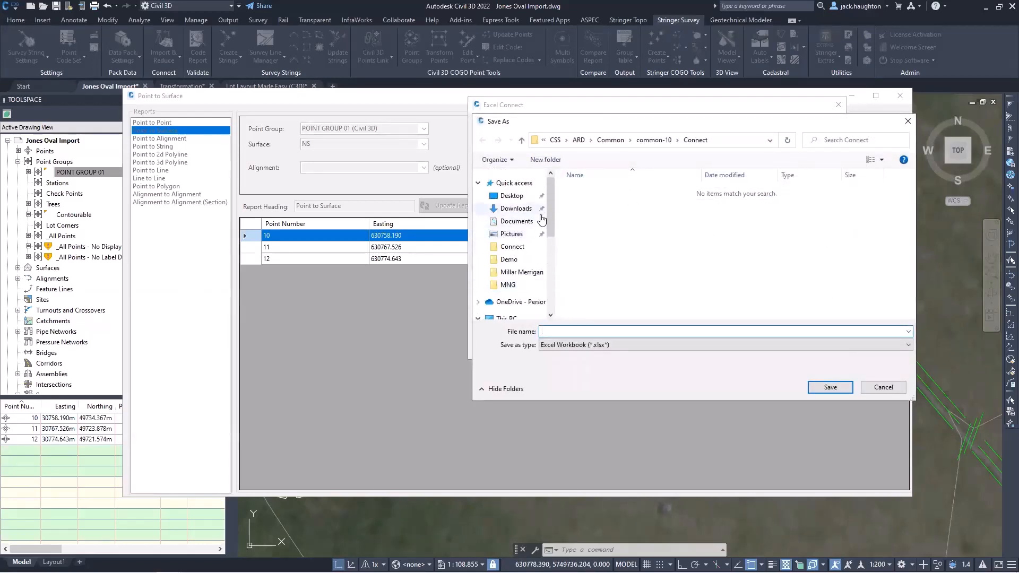
{"action": "left_click", "coordinate": [510, 196]}
{"action": "left_click", "coordinate": [554, 330]}
{"action": "type", "text": "Export "}
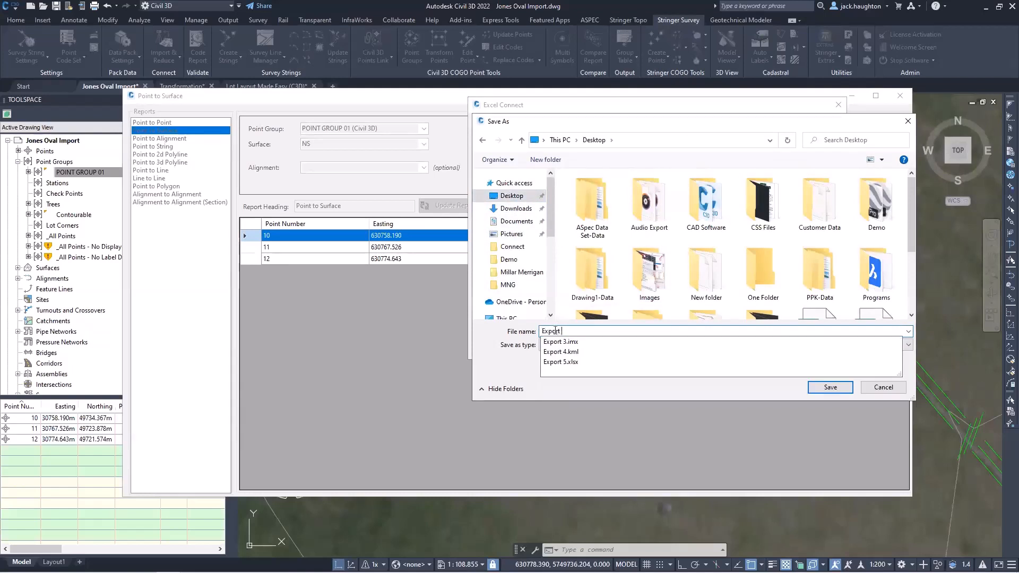
{"action": "type", "text": "1"}
{"action": "left_click", "coordinate": [829, 386]}
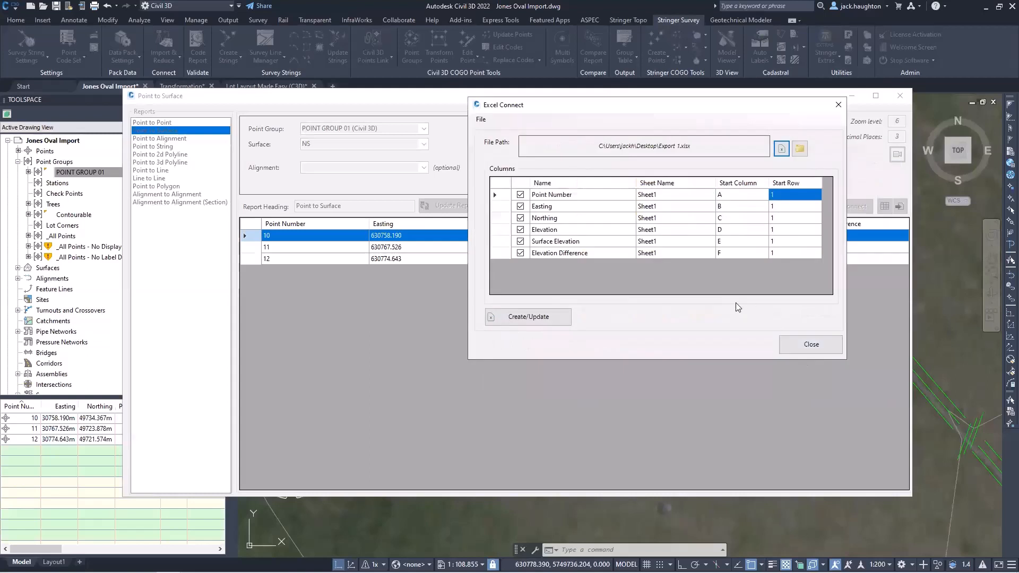
Set the Point Number column's start row to 10 and write the report data to the Excel workbook.
{"action": "left_click", "coordinate": [735, 199]}
{"action": "left_click", "coordinate": [774, 196]}
{"action": "left_click", "coordinate": [780, 198]}
{"action": "left_click", "coordinate": [541, 321]}
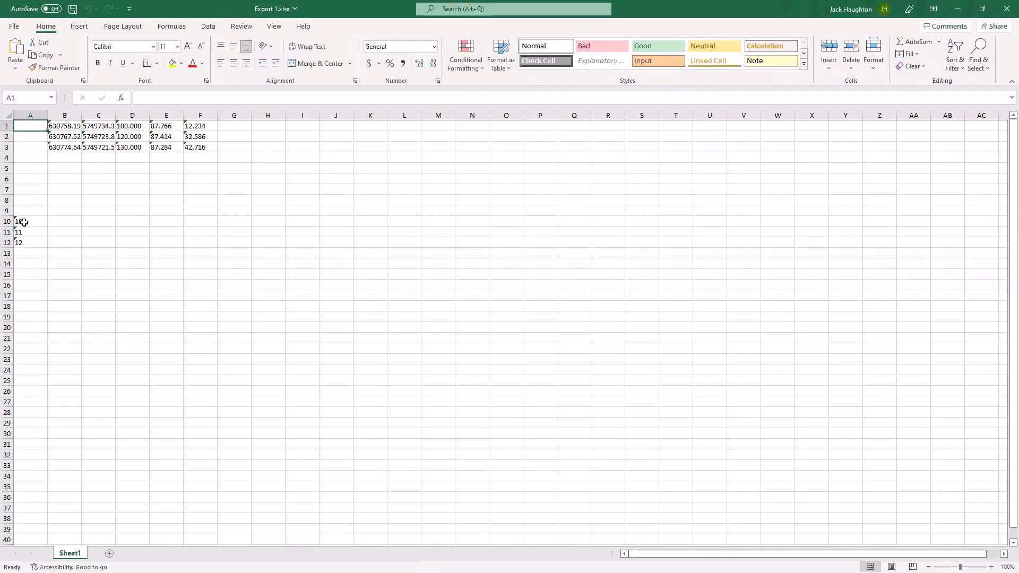
Review the point numbers in the exported Excel workbook, and close the workbook, Excel Connect and the report.
{"action": "left_click_drag", "start_coordinate": [19, 221], "coordinate": [21, 242]}
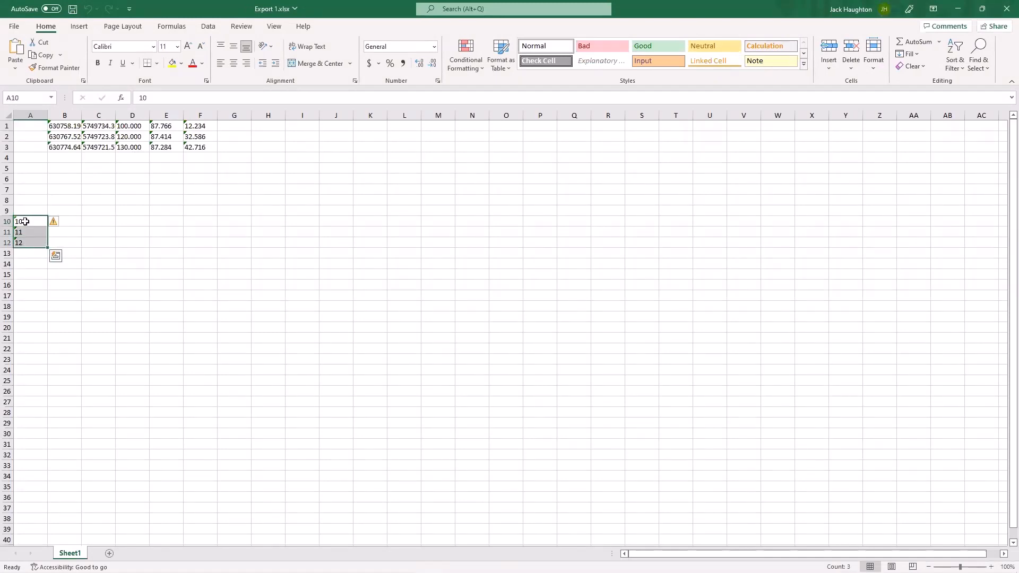
{"action": "left_click", "coordinate": [220, 219]}
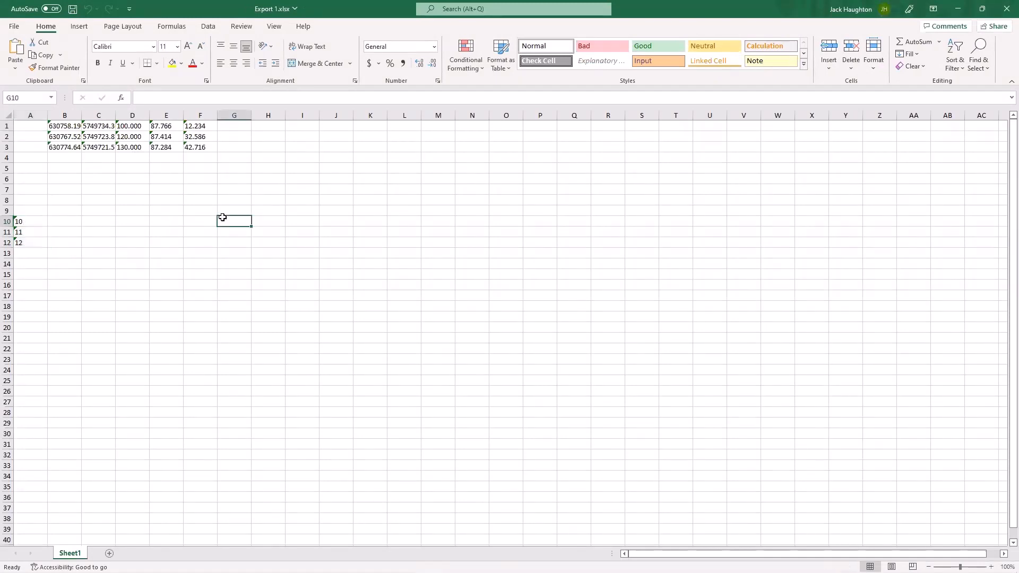
{"action": "left_click", "coordinate": [1006, 9]}
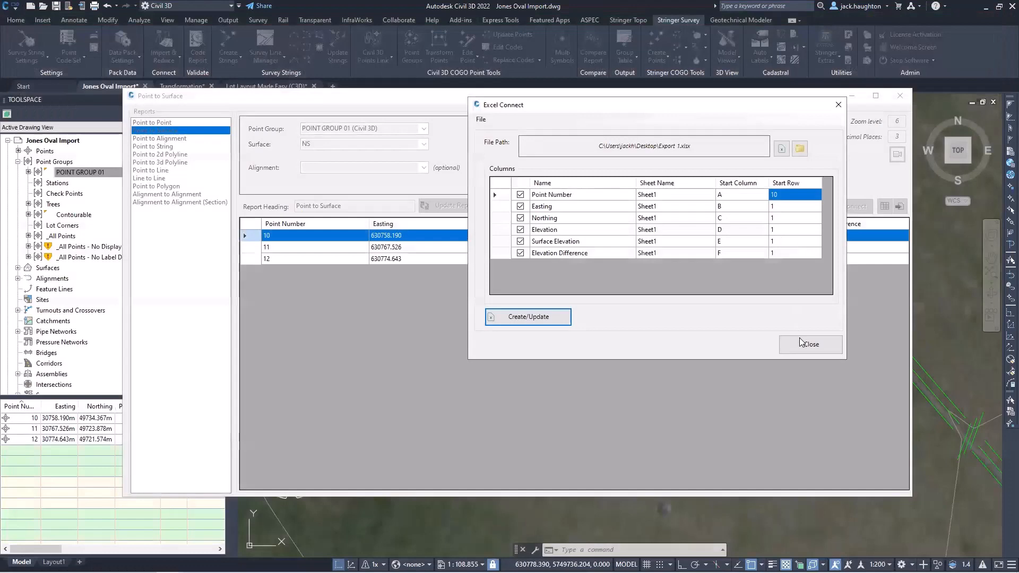
{"action": "left_click", "coordinate": [802, 342]}
{"action": "left_click", "coordinate": [900, 96]}
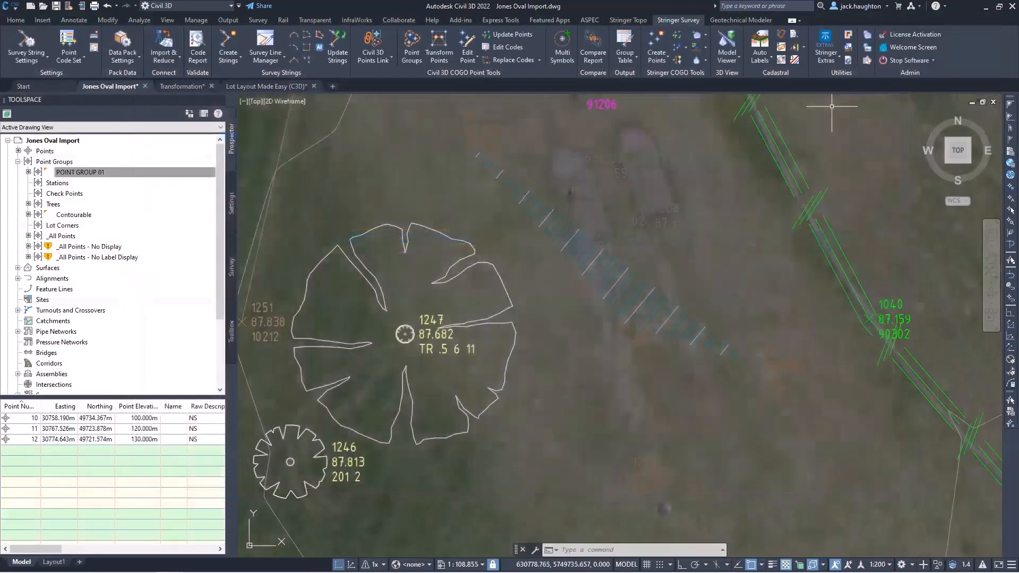
Bring up the Model Viewer's Toggle Display settings for the oval and turn off Trim Base for SURFACE 02.
{"action": "scroll", "coordinate": [680, 239], "scroll_direction": "down", "scroll_amount": 3}
{"action": "key", "text": "Escape"}
{"action": "key", "text": "Escape"}
{"action": "middle_click_drag", "start_coordinate": [732, 286], "coordinate": [672, 261]}
{"action": "scroll", "coordinate": [779, 191], "scroll_direction": "down", "scroll_amount": 8}
{"action": "middle_click_drag", "start_coordinate": [820, 174], "coordinate": [683, 321]}
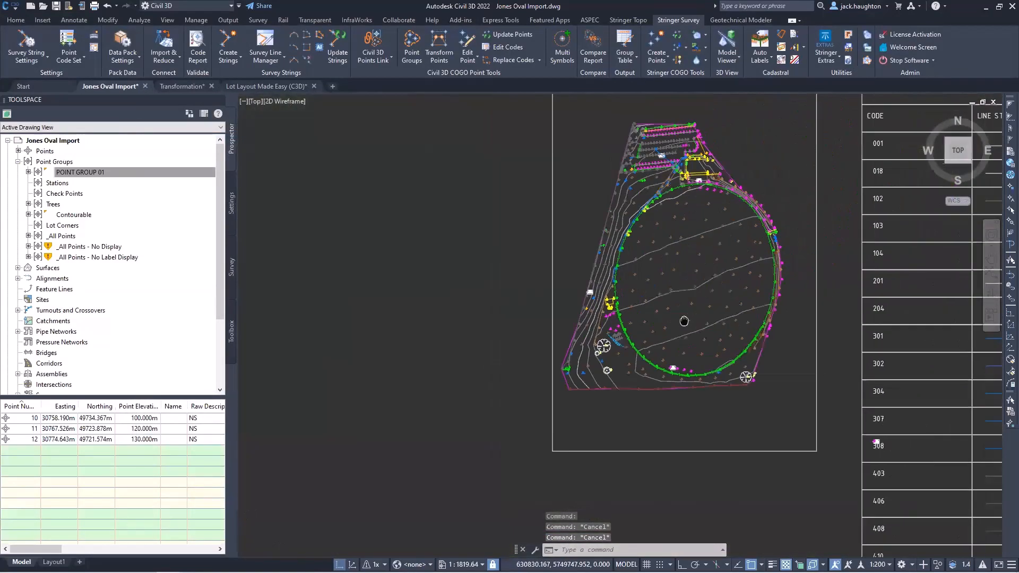
{"action": "scroll", "coordinate": [683, 321], "scroll_direction": "up", "scroll_amount": 3}
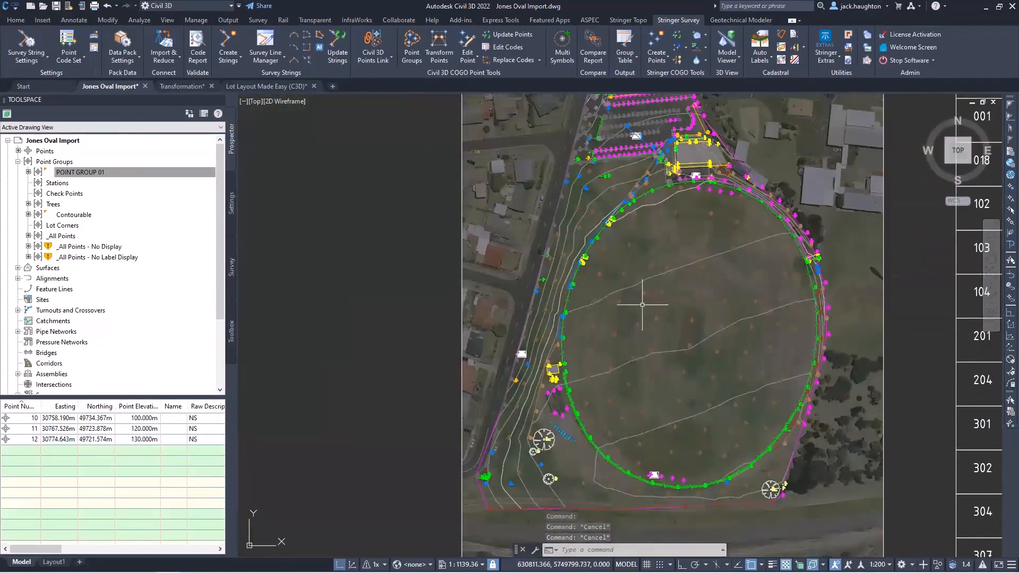
{"action": "mouse_move", "coordinate": [642, 304]}
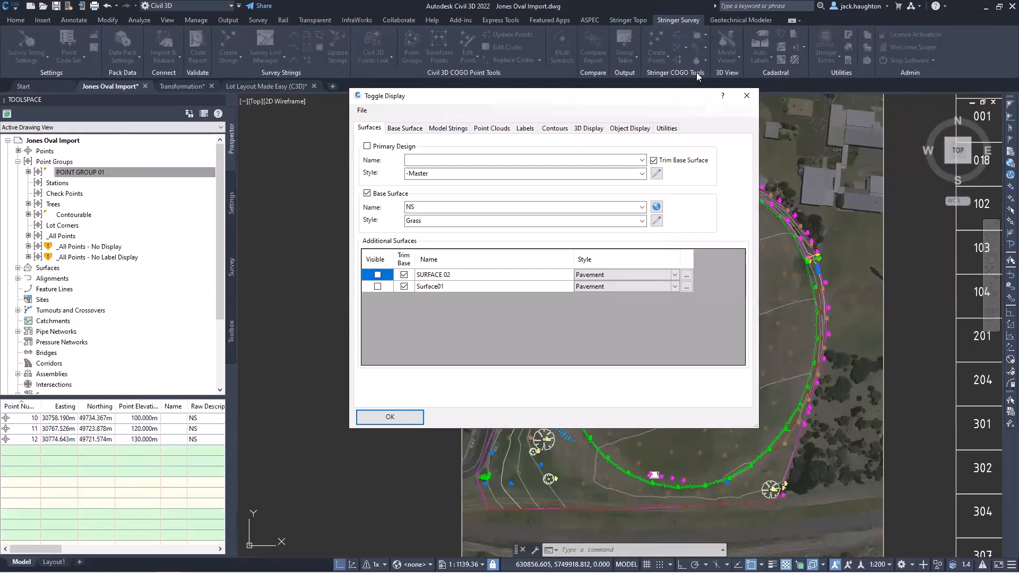
{"action": "left_click", "coordinate": [404, 274]}
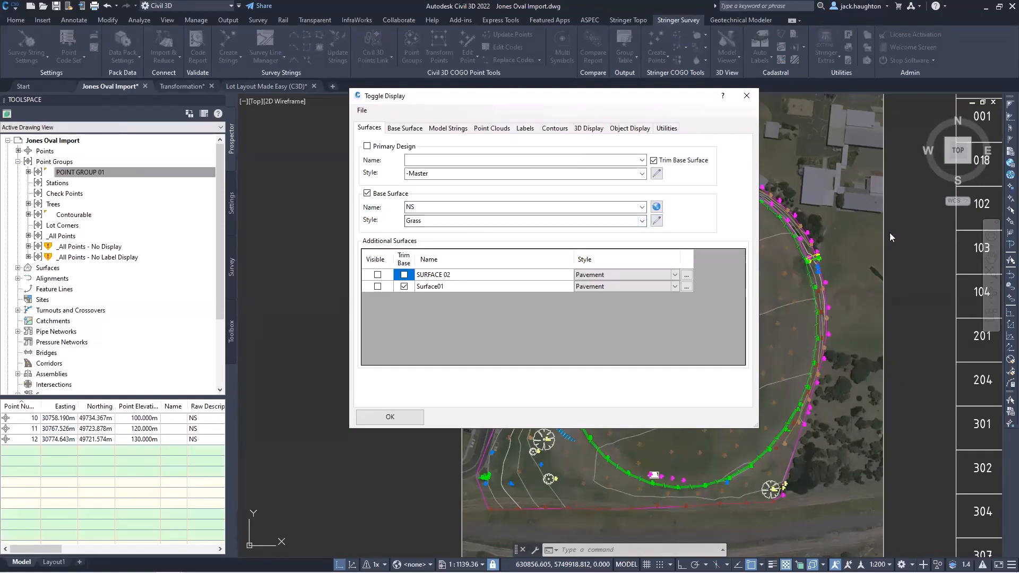
Style base surface NS as Image from Drawing (Aerial Photo), using the drawing's aerial image, and apply the display settings.
{"action": "left_click", "coordinate": [642, 220]}
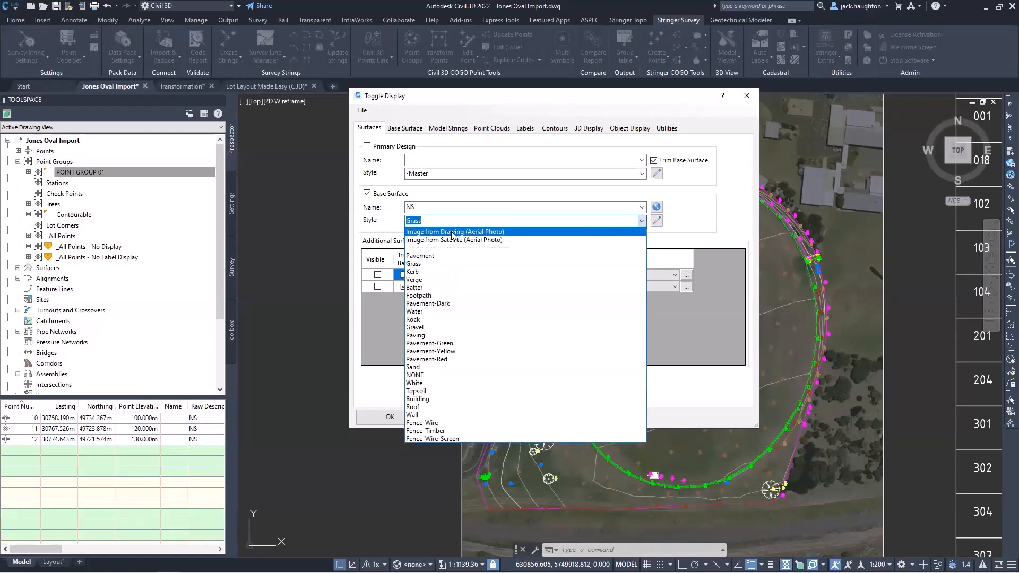
{"action": "left_click", "coordinate": [507, 232]}
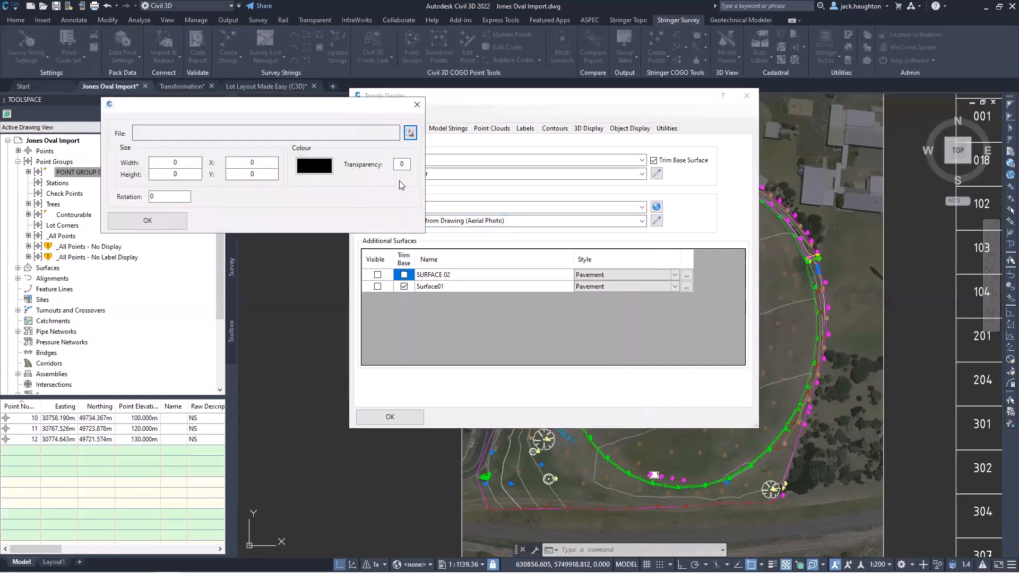
{"action": "left_click", "coordinate": [409, 133]}
{"action": "left_click", "coordinate": [462, 226]}
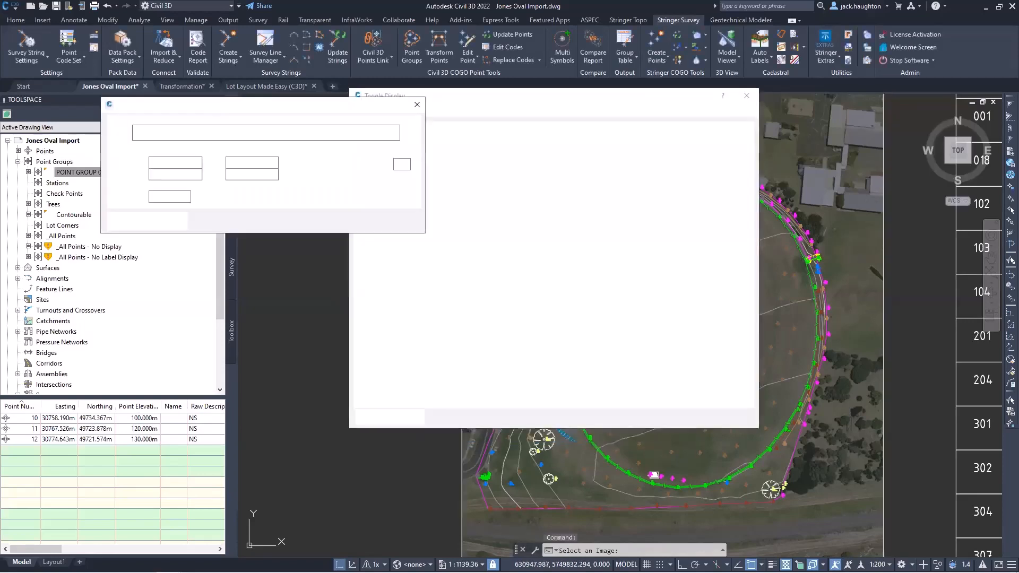
{"action": "left_click", "coordinate": [173, 226]}
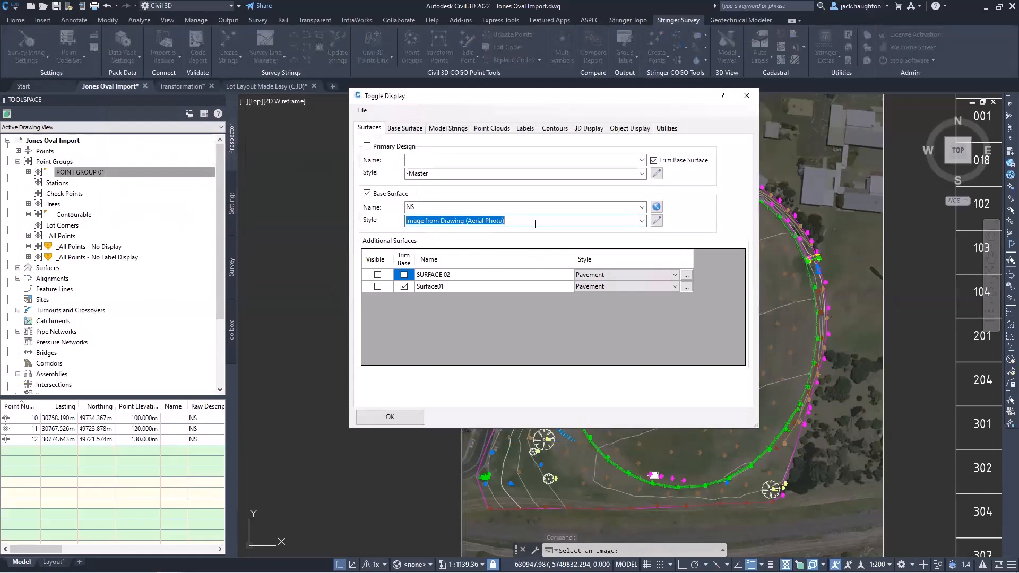
{"action": "left_click", "coordinate": [389, 416]}
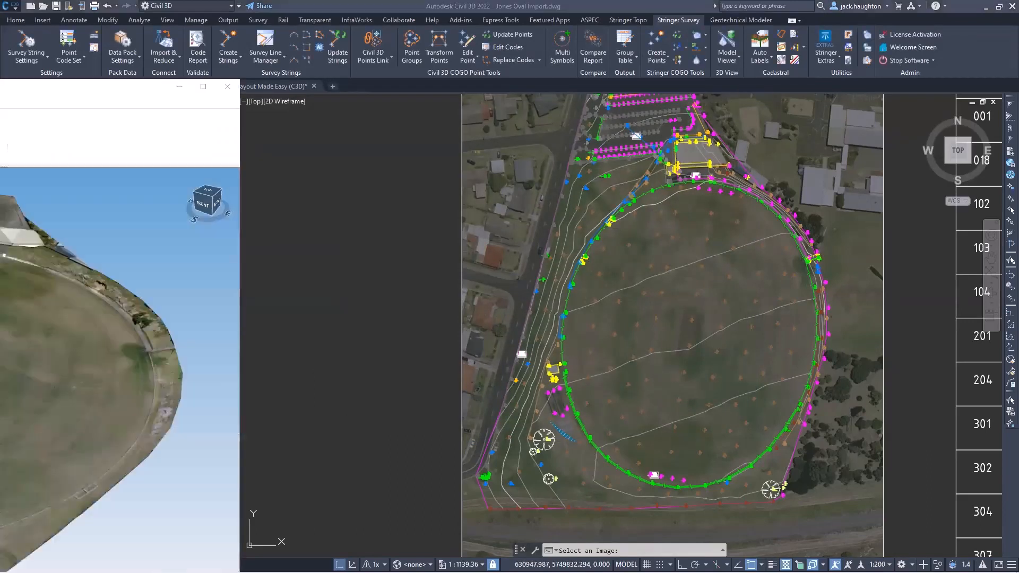
Maximize the Model Viewer window and set the oval model's visual style to Rendered with Edges.
{"action": "left_click_drag", "start_coordinate": [361, 5], "coordinate": [366, 0]}
{"action": "middle_click_drag", "start_coordinate": [677, 340], "coordinate": [618, 316]}
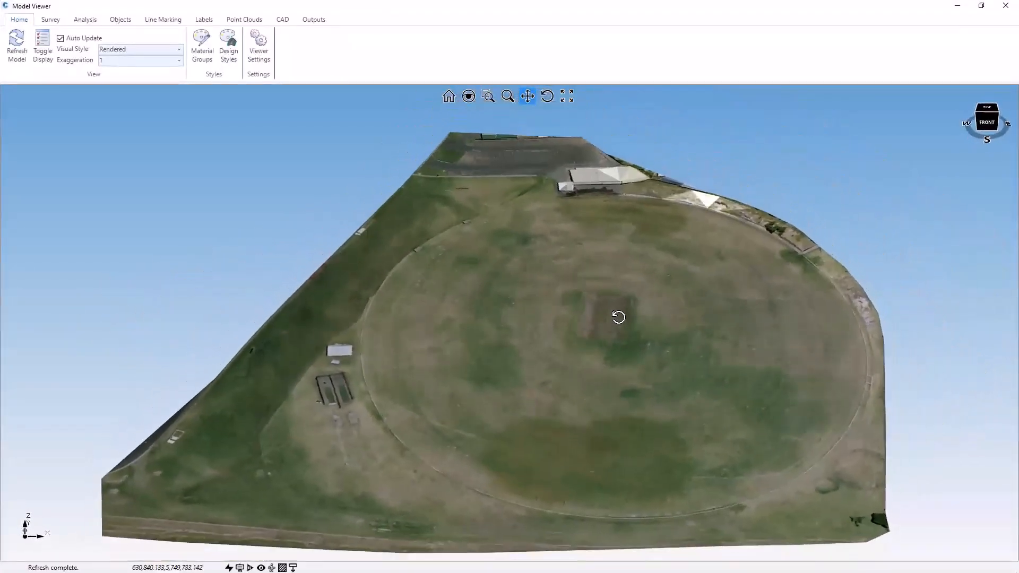
{"action": "left_click", "coordinate": [181, 50]}
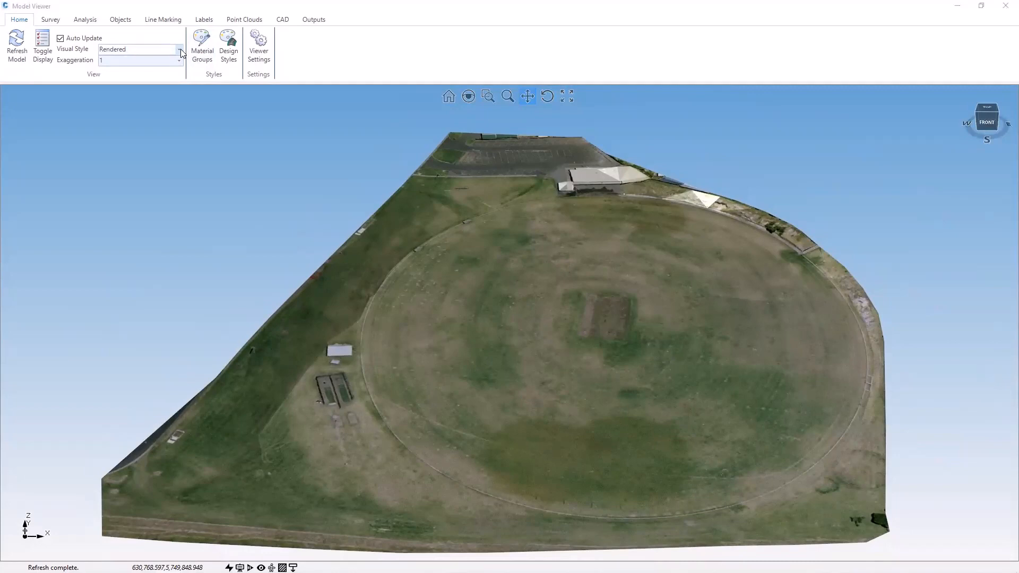
{"action": "left_click", "coordinate": [181, 50]}
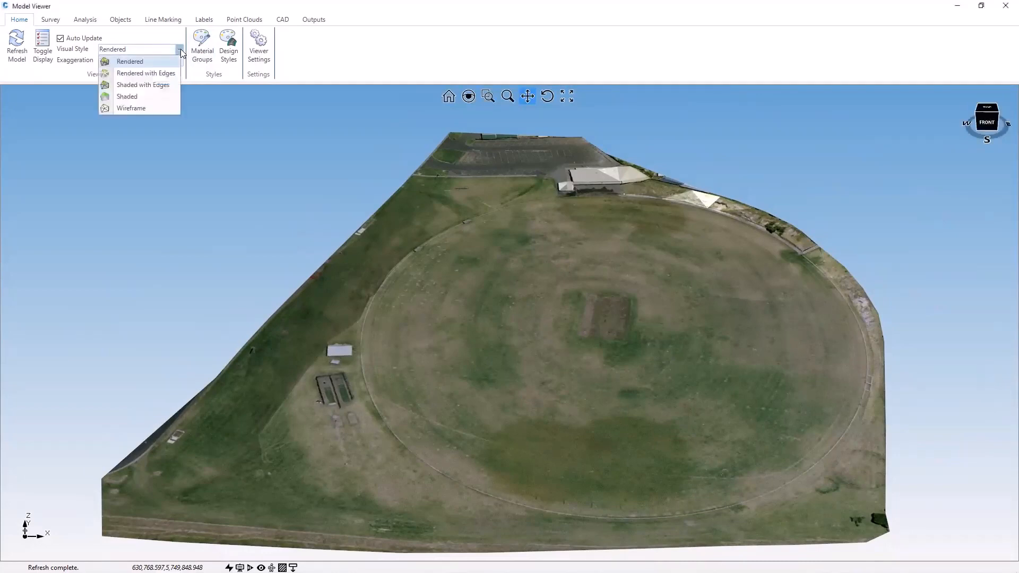
{"action": "left_click", "coordinate": [161, 71]}
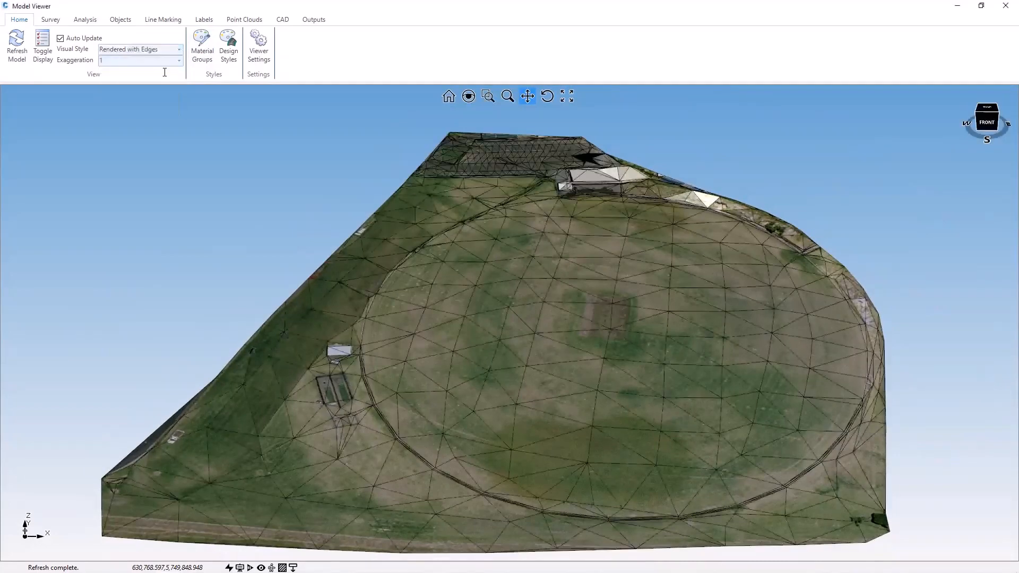
Set the model's vertical exaggeration to 3.
{"action": "left_click_drag", "start_coordinate": [618, 383], "coordinate": [578, 344]}
{"action": "middle_click_drag", "start_coordinate": [578, 350], "coordinate": [504, 351]}
{"action": "scroll", "coordinate": [572, 332], "scroll_direction": "up", "scroll_amount": 4}
{"action": "left_click", "coordinate": [179, 60]}
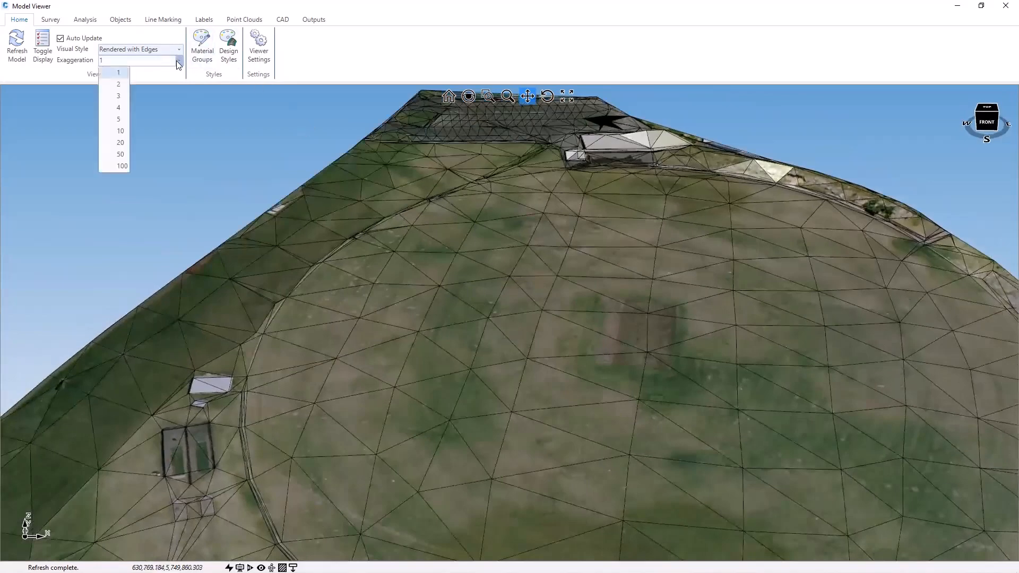
{"action": "left_click", "coordinate": [123, 95]}
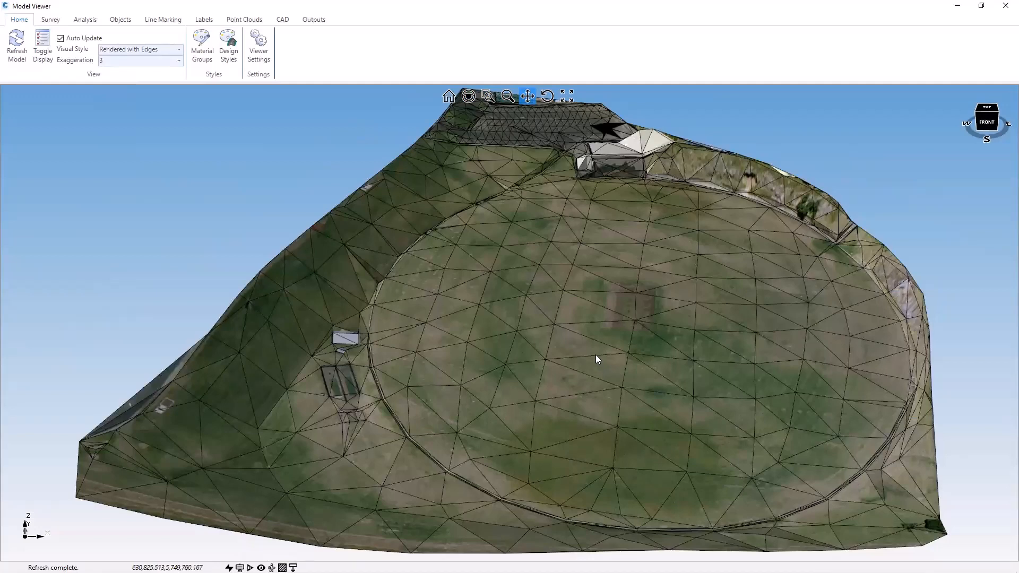
Examine the exaggerated terrain and its triangulation across the oval, and check the NS surface levels and the building's edges up close.
{"action": "scroll", "coordinate": [595, 354], "scroll_direction": "up", "scroll_amount": 2}
{"action": "middle_click_drag", "start_coordinate": [594, 354], "coordinate": [595, 325]}
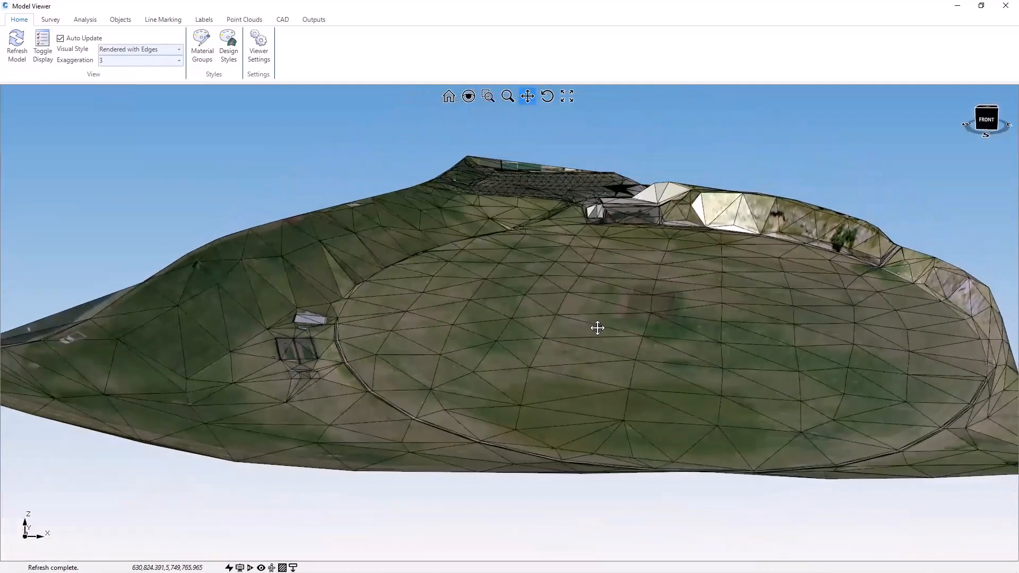
{"action": "mouse_move", "coordinate": [597, 328]}
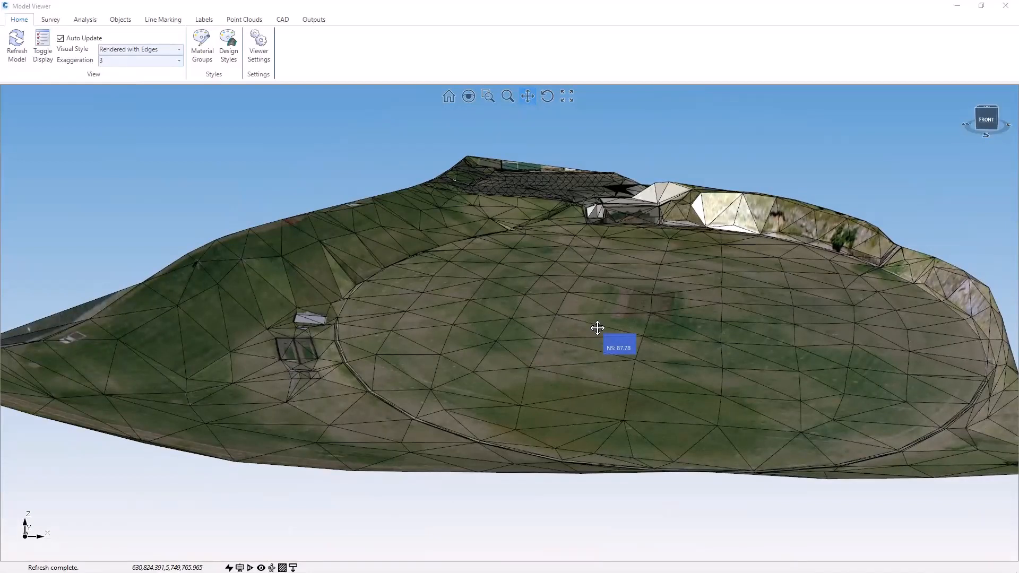
{"action": "scroll", "coordinate": [608, 294], "scroll_direction": "up", "scroll_amount": 3}
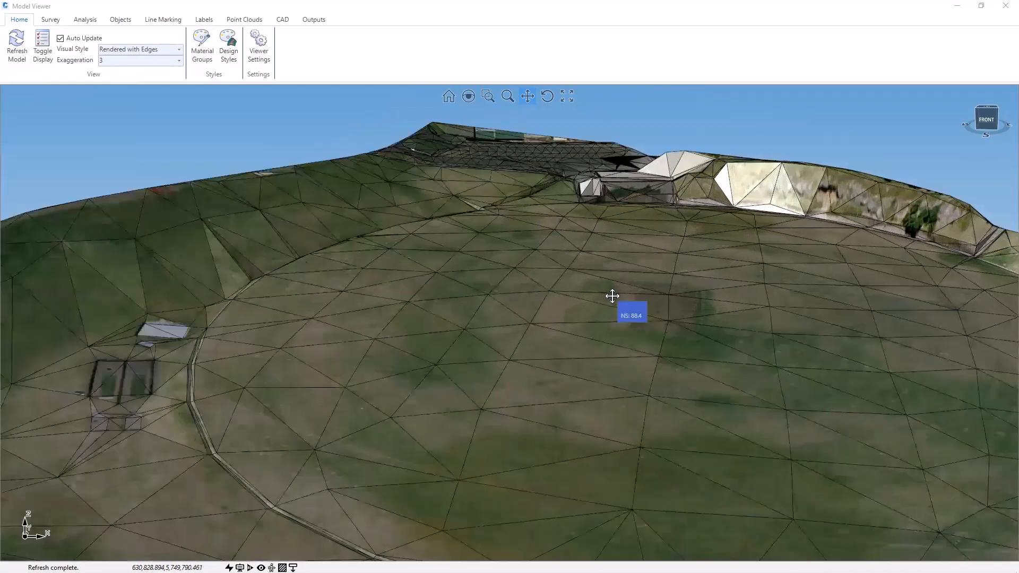
{"action": "scroll", "coordinate": [607, 282], "scroll_direction": "down", "scroll_amount": 1}
{"action": "left_click_drag", "start_coordinate": [615, 300], "coordinate": [573, 284]}
{"action": "middle_click_drag", "start_coordinate": [573, 285], "coordinate": [616, 246]}
{"action": "scroll", "coordinate": [606, 272], "scroll_direction": "up", "scroll_amount": 4}
{"action": "left_click_drag", "start_coordinate": [616, 245], "coordinate": [479, 339]}
{"action": "scroll", "coordinate": [674, 253], "scroll_direction": "up", "scroll_amount": 3}
{"action": "scroll", "coordinate": [675, 253], "scroll_direction": "up", "scroll_amount": 3}
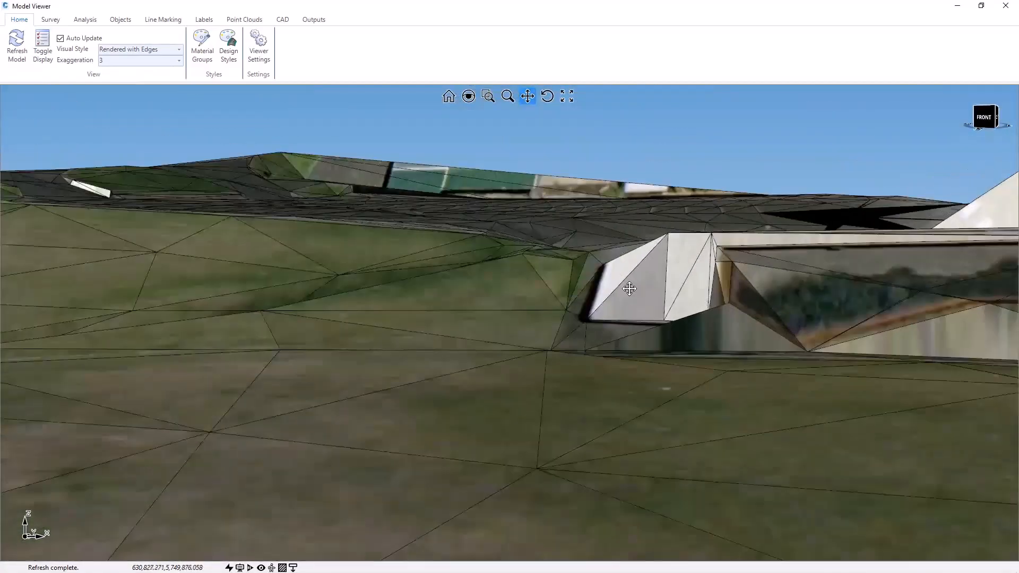
{"action": "left_click_drag", "start_coordinate": [635, 289], "coordinate": [595, 304]}
{"action": "middle_click_drag", "start_coordinate": [595, 305], "coordinate": [568, 311]}
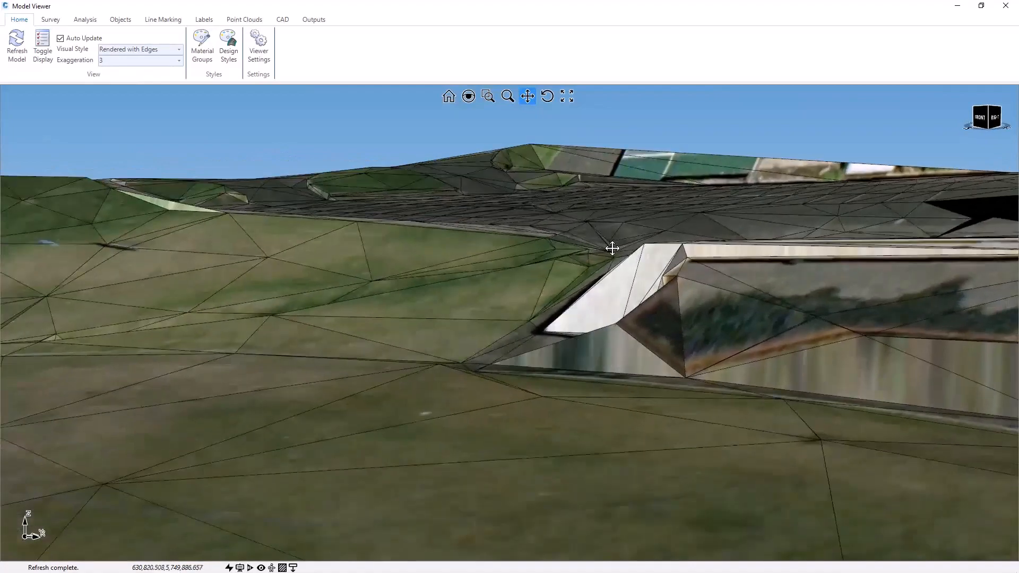
{"action": "scroll", "coordinate": [613, 249], "scroll_direction": "down", "scroll_amount": 6}
{"action": "middle_click_drag", "start_coordinate": [503, 393], "coordinate": [572, 419]}
{"action": "scroll", "coordinate": [555, 416], "scroll_direction": "down", "scroll_amount": 1}
{"action": "left_click_drag", "start_coordinate": [391, 364], "coordinate": [460, 294]}
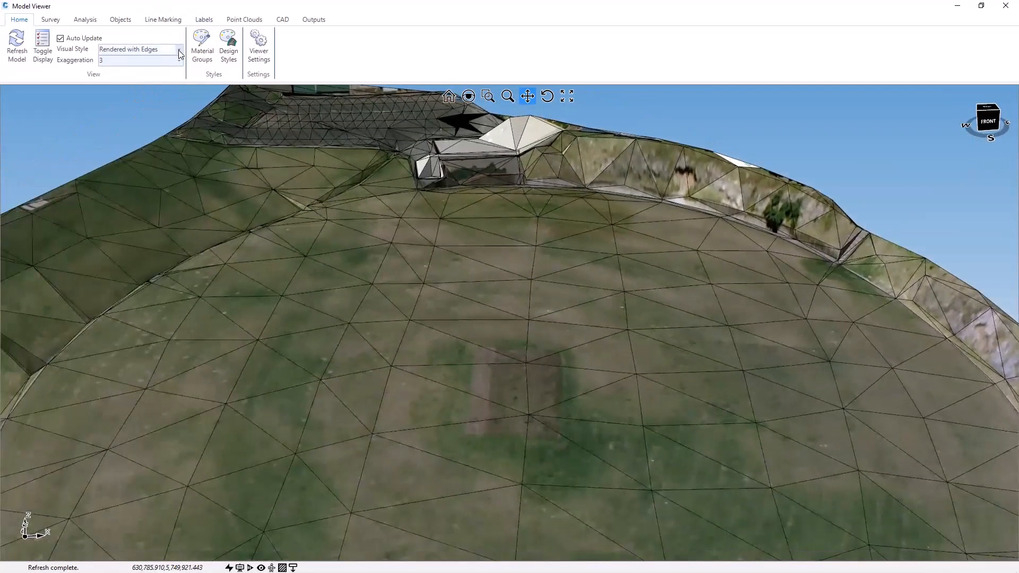
Set the visual style to Rendered and bring the whole oval into view.
{"action": "left_click", "coordinate": [179, 50]}
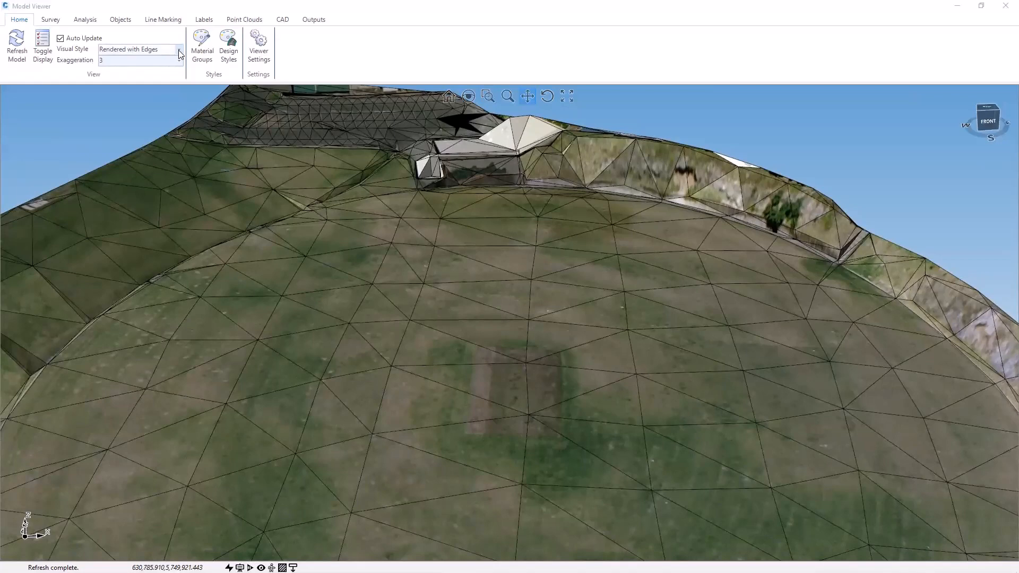
{"action": "left_click", "coordinate": [178, 50]}
{"action": "left_click", "coordinate": [114, 59]}
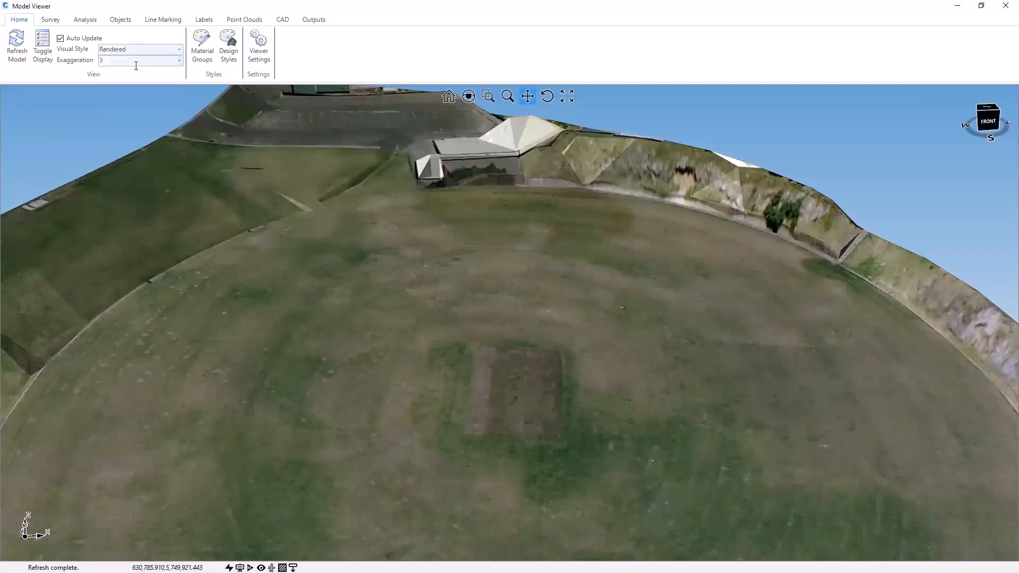
{"action": "middle_click_drag", "start_coordinate": [578, 410], "coordinate": [556, 438]}
{"action": "scroll", "coordinate": [530, 396], "scroll_direction": "down", "scroll_amount": 3}
{"action": "left_click_drag", "start_coordinate": [530, 397], "coordinate": [537, 317]}
{"action": "middle_click_drag", "start_coordinate": [536, 316], "coordinate": [539, 301]}
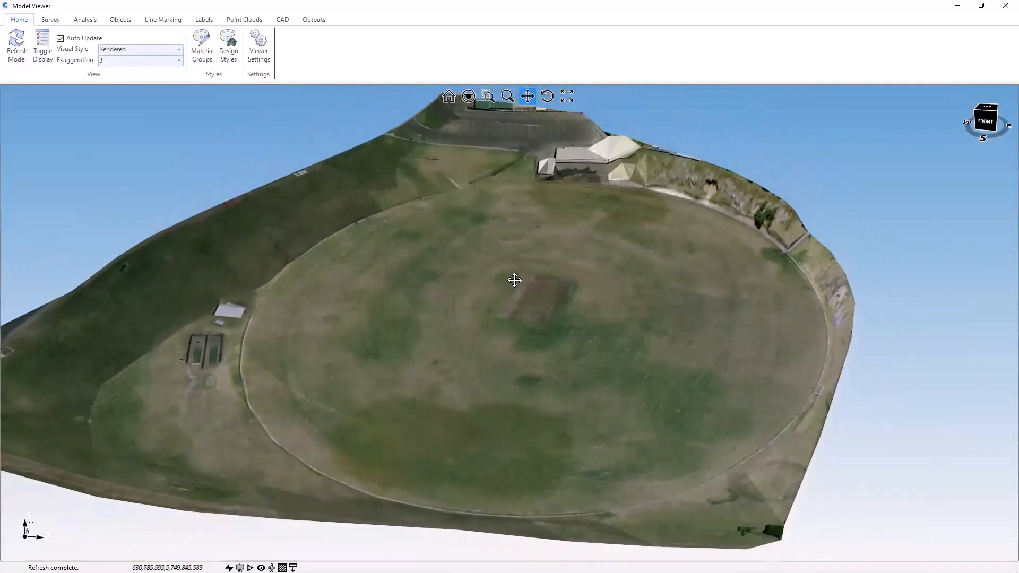
Set the survey point group to Contourable (Civil 3D) and the label style to Survey, moving the Panorama window out of the way.
{"action": "left_click", "coordinate": [51, 19]}
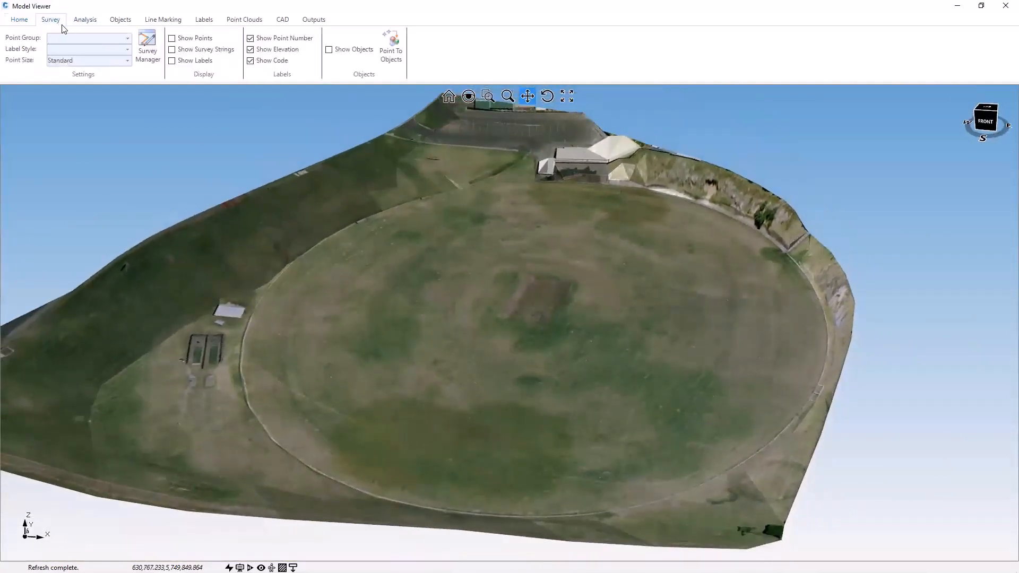
{"action": "left_click", "coordinate": [127, 39]}
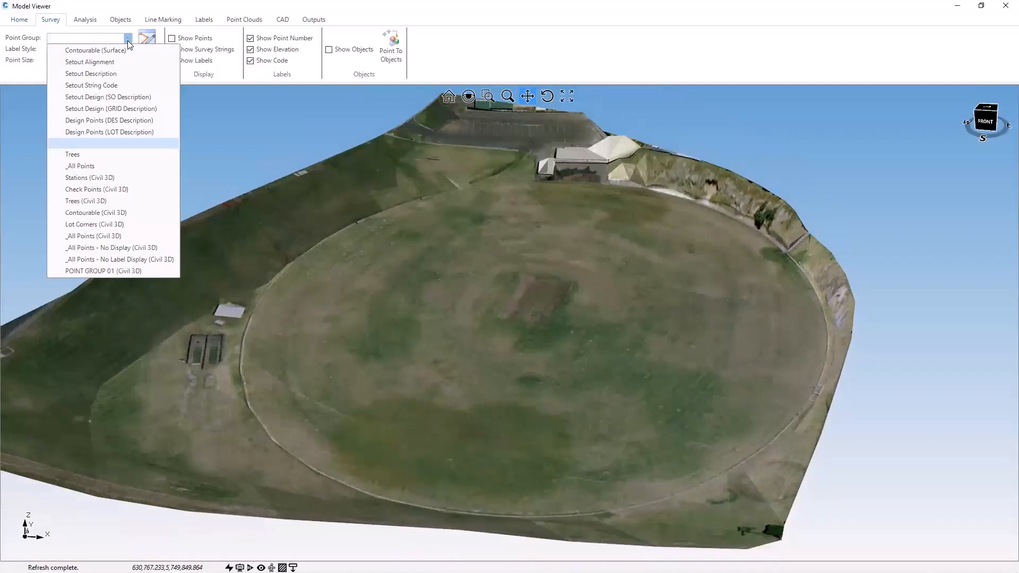
{"action": "left_click", "coordinate": [106, 213]}
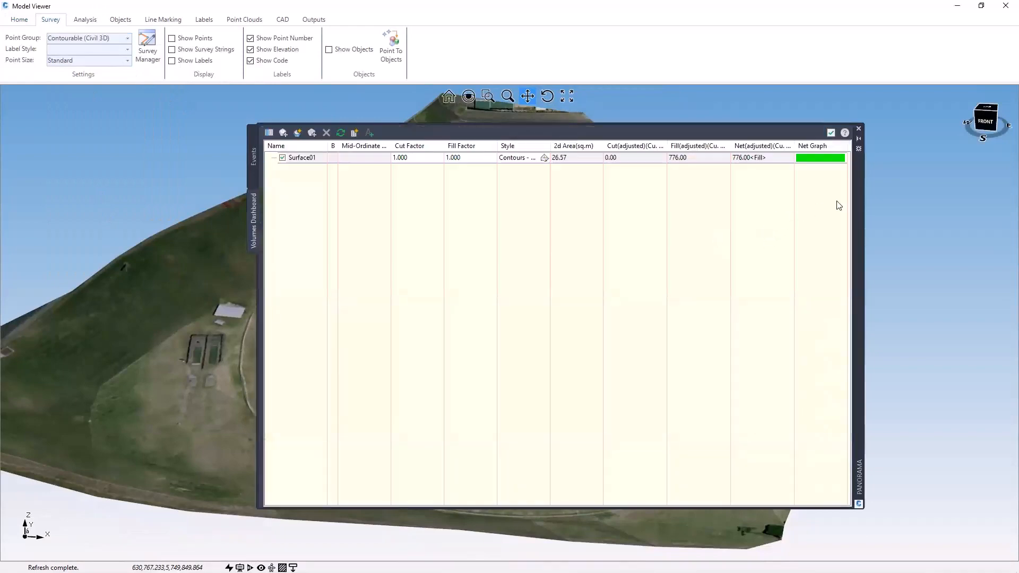
{"action": "left_click_drag", "start_coordinate": [859, 186], "coordinate": [0, 228]}
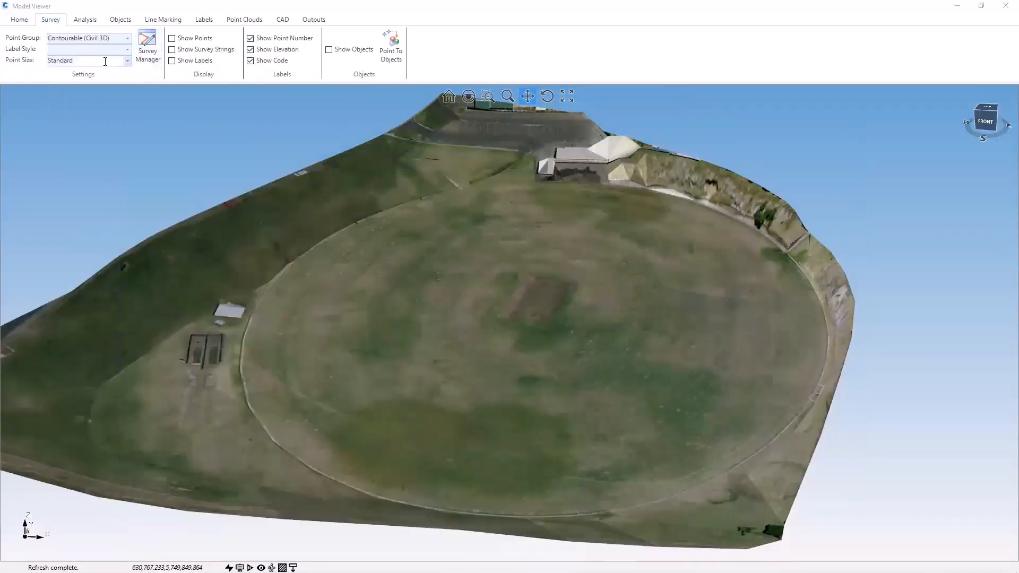
{"action": "left_click", "coordinate": [127, 49]}
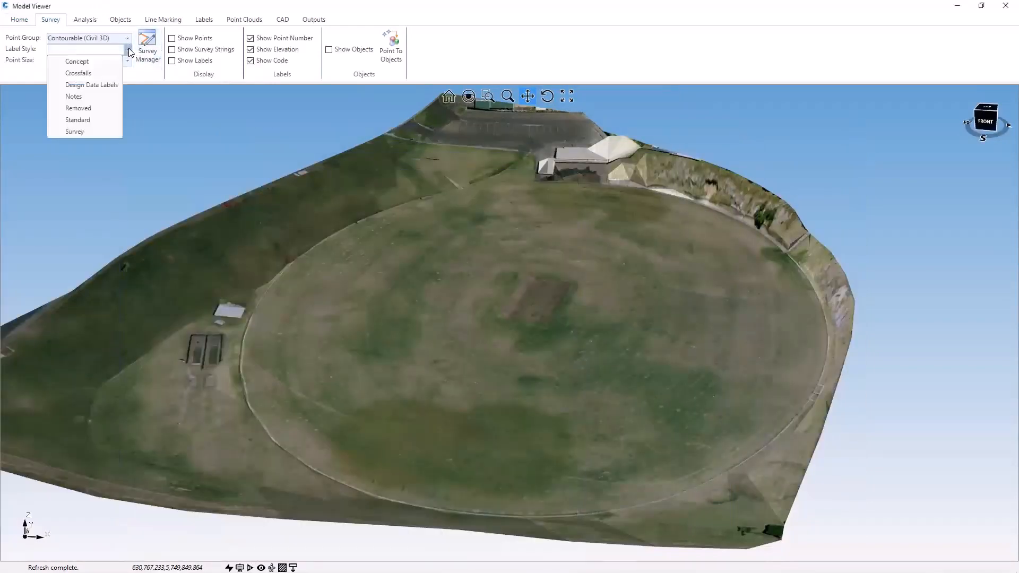
{"action": "left_click", "coordinate": [99, 130]}
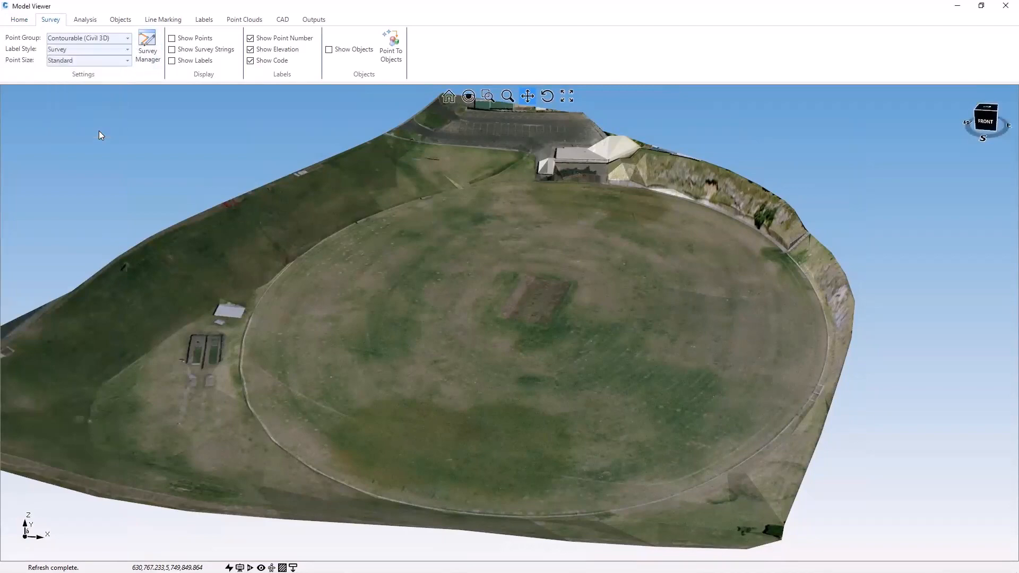
Show the survey points, survey strings and point labels on the oval model.
{"action": "middle_click_drag", "start_coordinate": [304, 321], "coordinate": [341, 311]}
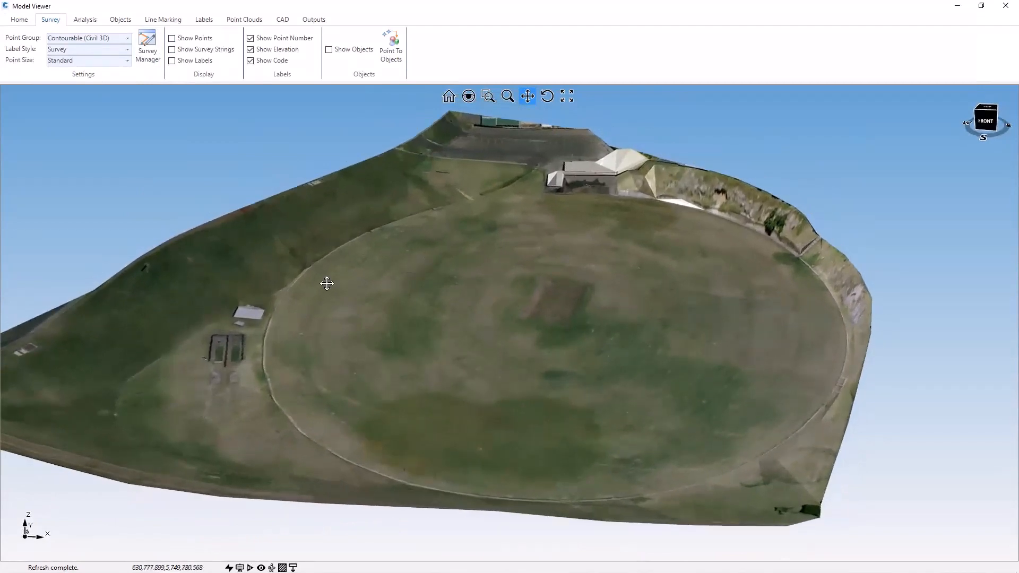
{"action": "left_click", "coordinate": [173, 38]}
{"action": "left_click", "coordinate": [175, 51]}
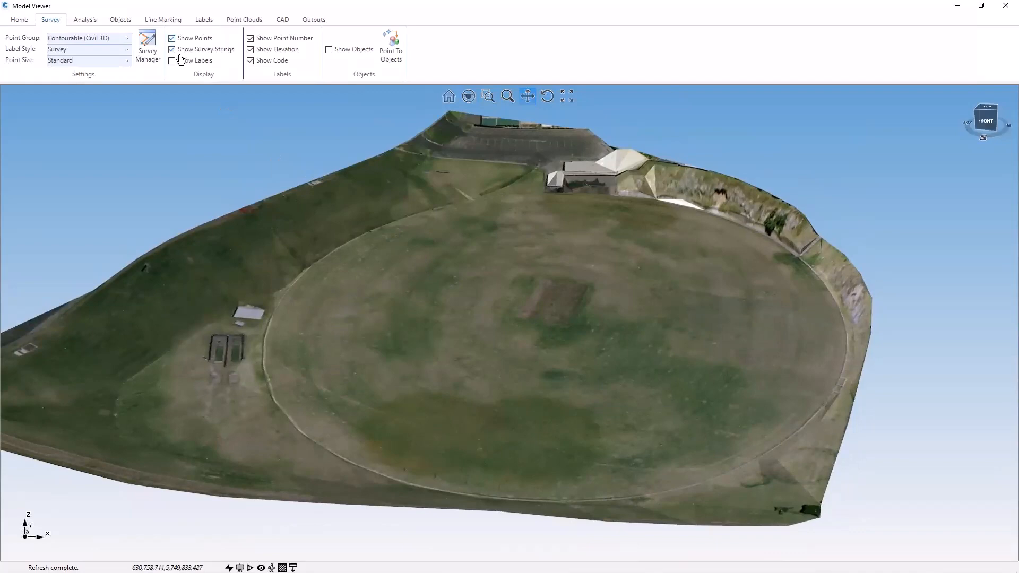
{"action": "left_click", "coordinate": [172, 61]}
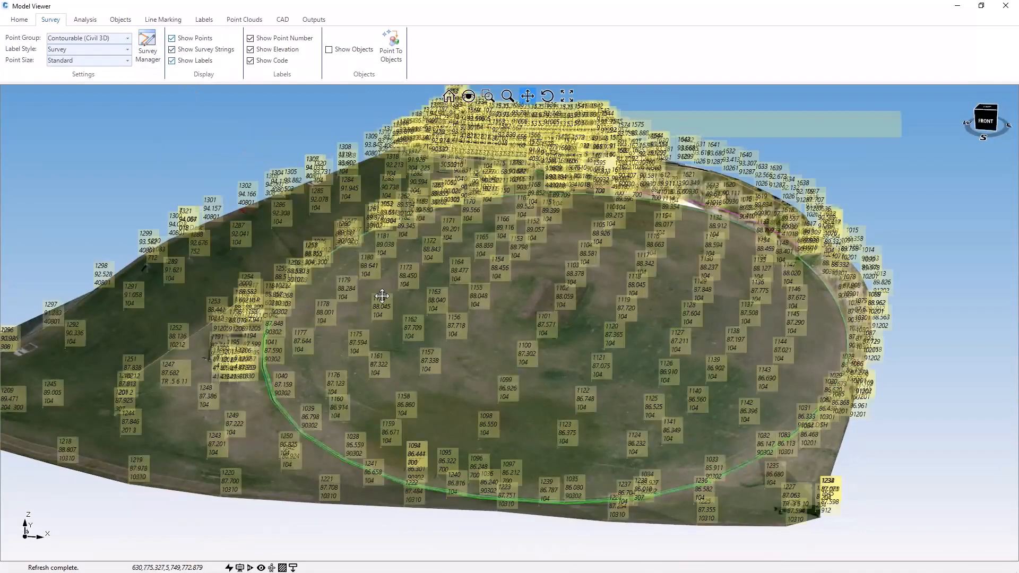
Hide the code and elevation in the point labels, and inspect the numbered points and strings around the building.
{"action": "left_click", "coordinate": [260, 60]}
{"action": "left_click", "coordinate": [260, 51]}
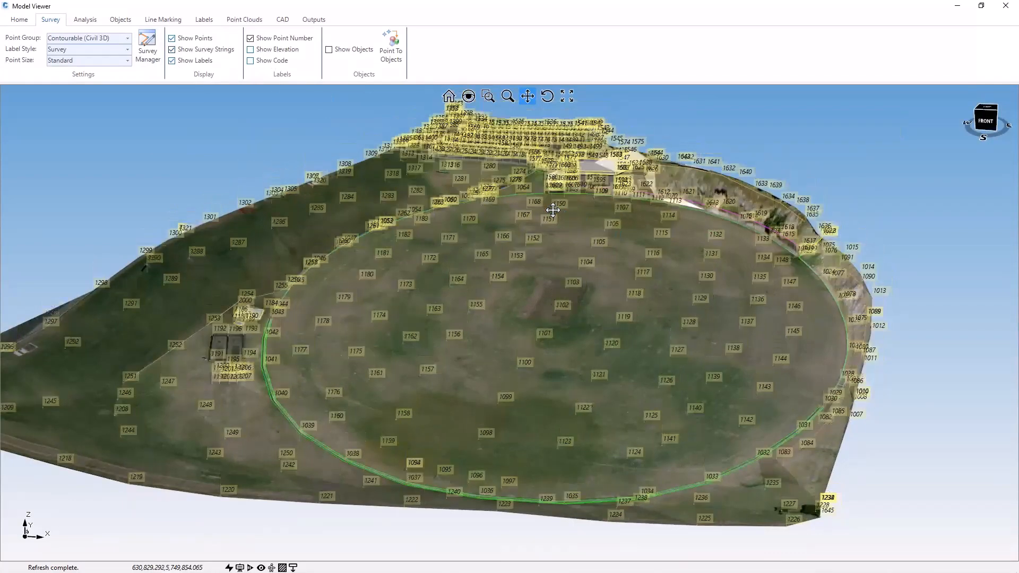
{"action": "scroll", "coordinate": [552, 159], "scroll_direction": "up", "scroll_amount": 10}
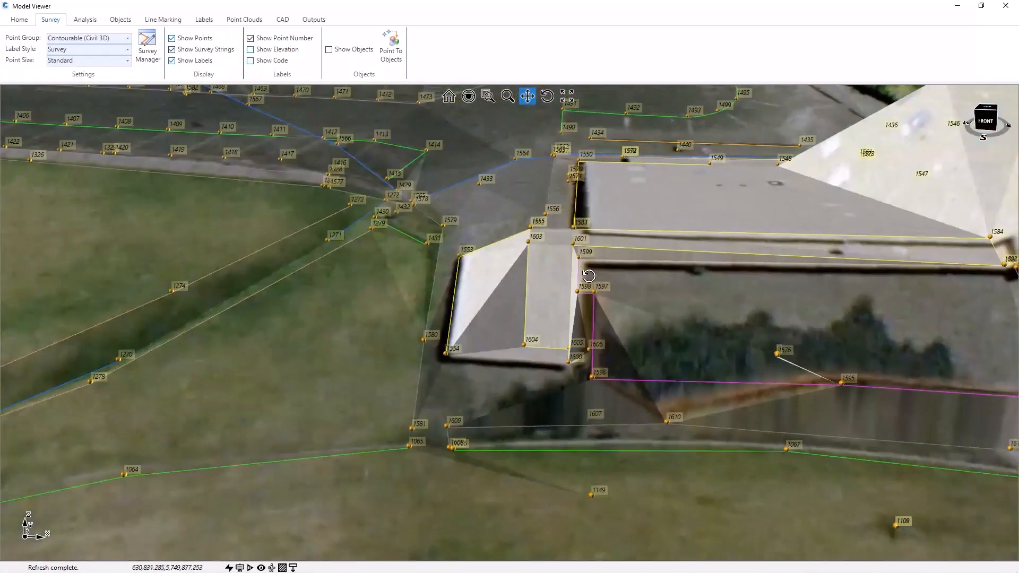
{"action": "middle_click_drag", "start_coordinate": [589, 276], "coordinate": [479, 223]}
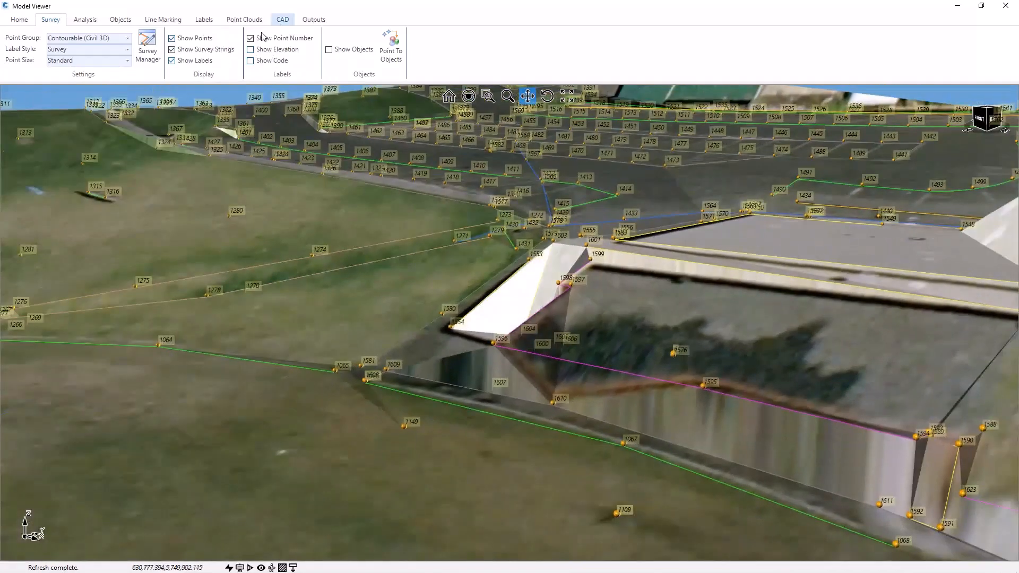
{"action": "scroll", "coordinate": [439, 277], "scroll_direction": "up", "scroll_amount": 3}
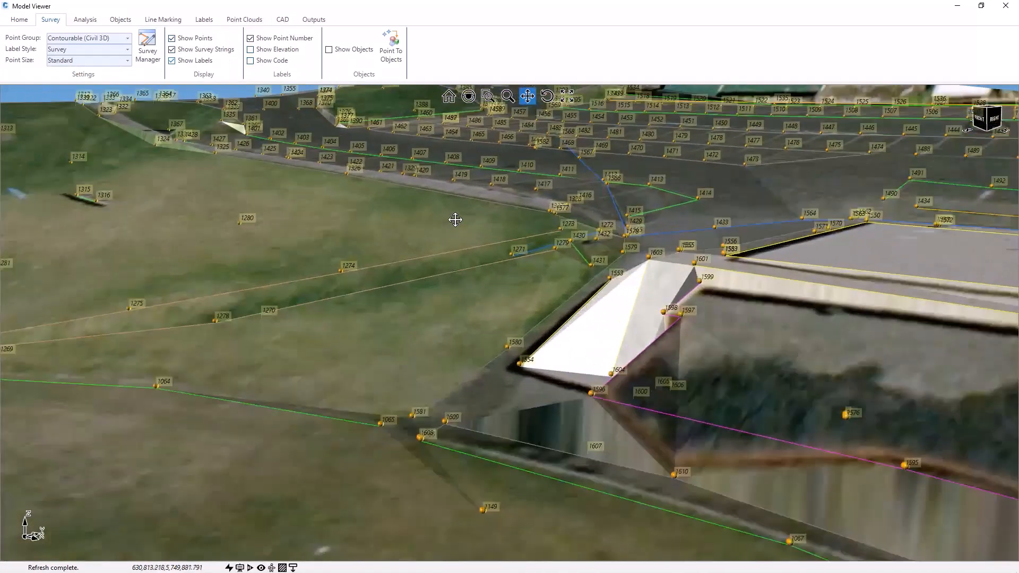
{"action": "left_click_drag", "start_coordinate": [421, 307], "coordinate": [460, 310]}
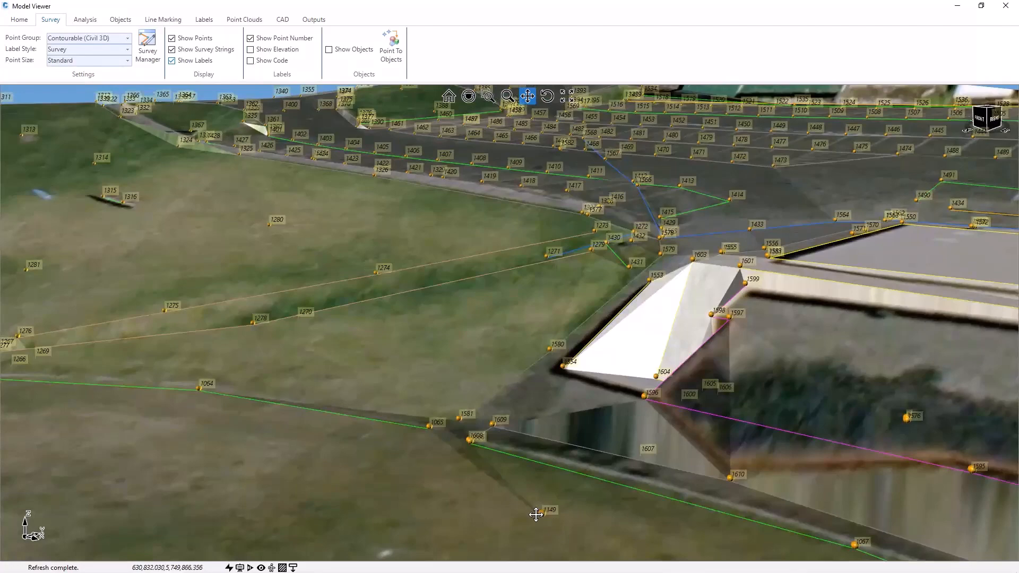
{"action": "middle_click_drag", "start_coordinate": [221, 352], "coordinate": [479, 374]}
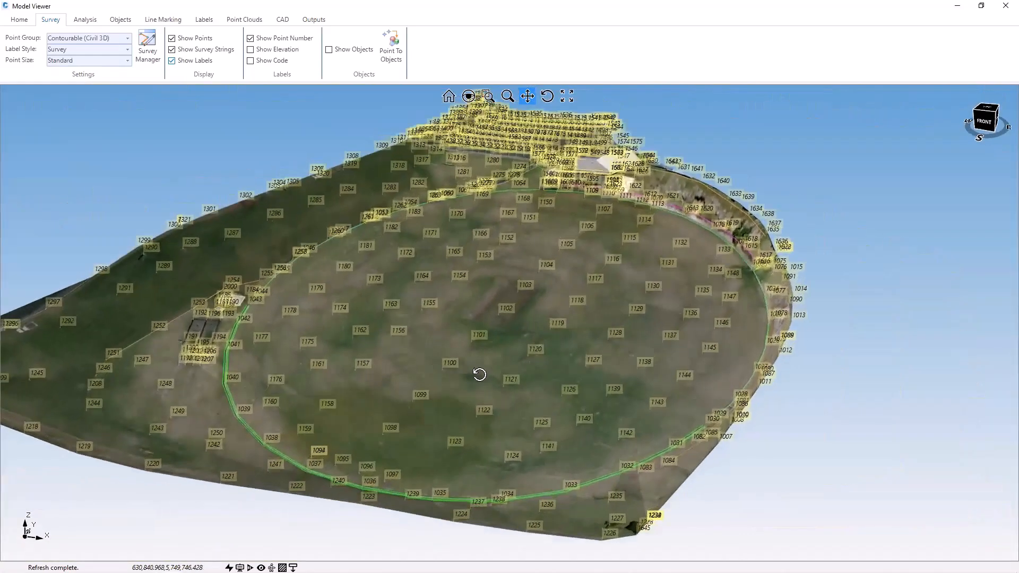
{"action": "scroll", "coordinate": [495, 359], "scroll_direction": "up", "scroll_amount": 5}
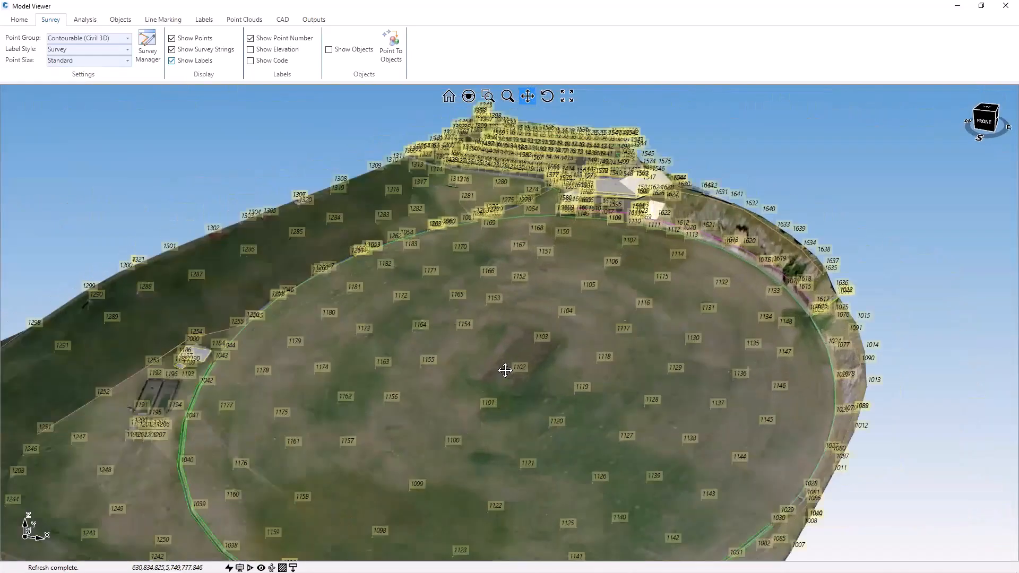
Review the file formats available for exporting the 3D model, without saving an export.
{"action": "left_click", "coordinate": [315, 21]}
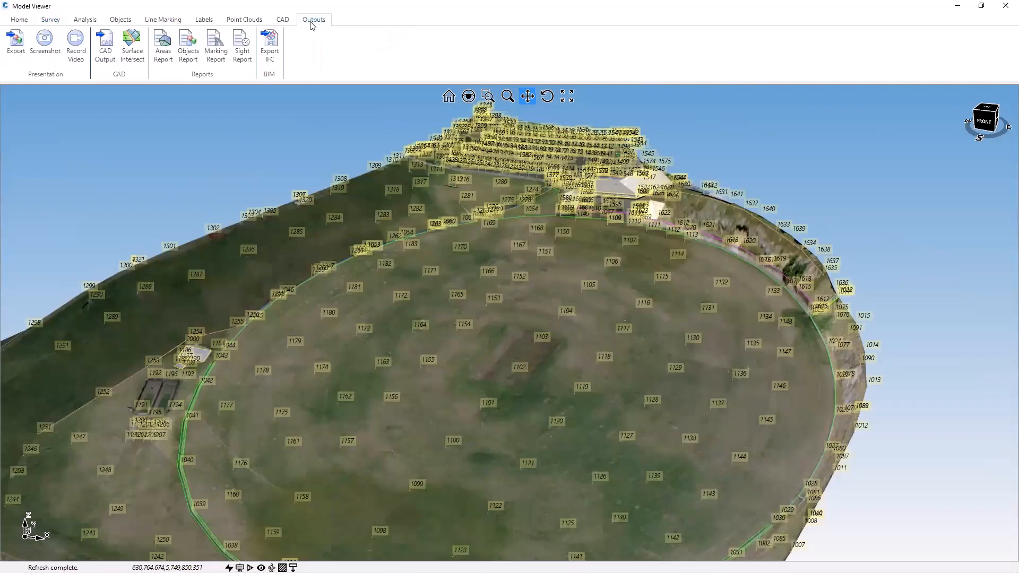
{"action": "left_click", "coordinate": [17, 47]}
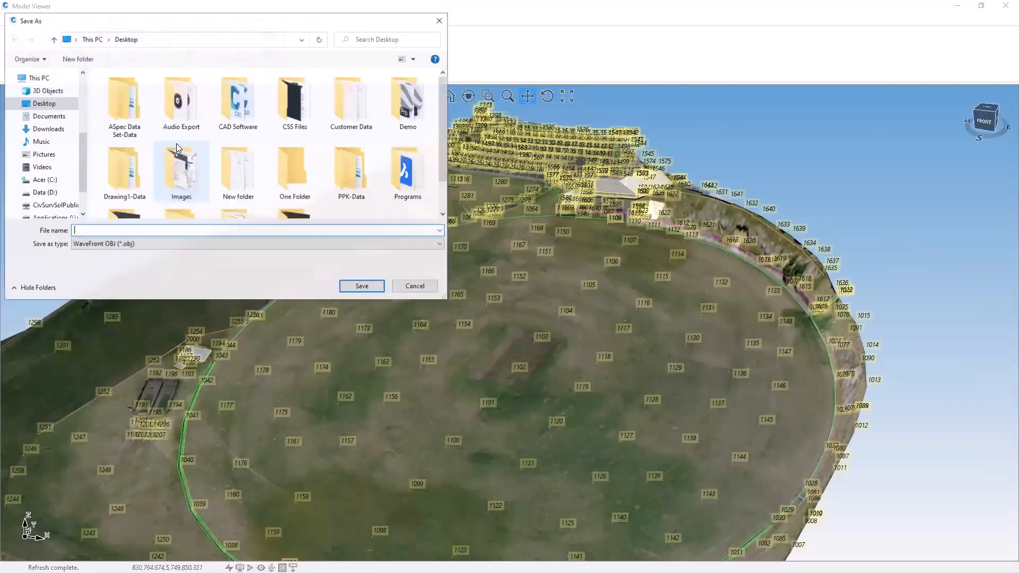
{"action": "left_click", "coordinate": [257, 244]}
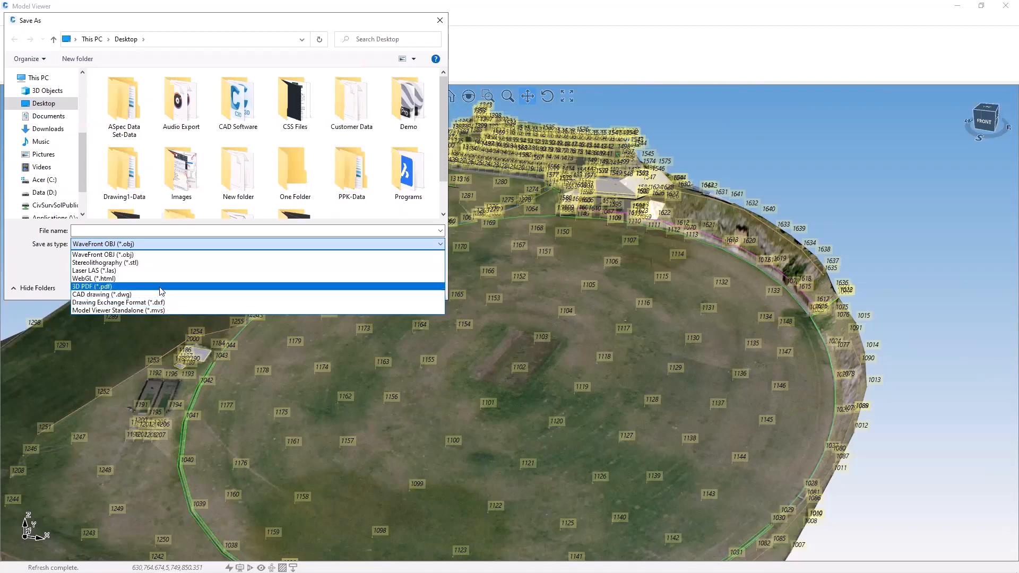
{"action": "left_click", "coordinate": [339, 242]}
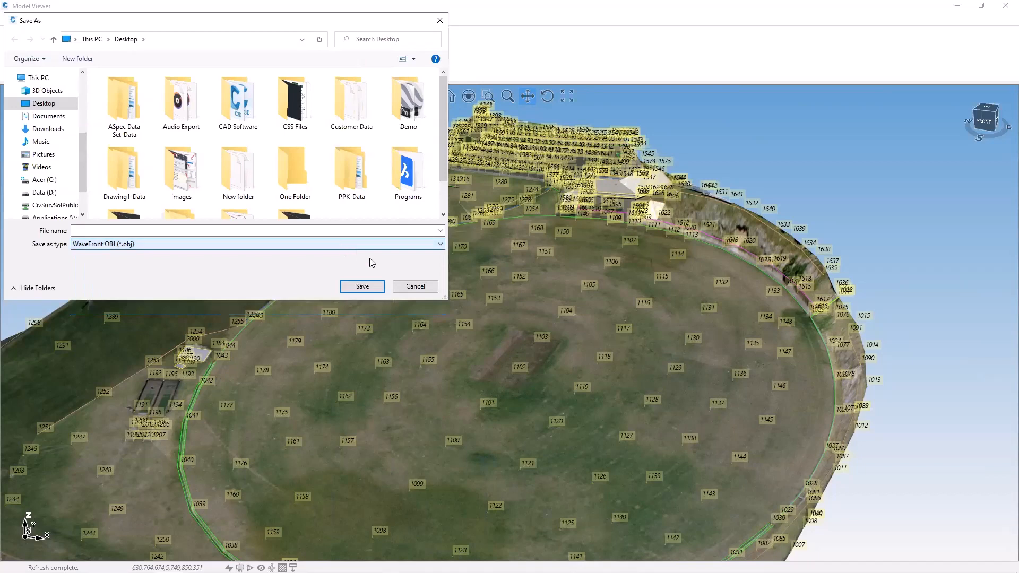
{"action": "left_click", "coordinate": [416, 286]}
{"action": "middle_click_drag", "start_coordinate": [458, 363], "coordinate": [439, 376]}
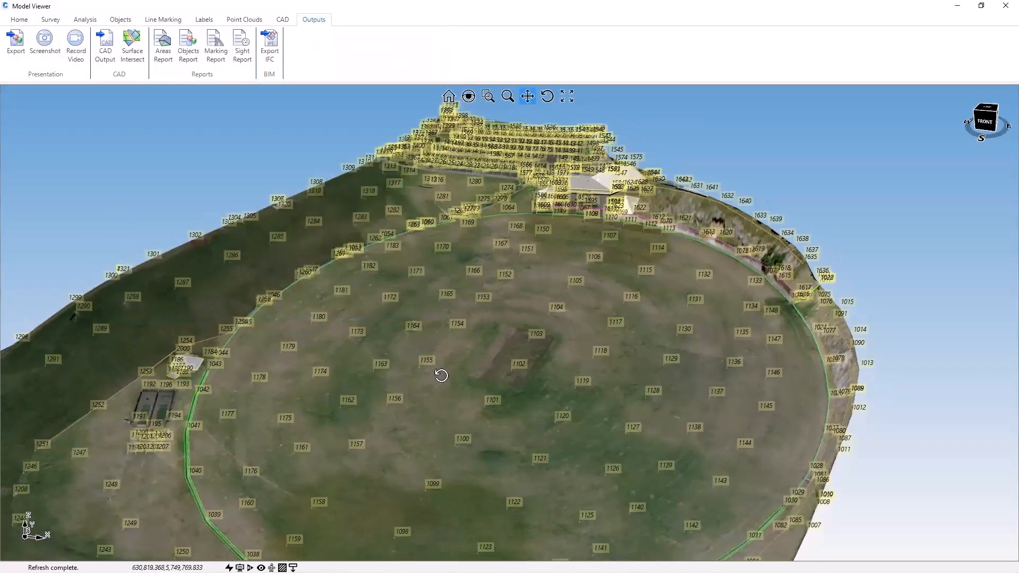
Return to the Jones Oval Import drawing and view the oval survey over its aerial photo beside the legend table.
{"action": "middle_click_drag", "start_coordinate": [436, 237], "coordinate": [350, 192]}
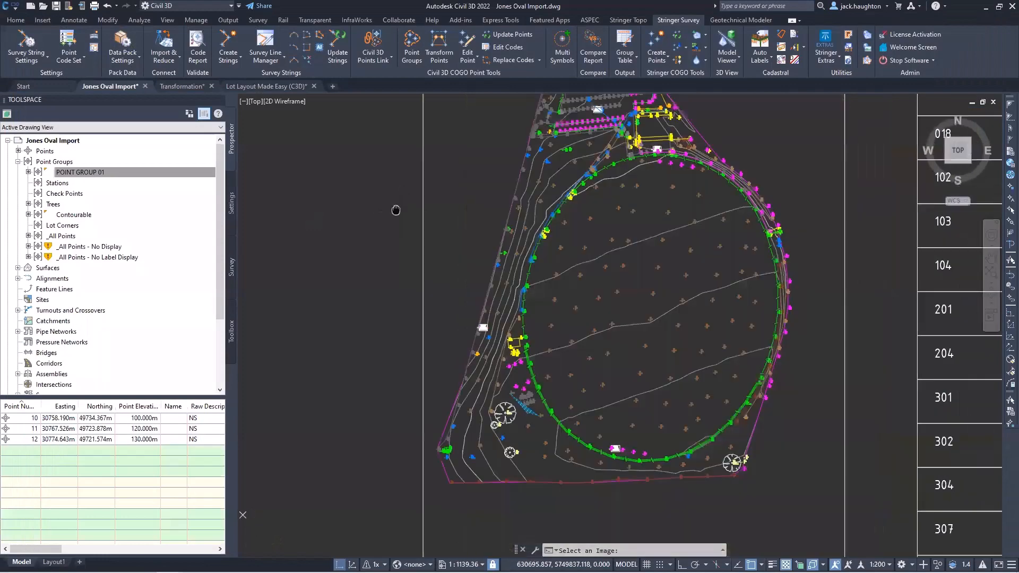
{"action": "scroll", "coordinate": [351, 192], "scroll_direction": "down", "scroll_amount": 2}
{"action": "scroll", "coordinate": [509, 169], "scroll_direction": "down", "scroll_amount": 2}
{"action": "middle_click_drag", "start_coordinate": [509, 169], "coordinate": [562, 298]}
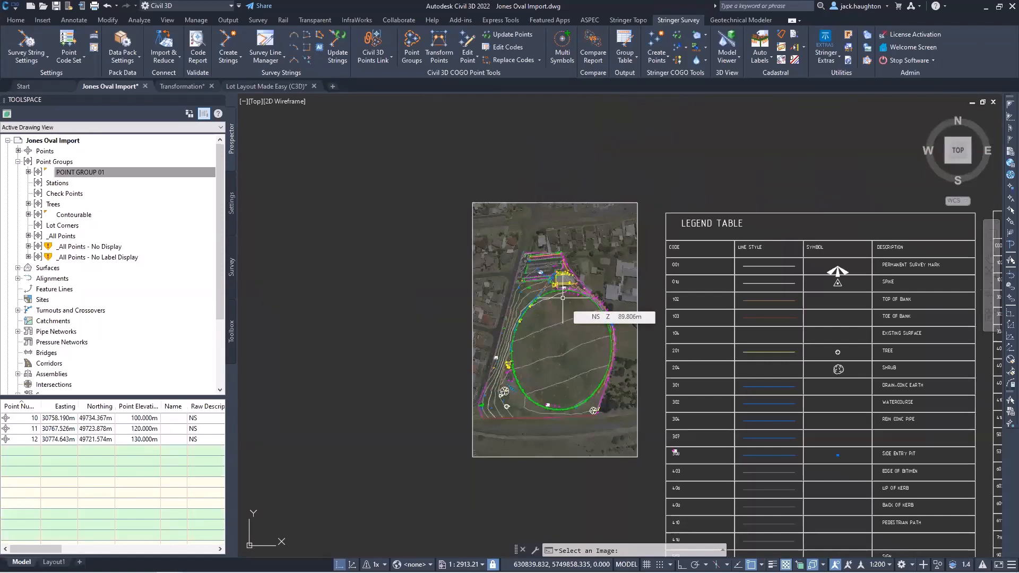
In the Transformation drawing, start a point transformation on the Contourable (Civil 3D) point group.
{"action": "left_click", "coordinate": [189, 86]}
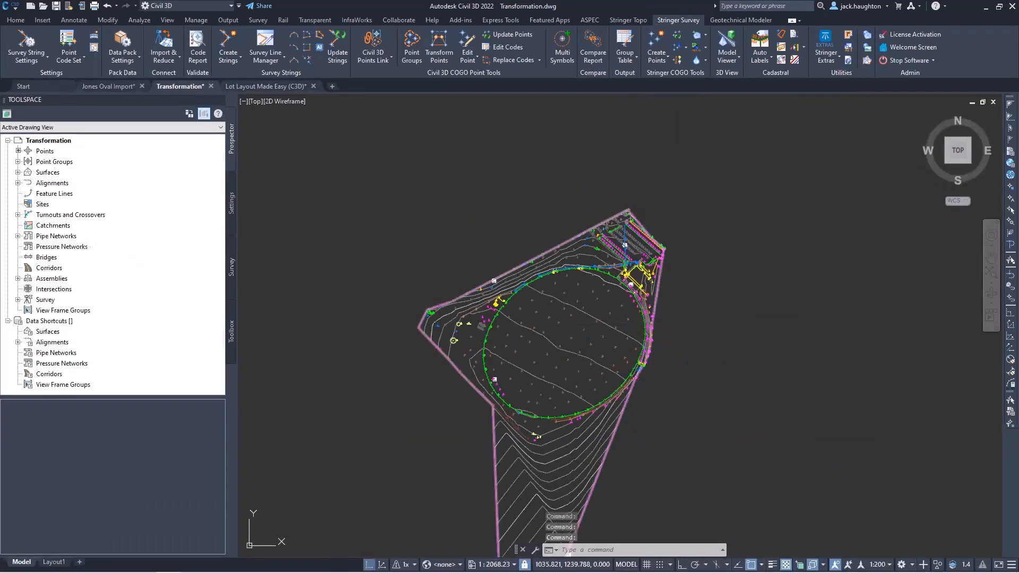
{"action": "mouse_move", "coordinate": [601, 322]}
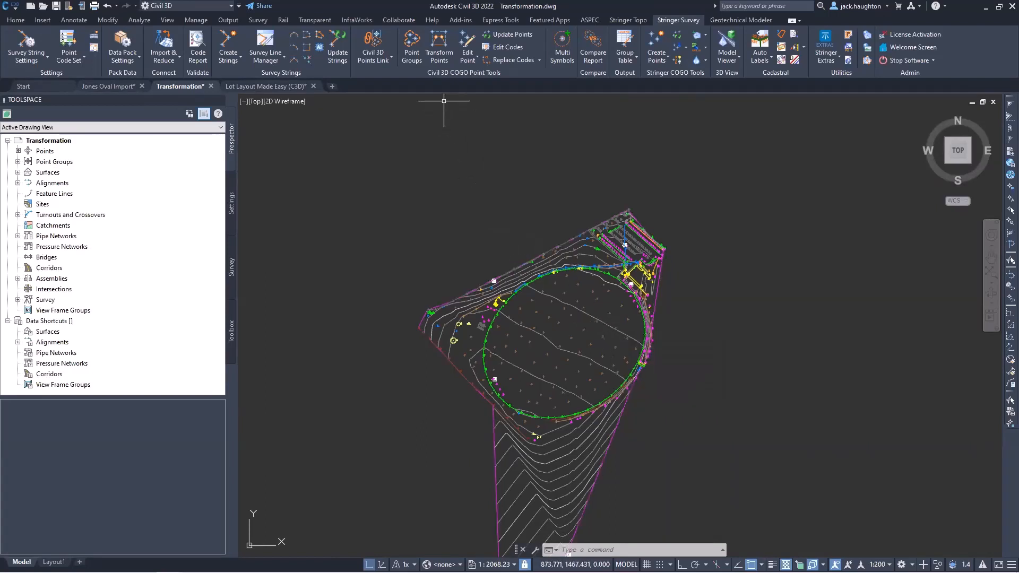
{"action": "left_click", "coordinate": [438, 54]}
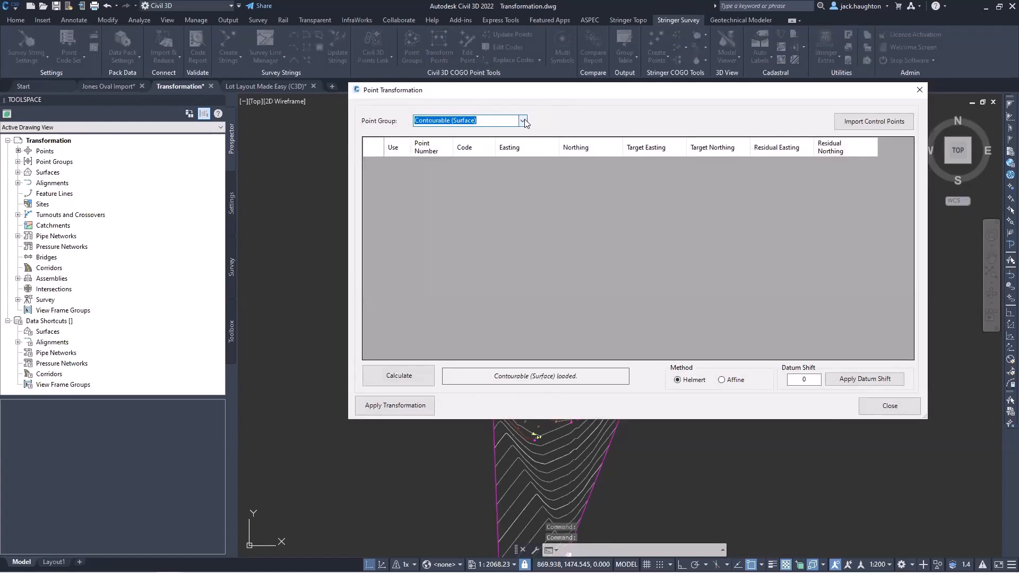
{"action": "left_click", "coordinate": [523, 121]}
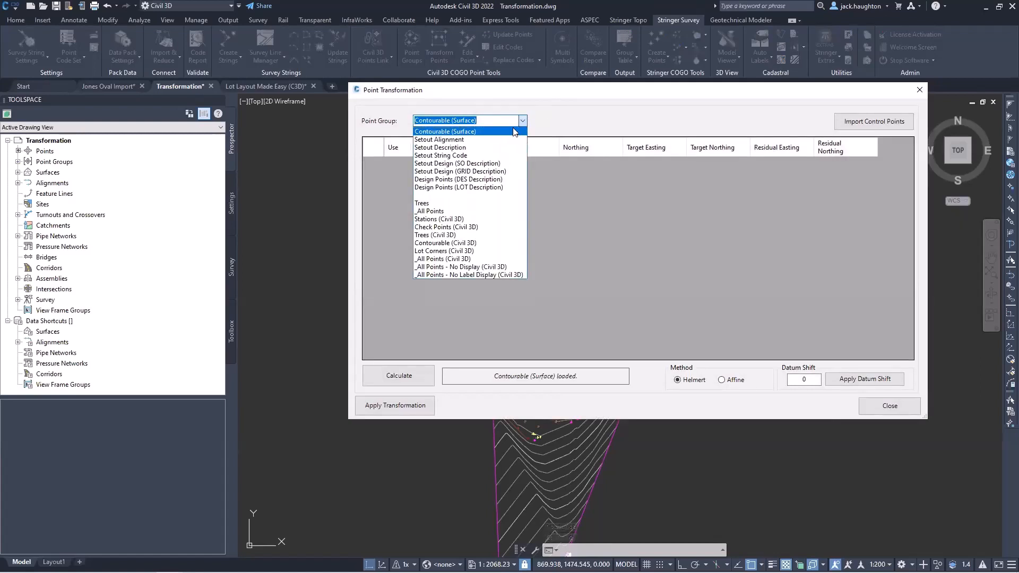
{"action": "left_click", "coordinate": [462, 243]}
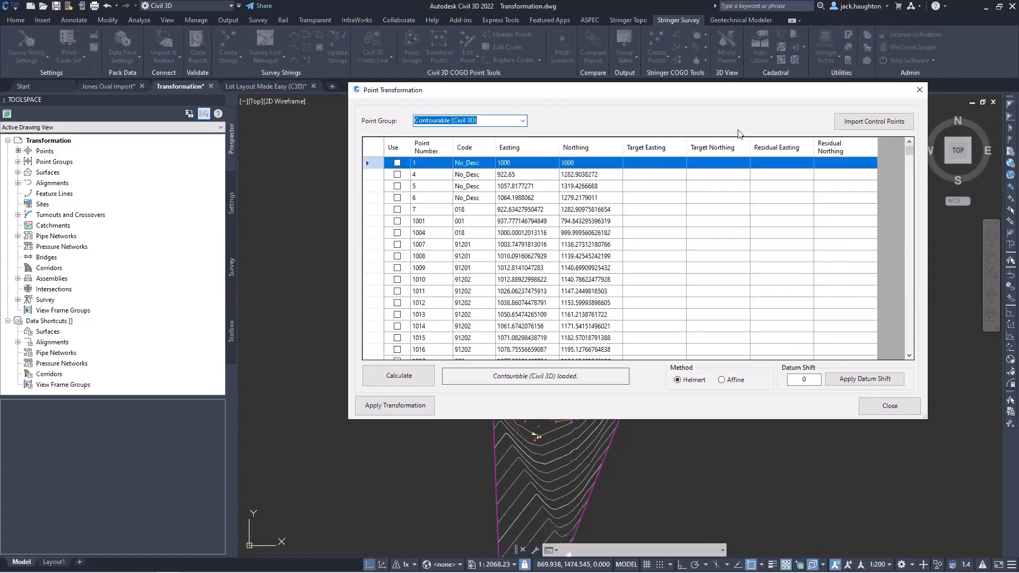
Import the control points from Field Survey - Control Point Coordinates.csv in the Demo folder, using the P,E,N,Z,D format.
{"action": "left_click", "coordinate": [864, 127]}
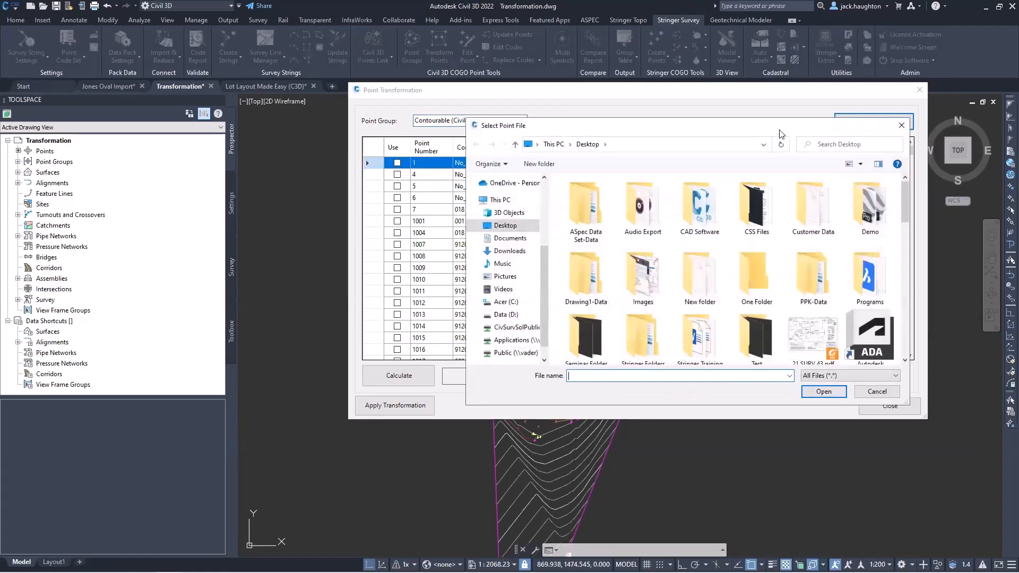
{"action": "scroll", "coordinate": [734, 241], "scroll_direction": "down", "scroll_amount": 1}
{"action": "scroll", "coordinate": [732, 244], "scroll_direction": "up", "scroll_amount": 3}
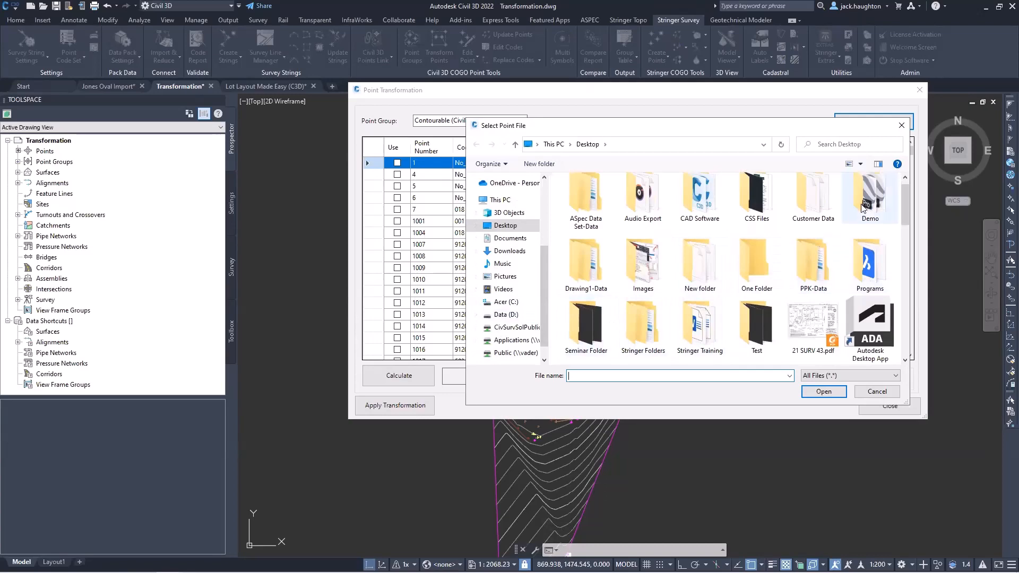
{"action": "double_click", "coordinate": [861, 207]}
{"action": "left_click", "coordinate": [613, 340]}
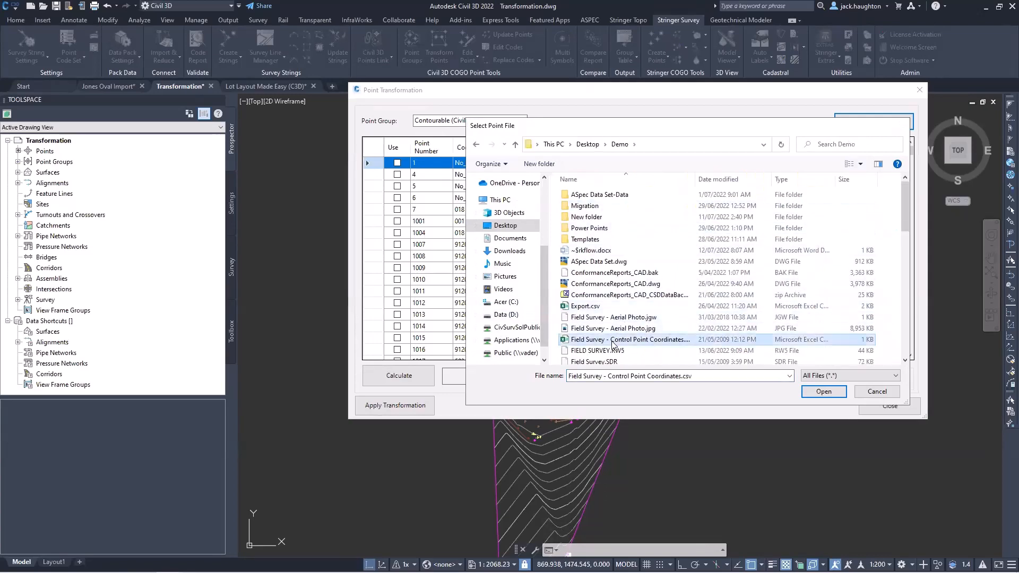
{"action": "double_click", "coordinate": [612, 341]}
{"action": "left_click", "coordinate": [820, 142]}
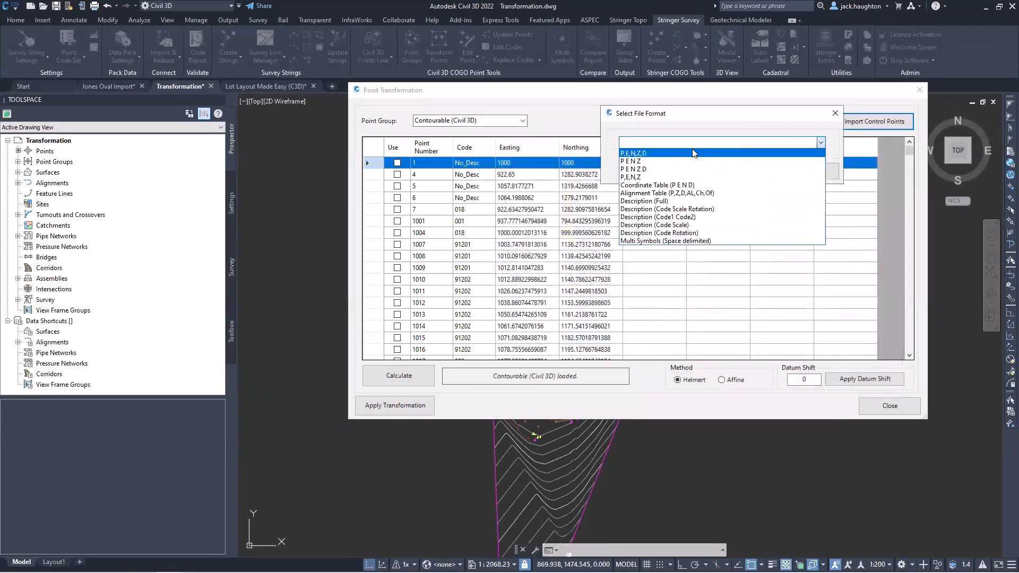
{"action": "left_click", "coordinate": [693, 154]}
{"action": "left_click", "coordinate": [804, 171]}
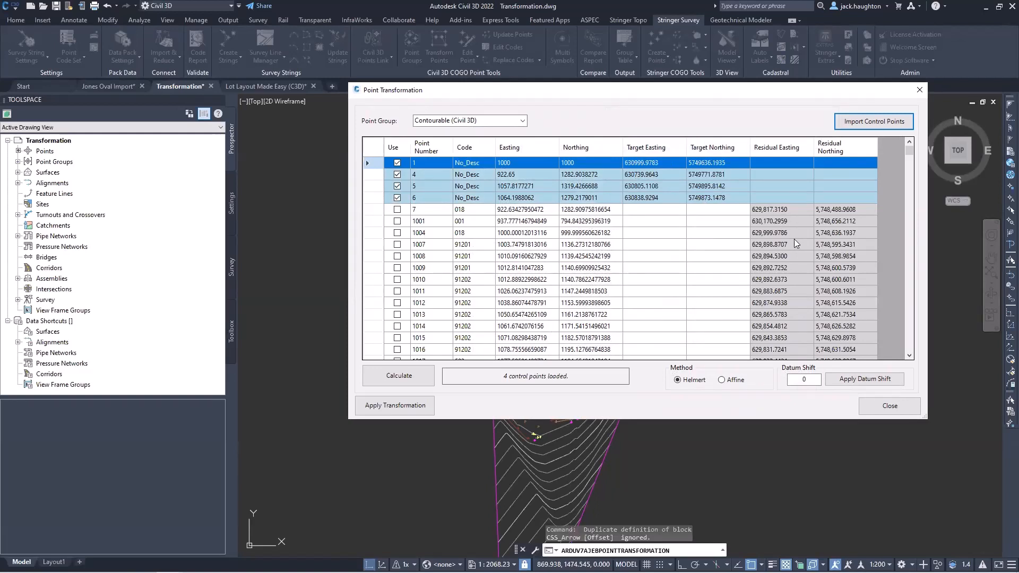
Calculate the transformation with the Helmert method and apply it to the COGO points in Contourable (Civil 3D).
{"action": "left_click", "coordinate": [683, 380]}
{"action": "left_click", "coordinate": [677, 379]}
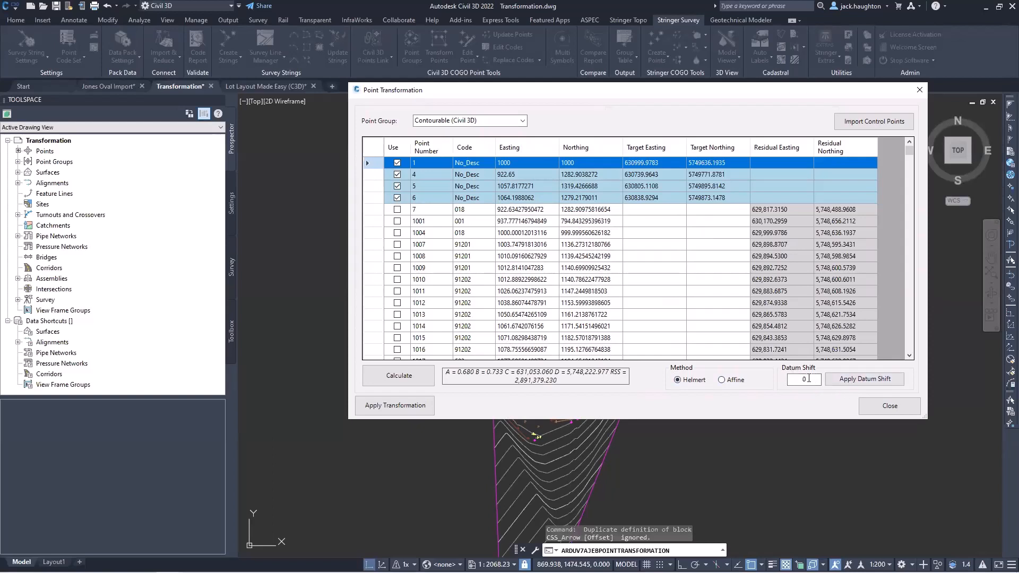
{"action": "left_click", "coordinate": [396, 407]}
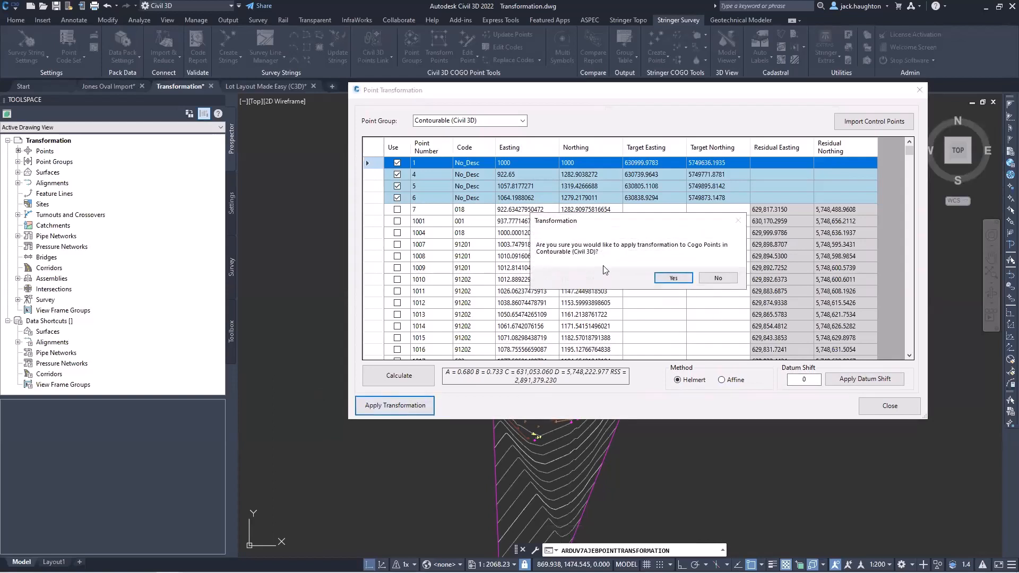
{"action": "left_click", "coordinate": [674, 278]}
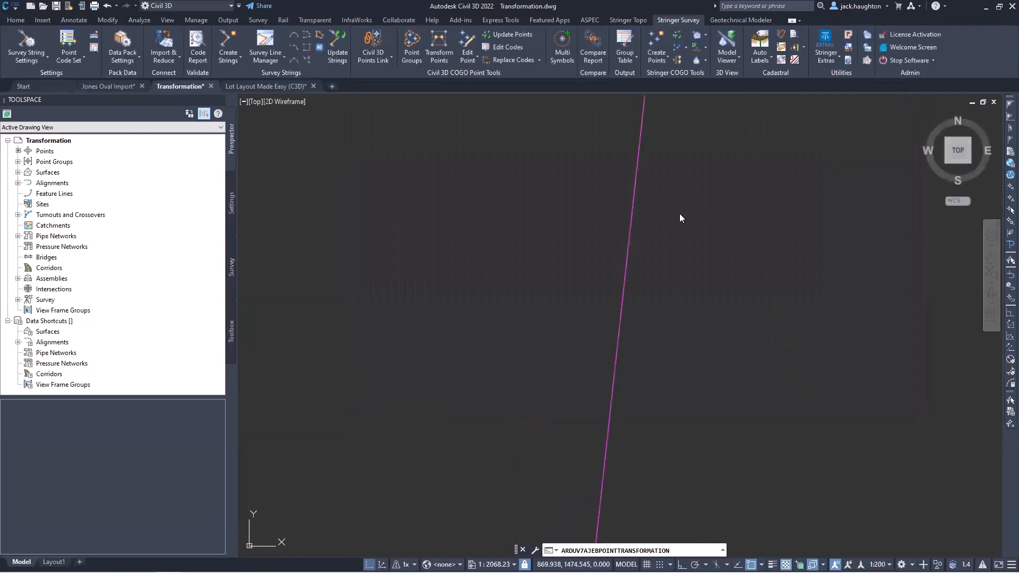
Locate the transformed oval survey and compare its position and orientation with the Jones Oval Import drawing.
{"action": "left_click", "coordinate": [679, 230]}
{"action": "left_click", "coordinate": [680, 223]}
{"action": "middle_click_drag", "start_coordinate": [668, 149], "coordinate": [680, 232]}
{"action": "scroll", "coordinate": [678, 208], "scroll_direction": "up", "scroll_amount": 20}
{"action": "scroll", "coordinate": [678, 208], "scroll_direction": "up", "scroll_amount": 15}
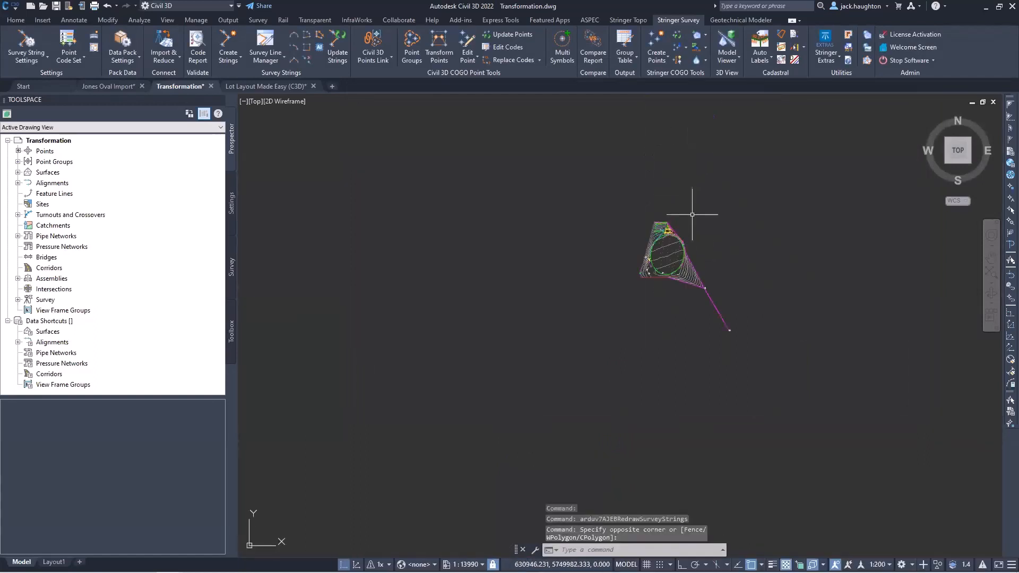
{"action": "middle_click_drag", "start_coordinate": [727, 308], "coordinate": [667, 291]}
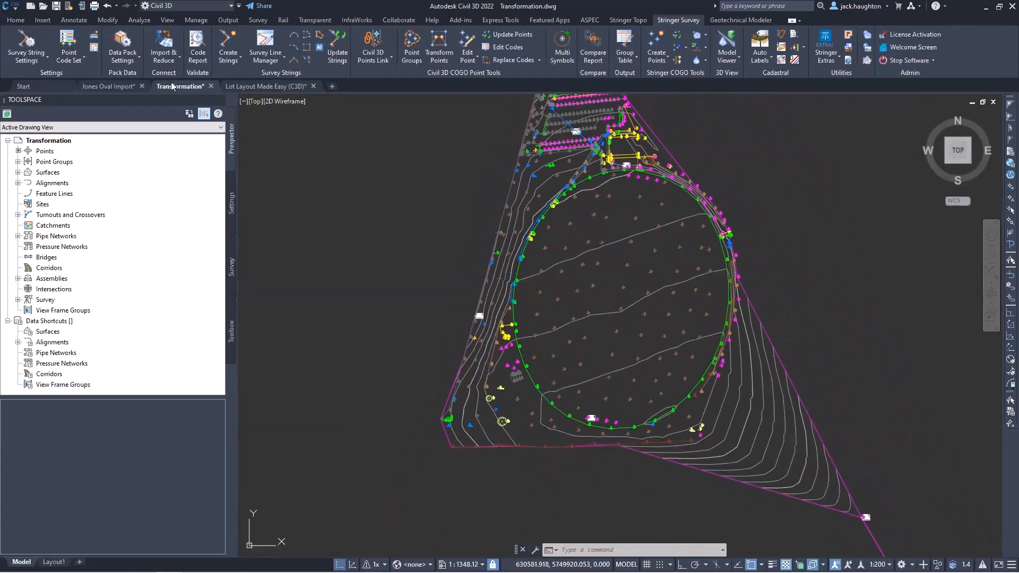
{"action": "left_click", "coordinate": [124, 86]}
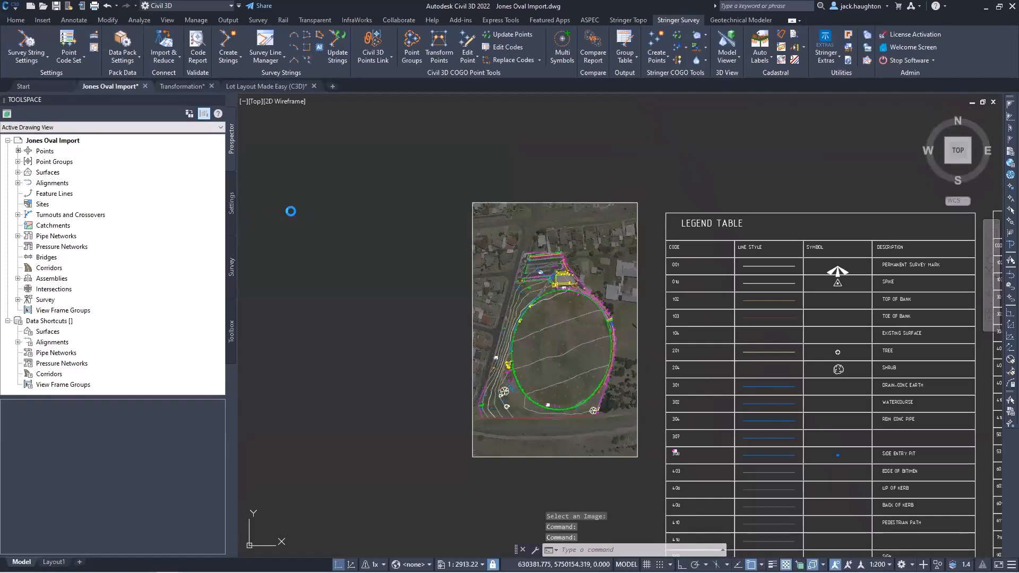
{"action": "left_click", "coordinate": [177, 88]}
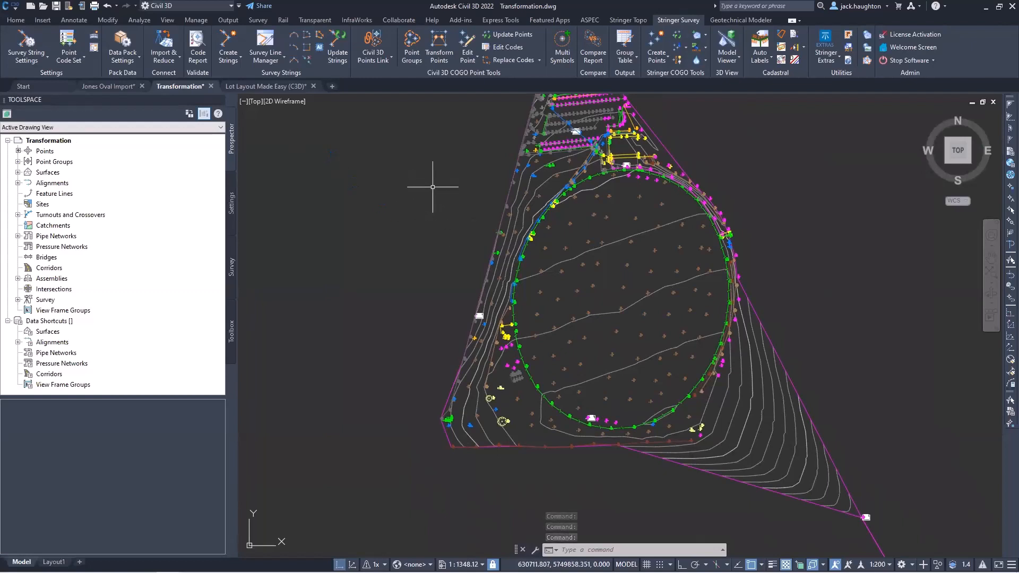
Switch to the Lot Layout Made Easy (C3D) drawing and examine the red road centrelines within the magenta site boundary.
{"action": "left_click", "coordinate": [259, 85]}
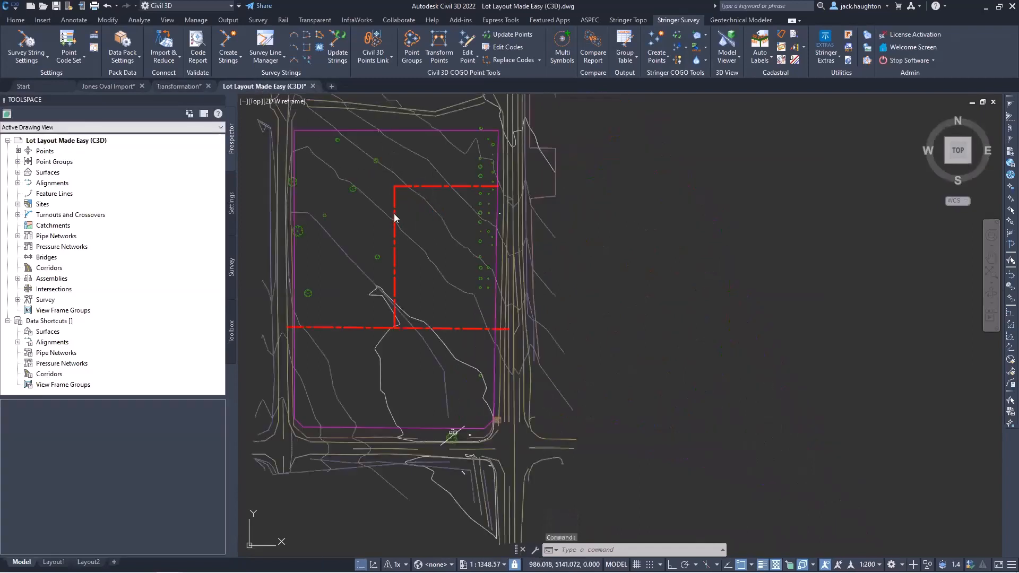
{"action": "left_click", "coordinate": [394, 194]}
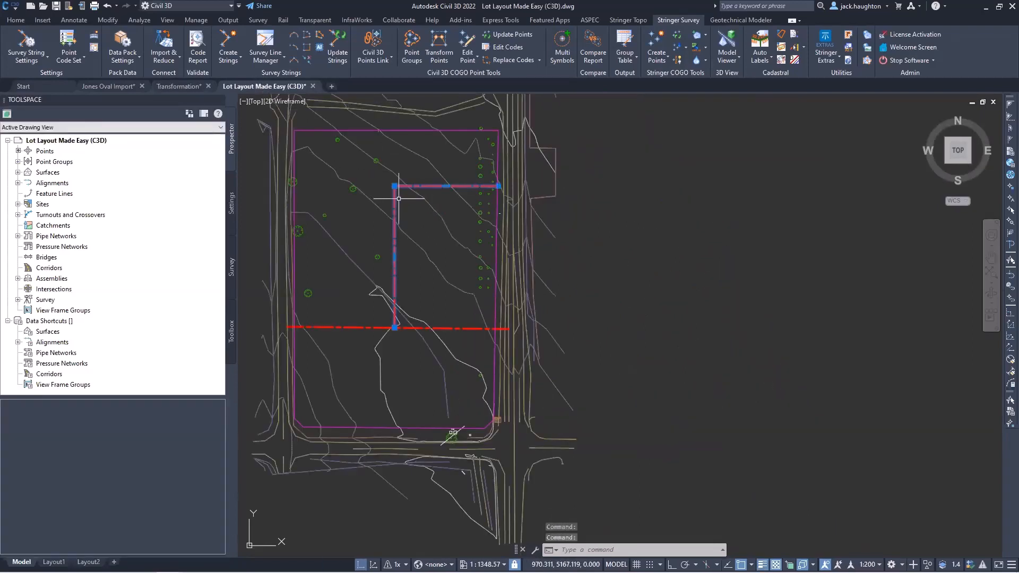
{"action": "middle_click_drag", "start_coordinate": [419, 219], "coordinate": [440, 229]}
{"action": "key", "text": "Escape"}
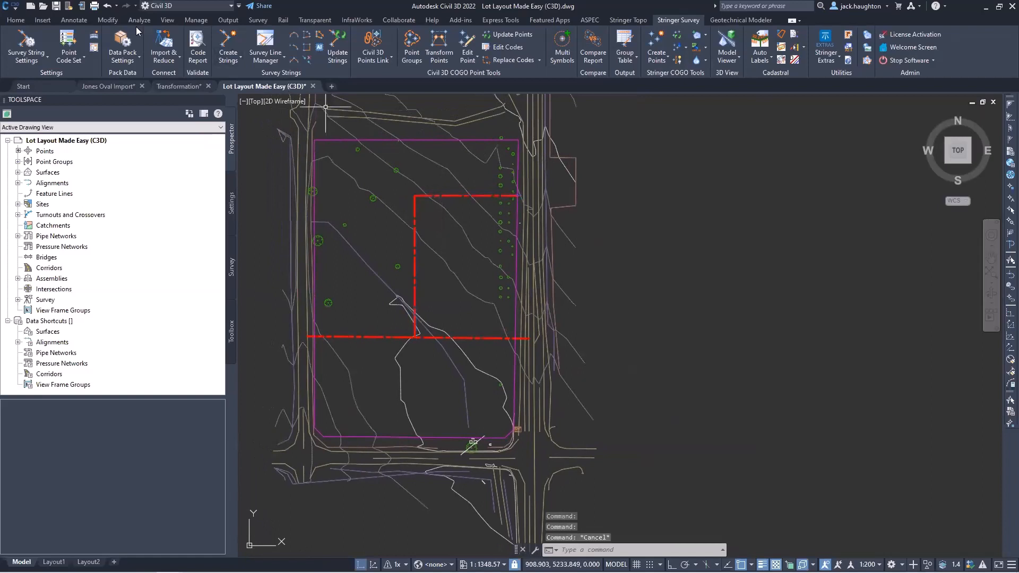
{"action": "left_click", "coordinate": [15, 20]}
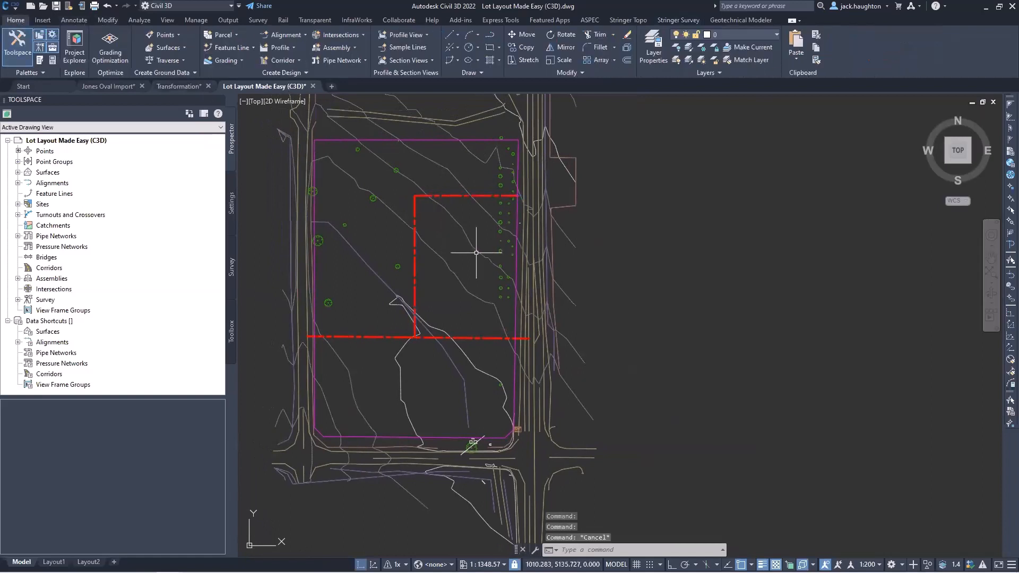
{"action": "mouse_move", "coordinate": [472, 252]}
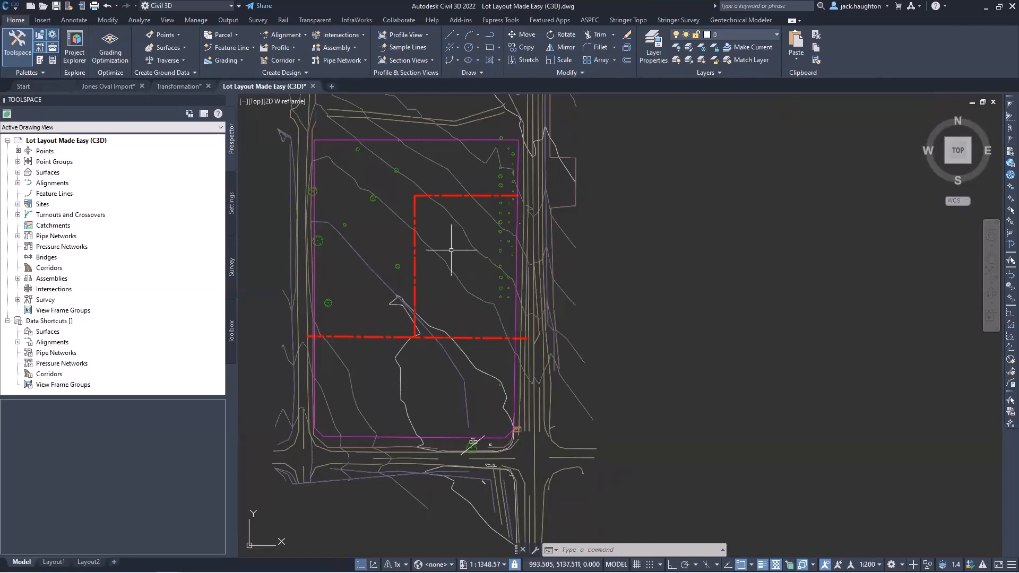
{"action": "scroll", "coordinate": [451, 251], "scroll_direction": "up", "scroll_amount": 2}
{"action": "middle_click_drag", "start_coordinate": [452, 250], "coordinate": [474, 246]}
{"action": "scroll", "coordinate": [475, 247], "scroll_direction": "down", "scroll_amount": 2}
{"action": "middle_click_drag", "start_coordinate": [435, 190], "coordinate": [466, 197]}
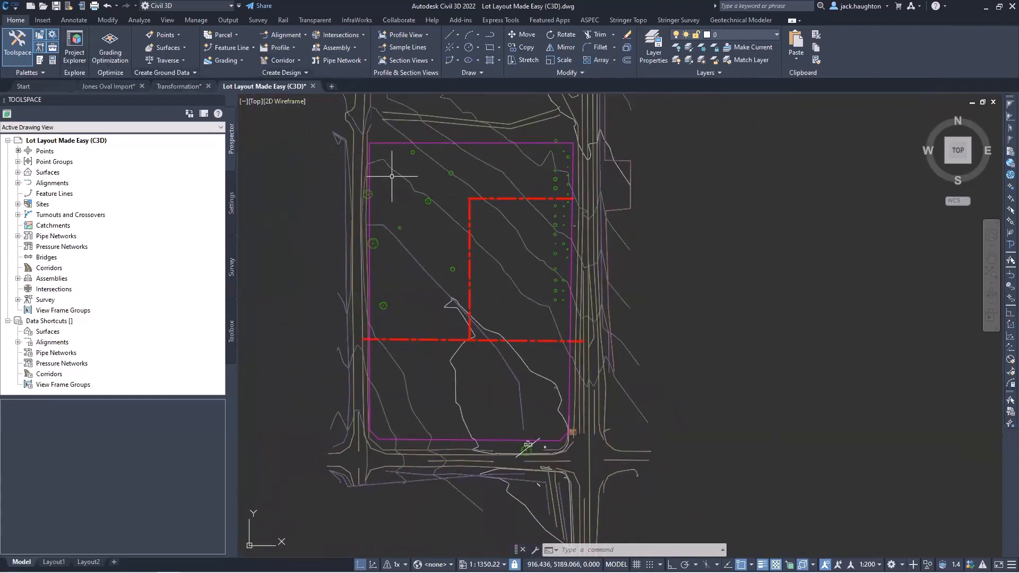
{"action": "mouse_move", "coordinate": [406, 194]}
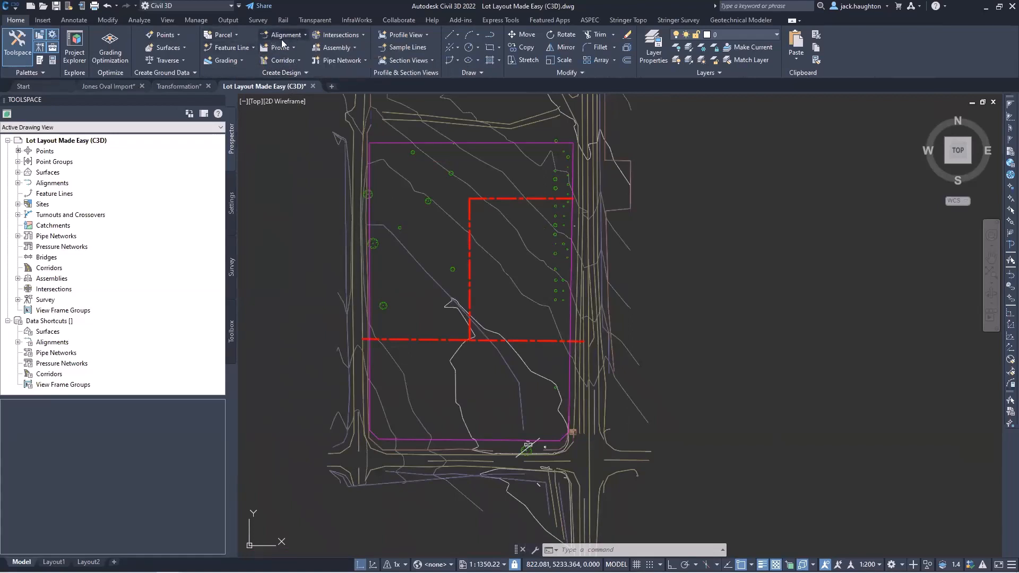
Switch to ReCap Pro and create a point cloud import project named new project (6) in D:\Point Clouds\Sample.
{"action": "left_click", "coordinate": [984, 7]}
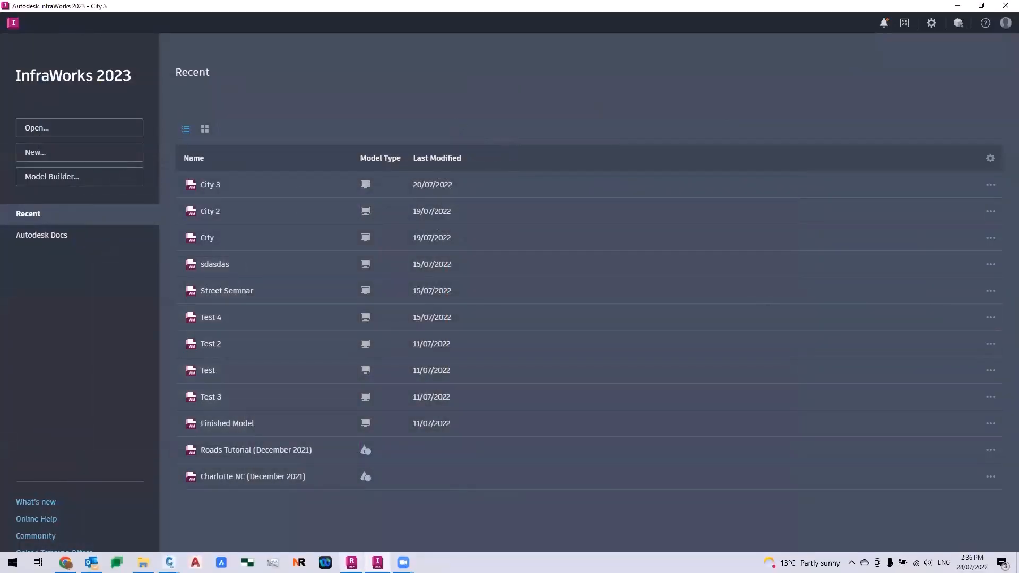
{"action": "left_click", "coordinate": [351, 562]}
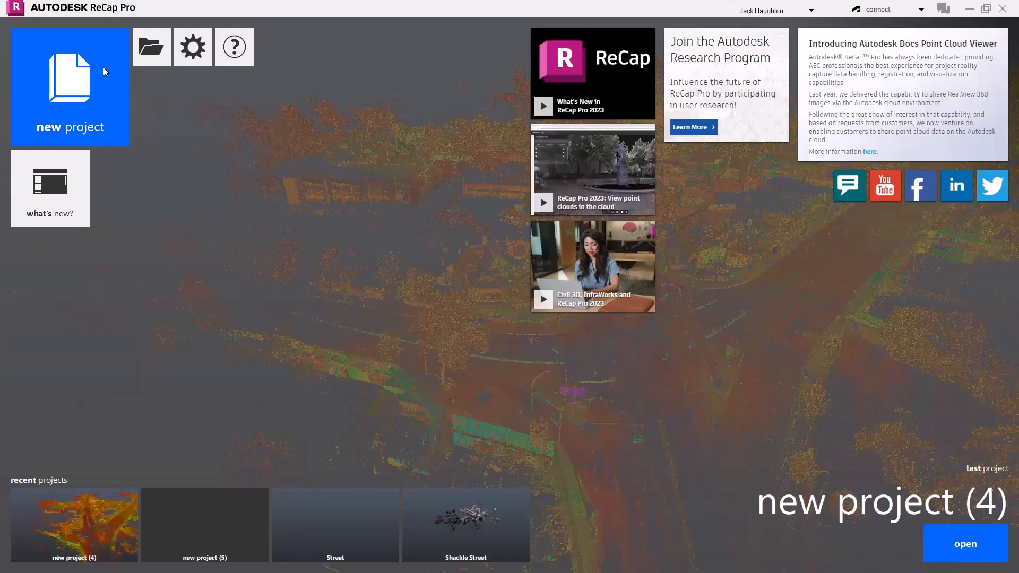
{"action": "left_click", "coordinate": [88, 90]}
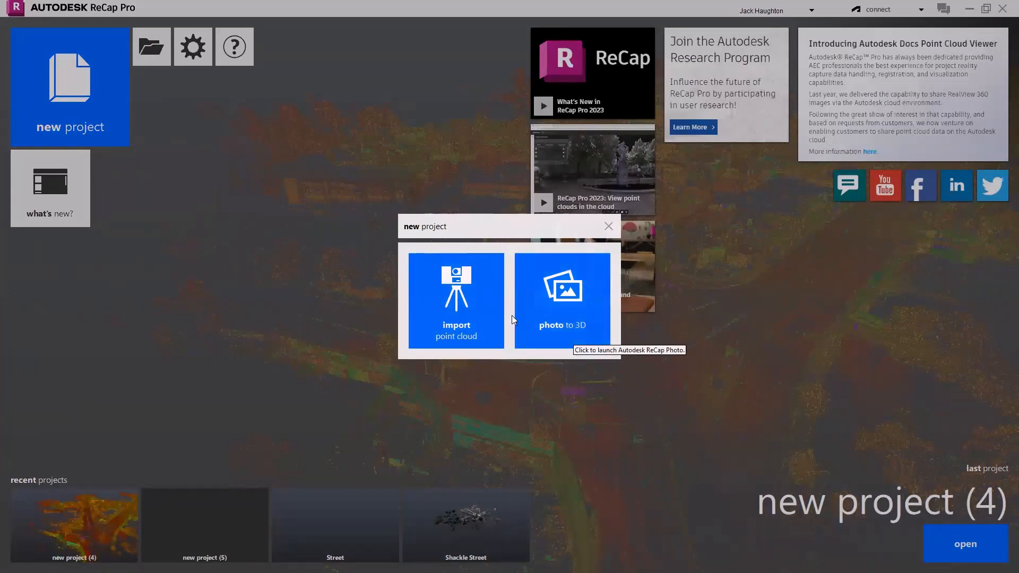
{"action": "left_click", "coordinate": [486, 294]}
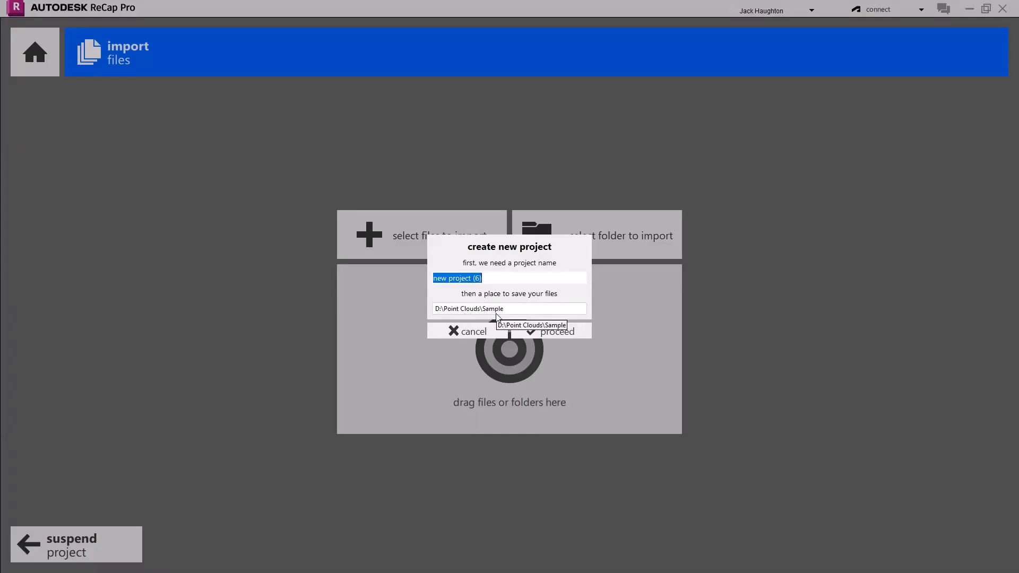
{"action": "left_click", "coordinate": [542, 334]}
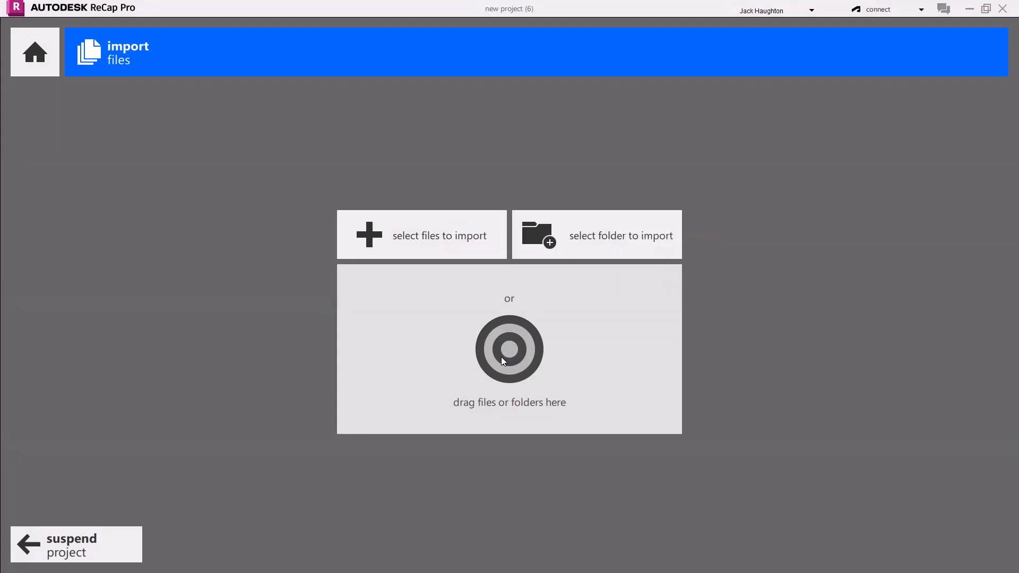
Review the point cloud file formats supported for import and dismiss the file selection without choosing a file.
{"action": "left_click", "coordinate": [419, 245]}
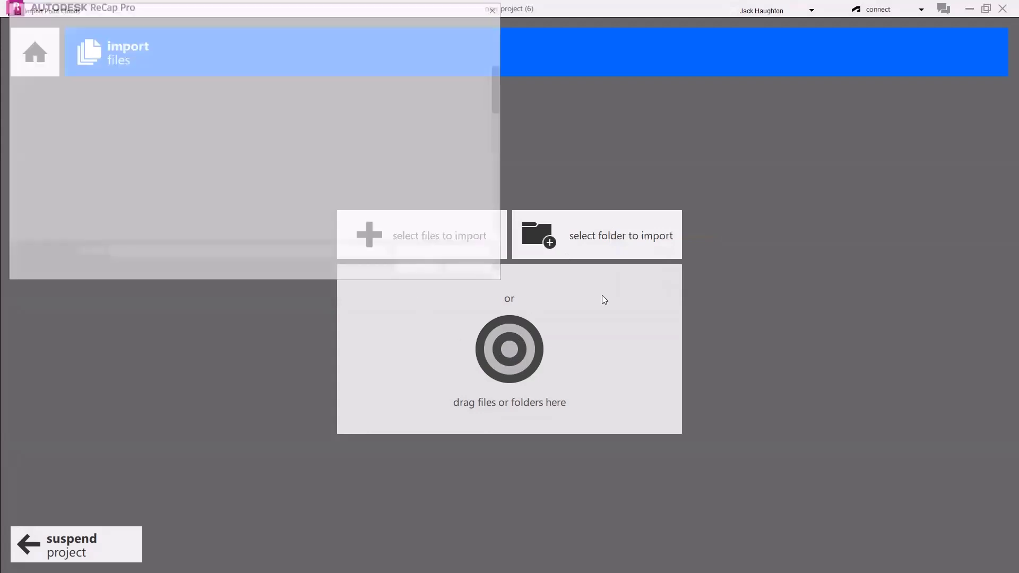
{"action": "left_click", "coordinate": [466, 253]}
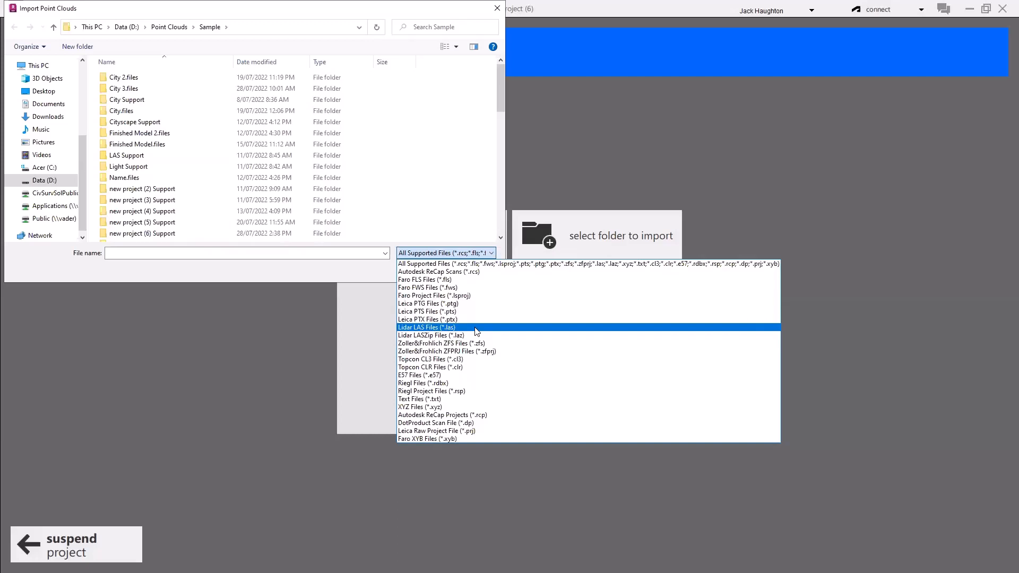
{"action": "left_click", "coordinate": [335, 277]}
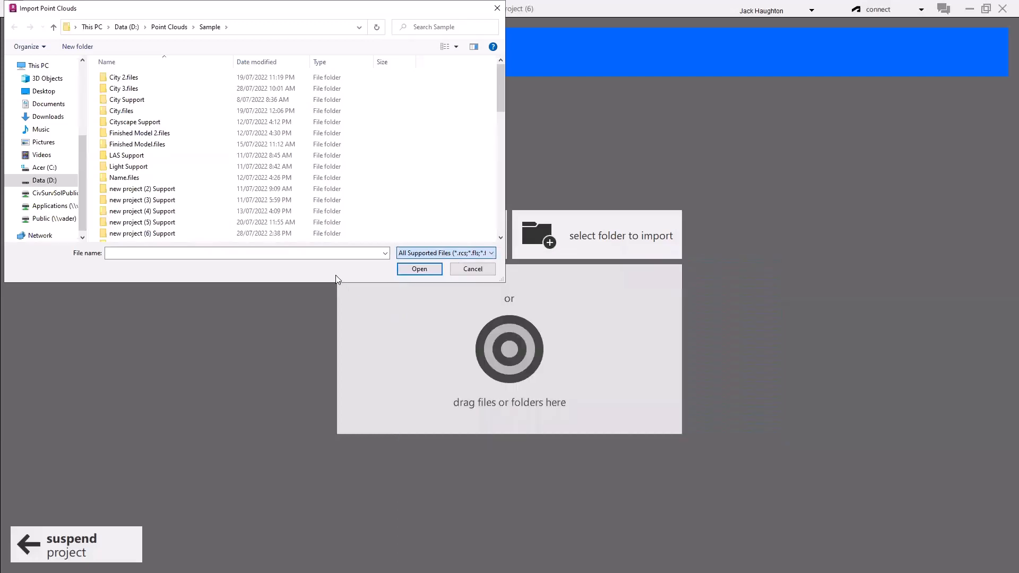
{"action": "left_click", "coordinate": [472, 269]}
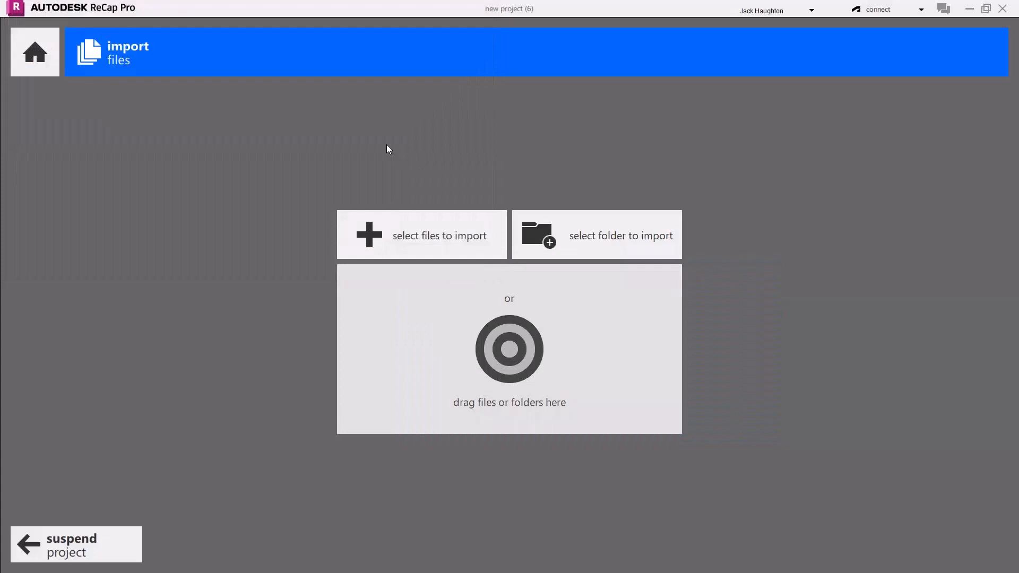
Leave the empty import project and view the road intersection in the new project (4) point cloud.
{"action": "left_click", "coordinate": [35, 55]}
{"action": "left_click", "coordinate": [519, 321]}
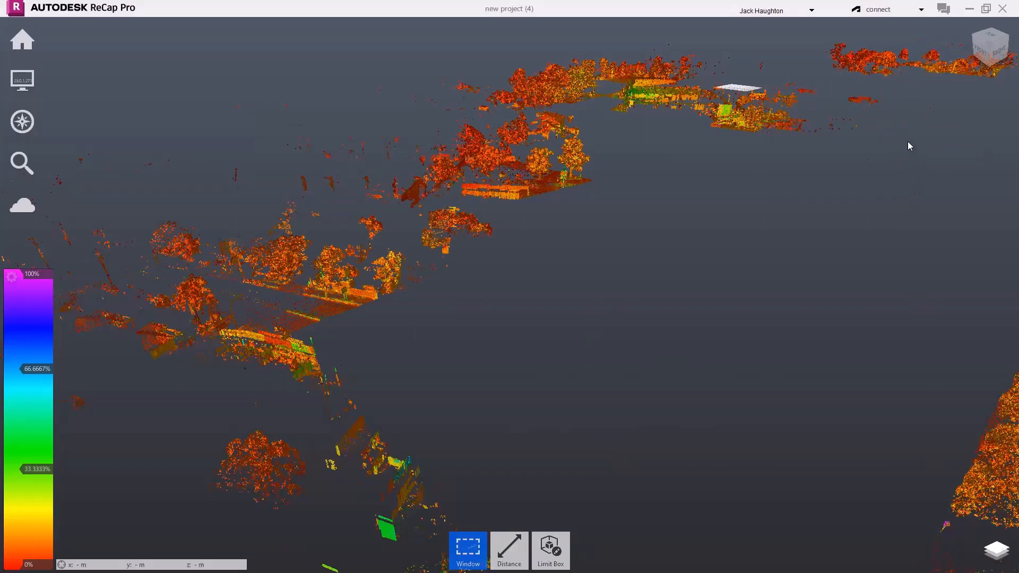
{"action": "mouse_move", "coordinate": [910, 143]}
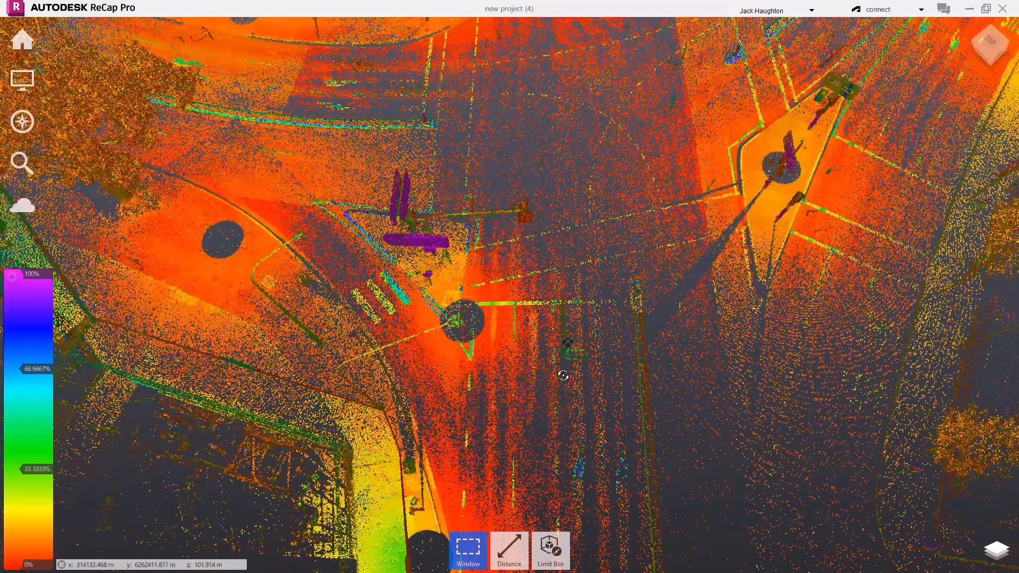
{"action": "scroll", "coordinate": [572, 346], "scroll_direction": "up", "scroll_amount": 1}
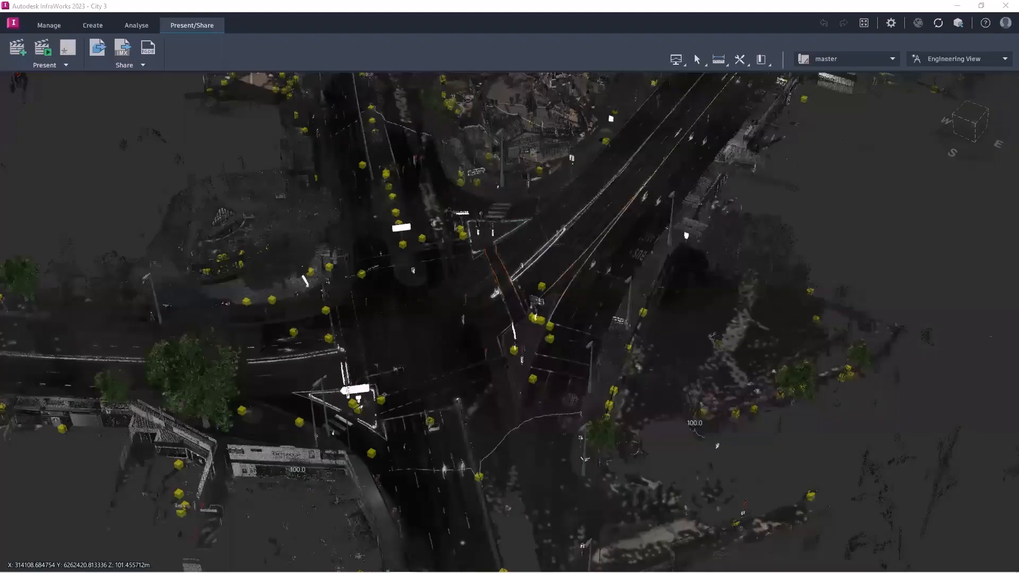
Examine the intersection in the InfraWorks City 3 model and compare it with the new project (4) point cloud in ReCap Pro.
{"action": "left_click_drag", "start_coordinate": [427, 288], "coordinate": [663, 350]}
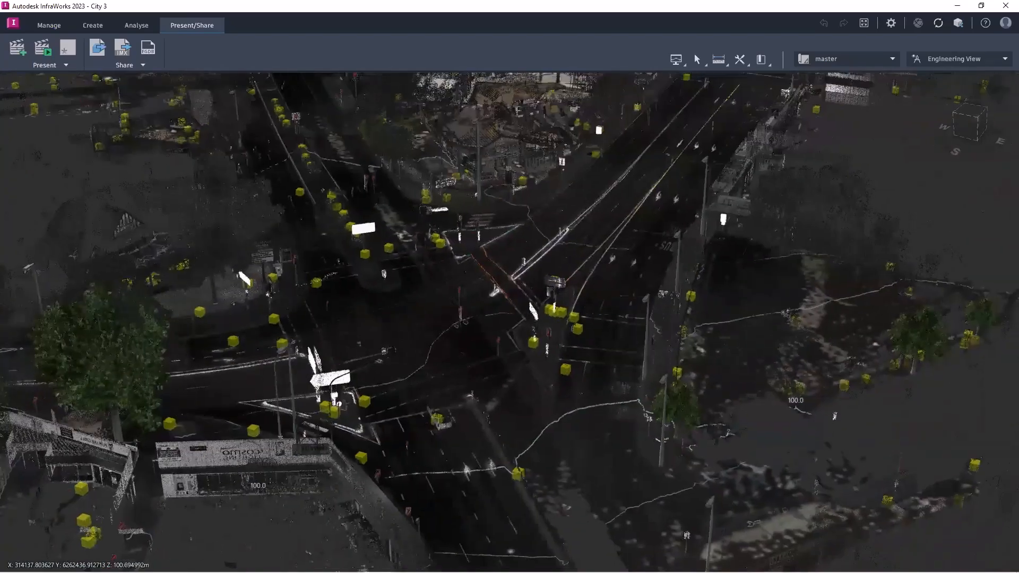
{"action": "left_click", "coordinate": [351, 562]}
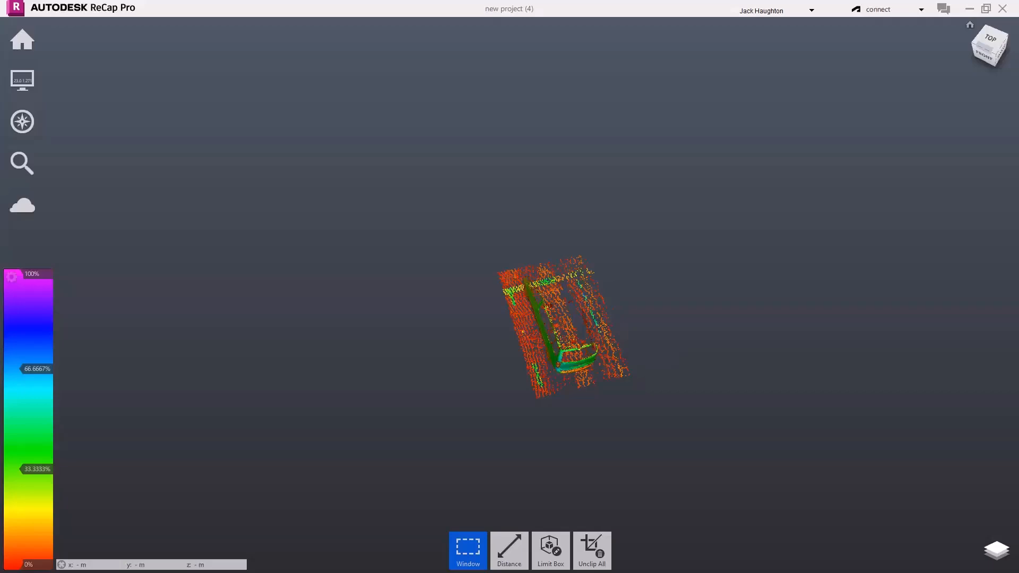
{"action": "left_click_drag", "start_coordinate": [985, 47], "coordinate": [1013, 24]}
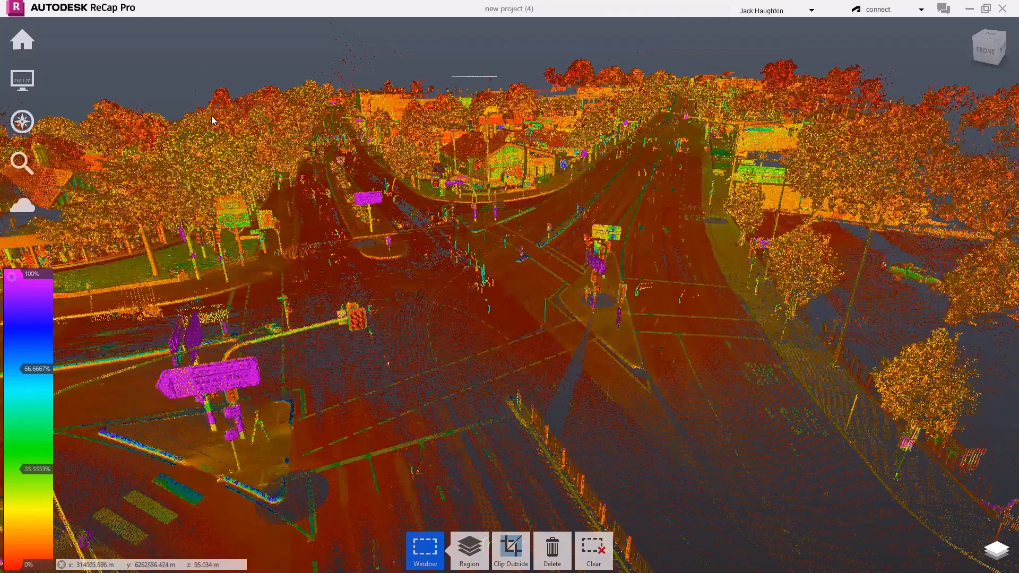
{"action": "mouse_move", "coordinate": [16, 45]}
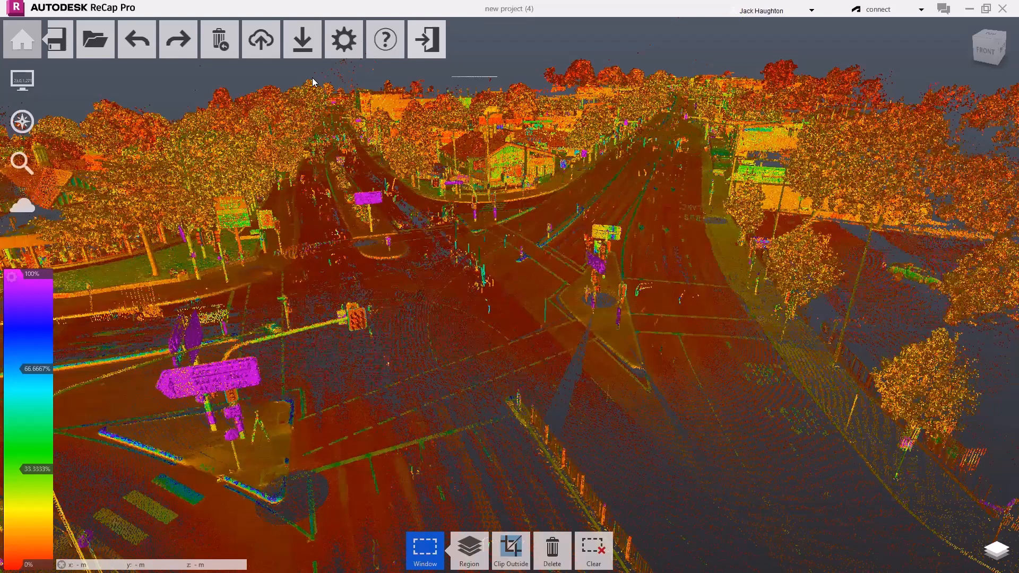
Switch to InfraWorks and reopen the City 3 model from the recent models.
{"action": "left_click", "coordinate": [970, 11]}
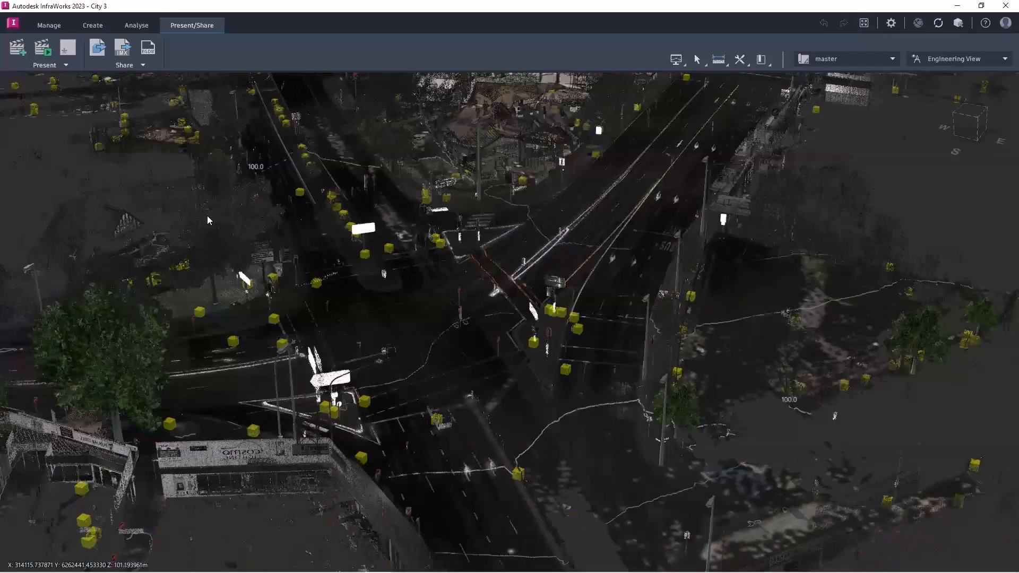
{"action": "left_click", "coordinate": [13, 24]}
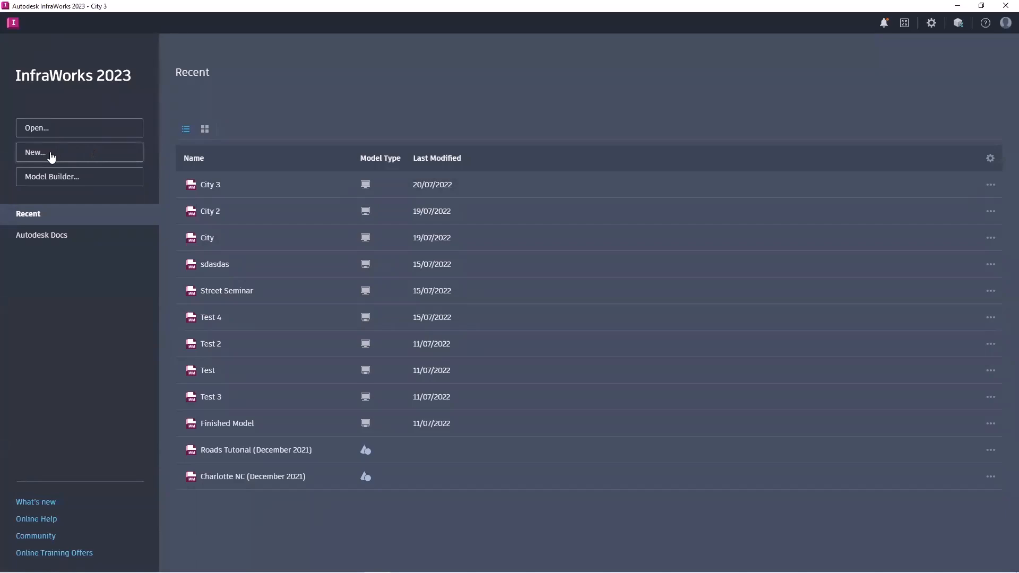
{"action": "left_click", "coordinate": [206, 184]}
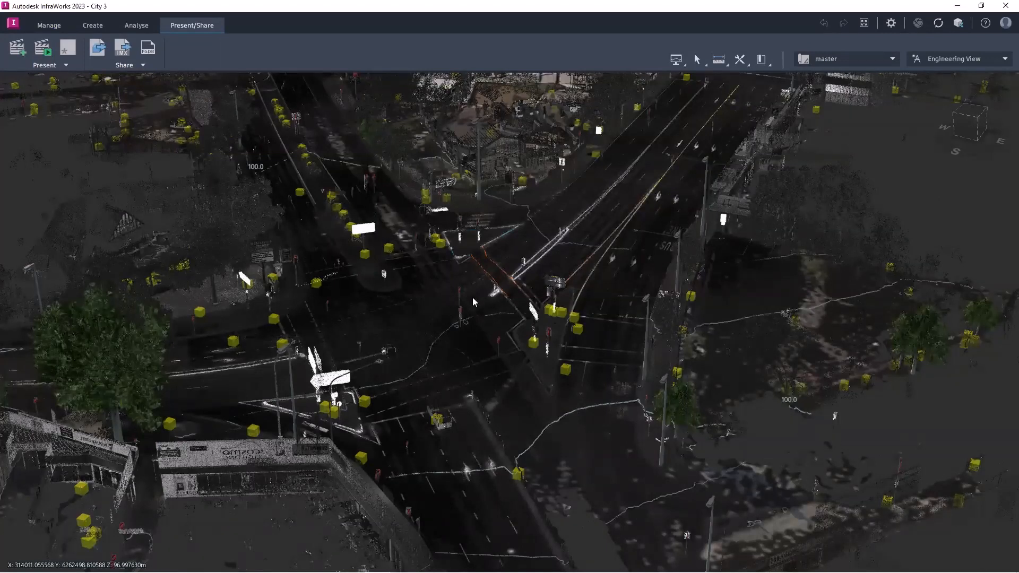
{"action": "mouse_move", "coordinate": [470, 287]}
{"action": "middle_mouse_down"}
{"action": "mouse_move", "coordinate": [439, 285]}
{"action": "mouse_move", "coordinate": [500, 291]}
{"action": "mouse_move", "coordinate": [479, 297]}
{"action": "middle_mouse_up"}
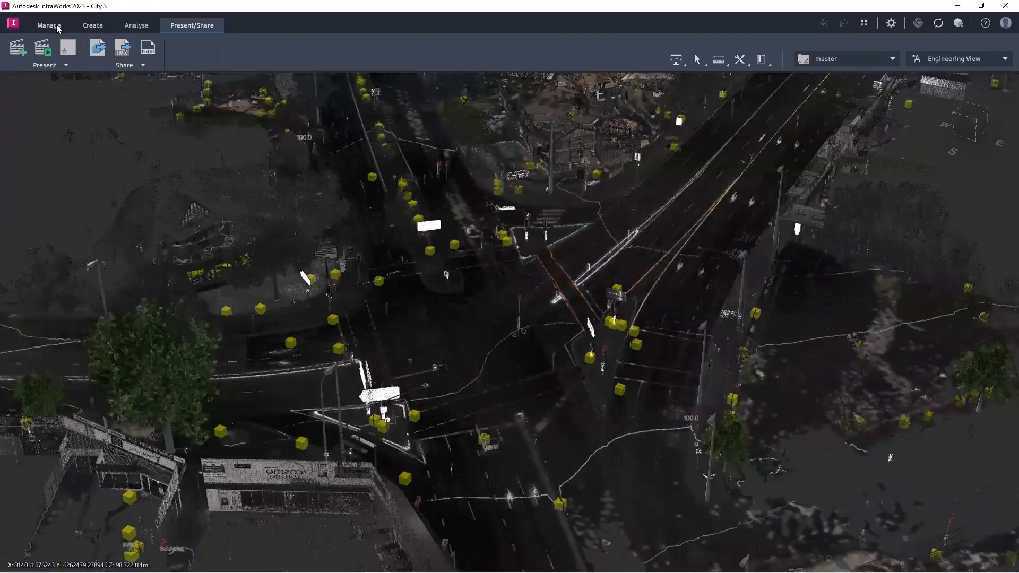
Show the City 3 model's data sources and review the file types that can be added.
{"action": "left_click", "coordinate": [83, 26]}
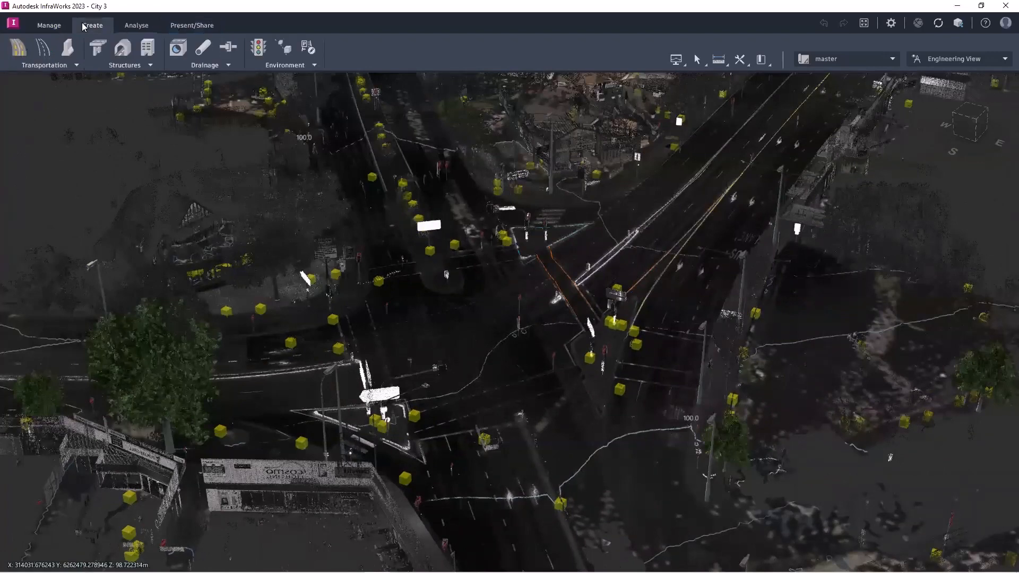
{"action": "left_click", "coordinate": [58, 28]}
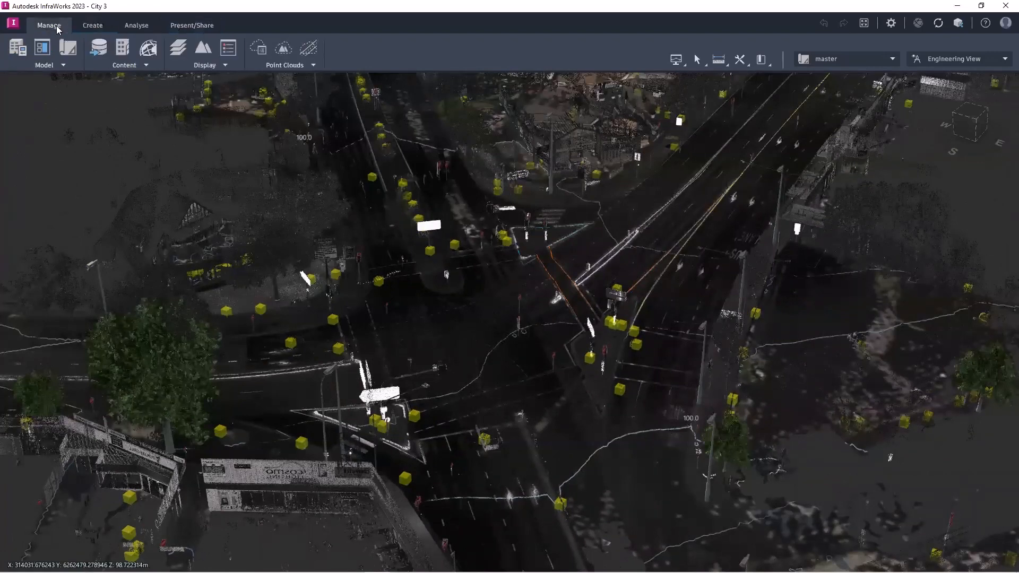
{"action": "left_click", "coordinate": [103, 55]}
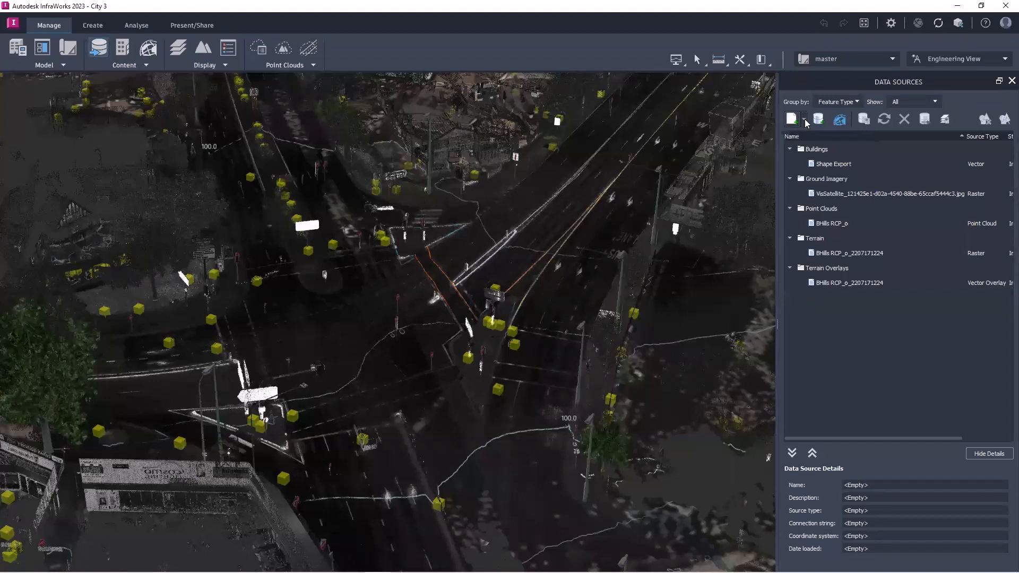
{"action": "left_click", "coordinate": [804, 120]}
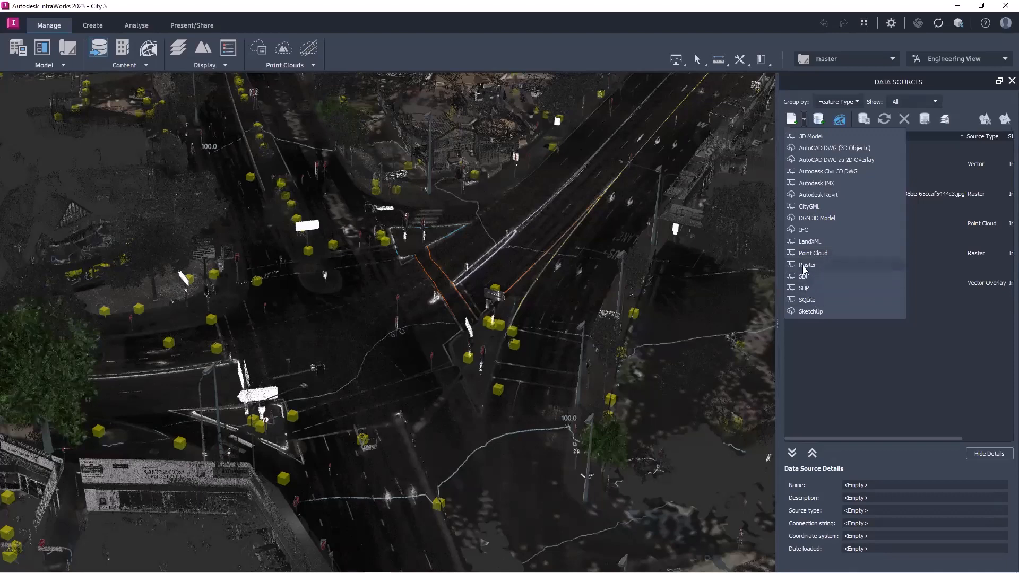
{"action": "left_click", "coordinate": [880, 364]}
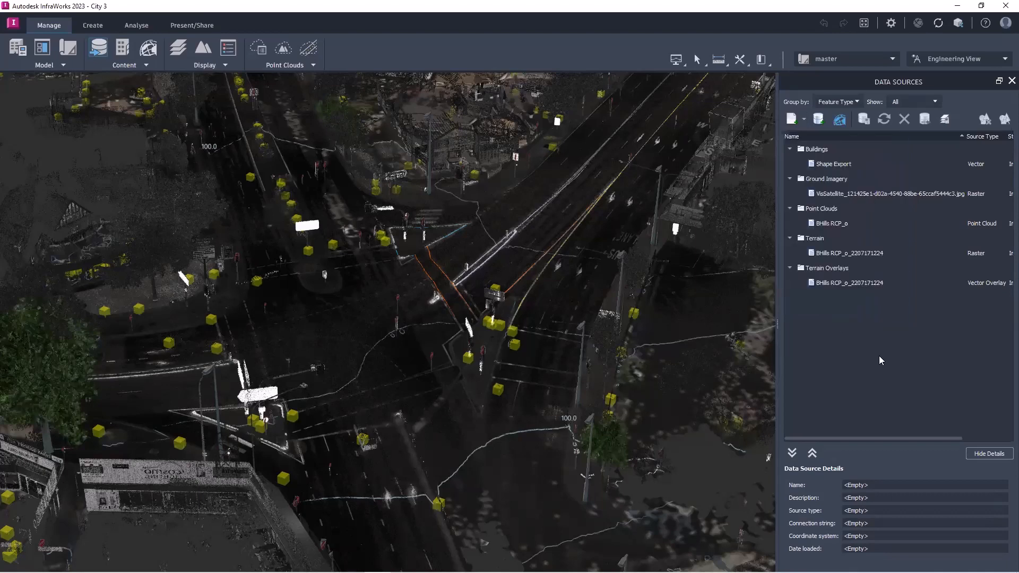
Examine the intersection's road markings, signs and trees against the listed data sources, and close the data source list.
{"action": "middle_click_drag", "start_coordinate": [483, 279], "coordinate": [513, 273]}
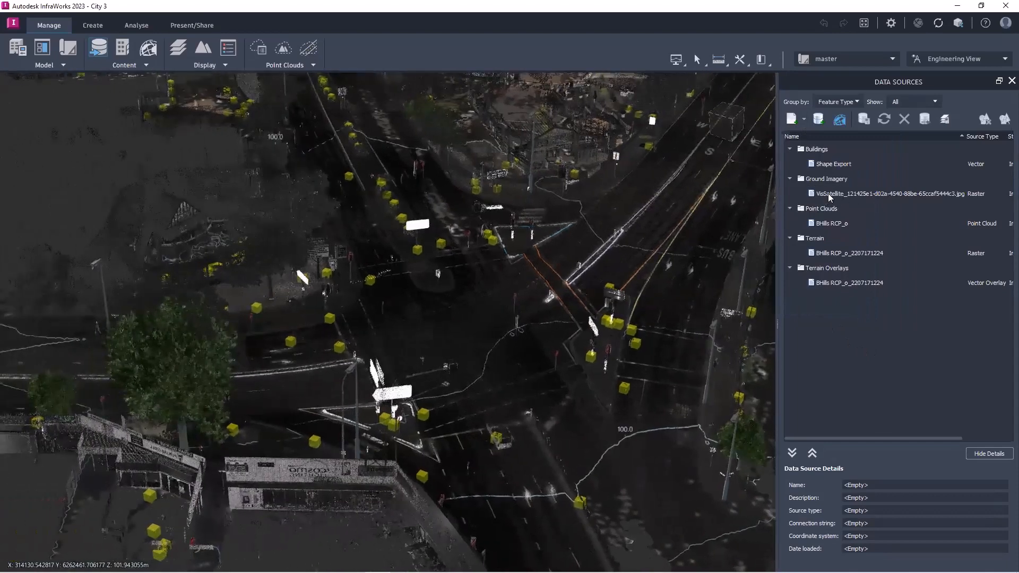
{"action": "middle_click_drag", "start_coordinate": [451, 200], "coordinate": [450, 314]}
{"action": "scroll", "coordinate": [496, 221], "scroll_direction": "up", "scroll_amount": 2}
{"action": "middle_click_drag", "start_coordinate": [576, 127], "coordinate": [416, 312]}
{"action": "middle_click_drag", "start_coordinate": [535, 243], "coordinate": [579, 249]}
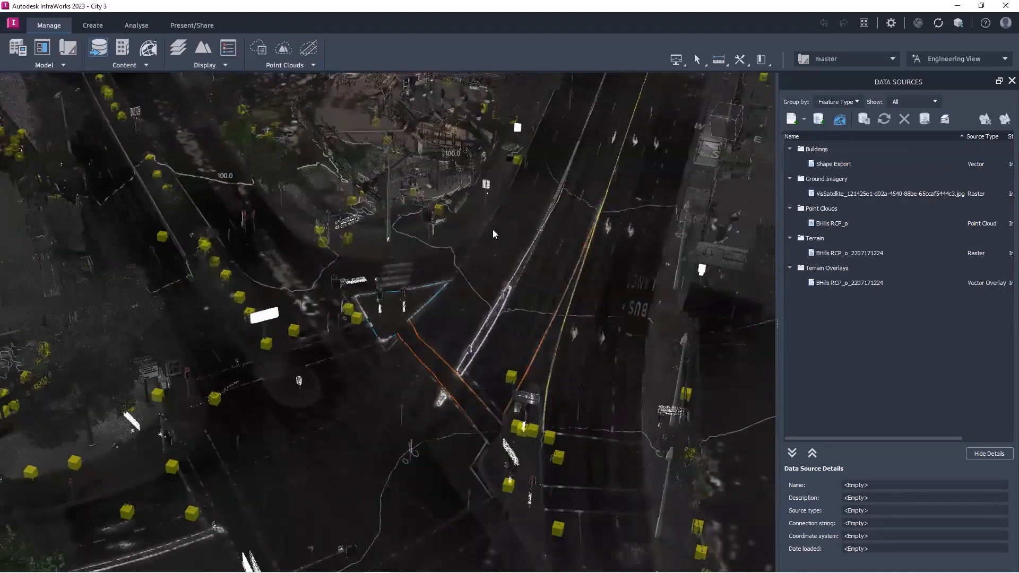
{"action": "middle_click_drag", "start_coordinate": [414, 438], "coordinate": [536, 375]}
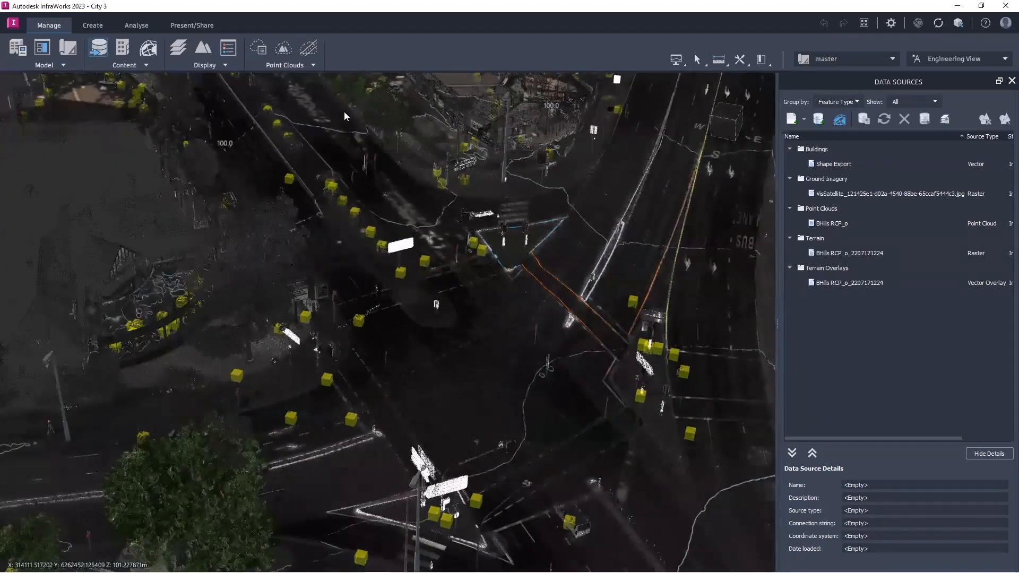
{"action": "middle_click_drag", "start_coordinate": [374, 161], "coordinate": [430, 201]}
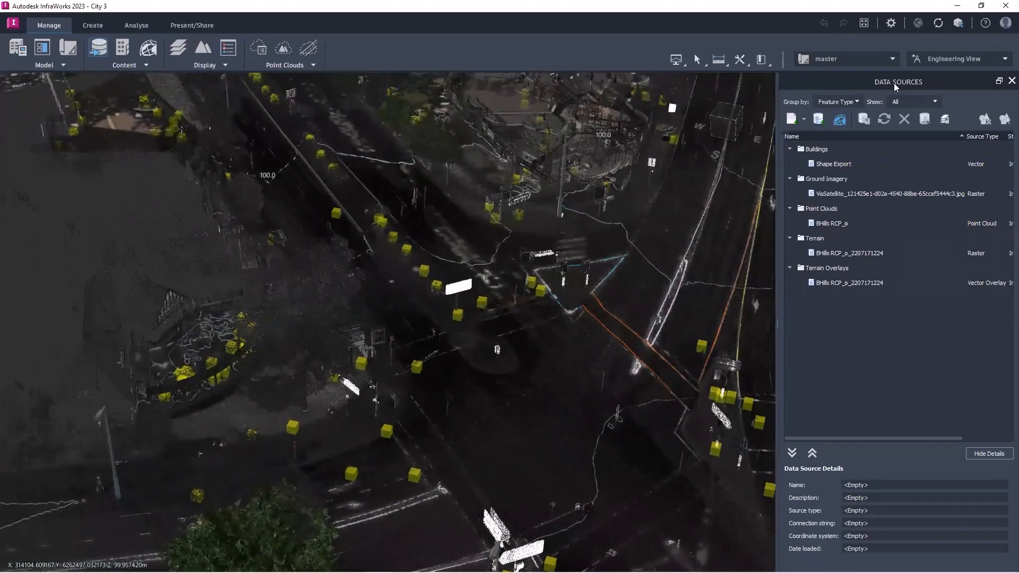
{"action": "left_click", "coordinate": [1011, 81]}
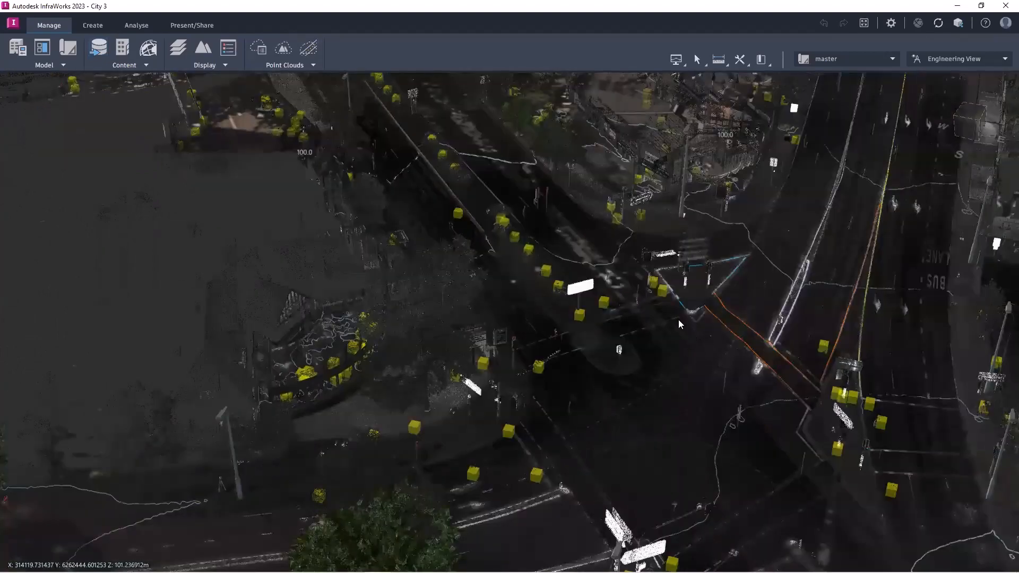
Review the Point Cloud Terrain processing settings for the BHills RCP_o data set and the ground detail options, and close without processing.
{"action": "middle_click_drag", "start_coordinate": [682, 323], "coordinate": [629, 285]}
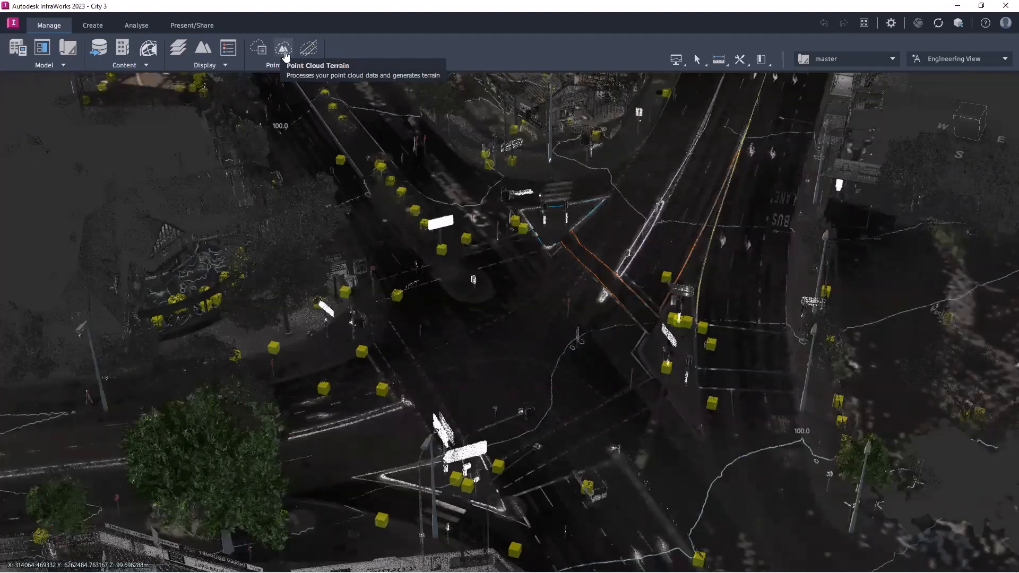
{"action": "left_click", "coordinate": [284, 51]}
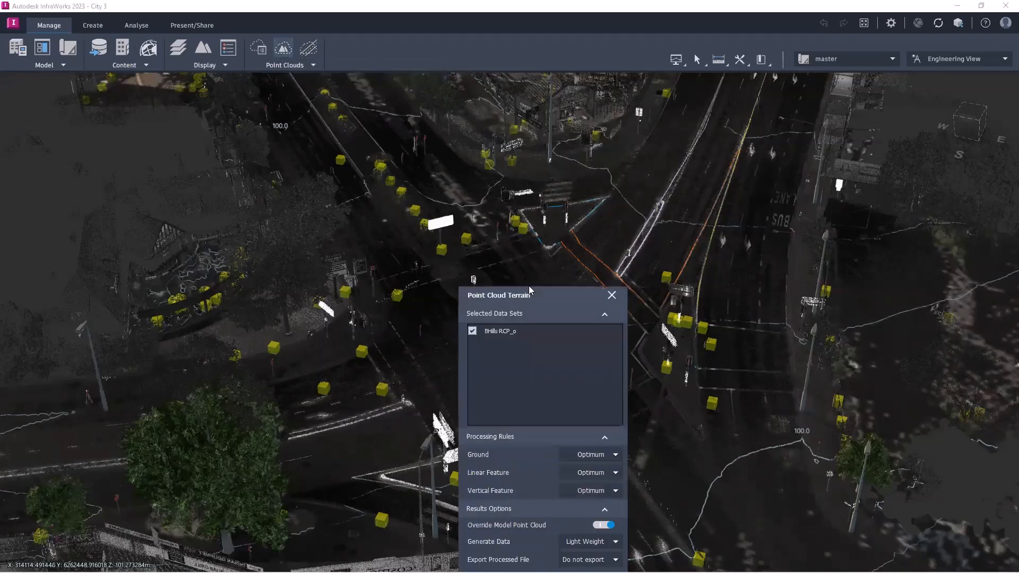
{"action": "left_click_drag", "start_coordinate": [529, 300], "coordinate": [499, 192]}
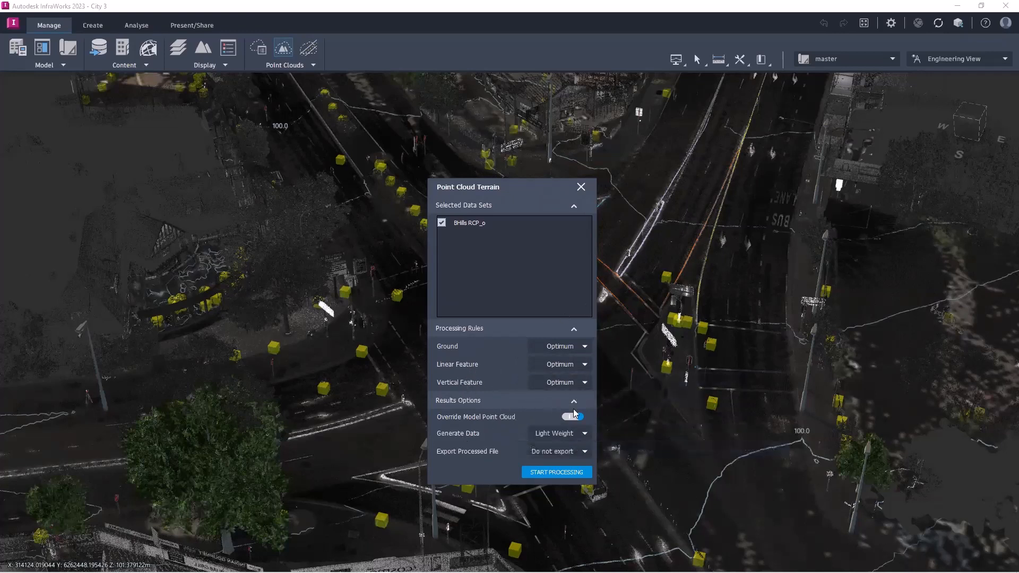
{"action": "left_click", "coordinate": [585, 347]}
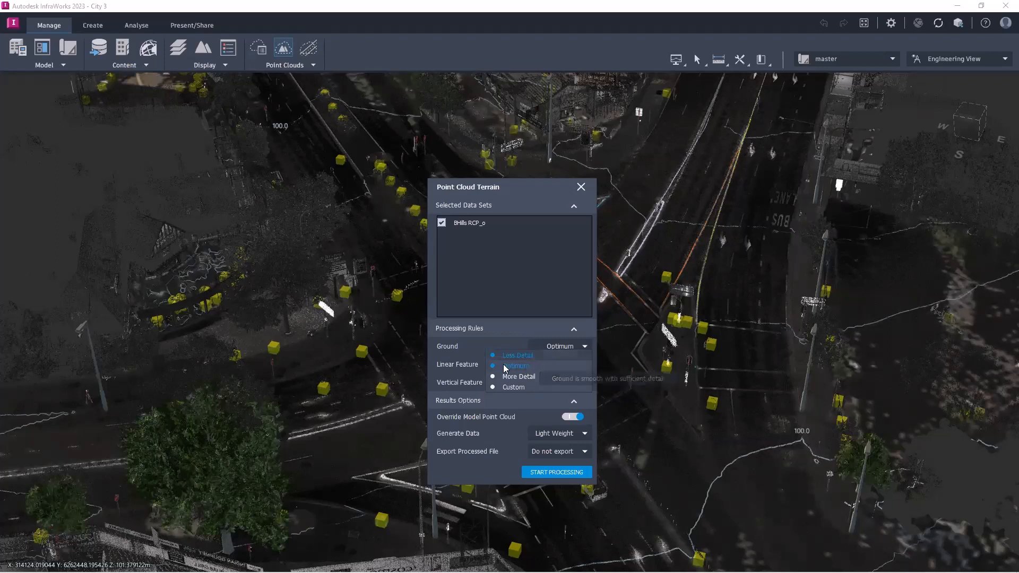
{"action": "left_click", "coordinate": [546, 273]}
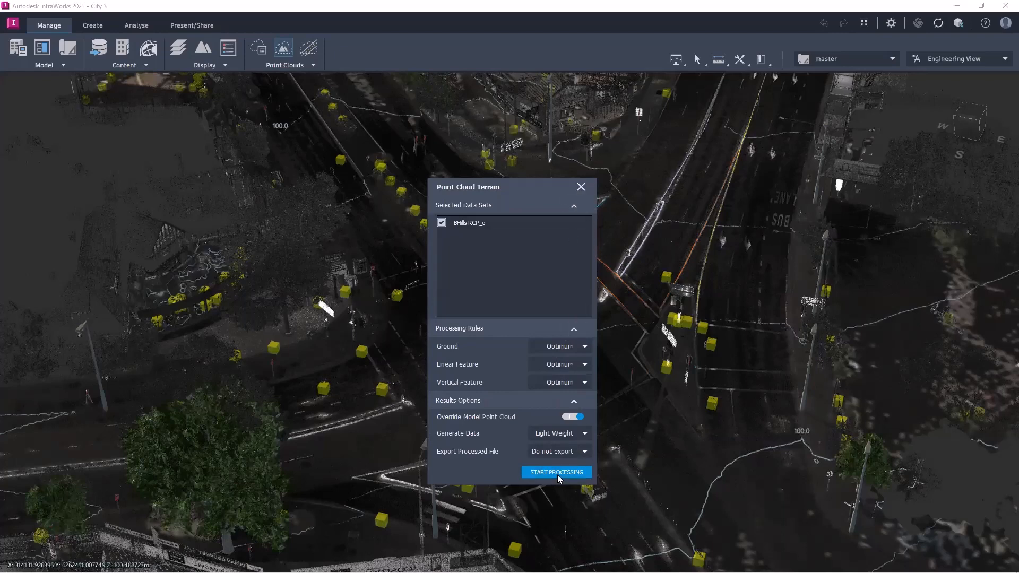
{"action": "left_click", "coordinate": [581, 187]}
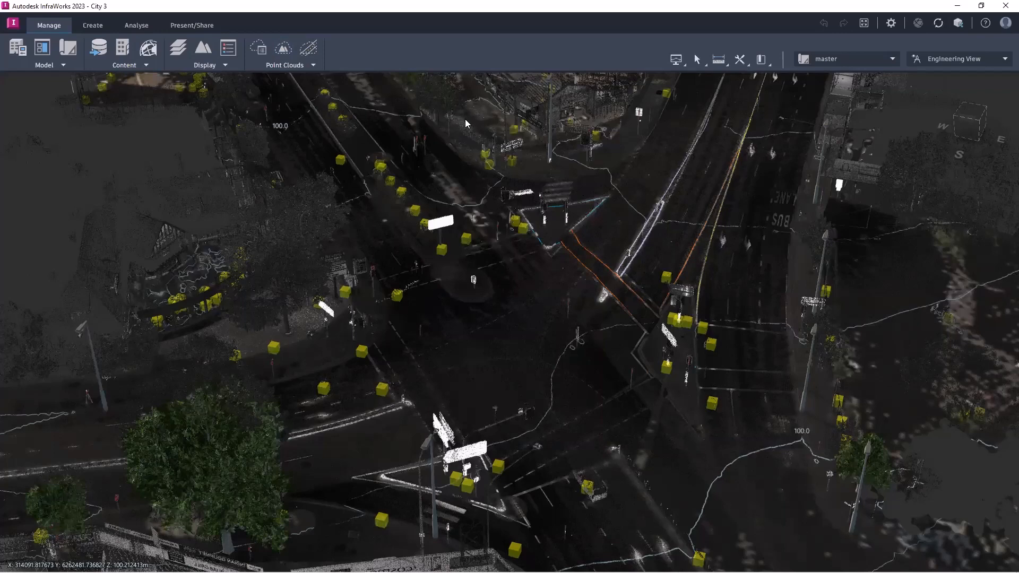
Start linear feature extraction at the intersection and review the available line styles, leaving the style unchanged.
{"action": "middle_click_drag", "start_coordinate": [670, 200], "coordinate": [608, 240]}
{"action": "scroll", "coordinate": [596, 375], "scroll_direction": "up", "scroll_amount": 2}
{"action": "middle_click_drag", "start_coordinate": [597, 375], "coordinate": [542, 374]}
{"action": "scroll", "coordinate": [541, 374], "scroll_direction": "up", "scroll_amount": 2}
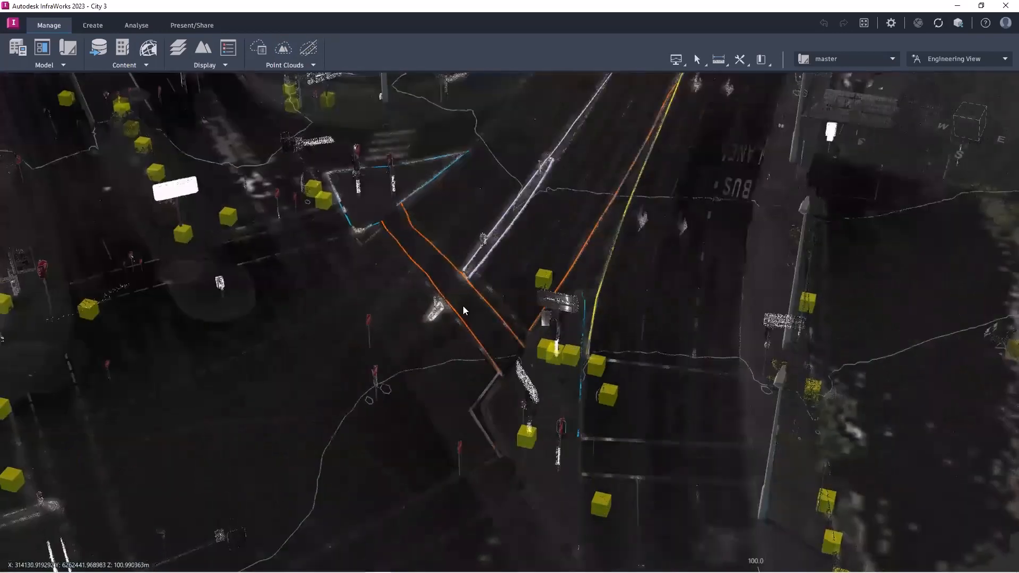
{"action": "middle_click_drag", "start_coordinate": [656, 210], "coordinate": [610, 246]}
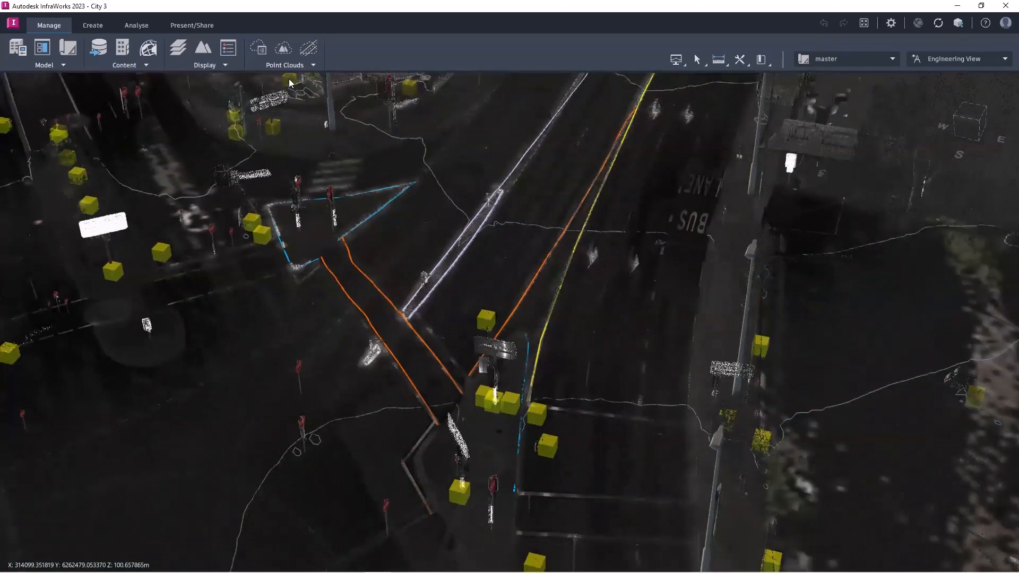
{"action": "left_click", "coordinate": [310, 50]}
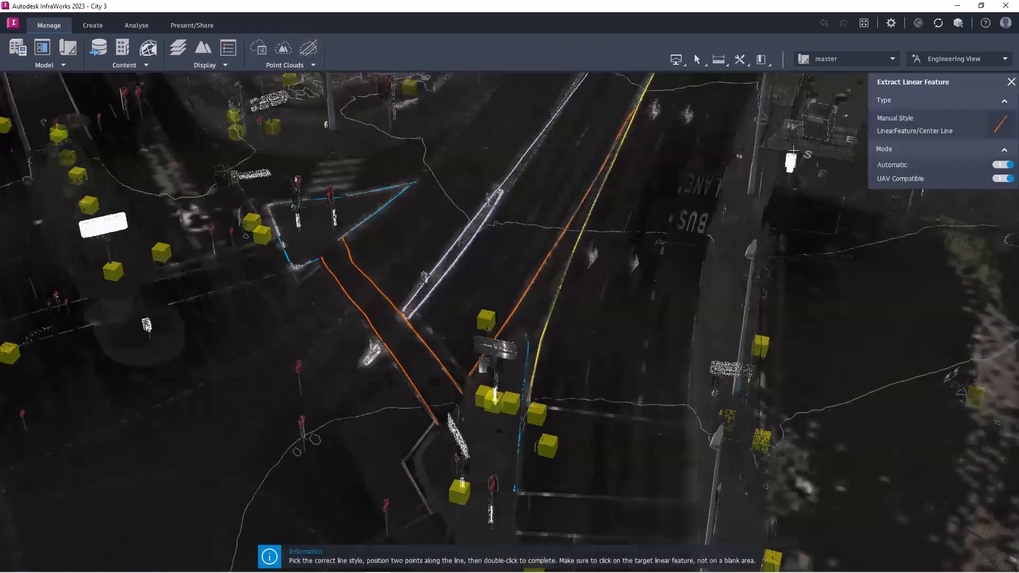
{"action": "left_click", "coordinate": [988, 131]}
{"action": "left_click", "coordinate": [958, 169]}
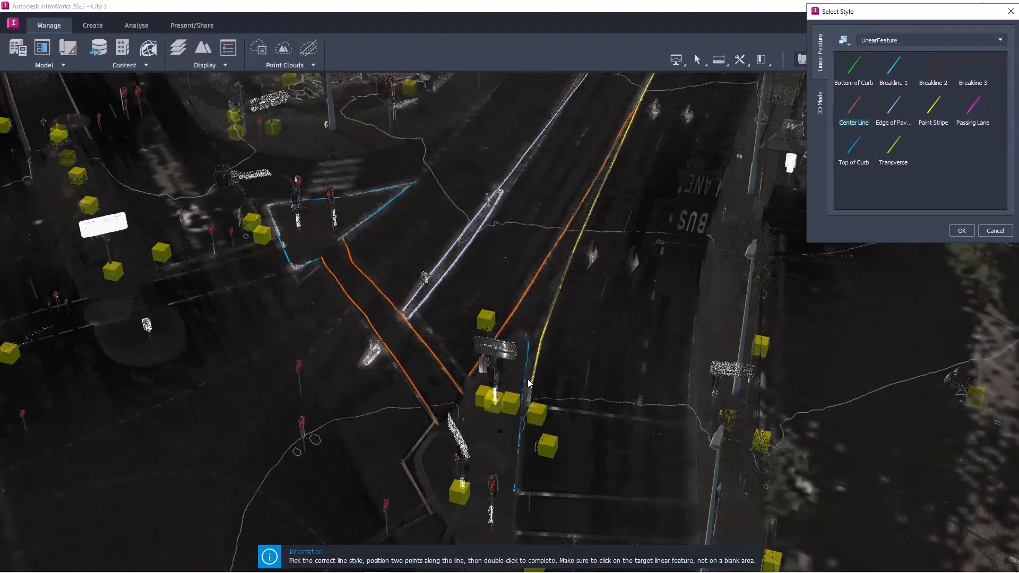
{"action": "left_click", "coordinate": [1010, 11]}
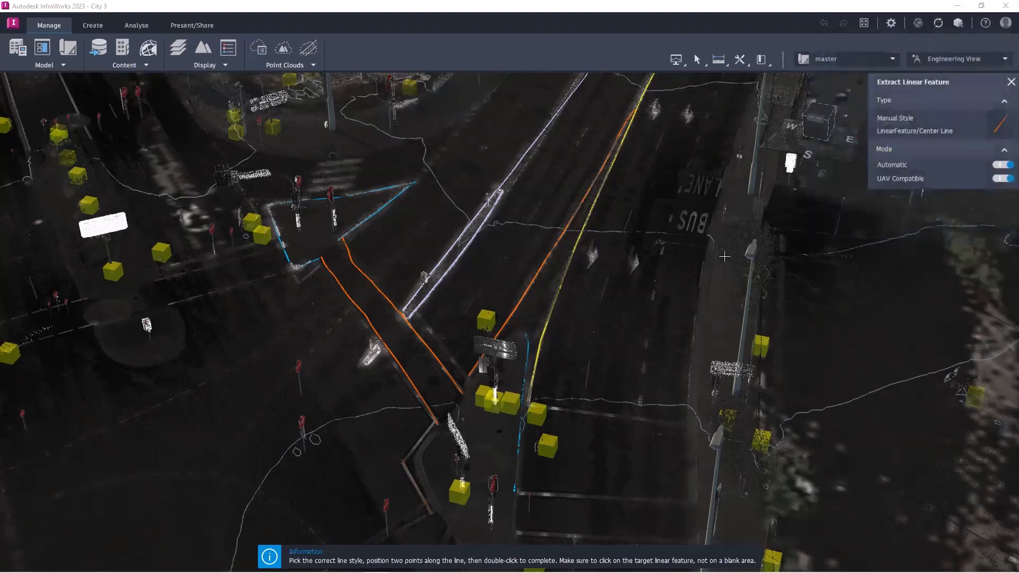
Examine the extracted orange and yellow lines along the road and review the line styles again, keeping Center Line.
{"action": "scroll", "coordinate": [554, 340], "scroll_direction": "up", "scroll_amount": 5}
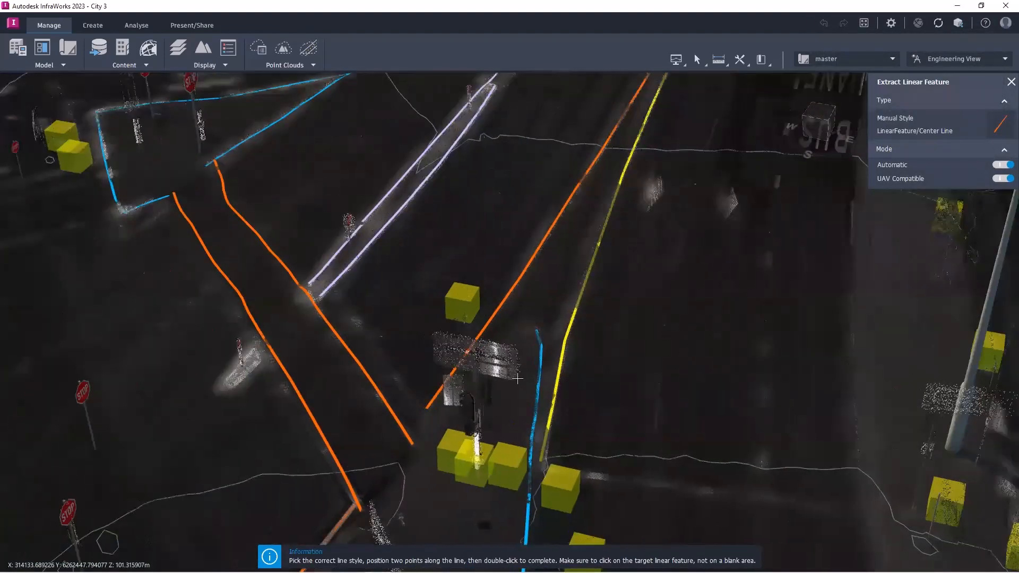
{"action": "left_click_drag", "start_coordinate": [547, 344], "coordinate": [630, 396]}
{"action": "scroll", "coordinate": [629, 396], "scroll_direction": "up", "scroll_amount": 3}
{"action": "middle_click_drag", "start_coordinate": [329, 132], "coordinate": [789, 448]}
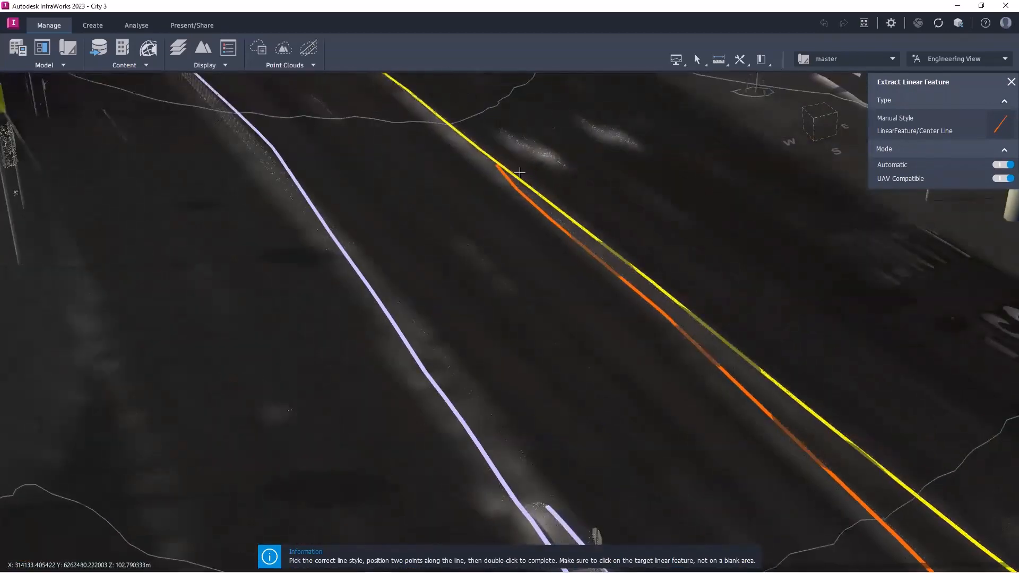
{"action": "middle_click_drag", "start_coordinate": [498, 109], "coordinate": [485, 103]}
{"action": "mouse_move", "coordinate": [849, 541]}
{"action": "middle_mouse_down"}
{"action": "mouse_move", "coordinate": [684, 477]}
{"action": "mouse_move", "coordinate": [537, 265]}
{"action": "mouse_move", "coordinate": [334, 104]}
{"action": "middle_mouse_up"}
{"action": "left_click_drag", "start_coordinate": [401, 297], "coordinate": [317, 297]}
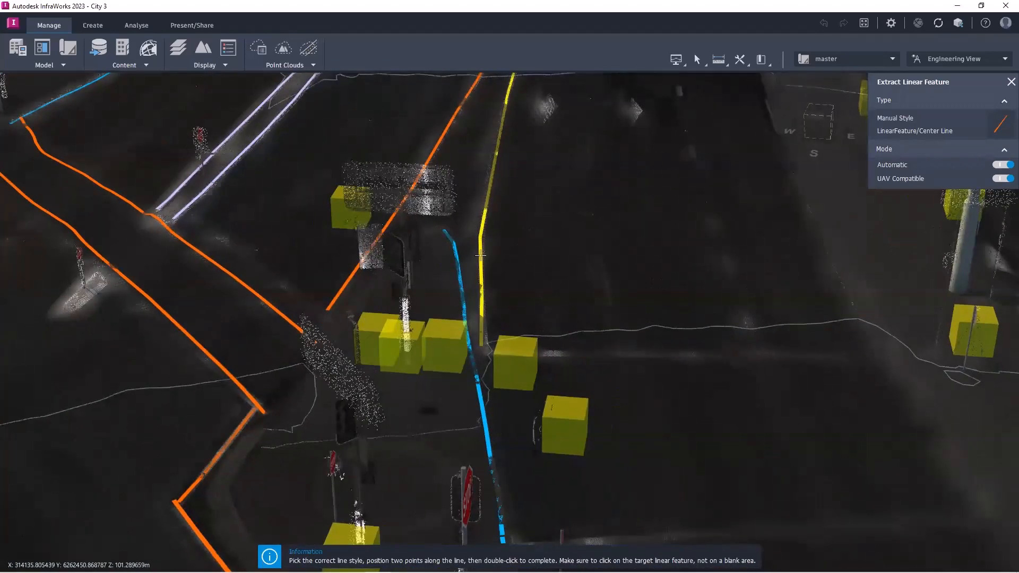
{"action": "left_click", "coordinate": [1001, 123]}
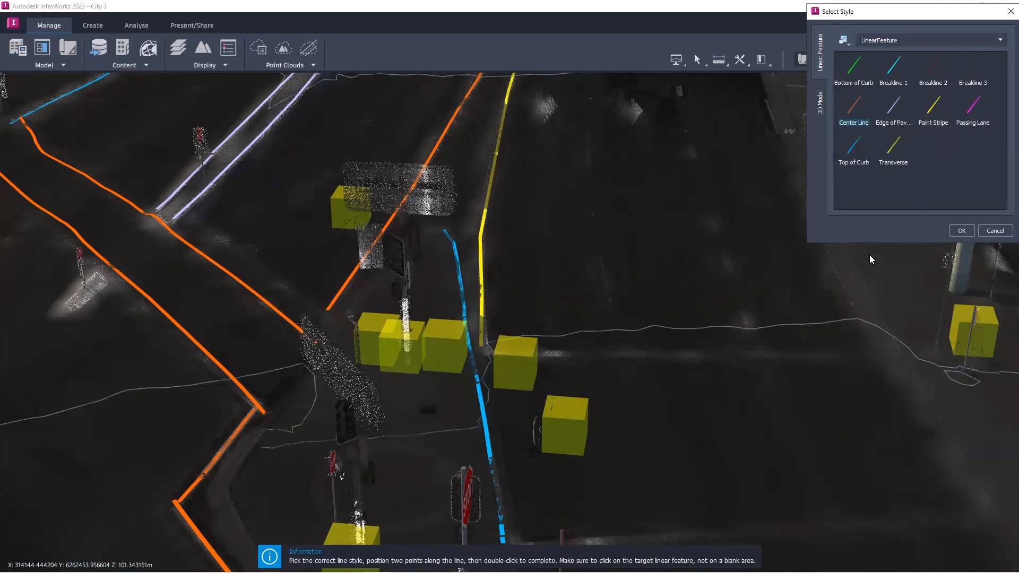
{"action": "left_click", "coordinate": [965, 232]}
Examine the lane markings and kerb edges around the bus lane for a line to extract.
{"action": "middle_click_drag", "start_coordinate": [730, 228], "coordinate": [678, 103]}
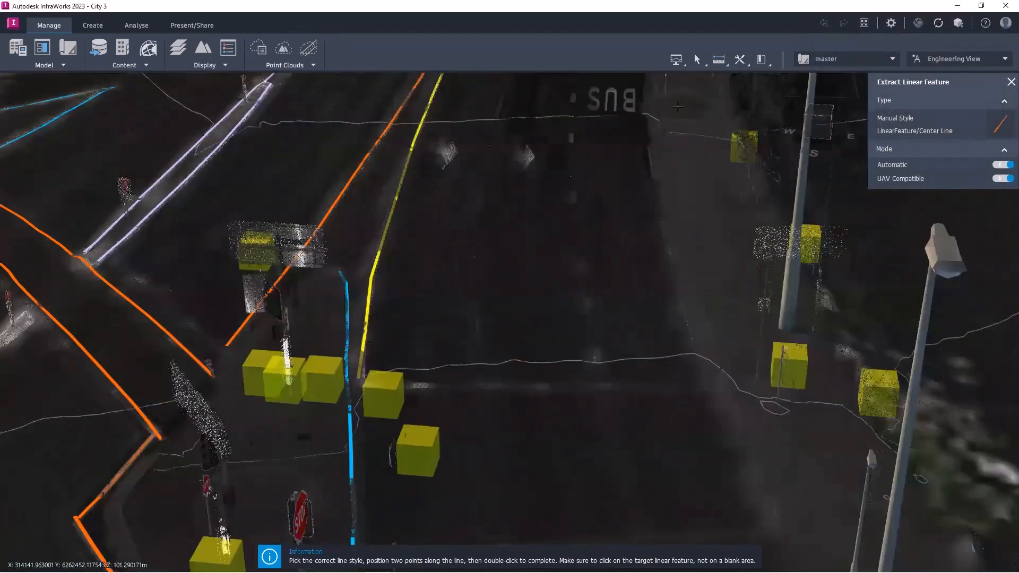
{"action": "scroll", "coordinate": [551, 317], "scroll_direction": "down", "scroll_amount": 3}
{"action": "left_click_drag", "start_coordinate": [550, 317], "coordinate": [451, 308]}
{"action": "middle_click_drag", "start_coordinate": [168, 126], "coordinate": [620, 242]}
{"action": "middle_click_drag", "start_coordinate": [457, 182], "coordinate": [535, 278]}
{"action": "middle_click_drag", "start_coordinate": [705, 232], "coordinate": [452, 286]}
{"action": "middle_click_drag", "start_coordinate": [859, 293], "coordinate": [701, 285]}
{"action": "middle_click_drag", "start_coordinate": [855, 318], "coordinate": [778, 311]}
{"action": "left_click_drag", "start_coordinate": [647, 313], "coordinate": [775, 348]}
{"action": "middle_click_drag", "start_coordinate": [955, 361], "coordinate": [647, 217]}
{"action": "scroll", "coordinate": [742, 356], "scroll_direction": "down", "scroll_amount": 2}
{"action": "middle_click_drag", "start_coordinate": [817, 472], "coordinate": [716, 326]}
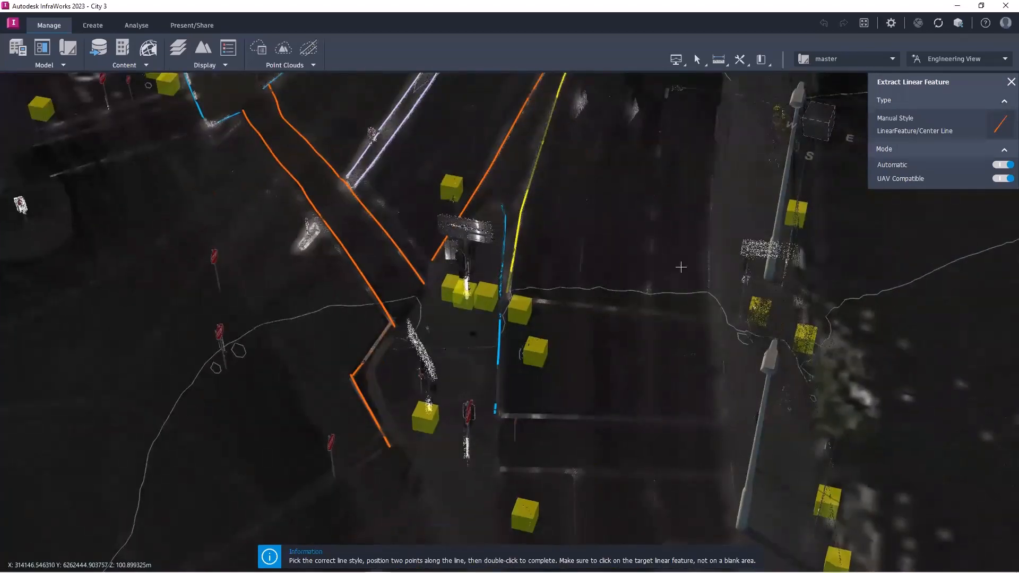
{"action": "scroll", "coordinate": [694, 297], "scroll_direction": "down", "scroll_amount": 1}
{"action": "middle_click_drag", "start_coordinate": [691, 127], "coordinate": [645, 279]}
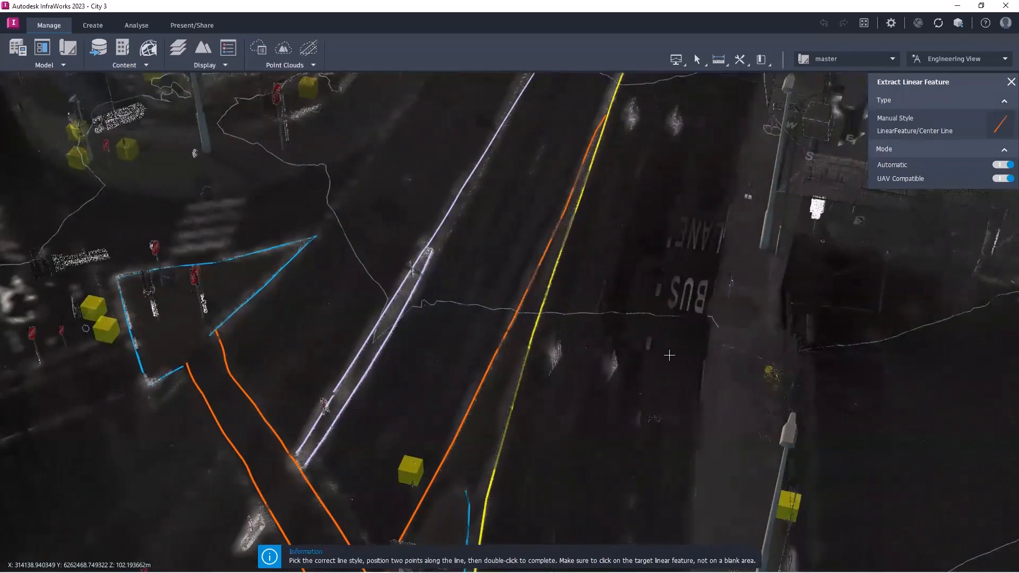
{"action": "scroll", "coordinate": [663, 357], "scroll_direction": "up", "scroll_amount": 1}
{"action": "middle_click_drag", "start_coordinate": [662, 357], "coordinate": [648, 353]}
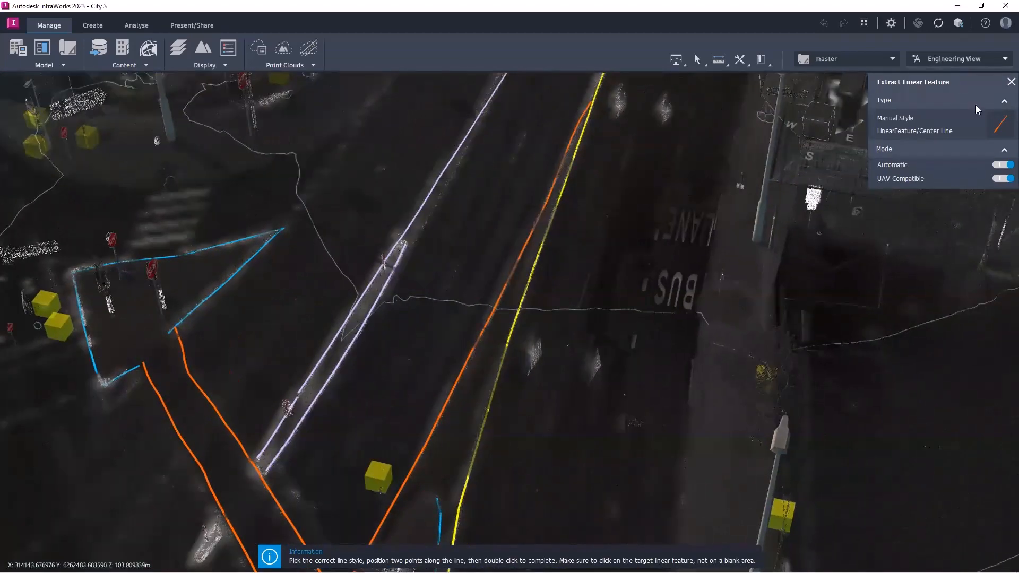
Set the linear feature style to Paint Stripe and extract a line automatically from the broken lane marking beside the bus lane.
{"action": "left_click", "coordinate": [999, 127]}
{"action": "left_click", "coordinate": [944, 169]}
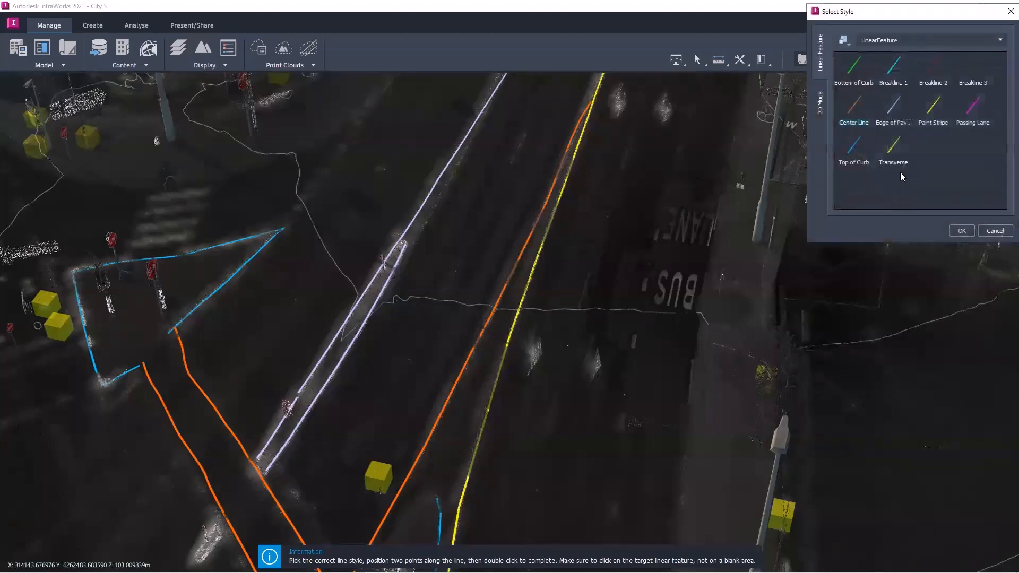
{"action": "double_click", "coordinate": [937, 112]}
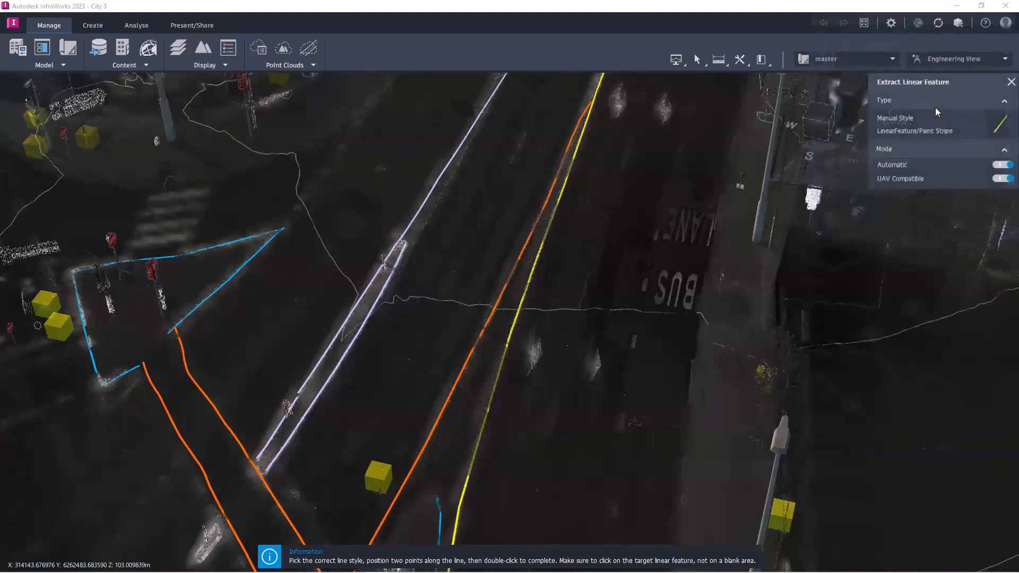
{"action": "left_click", "coordinate": [619, 336]}
{"action": "left_click", "coordinate": [635, 336]}
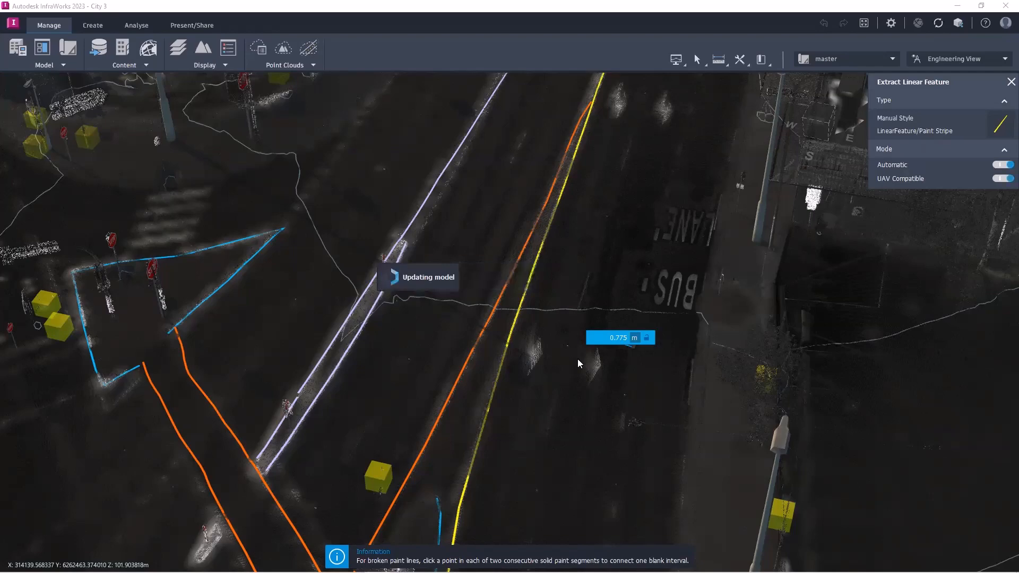
Delete the curved paint stripe just extracted from the broken lane marking beside the bus lane.
{"action": "mouse_move", "coordinate": [648, 218]}
{"action": "middle_mouse_down"}
{"action": "mouse_move", "coordinate": [655, 307]}
{"action": "mouse_move", "coordinate": [610, 477]}
{"action": "middle_mouse_up"}
{"action": "middle_click_drag", "start_coordinate": [709, 212], "coordinate": [671, 308]}
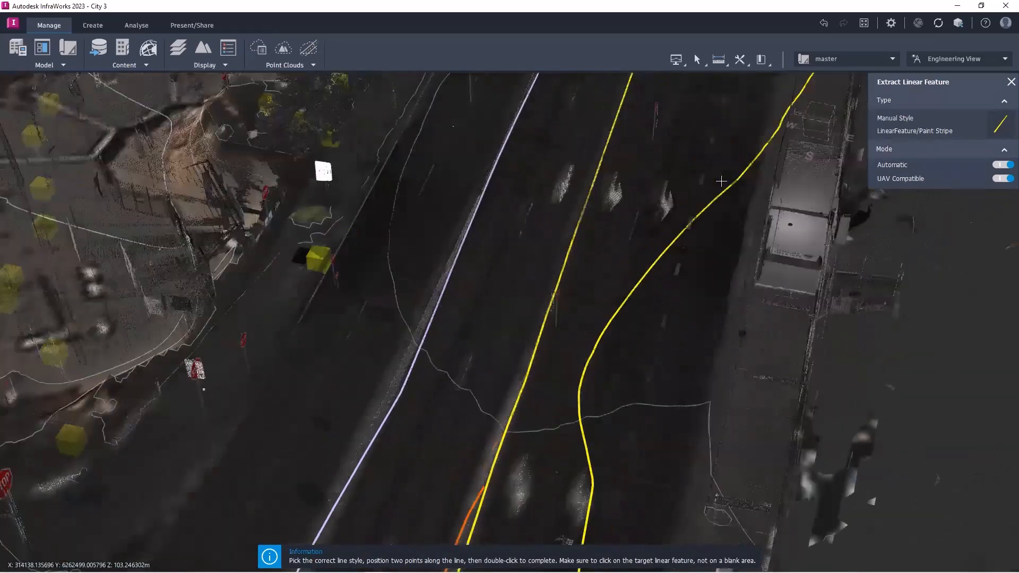
{"action": "middle_click_drag", "start_coordinate": [723, 179], "coordinate": [718, 192]}
{"action": "scroll", "coordinate": [742, 190], "scroll_direction": "down", "scroll_amount": 2}
{"action": "left_click", "coordinate": [773, 190]}
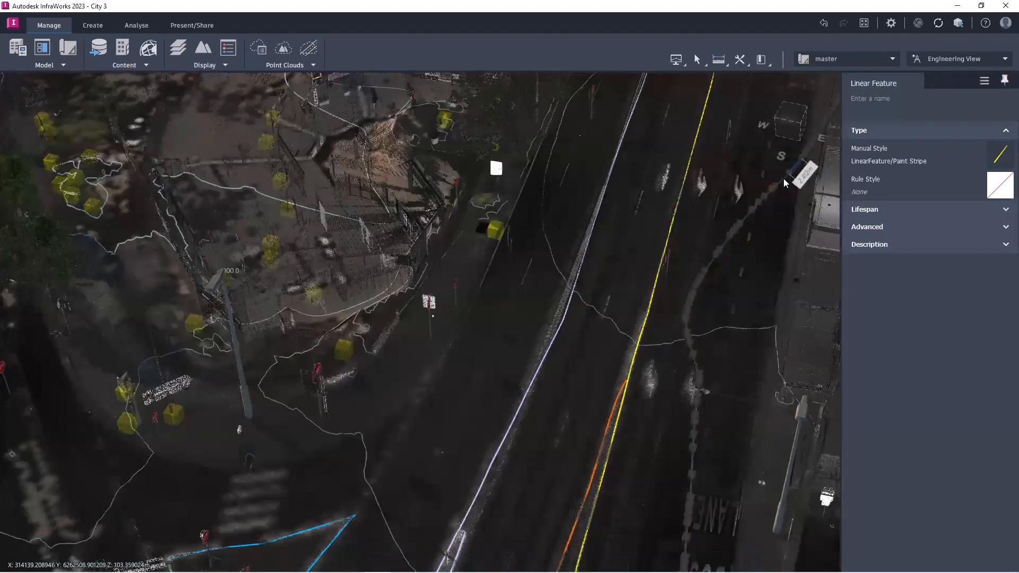
{"action": "key", "text": "Delete"}
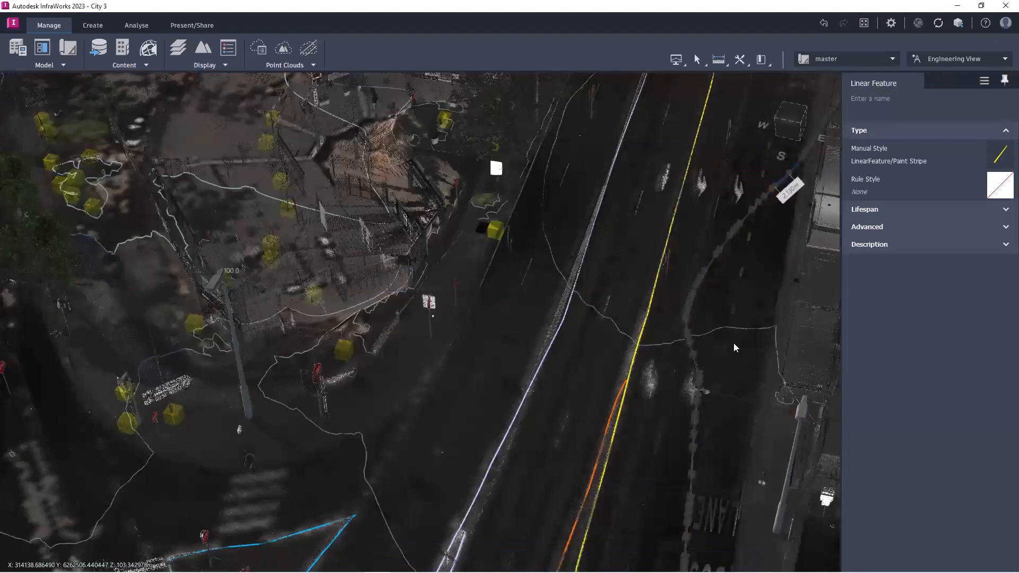
Select the yellow paint stripe beside the orange line and shift its bend vertex slightly along the painted marking.
{"action": "middle_click_drag", "start_coordinate": [748, 284], "coordinate": [712, 151]}
{"action": "middle_click_drag", "start_coordinate": [524, 442], "coordinate": [508, 371]}
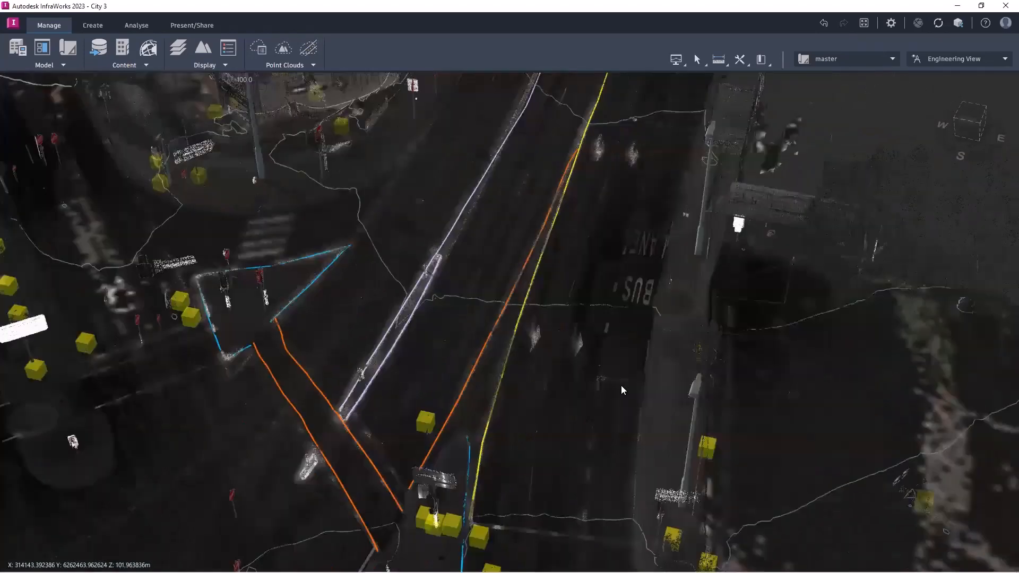
{"action": "scroll", "coordinate": [481, 407], "scroll_direction": "up", "scroll_amount": 1}
{"action": "scroll", "coordinate": [481, 406], "scroll_direction": "up", "scroll_amount": 1}
{"action": "middle_click_drag", "start_coordinate": [461, 461], "coordinate": [532, 365]}
{"action": "left_click", "coordinate": [533, 363]}
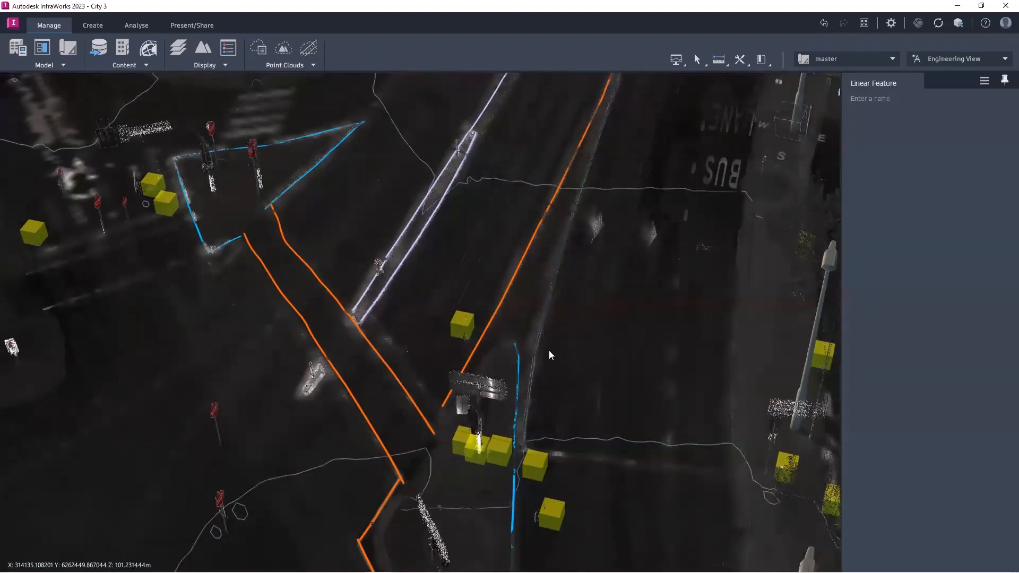
{"action": "scroll", "coordinate": [536, 362], "scroll_direction": "up", "scroll_amount": 2}
{"action": "scroll", "coordinate": [536, 361], "scroll_direction": "up", "scroll_amount": 3}
{"action": "left_click_drag", "start_coordinate": [565, 326], "coordinate": [484, 290]}
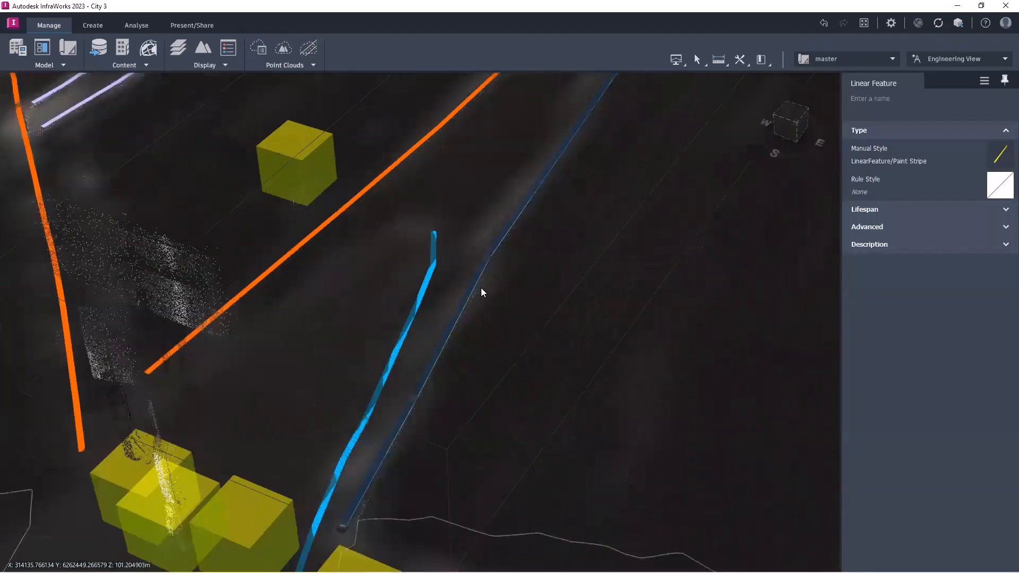
{"action": "scroll", "coordinate": [535, 291], "scroll_direction": "up", "scroll_amount": 2}
{"action": "scroll", "coordinate": [522, 285], "scroll_direction": "up", "scroll_amount": 2}
{"action": "middle_click_drag", "start_coordinate": [598, 302], "coordinate": [528, 306]}
{"action": "left_click", "coordinate": [445, 265]}
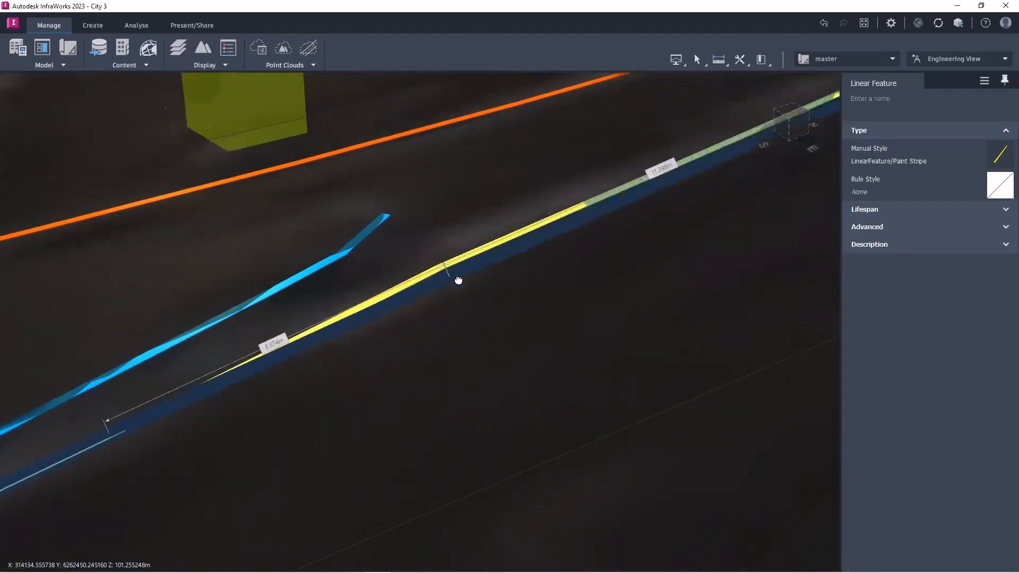
{"action": "left_click_drag", "start_coordinate": [449, 269], "coordinate": [450, 269]}
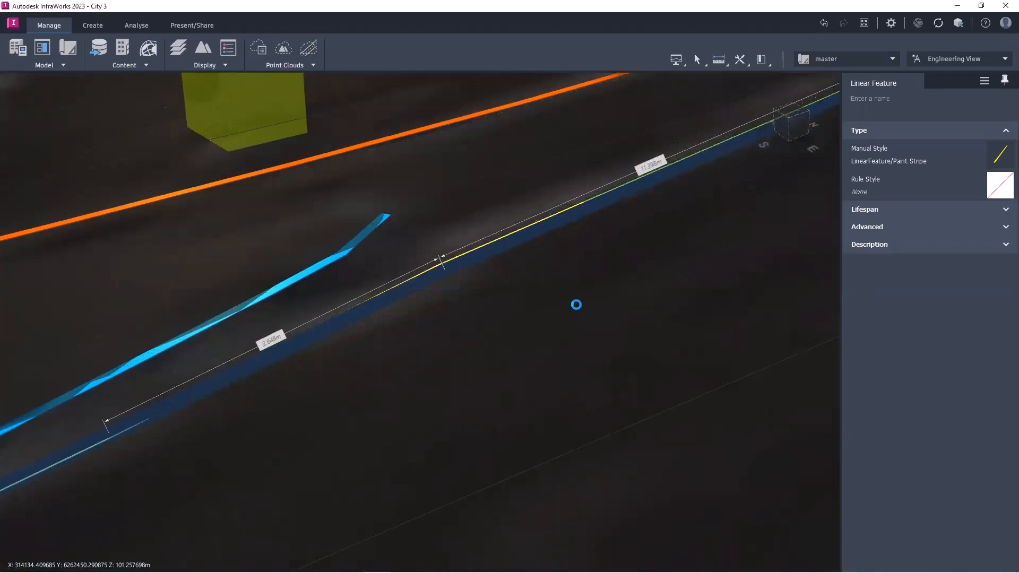
Examine the adjusted paint stripe and the neighbouring blue line at street level around the intersection.
{"action": "middle_click_drag", "start_coordinate": [446, 293], "coordinate": [517, 314]}
{"action": "left_click_drag", "start_coordinate": [583, 329], "coordinate": [634, 330]}
{"action": "scroll", "coordinate": [601, 309], "scroll_direction": "down", "scroll_amount": 6}
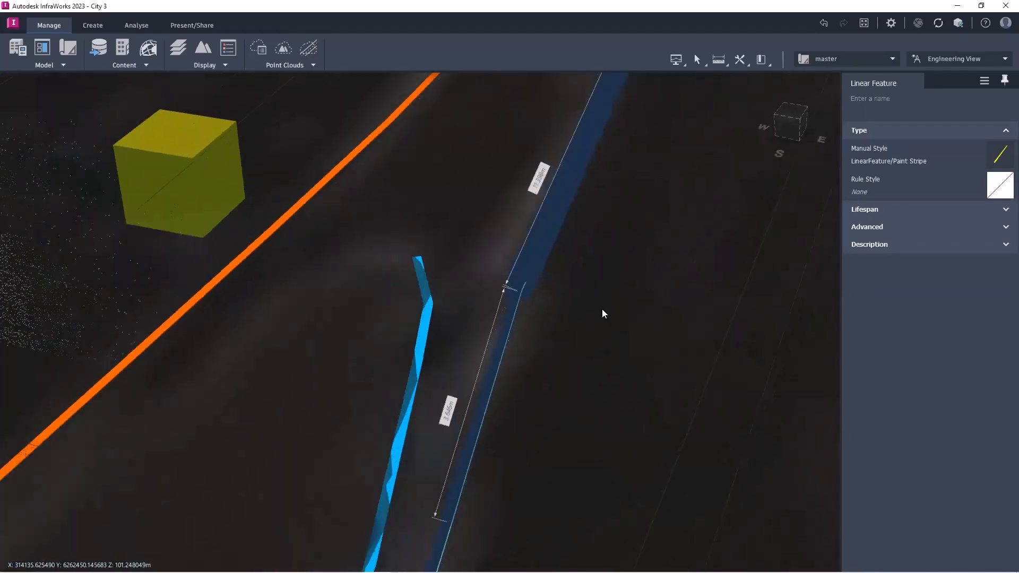
{"action": "mouse_move", "coordinate": [675, 469]}
{"action": "left_mouse_down"}
{"action": "mouse_move", "coordinate": [730, 395]}
{"action": "mouse_move", "coordinate": [558, 469]}
{"action": "mouse_move", "coordinate": [610, 467]}
{"action": "mouse_move", "coordinate": [657, 449]}
{"action": "mouse_move", "coordinate": [647, 402]}
{"action": "mouse_move", "coordinate": [587, 357]}
{"action": "mouse_move", "coordinate": [674, 455]}
{"action": "left_mouse_up"}
{"action": "scroll", "coordinate": [608, 434], "scroll_direction": "up", "scroll_amount": 10}
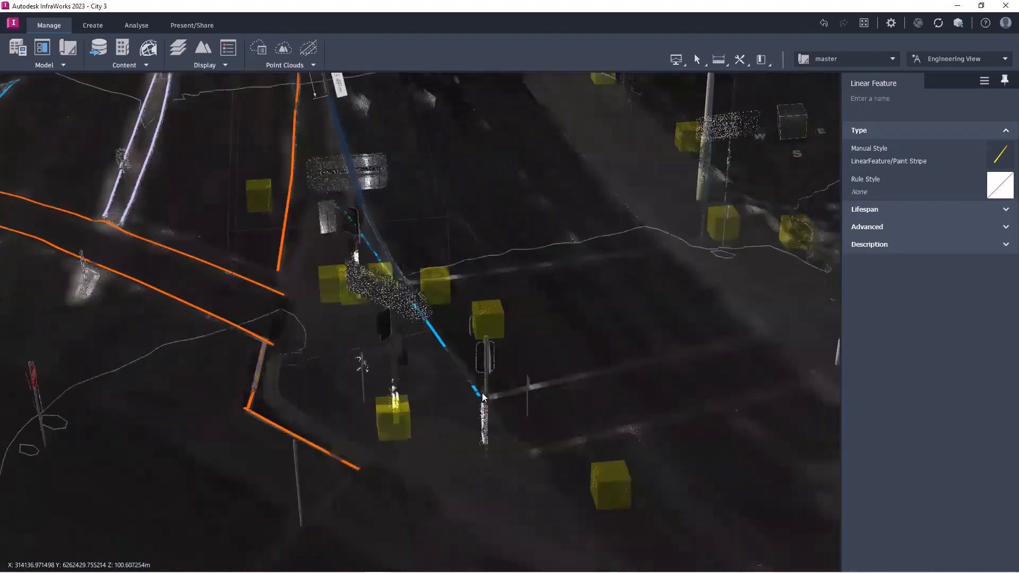
{"action": "left_click_drag", "start_coordinate": [514, 322], "coordinate": [336, 313]}
{"action": "scroll", "coordinate": [309, 326], "scroll_direction": "up", "scroll_amount": 5}
{"action": "left_click_drag", "start_coordinate": [300, 372], "coordinate": [557, 281]}
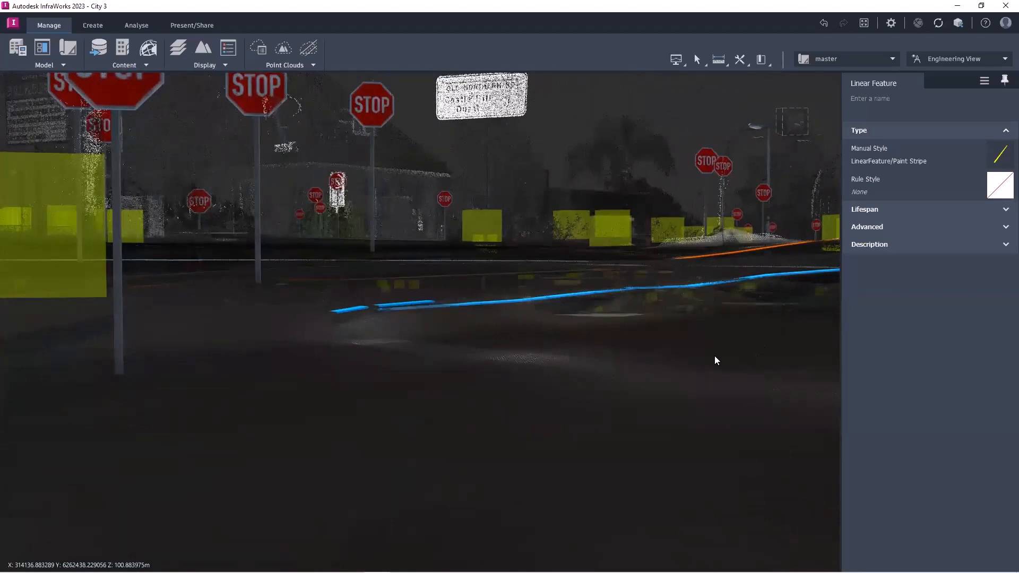
{"action": "left_click_drag", "start_coordinate": [461, 327], "coordinate": [487, 337]}
{"action": "left_click_drag", "start_coordinate": [558, 292], "coordinate": [556, 269]}
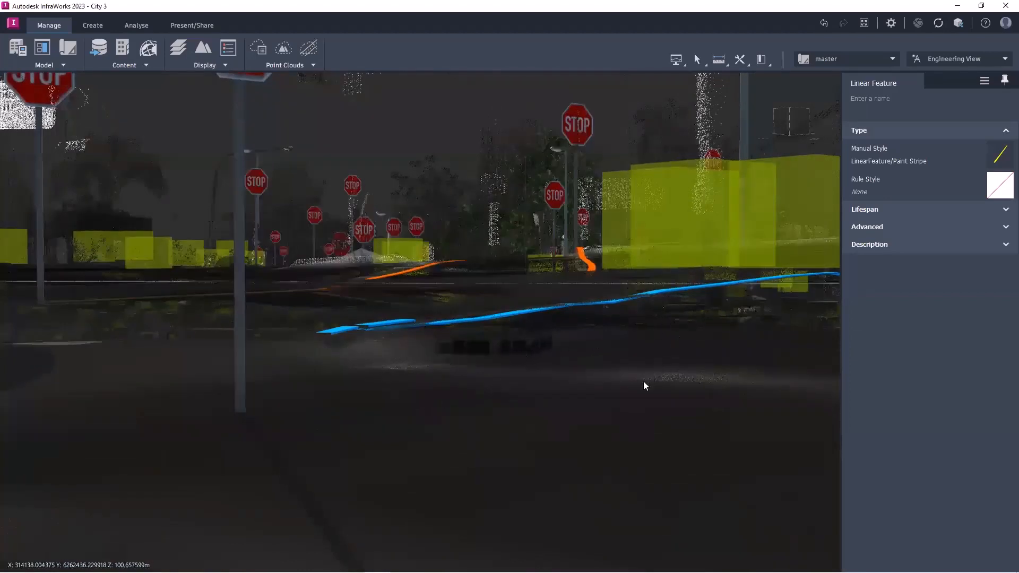
{"action": "left_click_drag", "start_coordinate": [605, 338], "coordinate": [557, 302]}
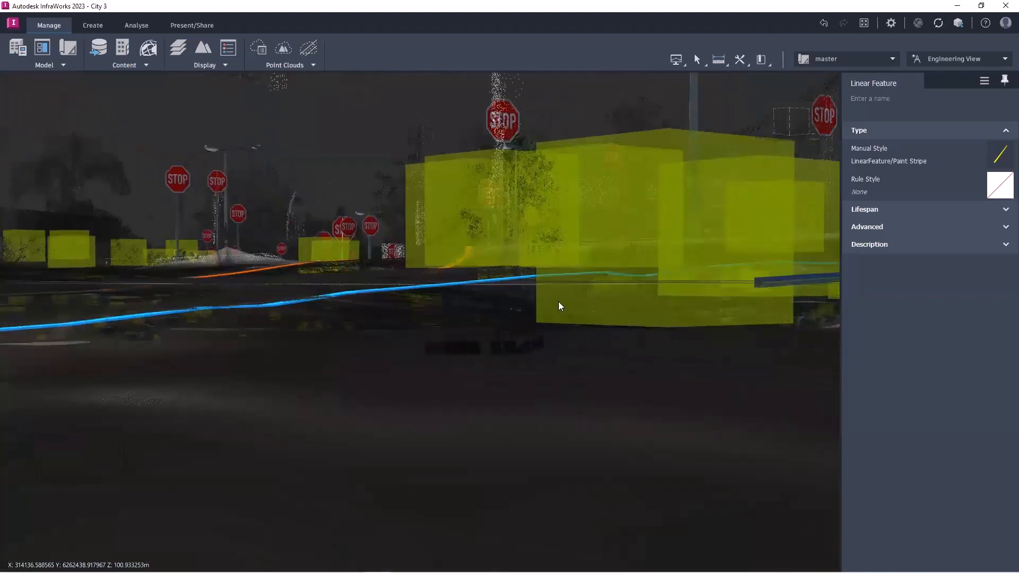
Merge the orange center line beside the yellow stripe with the adjacent orange crosswalk line by joining their end points.
{"action": "left_click_drag", "start_coordinate": [513, 366], "coordinate": [574, 314]}
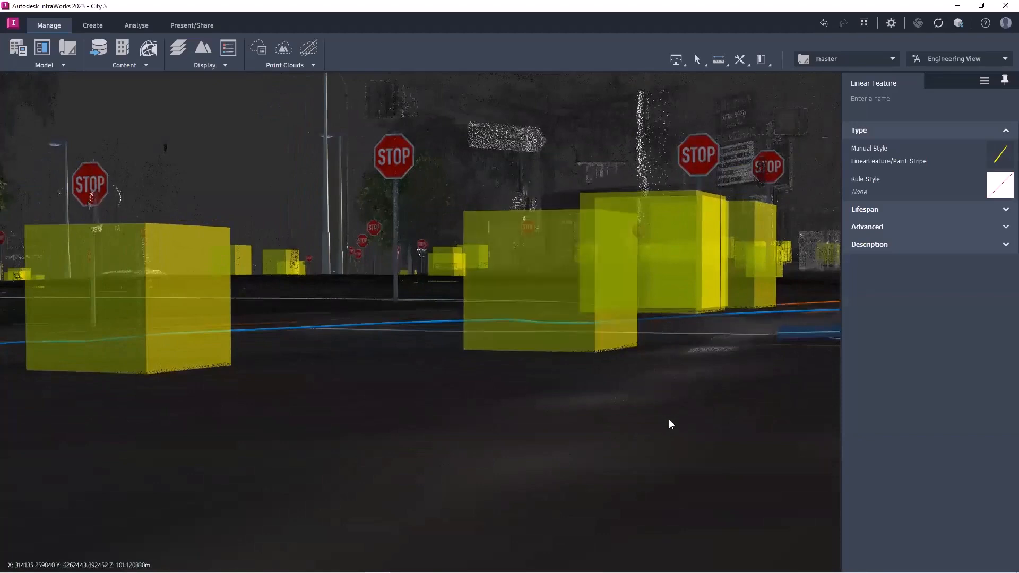
{"action": "left_click_drag", "start_coordinate": [751, 455], "coordinate": [672, 364]}
{"action": "key", "text": "Escape"}
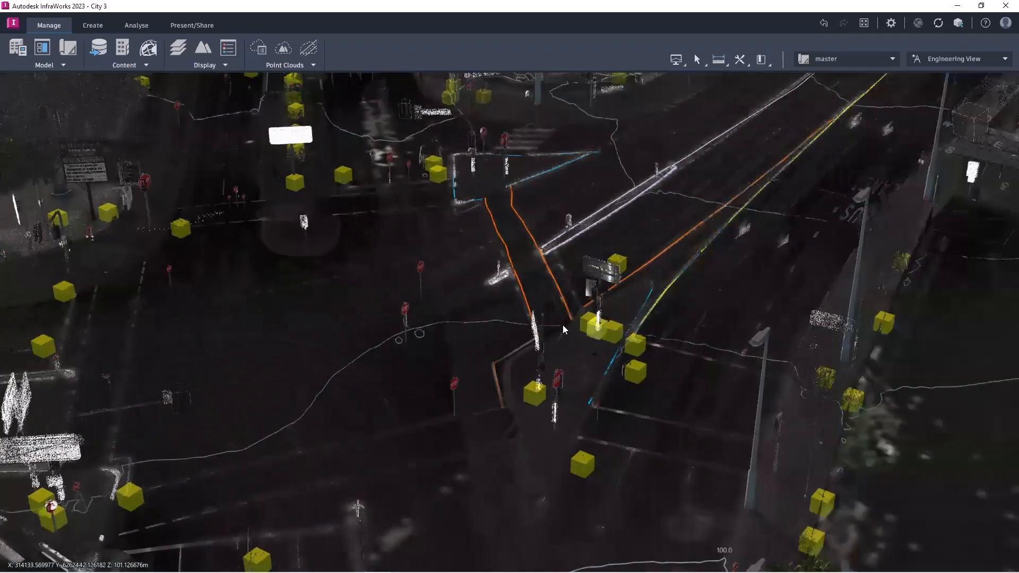
{"action": "scroll", "coordinate": [618, 290], "scroll_direction": "up", "scroll_amount": 1}
{"action": "scroll", "coordinate": [625, 260], "scroll_direction": "up", "scroll_amount": 2}
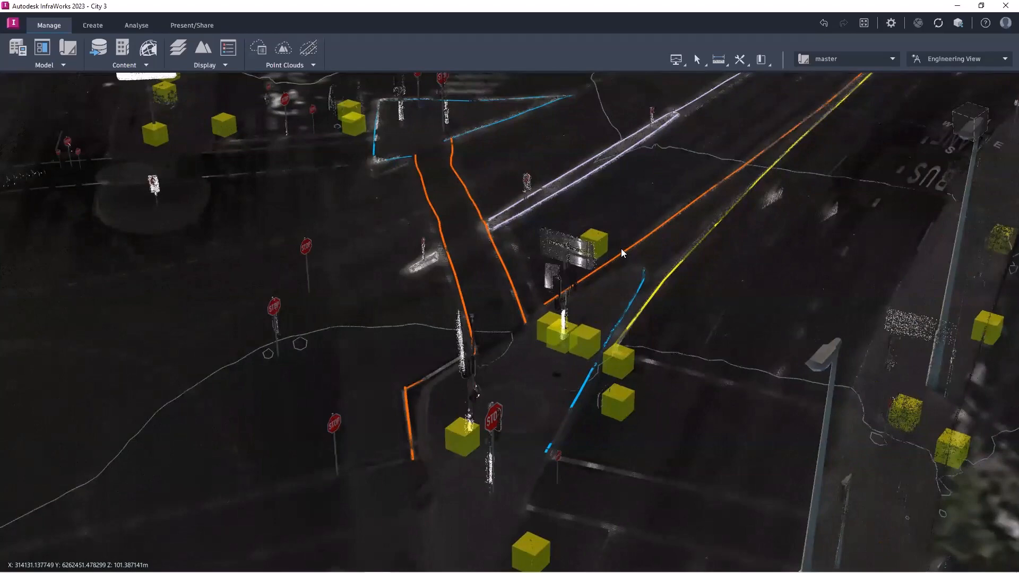
{"action": "left_click", "coordinate": [623, 251]}
{"action": "scroll", "coordinate": [508, 311], "scroll_direction": "up", "scroll_amount": 3}
{"action": "left_click_drag", "start_coordinate": [577, 299], "coordinate": [545, 335]}
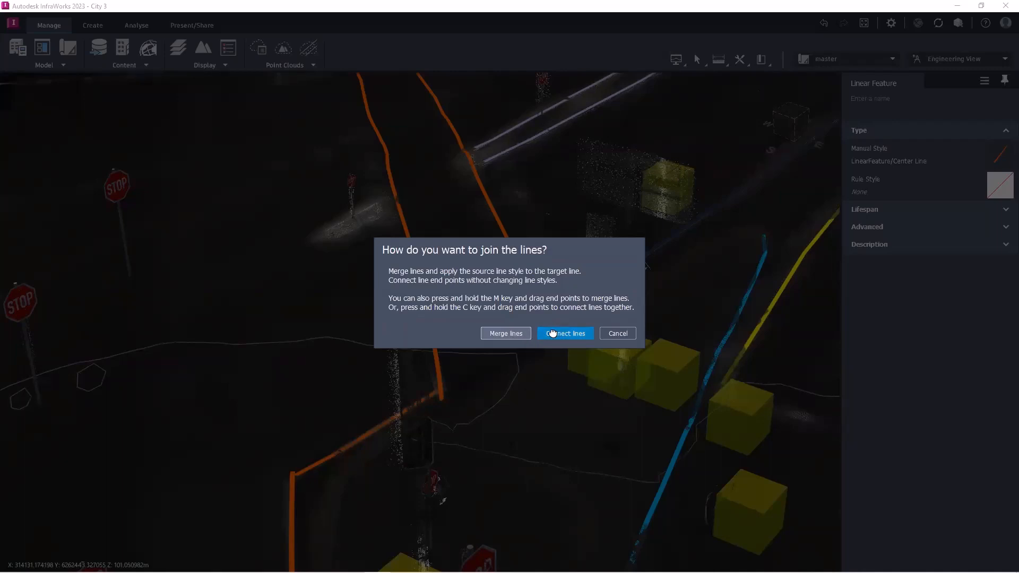
{"action": "left_click", "coordinate": [508, 334]}
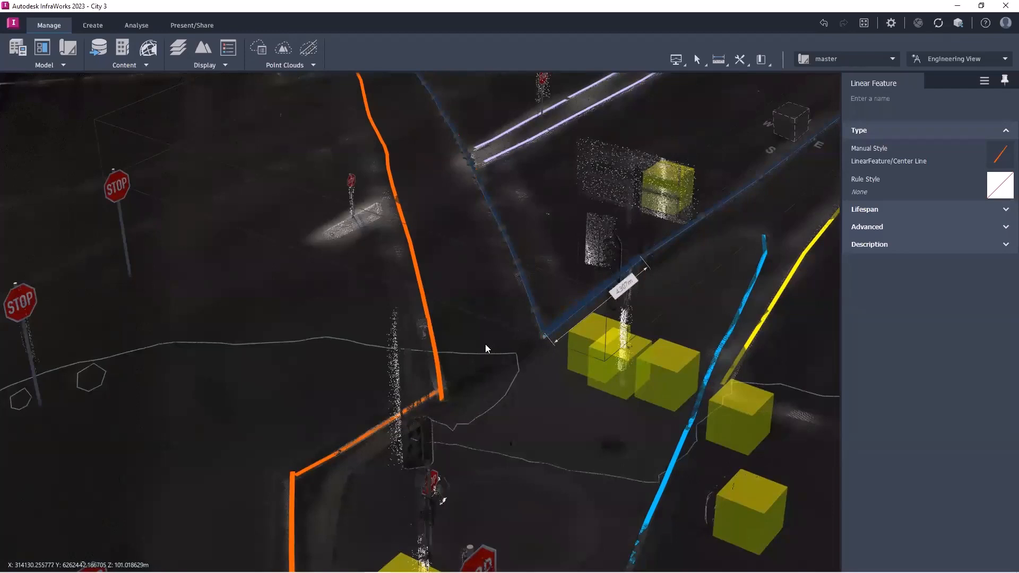
Split the merged center line just before its corner on the crosswalk side and select the section beyond the split.
{"action": "right_click", "coordinate": [537, 323]}
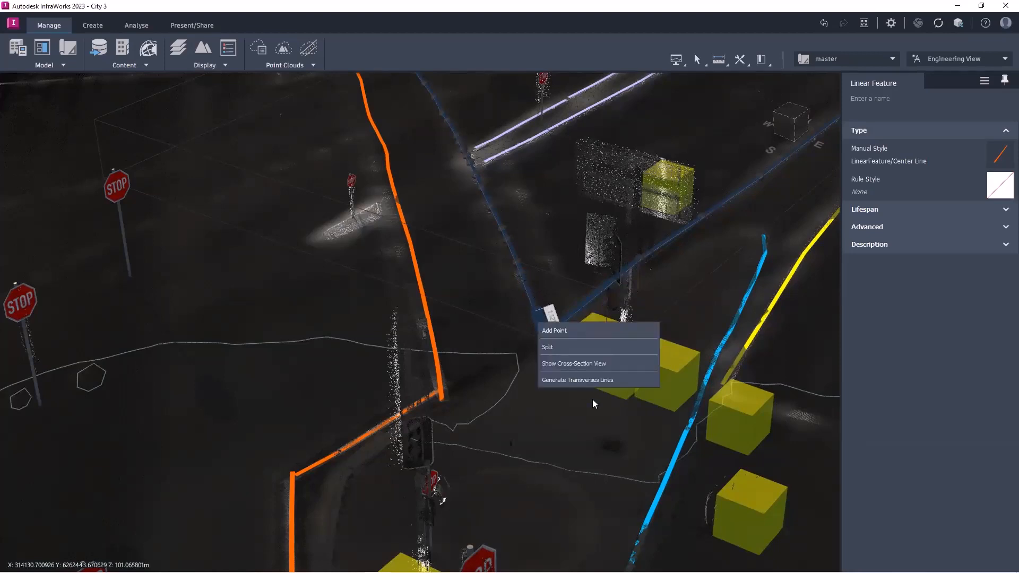
{"action": "left_click", "coordinate": [573, 346]}
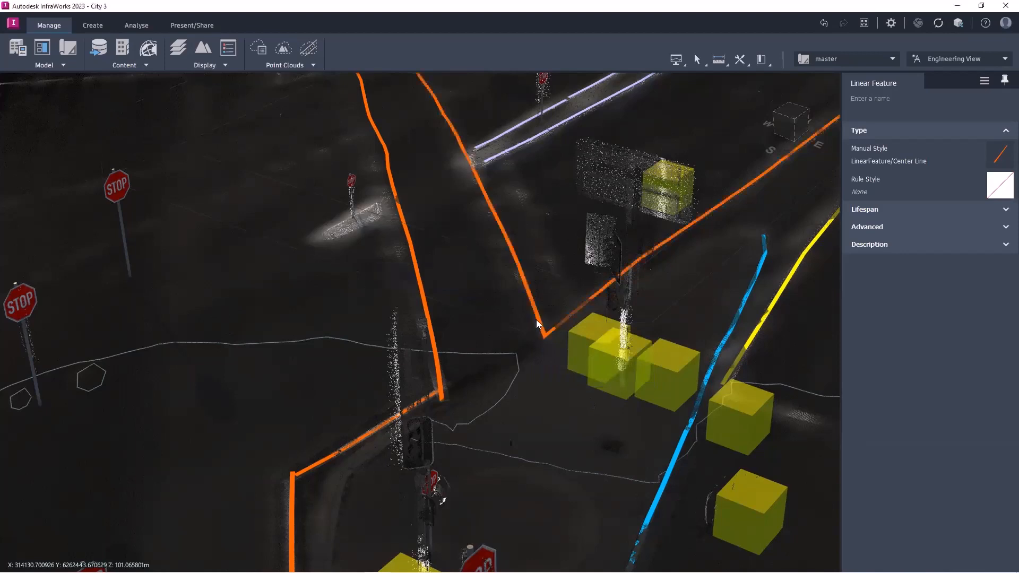
{"action": "left_click", "coordinate": [539, 330]}
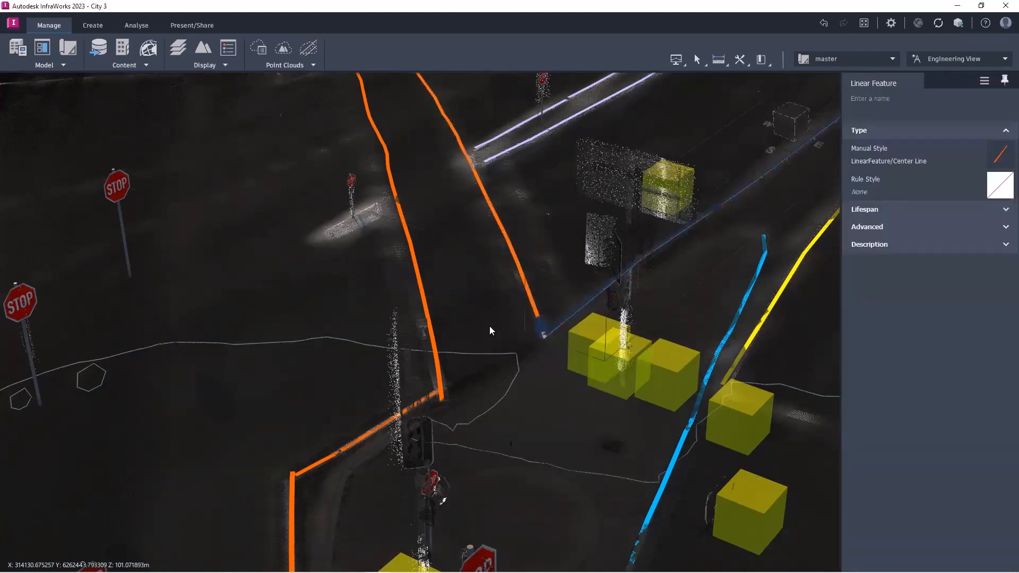
{"action": "left_click", "coordinate": [685, 302]}
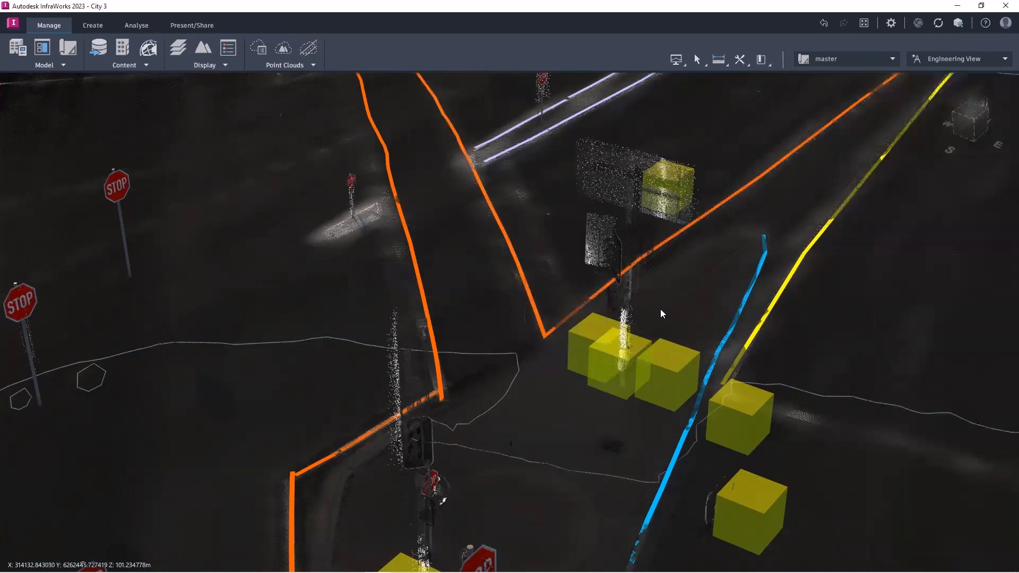
Examine the extracted linear and vertical features across the intersection and along the adjoining road.
{"action": "scroll", "coordinate": [661, 310], "scroll_direction": "down", "scroll_amount": 5}
{"action": "mouse_move", "coordinate": [703, 432]}
{"action": "left_mouse_down"}
{"action": "mouse_move", "coordinate": [719, 426]}
{"action": "mouse_move", "coordinate": [721, 436]}
{"action": "left_mouse_up"}
{"action": "mouse_move", "coordinate": [707, 425]}
{"action": "middle_mouse_down"}
{"action": "mouse_move", "coordinate": [686, 407]}
{"action": "mouse_move", "coordinate": [738, 434]}
{"action": "mouse_move", "coordinate": [710, 430]}
{"action": "middle_mouse_up"}
{"action": "scroll", "coordinate": [686, 406], "scroll_direction": "down", "scroll_amount": 2}
{"action": "scroll", "coordinate": [737, 434], "scroll_direction": "down", "scroll_amount": 2}
{"action": "left_click_drag", "start_coordinate": [710, 430], "coordinate": [677, 418]}
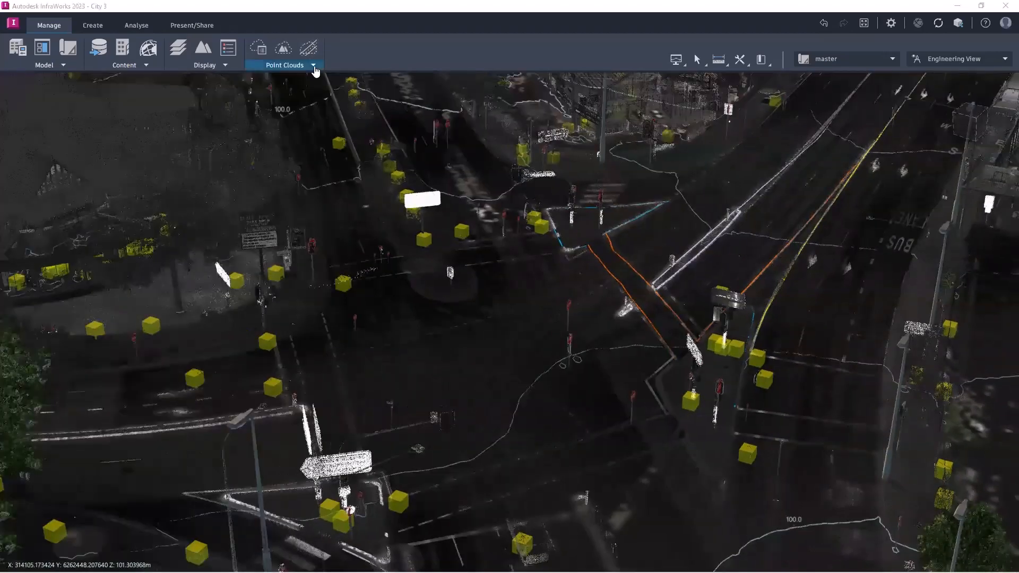
{"action": "left_click", "coordinate": [312, 65]}
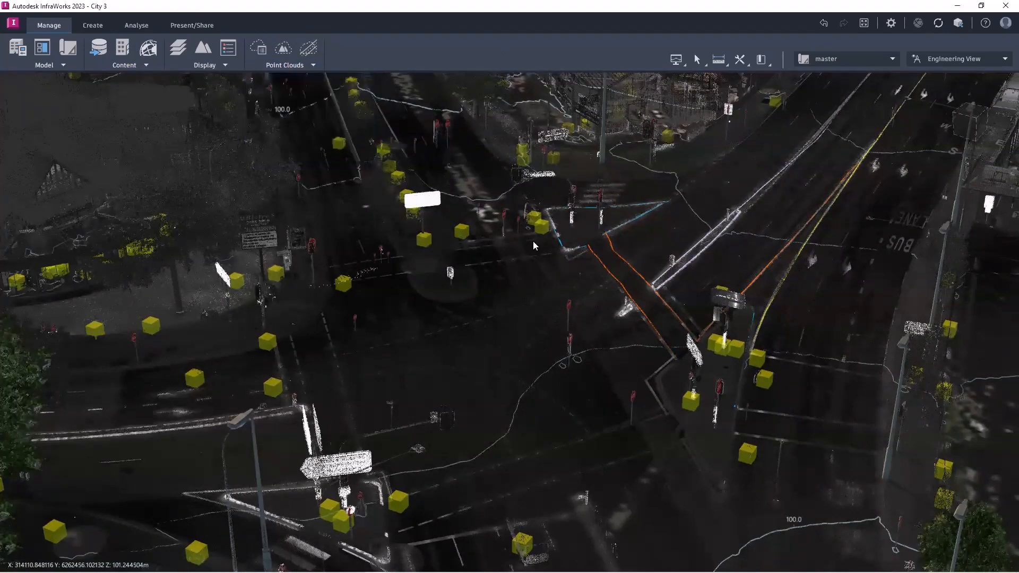
{"action": "scroll", "coordinate": [533, 242], "scroll_direction": "down", "scroll_amount": 2}
{"action": "scroll", "coordinate": [596, 271], "scroll_direction": "down", "scroll_amount": 2}
{"action": "middle_click_drag", "start_coordinate": [603, 299], "coordinate": [591, 320]}
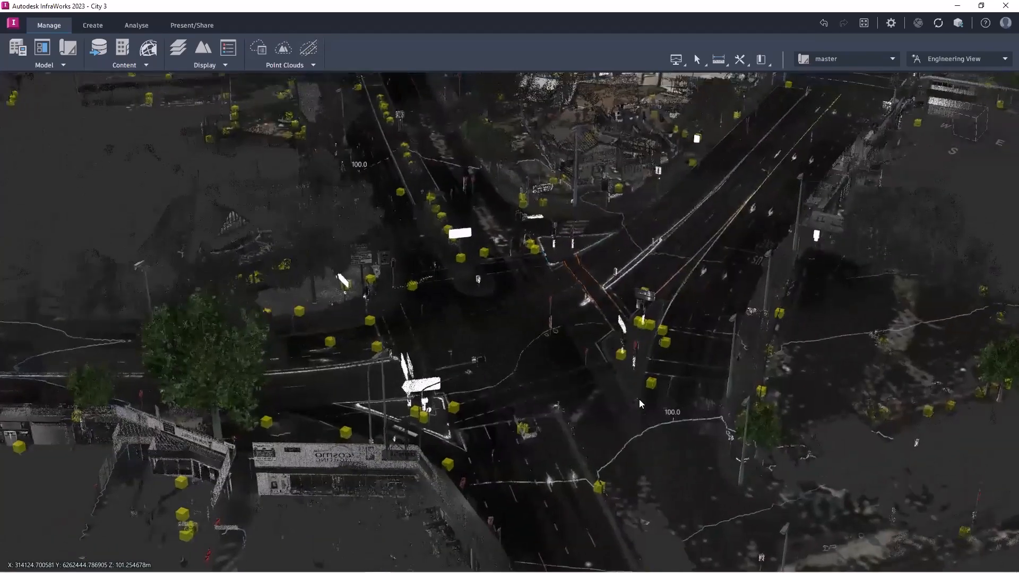
{"action": "middle_click_drag", "start_coordinate": [633, 390], "coordinate": [653, 414]}
{"action": "middle_click_drag", "start_coordinate": [383, 177], "coordinate": [523, 235]}
{"action": "middle_click_drag", "start_coordinate": [442, 491], "coordinate": [498, 403]}
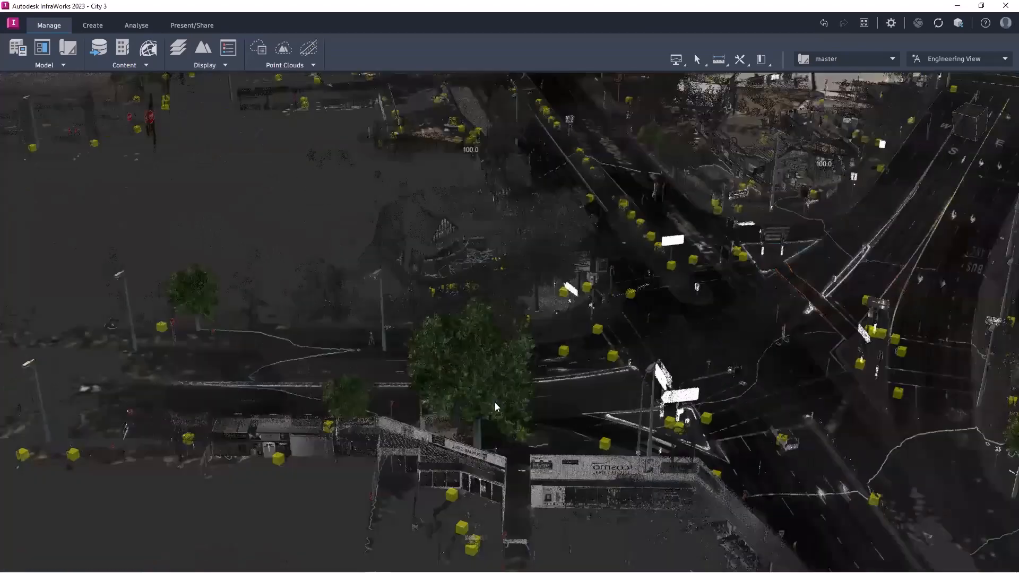
{"action": "scroll", "coordinate": [498, 403], "scroll_direction": "up", "scroll_amount": 2}
{"action": "middle_click_drag", "start_coordinate": [696, 442], "coordinate": [307, 208], "text": "shift"}
Check the assigned style of the large roadside tree and inspect the stop sign model at the street corner.
{"action": "left_click", "coordinate": [303, 232]}
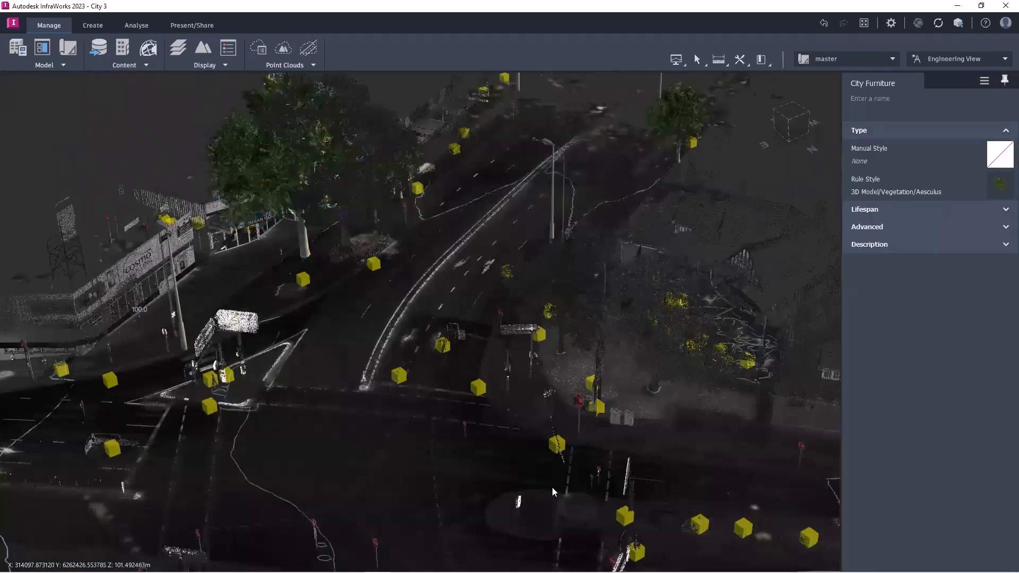
{"action": "left_click", "coordinate": [656, 485]}
{"action": "left_click_drag", "start_coordinate": [656, 485], "coordinate": [572, 244]}
{"action": "left_click", "coordinate": [572, 244]}
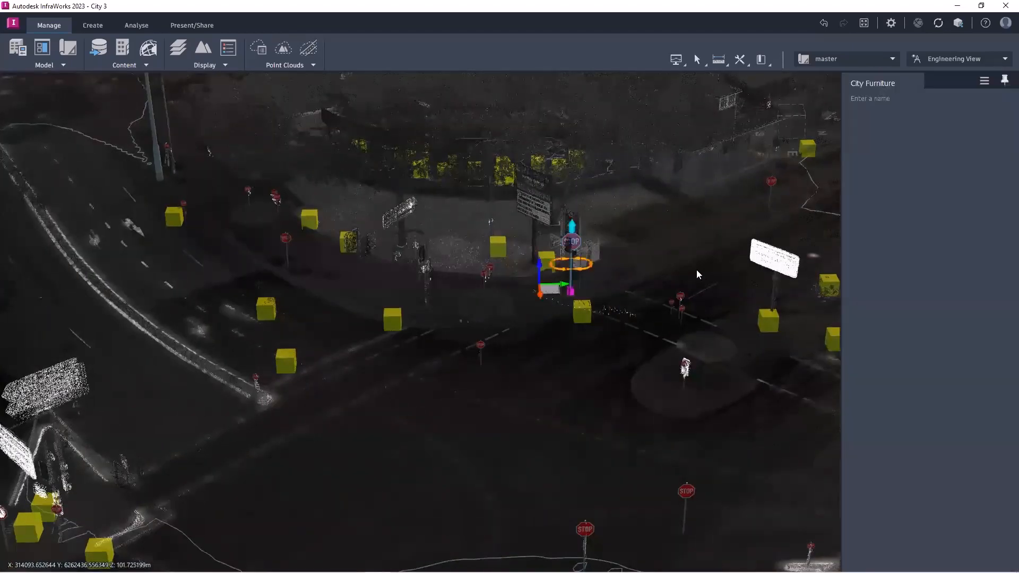
{"action": "left_click", "coordinate": [747, 267]}
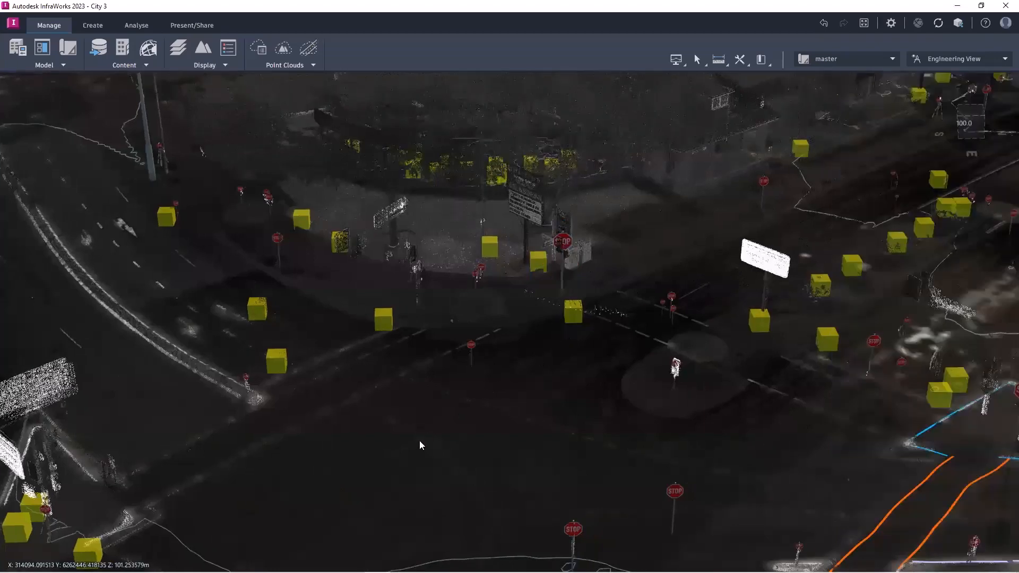
Follow the road toward the car wash and check the 3D model style assigned to the roadside tree.
{"action": "middle_click_drag", "start_coordinate": [741, 281], "coordinate": [456, 331]}
{"action": "mouse_move", "coordinate": [796, 255]}
{"action": "middle_mouse_down"}
{"action": "mouse_move", "coordinate": [542, 344]}
{"action": "mouse_move", "coordinate": [451, 396]}
{"action": "middle_mouse_up"}
{"action": "mouse_move", "coordinate": [604, 351]}
{"action": "left_mouse_down"}
{"action": "mouse_move", "coordinate": [628, 317]}
{"action": "mouse_move", "coordinate": [634, 372]}
{"action": "left_mouse_up"}
{"action": "middle_click_drag", "start_coordinate": [461, 178], "coordinate": [449, 270]}
{"action": "left_click", "coordinate": [451, 282]}
{"action": "left_click", "coordinate": [769, 245]}
{"action": "middle_click_drag", "start_coordinate": [732, 390], "coordinate": [751, 181]}
{"action": "left_click", "coordinate": [751, 181]}
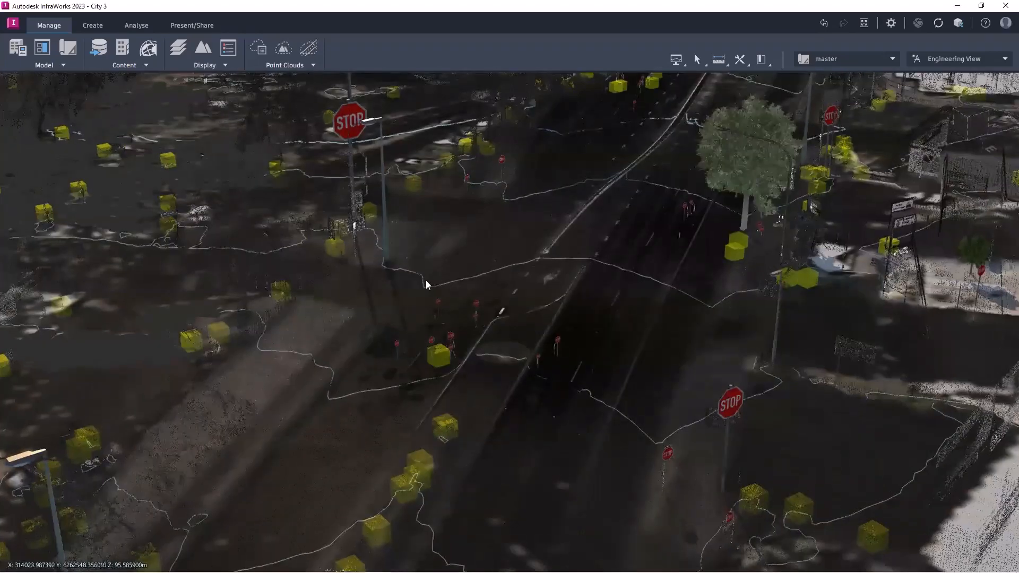
{"action": "middle_click_drag", "start_coordinate": [467, 295], "coordinate": [562, 296]}
{"action": "left_click_drag", "start_coordinate": [585, 297], "coordinate": [632, 284]}
{"action": "left_click", "coordinate": [562, 242]}
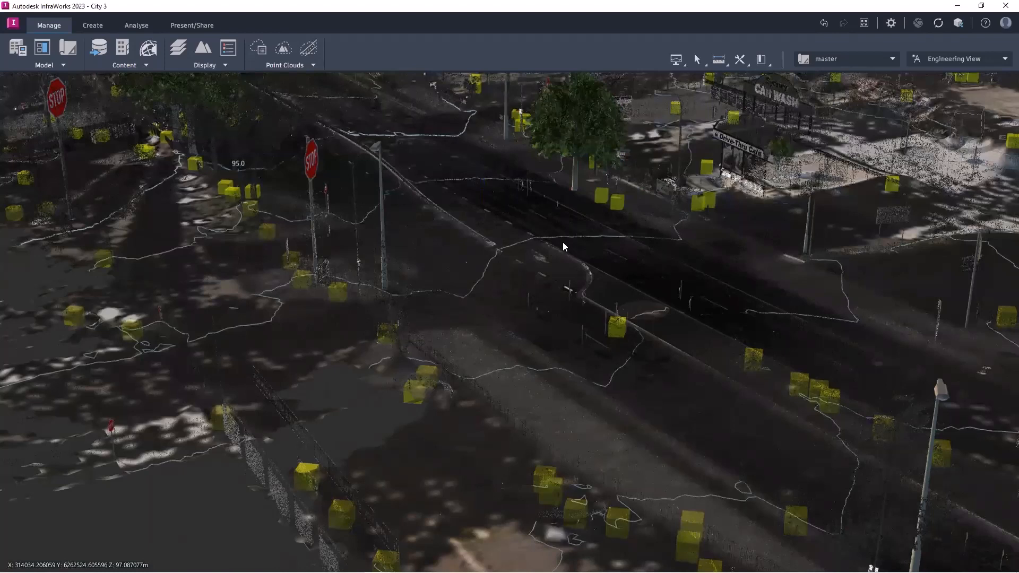
{"action": "left_click", "coordinate": [576, 173]}
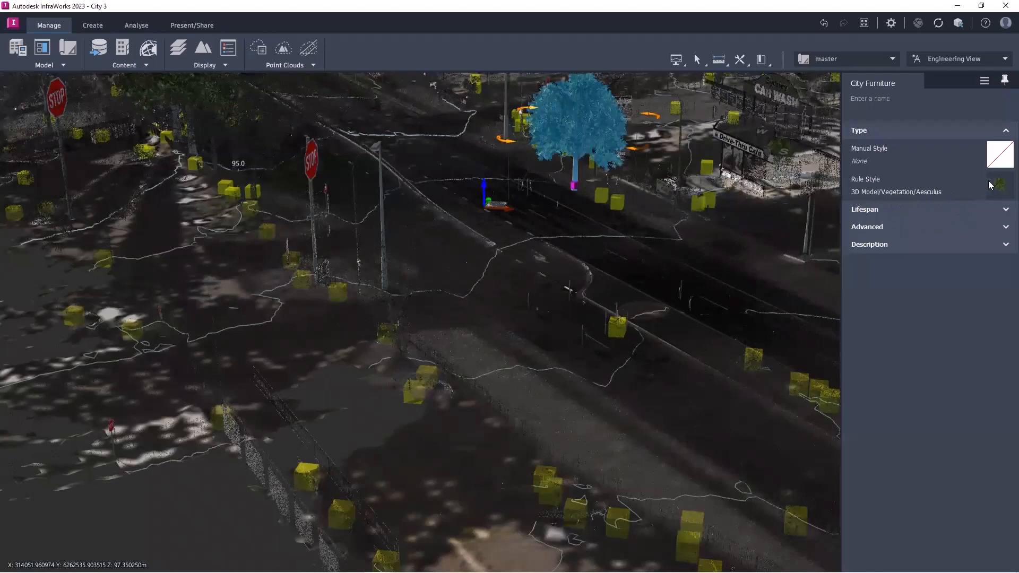
{"action": "left_click", "coordinate": [624, 215]}
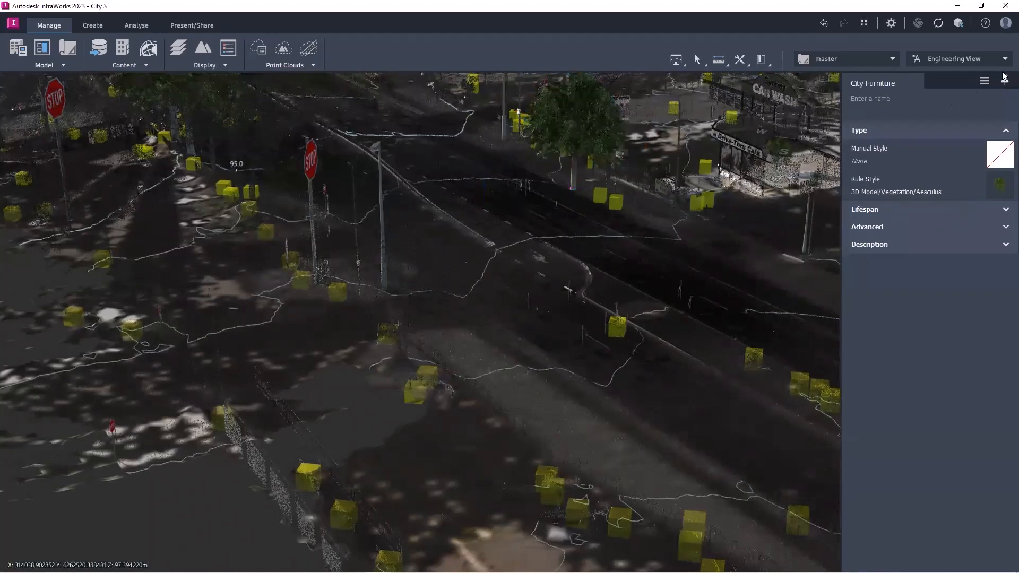
{"action": "left_click", "coordinate": [1003, 77]}
Check the 3D model style assigned to the yellow cube at the roadside near the drive-thru cafe.
{"action": "middle_click_drag", "start_coordinate": [639, 297], "coordinate": [754, 371]}
{"action": "middle_click_drag", "start_coordinate": [523, 253], "coordinate": [677, 272]}
{"action": "middle_click_drag", "start_coordinate": [577, 292], "coordinate": [440, 202]}
{"action": "middle_click_drag", "start_coordinate": [737, 329], "coordinate": [658, 337]}
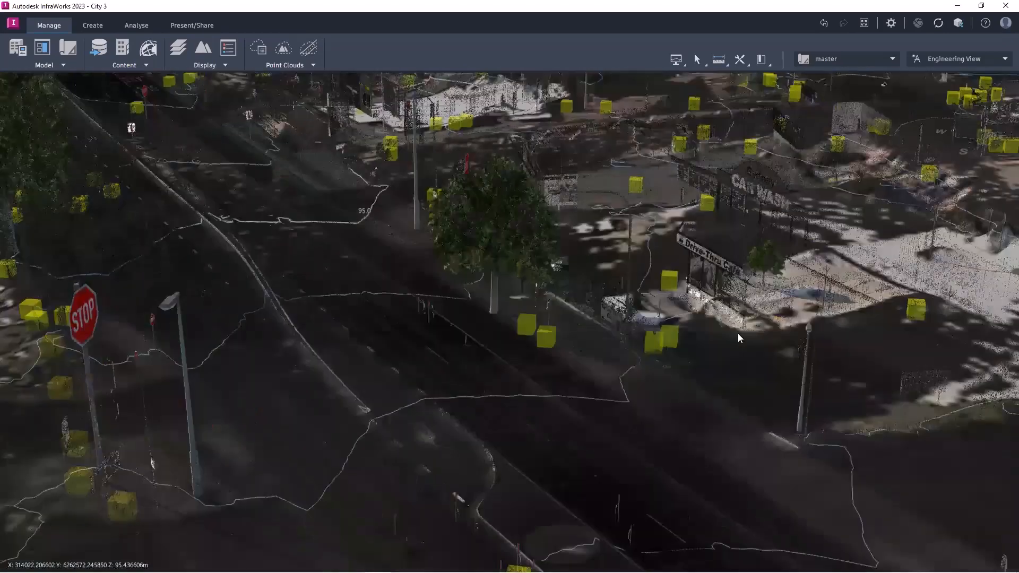
{"action": "double_click", "coordinate": [649, 346]}
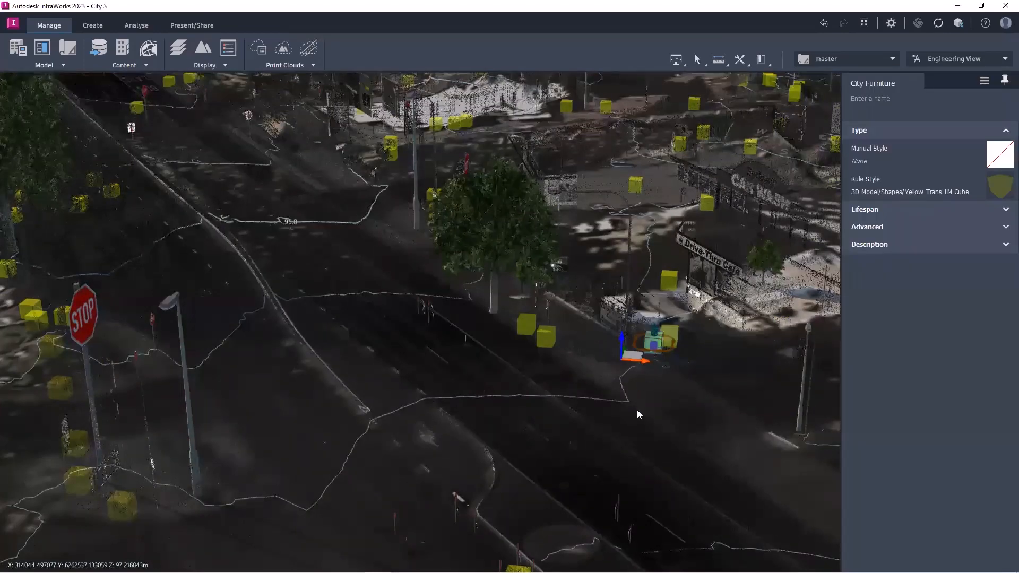
{"action": "left_click", "coordinate": [583, 444]}
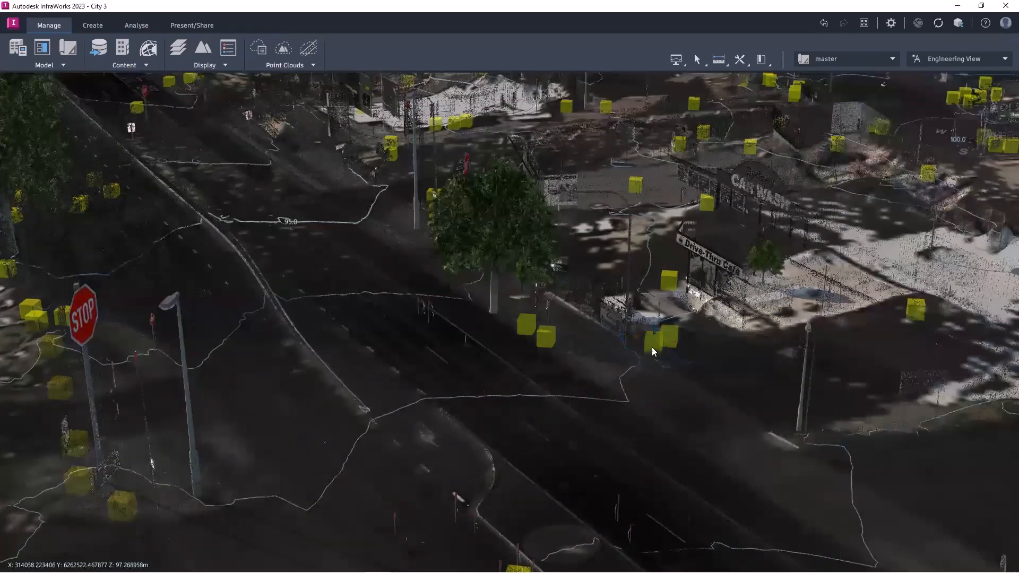
Replace the style of the yellow cube on the intersection's traffic island with a traffic light pole from 3D Model/Traffic & Barriers.
{"action": "left_click_drag", "start_coordinate": [599, 412], "coordinate": [923, 462]}
{"action": "scroll", "coordinate": [590, 338], "scroll_direction": "down", "scroll_amount": 3}
{"action": "middle_click_drag", "start_coordinate": [648, 330], "coordinate": [512, 305]}
{"action": "middle_click_drag", "start_coordinate": [870, 372], "coordinate": [661, 378]}
{"action": "left_click_drag", "start_coordinate": [661, 378], "coordinate": [614, 462]}
{"action": "scroll", "coordinate": [587, 343], "scroll_direction": "down", "scroll_amount": 2}
{"action": "scroll", "coordinate": [682, 338], "scroll_direction": "down", "scroll_amount": 3}
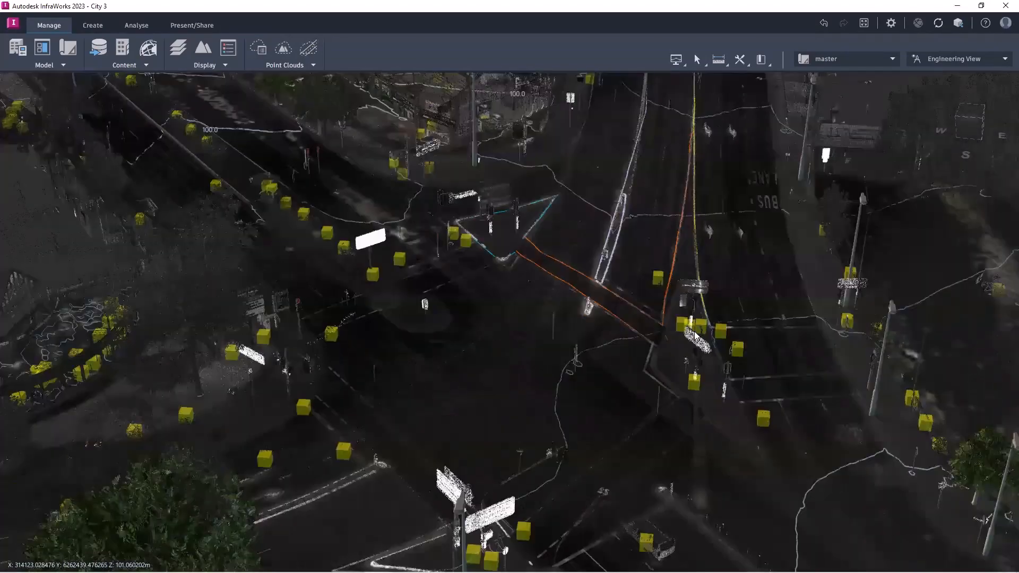
{"action": "scroll", "coordinate": [600, 326], "scroll_direction": "up", "scroll_amount": 5}
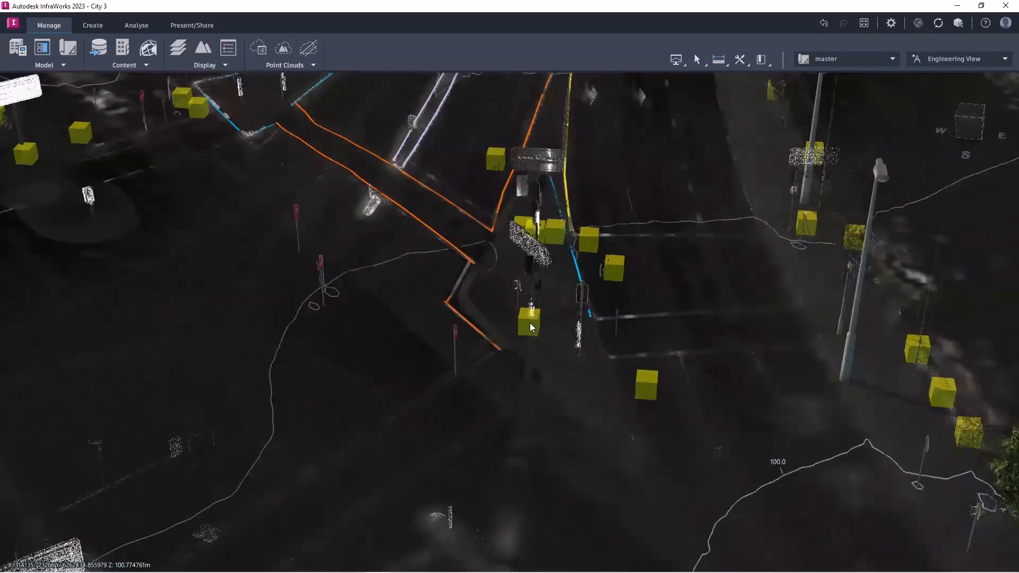
{"action": "left_click", "coordinate": [529, 323]}
{"action": "right_click", "coordinate": [529, 323]}
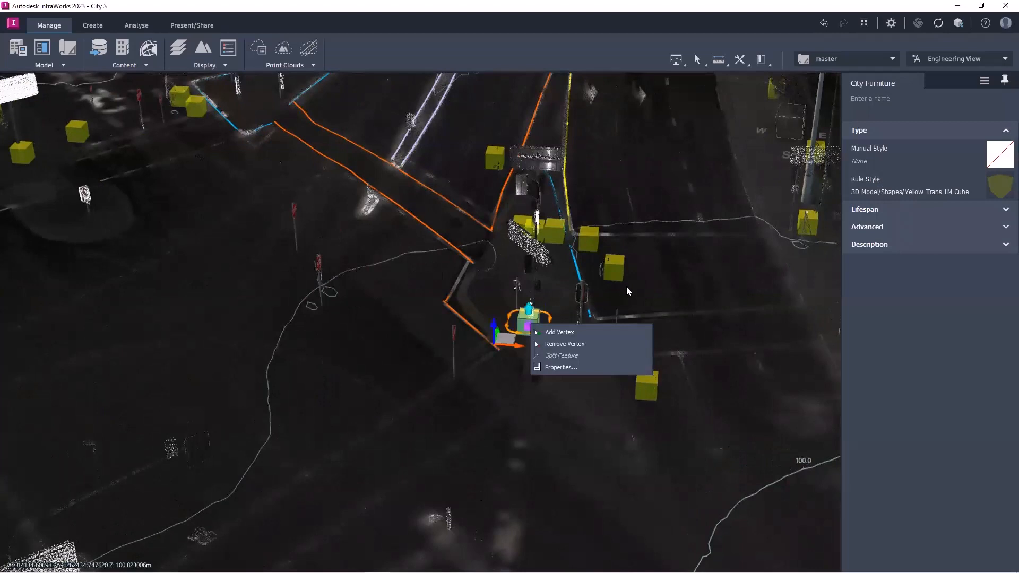
{"action": "left_click", "coordinate": [559, 304]}
{"action": "left_click", "coordinate": [534, 321]}
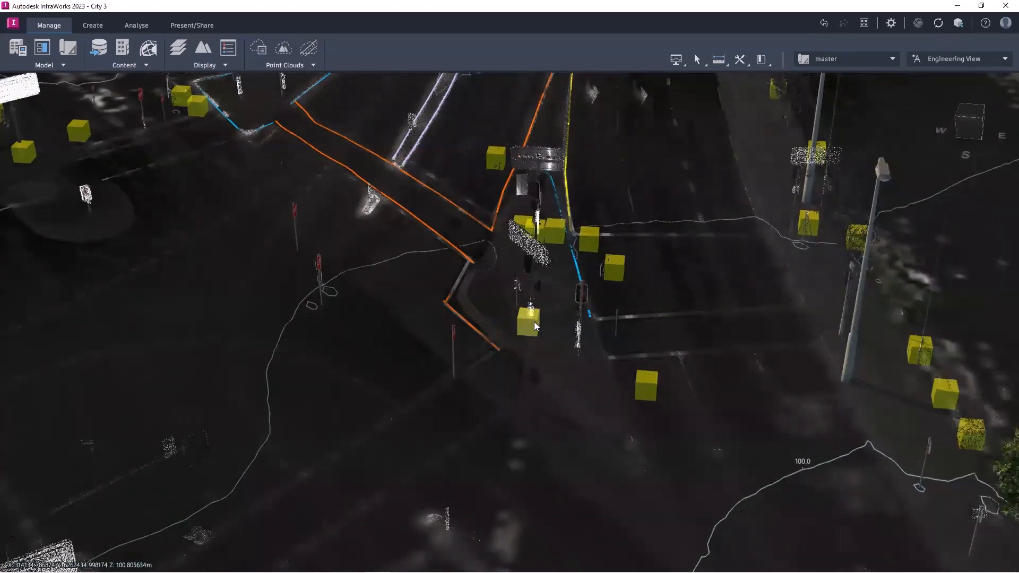
{"action": "left_click", "coordinate": [994, 186]}
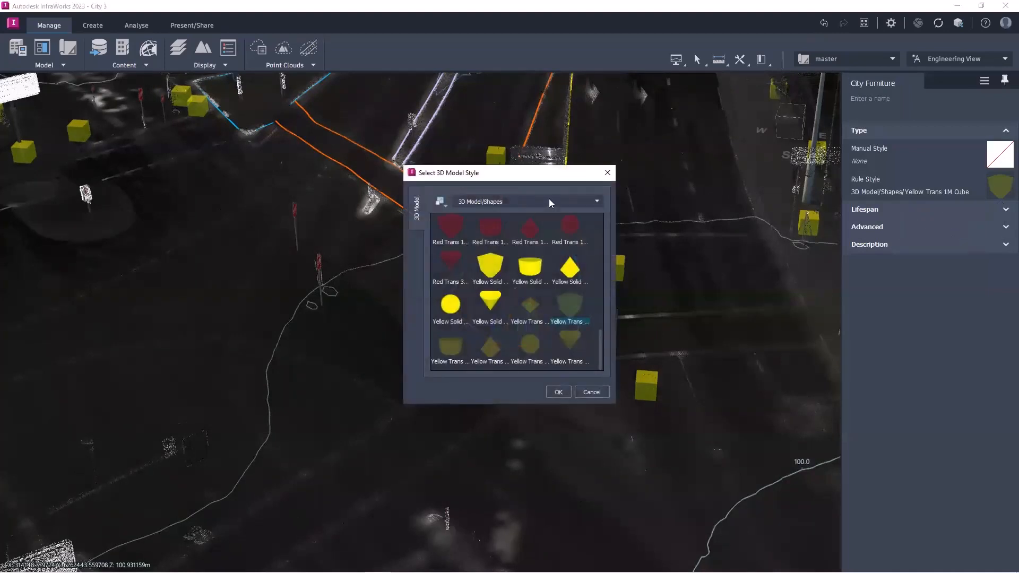
{"action": "left_click", "coordinate": [596, 200]}
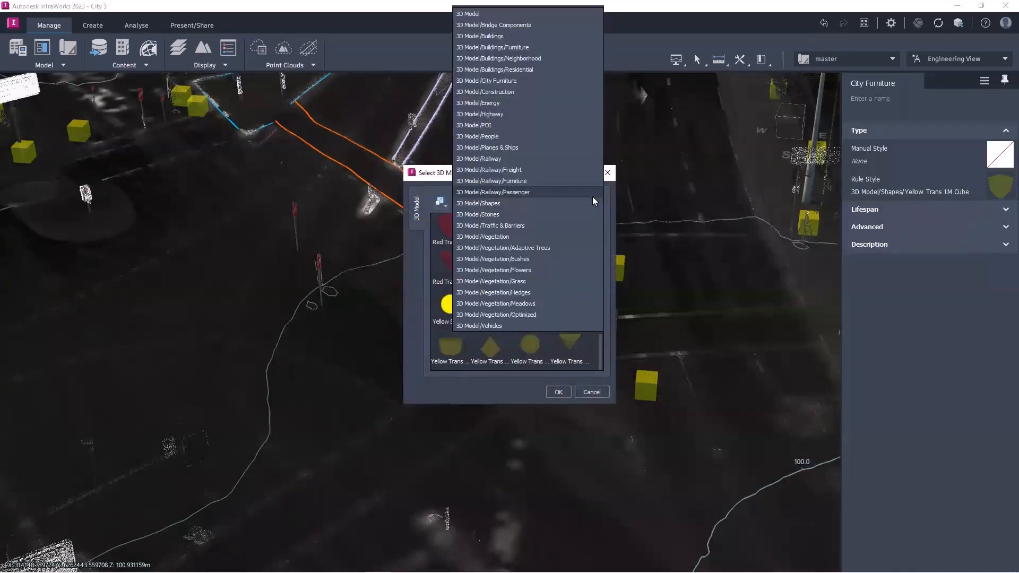
{"action": "left_click", "coordinate": [538, 225]}
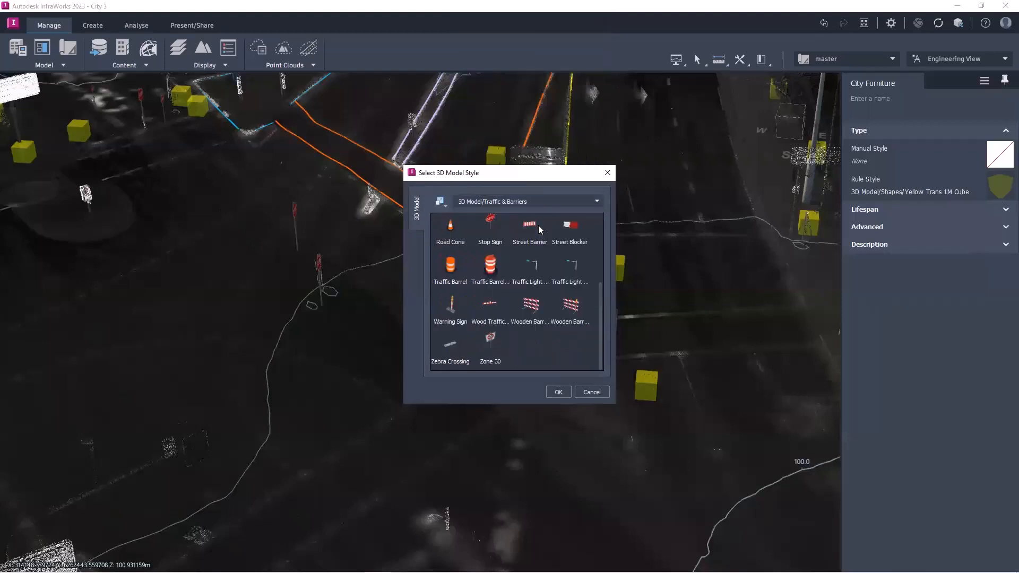
{"action": "double_click", "coordinate": [533, 272]}
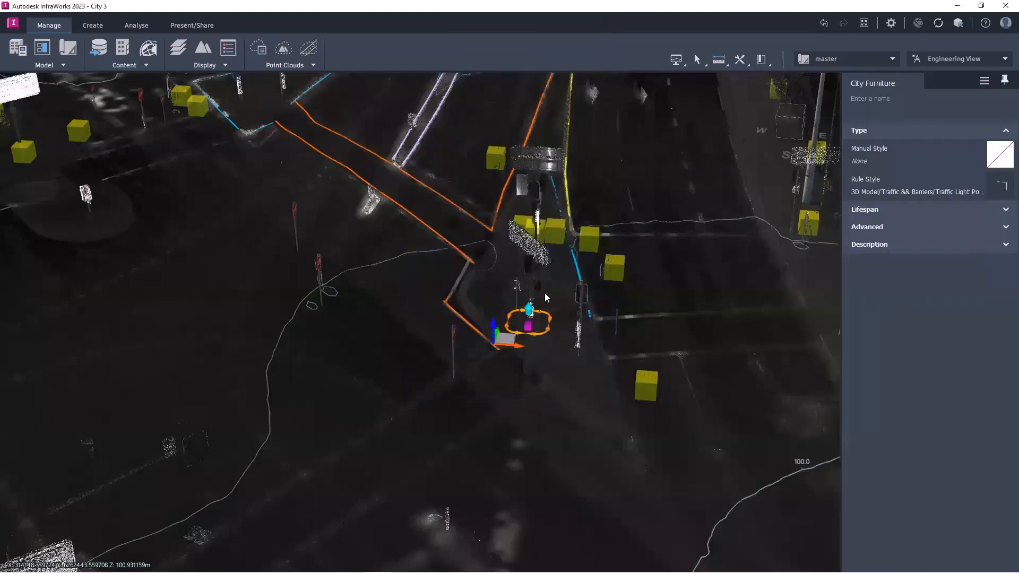
Position the traffic light pole on the traffic island between the orange and blue lines.
{"action": "left_click_drag", "start_coordinate": [582, 313], "coordinate": [561, 309]}
{"action": "left_click_drag", "start_coordinate": [601, 349], "coordinate": [696, 325]}
{"action": "mouse_move", "coordinate": [533, 220]}
{"action": "left_mouse_down"}
{"action": "mouse_move", "coordinate": [532, 207]}
{"action": "mouse_move", "coordinate": [532, 216]}
{"action": "left_mouse_up"}
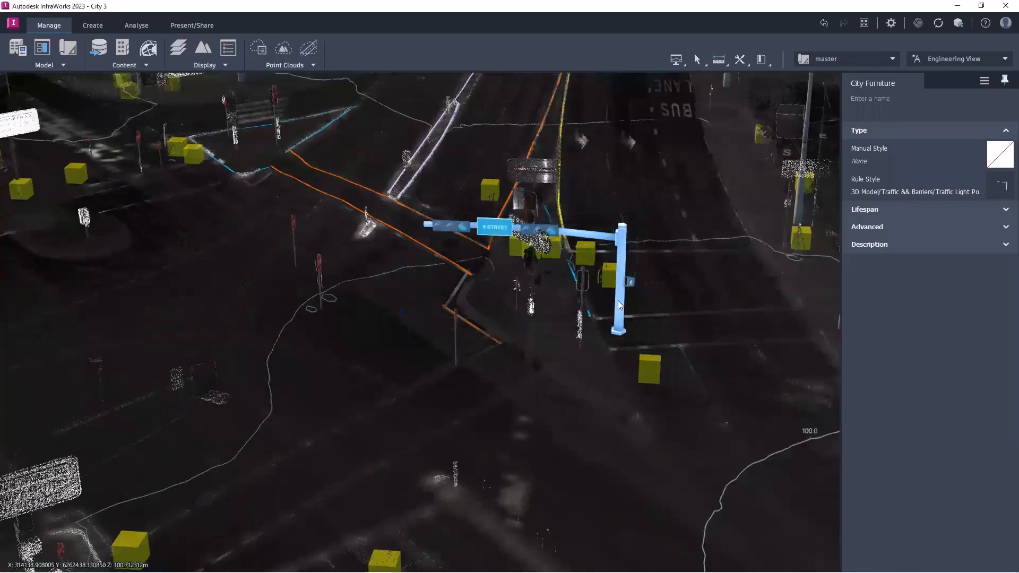
{"action": "left_click_drag", "start_coordinate": [557, 301], "coordinate": [454, 309]}
Open the point cloud extraction export settings, check the save folder, and close them without exporting.
{"action": "middle_click_drag", "start_coordinate": [571, 401], "coordinate": [777, 407]}
{"action": "scroll", "coordinate": [726, 363], "scroll_direction": "down", "scroll_amount": 2}
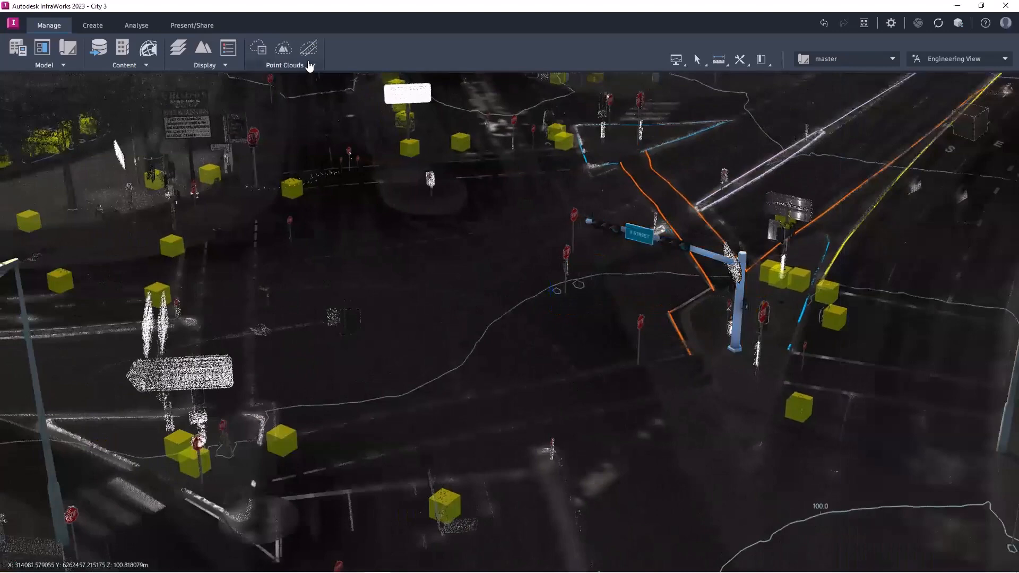
{"action": "left_click", "coordinate": [311, 65]}
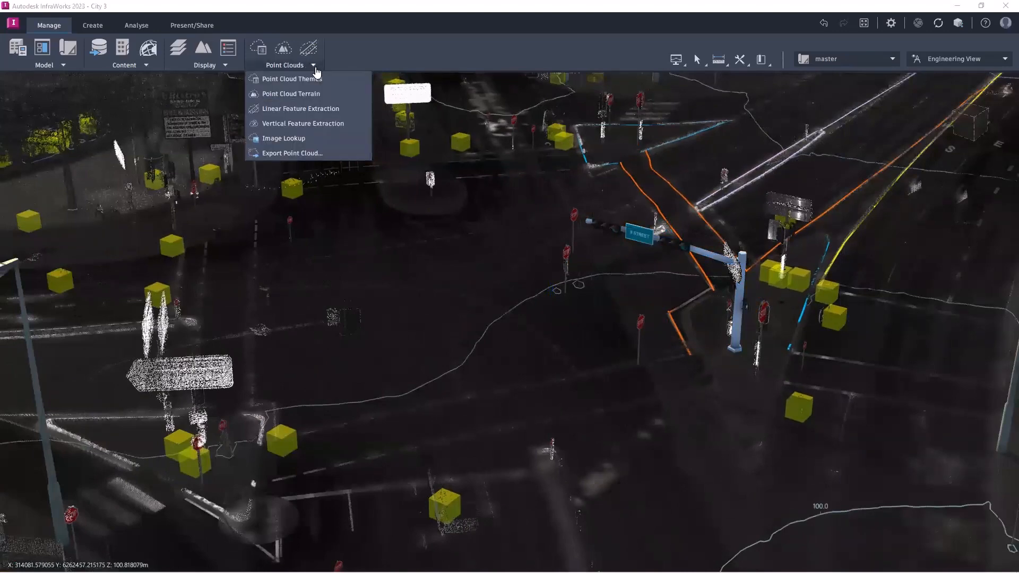
{"action": "left_click", "coordinate": [310, 154]}
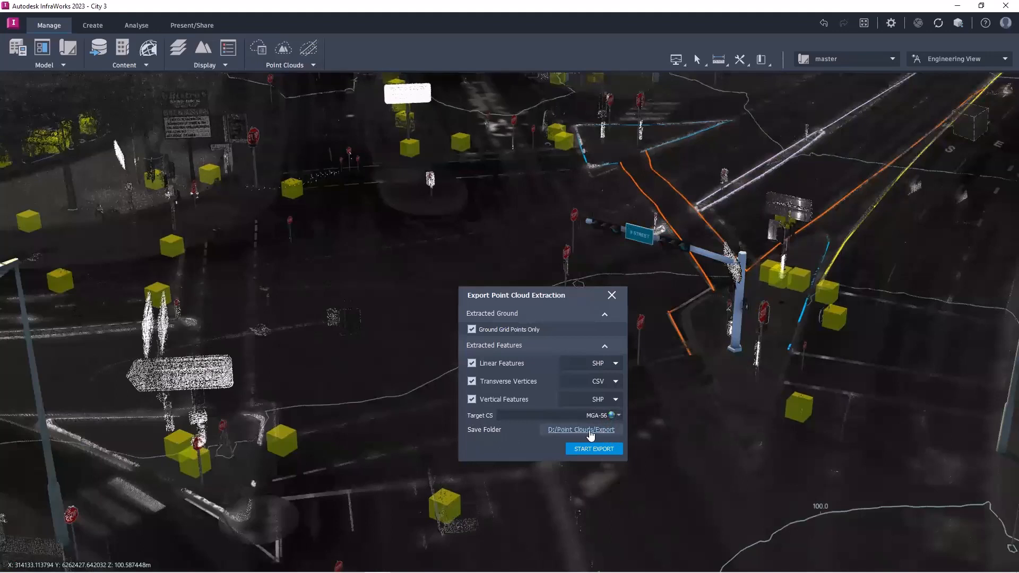
{"action": "left_click", "coordinate": [608, 430]}
{"action": "left_click", "coordinate": [954, 292]}
{"action": "left_click", "coordinate": [608, 299]}
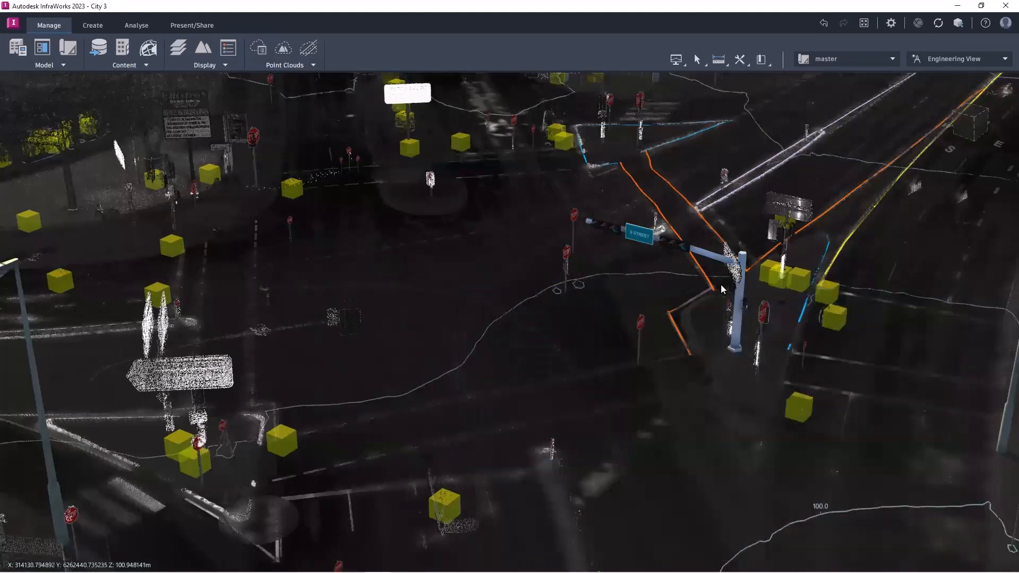
Review the export options for ground grid points, linear features, transverse vertices and vertical features without starting an export.
{"action": "scroll", "coordinate": [721, 290], "scroll_direction": "down", "scroll_amount": 1}
{"action": "scroll", "coordinate": [721, 289], "scroll_direction": "down", "scroll_amount": 3}
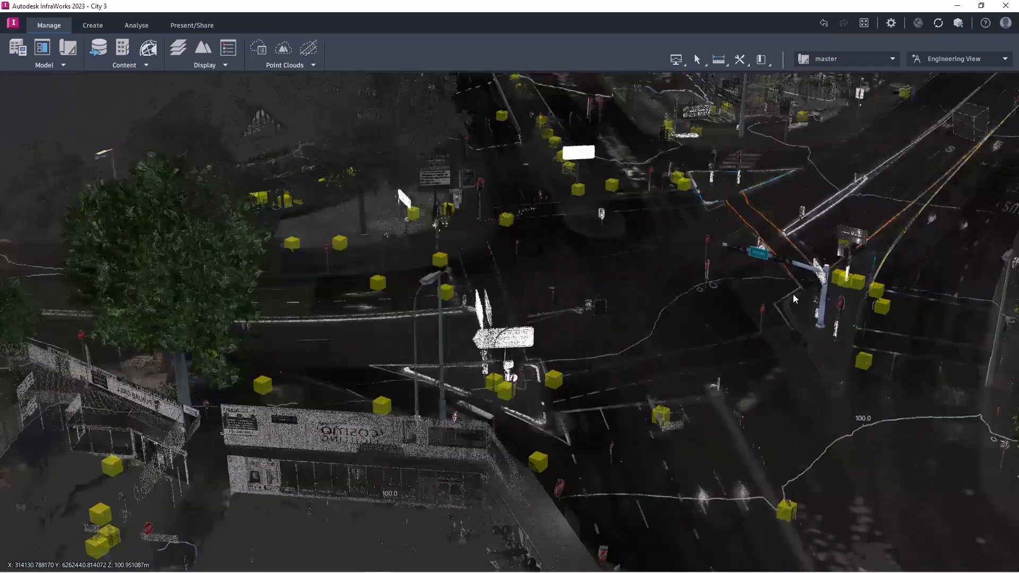
{"action": "middle_click_drag", "start_coordinate": [772, 306], "coordinate": [642, 317]}
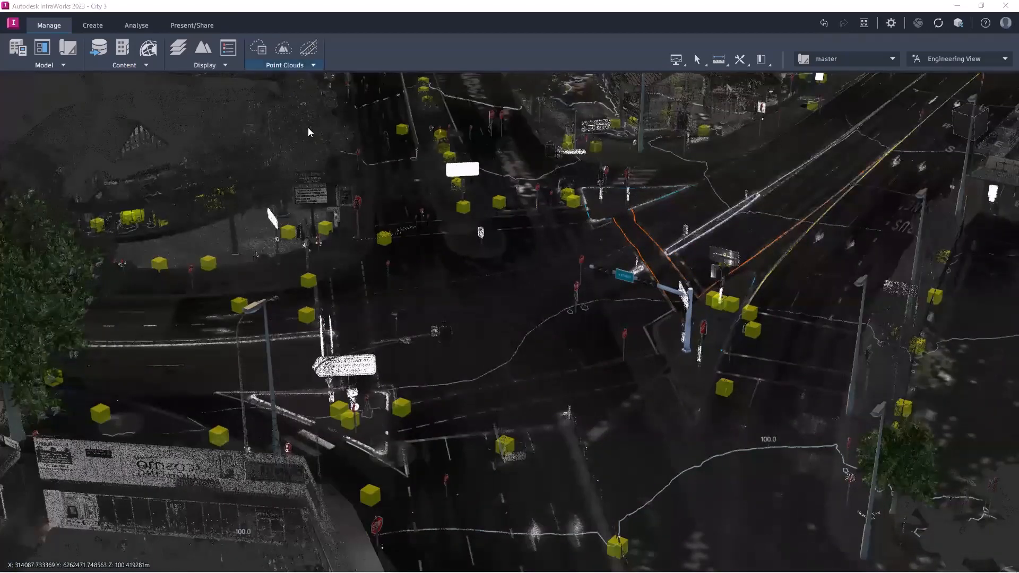
{"action": "left_click", "coordinate": [305, 65]}
{"action": "left_click", "coordinate": [297, 153]}
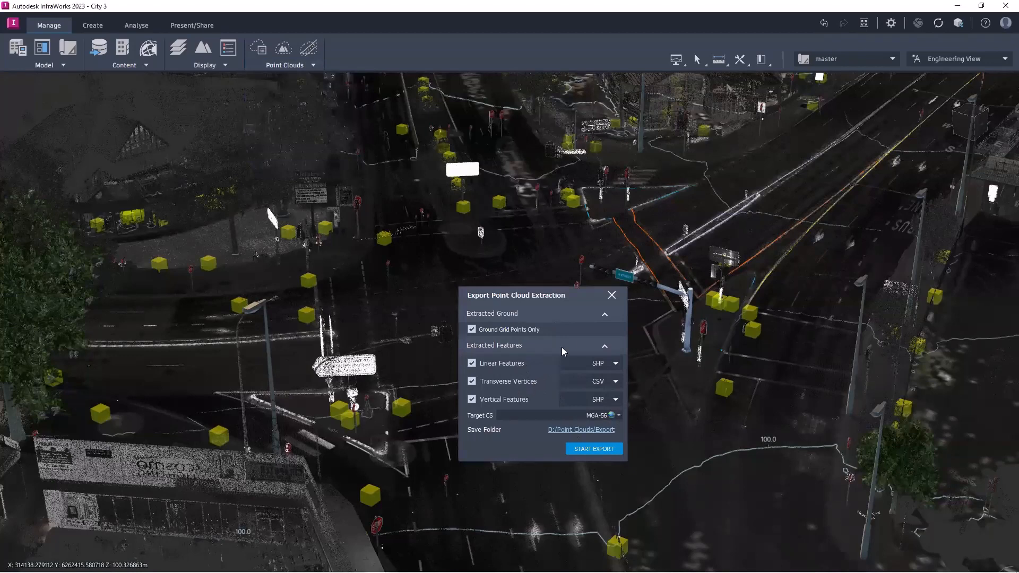
{"action": "left_click", "coordinate": [613, 296]}
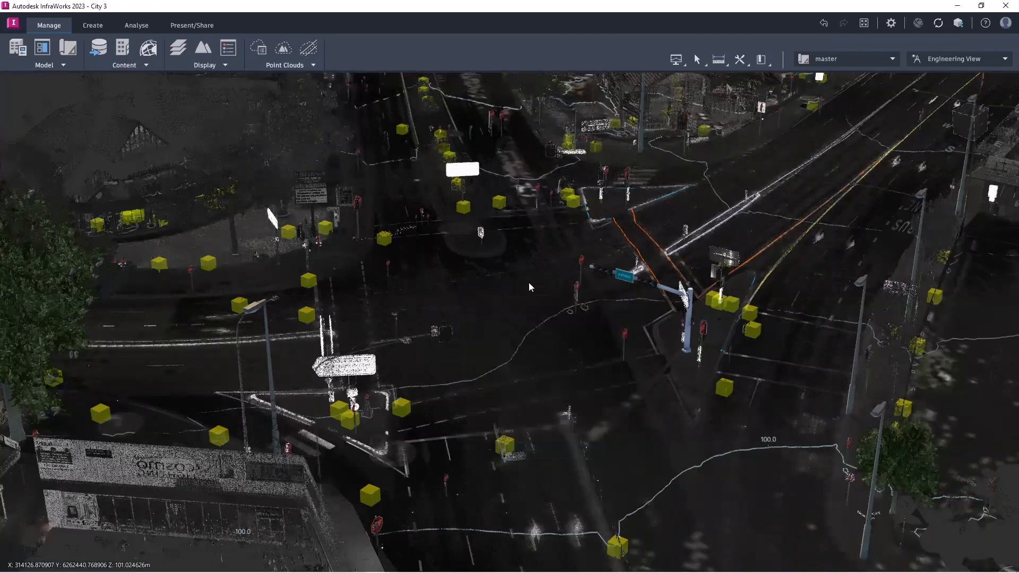
Review the IMX export settings for the model's extent, target coordinate system and target file, and cancel the export.
{"action": "scroll", "coordinate": [503, 248], "scroll_direction": "down", "scroll_amount": 4}
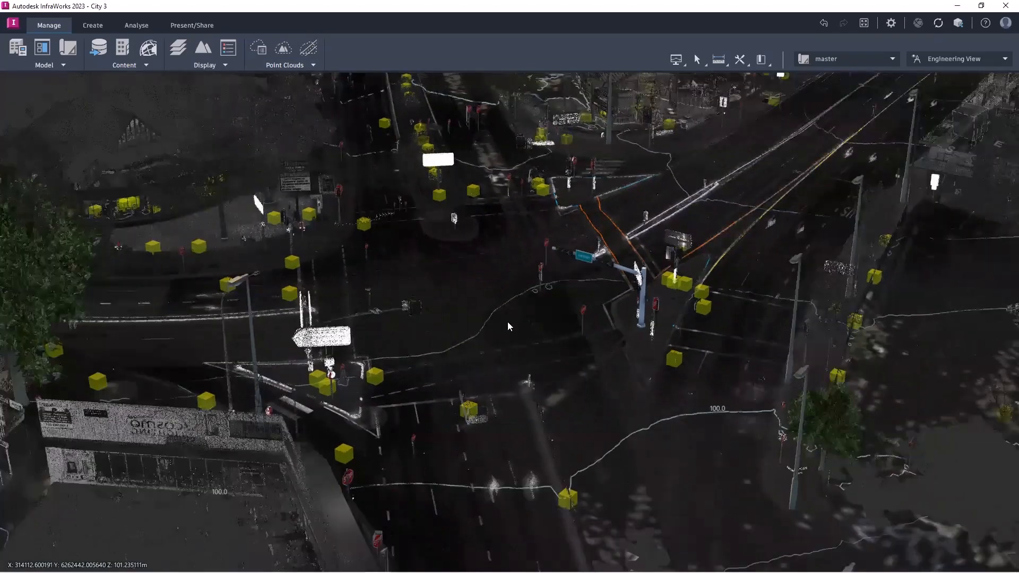
{"action": "middle_click_drag", "start_coordinate": [505, 313], "coordinate": [617, 457]}
{"action": "middle_click_drag", "start_coordinate": [454, 155], "coordinate": [562, 372]}
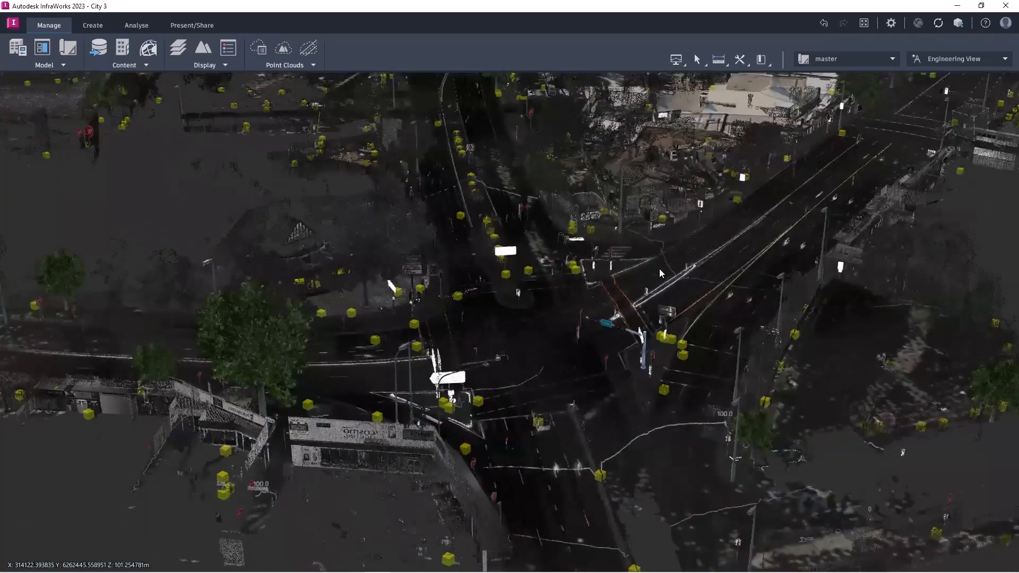
{"action": "left_click_drag", "start_coordinate": [715, 279], "coordinate": [663, 269]}
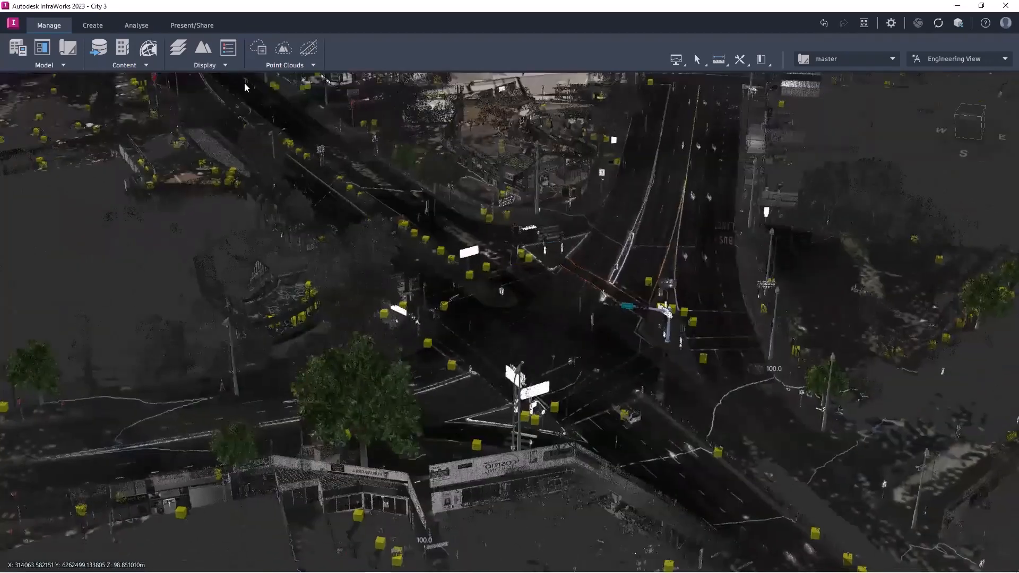
{"action": "left_click", "coordinate": [181, 26]}
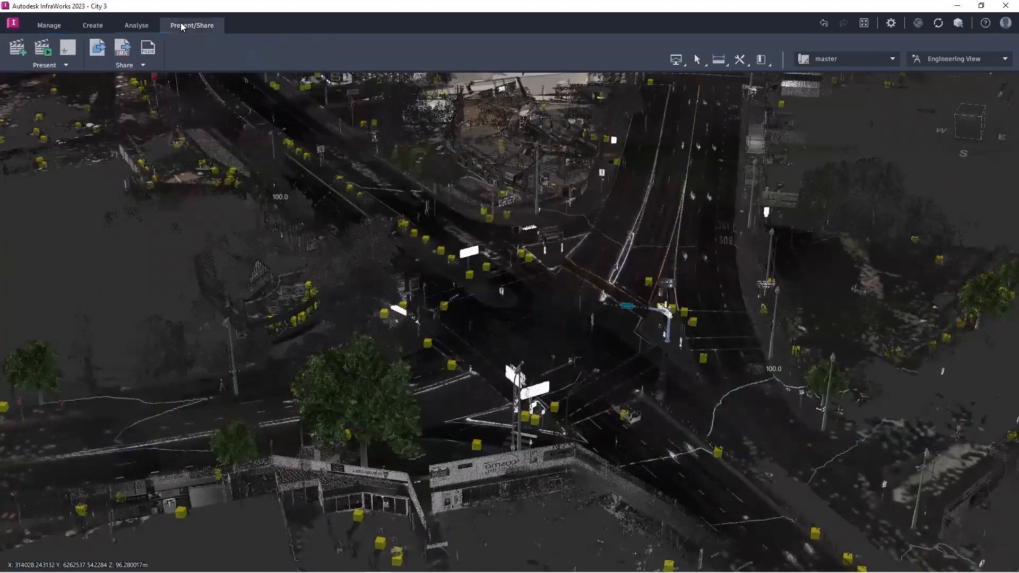
{"action": "left_click", "coordinate": [123, 48]}
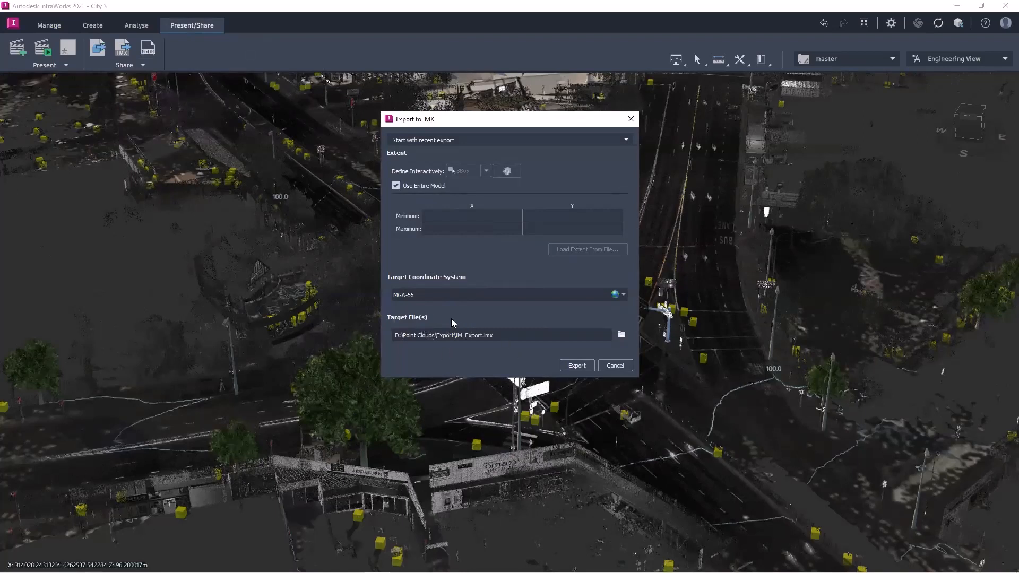
{"action": "left_click", "coordinate": [614, 365]}
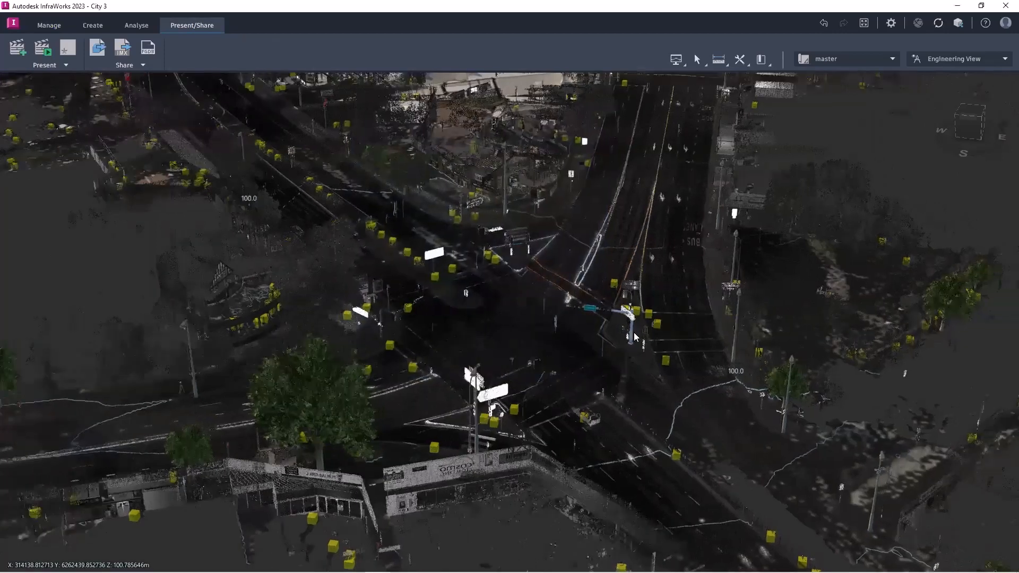
{"action": "left_click_drag", "start_coordinate": [634, 332], "coordinate": [589, 337]}
Switch to Civil 3D, create a new drawing, and bring in the exported linear feature and vertical feature SHP files.
{"action": "mouse_move", "coordinate": [239, 565]}
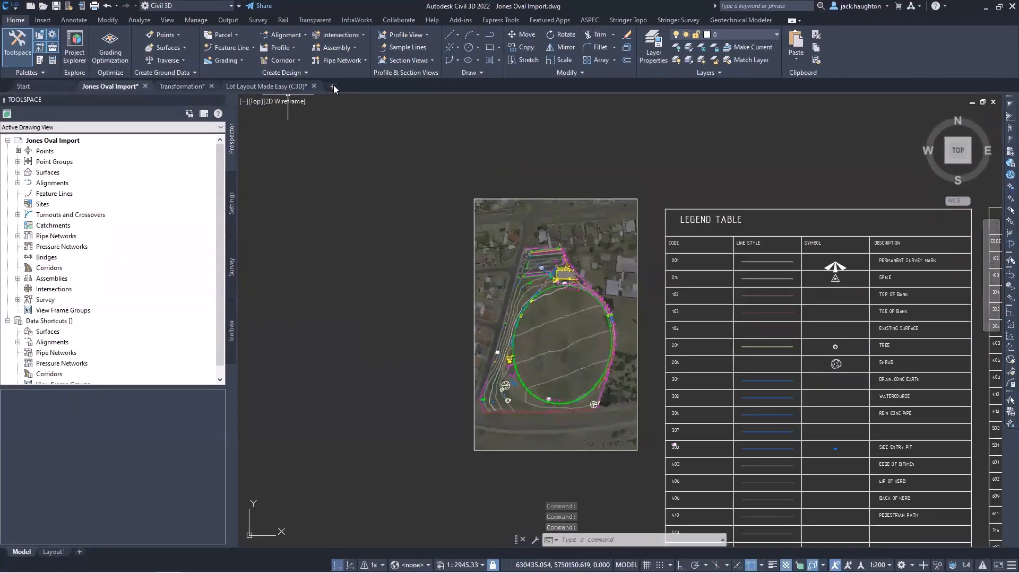
{"action": "left_click", "coordinate": [333, 86]}
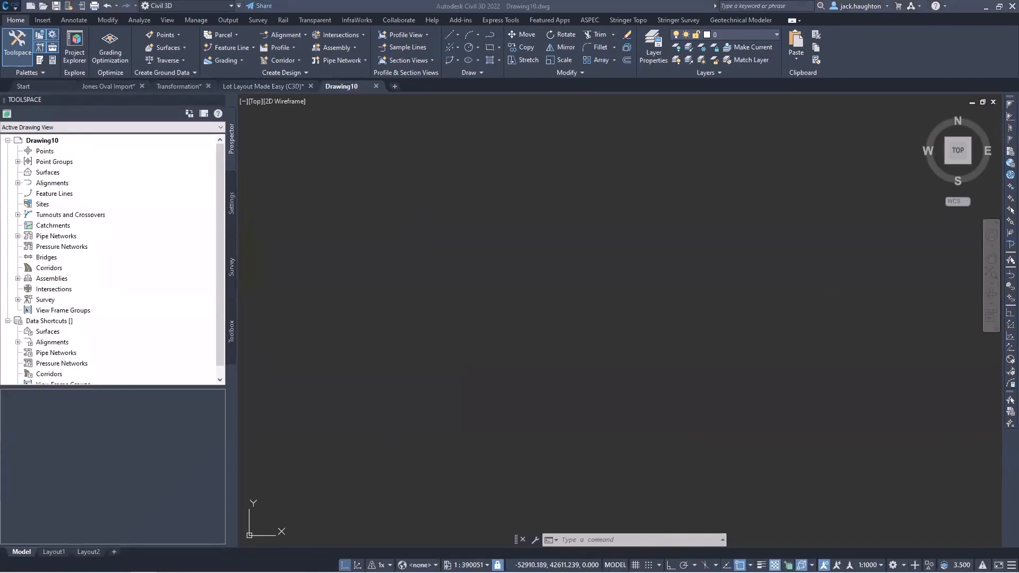
{"action": "key", "text": "alt+Tab"}
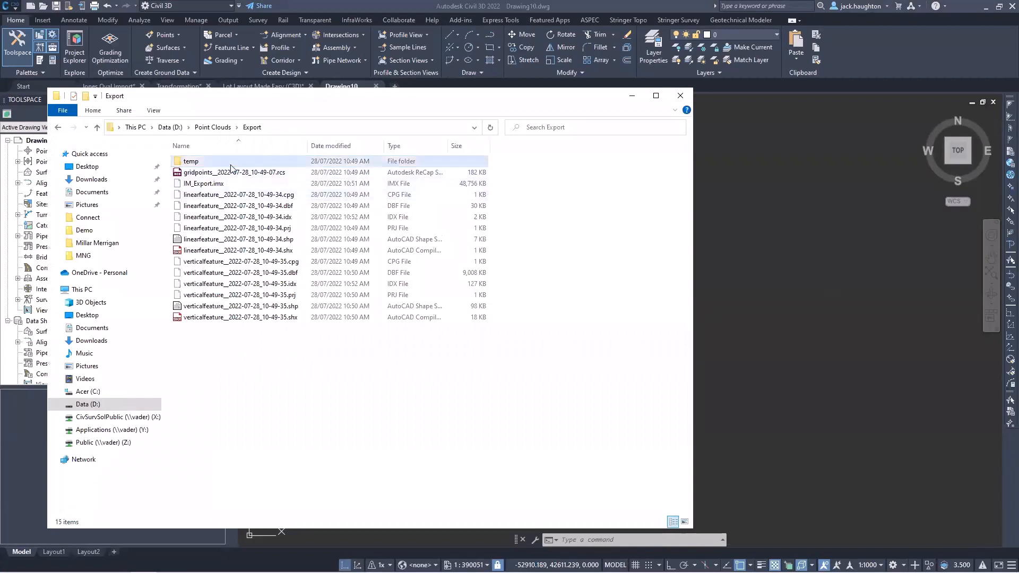
{"action": "left_click", "coordinate": [231, 174]}
{"action": "left_click", "coordinate": [337, 196], "text": "ctrl"}
{"action": "left_click_drag", "start_coordinate": [508, 206], "coordinate": [409, 321], "text": "ctrl"}
{"action": "left_click", "coordinate": [752, 236]}
{"action": "left_click_drag", "start_coordinate": [568, 95], "coordinate": [564, 97]}
{"action": "key", "text": "alt+Tab"}
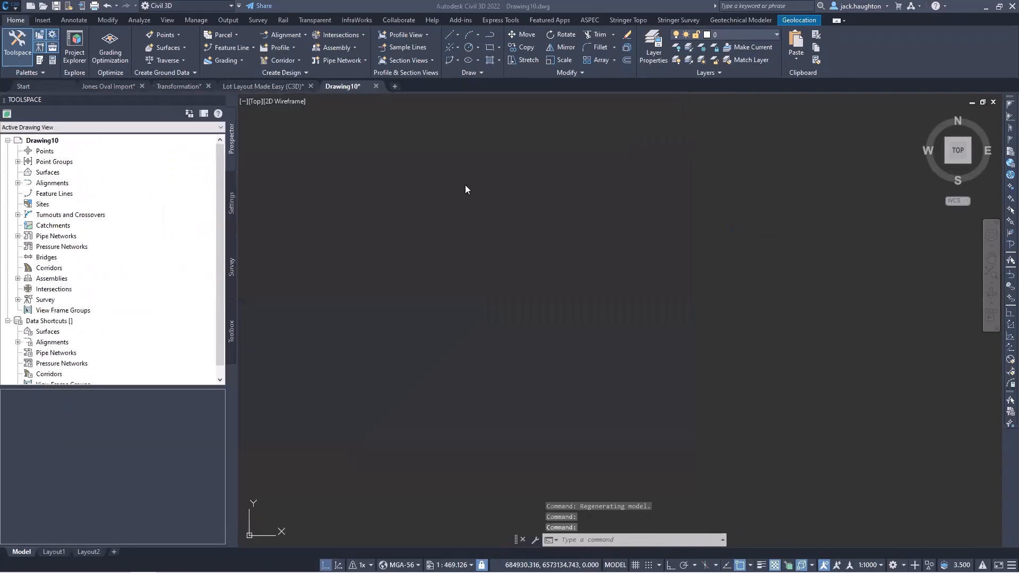
Examine the imported linear features and vertical feature points across the full drawing extents.
{"action": "middle_click", "coordinate": [512, 258]}
{"action": "middle_click", "coordinate": [512, 258]}
{"action": "mouse_move", "coordinate": [732, 340]}
{"action": "middle_mouse_down"}
{"action": "mouse_move", "coordinate": [649, 233]}
{"action": "mouse_move", "coordinate": [658, 289]}
{"action": "middle_mouse_up"}
{"action": "scroll", "coordinate": [618, 422], "scroll_direction": "up", "scroll_amount": 8}
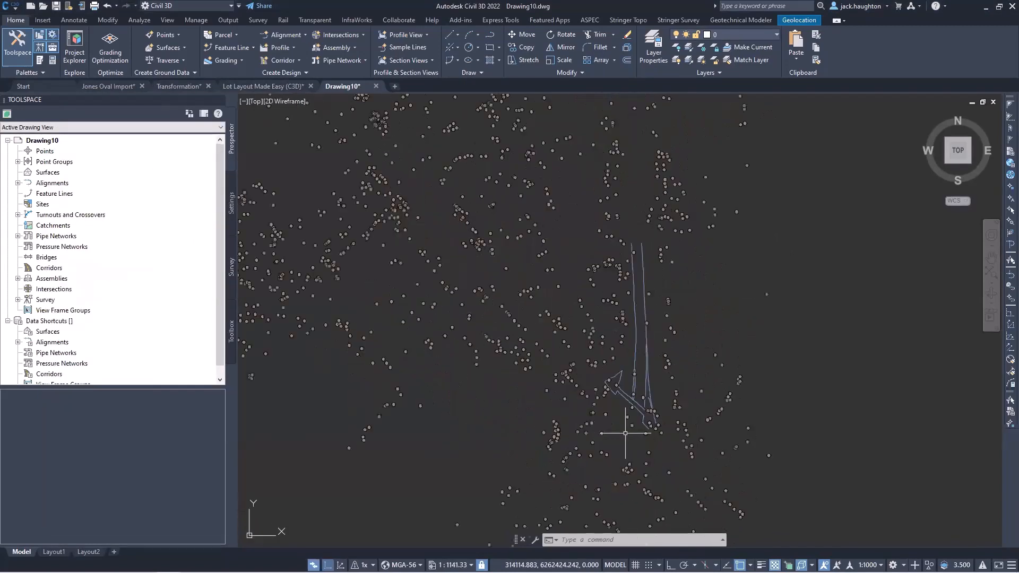
{"action": "scroll", "coordinate": [663, 289], "scroll_direction": "down", "scroll_amount": 8}
{"action": "middle_click_drag", "start_coordinate": [536, 163], "coordinate": [567, 246]}
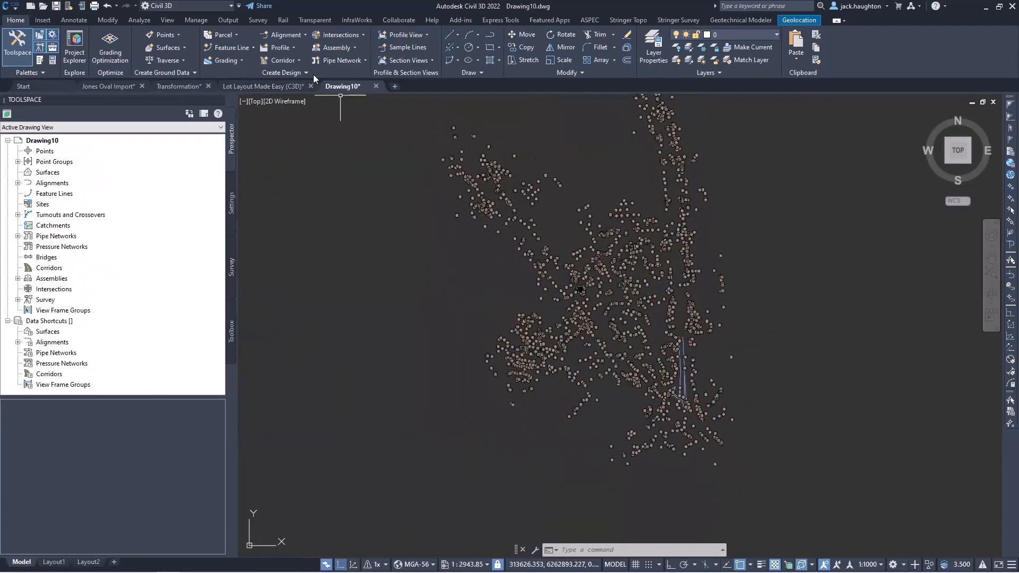
Open the InfraWorks model IM_Export.imx from D:\Point Clouds\Export in the drawing, using the All Objects.xml object settings.
{"action": "left_click", "coordinate": [45, 20]}
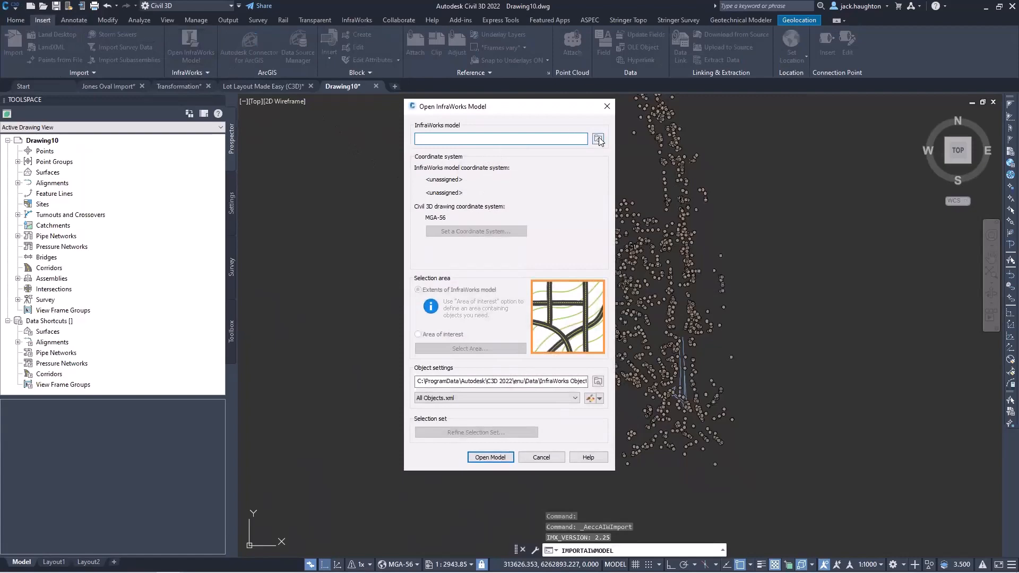
{"action": "left_click", "coordinate": [598, 139]}
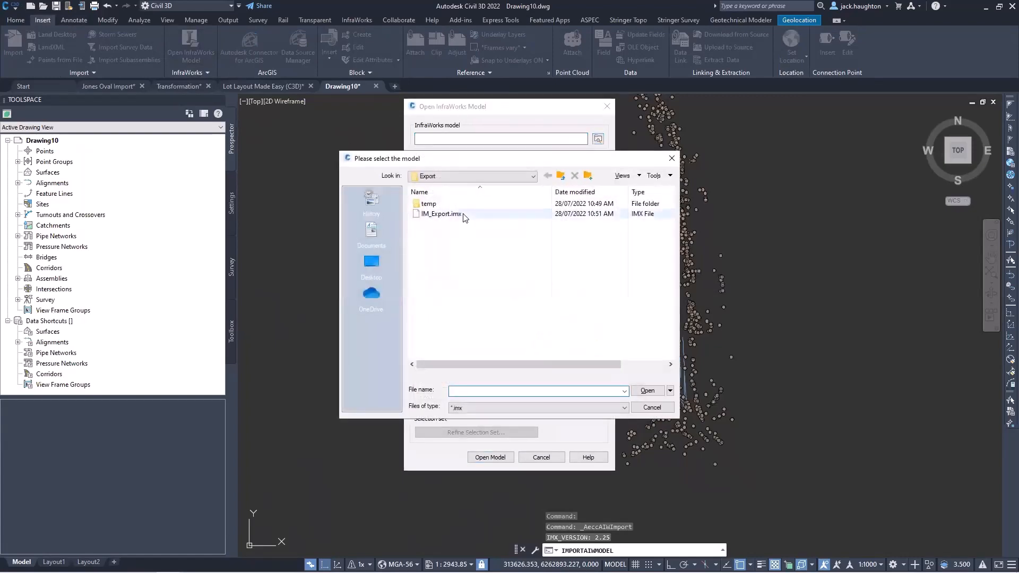
{"action": "left_click", "coordinate": [510, 176]}
{"action": "left_click", "coordinate": [510, 177]}
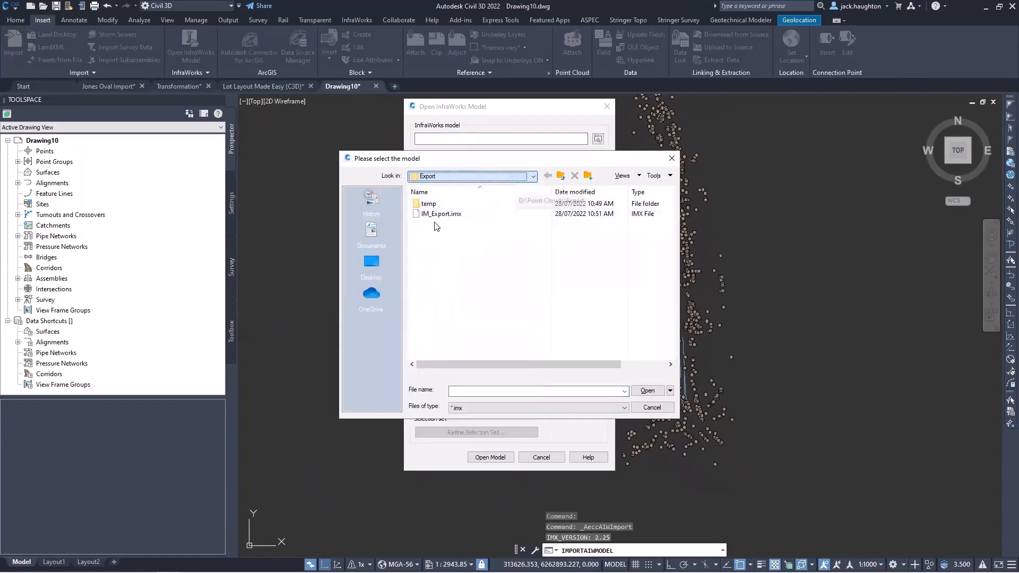
{"action": "double_click", "coordinate": [451, 214]}
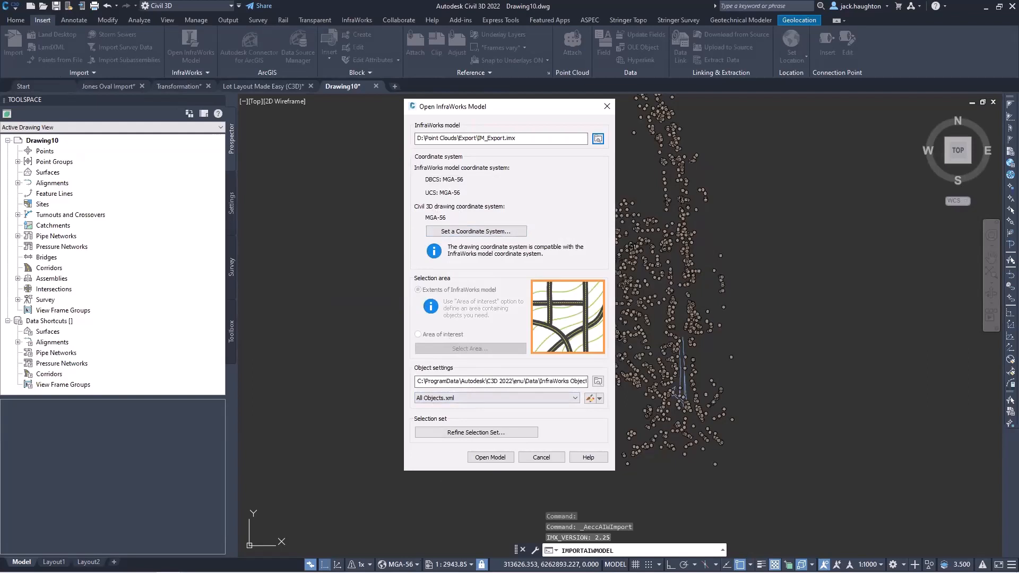
{"action": "left_click", "coordinate": [490, 458]}
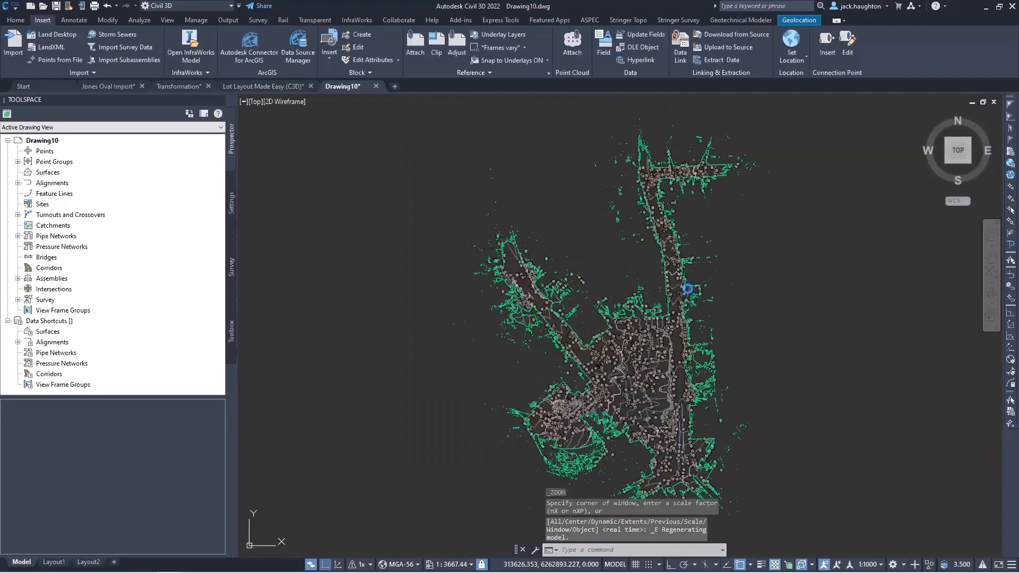
{"action": "scroll", "coordinate": [671, 381], "scroll_direction": "up", "scroll_amount": 3}
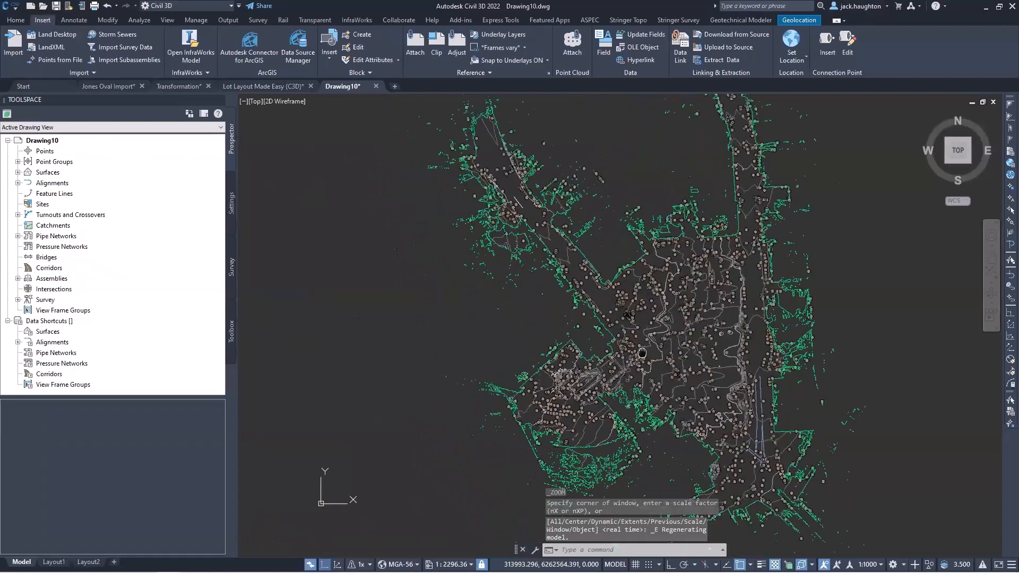
{"action": "scroll", "coordinate": [628, 239], "scroll_direction": "down", "scroll_amount": 3}
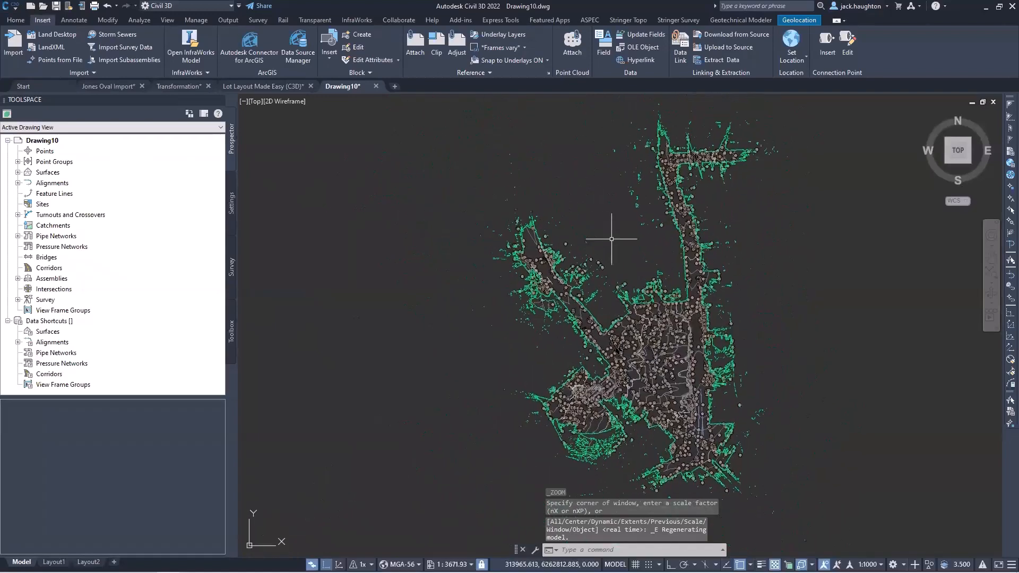
{"action": "left_click", "coordinate": [526, 153]}
{"action": "left_click", "coordinate": [542, 132]}
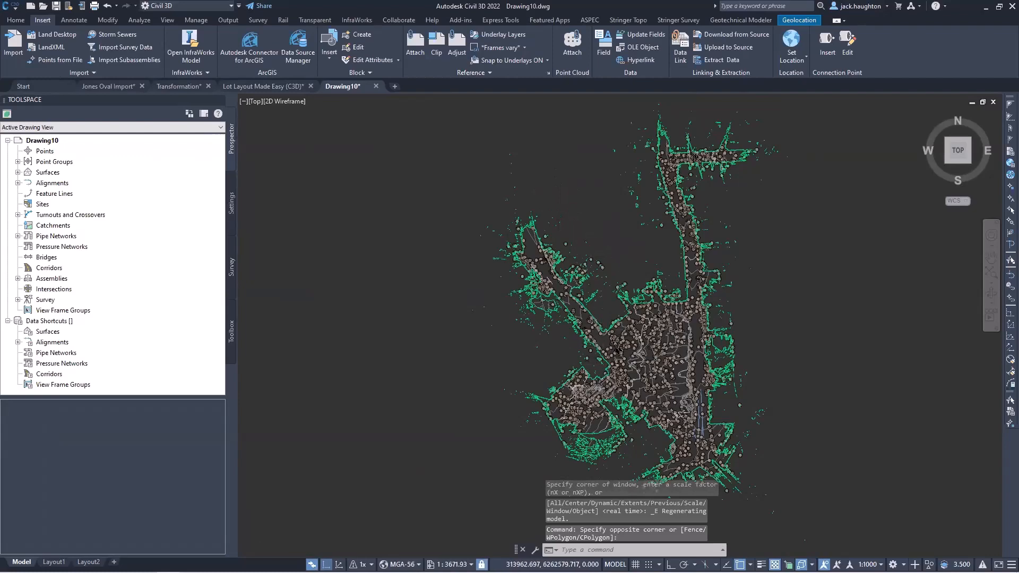
Inspect the properties of a vertical feature point east of the green surface boundary, checking its RuleStyle value, and deselect it.
{"action": "scroll", "coordinate": [663, 359], "scroll_direction": "up", "scroll_amount": 10}
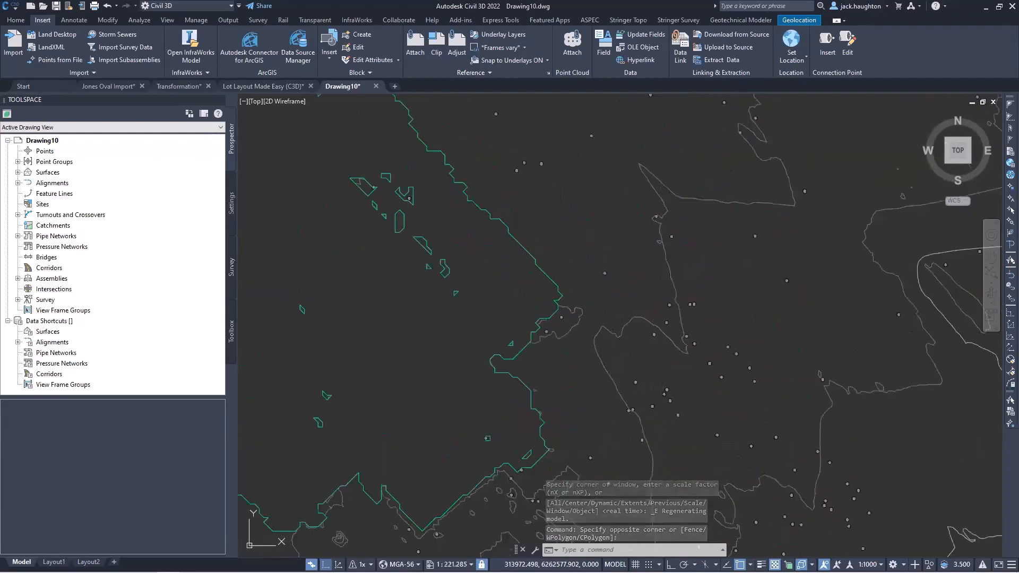
{"action": "left_click", "coordinate": [654, 336]}
{"action": "type", "text": "pro"}
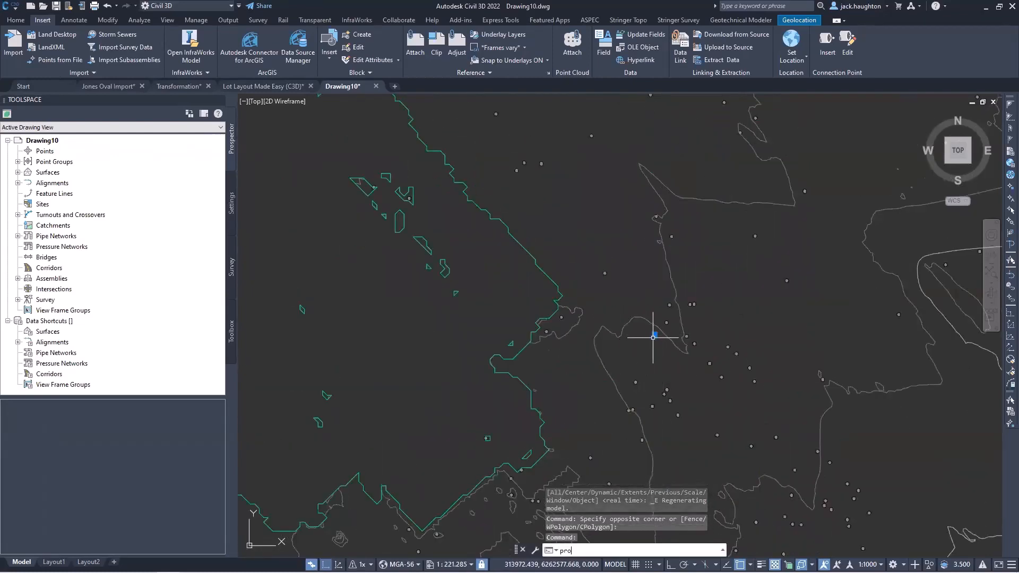
{"action": "type", "text": "p"}
{"action": "key", "text": "Return"}
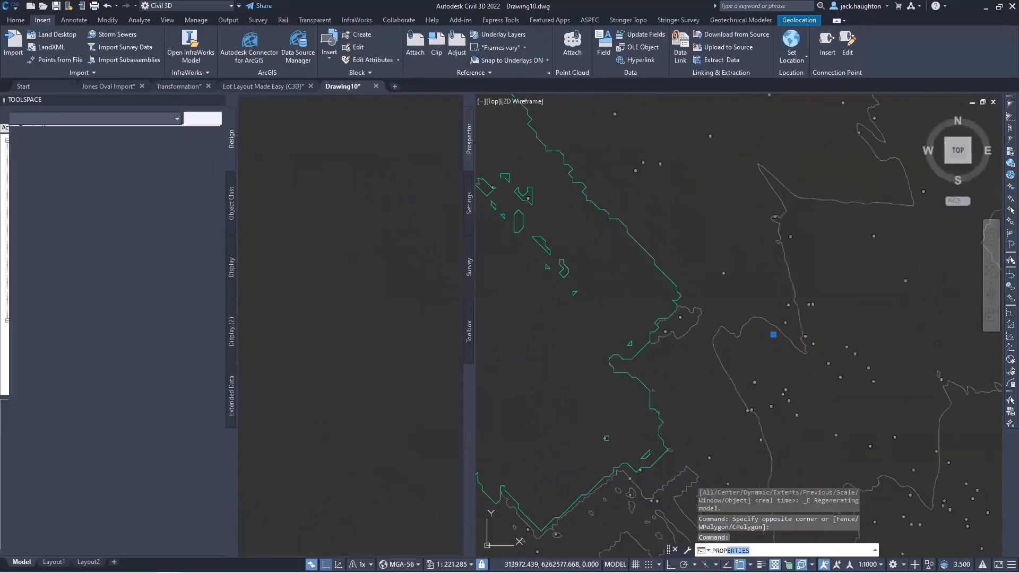
{"action": "left_click", "coordinate": [147, 261]}
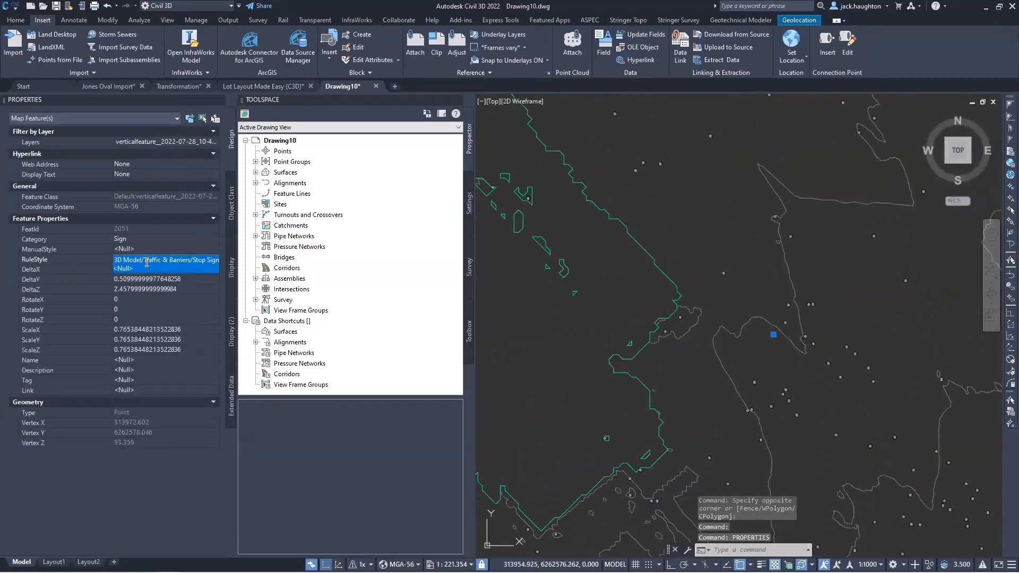
{"action": "left_click", "coordinate": [203, 261]}
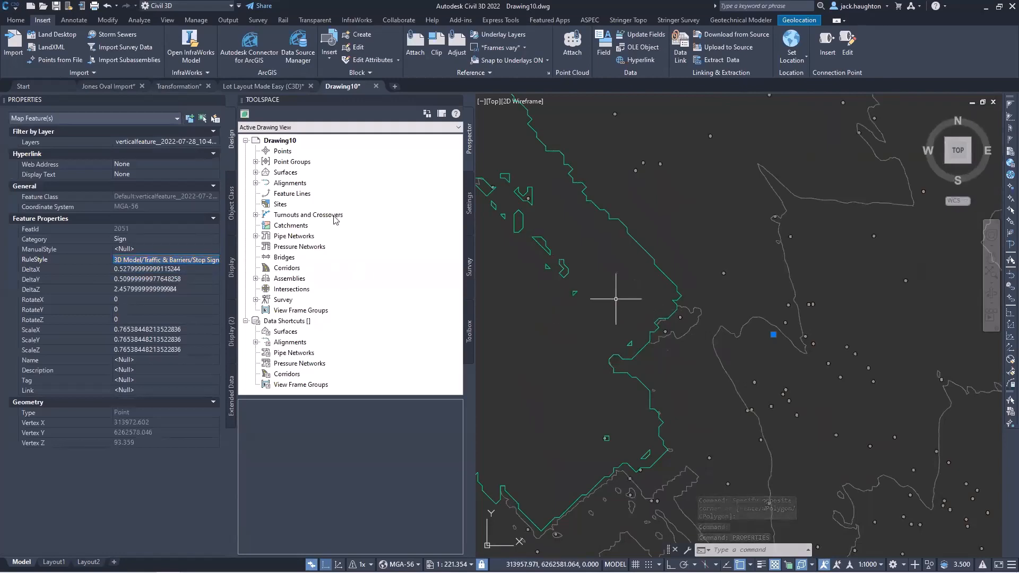
{"action": "left_click", "coordinate": [219, 101]}
{"action": "scroll", "coordinate": [682, 299], "scroll_direction": "down", "scroll_amount": 4}
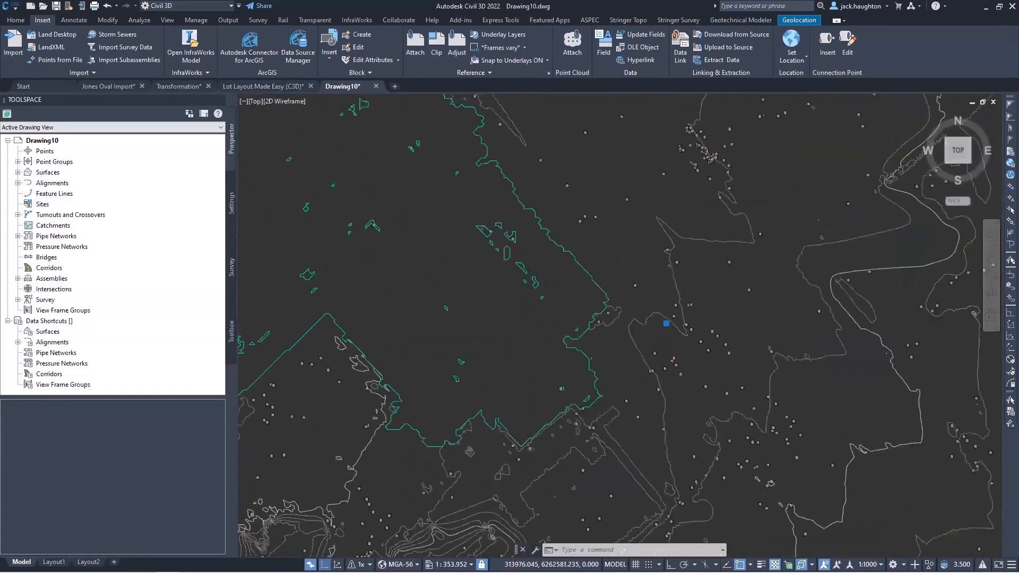
{"action": "key", "text": "Escape"}
{"action": "scroll", "coordinate": [704, 287], "scroll_direction": "down", "scroll_amount": 8}
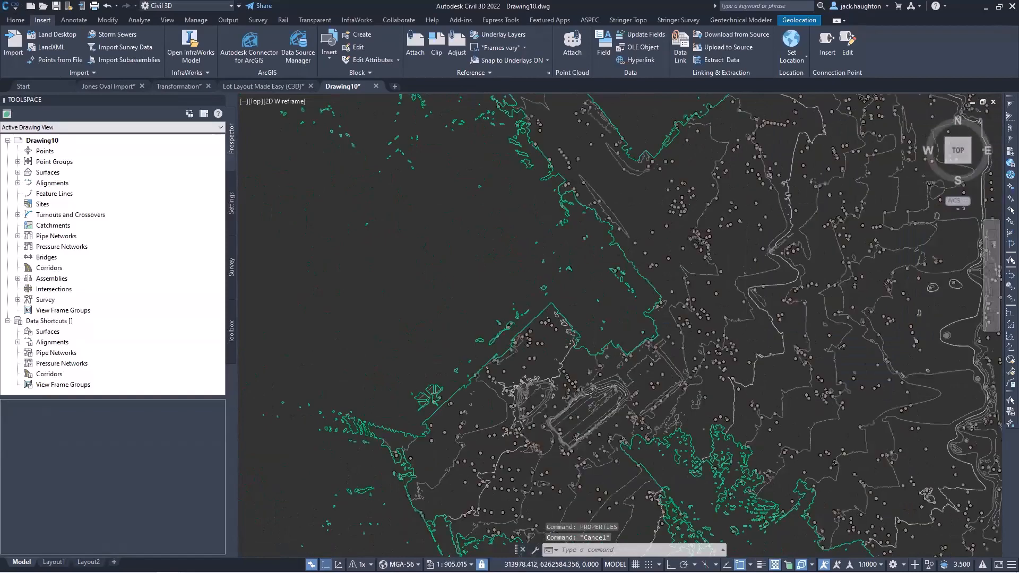
{"action": "left_click", "coordinate": [677, 143]}
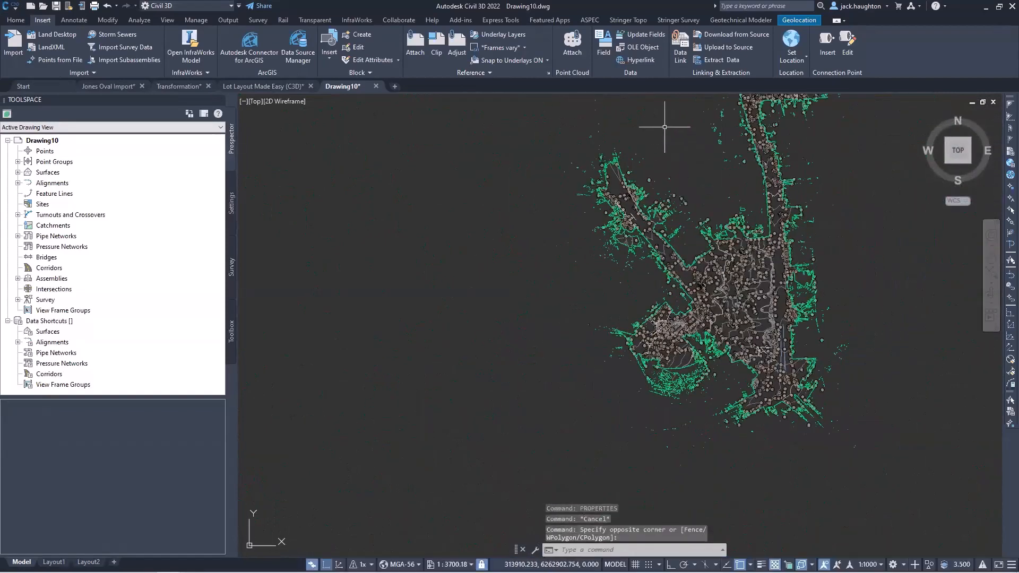
{"action": "mouse_move", "coordinate": [665, 160]}
{"action": "middle_mouse_down"}
{"action": "mouse_move", "coordinate": [644, 178]}
{"action": "mouse_move", "coordinate": [636, 208]}
{"action": "mouse_move", "coordinate": [602, 228]}
{"action": "middle_mouse_up"}
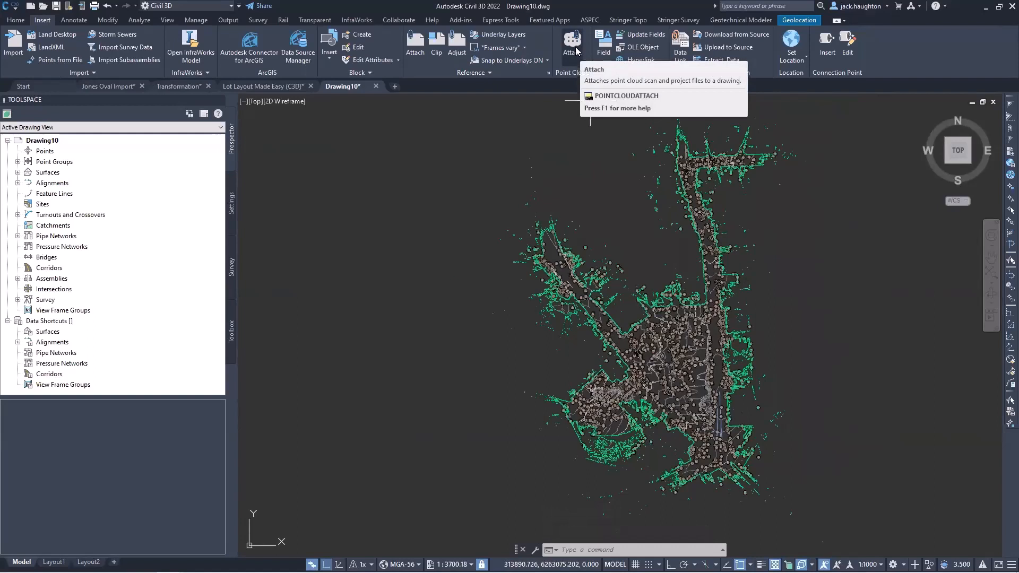
{"action": "left_click", "coordinate": [584, 159]}
{"action": "left_click", "coordinate": [561, 134]}
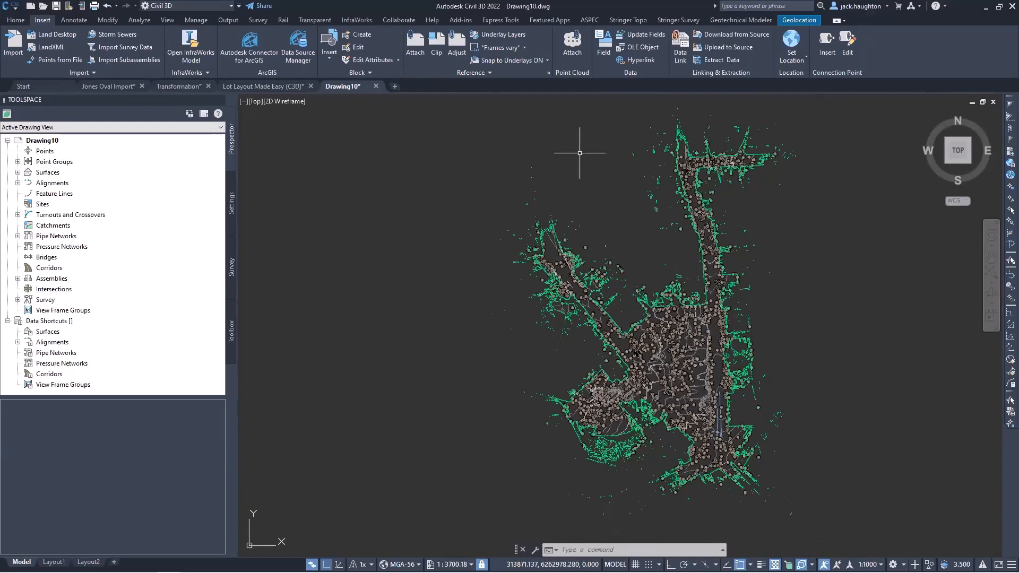
{"action": "mouse_move", "coordinate": [553, 136]}
{"action": "middle_mouse_down"}
{"action": "mouse_move", "coordinate": [566, 153]}
{"action": "mouse_move", "coordinate": [557, 152]}
{"action": "middle_mouse_up"}
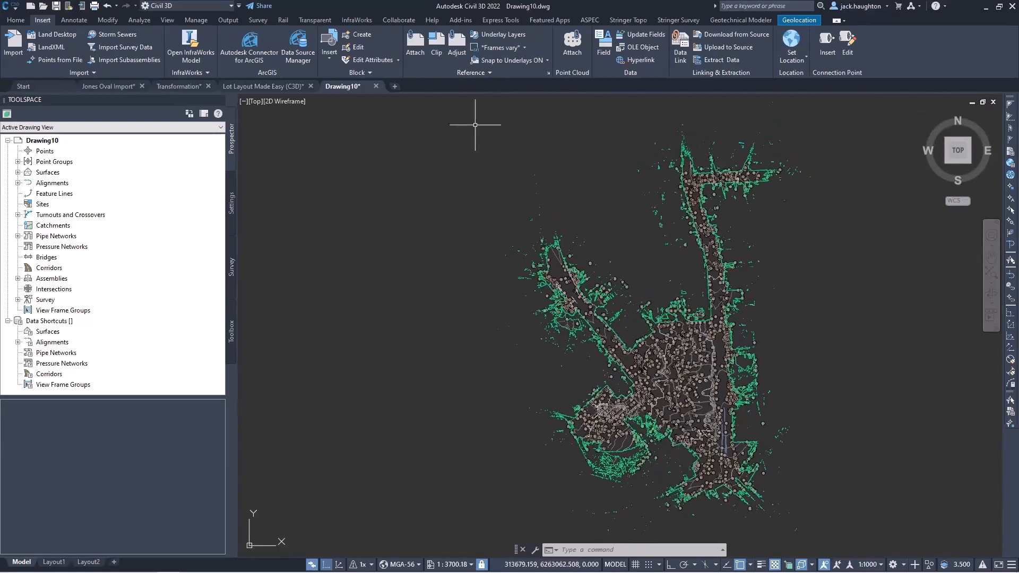
View the Lot Layout Made Easy (C3D) drawing and bring up the Jones Oval Import drawing with its legend table.
{"action": "left_click", "coordinate": [275, 87]}
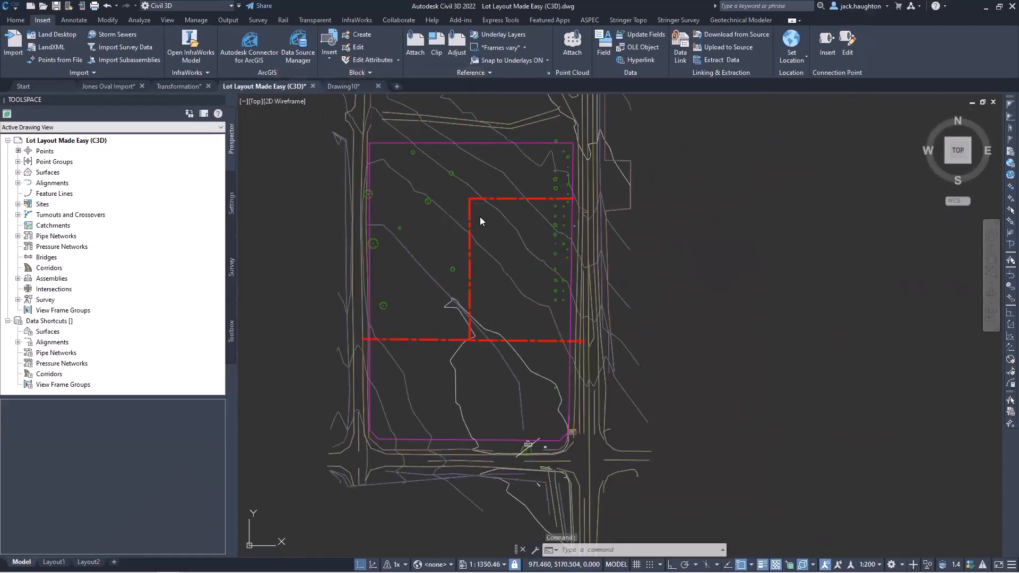
{"action": "left_click", "coordinate": [105, 85]}
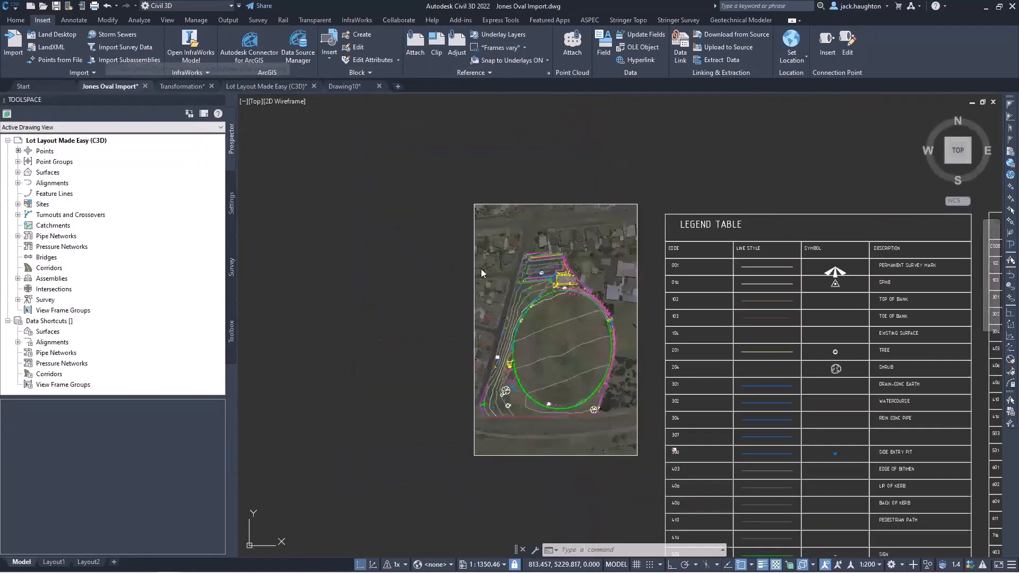